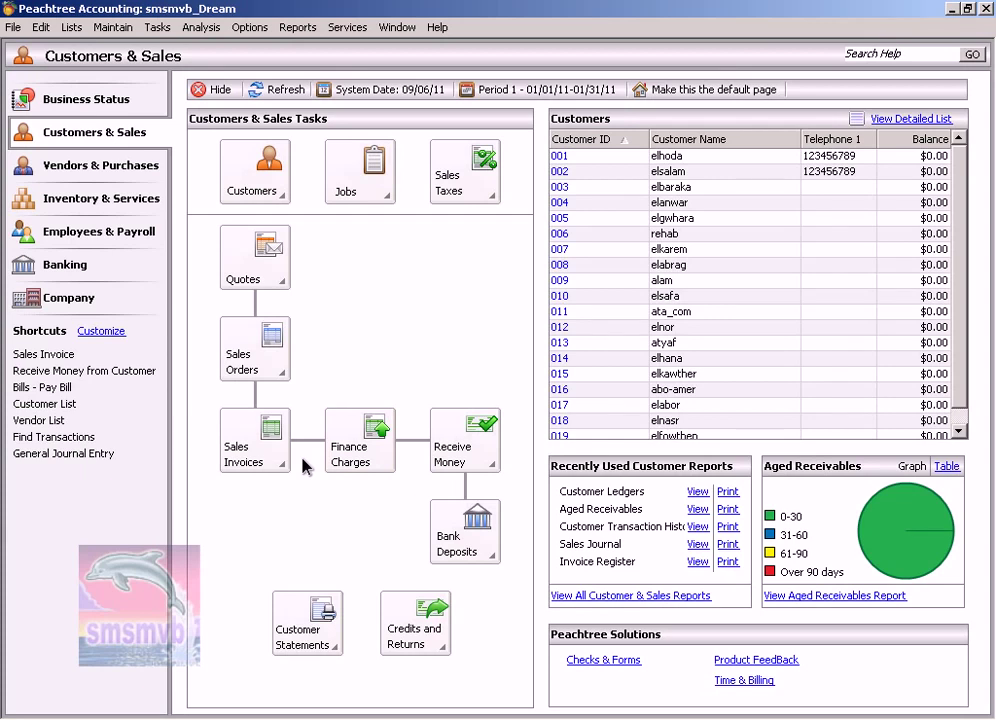
- Start a new sales tax authority with ID 001 and the description Sales Tax
click(497, 200)
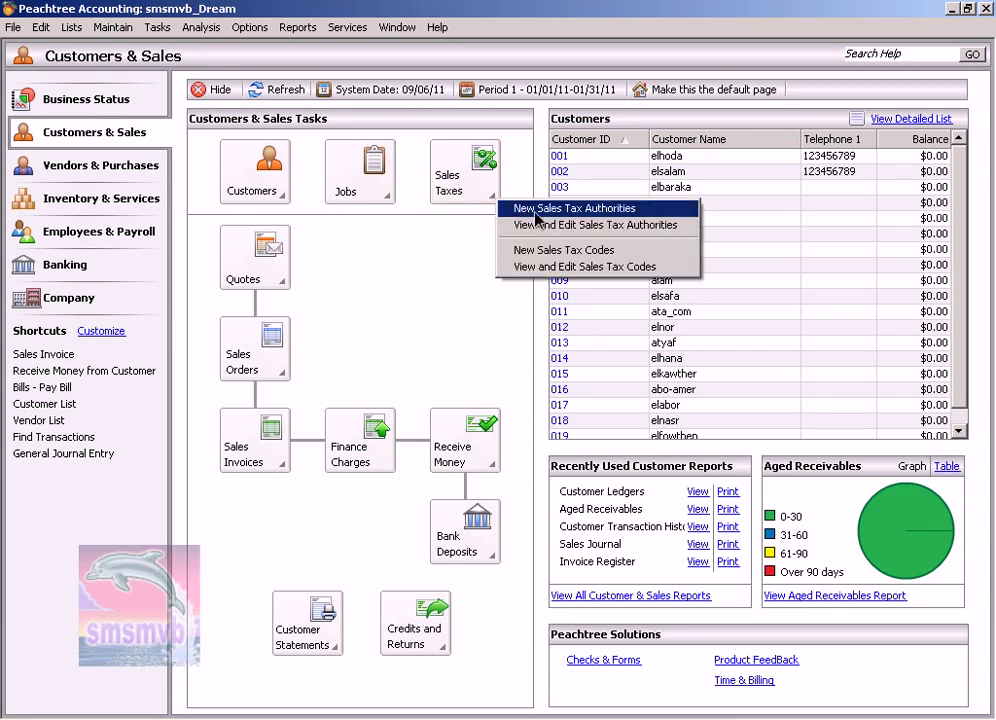
click(525, 216)
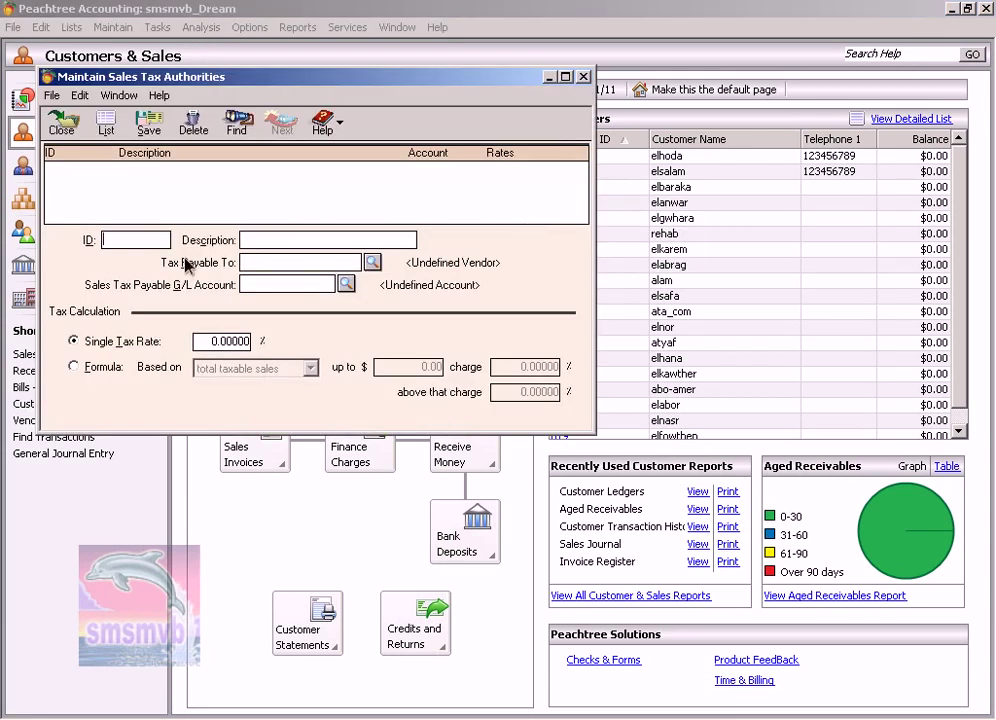
text(001)
key(Tab)
text(Sales T)
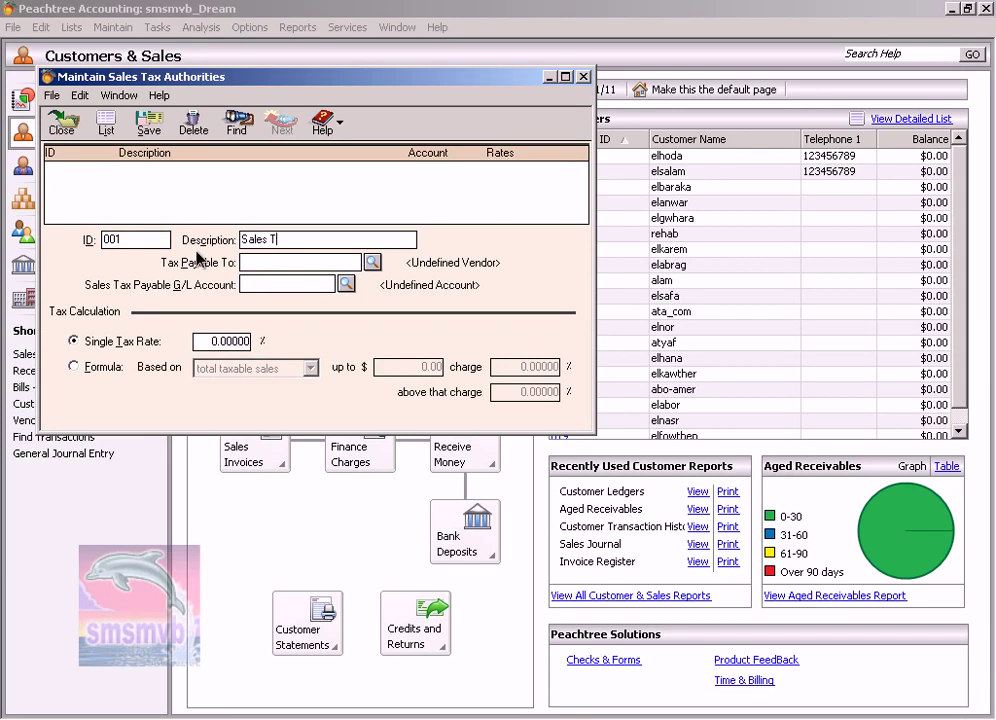
text(ax)
- Create and save vendor 004 named Sales Tax Agency, and make it the vendor the authority's tax is payable to
click(372, 262)
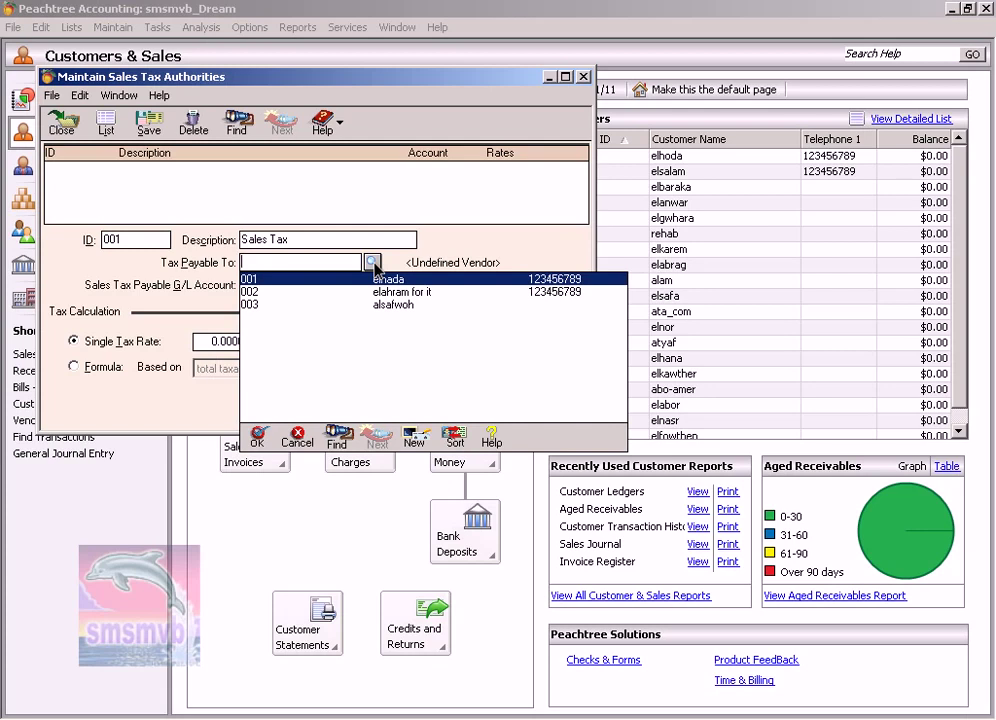
click(413, 440)
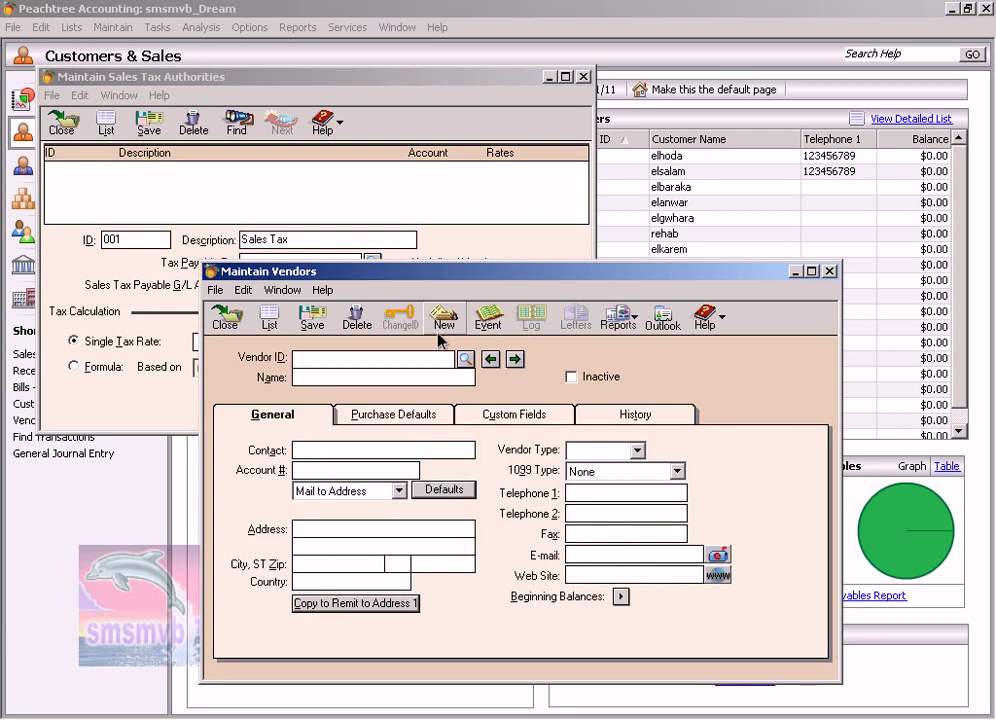
click(466, 359)
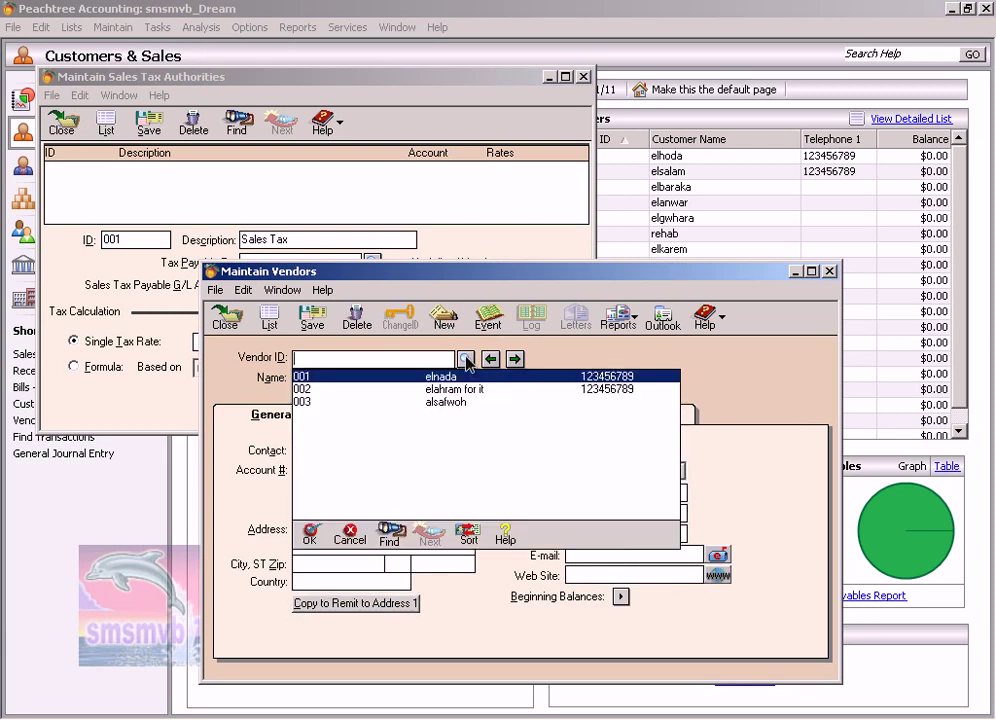
click(466, 357)
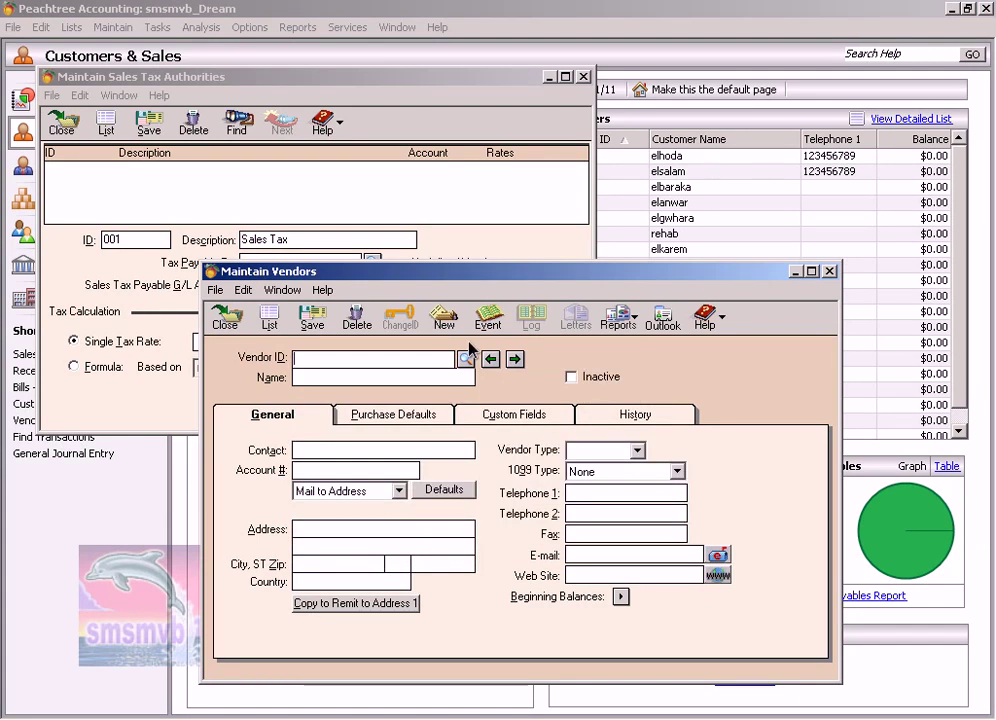
text(004)
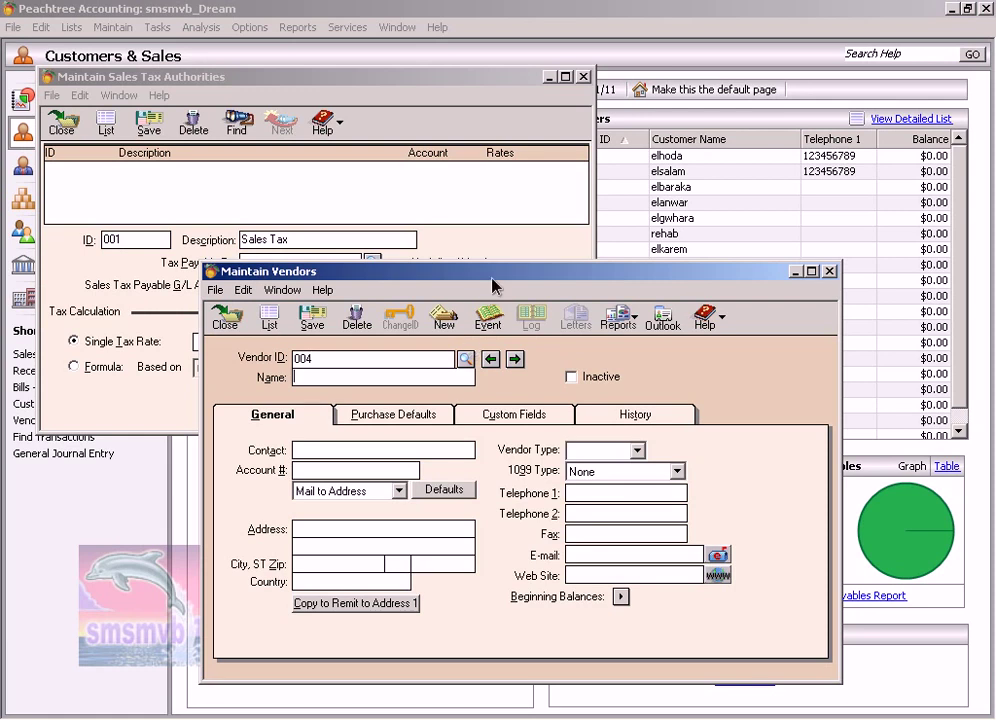
text(Sales Tax Agency)
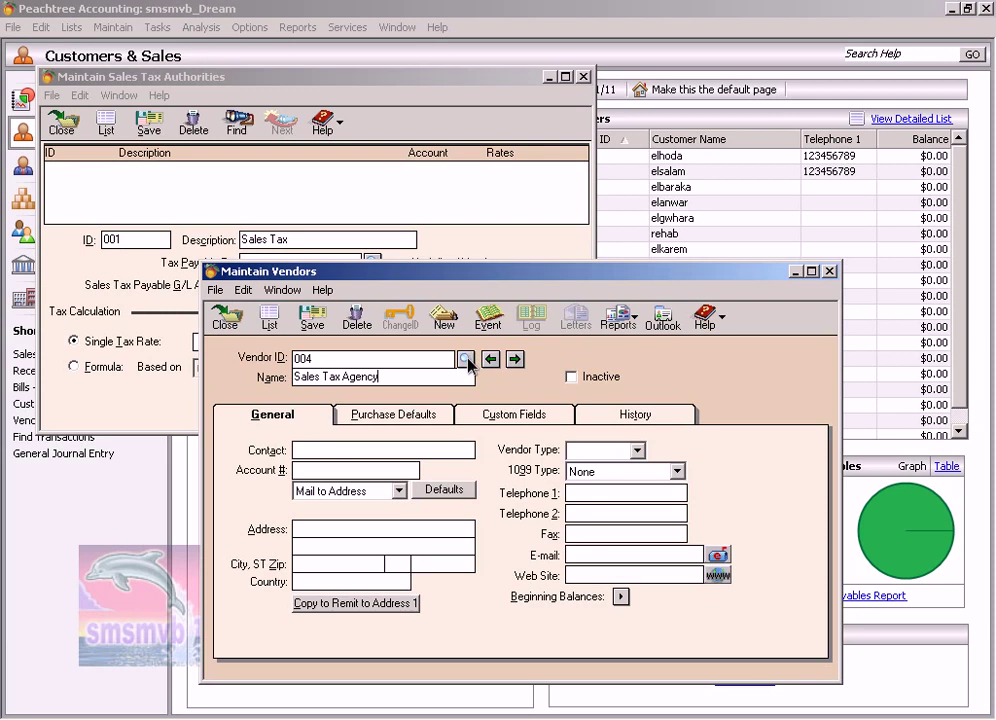
click(310, 322)
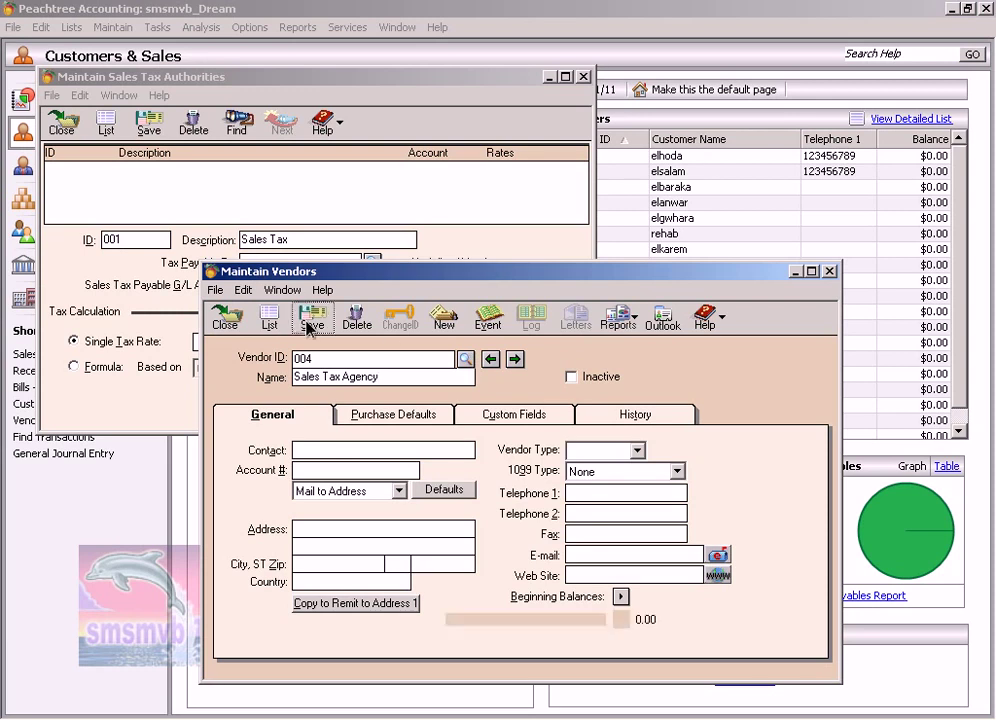
click(830, 273)
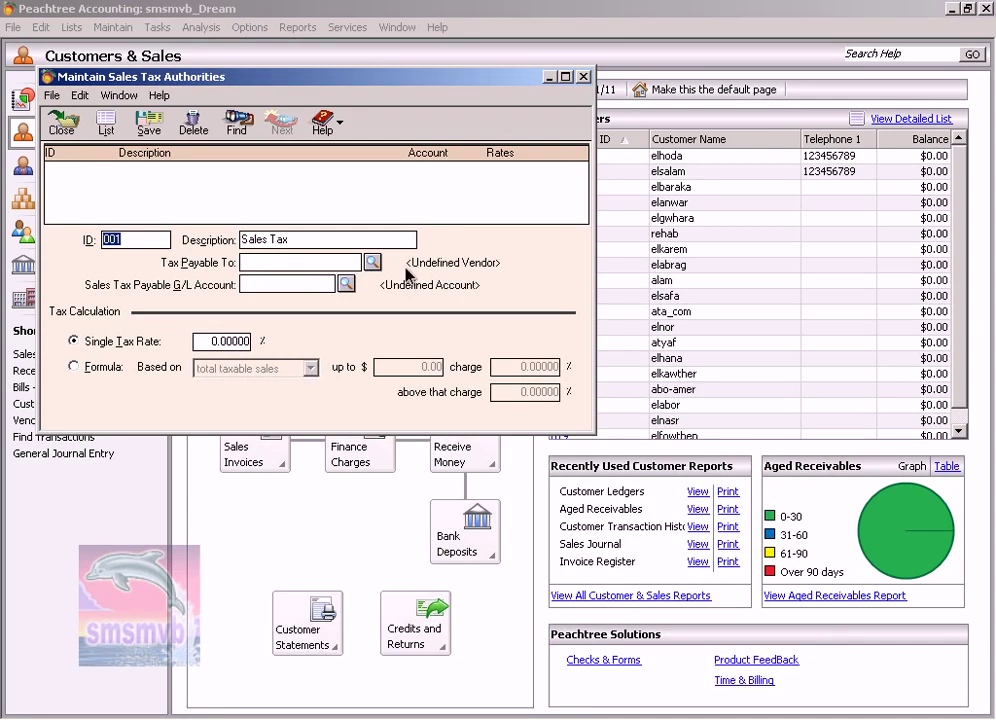
click(372, 263)
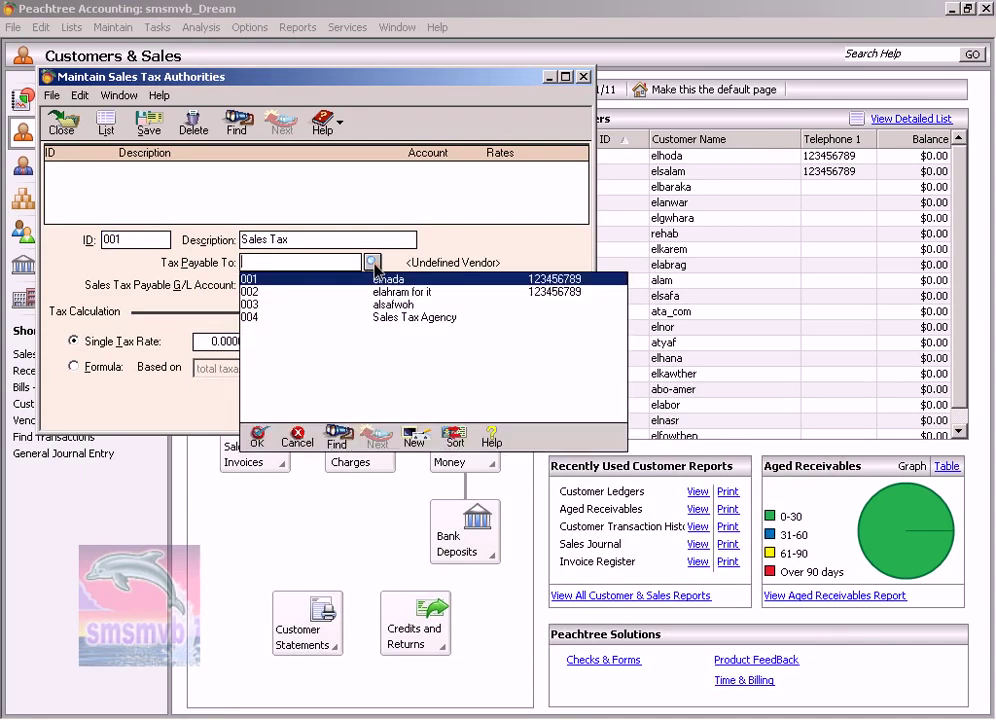
double_click(383, 318)
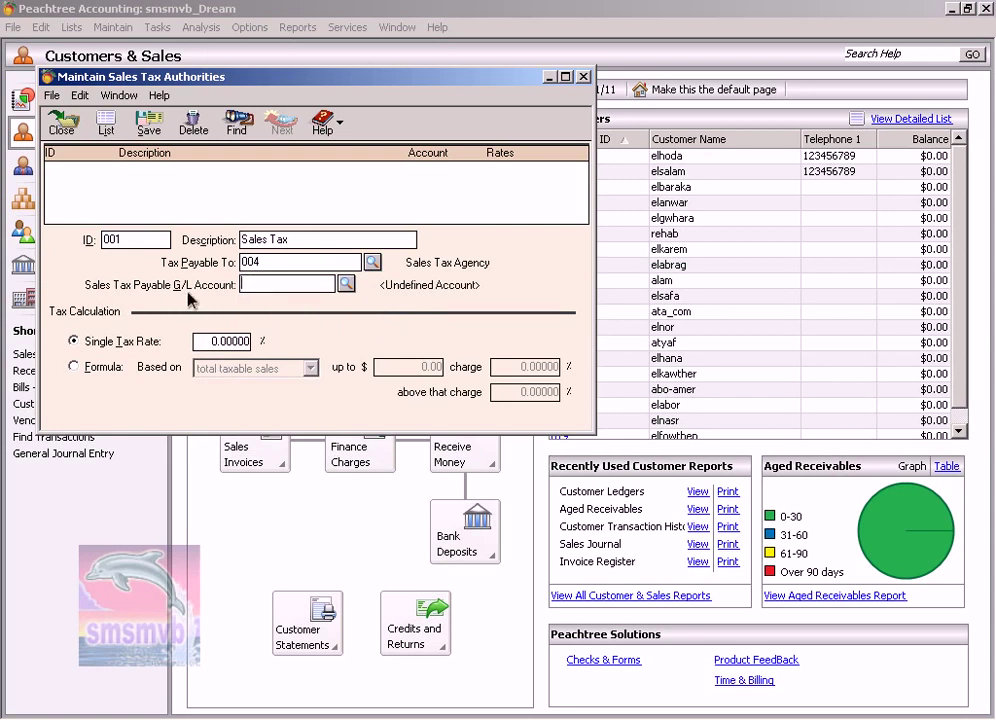
- Start a new G/L account for the tax authority with ID 6001 and the description Sales Tax Expenses
click(346, 286)
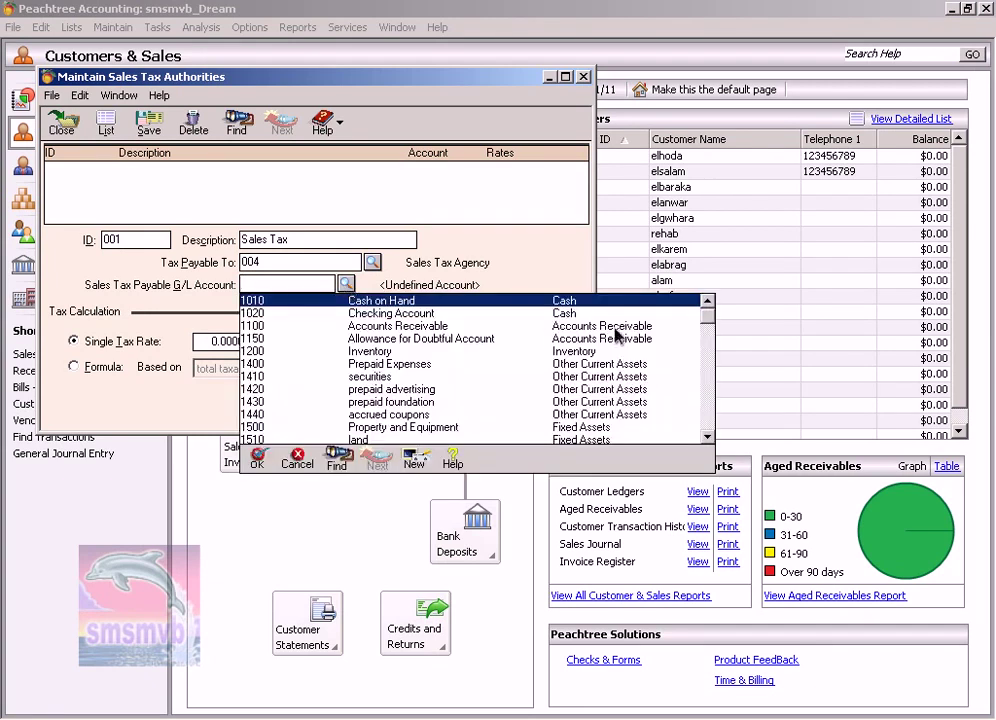
drag(707, 316, 708, 385)
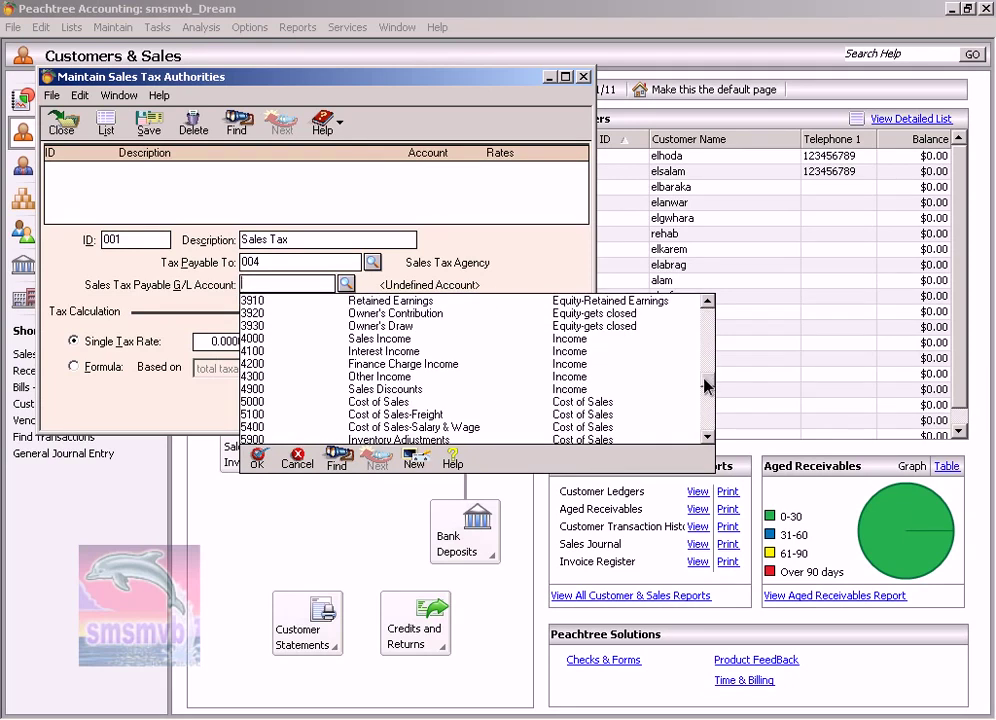
scroll(416, 385, down, 3)
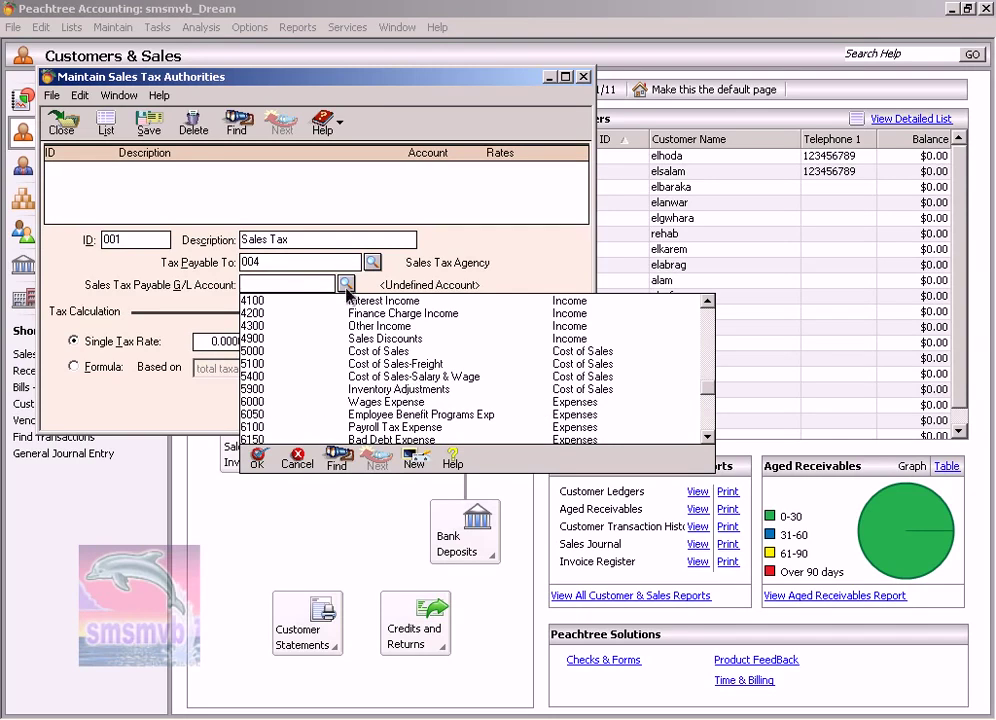
click(415, 457)
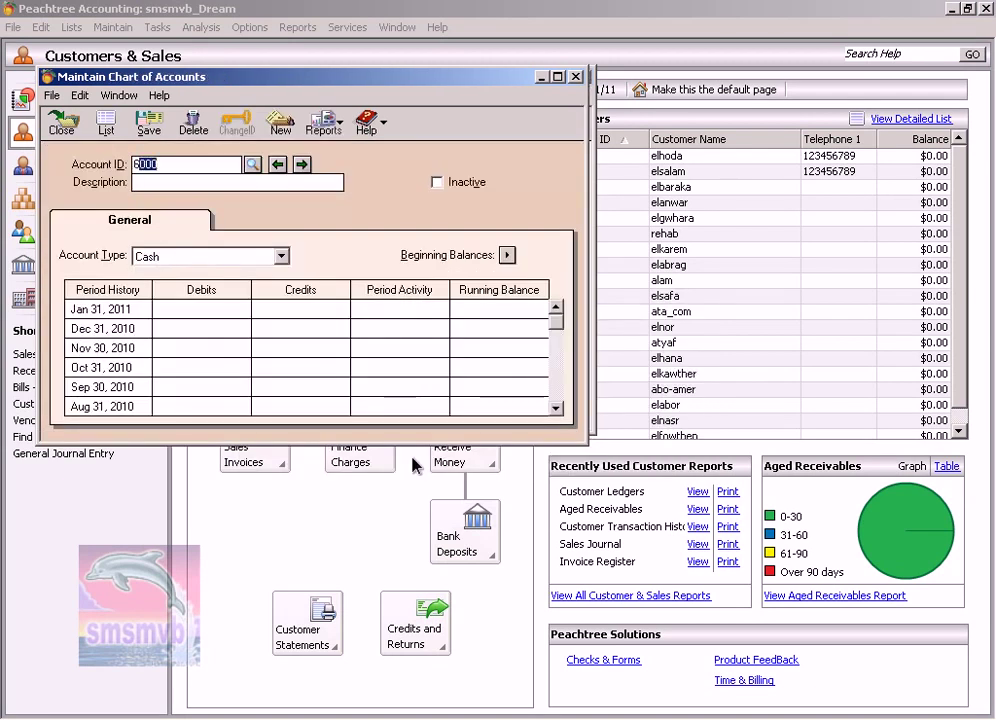
key(End)
text(1)
text(Sales )
text(Tax)
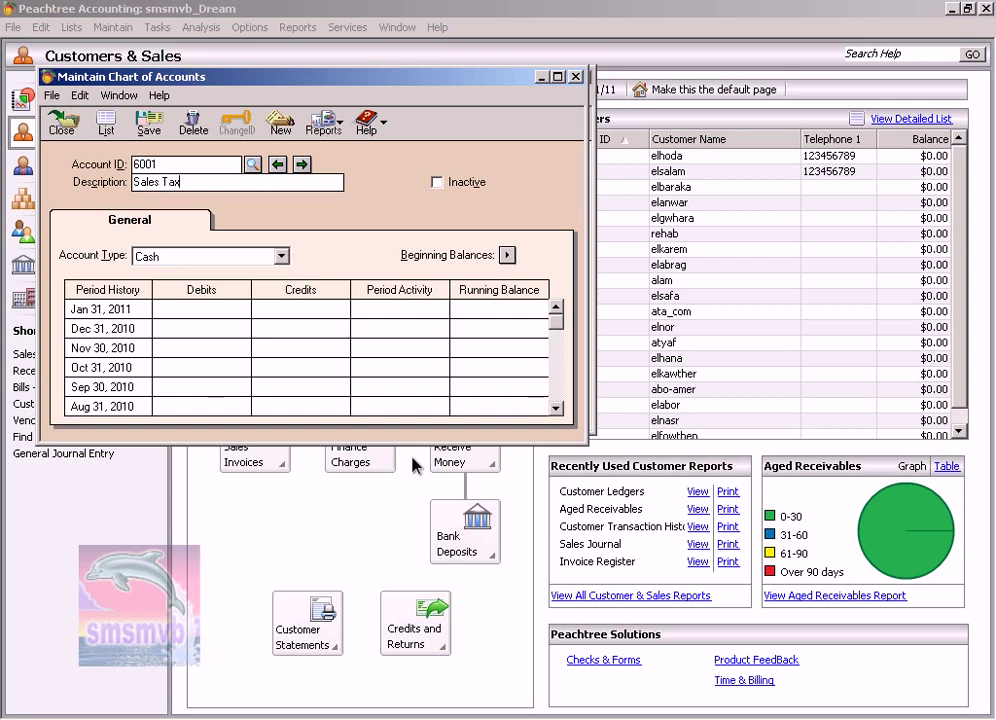
text( Expenses)
- Set the new account's type to Expenses, then save and close the account record
click(282, 262)
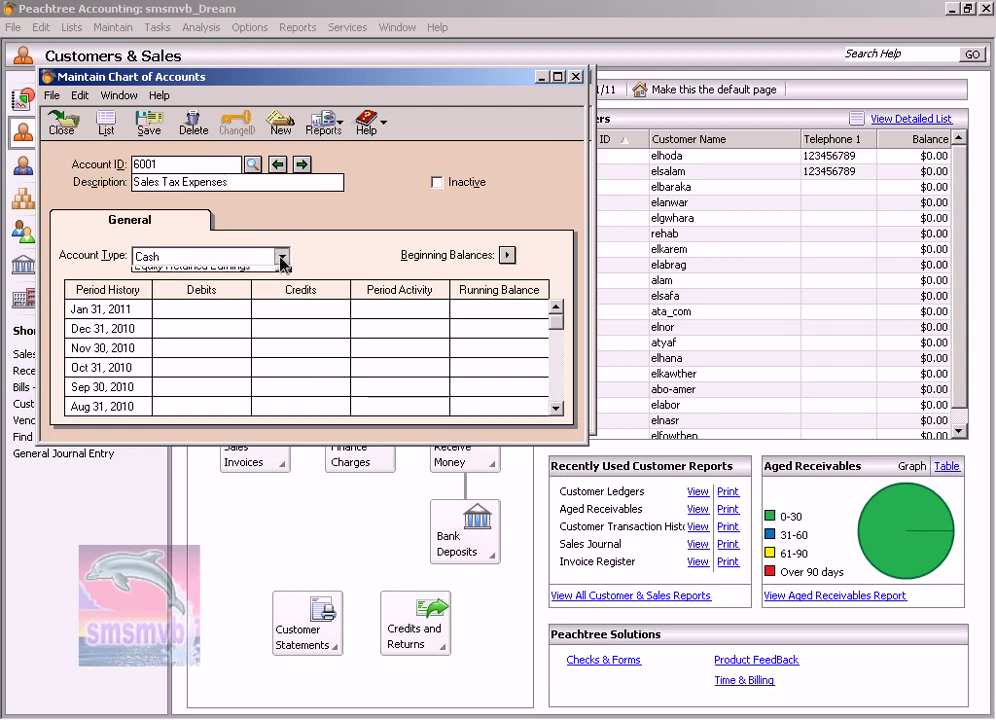
click(273, 268)
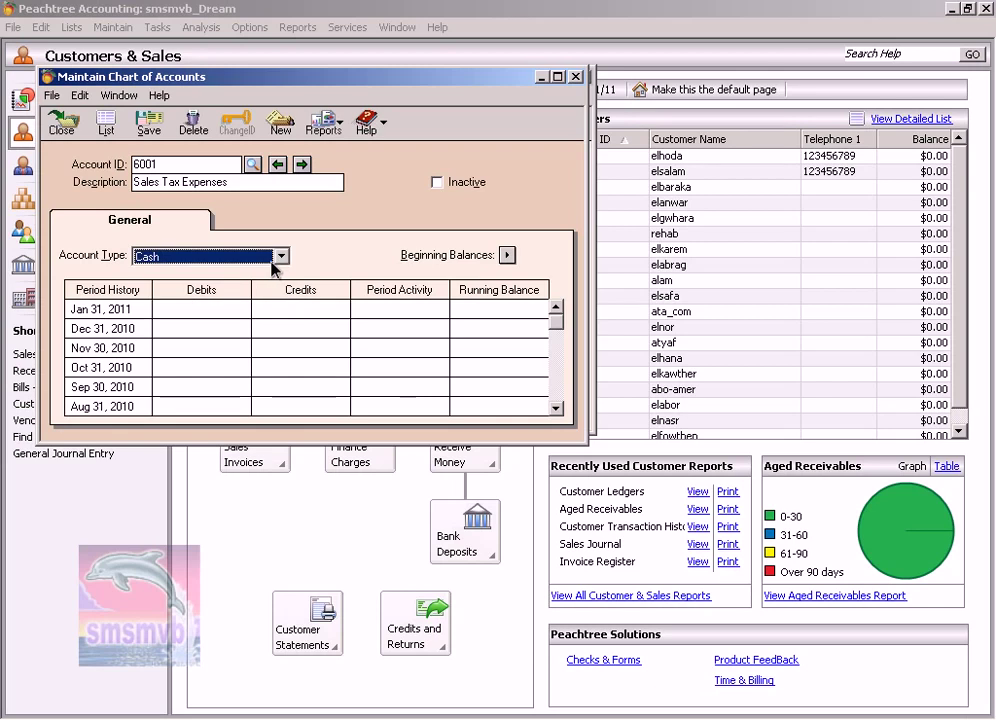
key(Down)
key(Down)
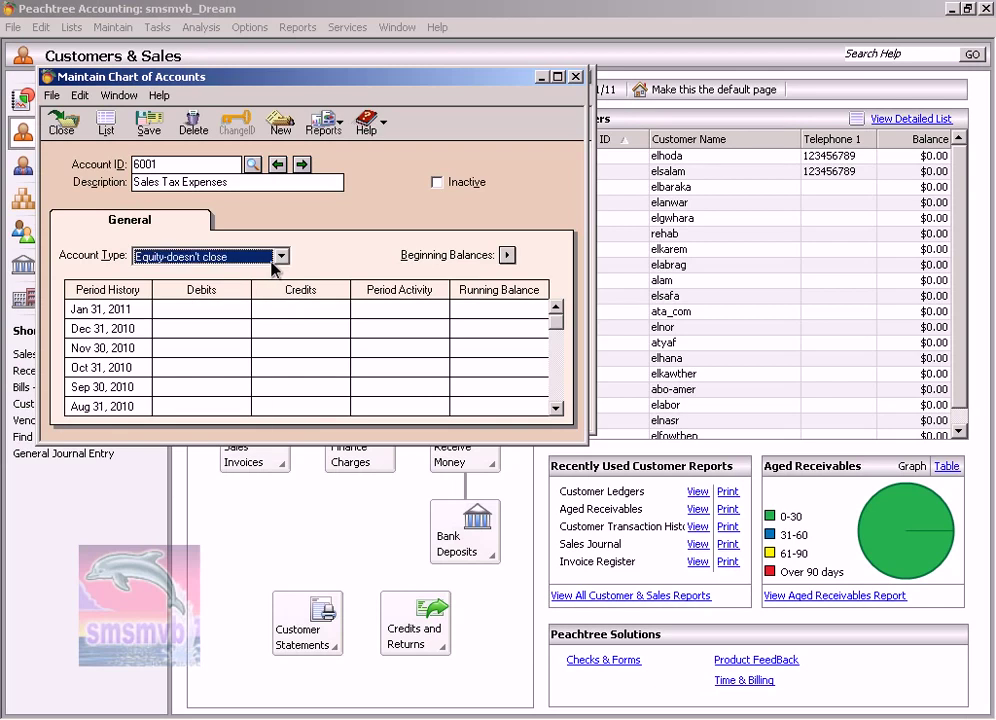
key(Down)
key(Down)
key(Down)
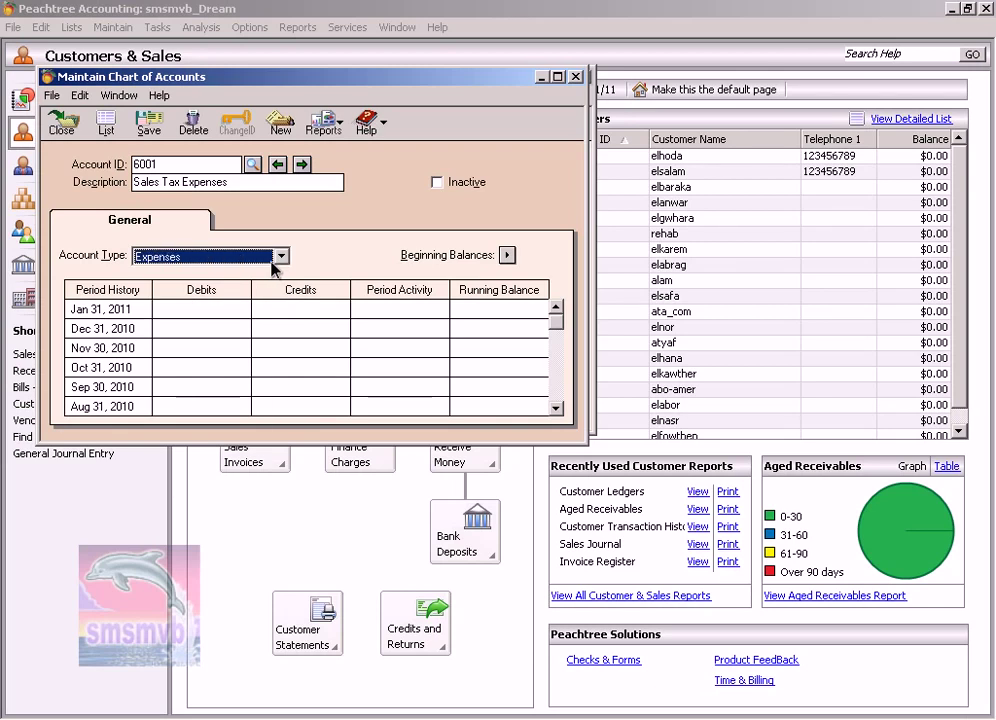
click(157, 130)
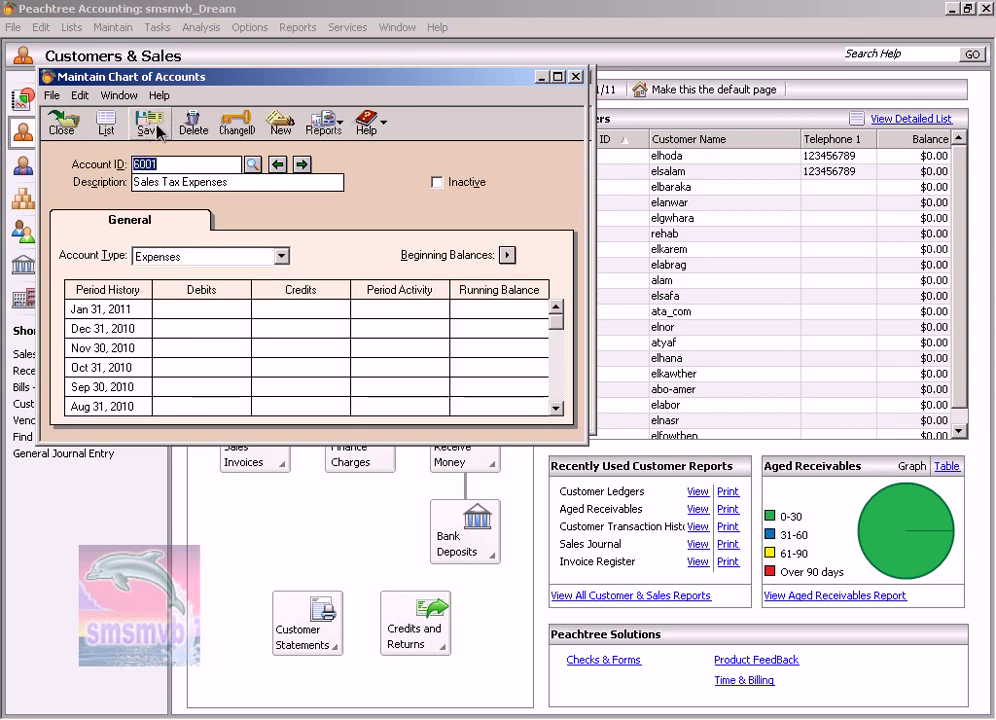
click(575, 76)
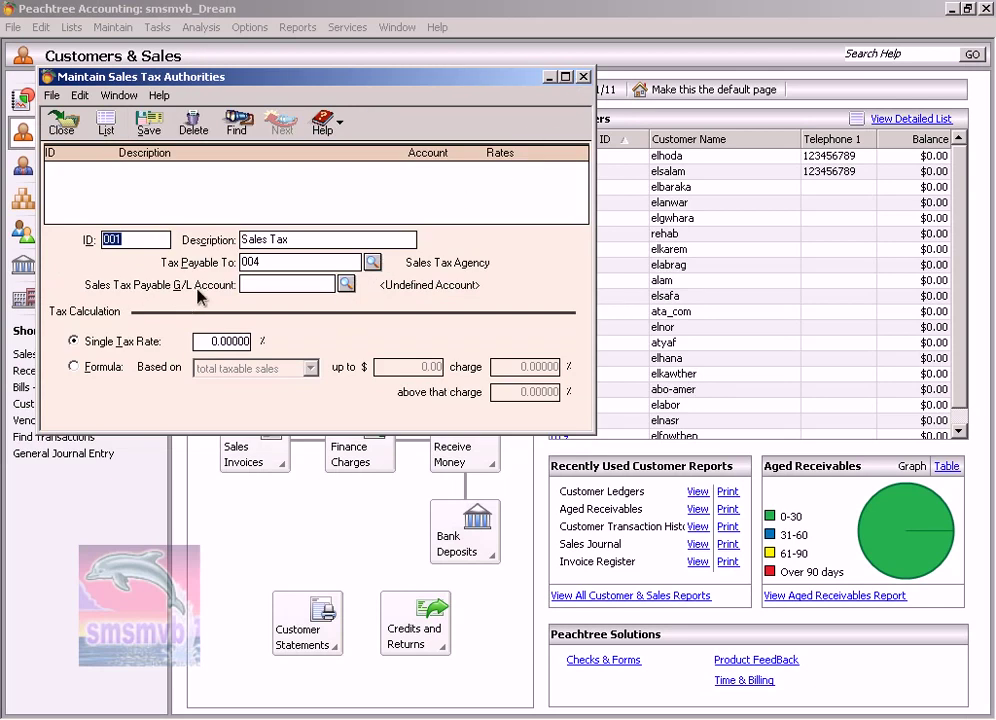
- Assign account 6001 Sales Tax Expenses as the authority's sales tax payable G/L account
click(346, 284)
scroll(703, 326, down, 6)
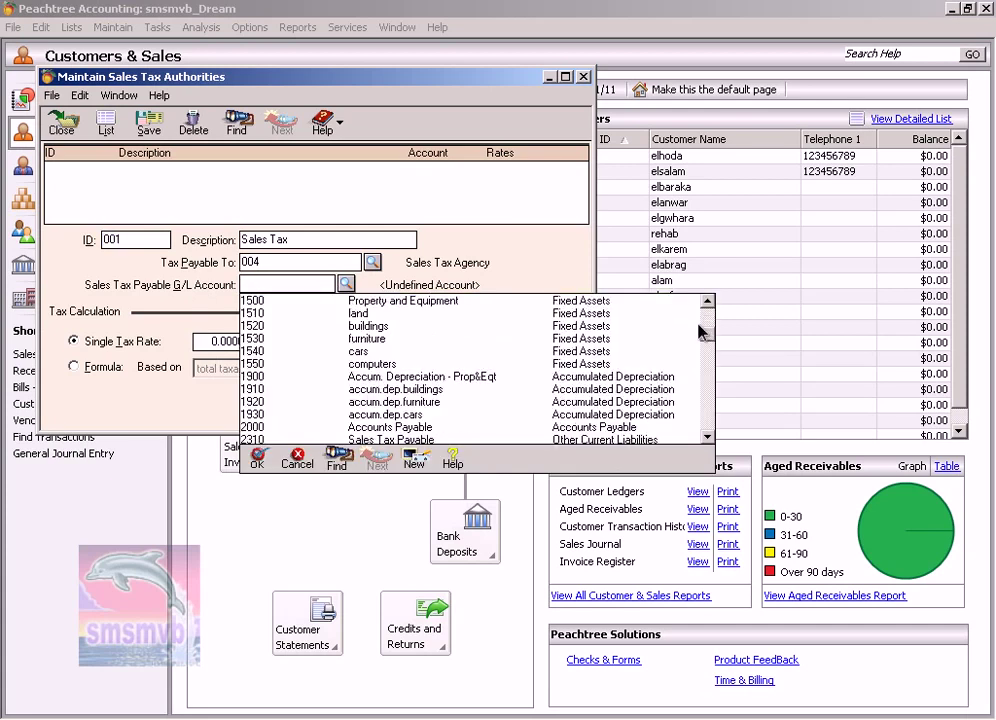
scroll(703, 330, down, 5)
scroll(703, 330, down, 4)
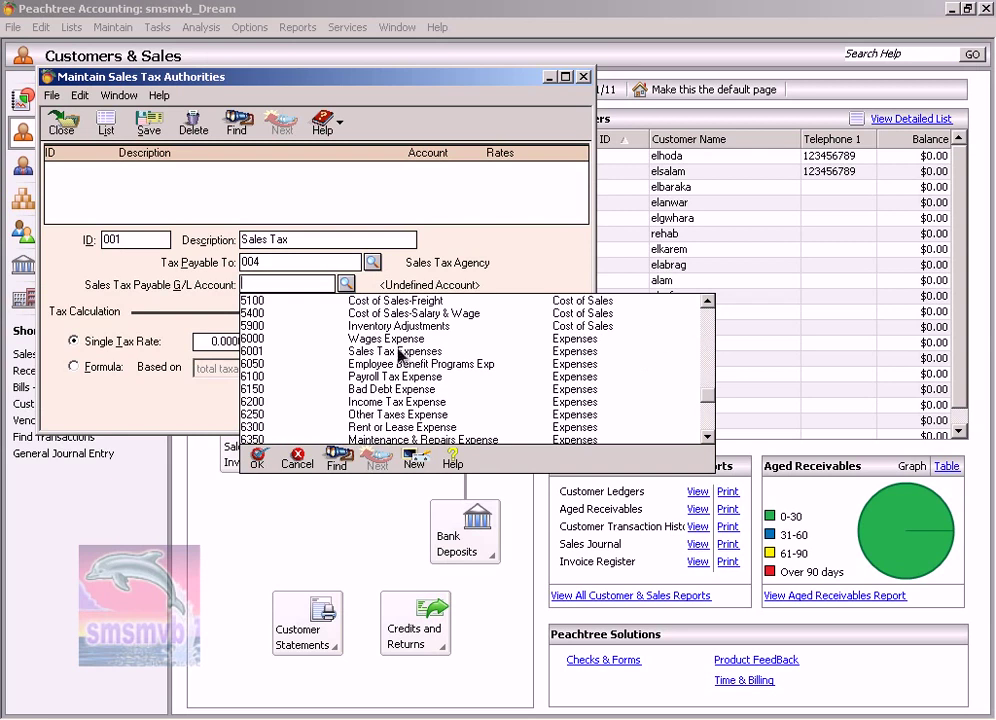
double_click(386, 352)
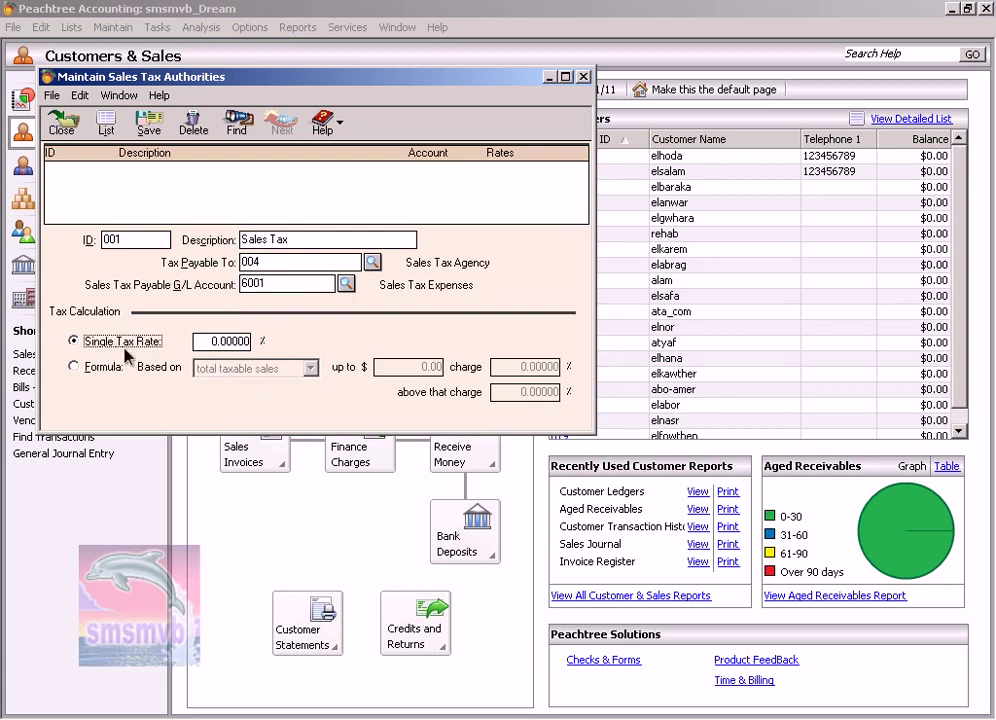
- Set the authority's single tax rate to 10%, then save and close the record
click(206, 341)
drag(206, 341, 263, 338)
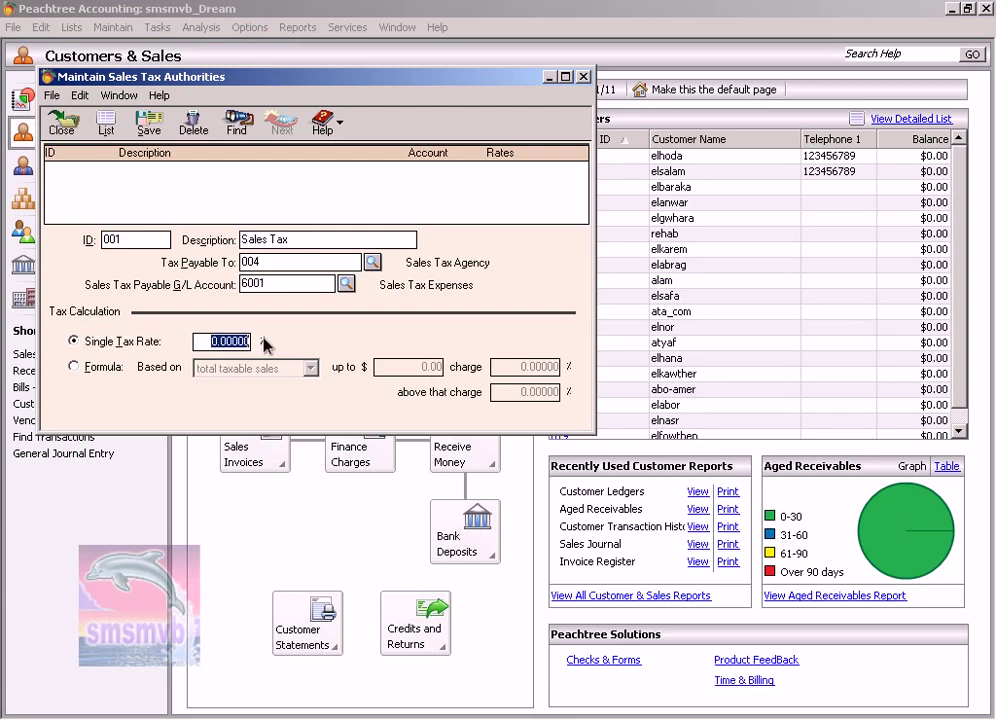
text(10)
key(Tab)
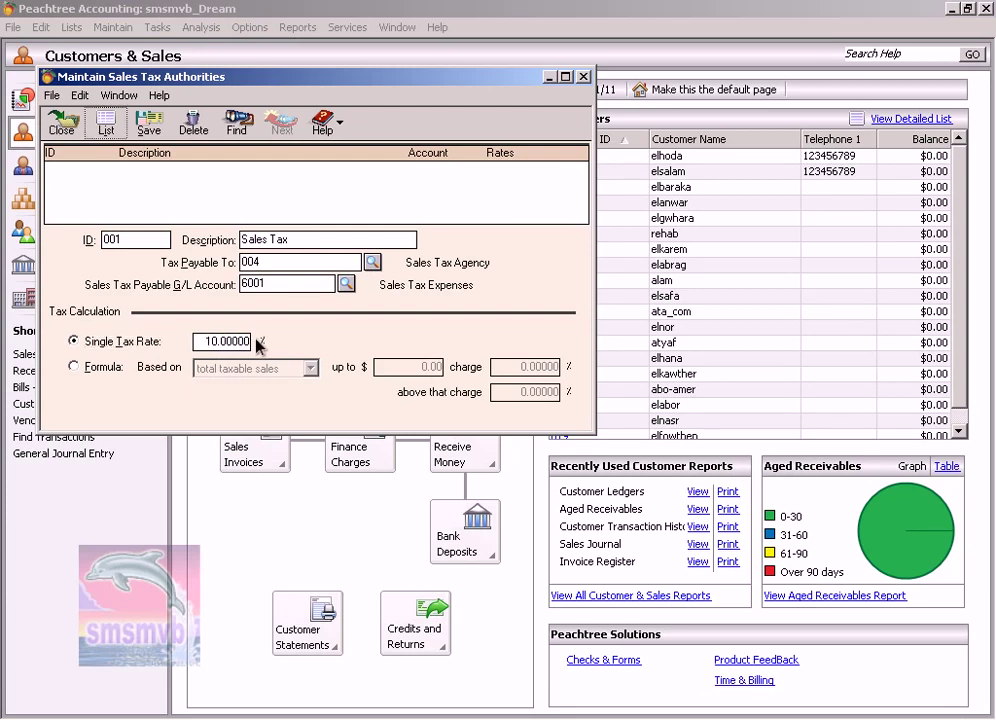
click(150, 124)
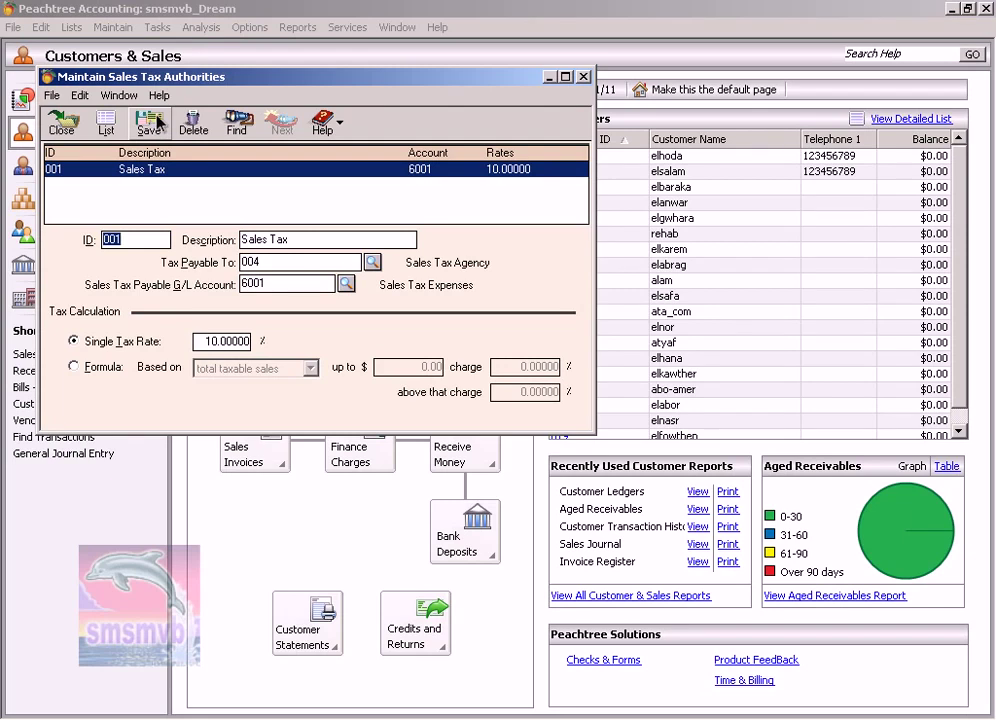
click(583, 76)
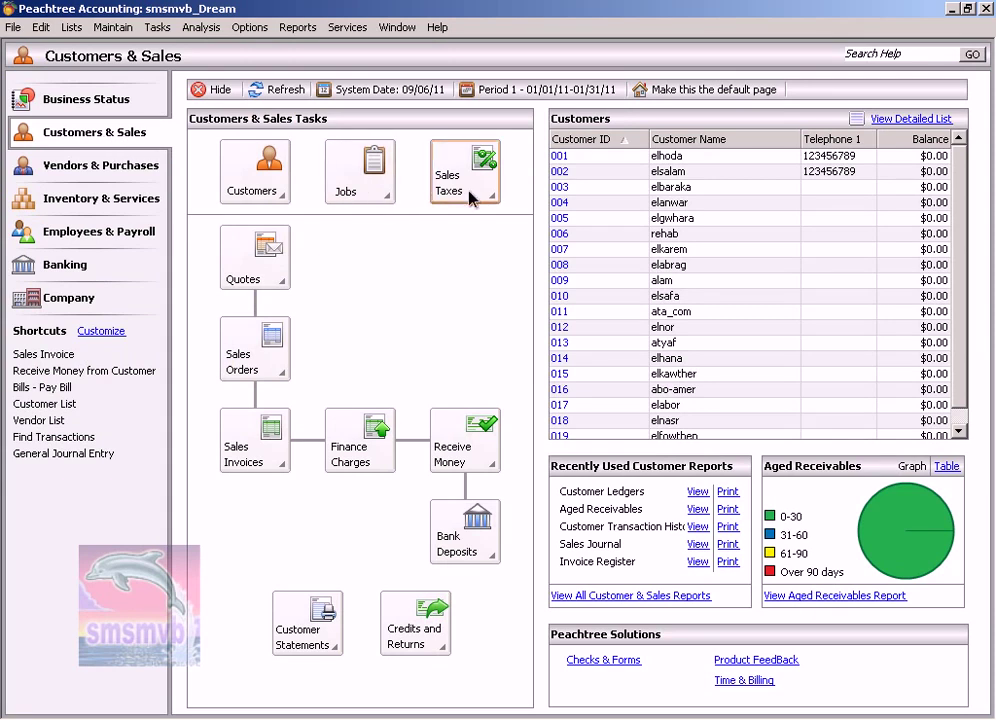
- Open the sales tax authority 001 record from the authorities list to review its settings
click(495, 201)
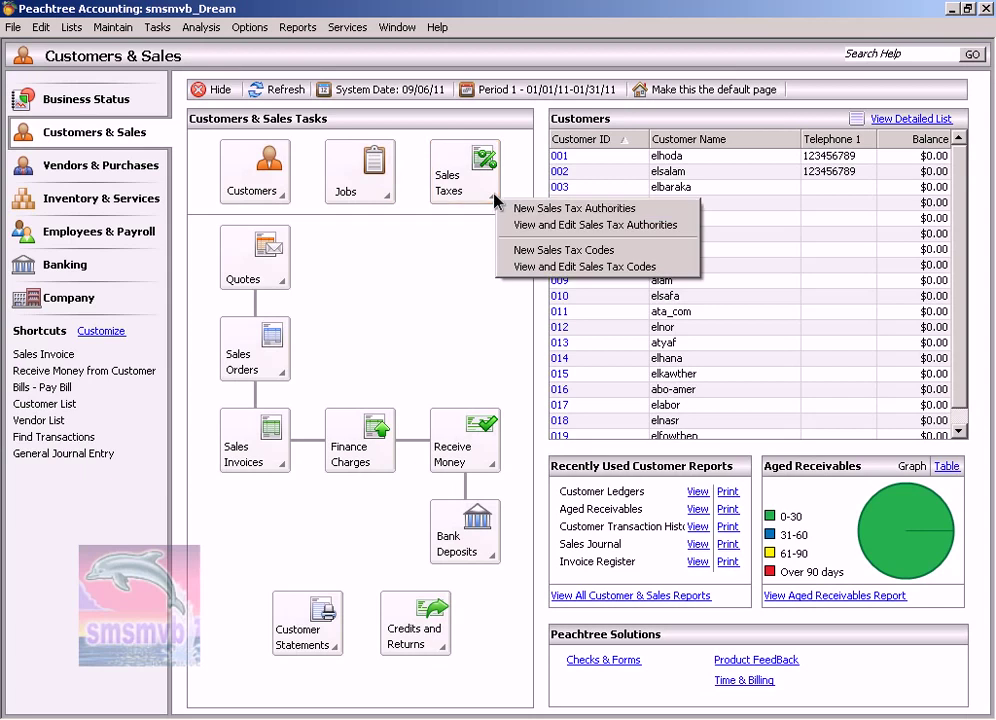
click(553, 226)
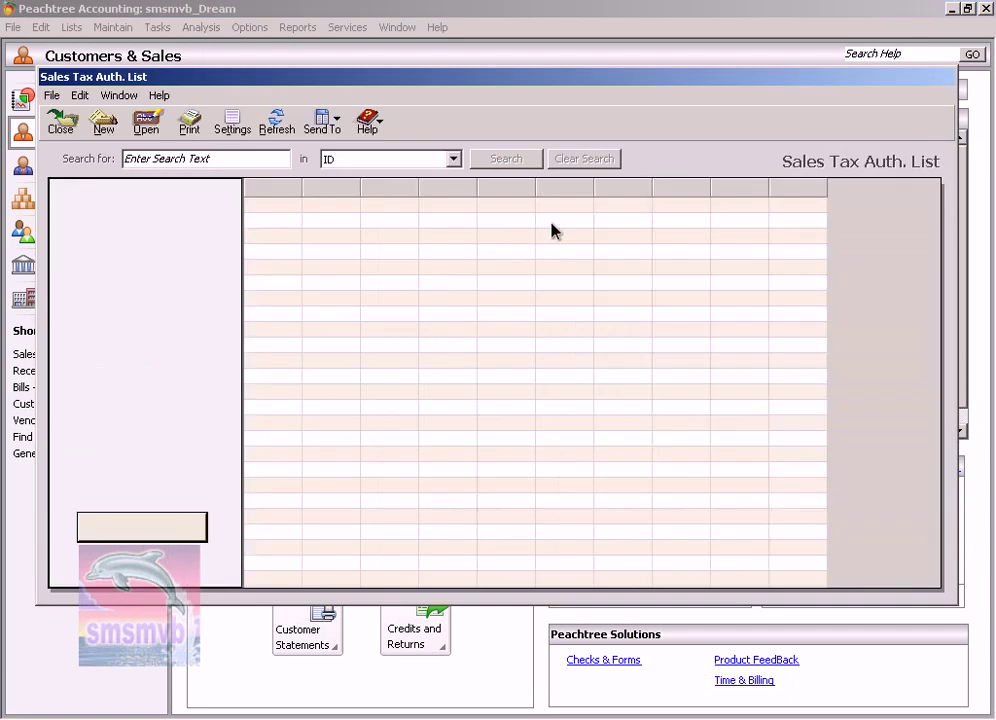
double_click(472, 207)
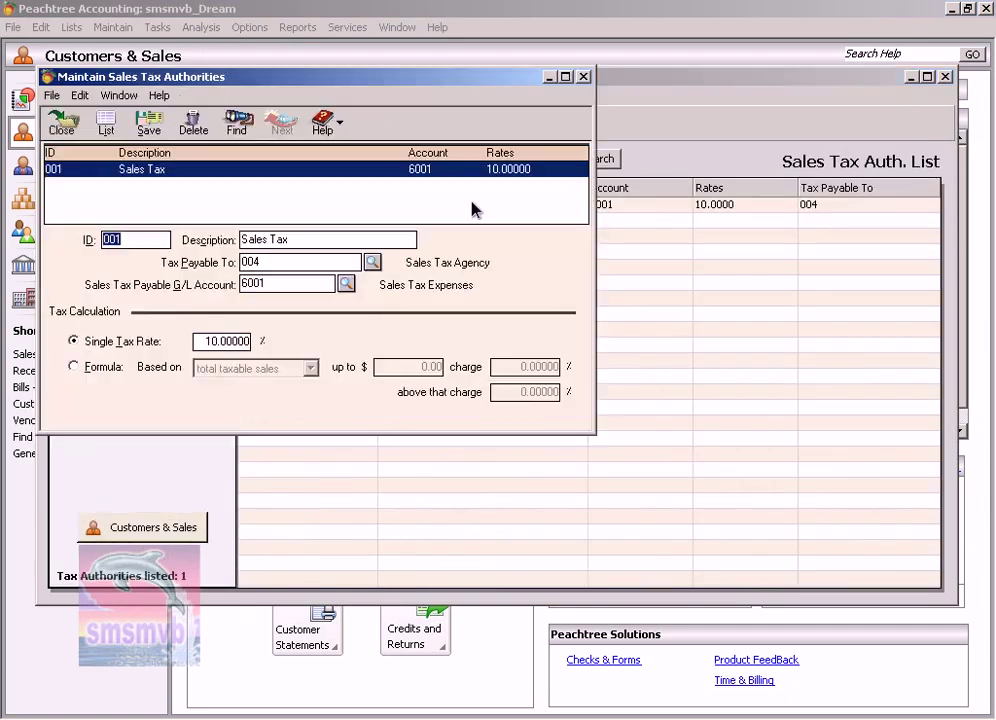
drag(448, 86, 596, 216)
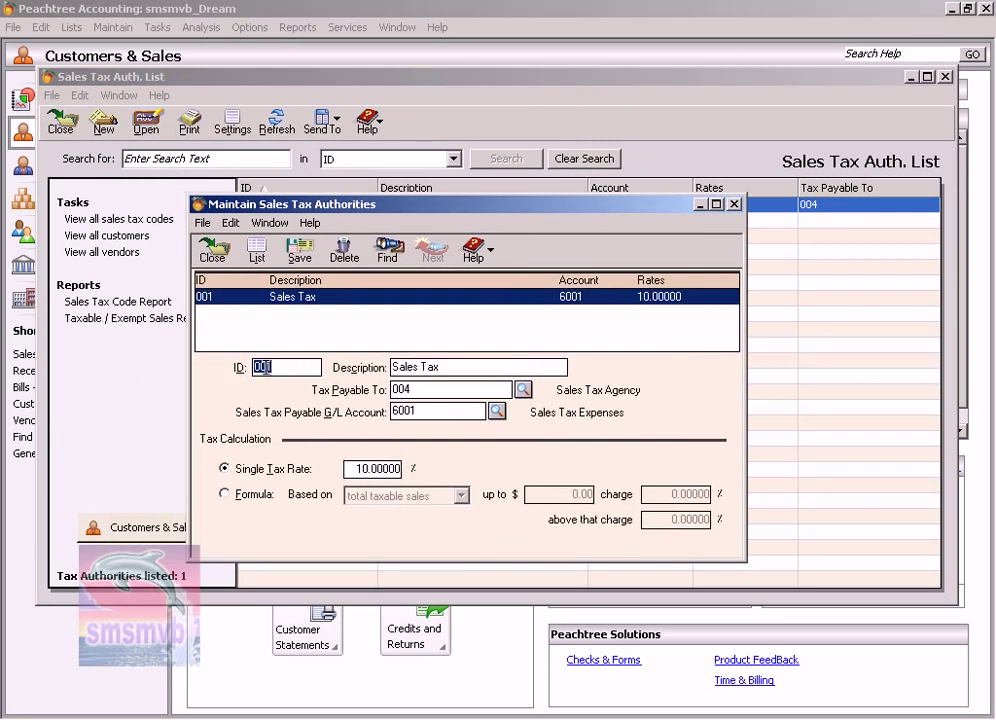
- Reselect vendor 004 Sales Tax Agency and G/L account 6001 Sales Tax Expenses for the authority, then save and close its record
click(449, 366)
click(521, 390)
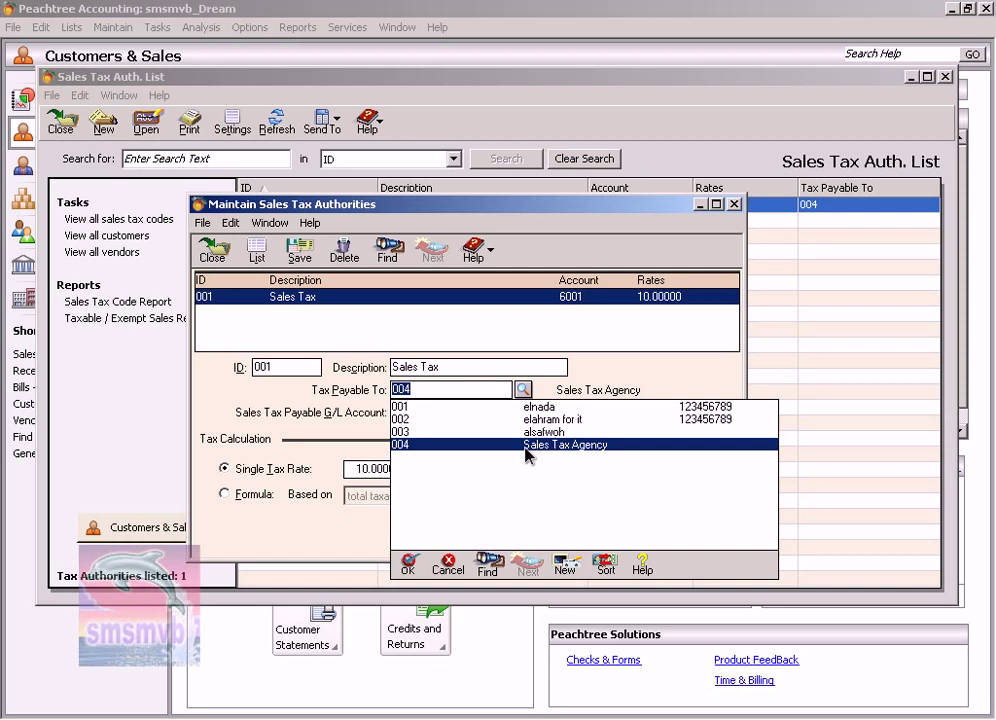
double_click(527, 445)
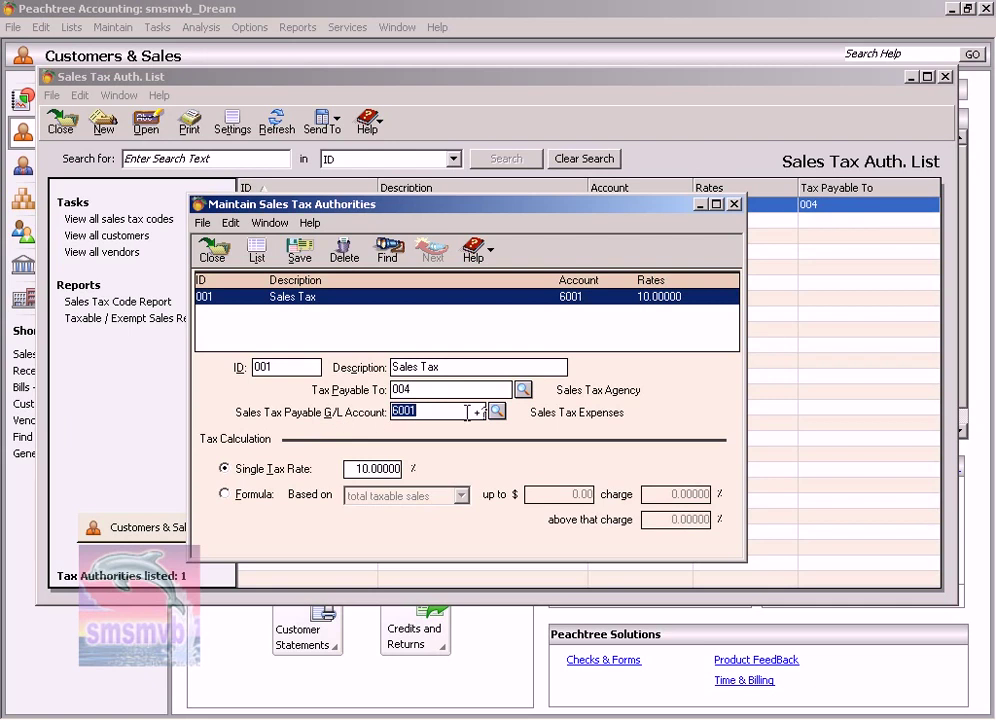
click(496, 411)
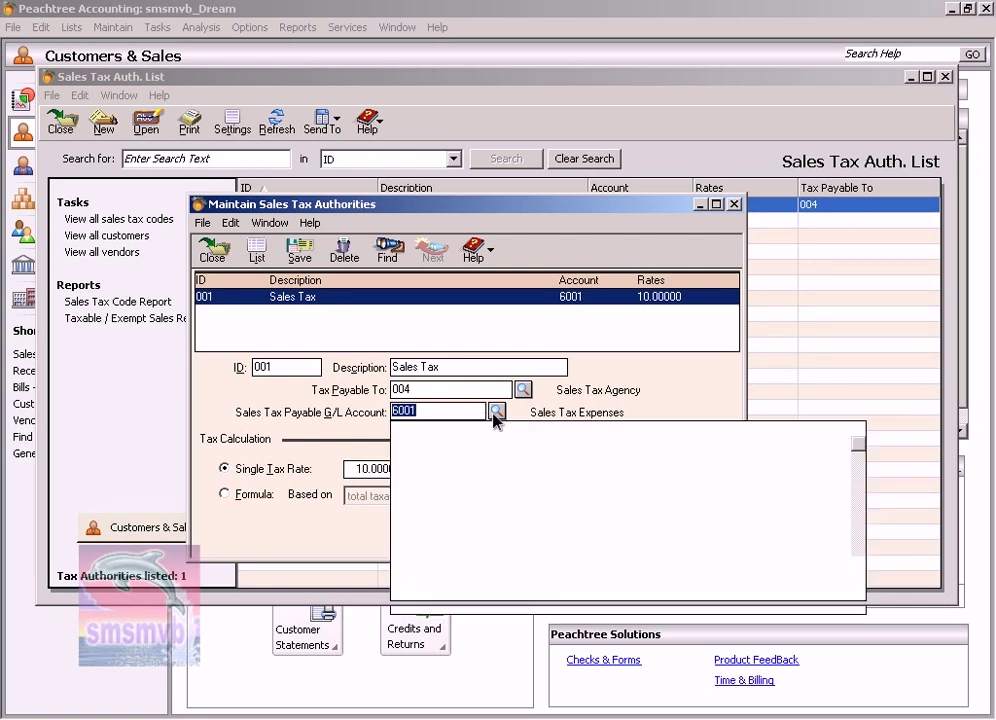
scroll(805, 534, down, 2)
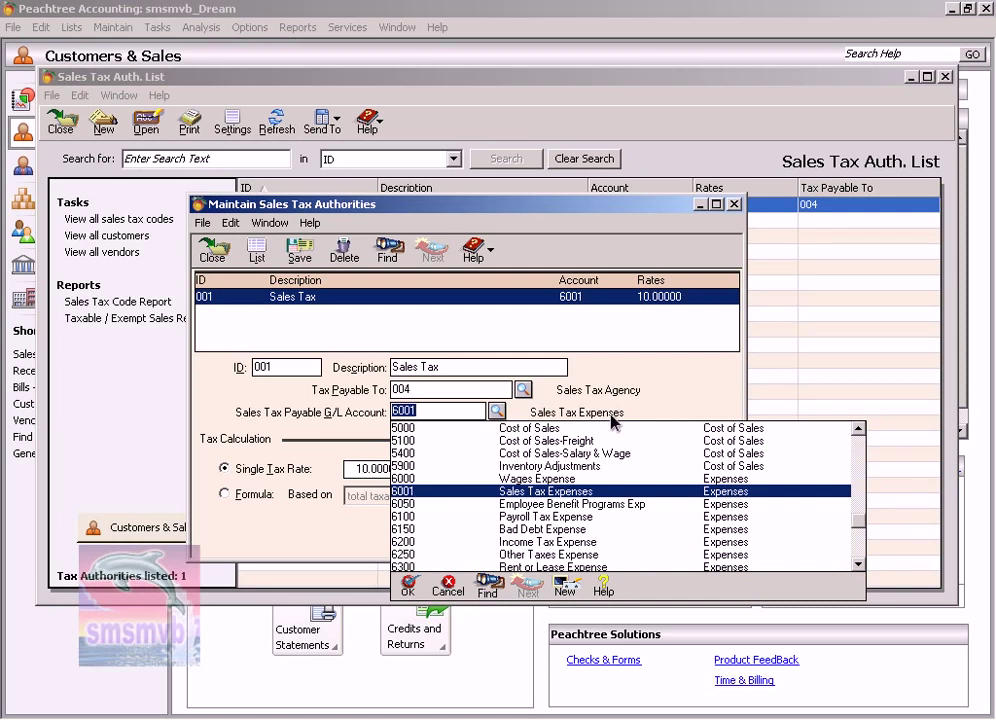
double_click(546, 491)
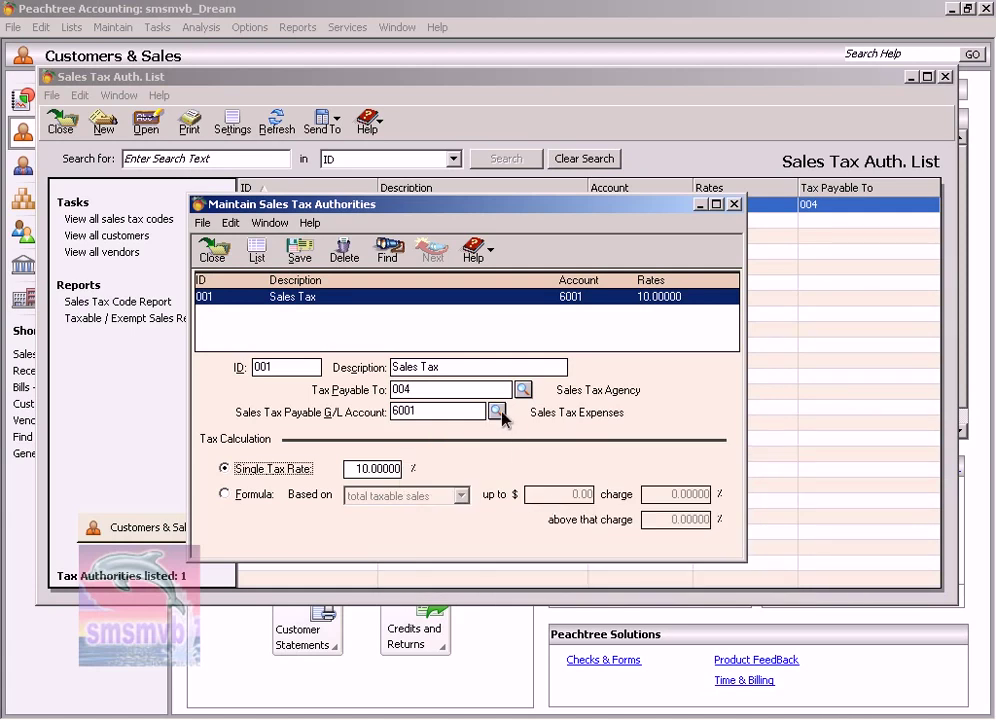
click(298, 251)
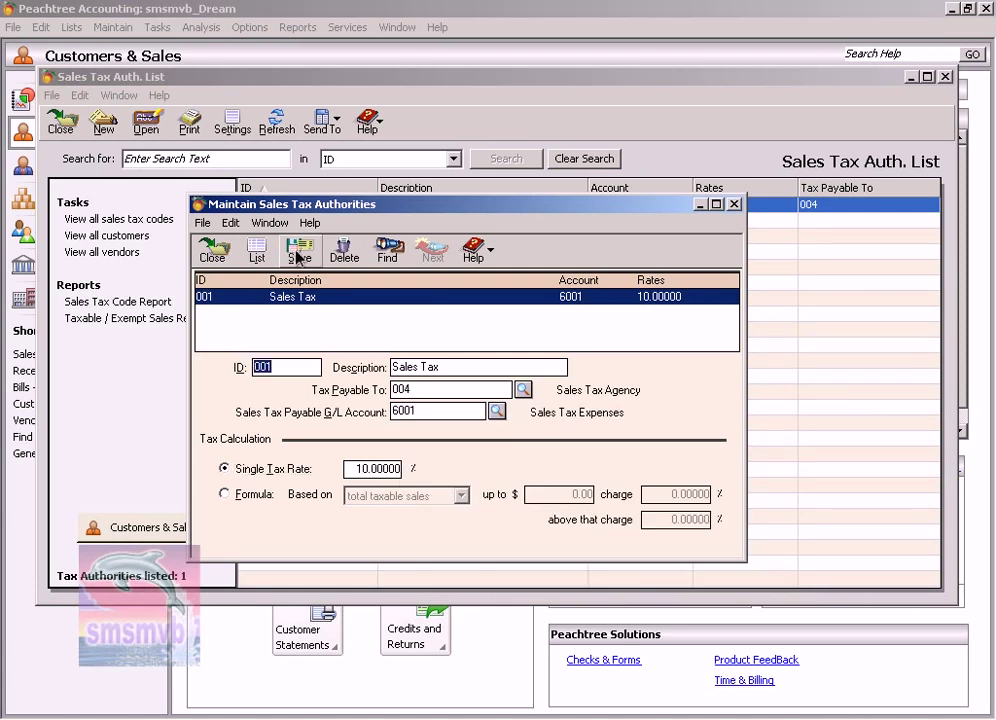
click(733, 203)
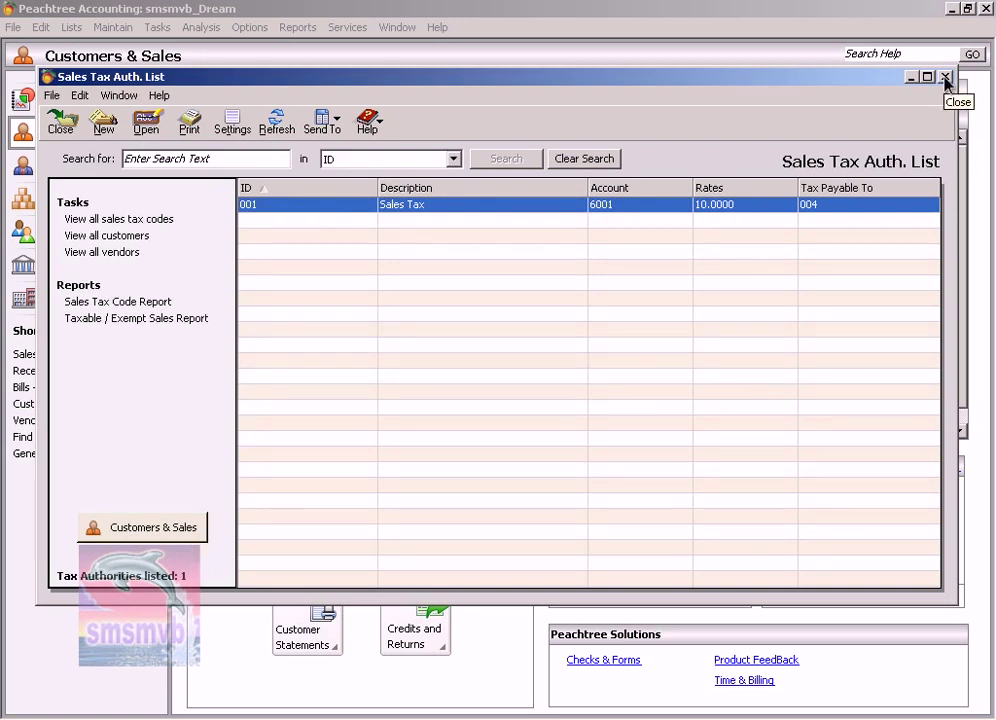
- Close the sales tax authorities list and open a blank record for a new sales tax code
click(945, 78)
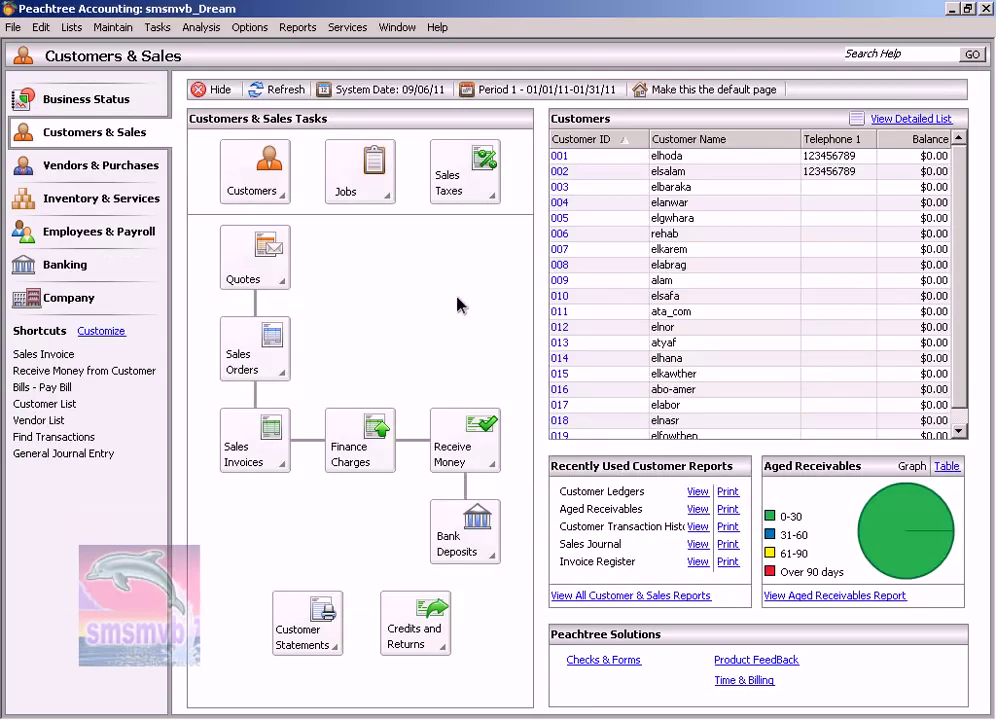
click(496, 197)
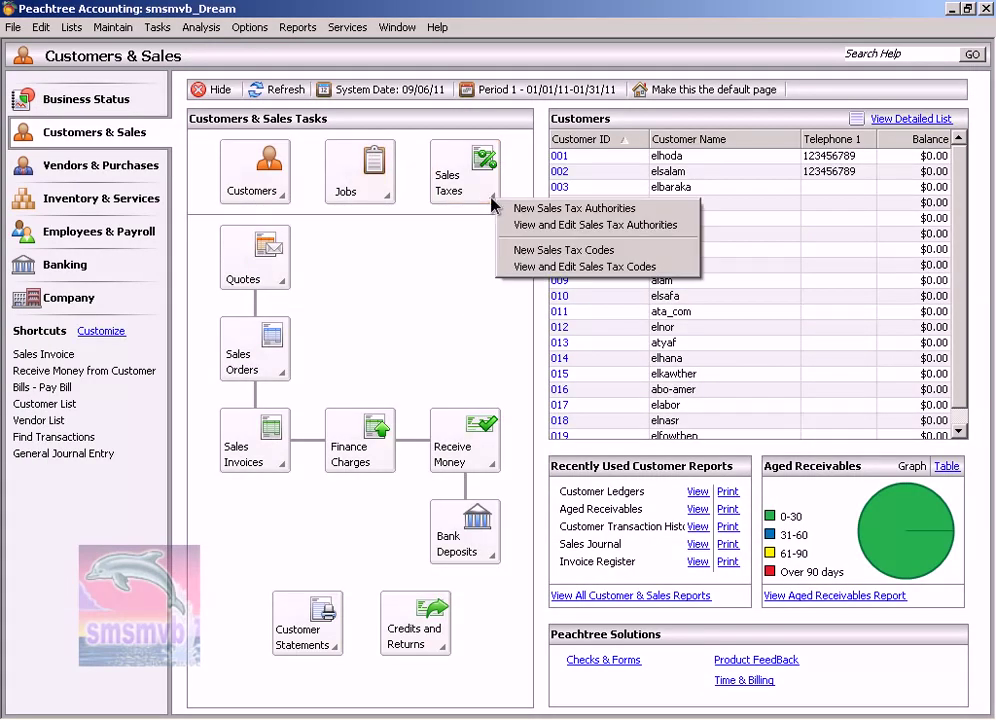
click(527, 256)
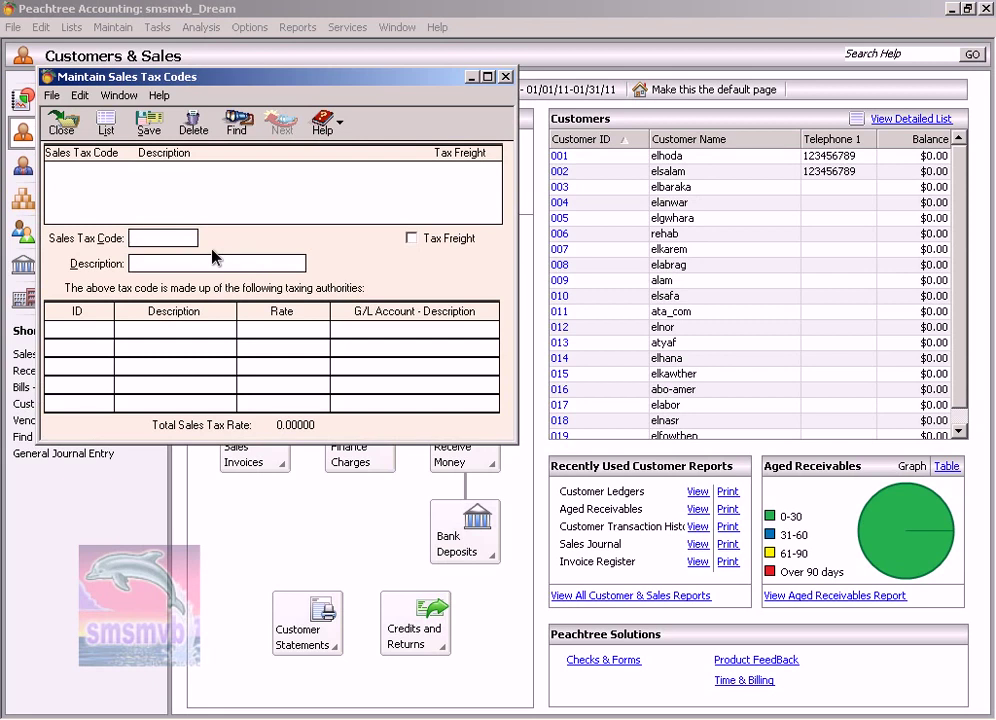
text(001)
key(Tab)
click(157, 262)
click(158, 237)
drag(158, 237, 60, 238)
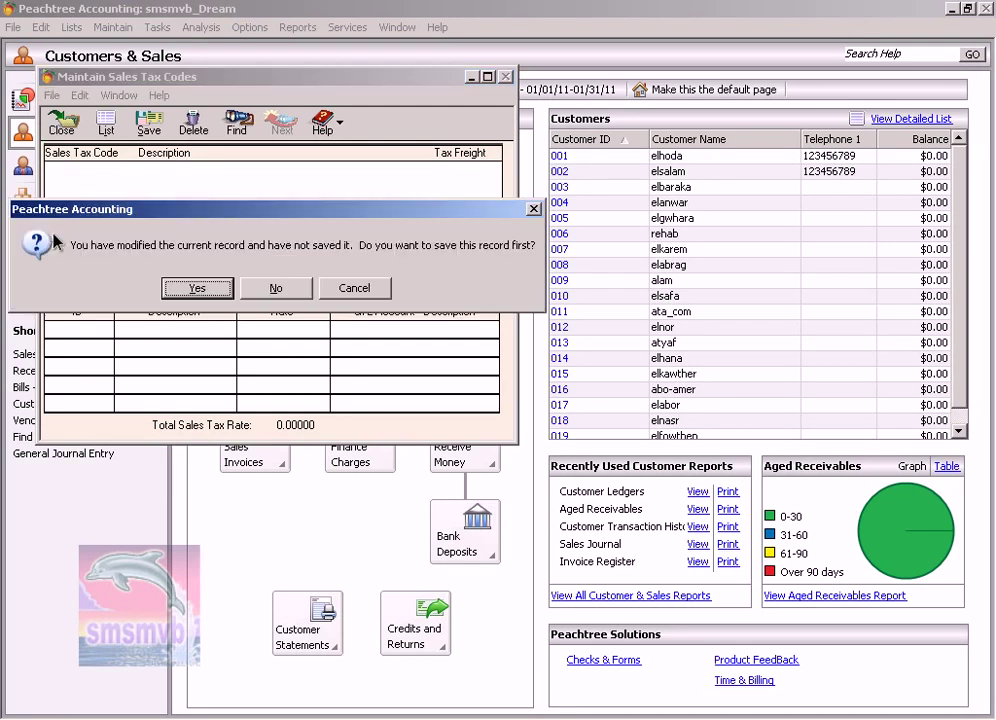
click(284, 292)
- Enter 01 as the new sales tax code and describe it as Sales Tax Expenses
text(01)
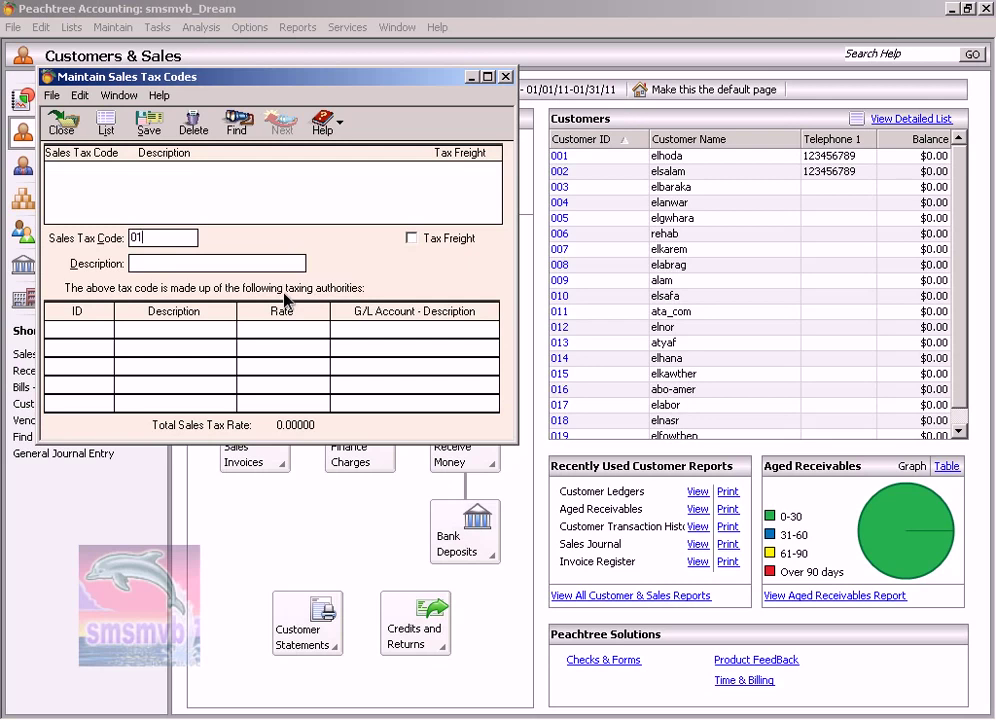
key(Tab)
key(Tab)
text(Sales)
text( Tax)
text(Expen)
text(ses)
- Add taxing authority 001 to the sales tax code, then save and close the record
text(01)
key(BackSpace)
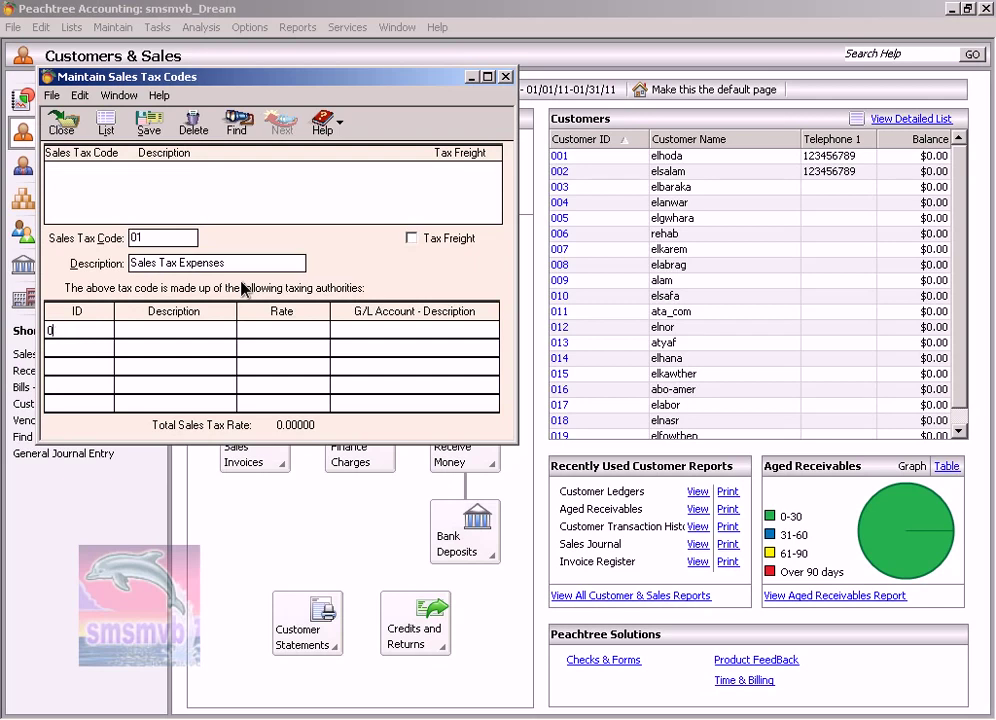
text(01)
key(Tab)
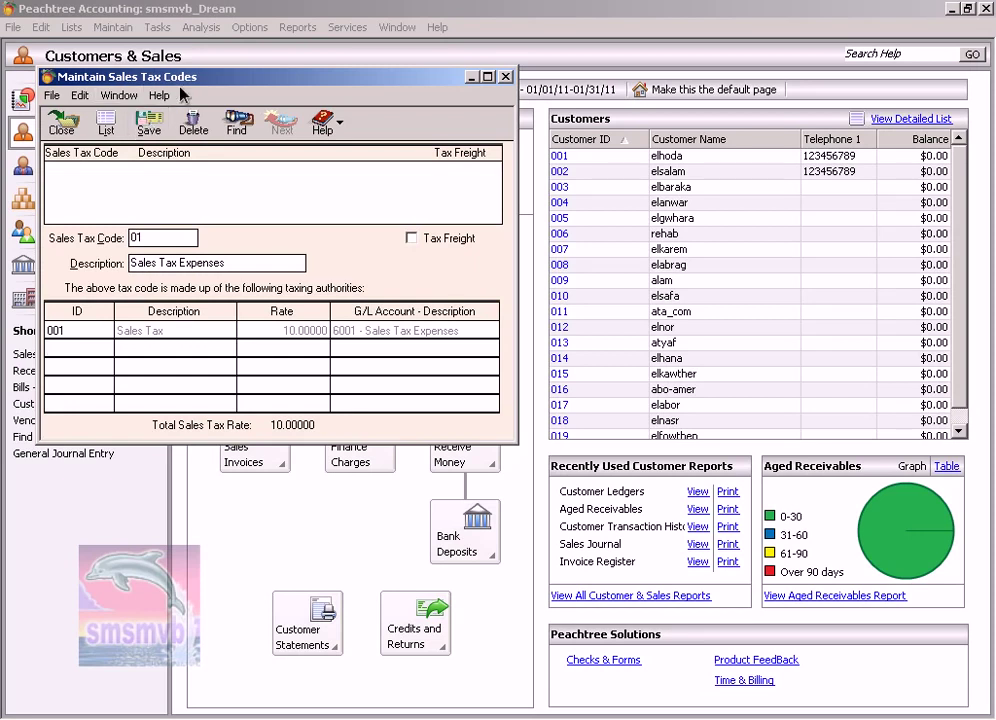
click(140, 237)
click(150, 122)
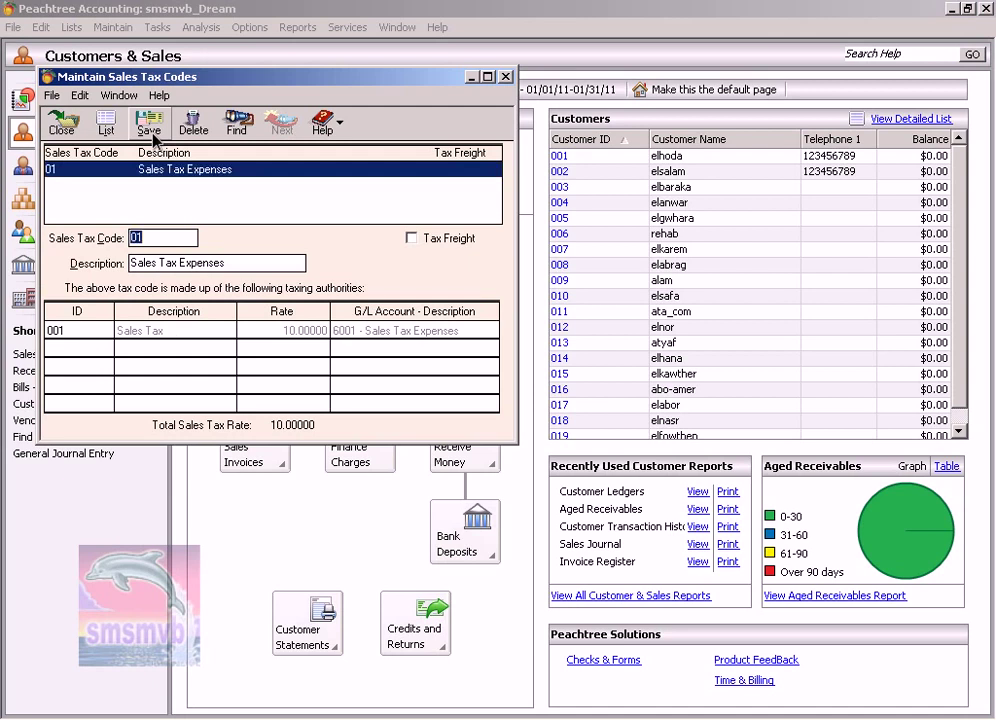
click(507, 77)
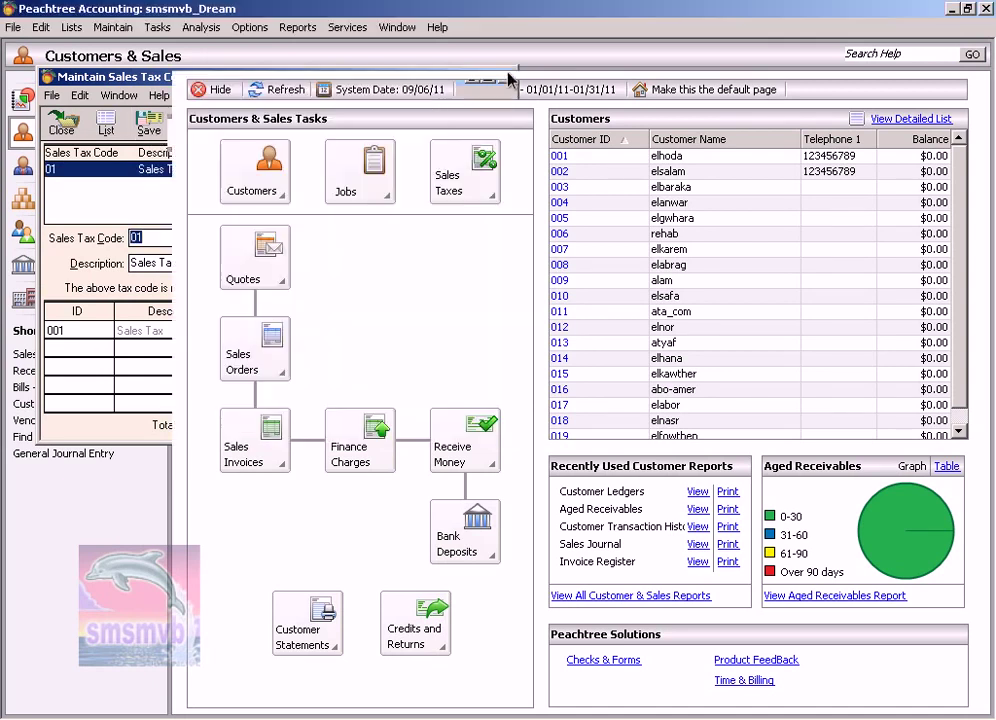
- Open sales tax code 01 from the tax codes list to review its settings, then close it
click(494, 208)
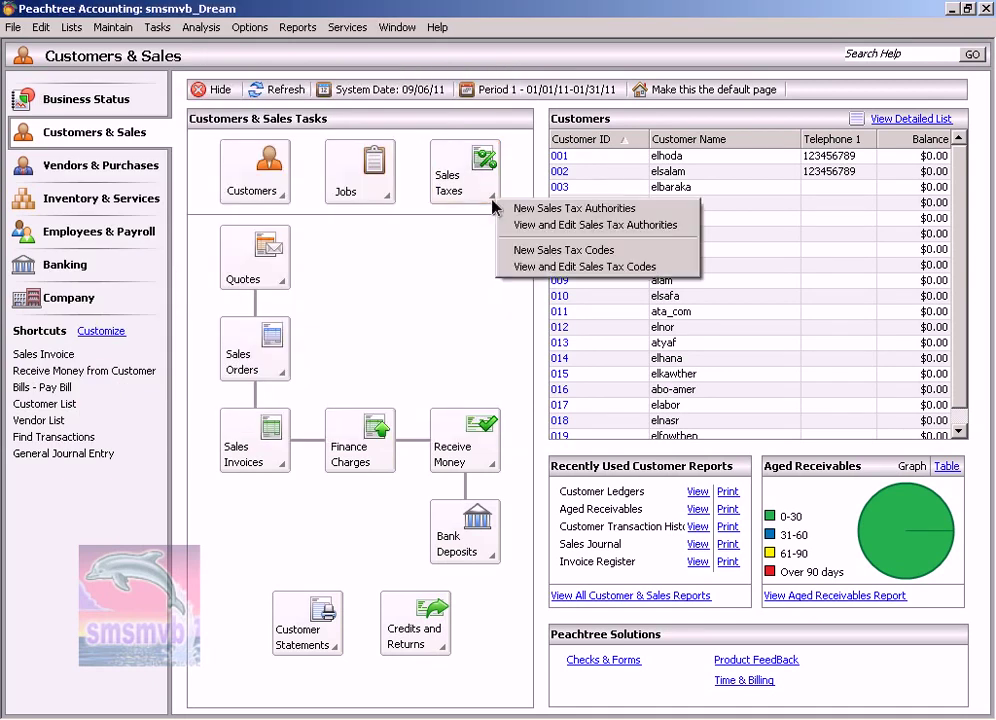
click(528, 268)
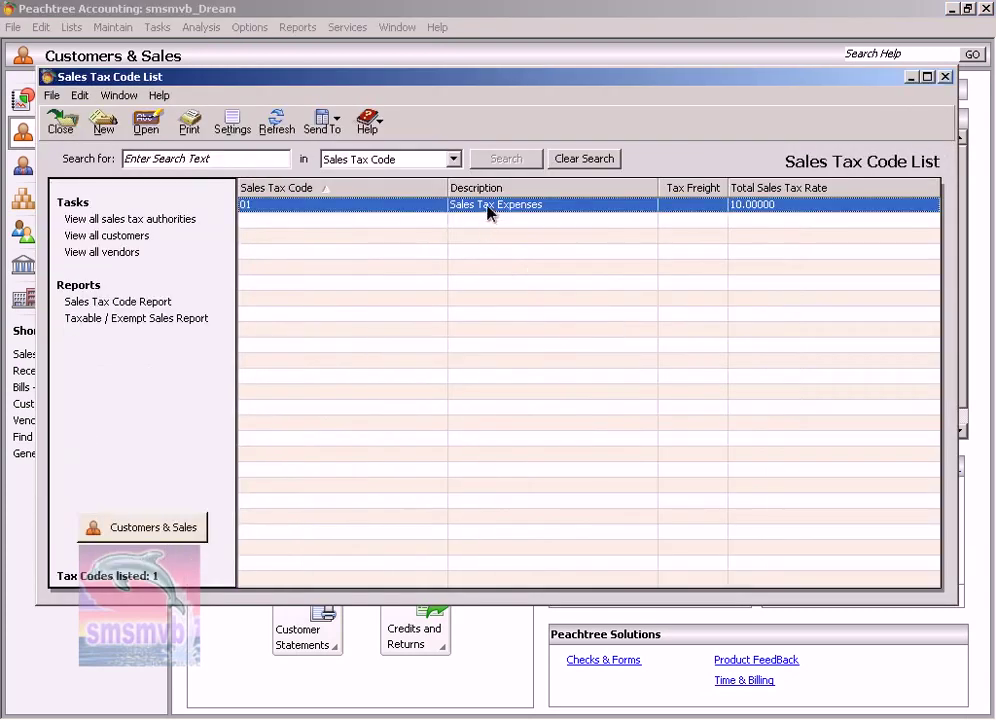
double_click(488, 207)
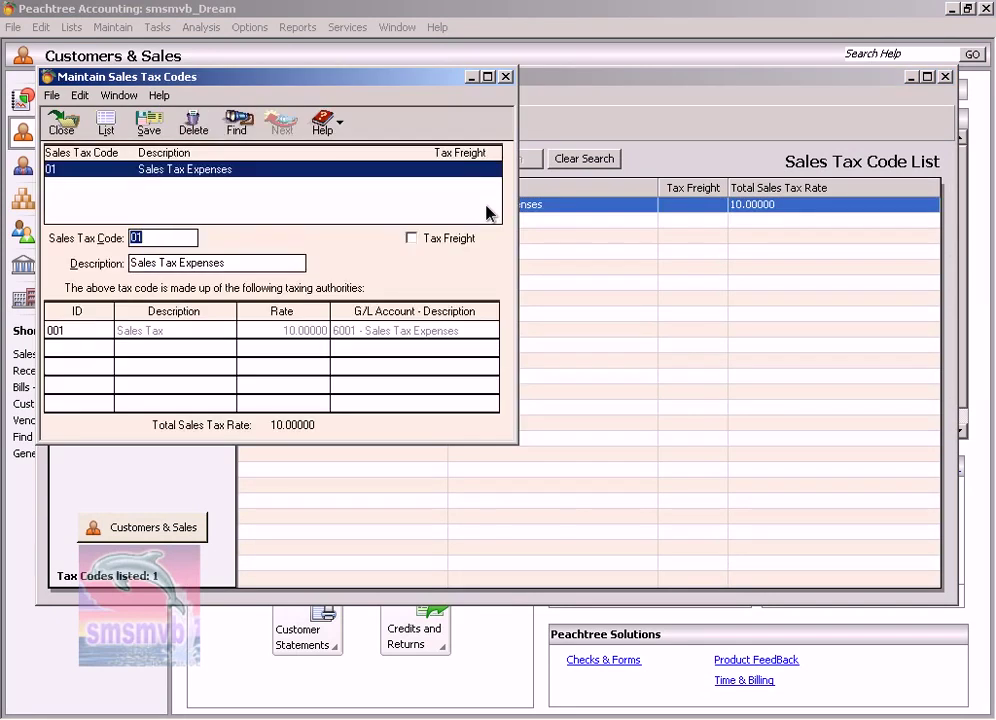
click(505, 76)
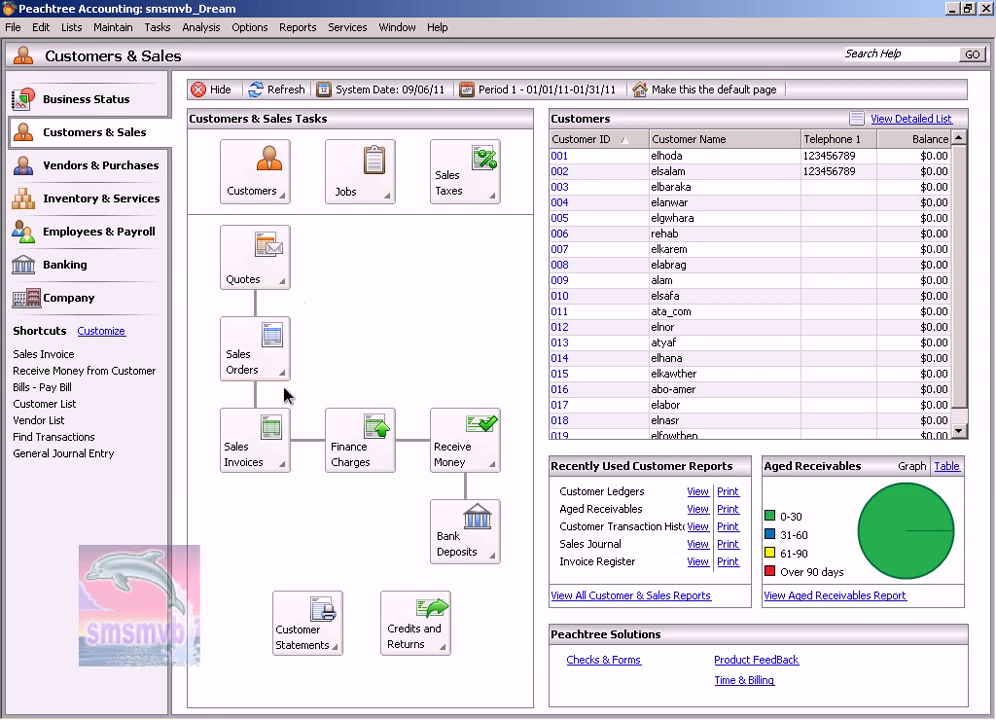
- Create a new sales invoice and choose the first customer in the customer list
click(286, 466)
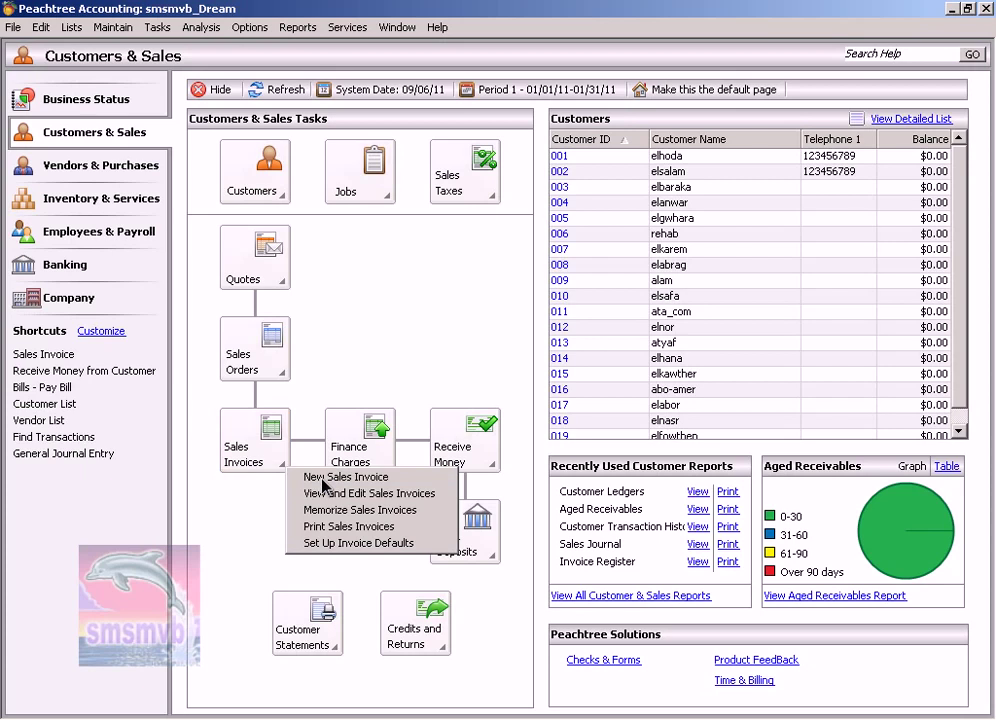
click(322, 478)
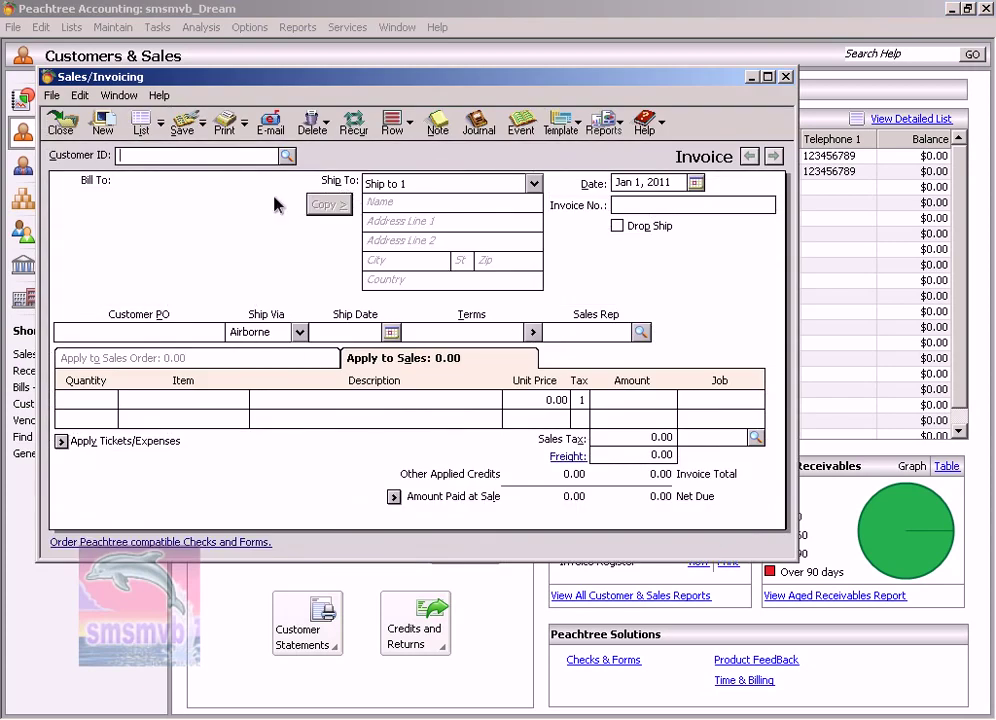
click(286, 157)
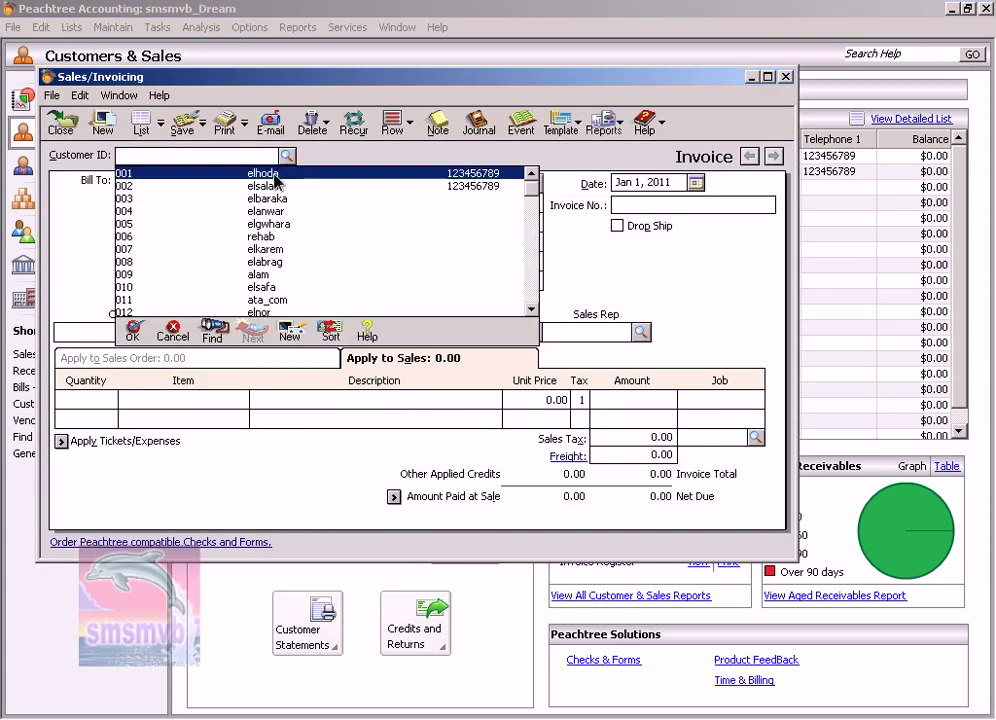
double_click(278, 176)
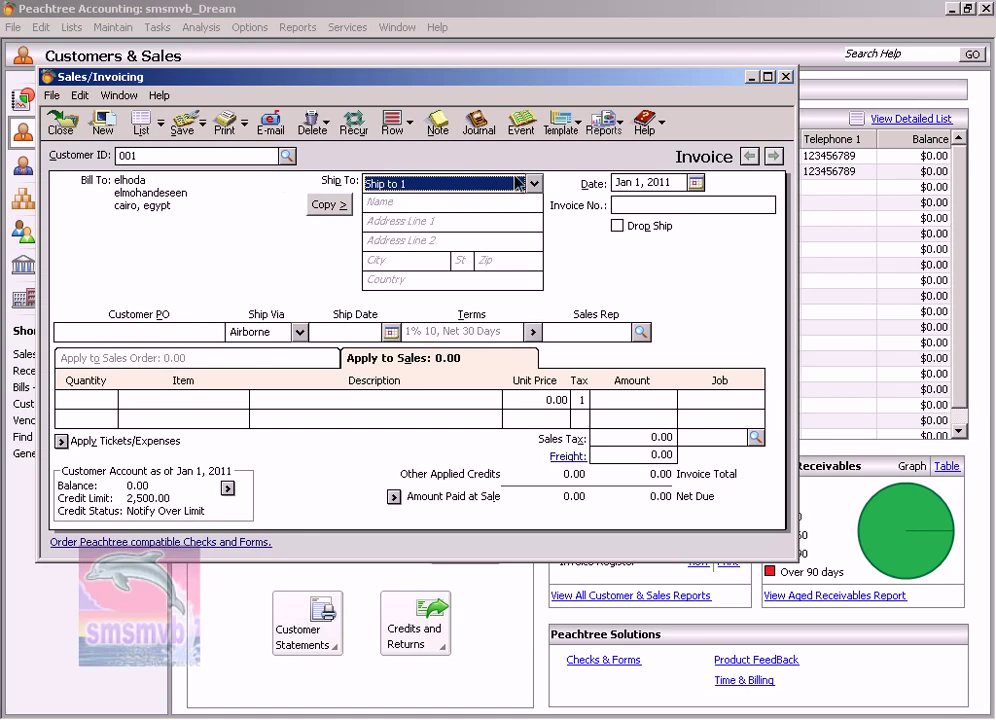
- Date the invoice Jan 1, 2011 and set its invoice number to 672
click(695, 183)
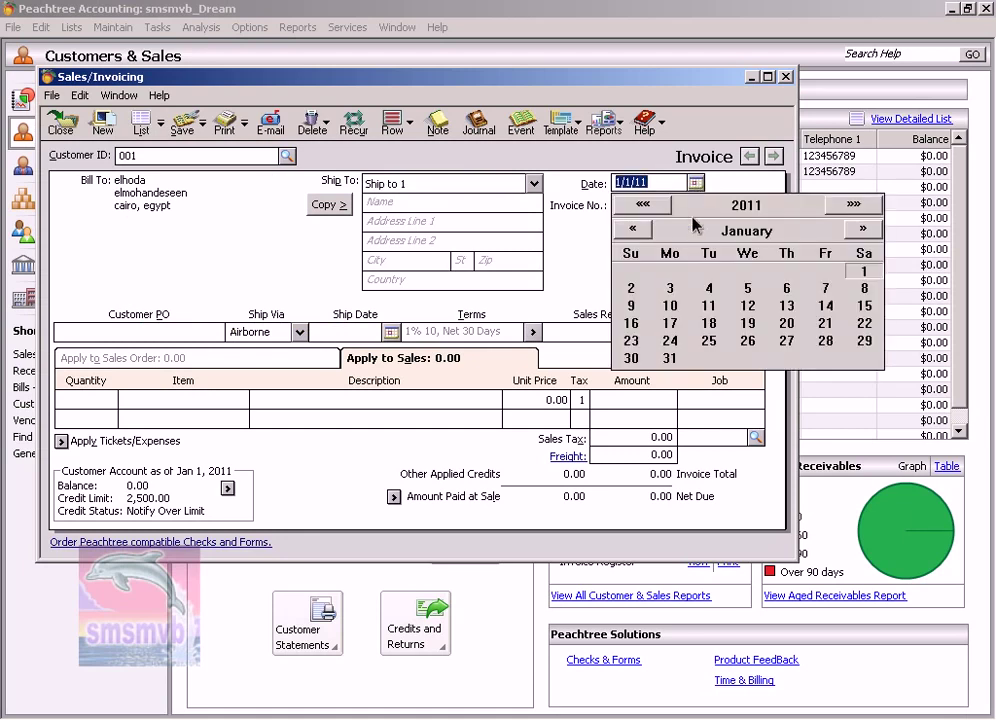
click(863, 274)
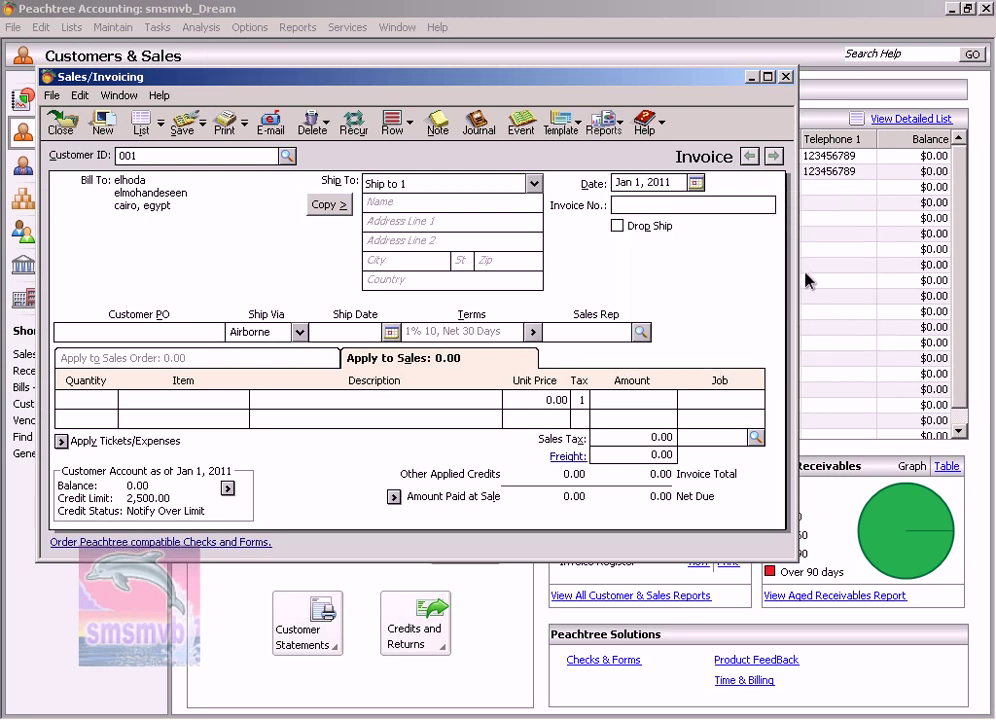
text(672)
key(Tab)
- Keep the default shipping method and terms, and assign sales rep 004 to the invoice
key(Tab)
key(Tab)
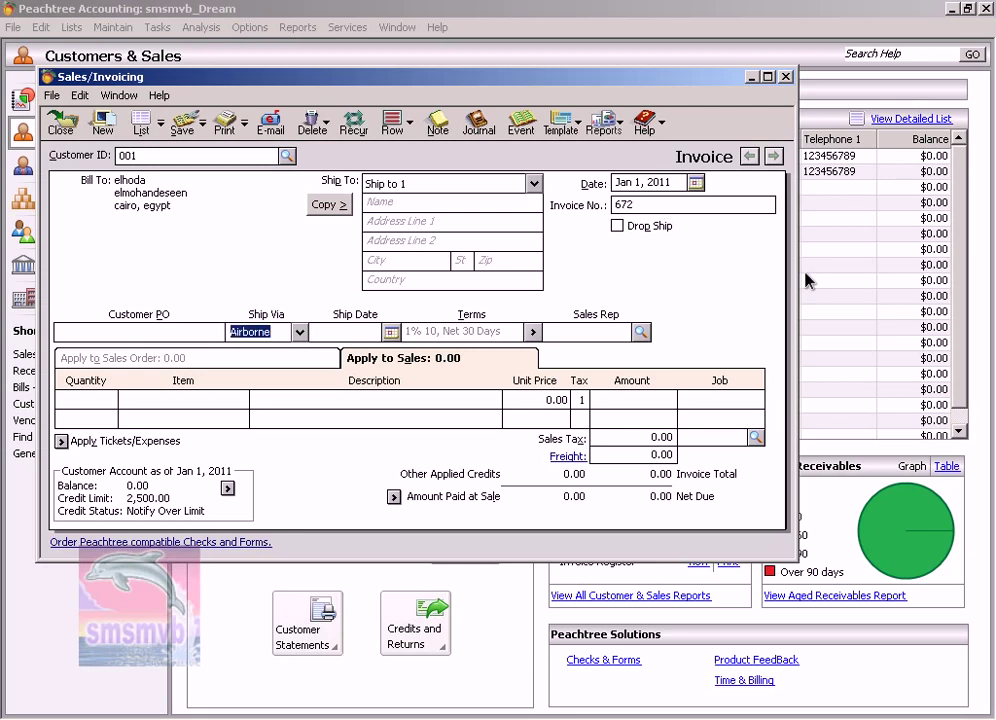
key(Tab)
key(Tab)
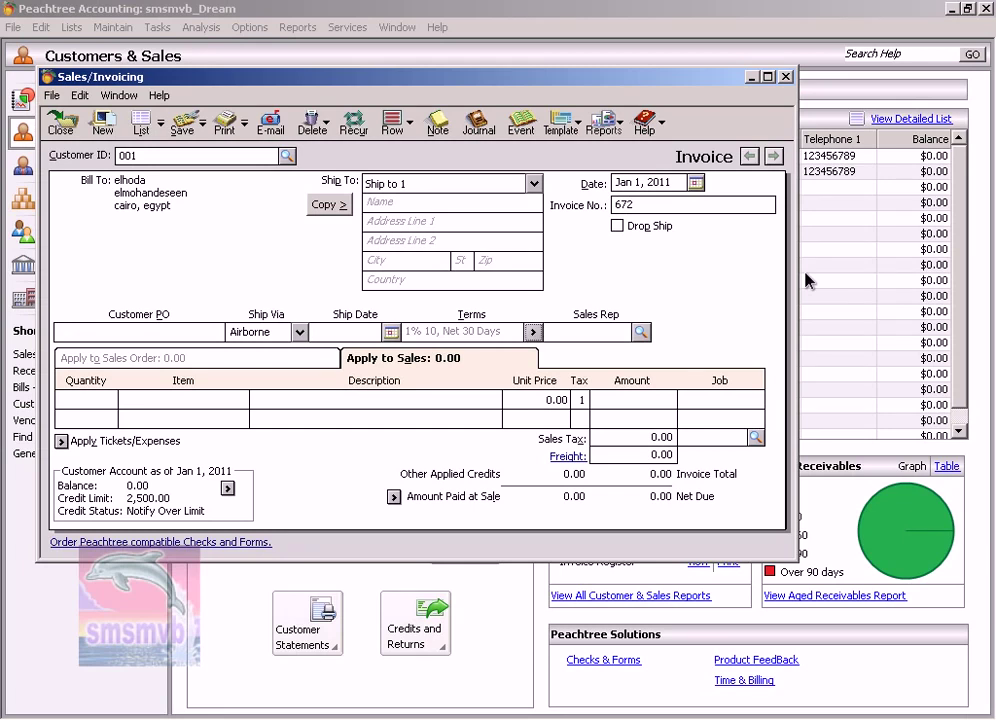
key(Tab)
click(641, 332)
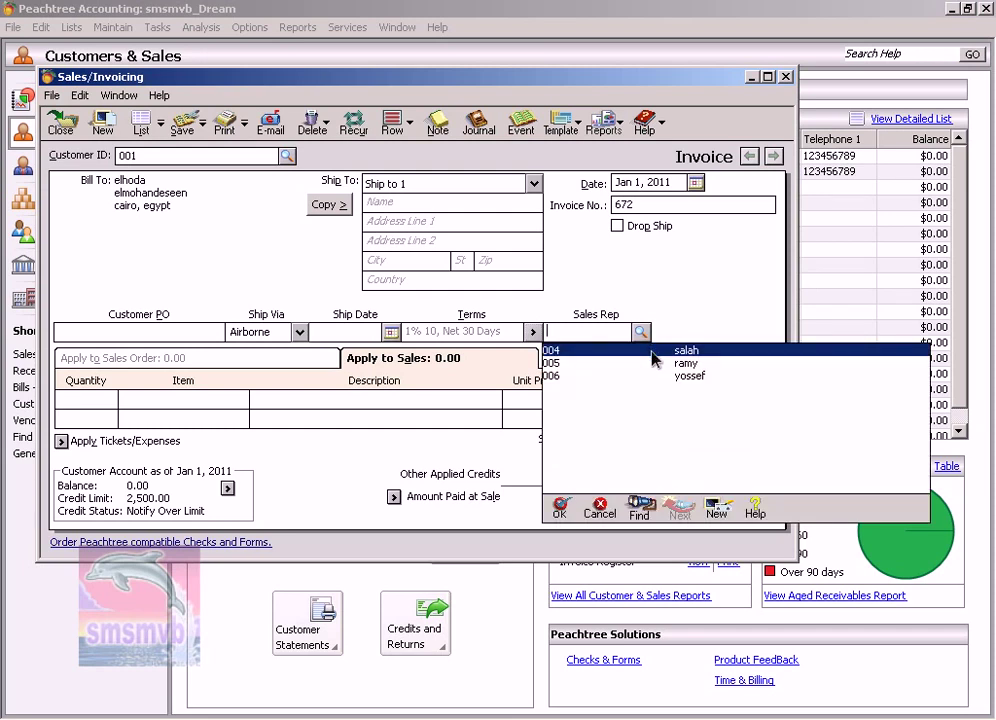
double_click(655, 352)
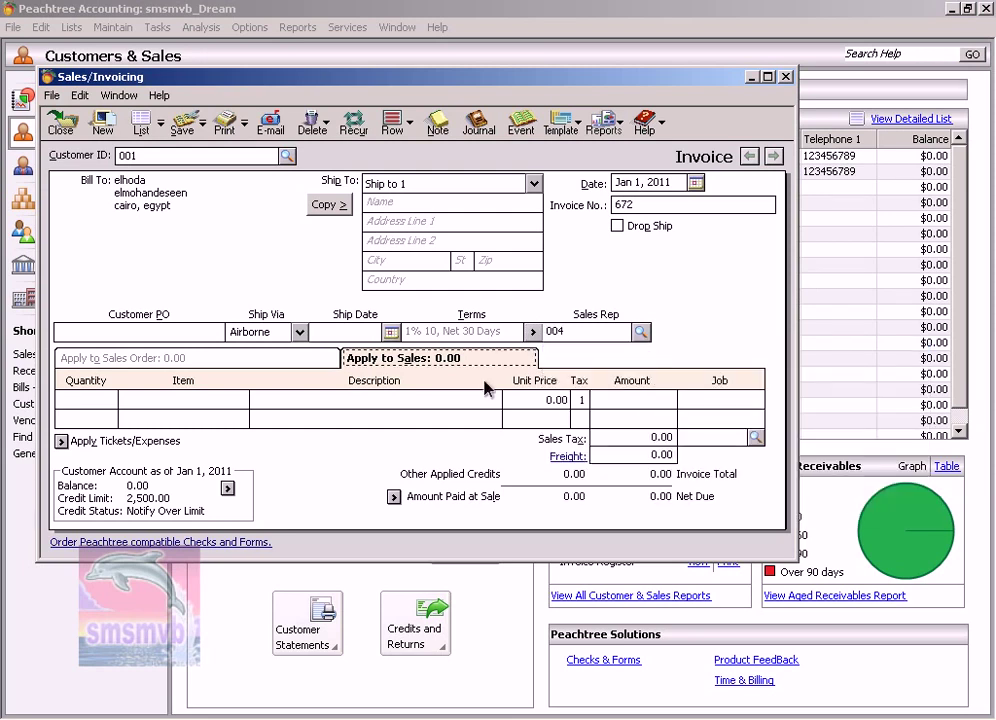
- Add a line for quantity 1 of item 001 (dell pc) to the invoice, keeping its default description
click(99, 398)
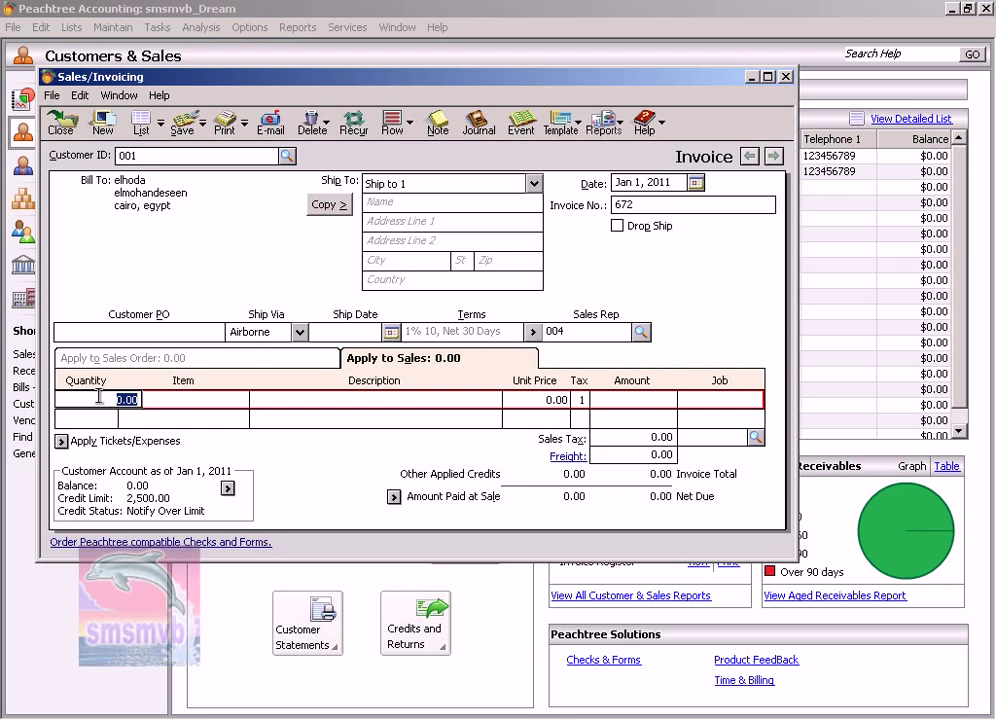
text(1)
key(Tab)
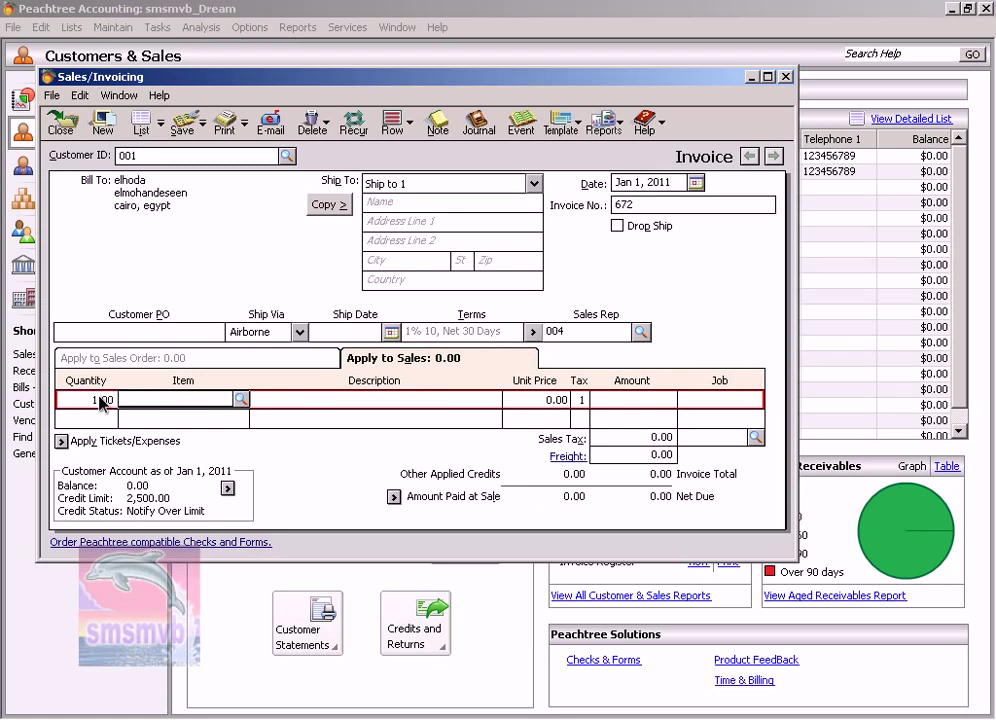
text(001)
key(Tab)
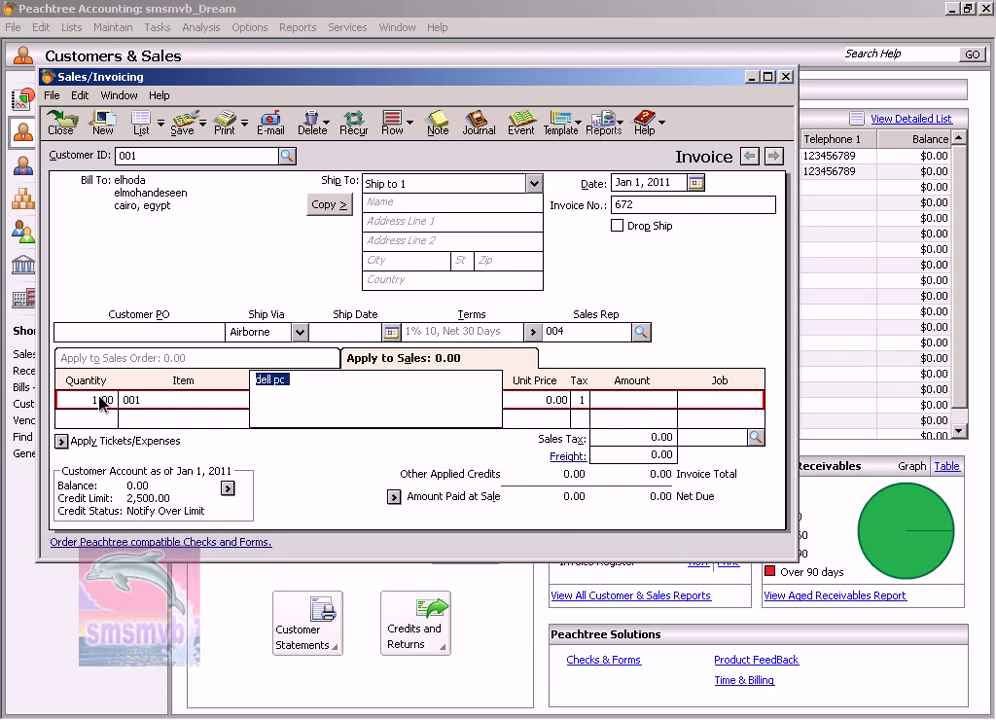
key(Tab)
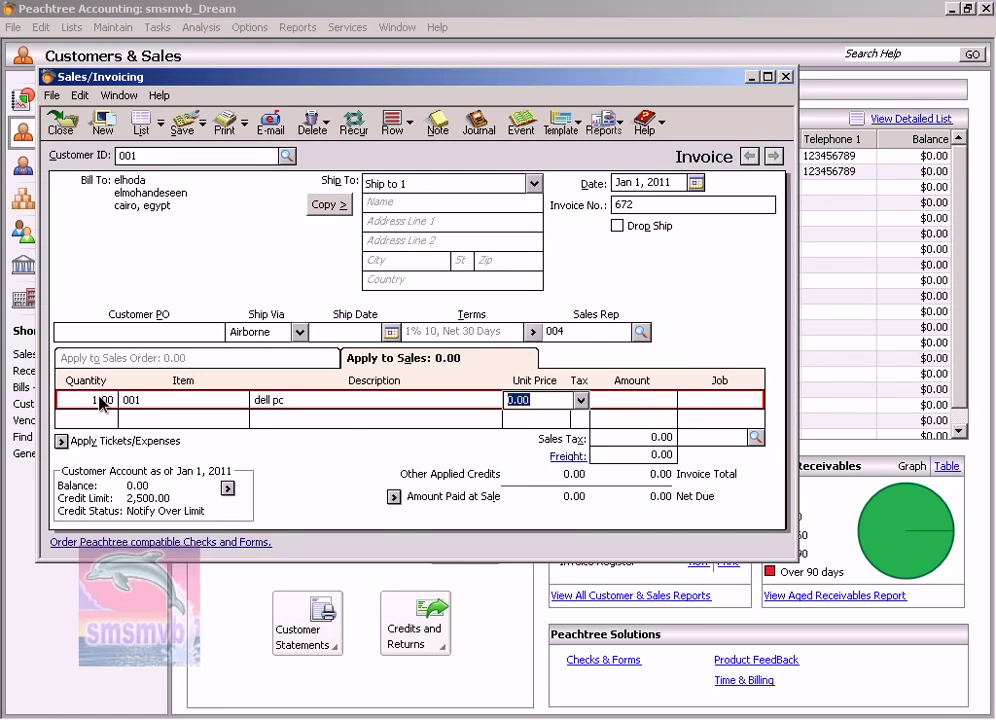
- Set the dell pc line's unit price to 1,500
key(Tab)
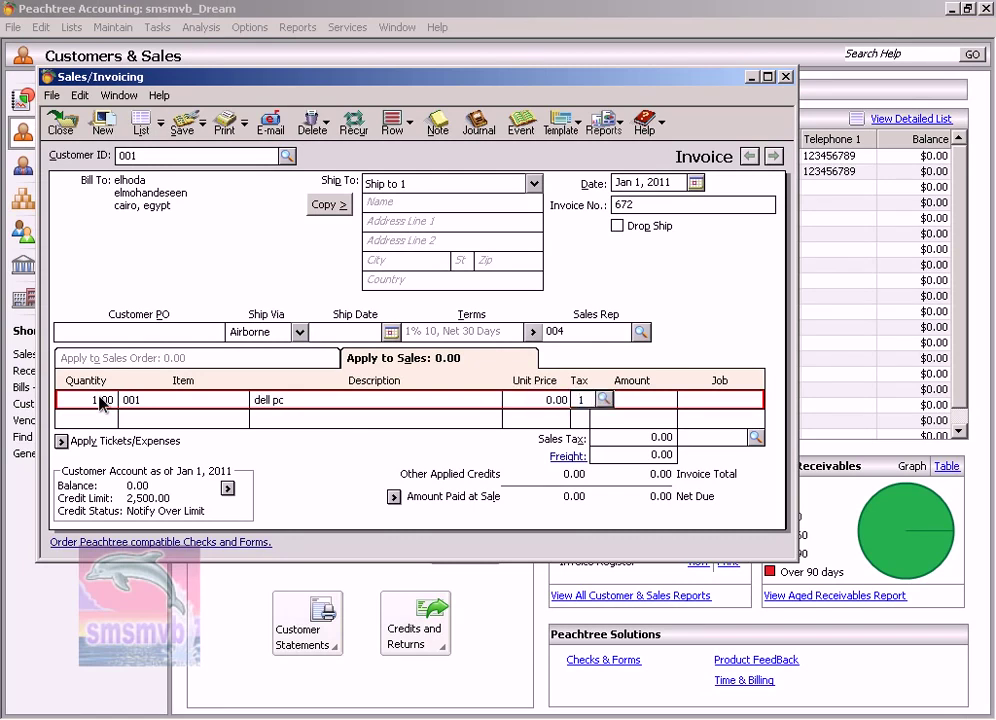
key(shift+Tab)
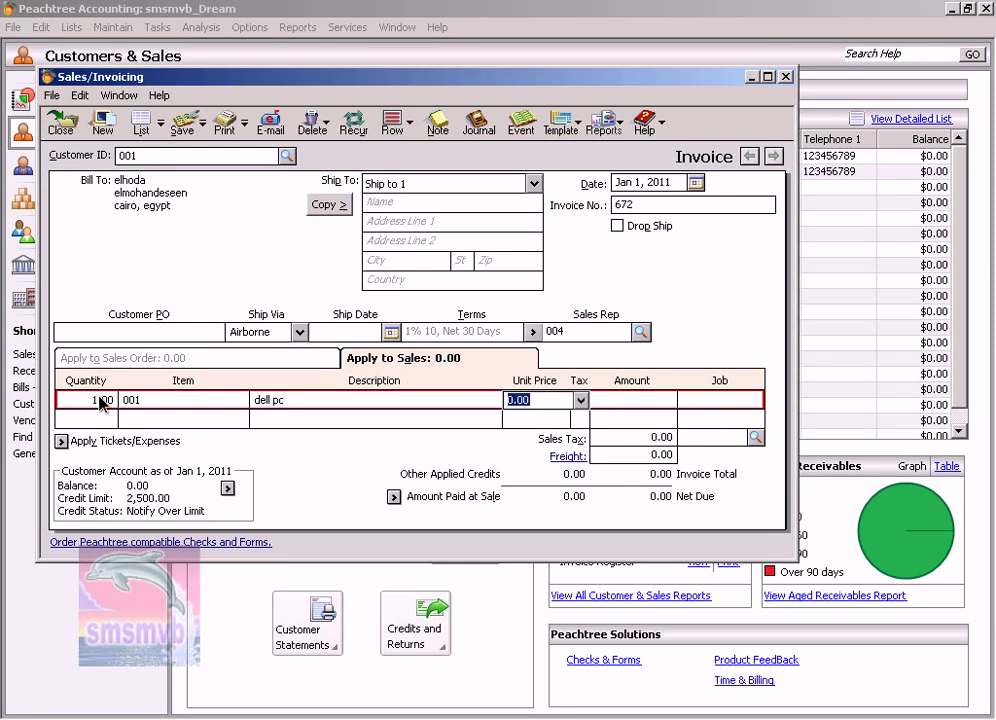
text(1500)
key(Tab)
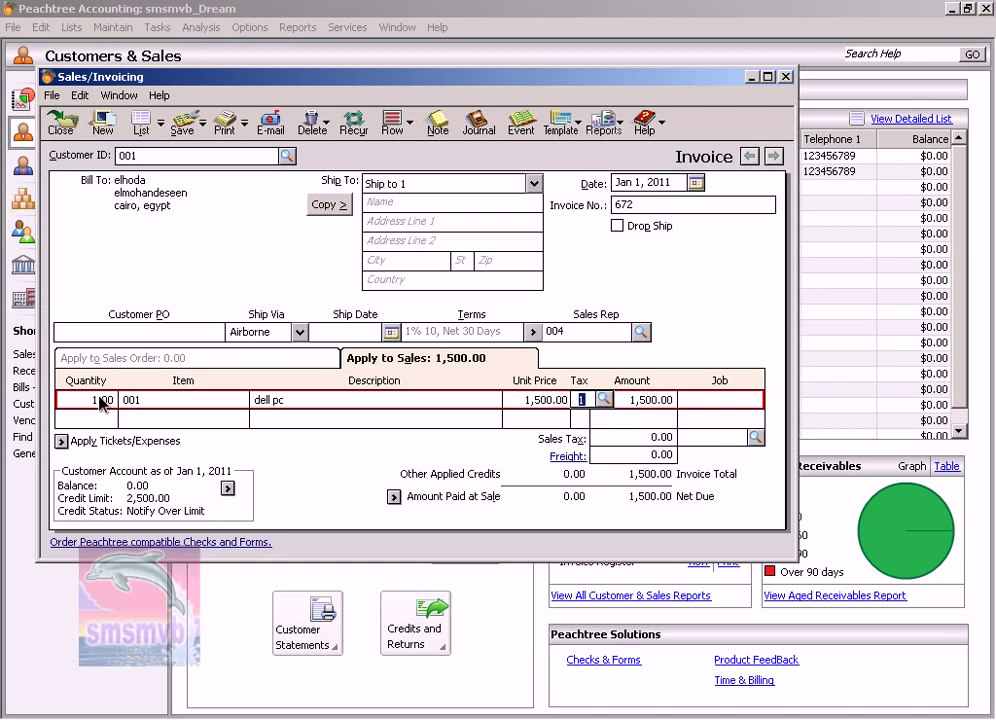
- Check the available tax types for the dell pc line, keep type 1 Regular, and finish the line
click(607, 400)
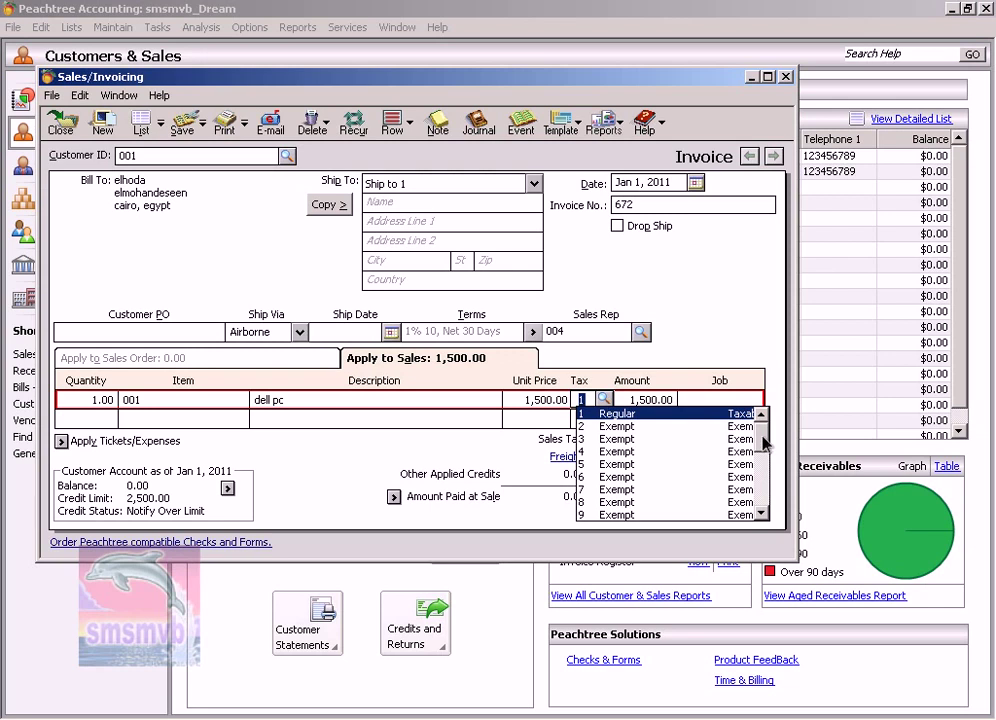
drag(764, 443, 762, 416)
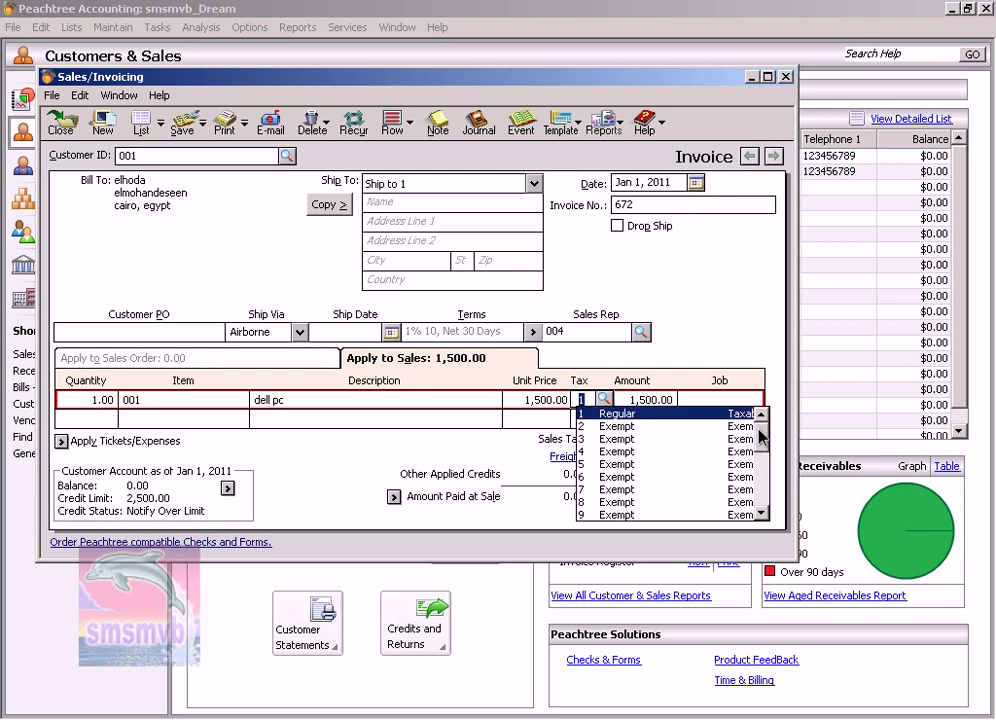
click(606, 400)
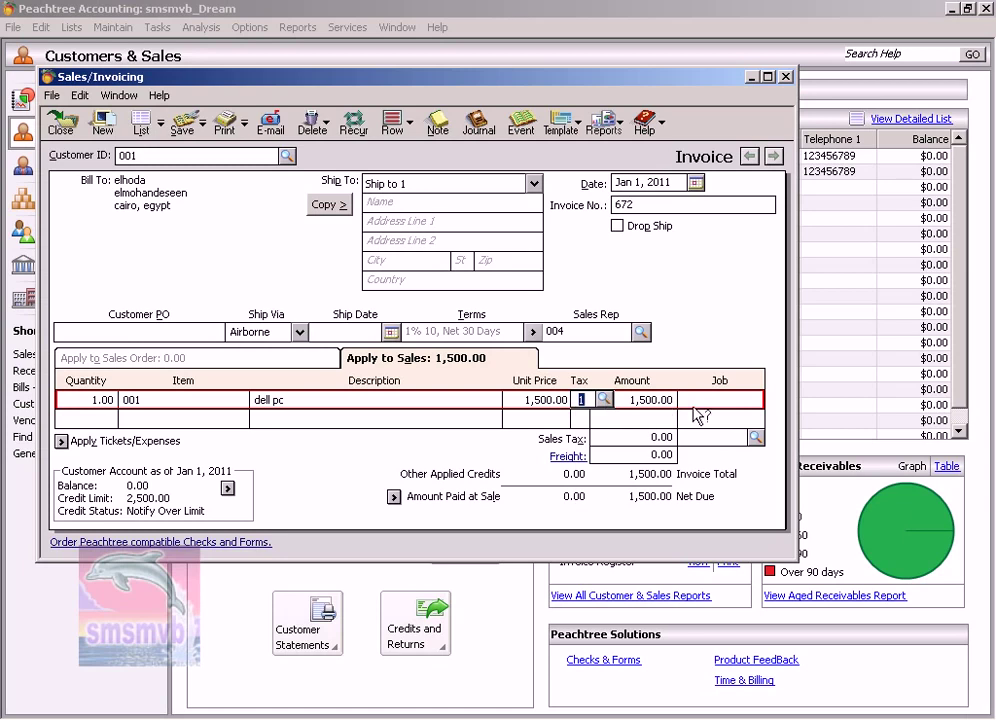
key(Tab)
key(Tab)
key(Tab)
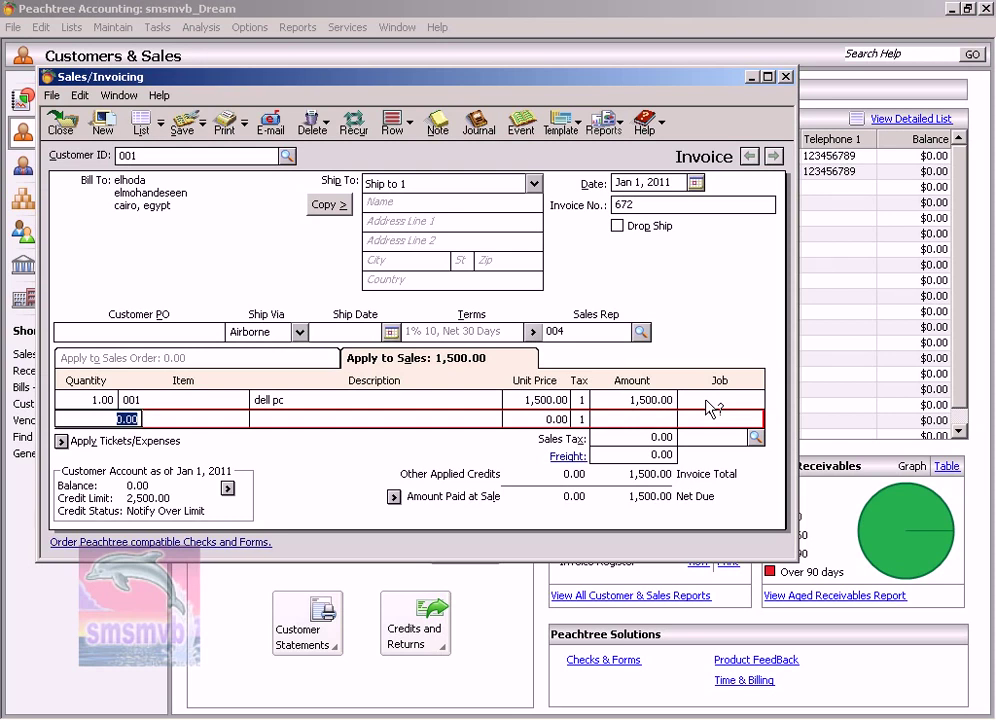
- Enter a sales tax amount of 10 on the invoice and choose sales tax code 01
click(645, 436)
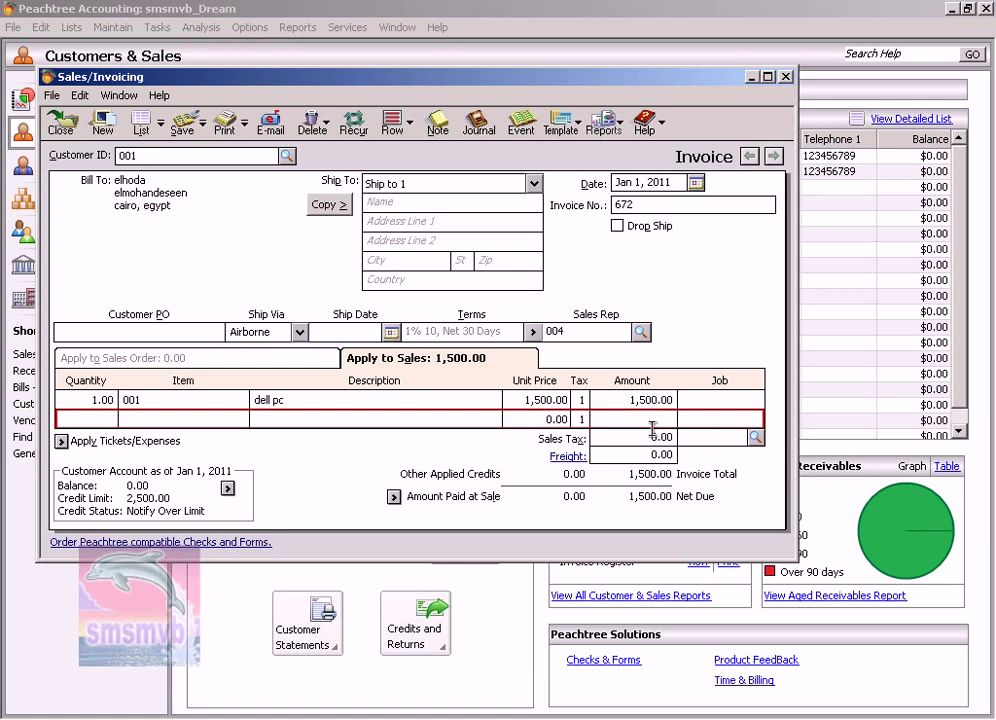
drag(652, 430, 675, 414)
text(10)
key(Tab)
click(755, 437)
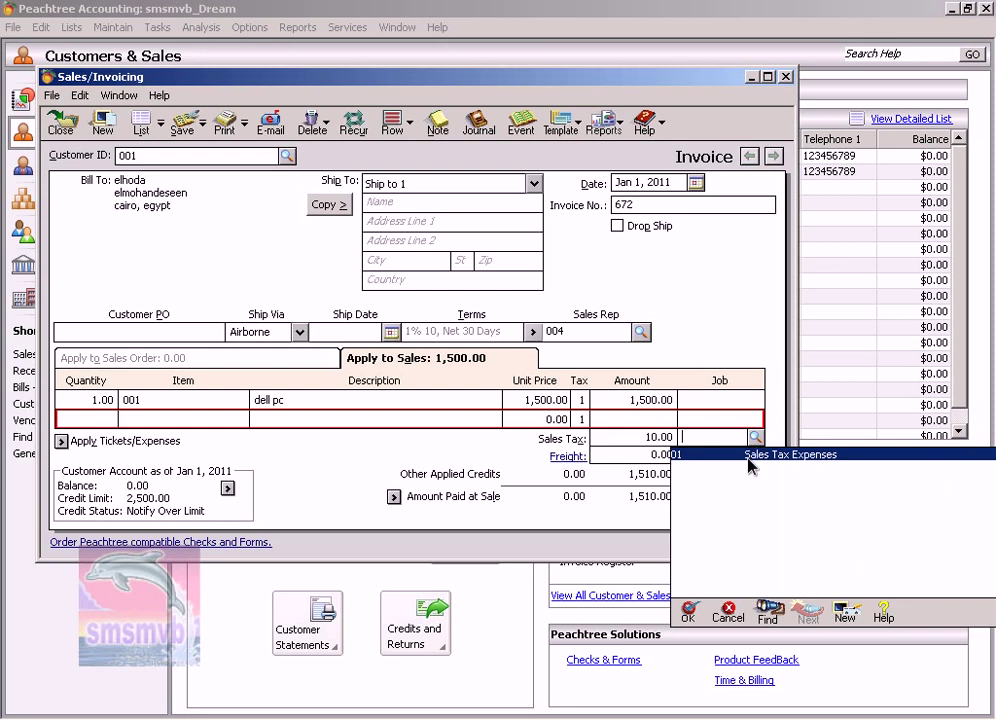
double_click(752, 455)
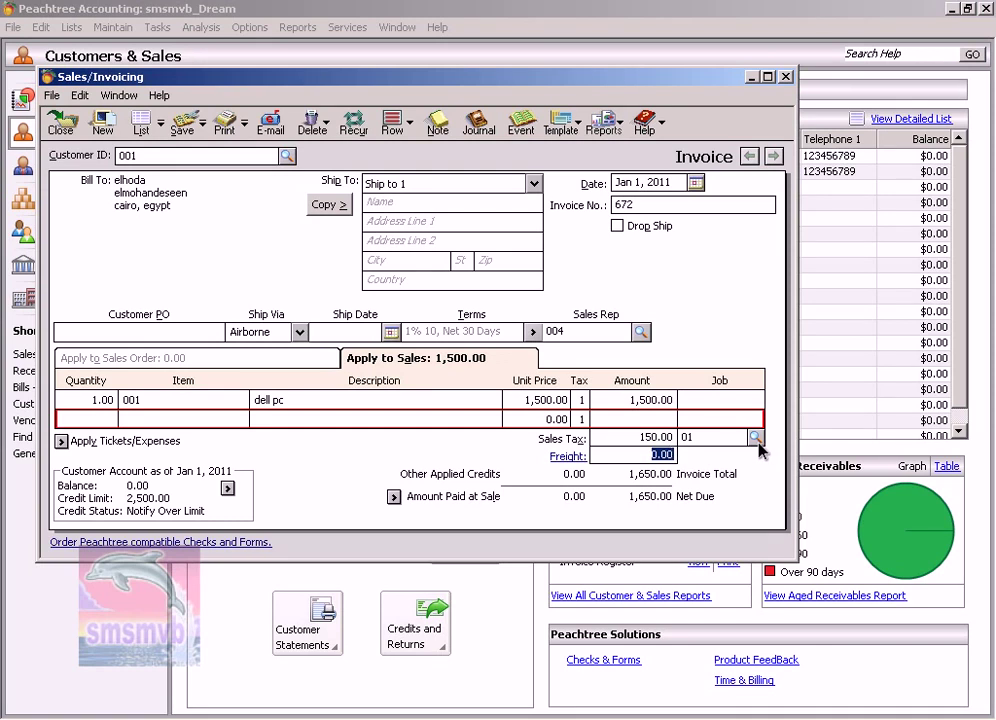
- Clear the invoice's sales tax code and enter 10 as the sales tax amount
click(702, 437)
key(Delete)
key(shift+Tab)
text(10)
key(Tab)
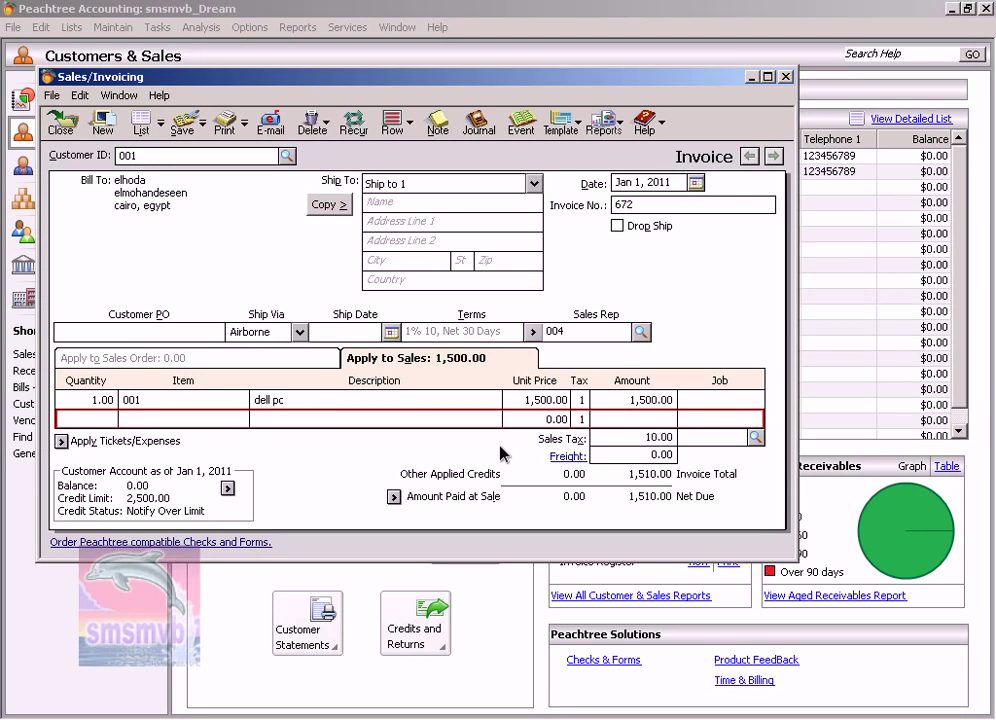
- Clear the manual sales tax amount and apply sales tax code 01, Sales Tax Expenses, to the invoice
click(650, 432)
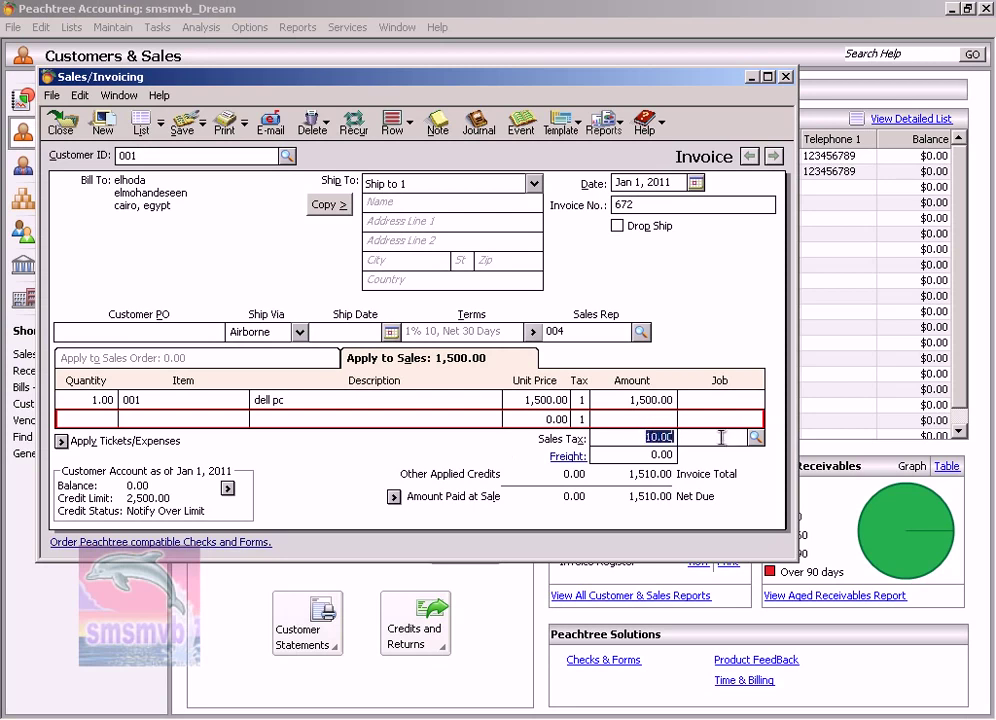
key(Delete)
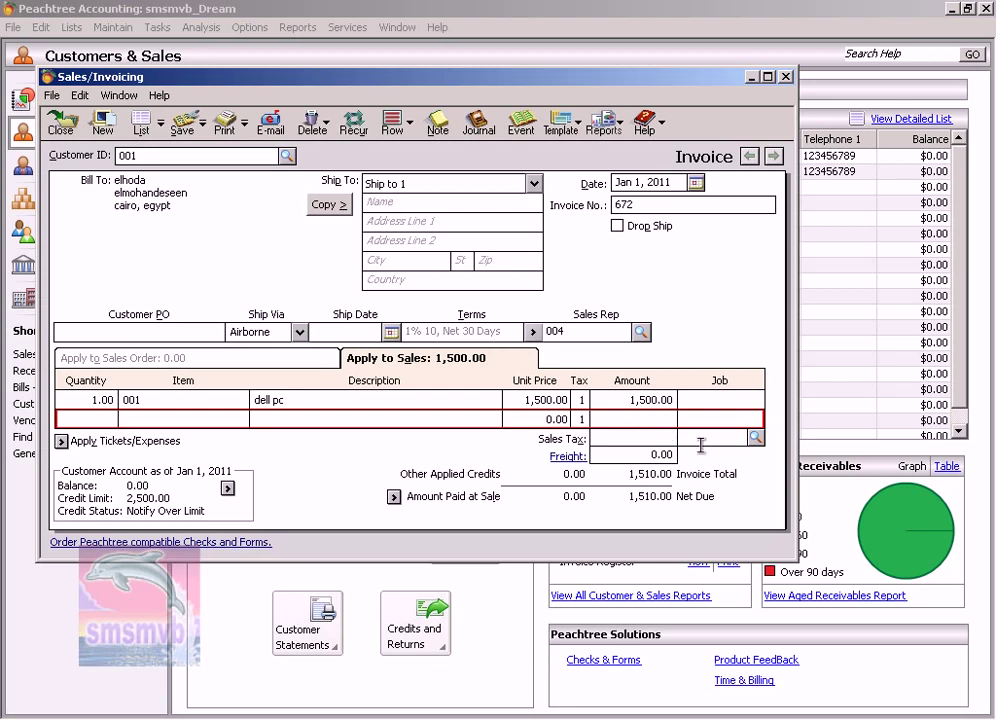
click(757, 438)
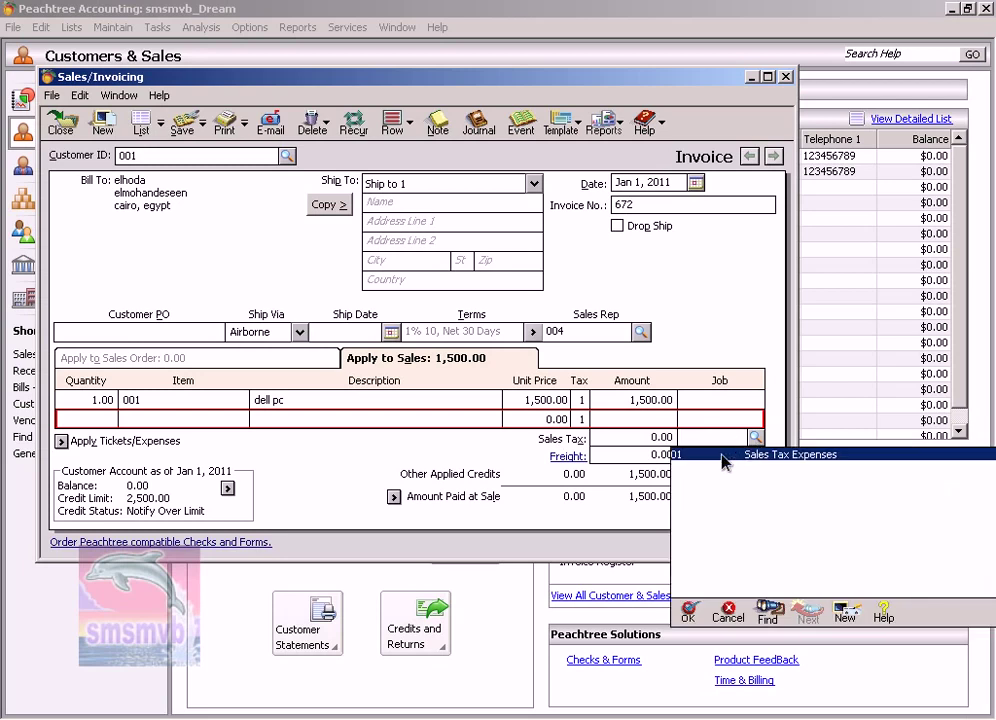
double_click(724, 458)
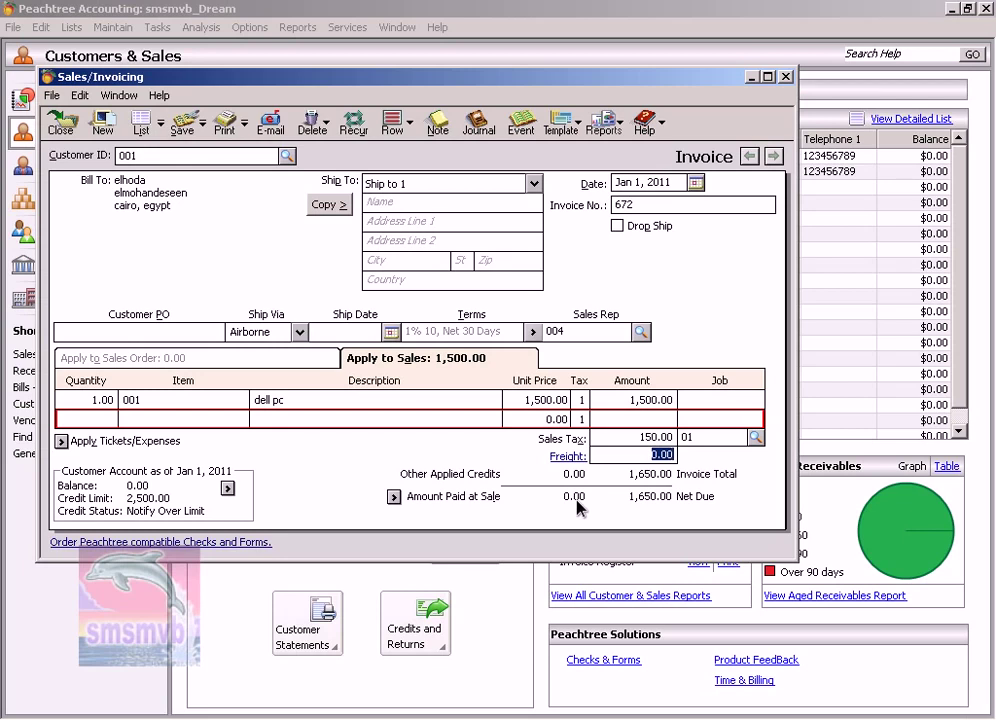
- Enter a time-of-sale payment with deposit ticket ID 1/1/2011, reference 10 and a receipt amount of 1,650
click(395, 497)
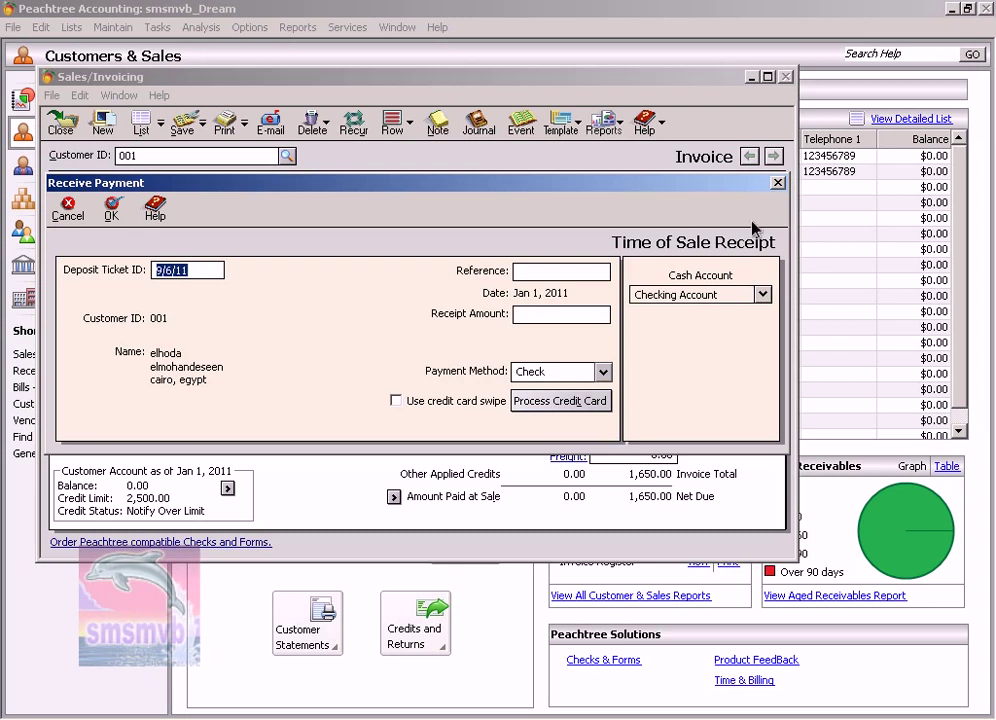
click(778, 183)
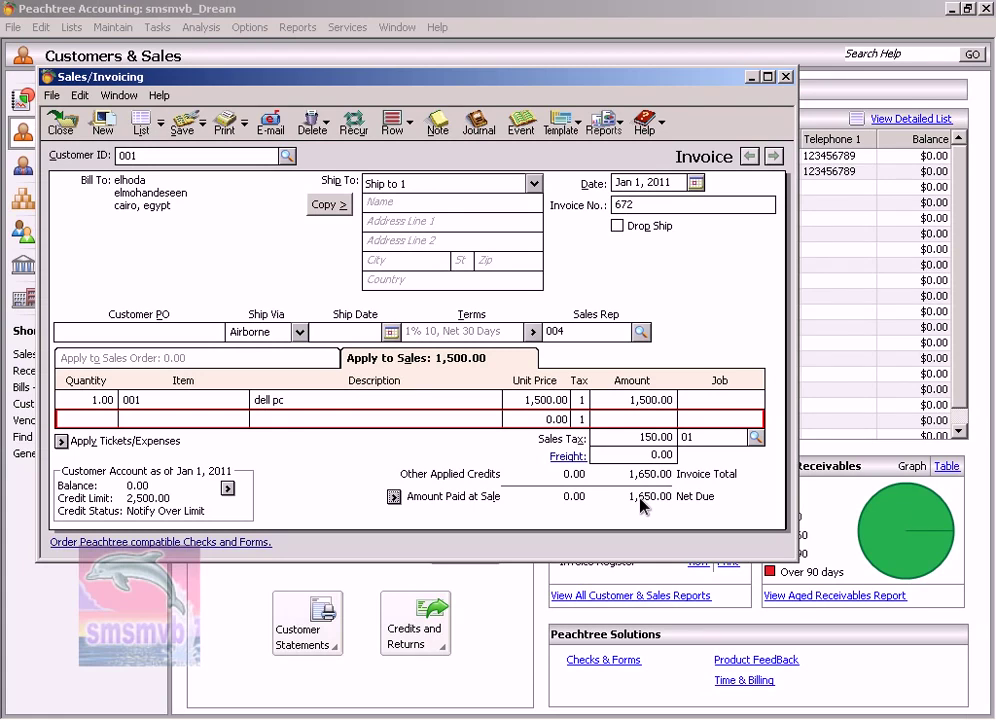
click(393, 497)
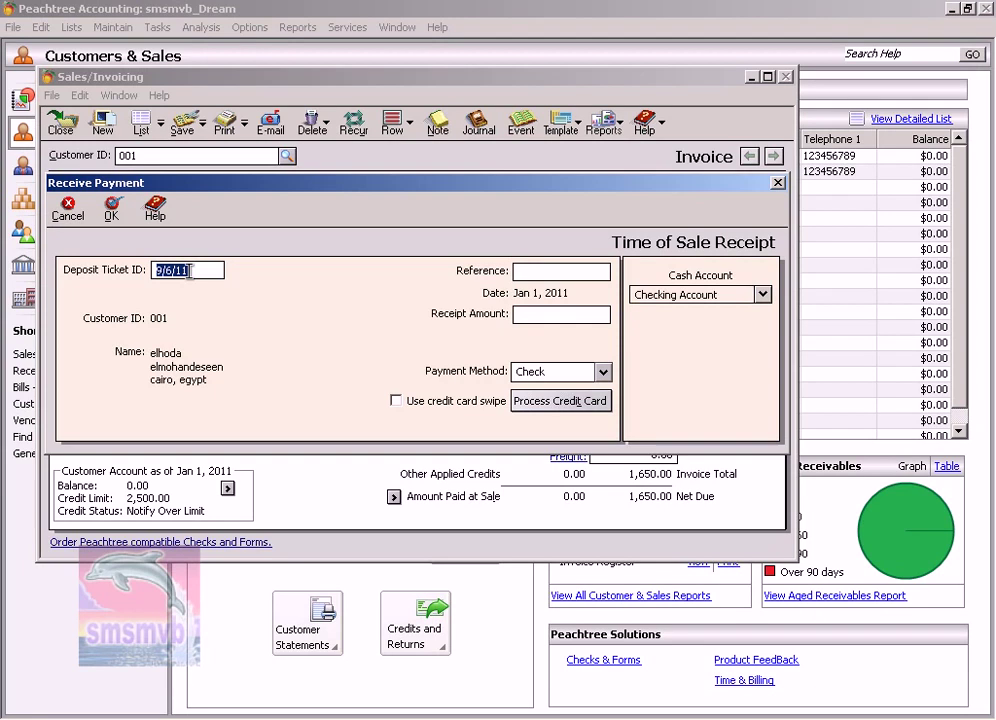
text(1/1/2011)
key(Tab)
text(10)
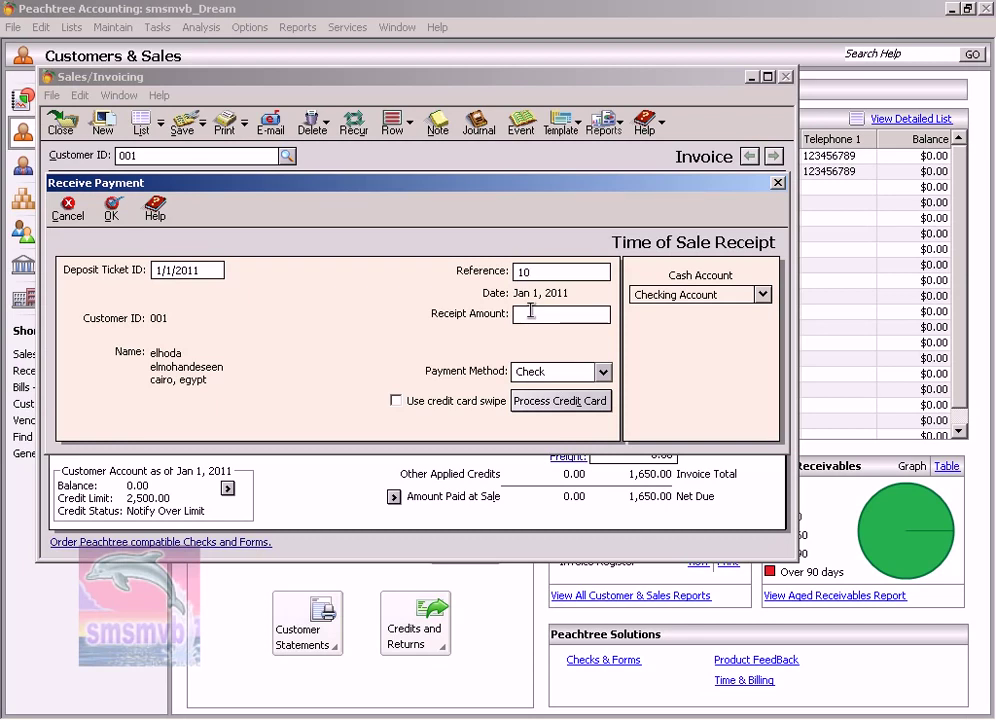
click(531, 311)
text(1650)
key(Tab)
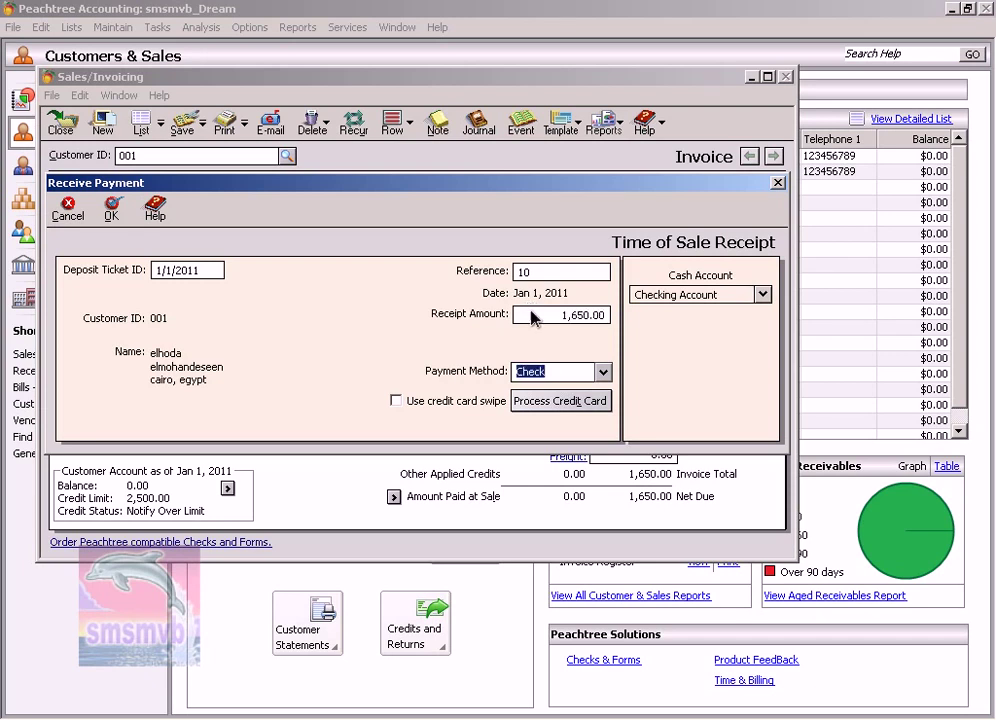
- Record the receipt as a Cash payment into the Cash on Hand account and save the invoice
click(601, 373)
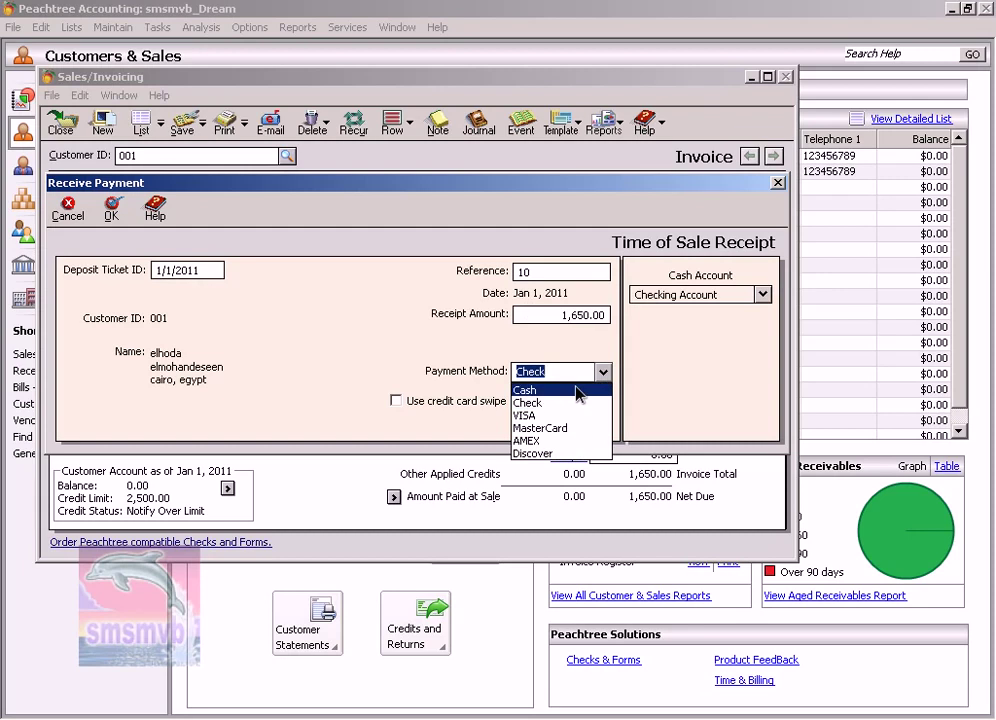
click(578, 390)
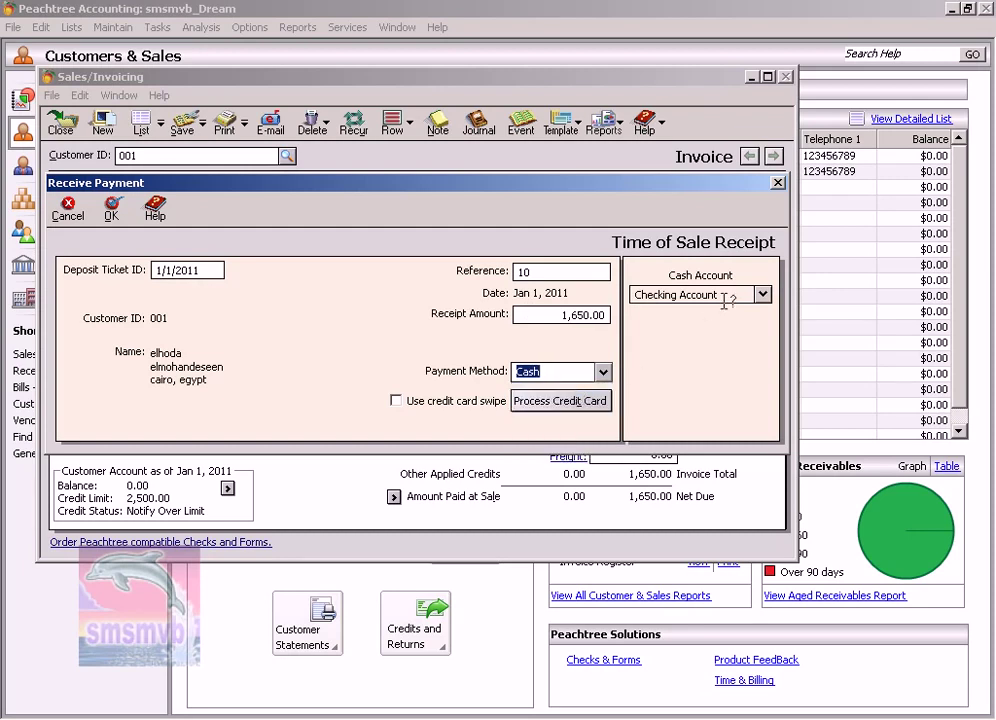
click(764, 294)
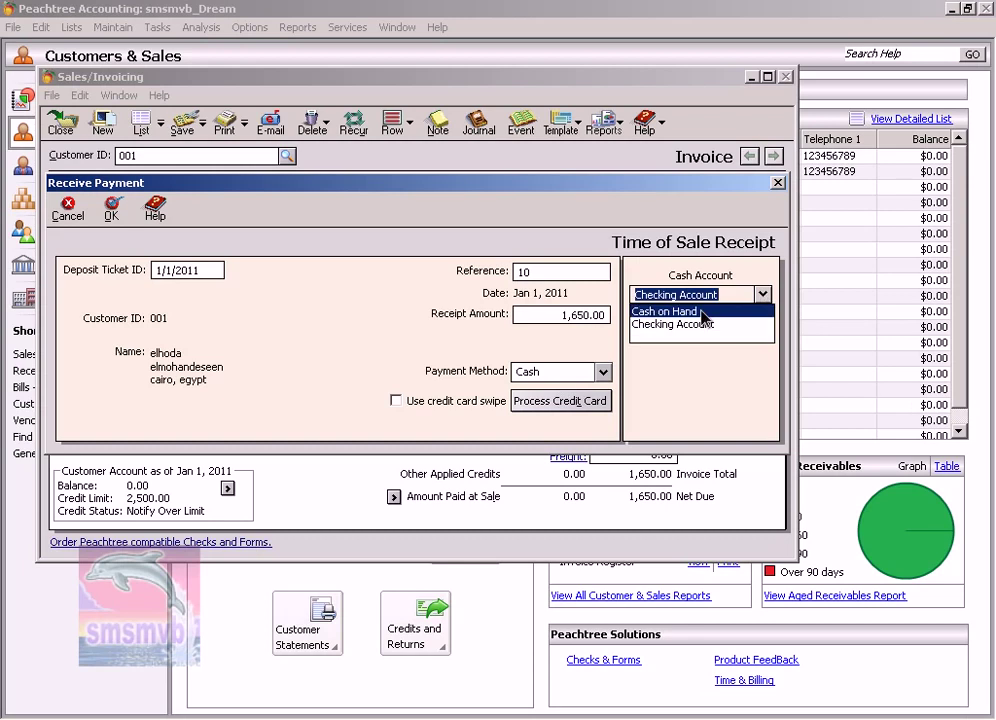
click(704, 314)
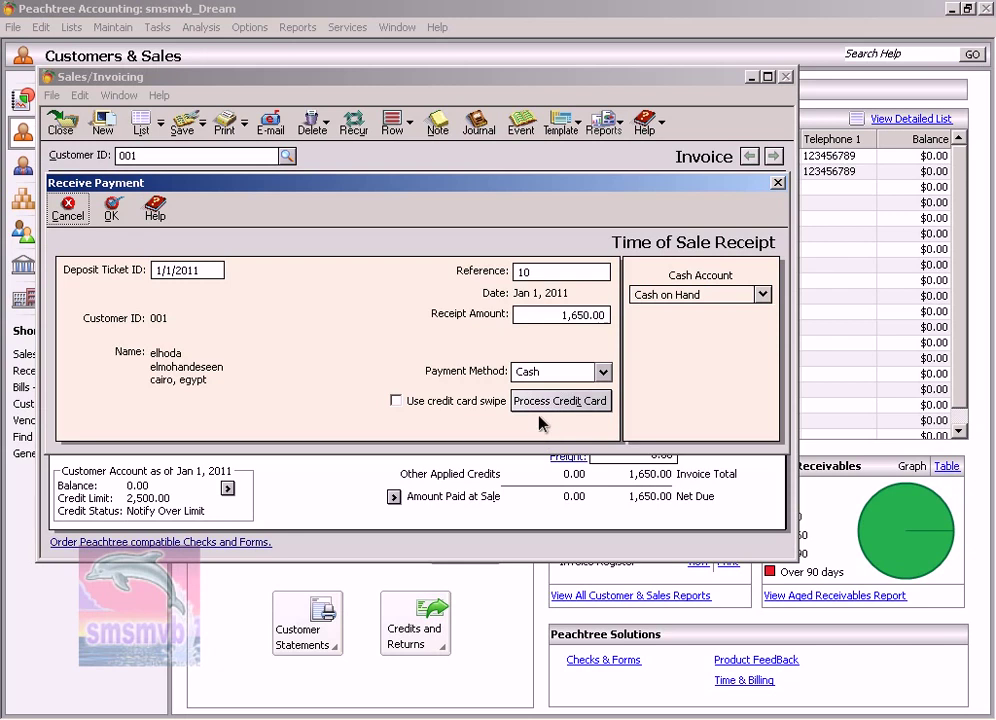
click(112, 210)
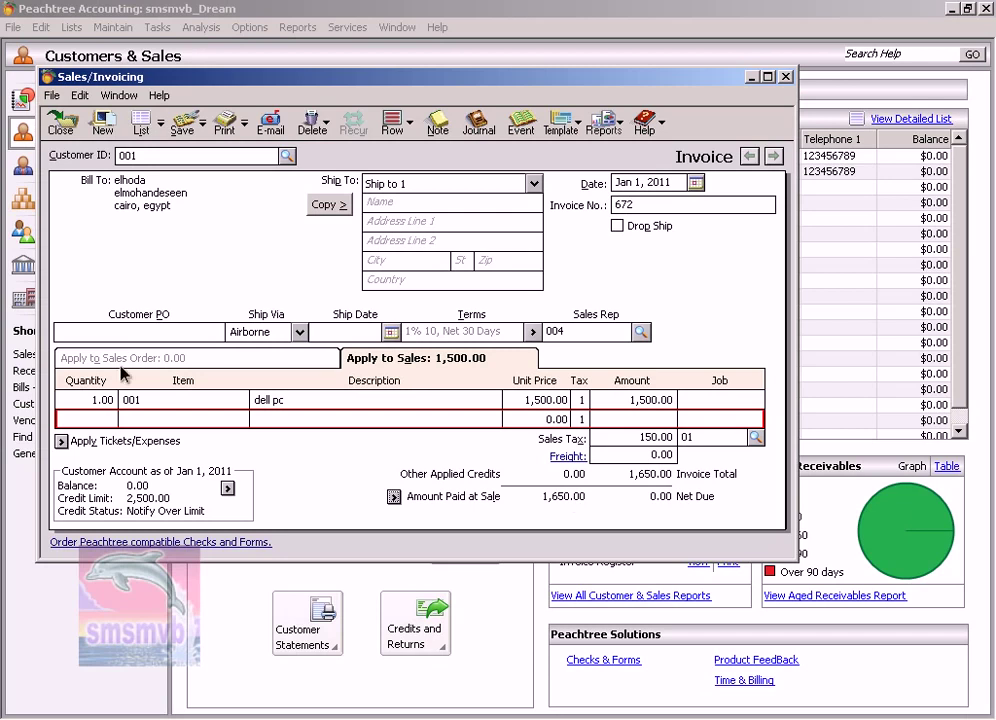
click(182, 125)
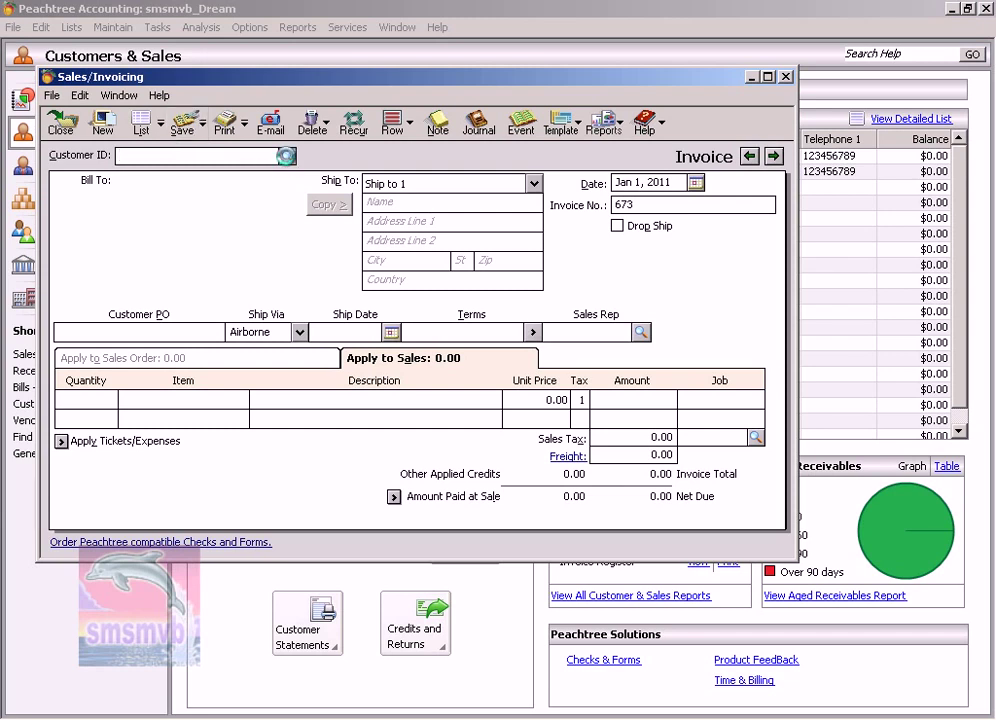
- Choose the second customer in the list for the new invoice, dated Jan 2, 2011 and numbered 674
click(284, 155)
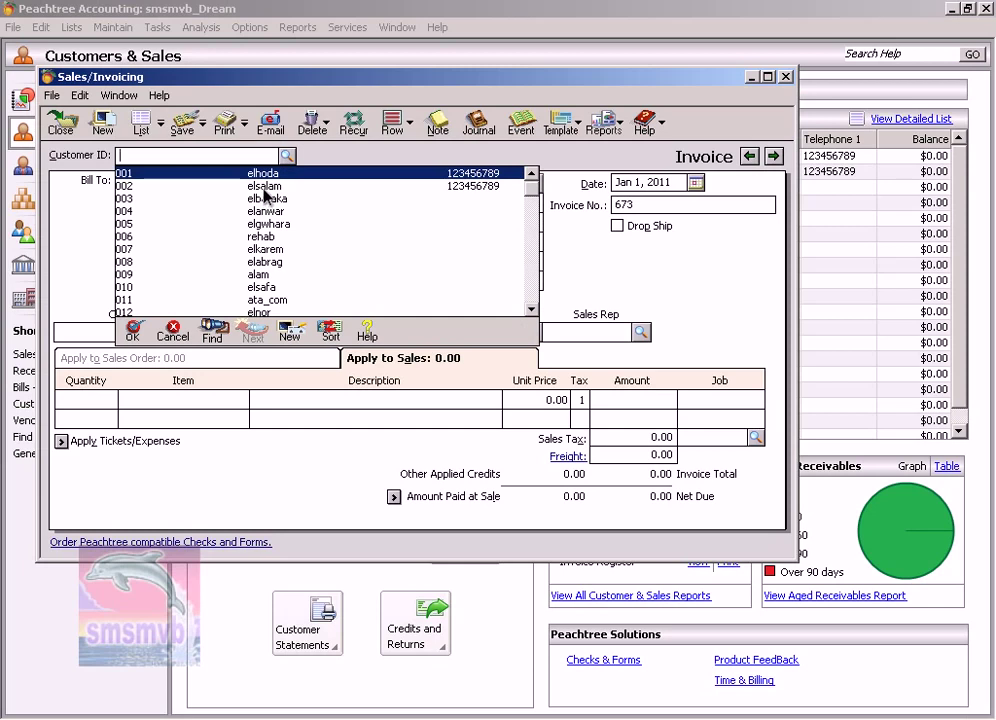
double_click(263, 187)
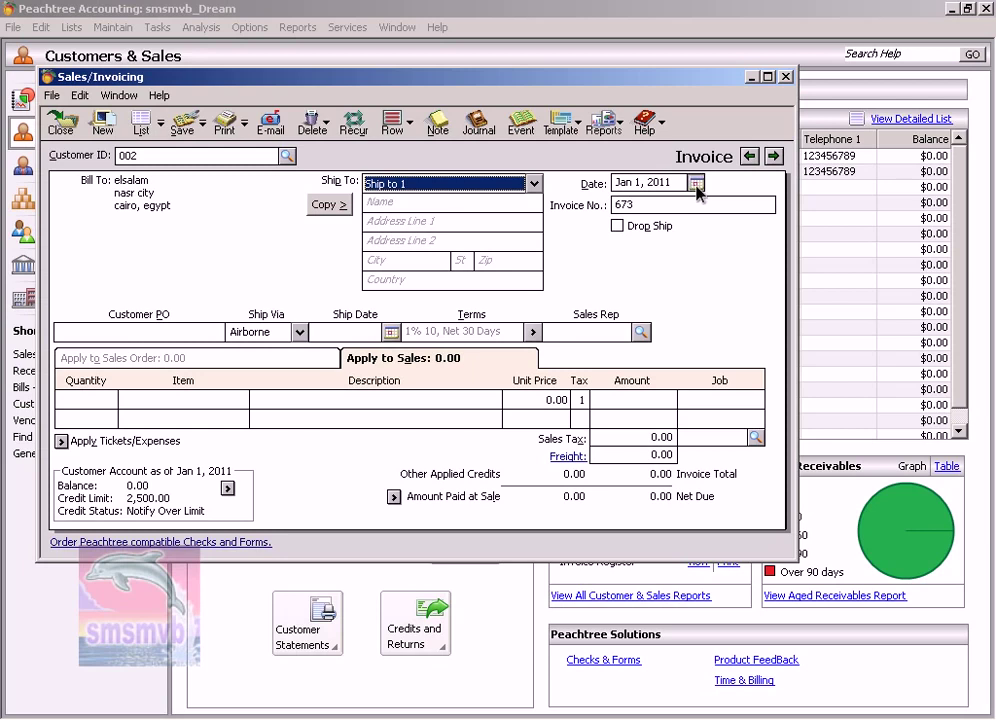
click(695, 184)
click(644, 287)
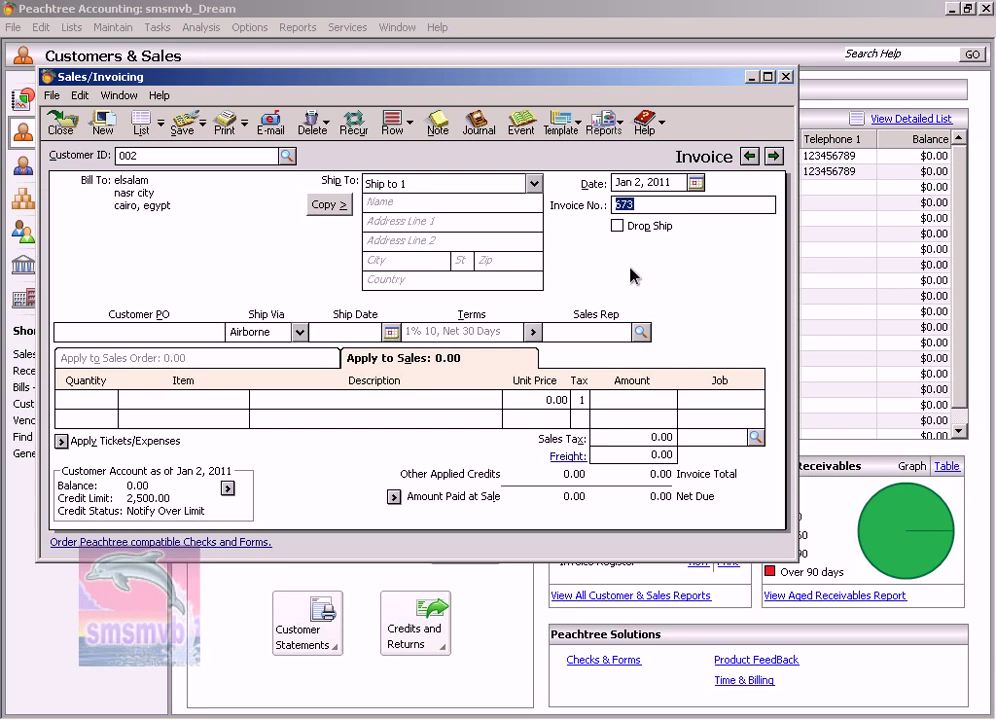
text(674)
key(Tab)
- Assign the second sales representative in the list to the invoice
key(Tab)
key(Tab)
key(Tab)
key(Tab)
click(641, 332)
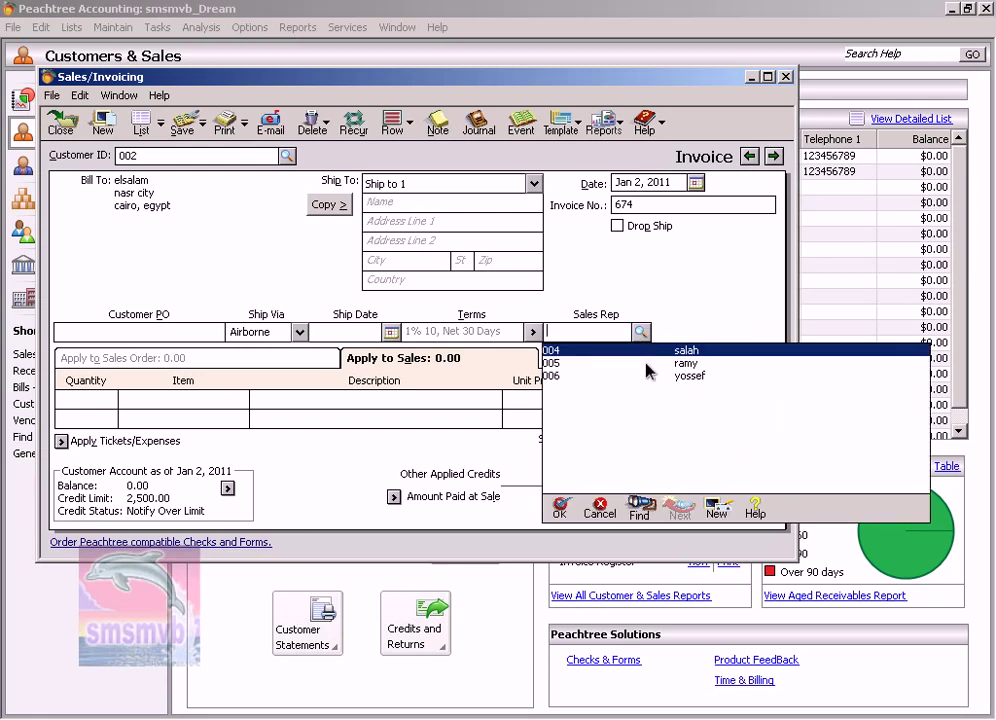
click(651, 364)
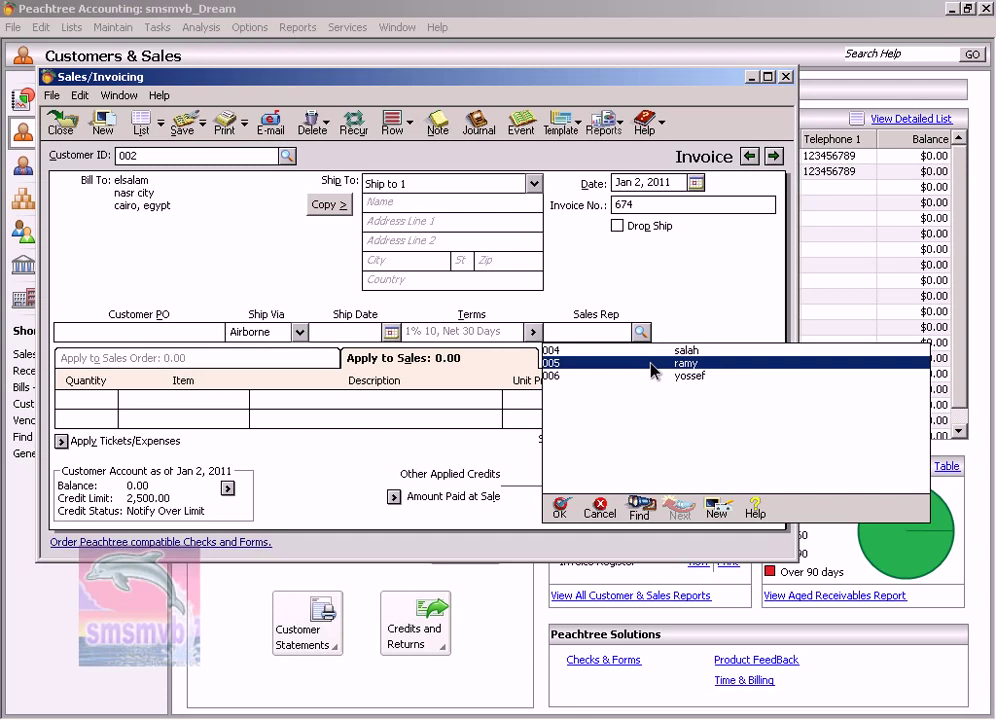
double_click(651, 364)
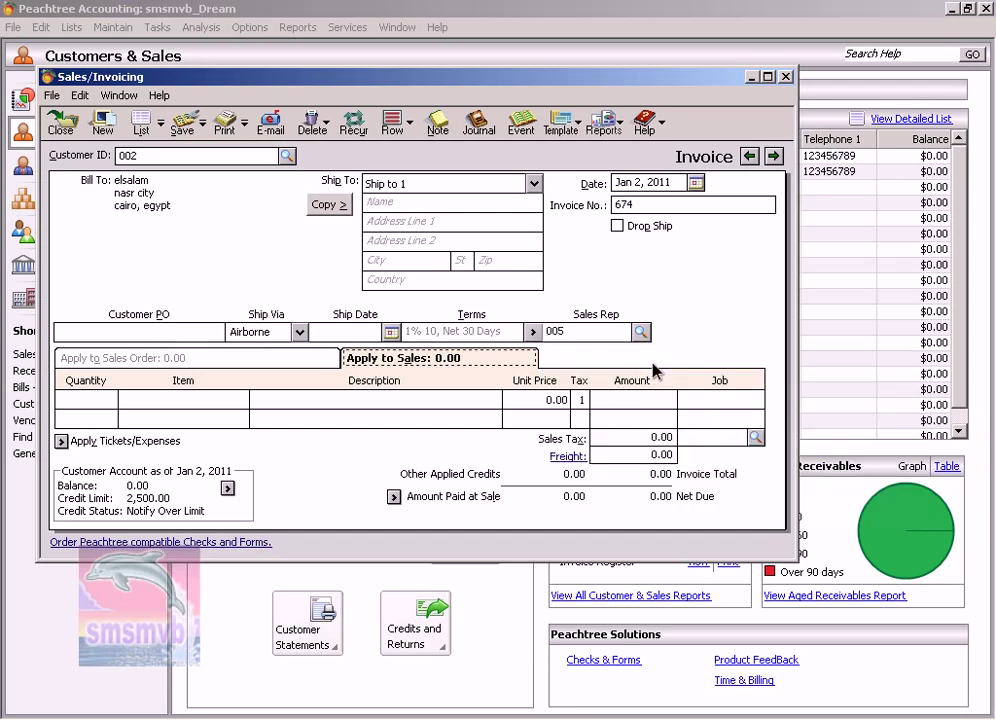
- Enter the first invoice line for 10 units of item 001, dell pc, at a unit price of 1,500
click(97, 401)
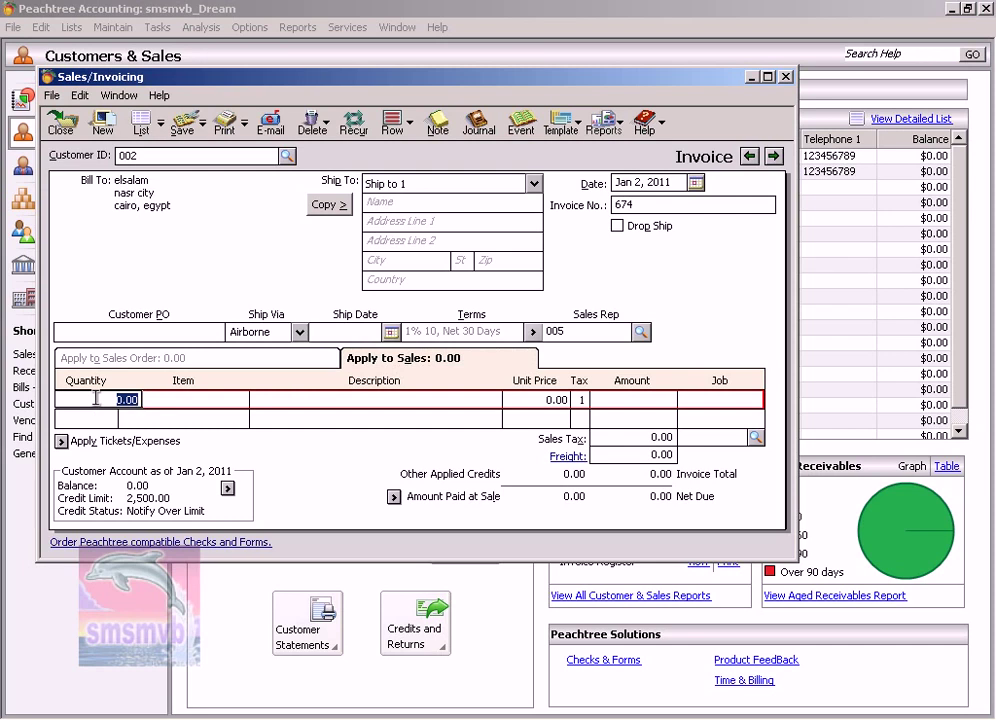
text(10)
key(Tab)
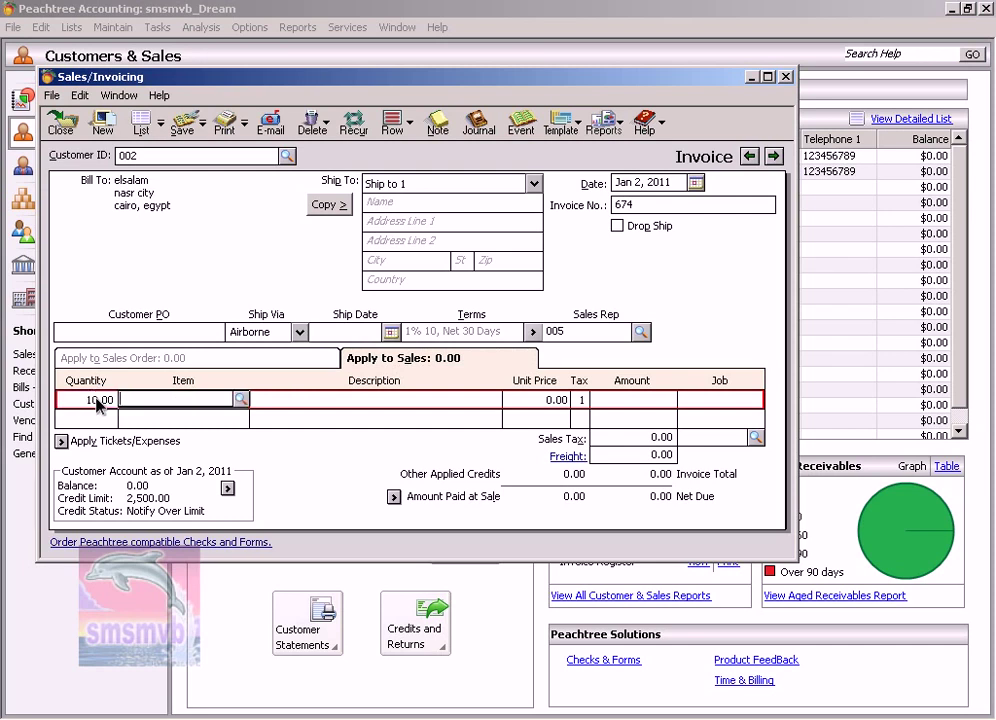
text(001)
key(Tab)
key(Tab)
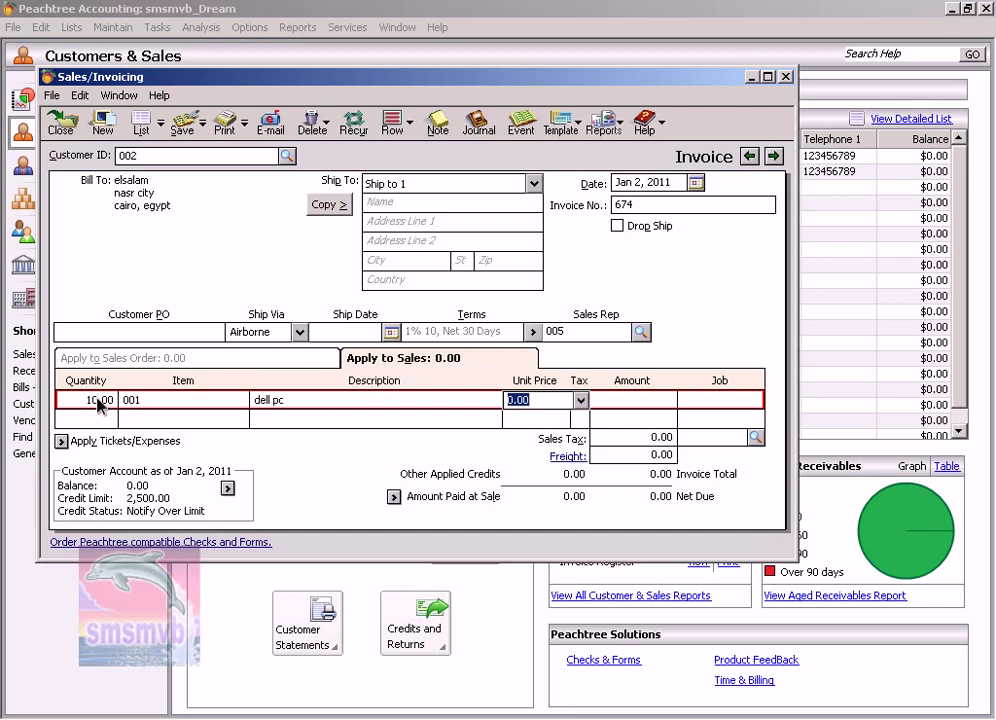
text(1500)
key(Tab)
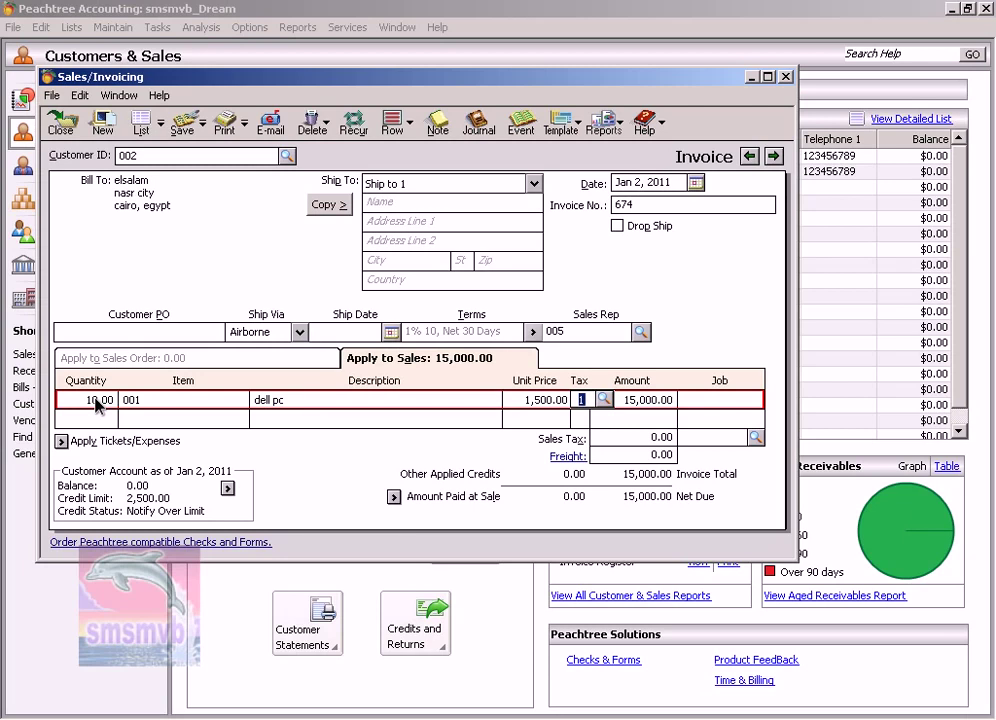
key(Tab)
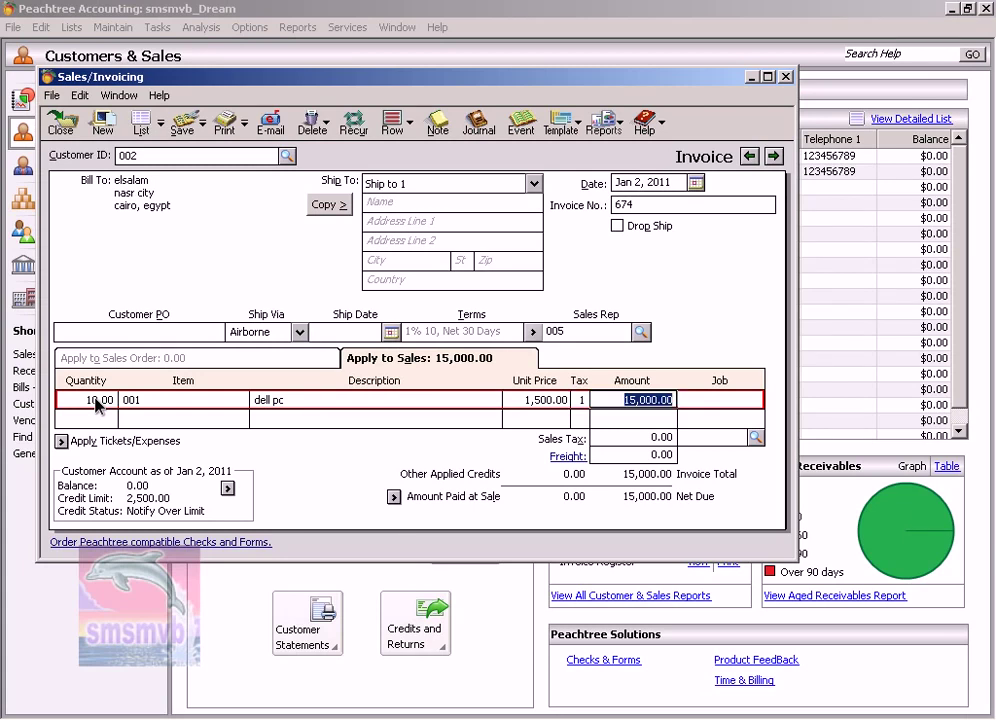
key(Tab)
key(Tab)
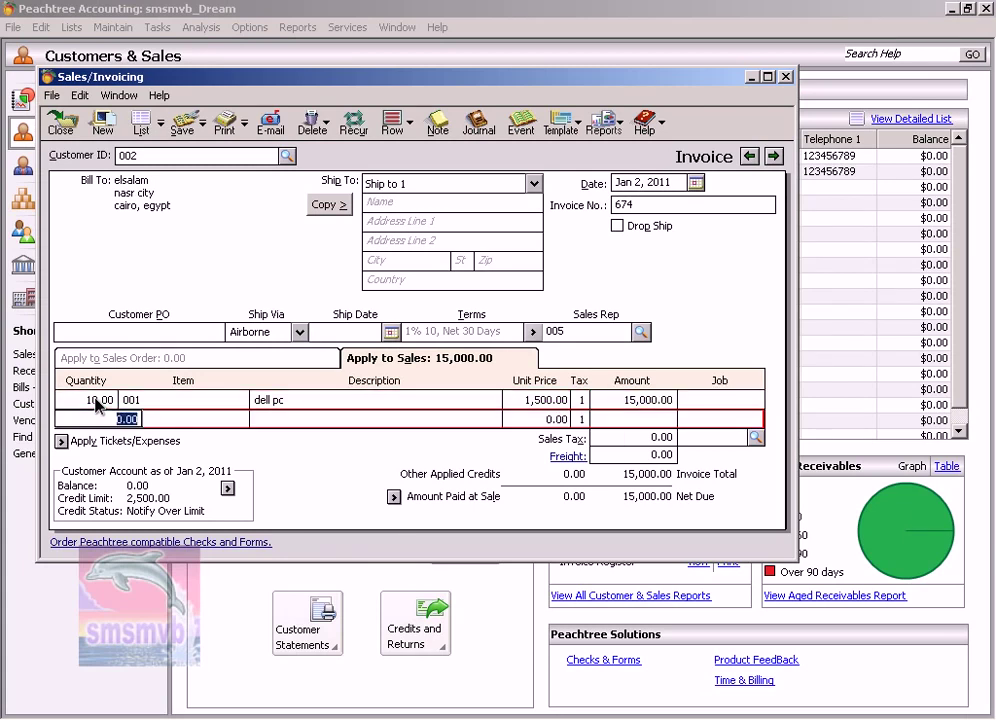
- Add a second invoice line for 10 units of item 002, hp pc, at a unit price of 1,200
text(10)
key(Tab)
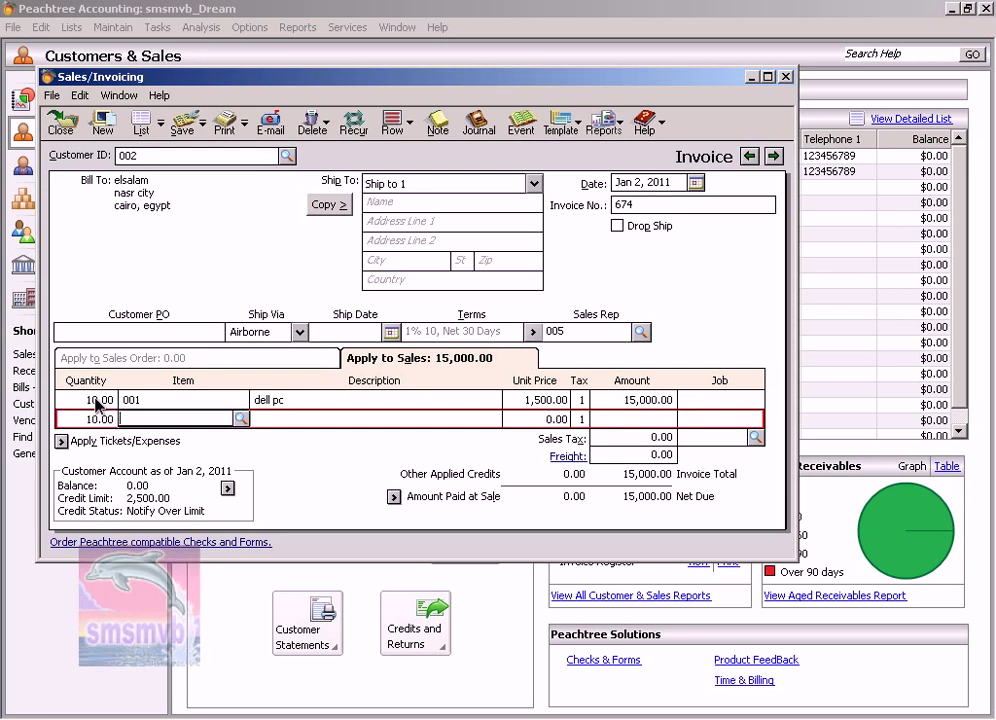
text(002)
key(Tab)
key(Tab)
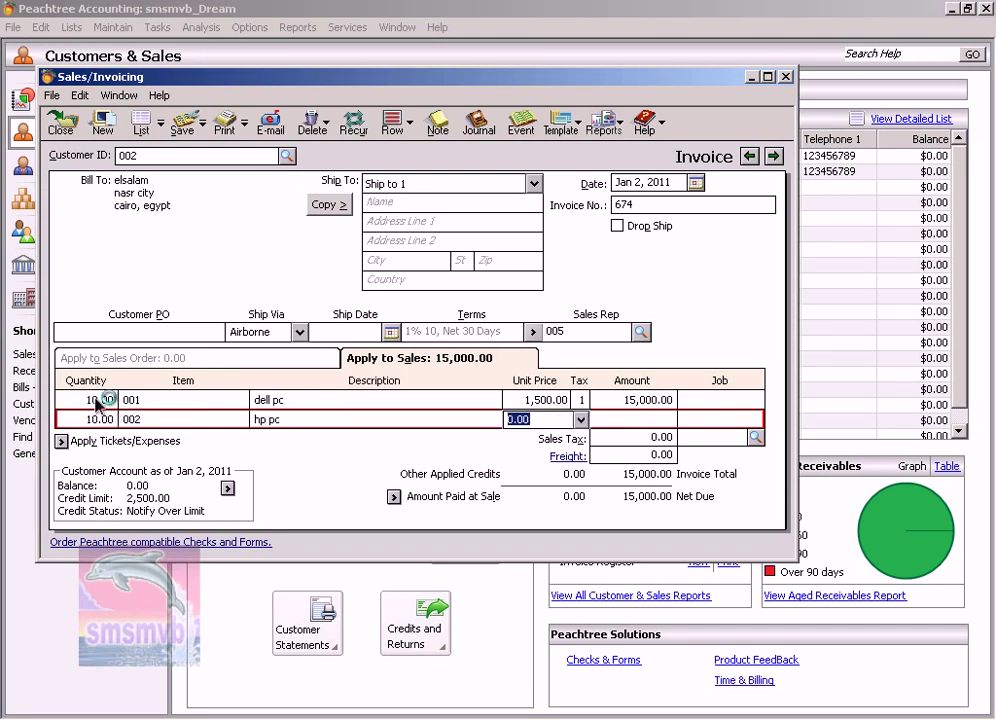
text(1200)
key(Tab)
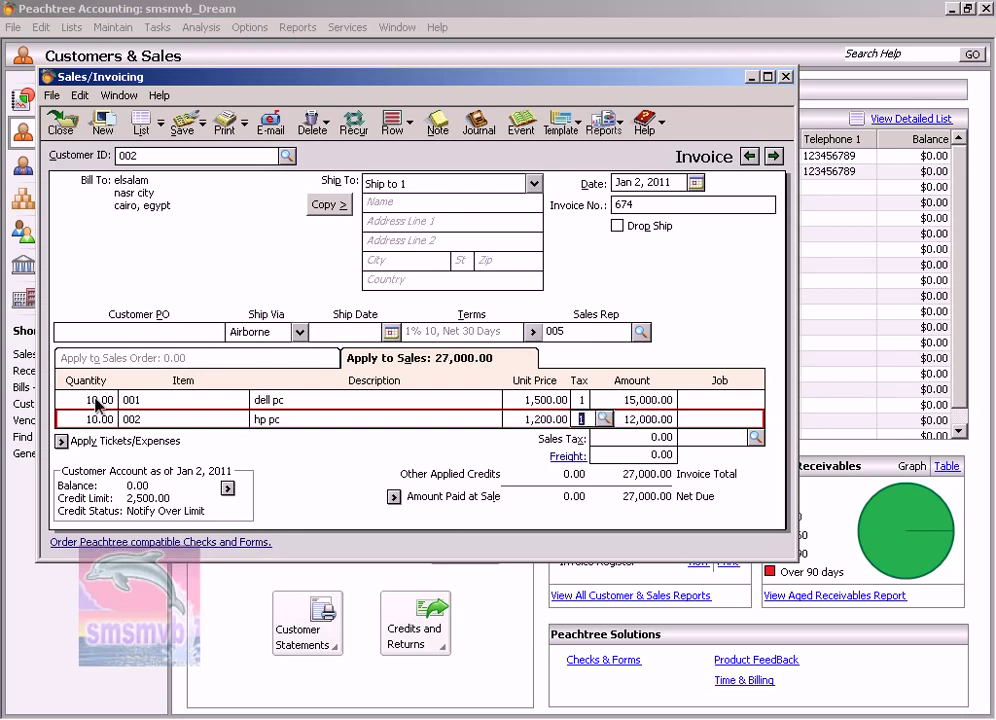
key(Tab)
key(Tab)
key(Tab)
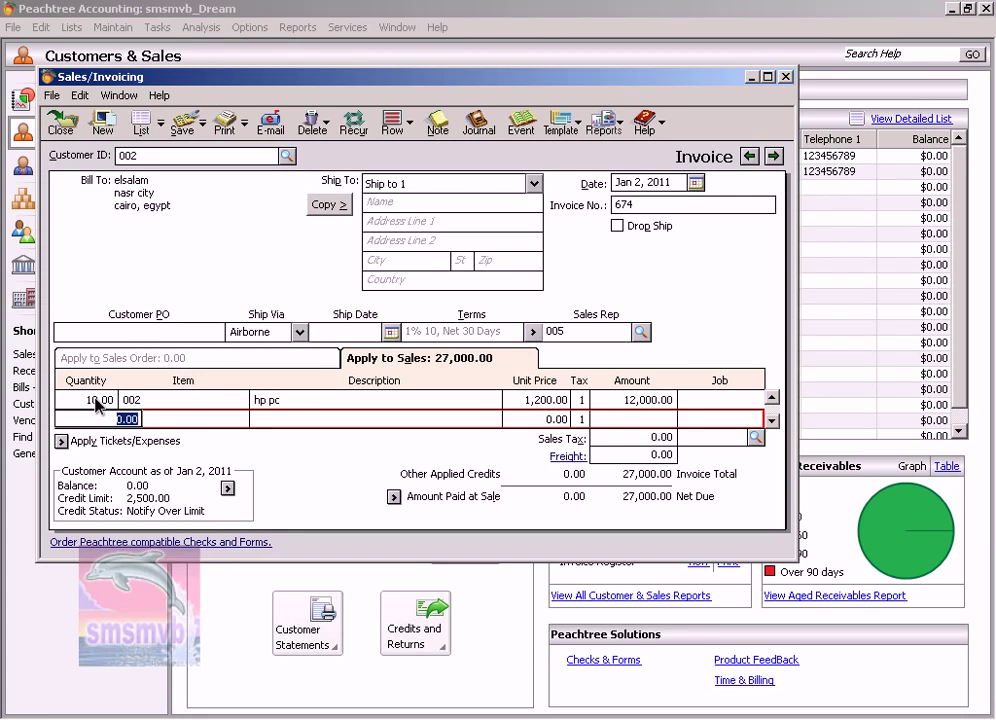
- Apply sales tax code 01 to the invoice and set the freight charge to 300
click(756, 439)
double_click(727, 458)
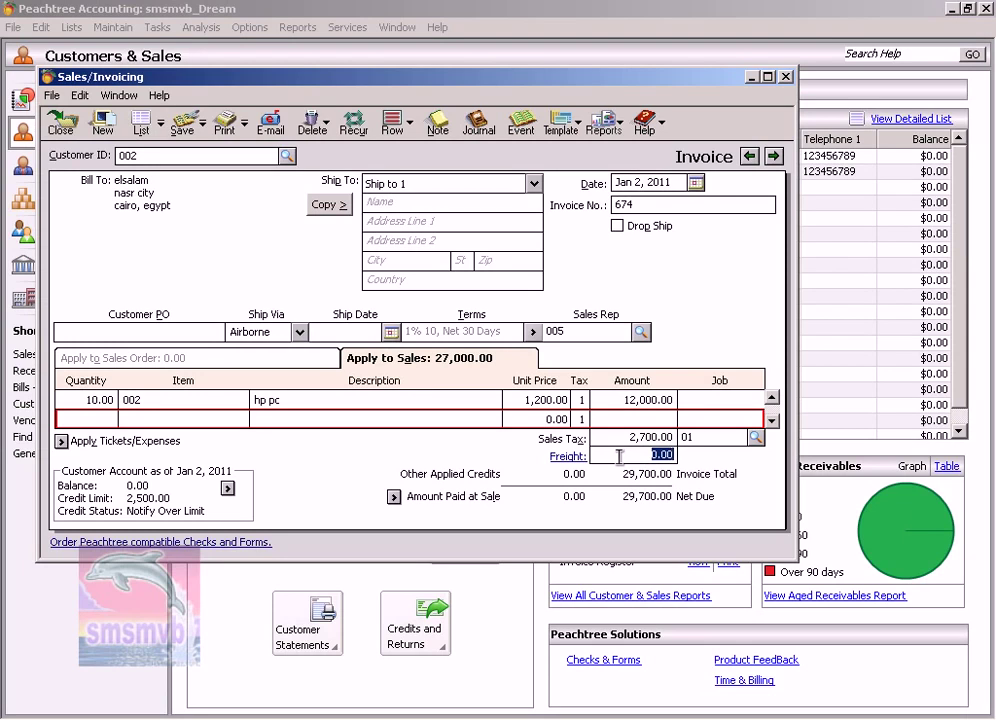
text(300)
key(Tab)
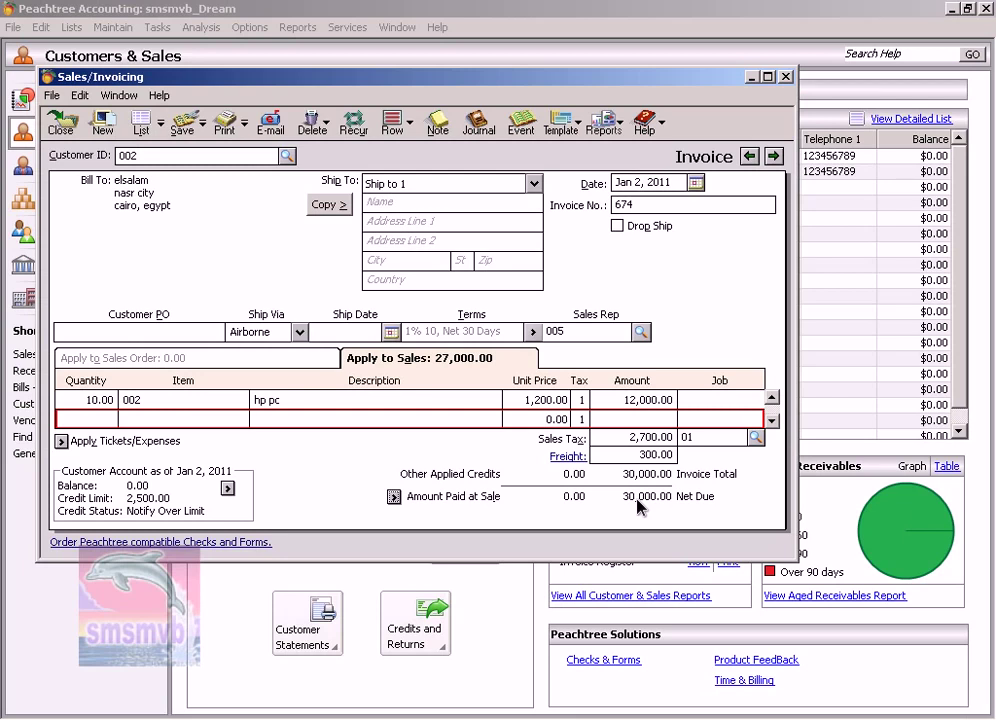
- Save the invoice, choosing to continue even though it exceeds the customer's credit limit
click(186, 128)
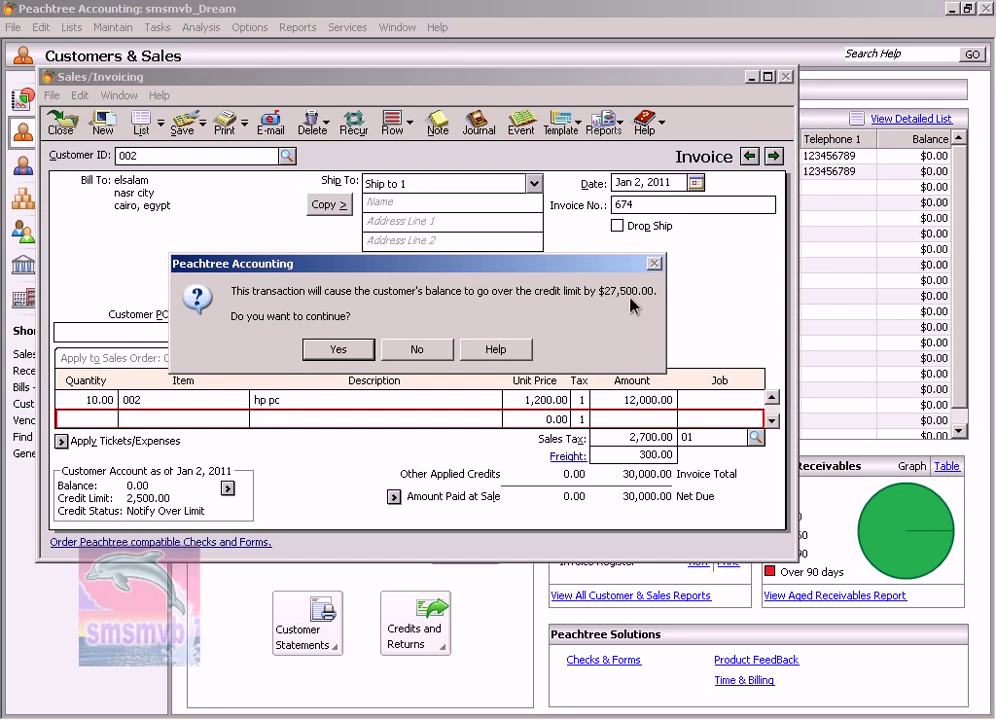
drag(600, 271, 607, 242)
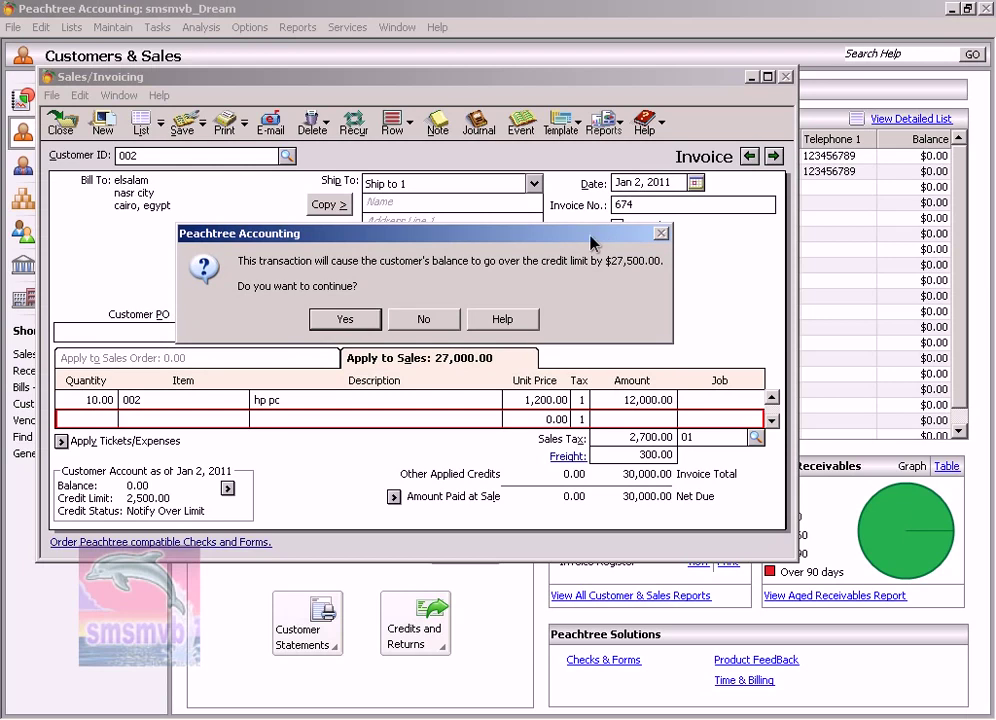
drag(566, 233, 572, 290)
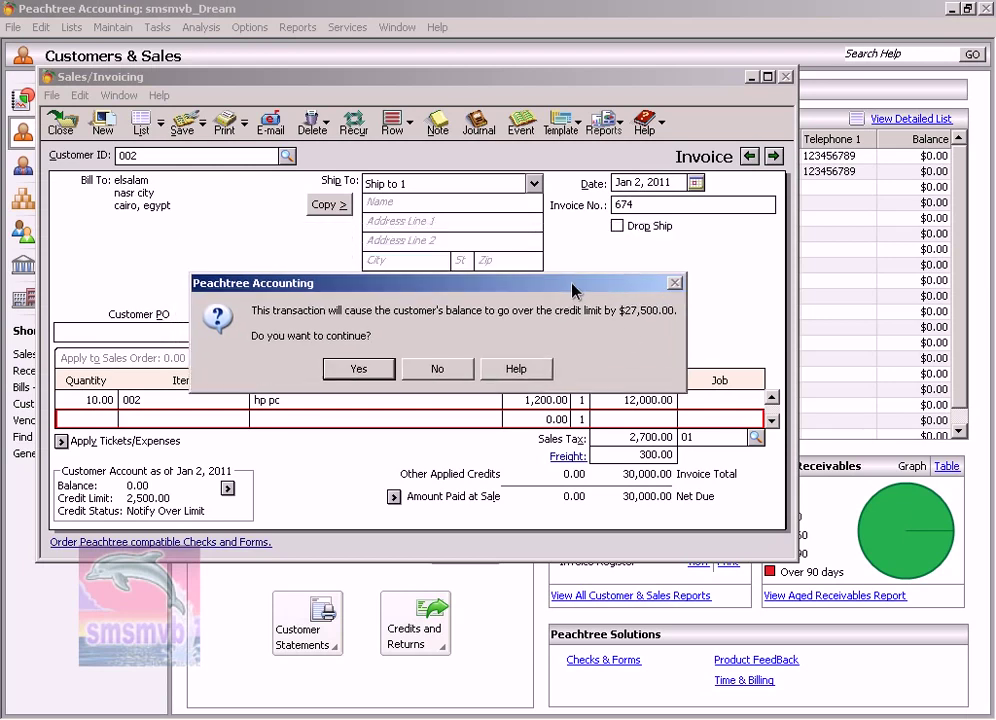
click(356, 369)
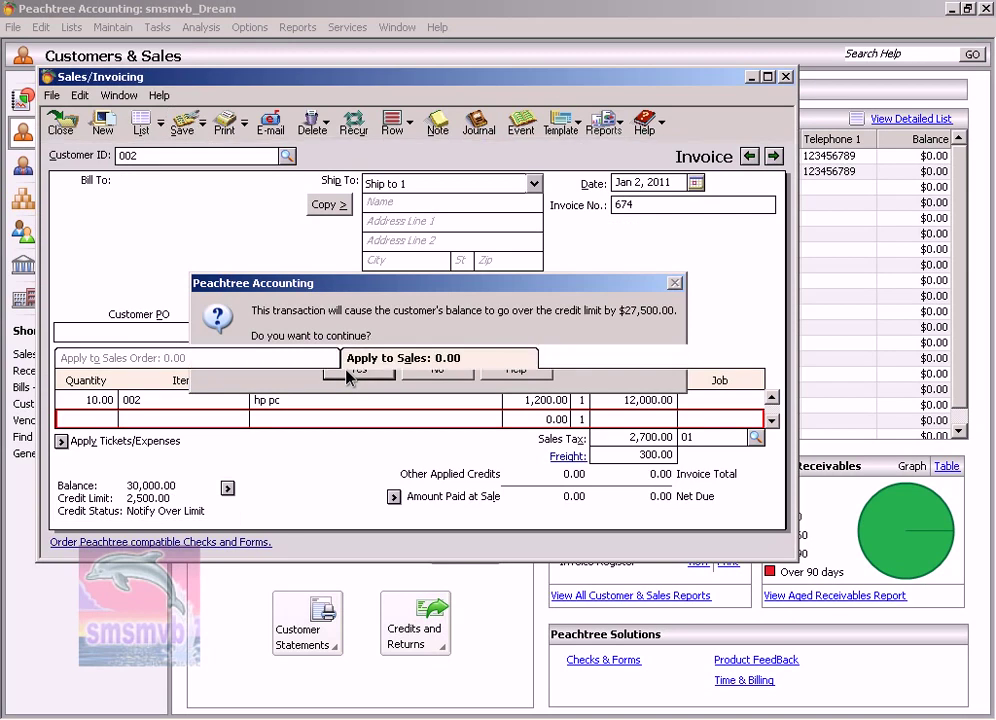
- Choose the third customer and the third sales representative in their lists for the new invoice
click(287, 156)
double_click(300, 199)
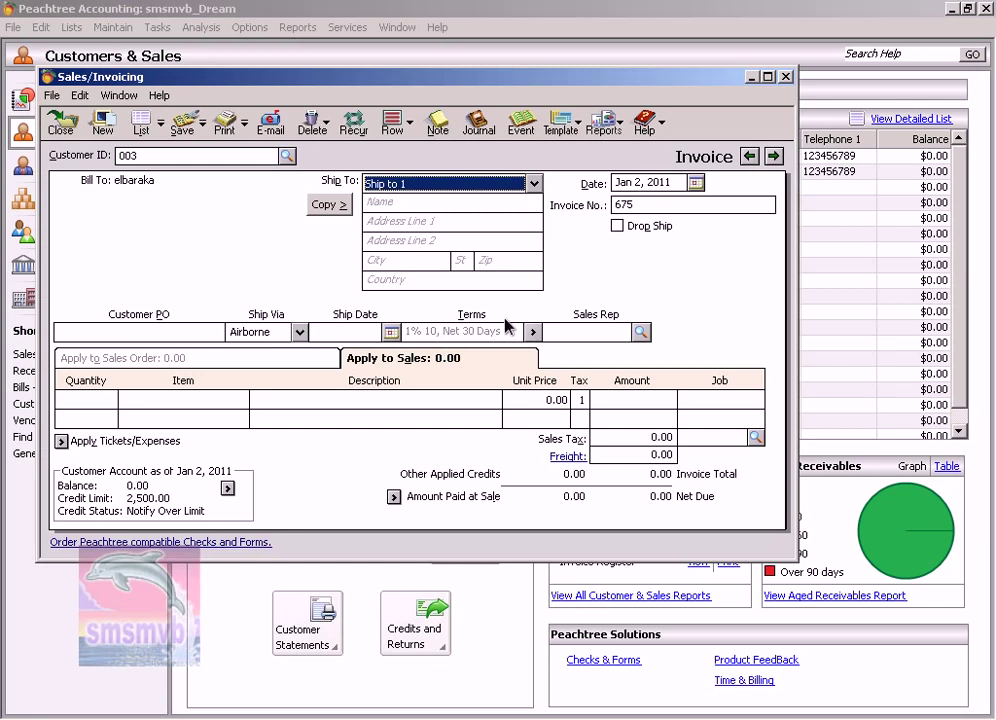
click(640, 331)
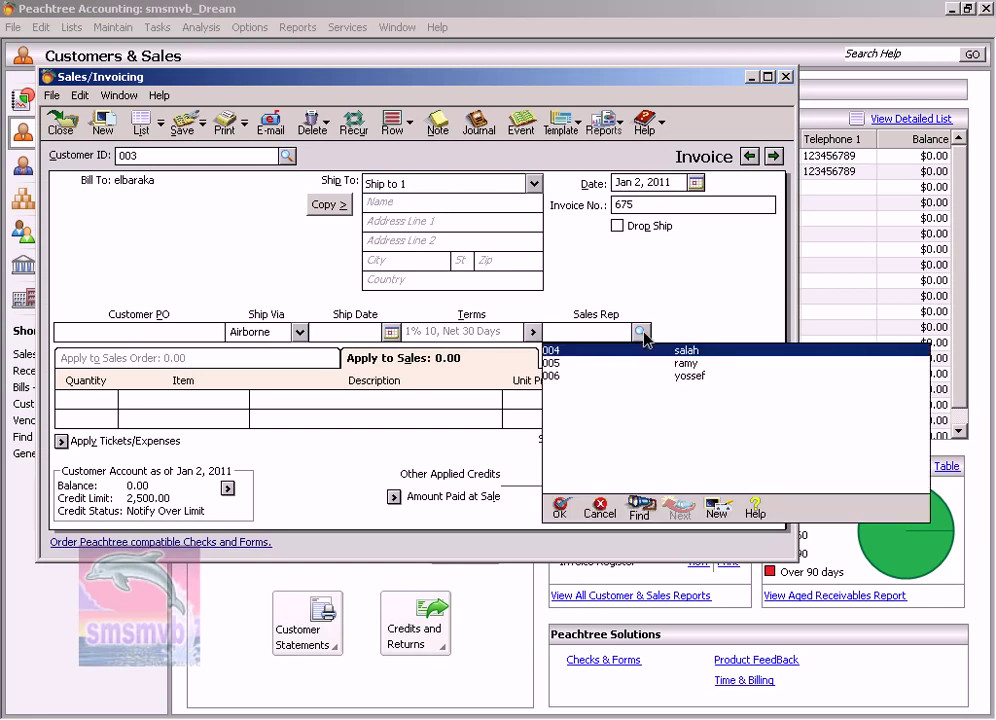
double_click(666, 376)
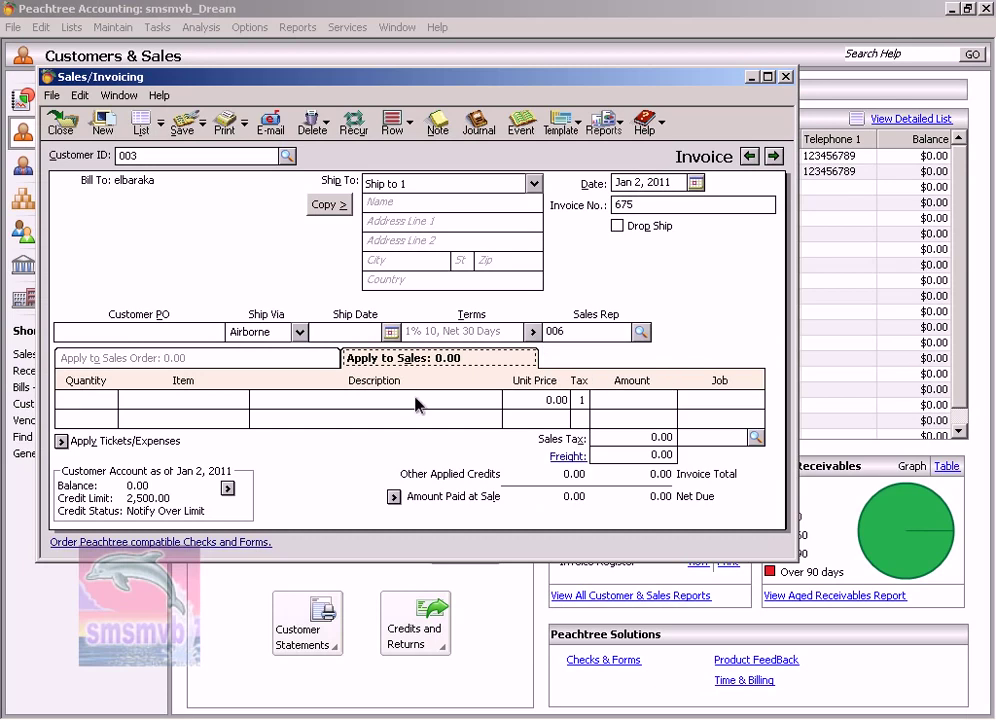
- Enter 10 units of item 002, hp pc, at a unit price of 1,200 on the new invoice's first line
click(72, 405)
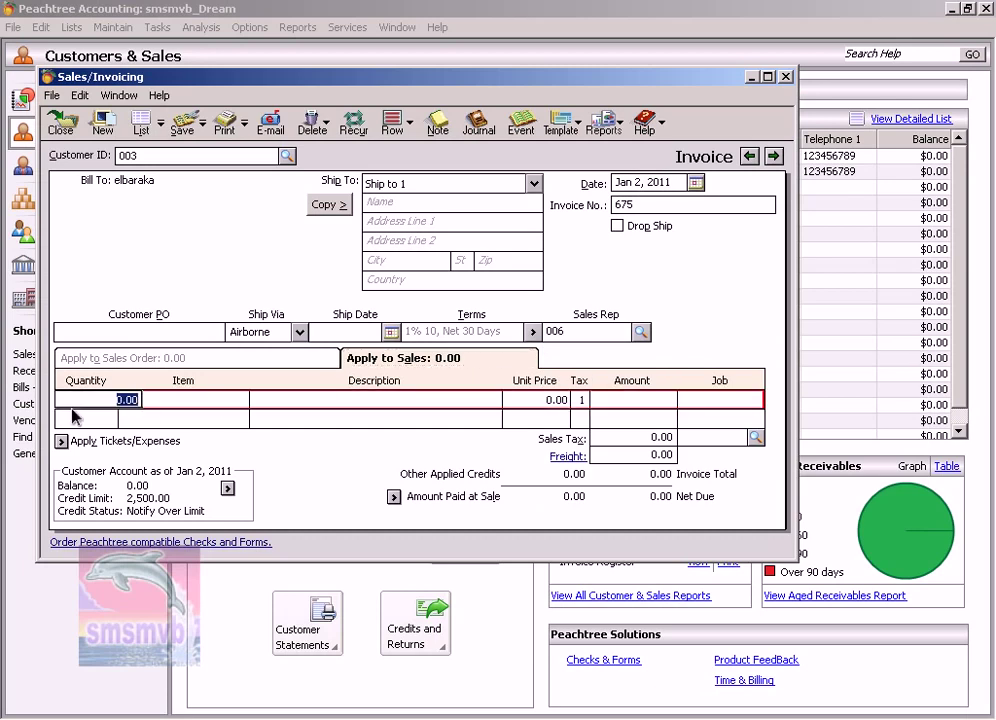
text(10)
key(Tab)
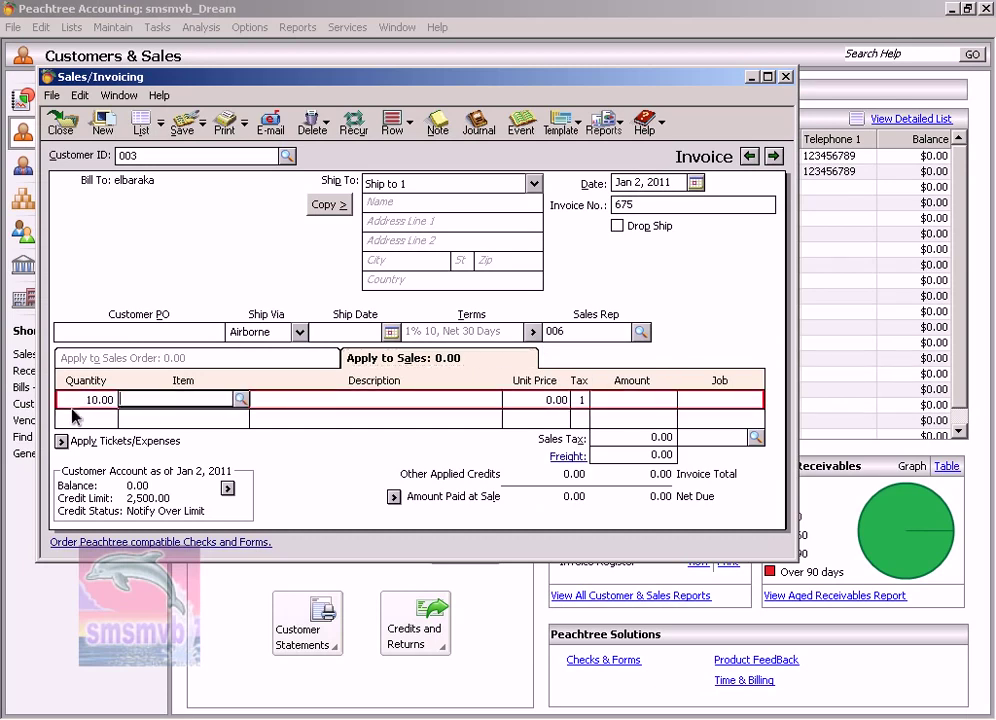
text(002)
key(Tab)
key(Tab)
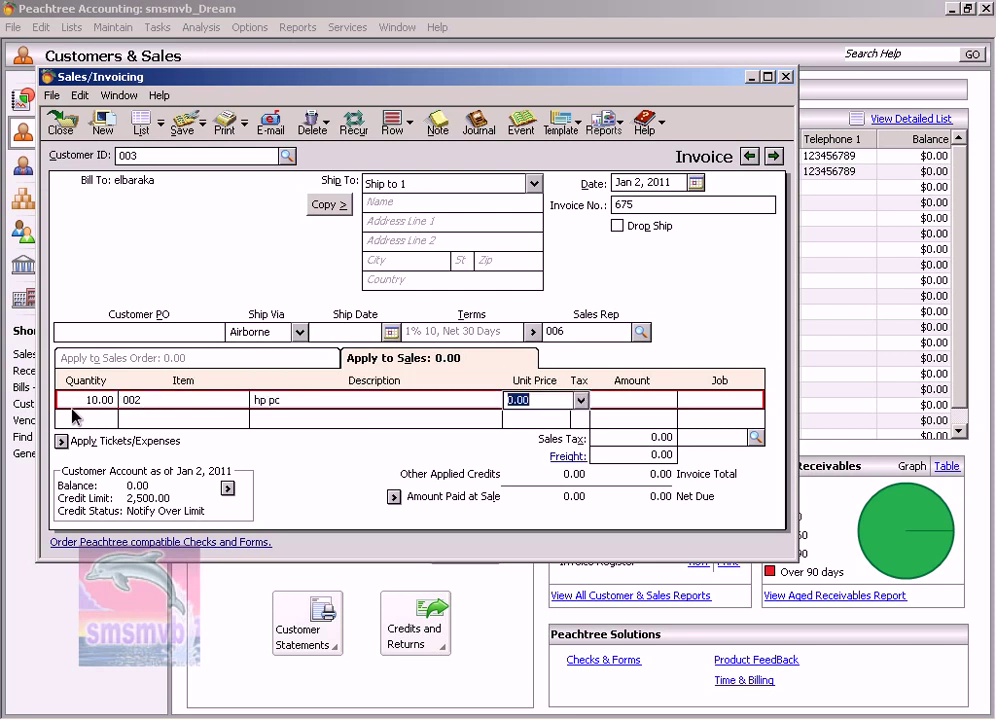
text(1,200)
key(Tab)
key(Tab)
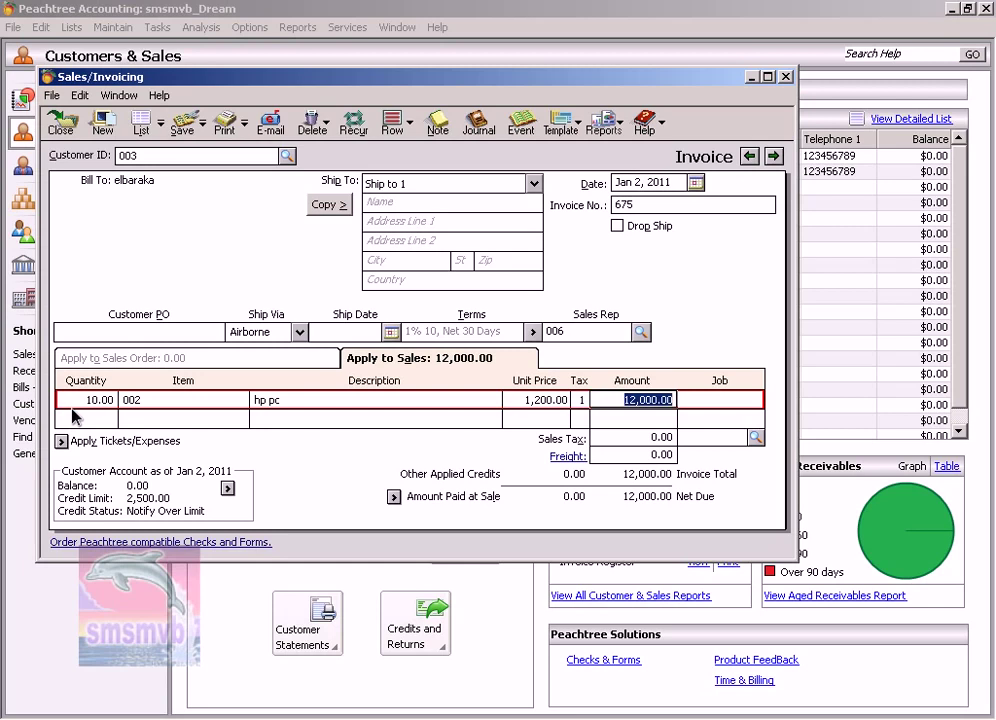
key(Tab)
key(Tab)
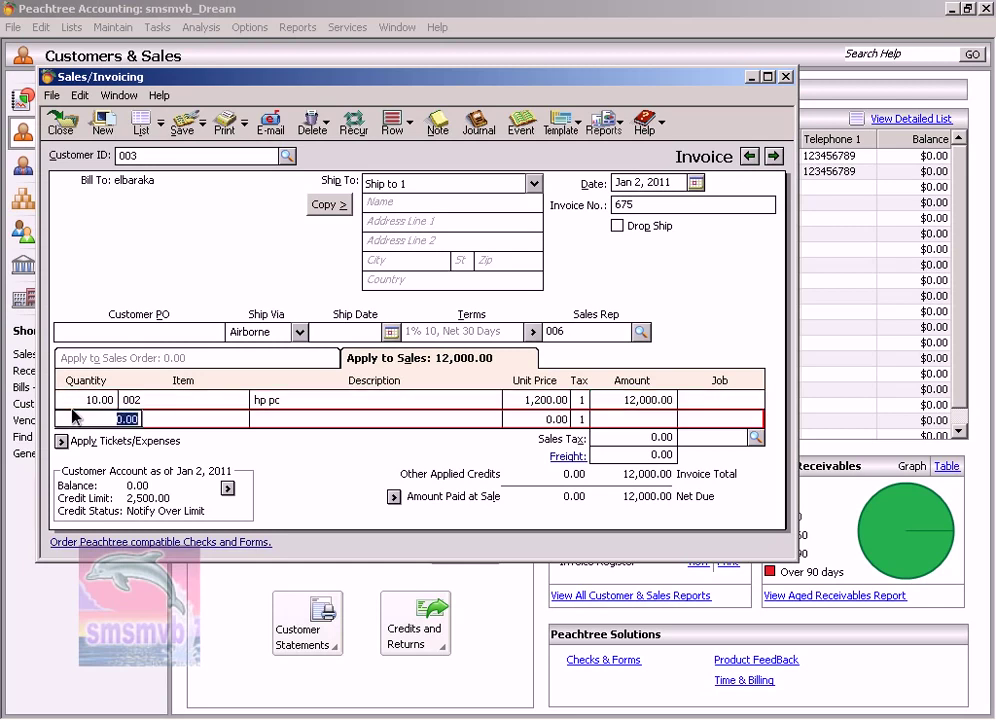
- Add a second line to the third customer's invoice for 20 units of item 001, dell pc, at a unit price of 1,500
text(20)
key(Tab)
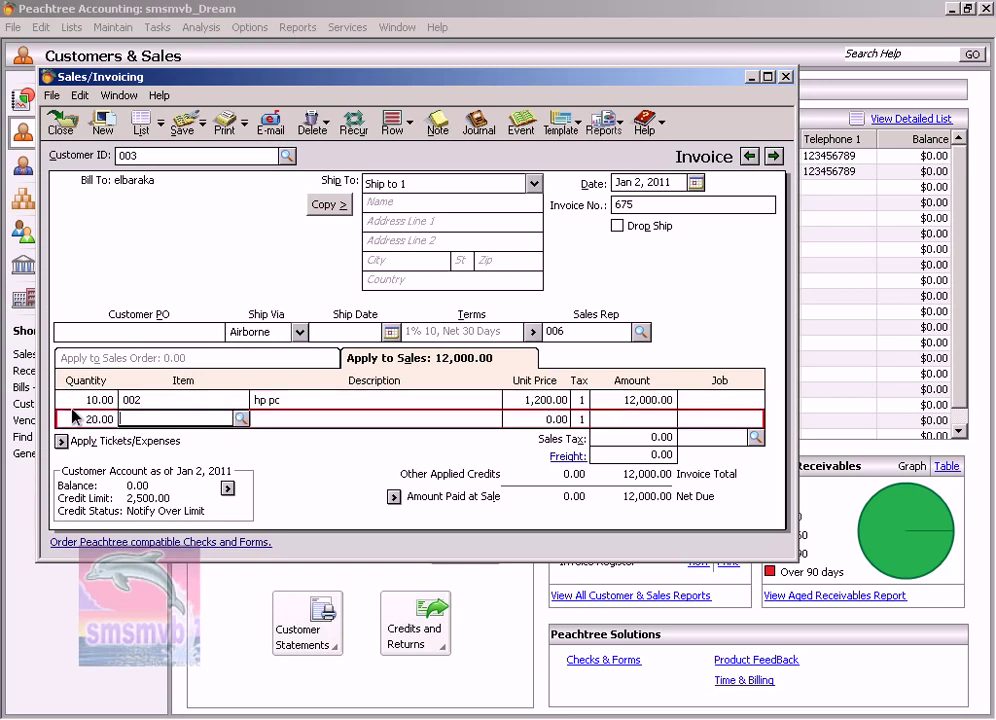
text(001)
key(Tab)
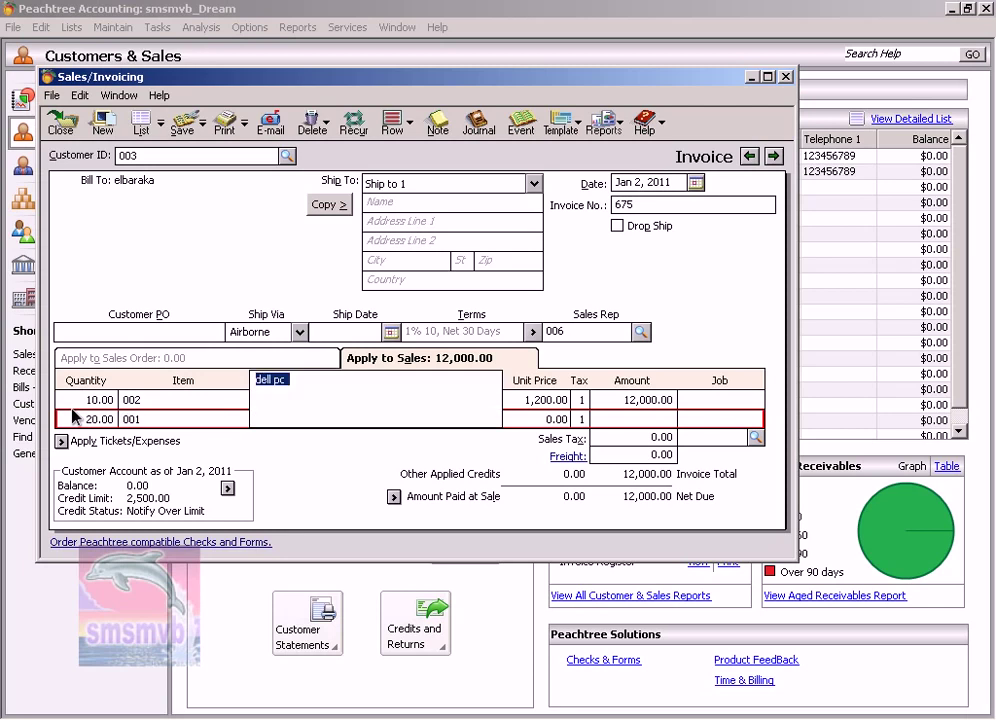
key(Tab)
text(1500)
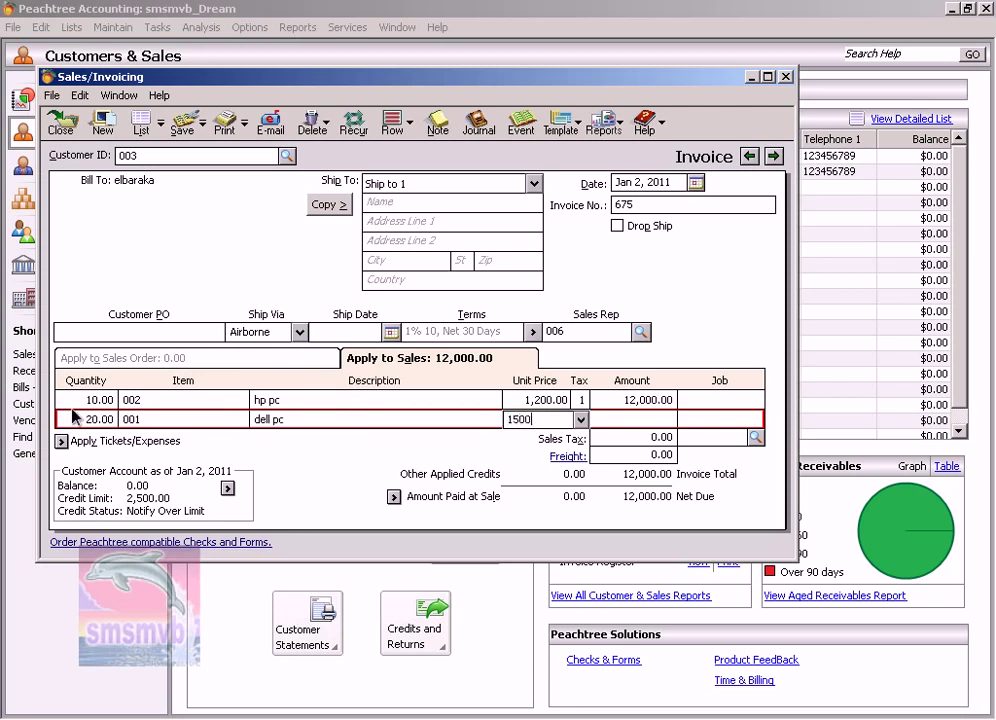
key(Tab)
key(Tab)
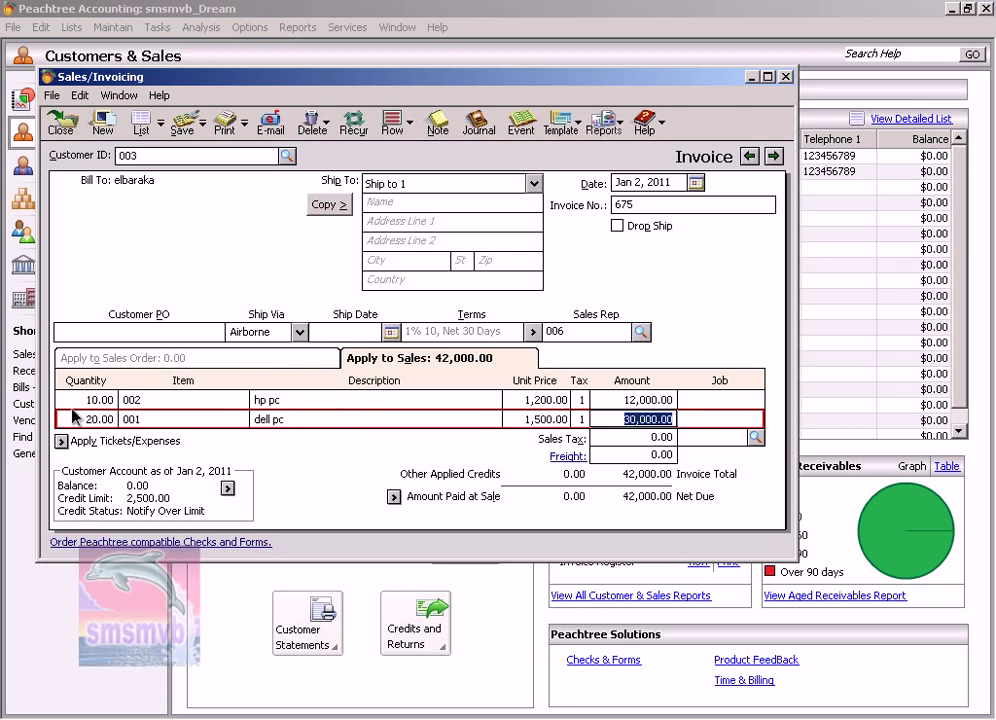
key(Tab)
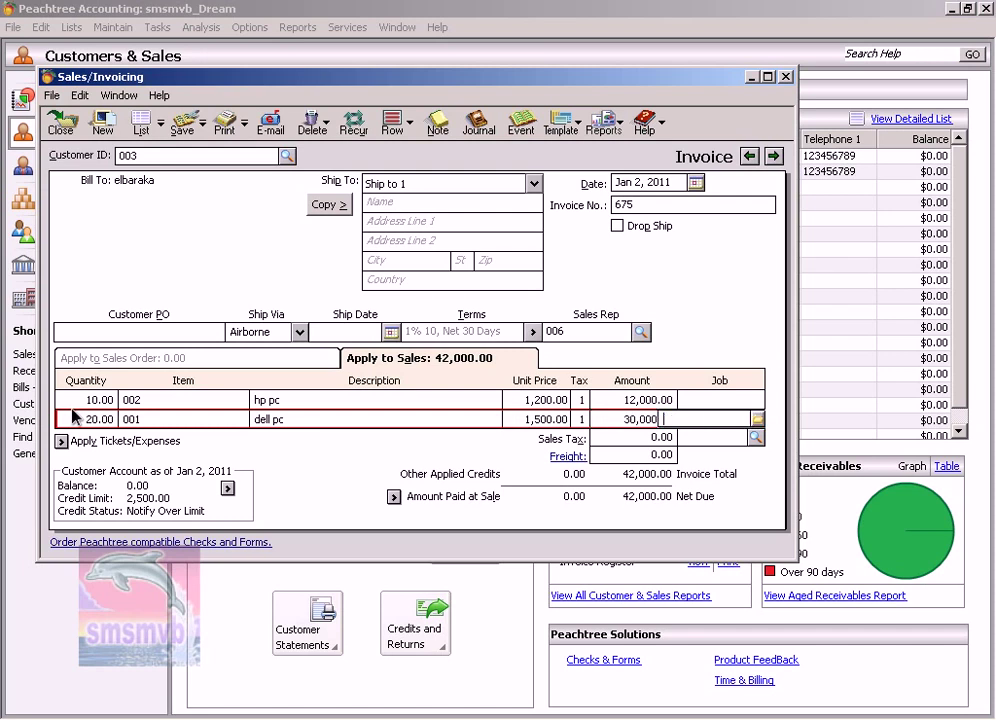
key(Tab)
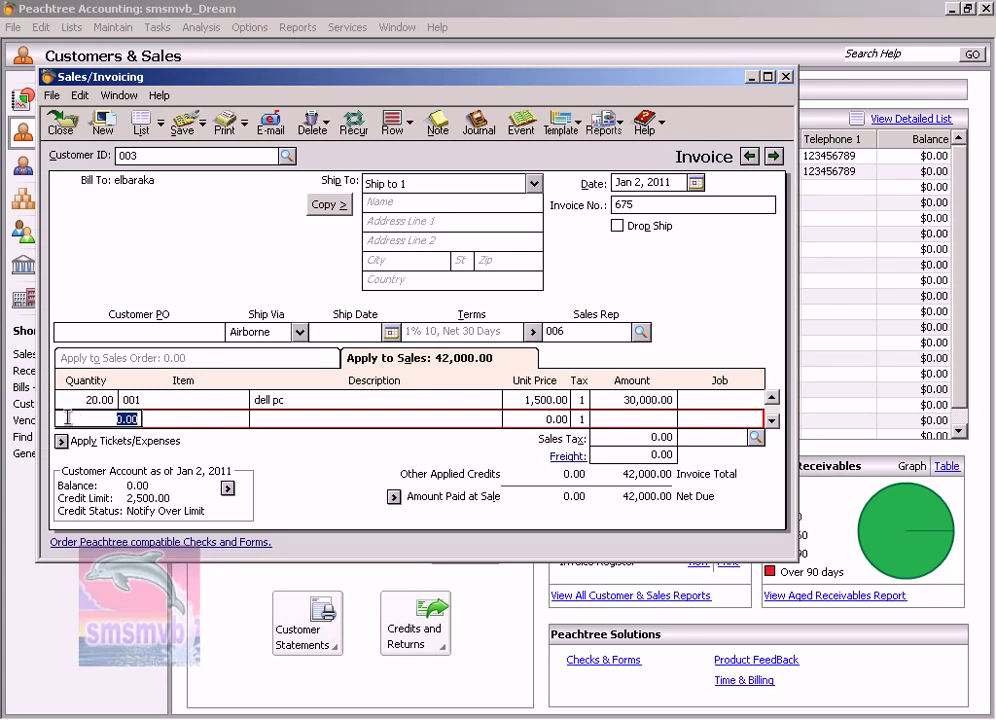
- Set the invoice's freight charge to 100 and open its time-of-sale receipt for the amount paid at sale
click(650, 456)
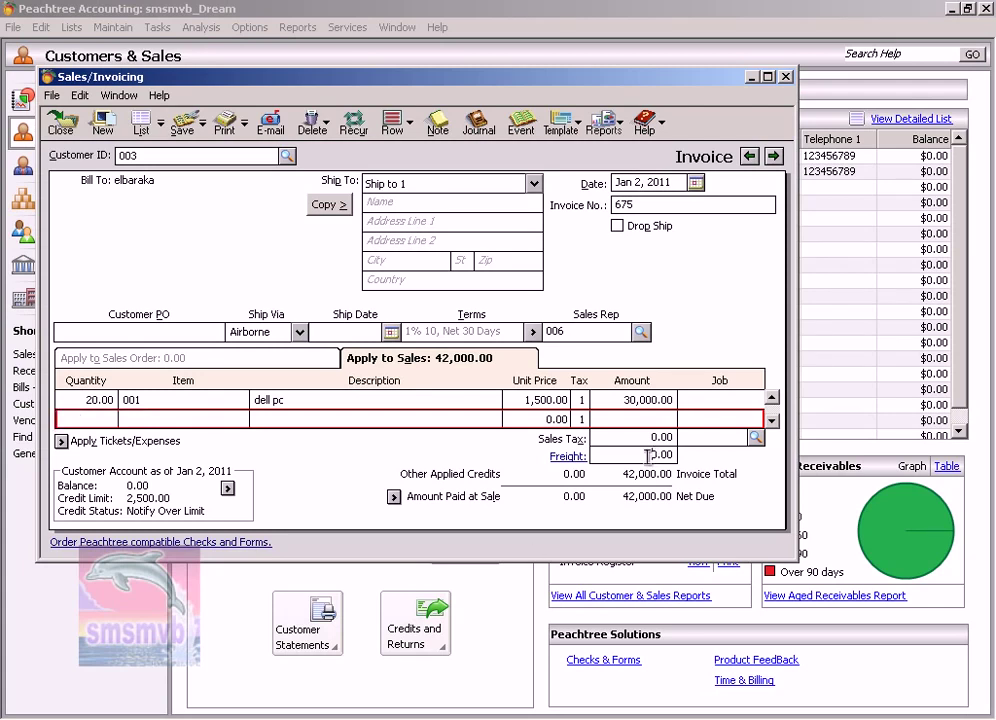
text(100)
key(Tab)
click(394, 497)
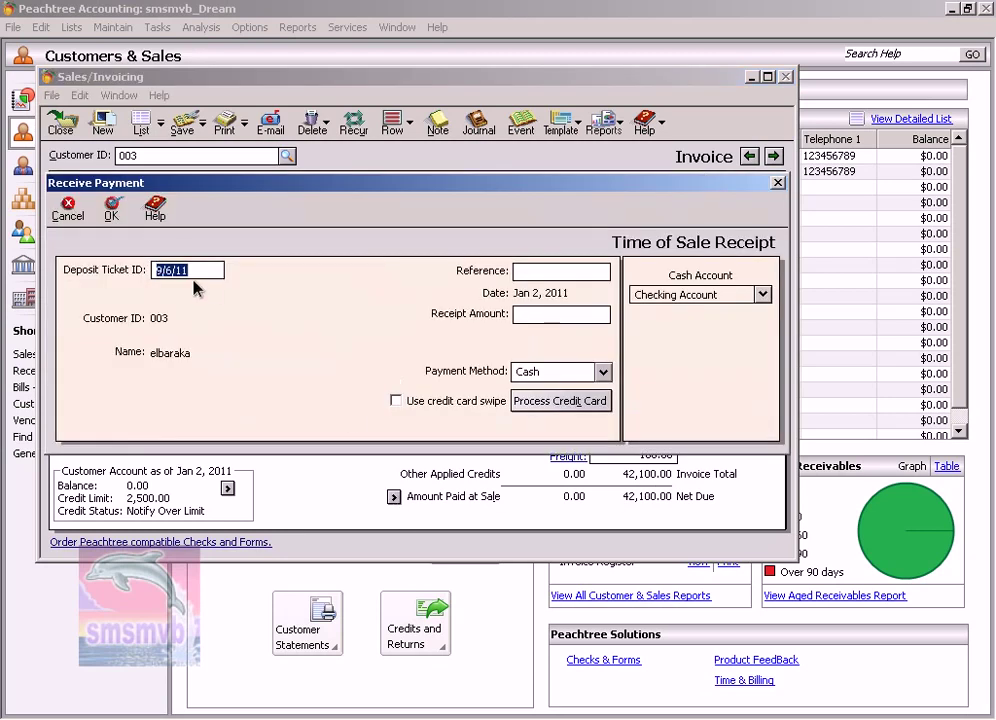
- Fill in the time-of-sale receipt with deposit ticket ID 2/1/2011, reference 11 and a receipt amount of 42,100
text(2/1/200)
key(BackSpace)
text(11)
key(Tab)
text(11)
key(Tab)
text(42,1)
text(00)
key(Tab)
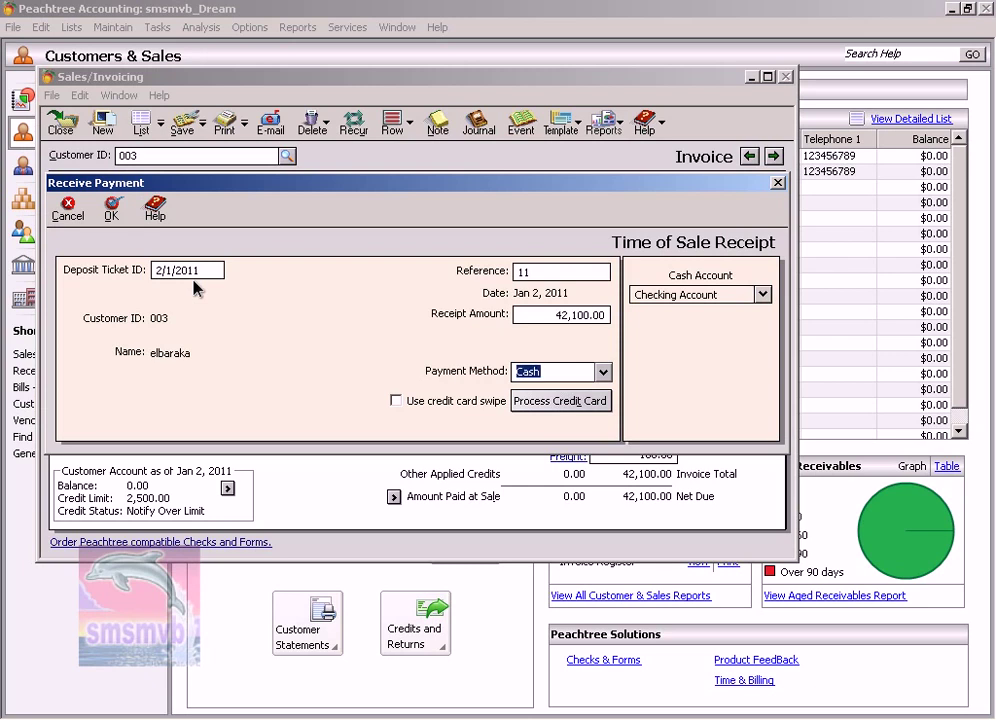
- Set the receipt's cash account to Cash on Hand and accept the payment
click(763, 296)
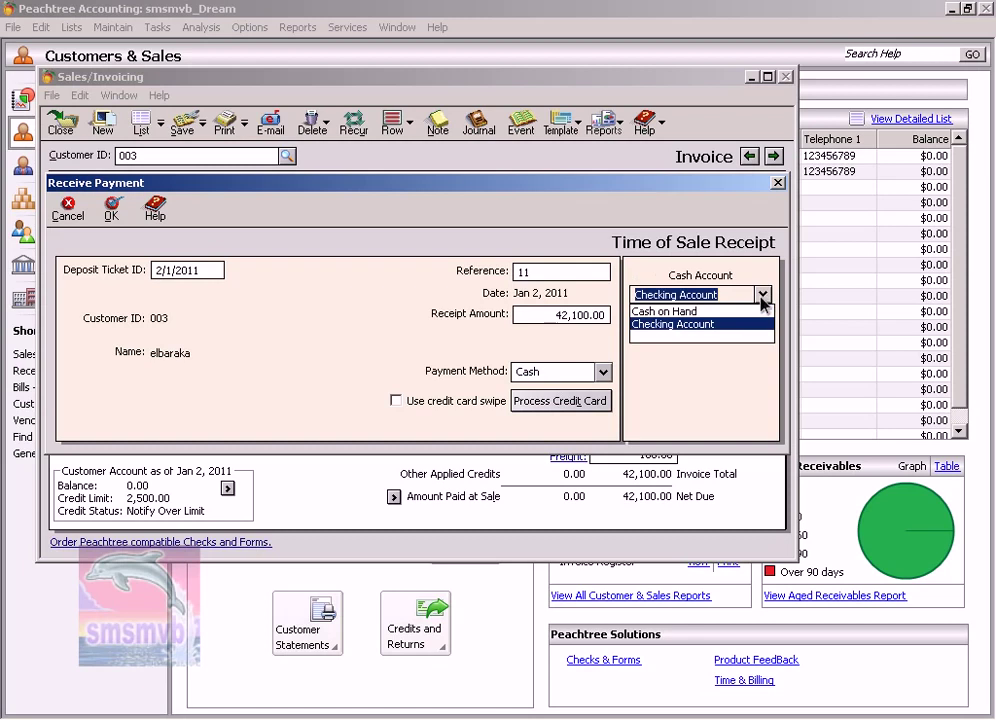
click(680, 311)
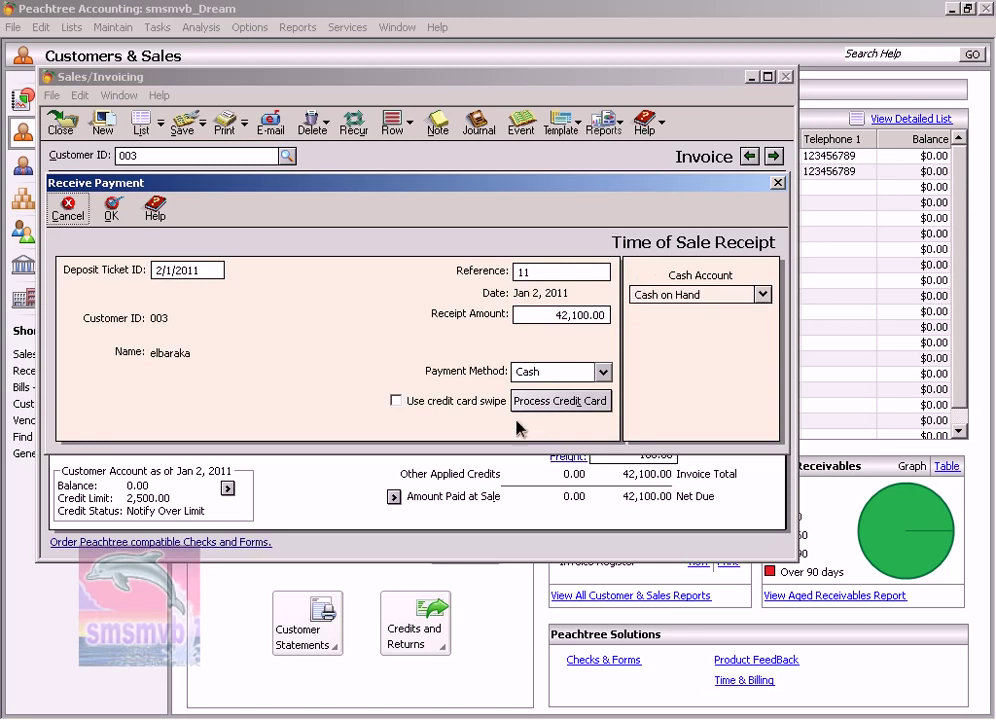
click(113, 212)
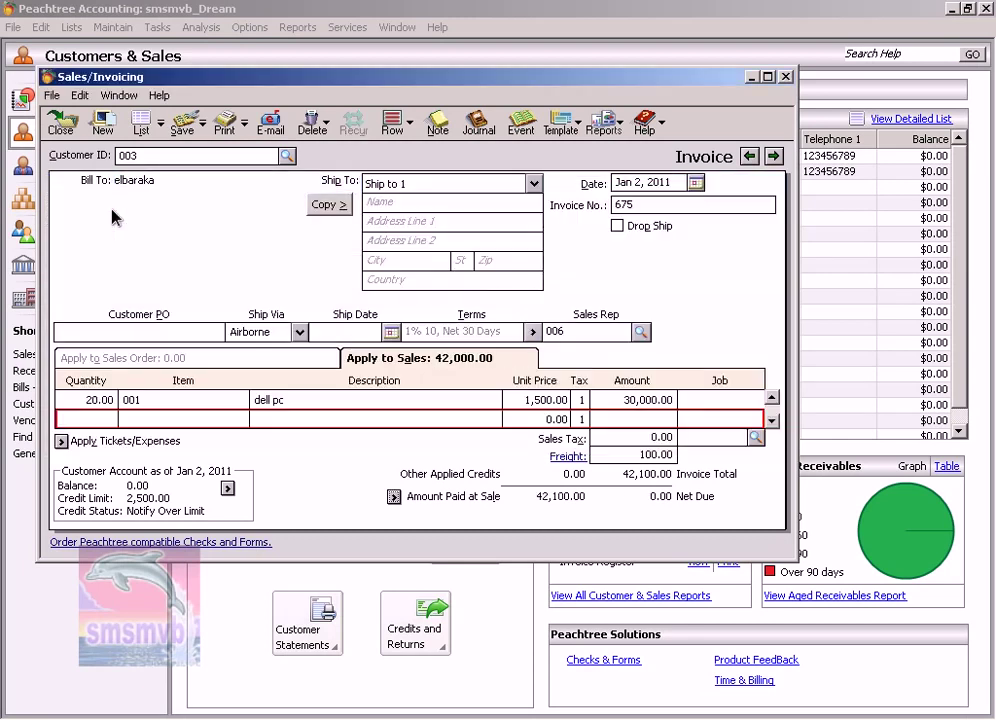
- Review the third customer's time-of-sale receipt once more and save the invoice
click(394, 496)
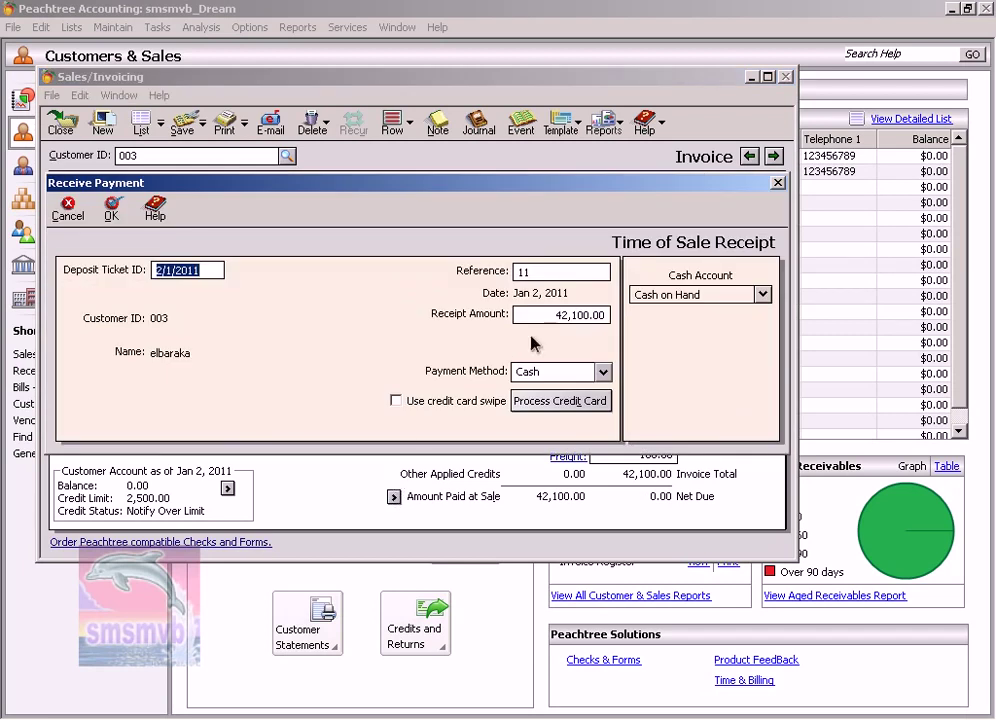
click(777, 184)
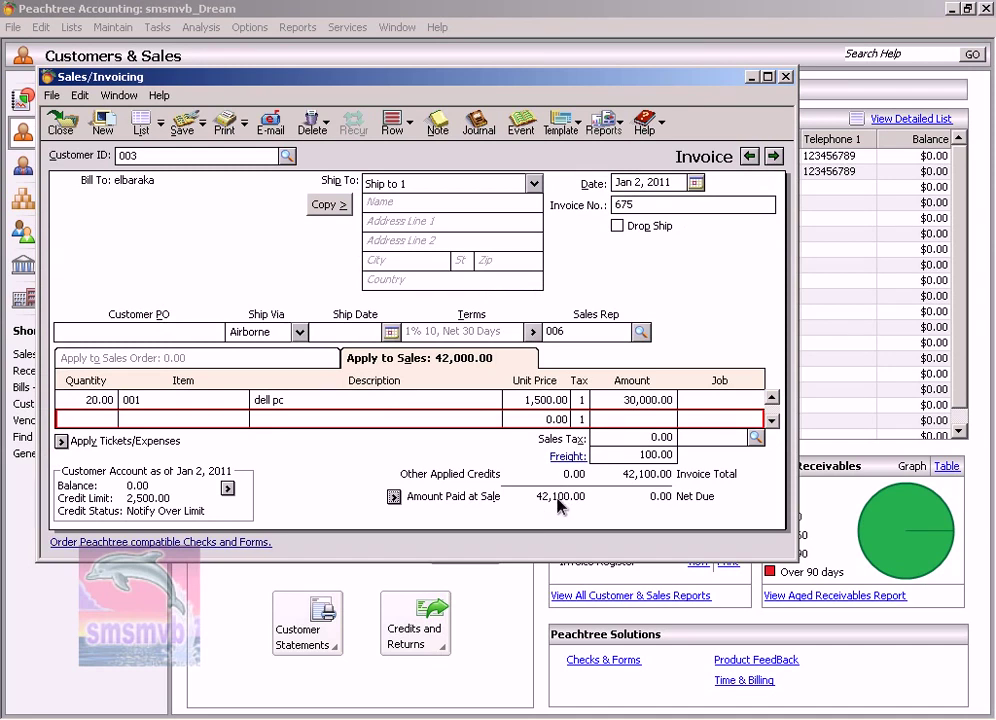
click(174, 128)
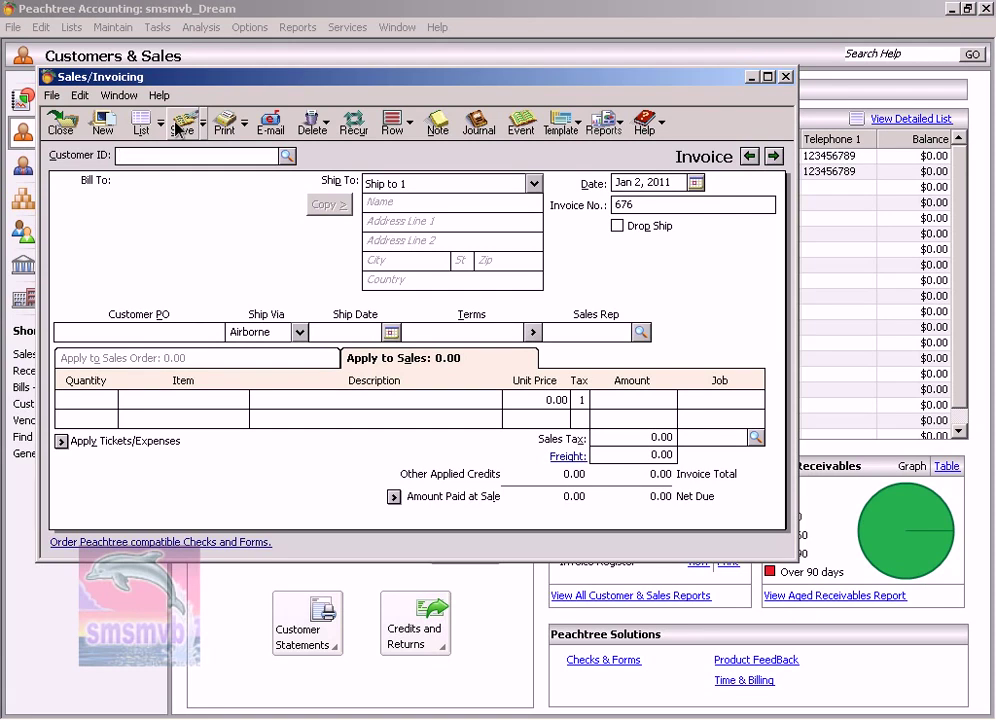
- Choose the fourth customer and the first sales representative in their lists for the new invoice
click(286, 155)
double_click(269, 212)
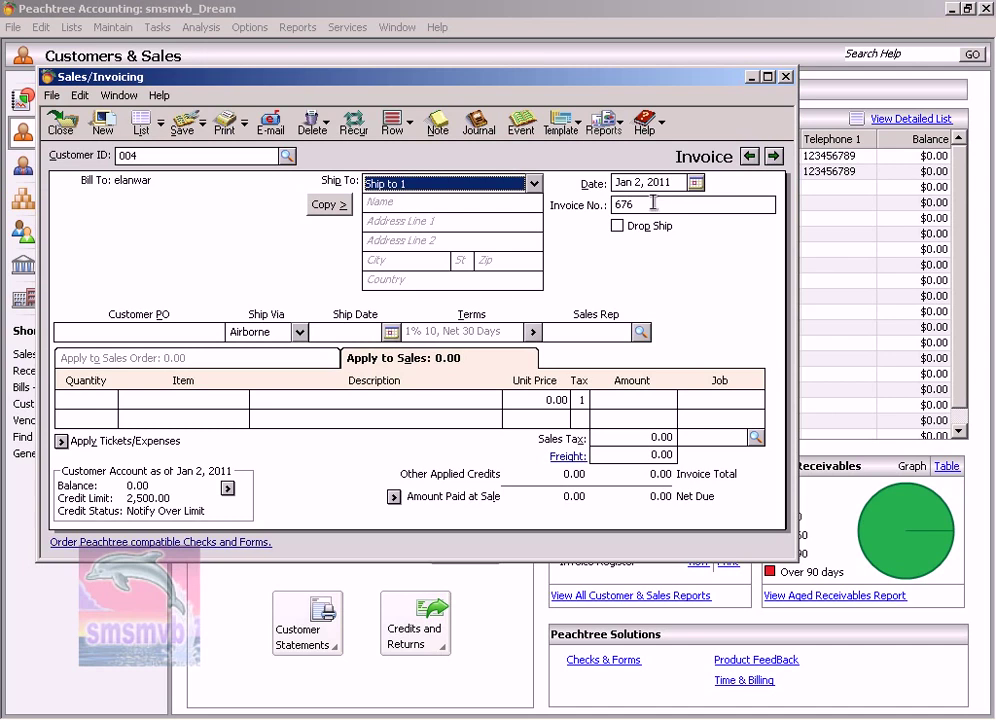
click(652, 203)
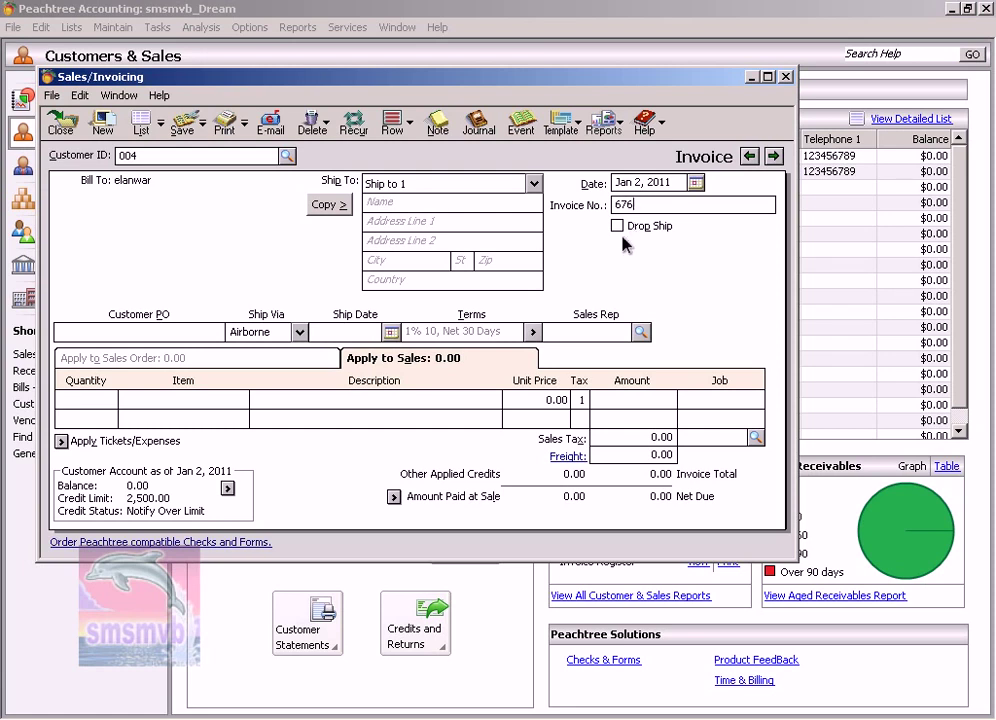
click(643, 336)
double_click(647, 352)
key(Tab)
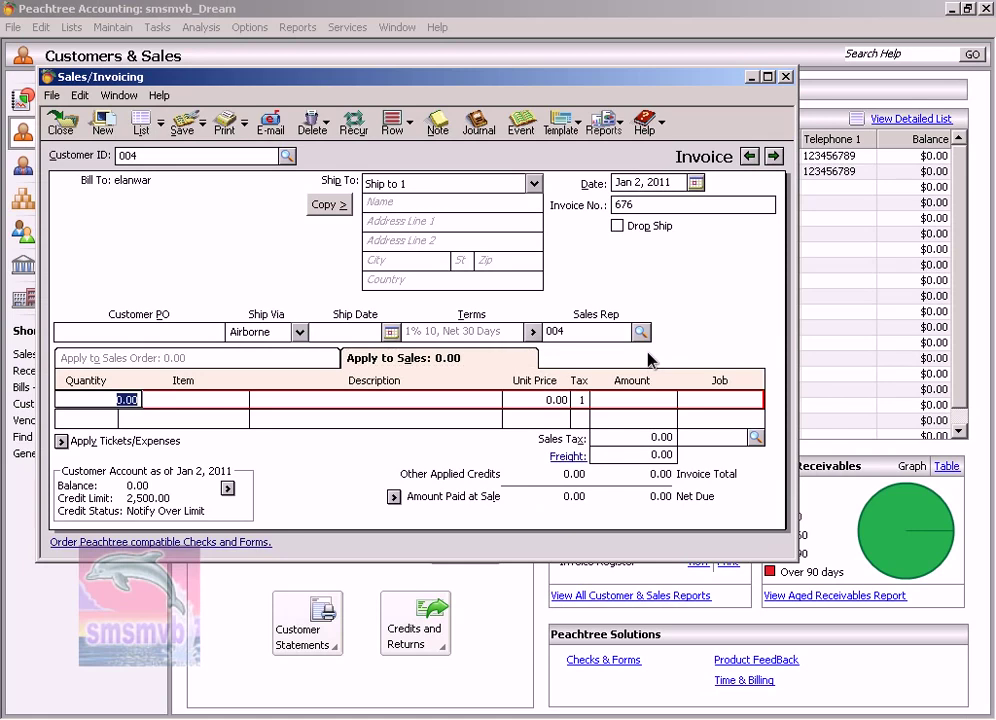
- Enter 10 units of item 001, dell pc, at a unit price of 1,500 on the fourth customer's invoice
text(10)
key(Tab)
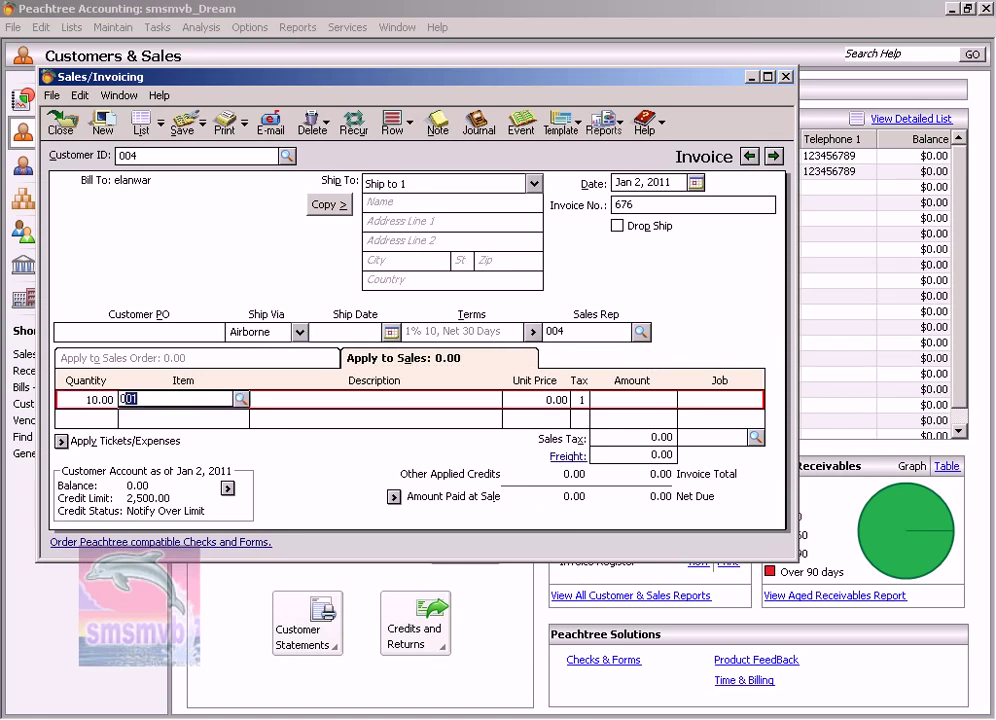
text(00)
key(Tab)
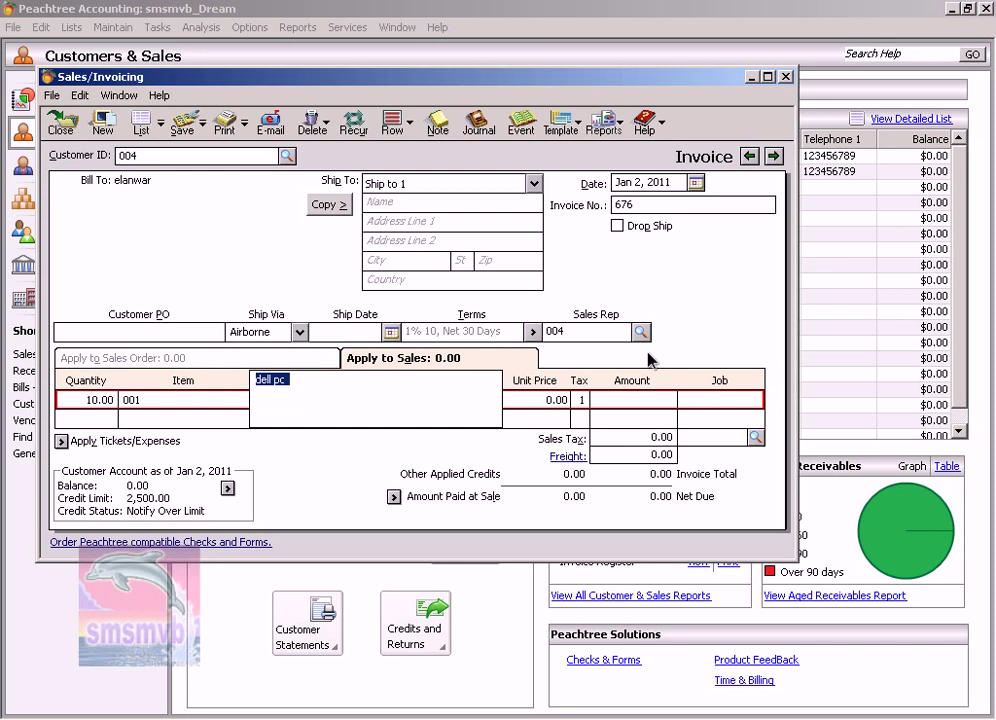
key(Tab)
text(1500)
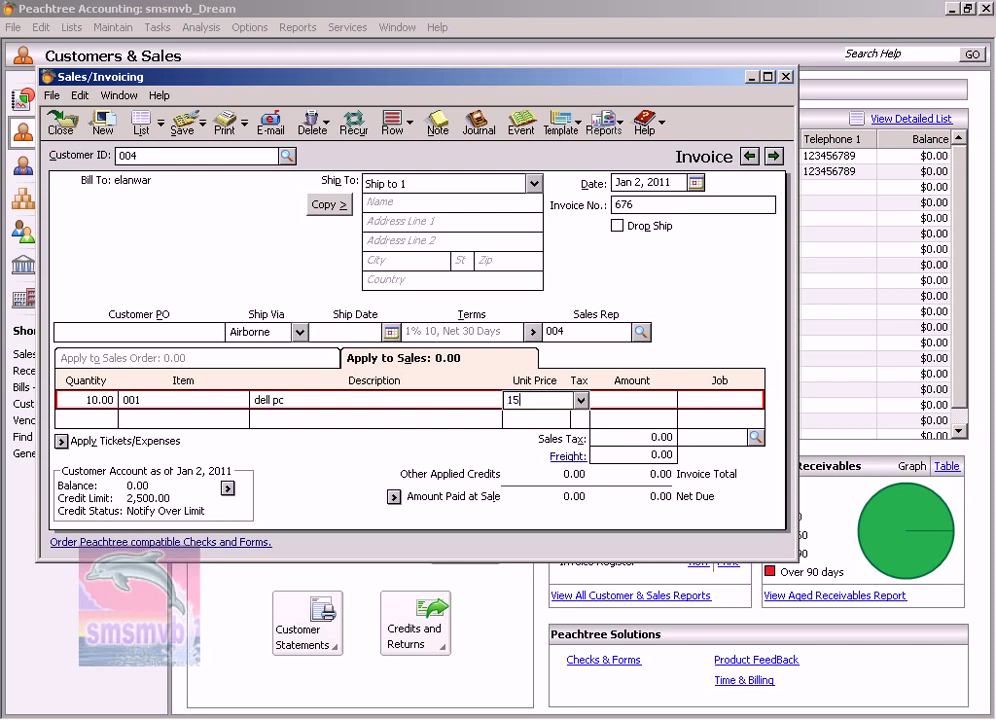
key(Tab)
key(Tab)
key(Tab)
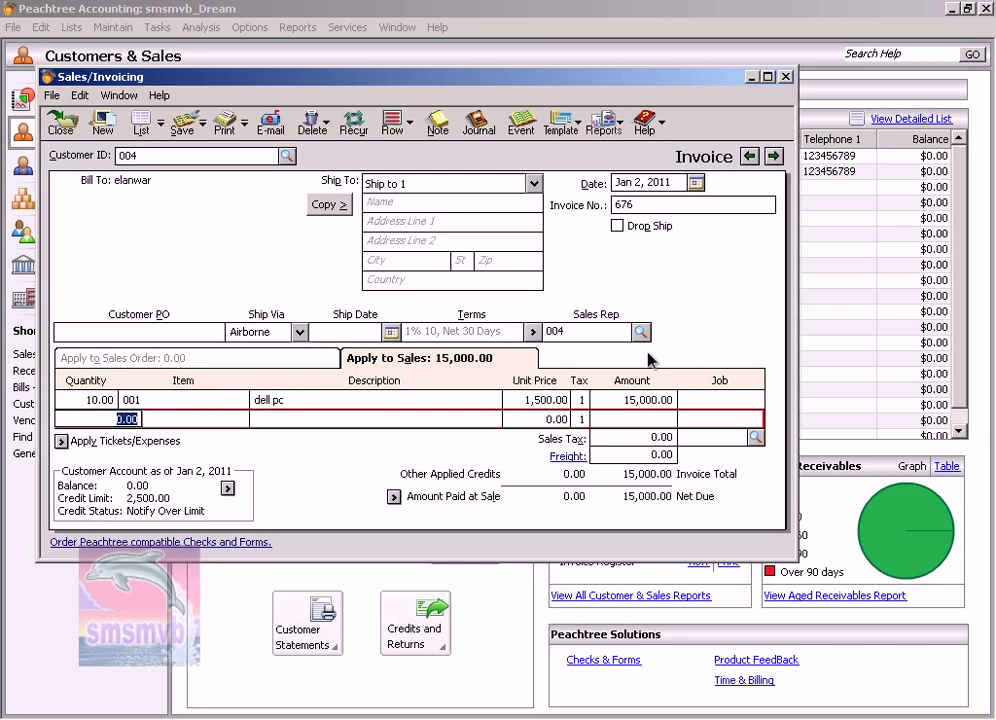
- Add a second line to the fourth customer's invoice for 20 units of item 002, hp pc, at a unit price of 1,200
text(20)
key(Tab)
text(002)
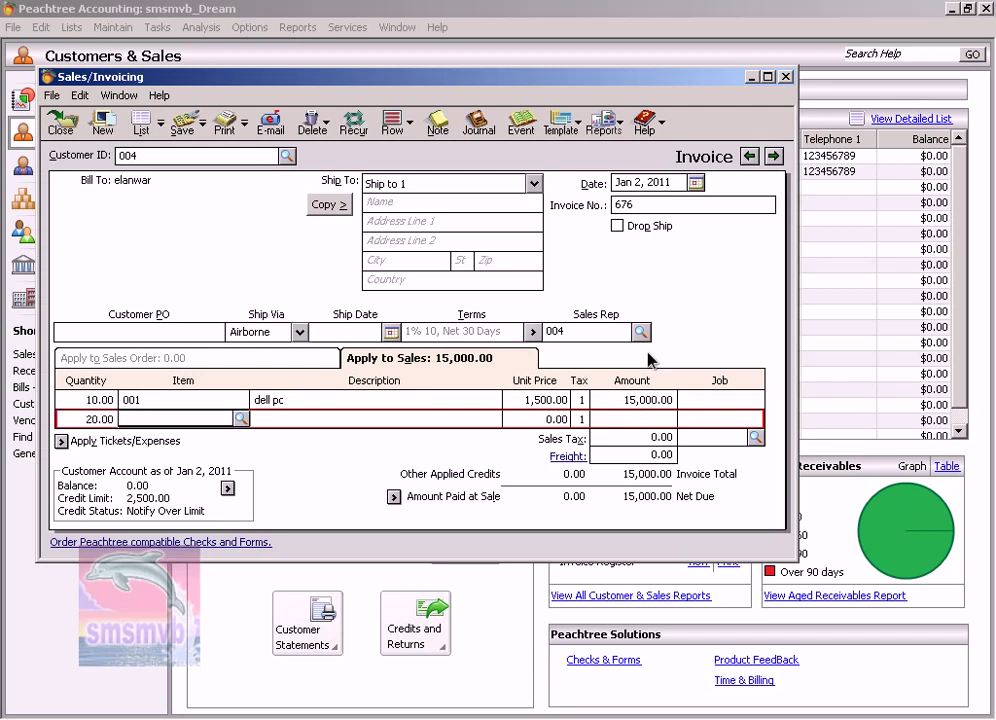
key(Tab)
key(Tab)
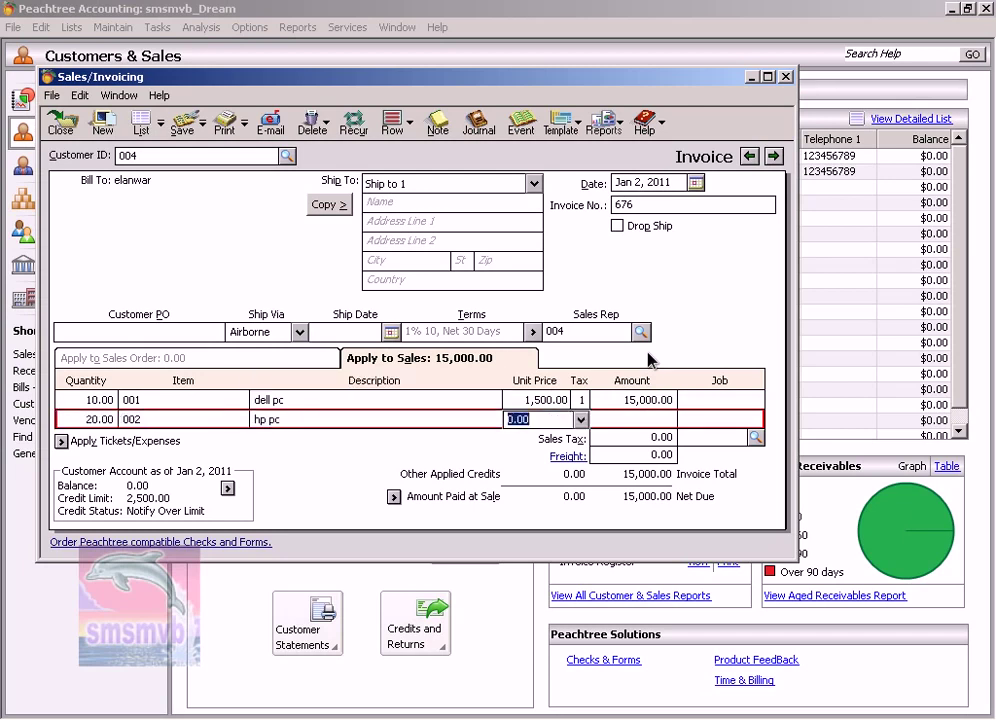
text(1200)
key(Tab)
key(Tab)
key(Tab)
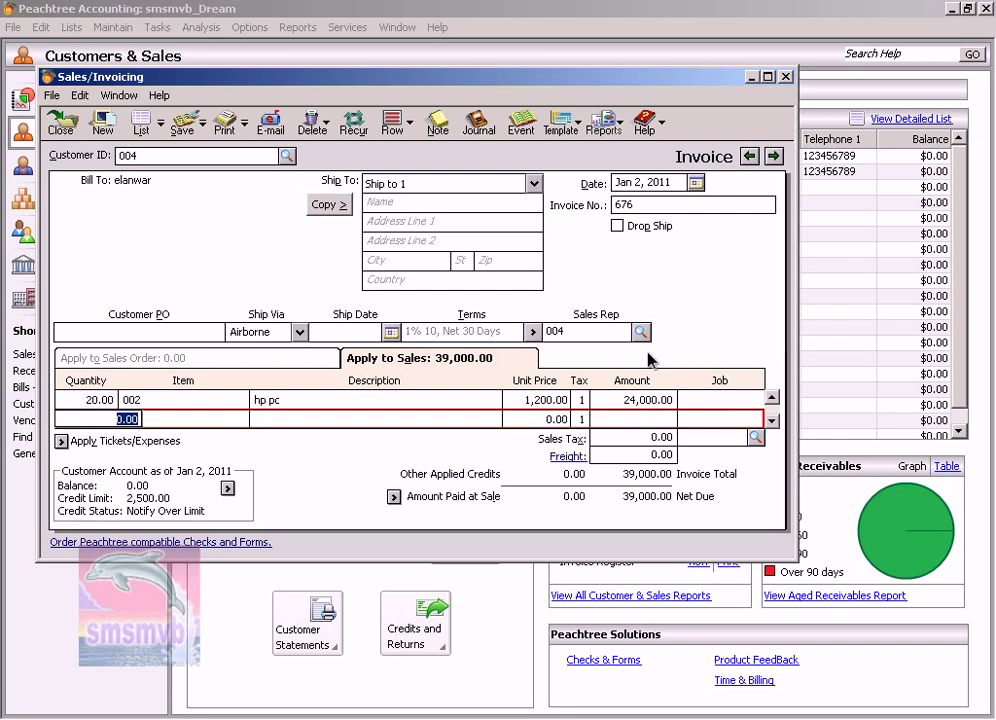
- Add a third line to the fourth customer's invoice for 10 units of item 004, hp printer, at a unit price of 300
text(10)
key(Tab)
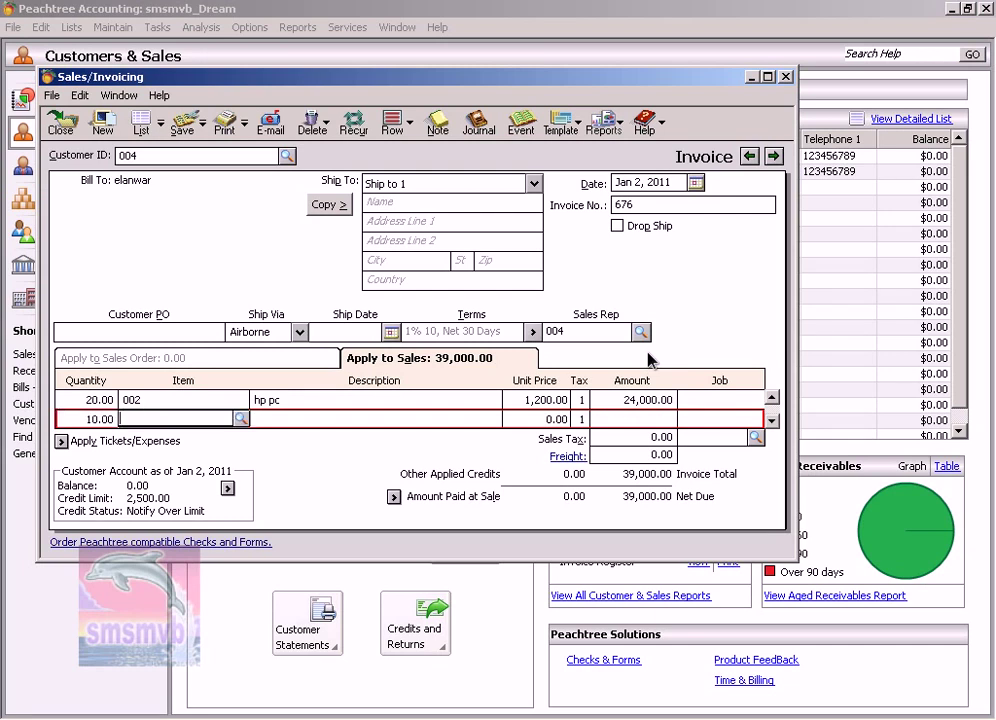
text(003)
key(Tab)
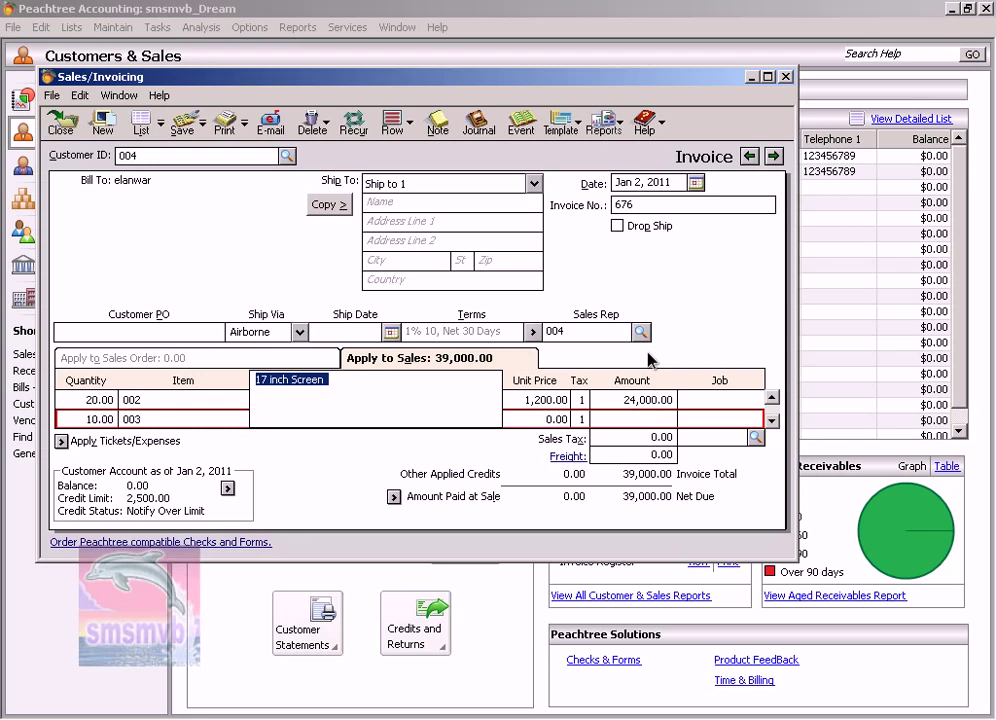
key(shift+Tab)
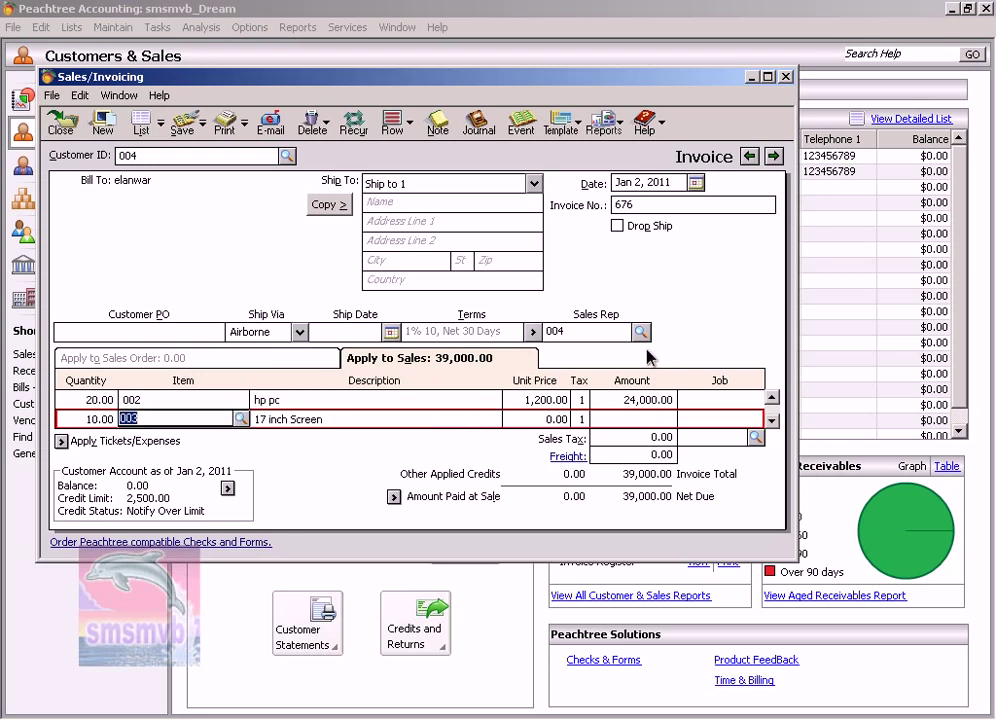
text(004)
key(Tab)
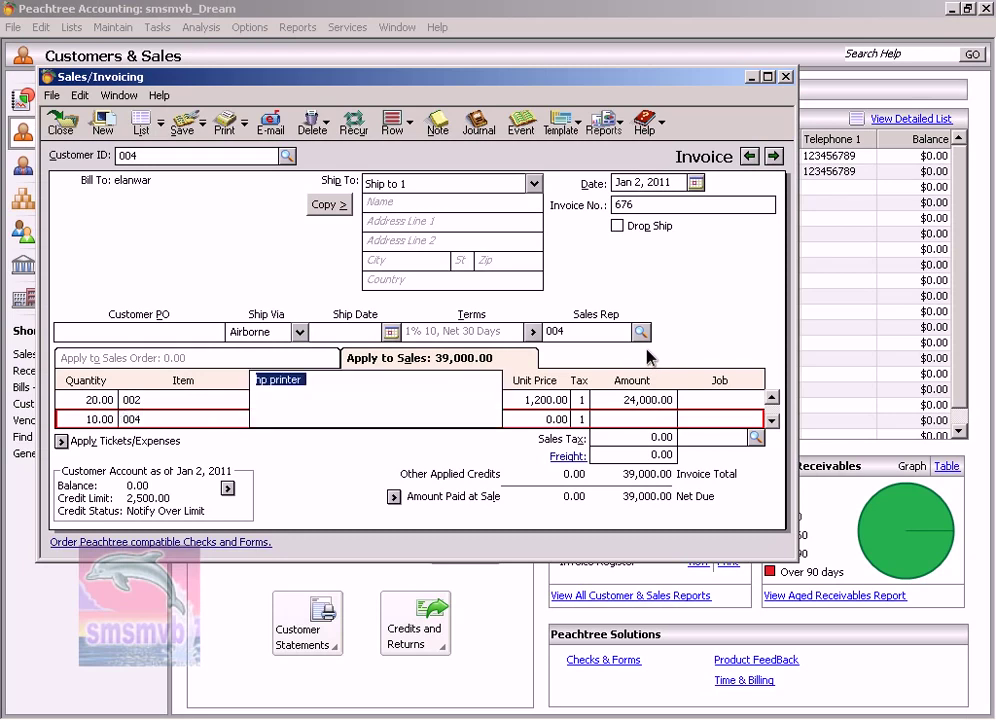
key(Tab)
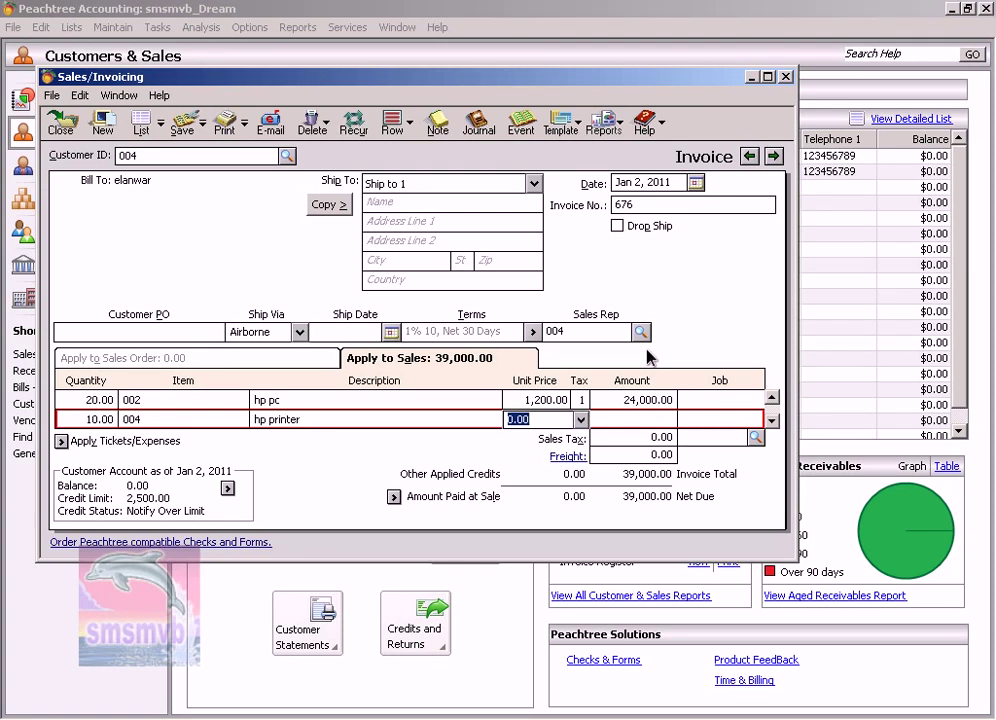
text(300)
key(Tab)
key(Tab)
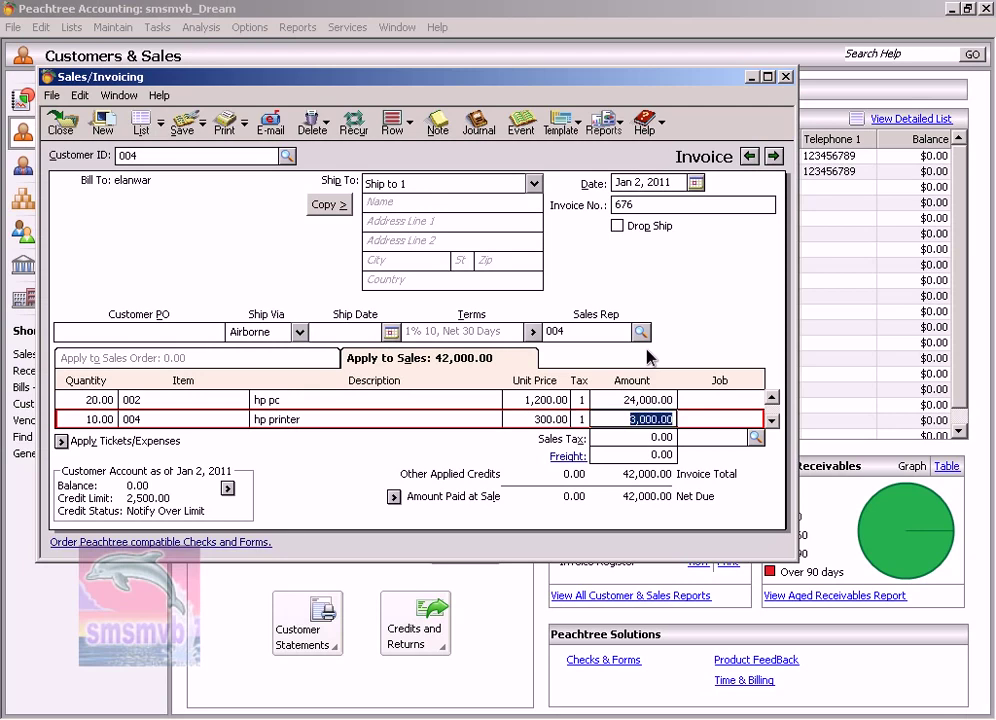
key(Tab)
key(Tab)
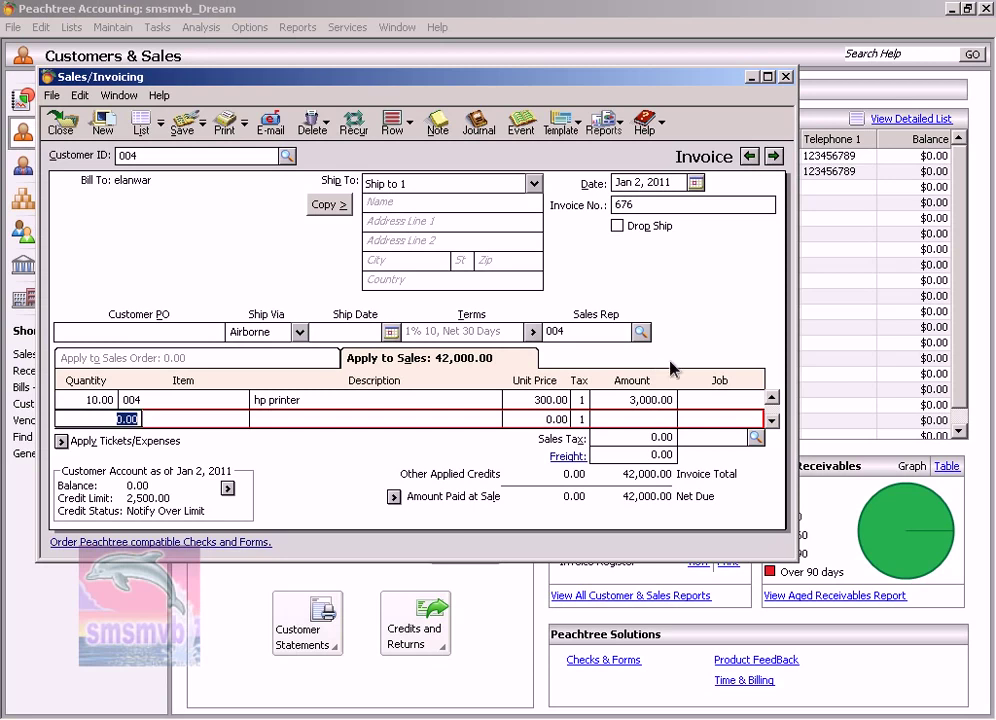
- Set the fourth customer's freight charge to 100 and save the invoice despite the exceeded credit limit
click(665, 455)
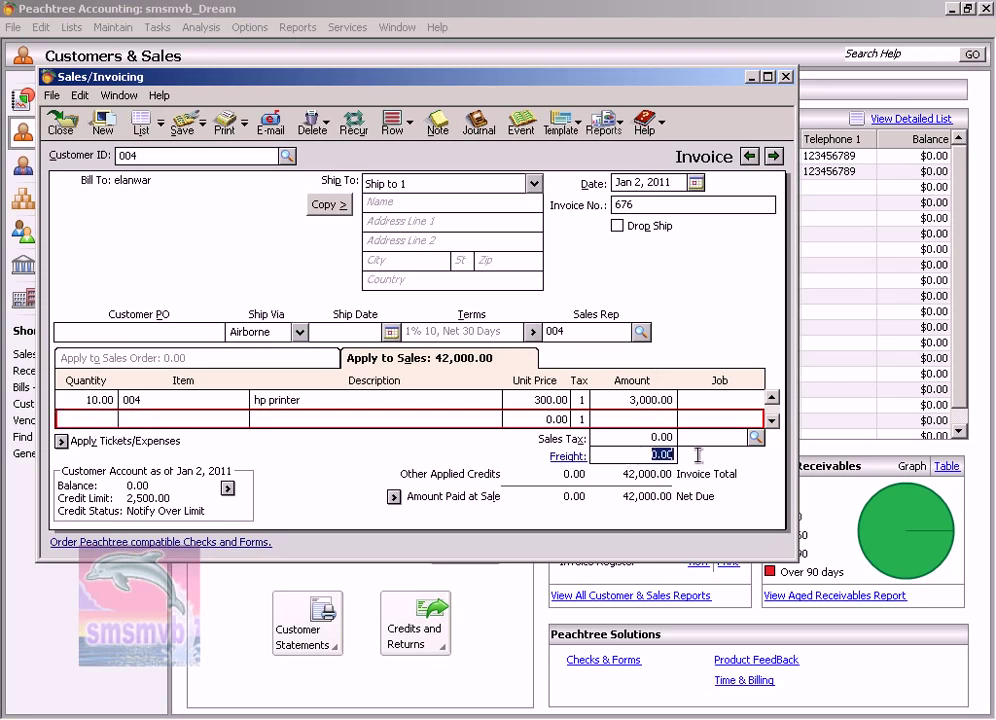
text(100)
key(Tab)
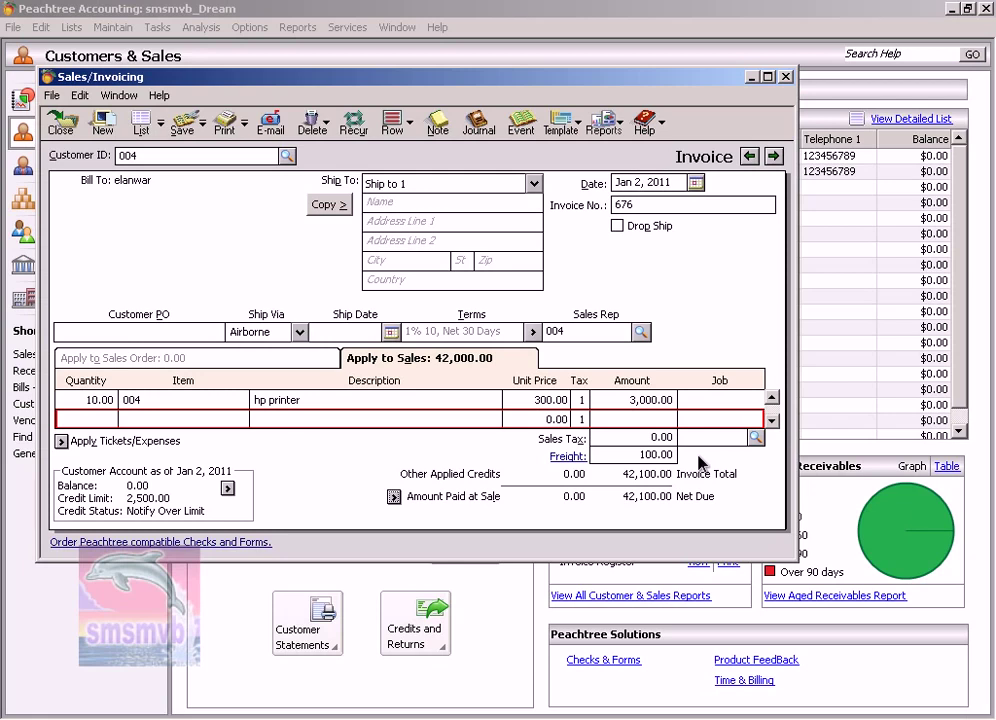
click(193, 133)
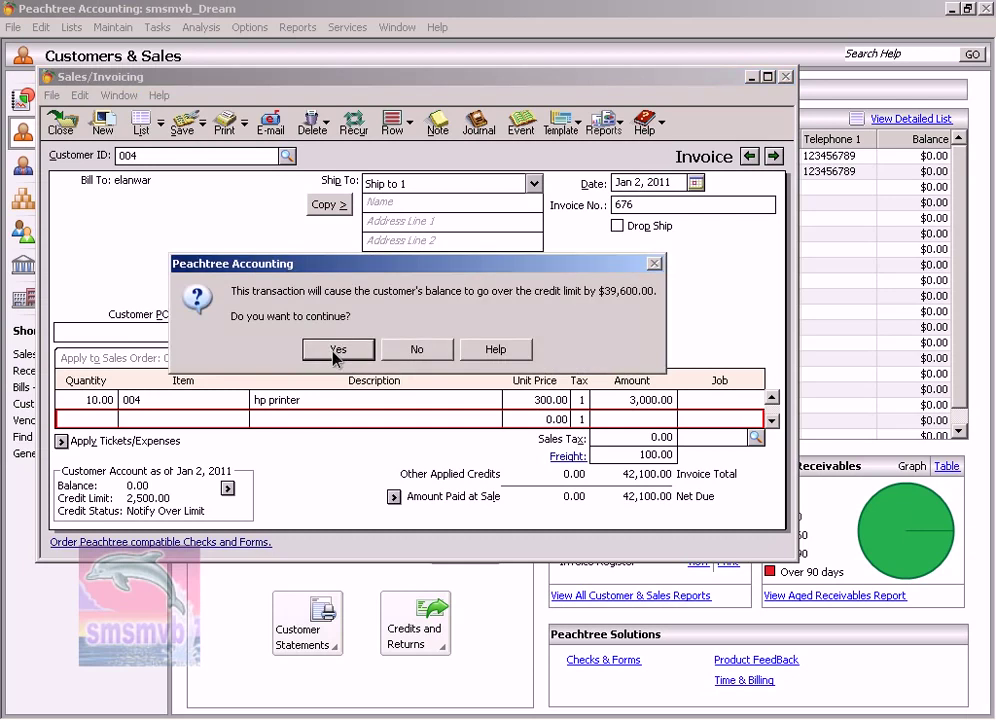
click(336, 350)
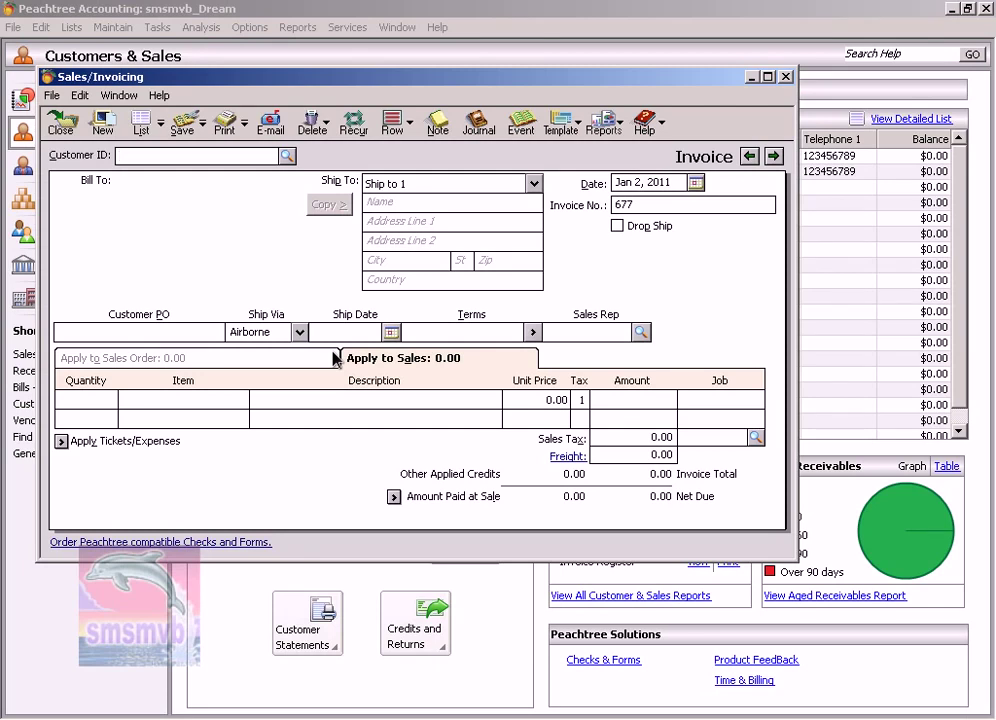
- Choose the fifth customer and the second sales representative in their lists for the new invoice
click(290, 157)
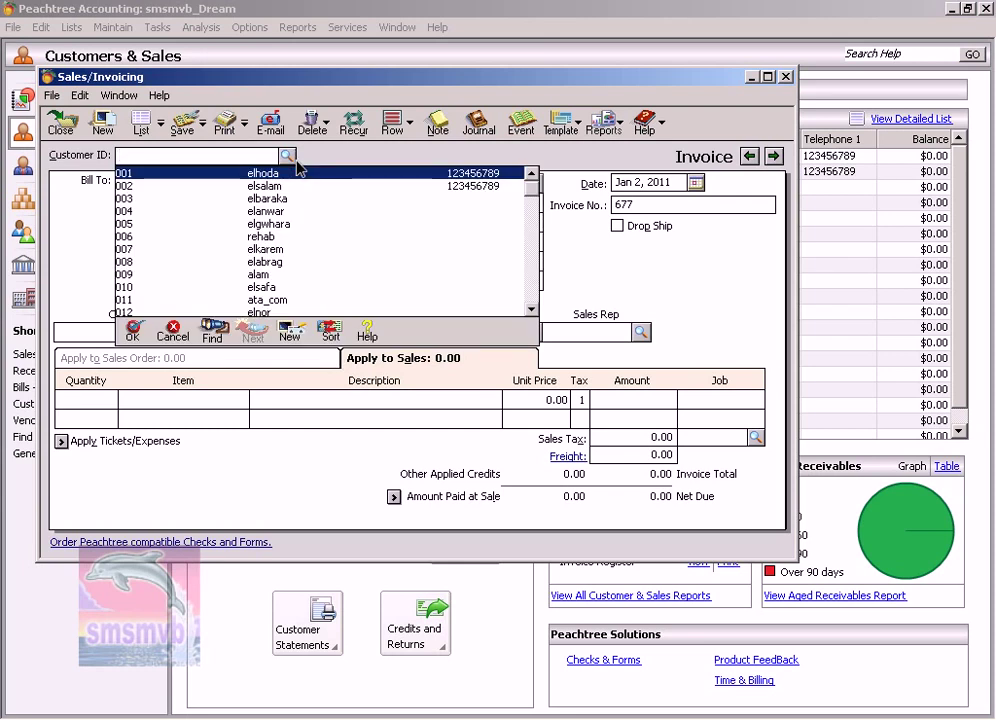
double_click(266, 226)
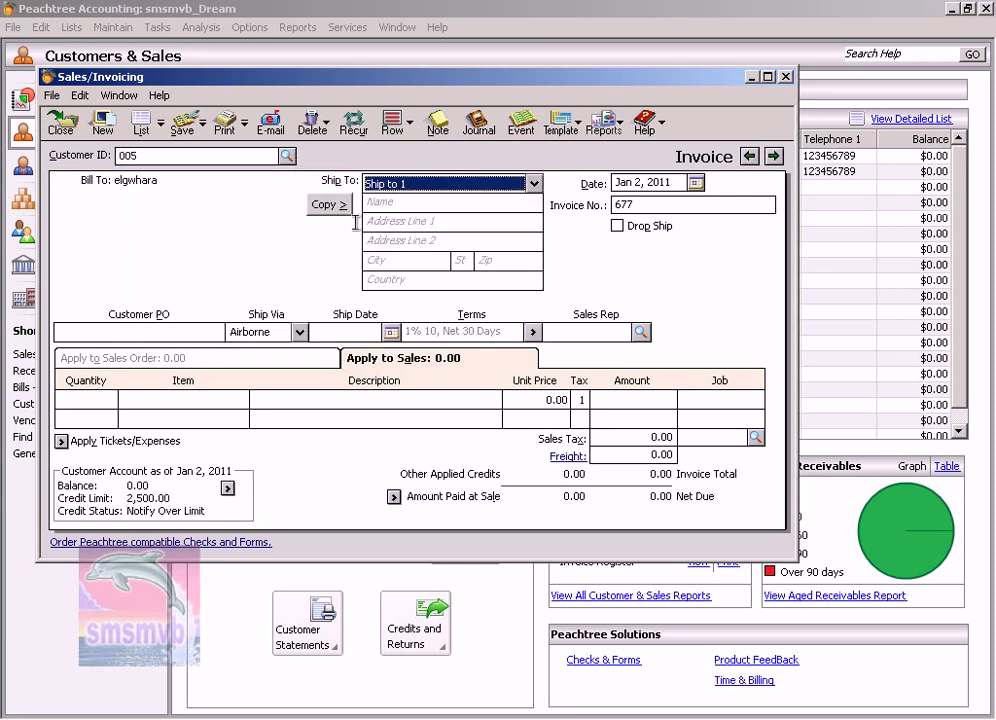
click(677, 204)
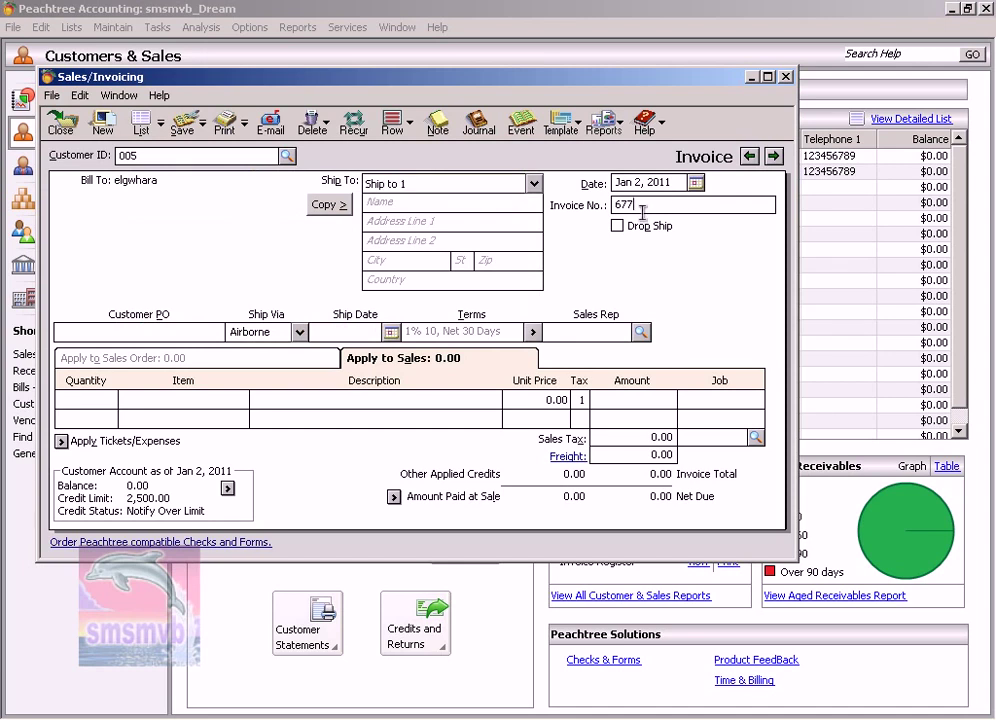
click(641, 332)
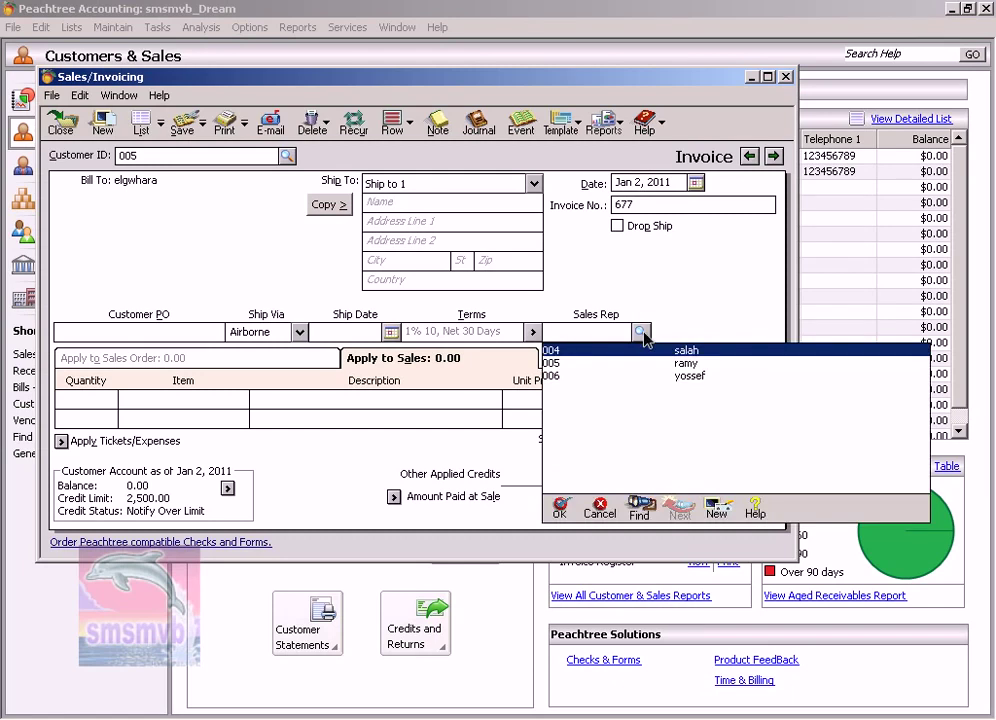
click(632, 366)
double_click(632, 366)
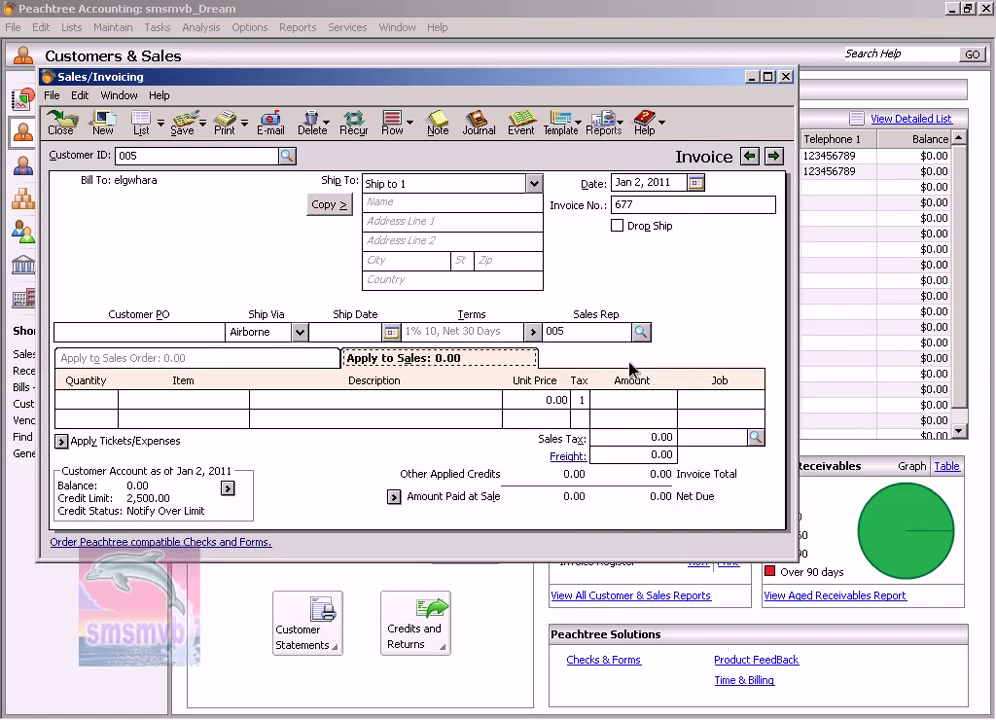
- Add a line to the fifth customer's invoice for 30 units of item 004, hp printer, at a unit price of 300
click(113, 398)
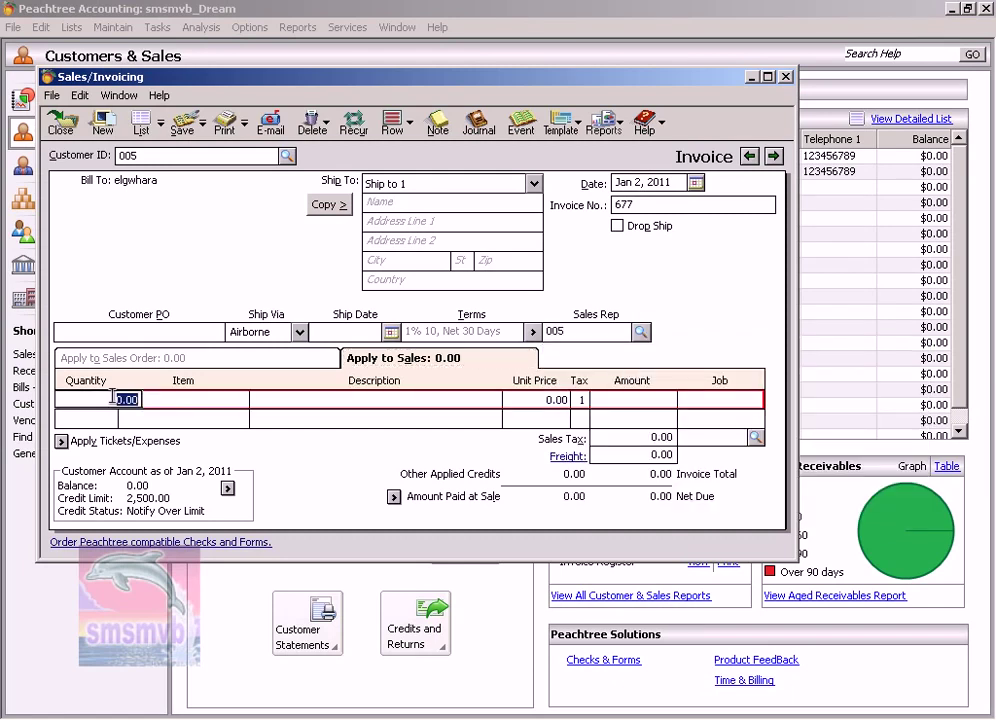
text(30)
key(Tab)
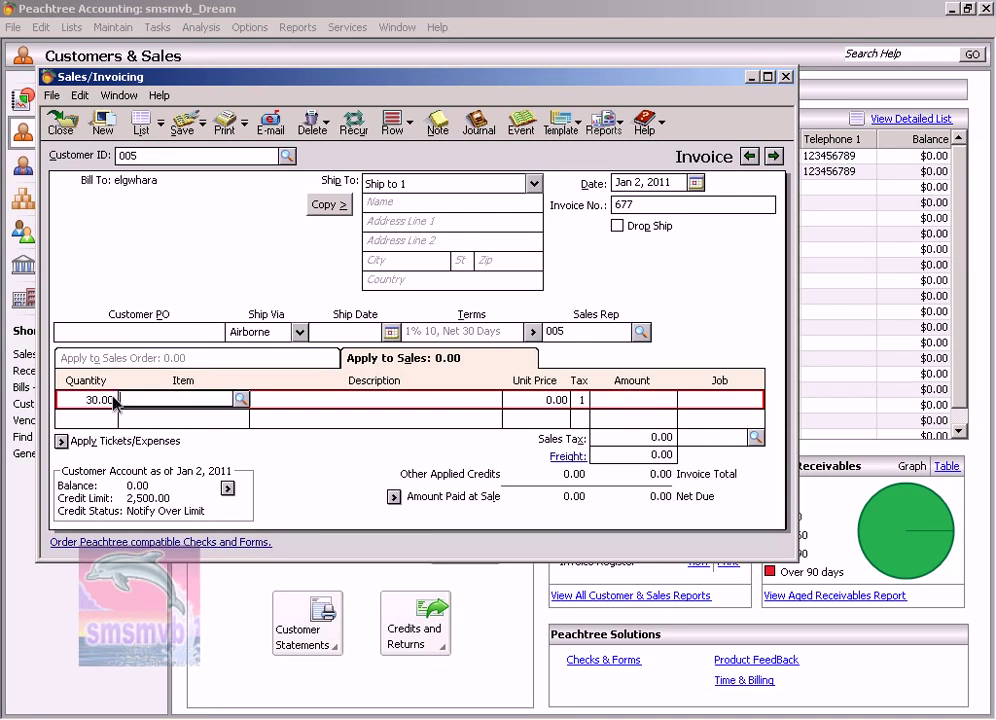
text(004)
key(Tab)
key(Tab)
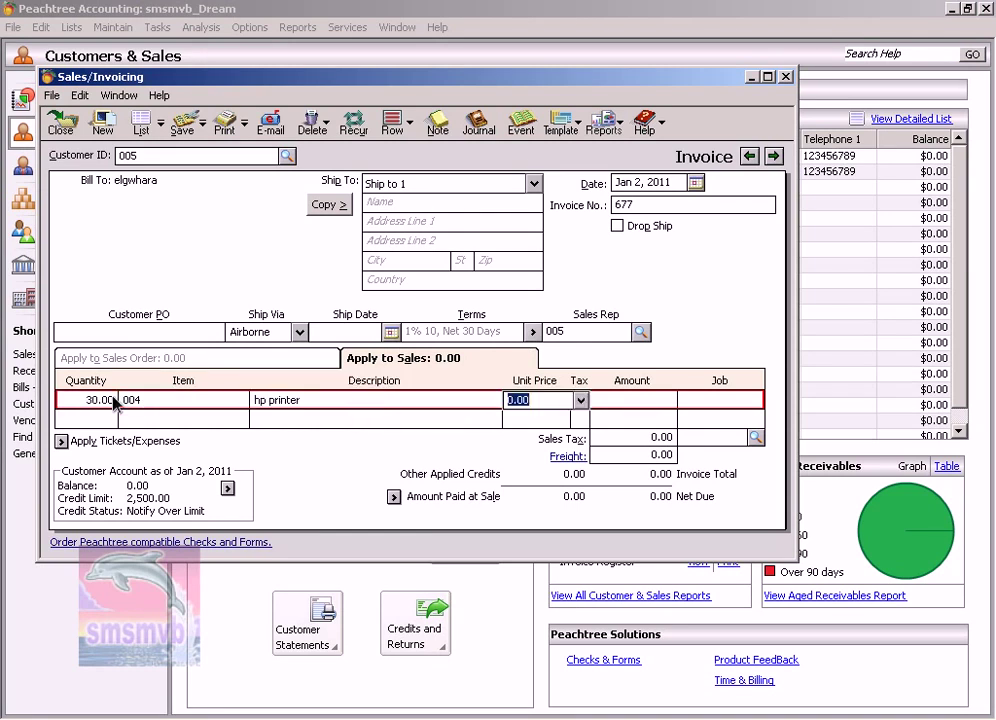
key(Tab)
key(shift+Tab)
text(300)
key(Tab)
key(Tab)
key(Tab)
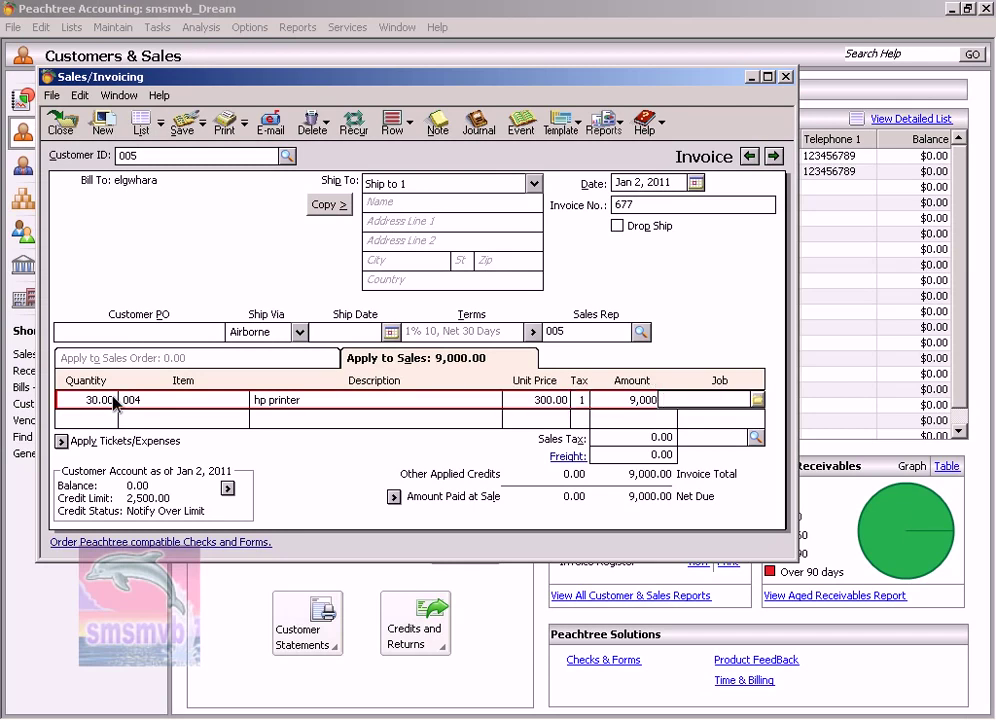
key(Tab)
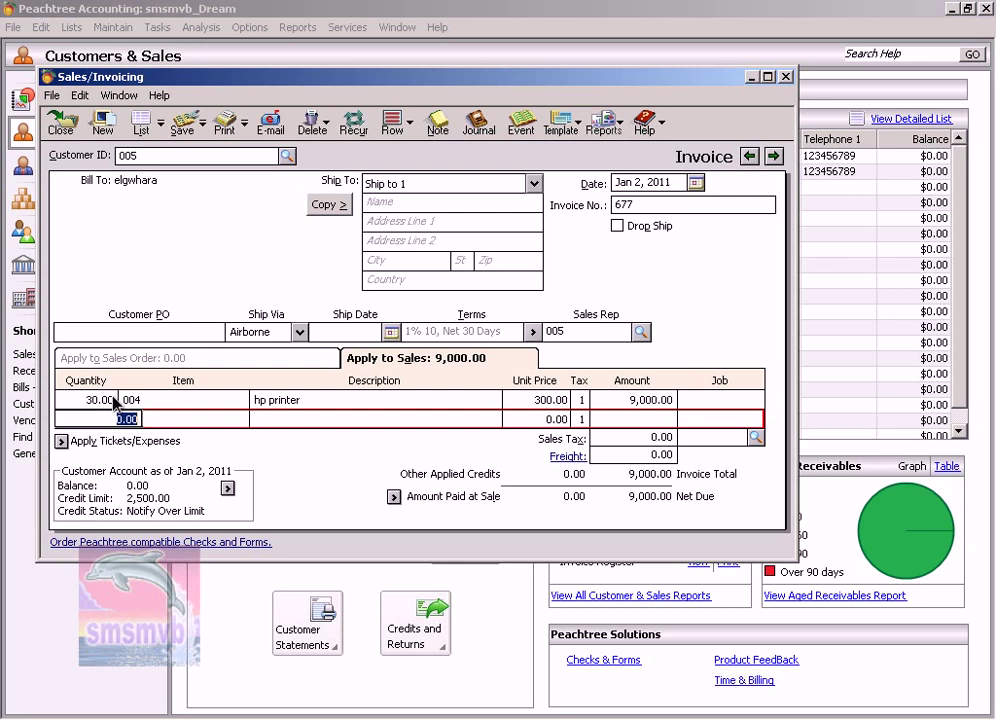
- Add a second line to the fifth customer's invoice for 30 units of item 003, 17 inch Screen, at a unit price of 350
text(30)
key(Tab)
text(003)
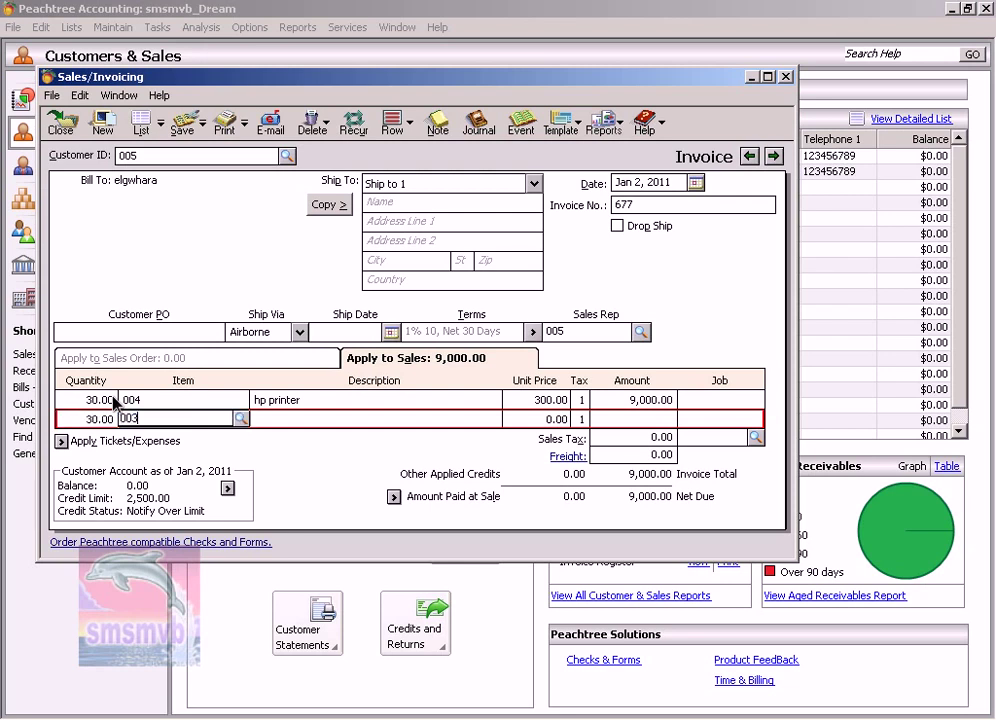
key(Tab)
key(Tab)
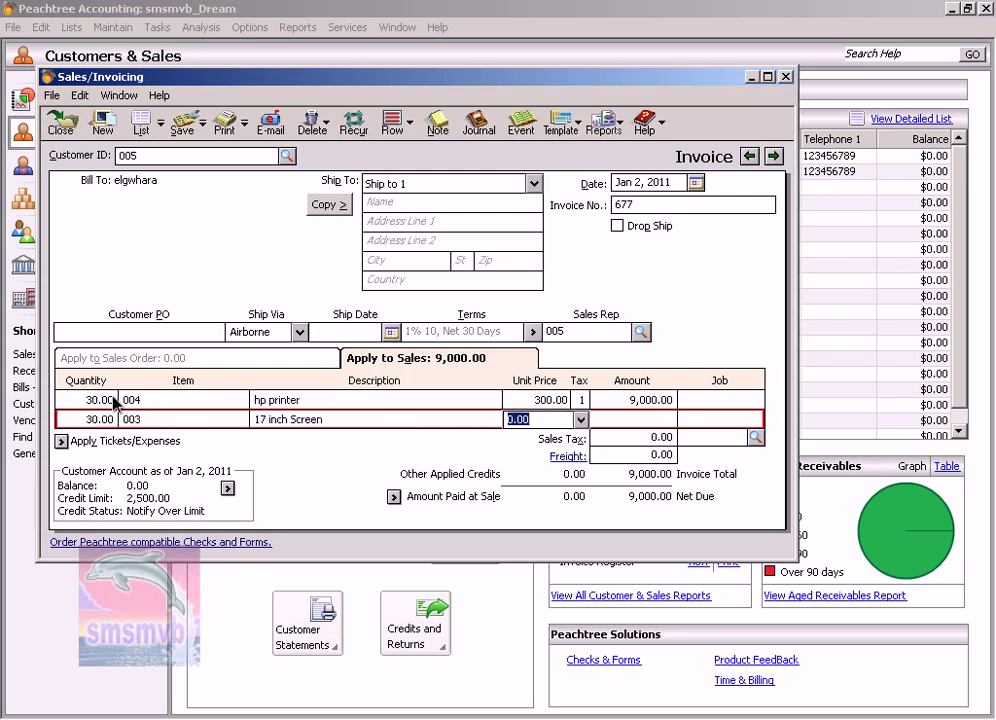
text(350)
key(Tab)
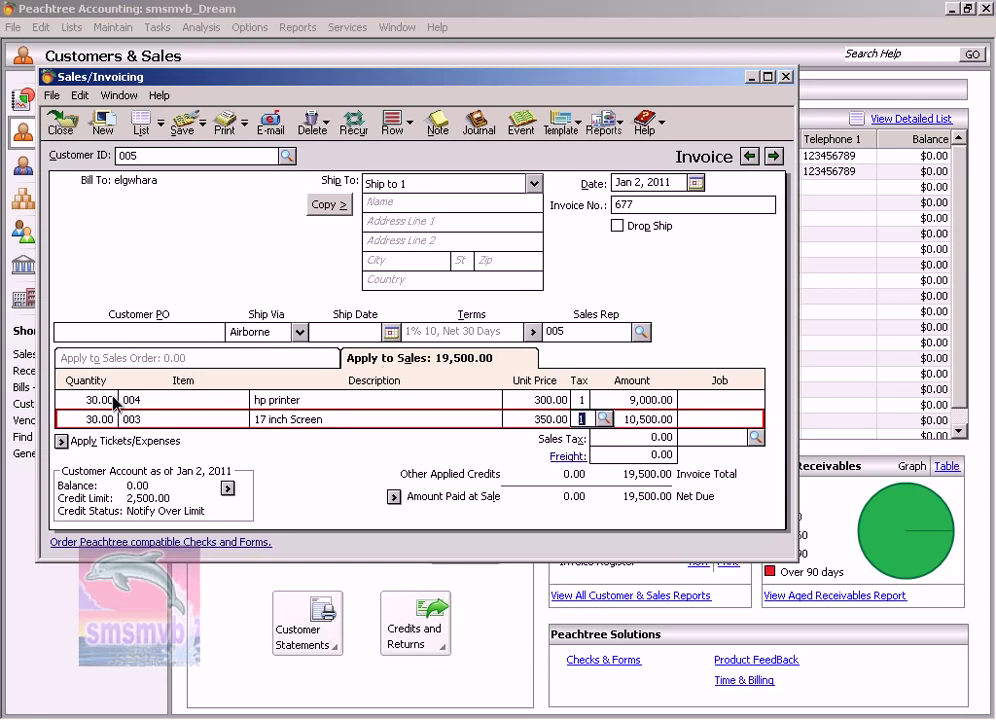
key(Tab)
key(Tab)
key(Tab)
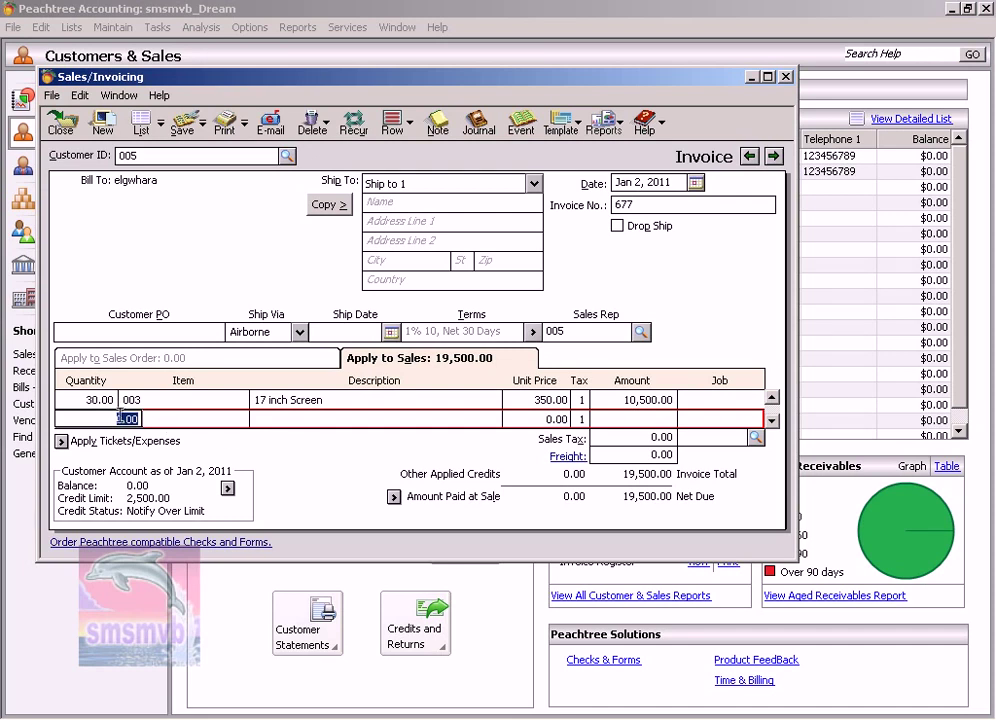
- Set the unit price of the 17 inch Screen line on the fifth customer's invoice to 300
click(518, 400)
text(300)
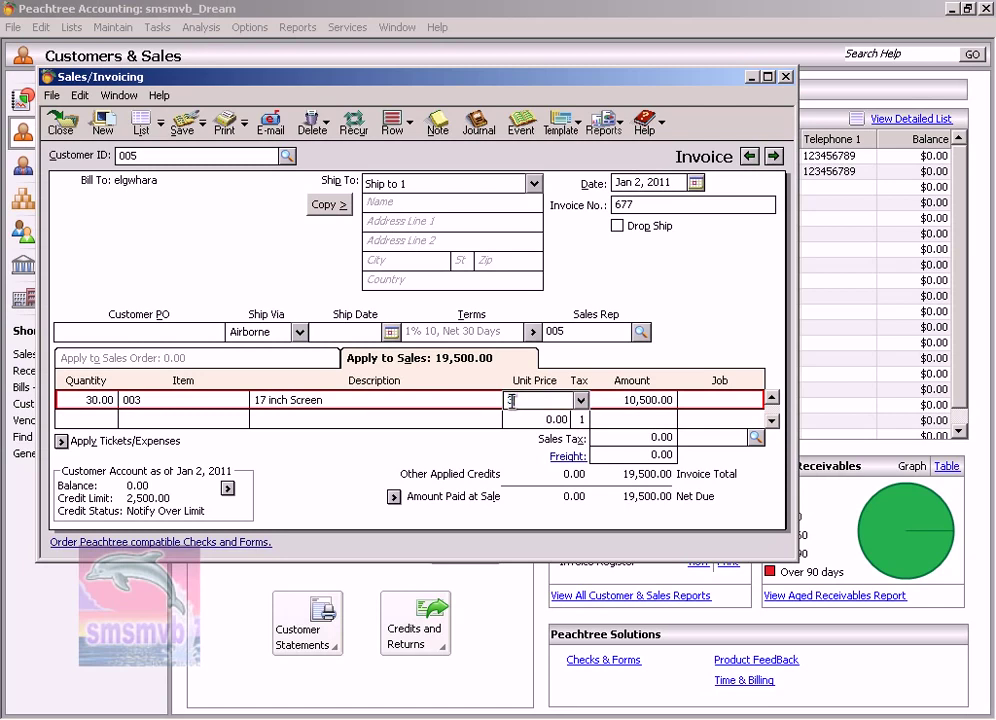
key(Tab)
key(Tab)
key(Tab)
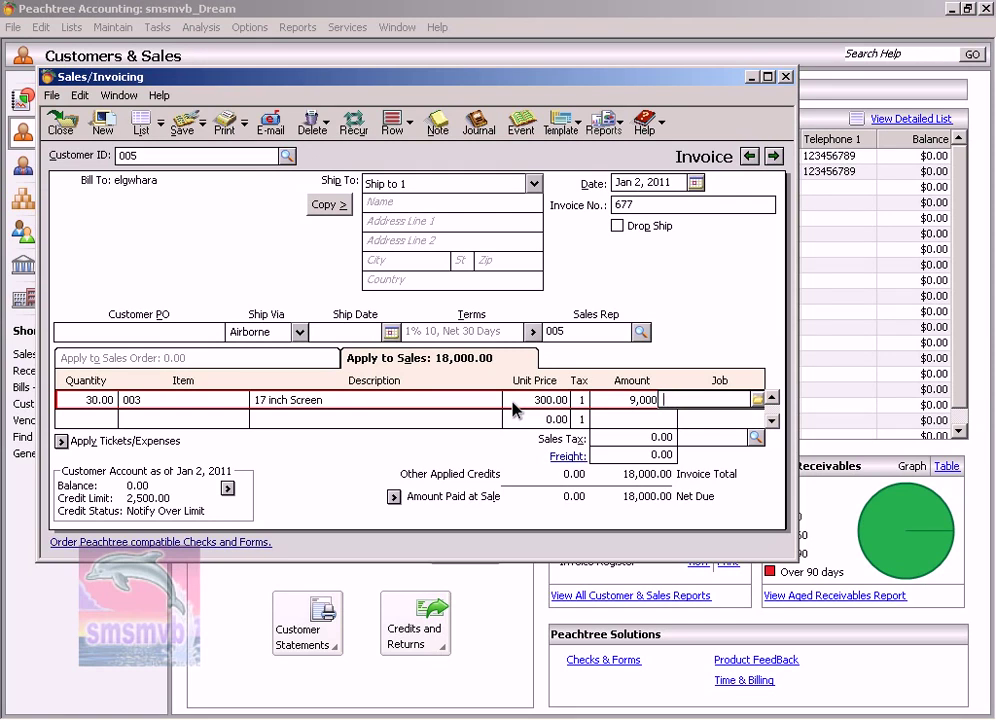
key(Tab)
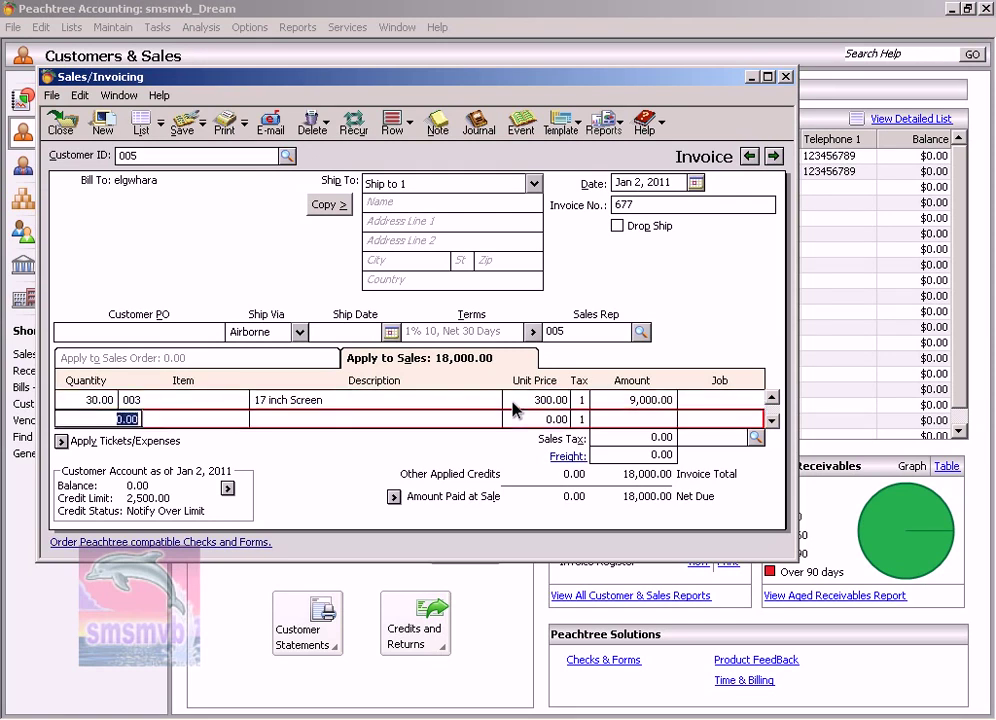
- Apply sales tax 01 and 200 freight to the fifth customer's invoice and save it despite the exceeded credit limit
click(755, 437)
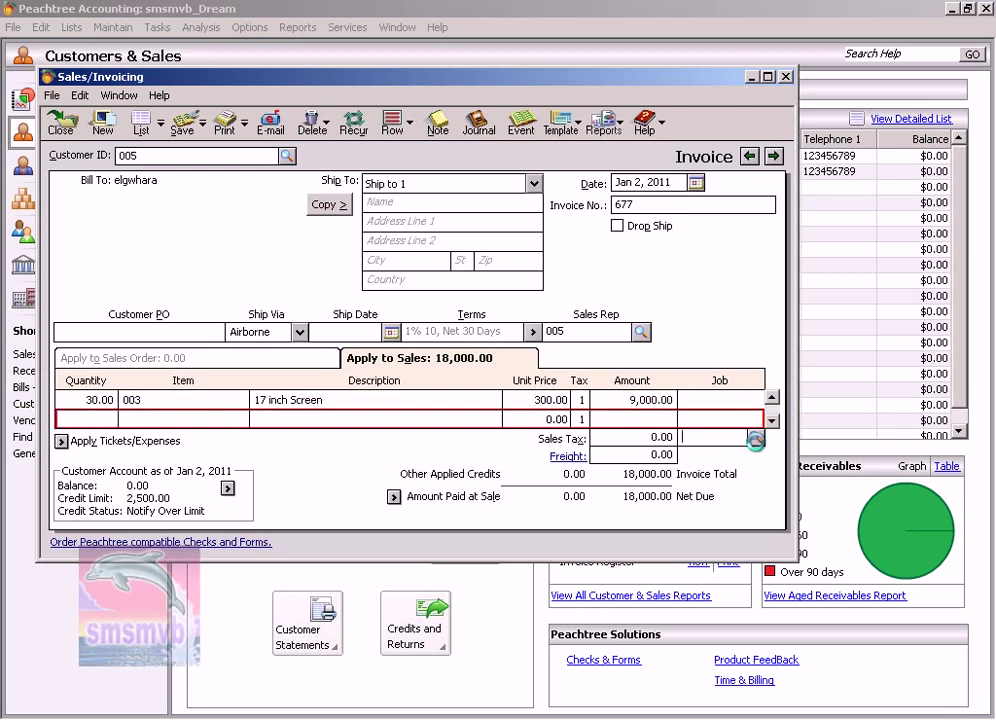
double_click(745, 455)
text(200)
key(Tab)
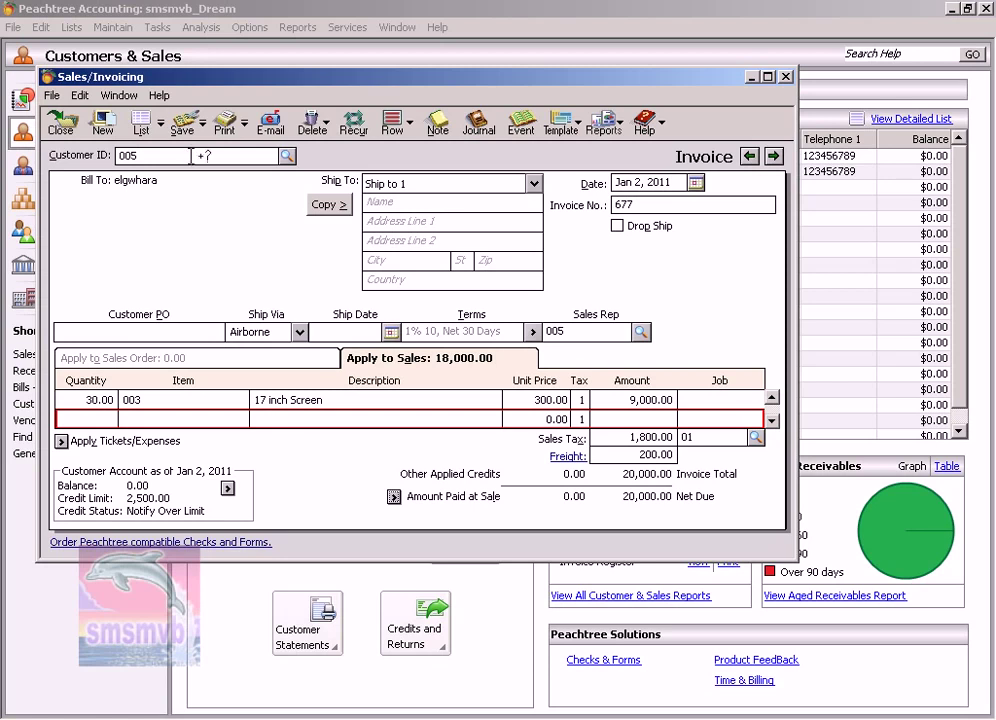
click(182, 126)
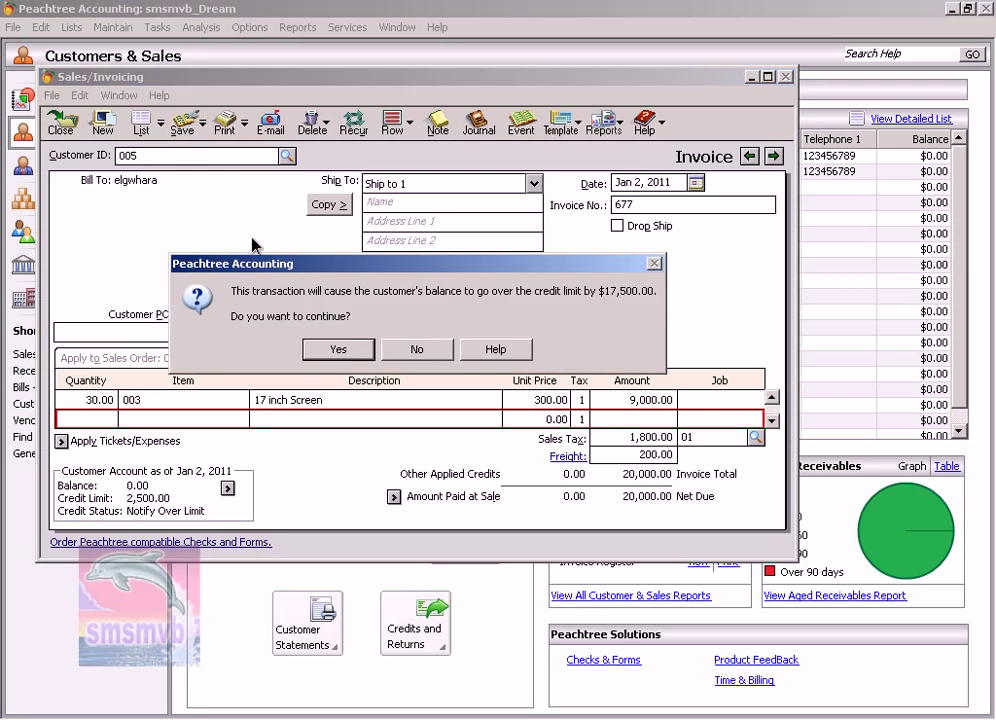
click(338, 350)
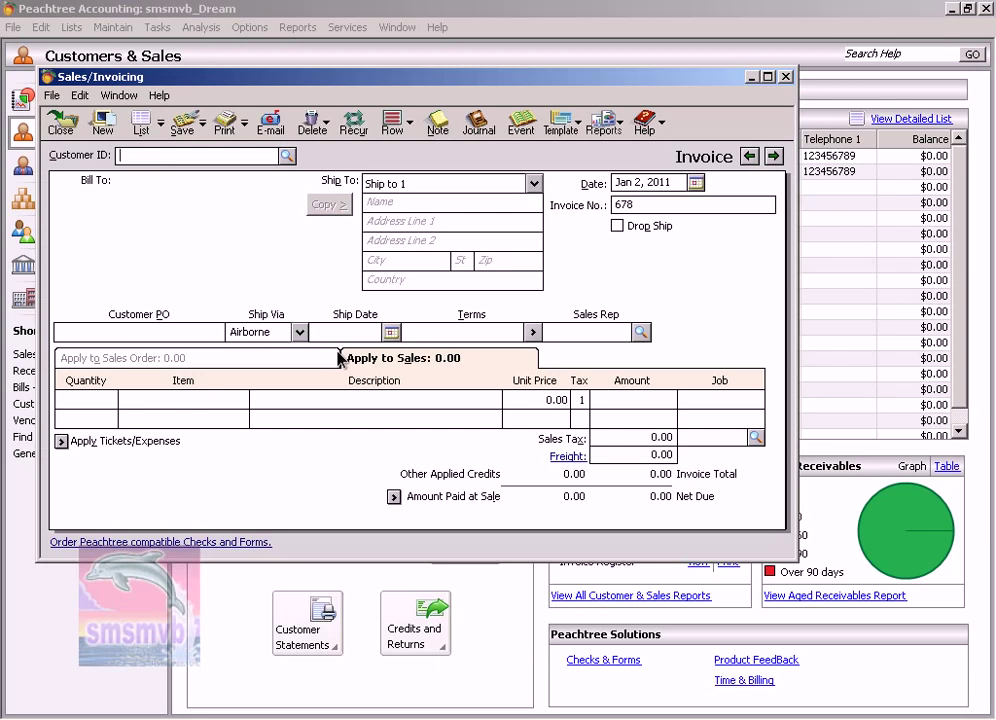
- Choose the sixth customer in the list for the new invoice and set the invoice date to Jan 3, 2011
click(287, 156)
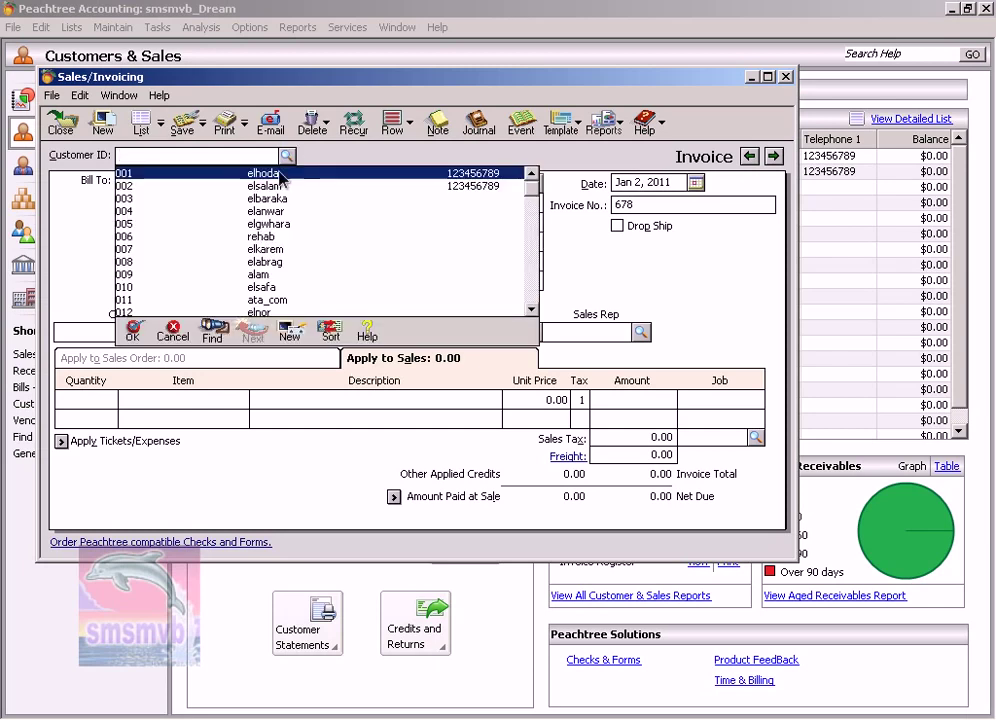
double_click(262, 236)
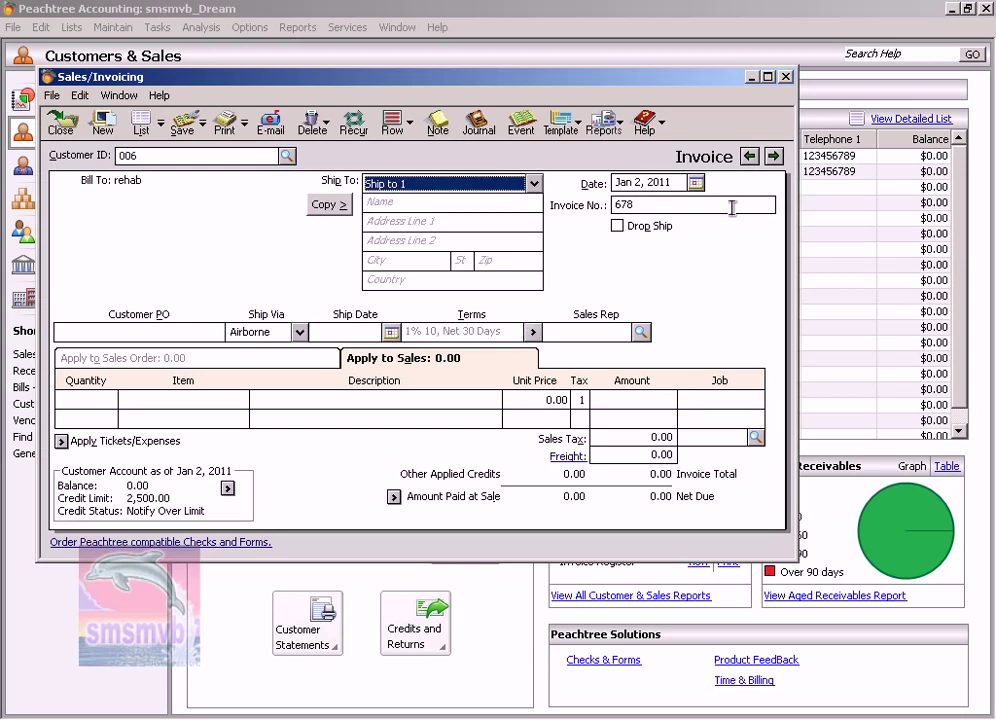
click(695, 182)
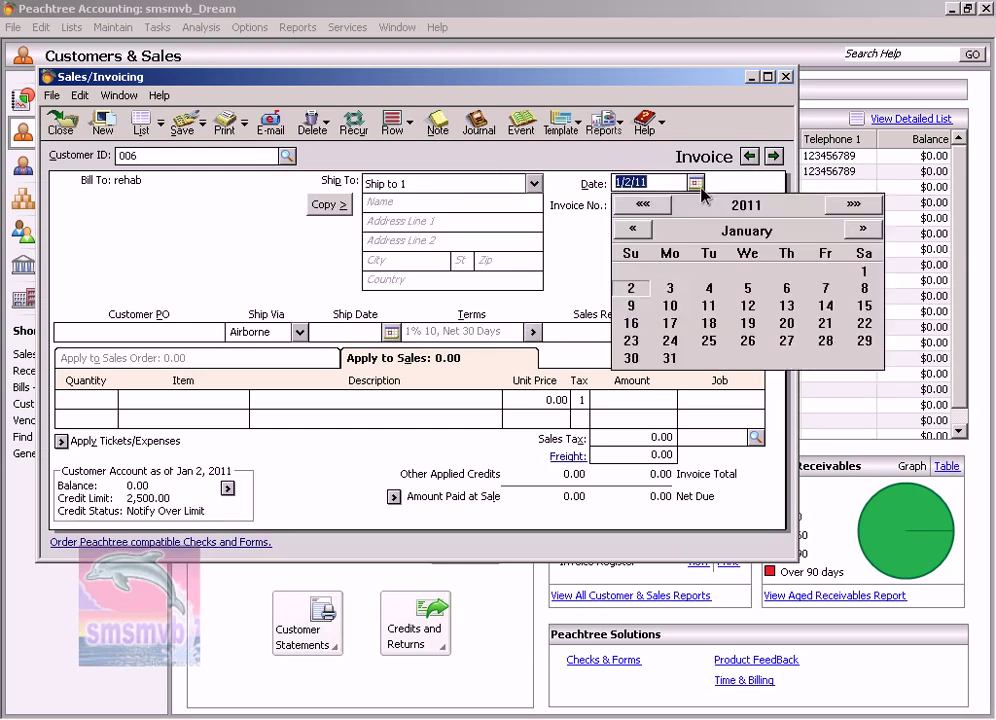
click(673, 289)
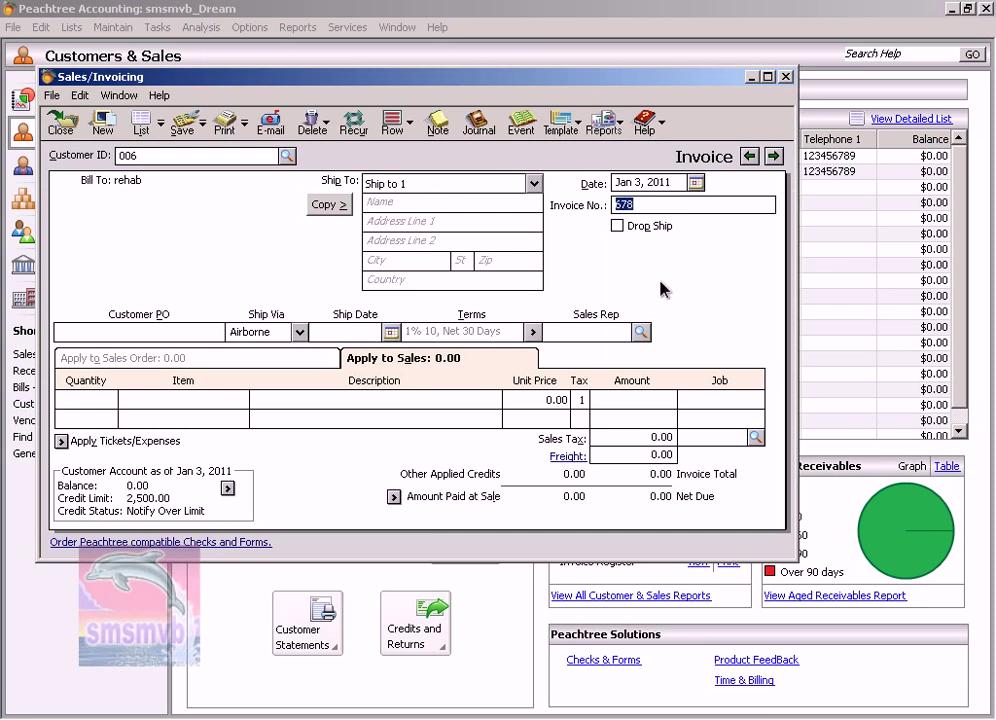
- Assign the third sales representative in the list to the sixth customer's invoice
key(Tab)
key(Tab)
key(Tab)
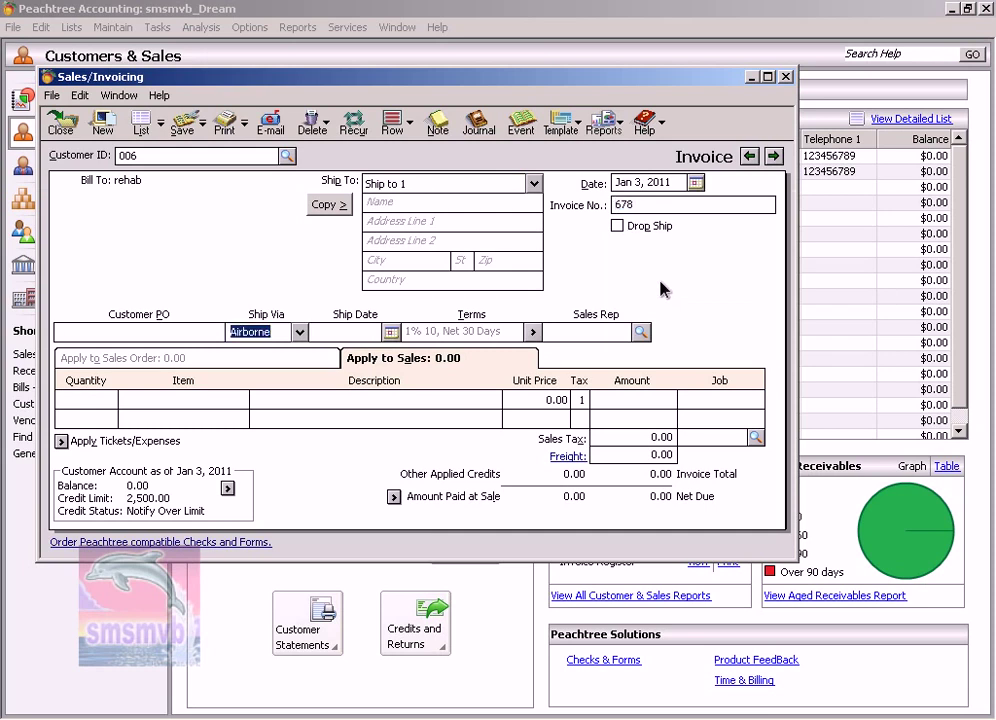
key(Tab)
key(Tab)
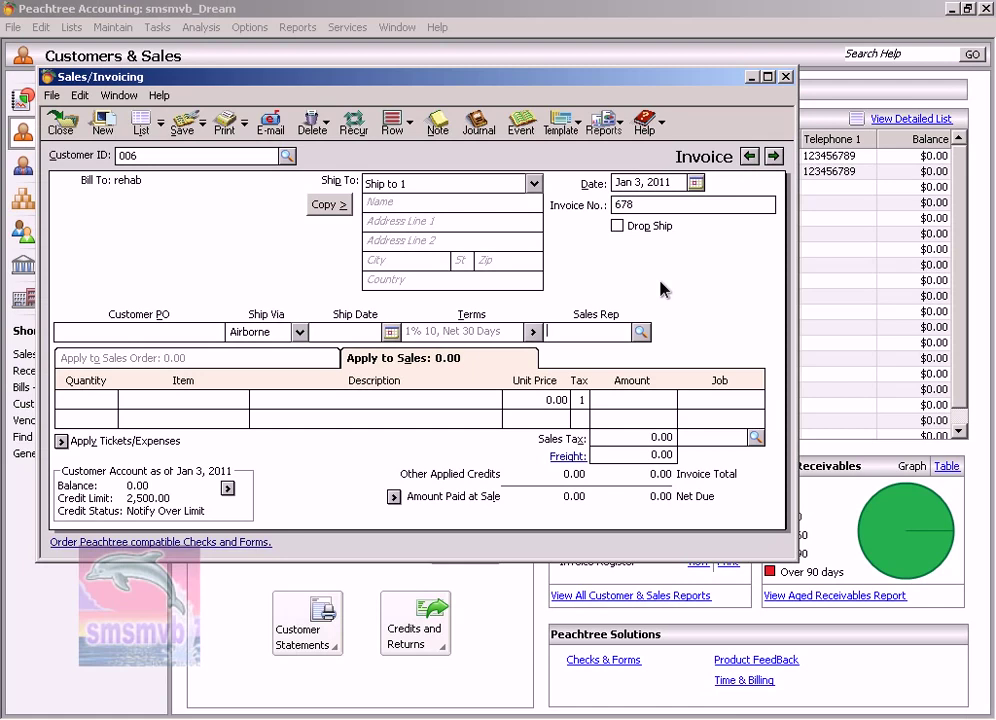
click(641, 332)
click(657, 377)
click(657, 377)
- Add a line for 1 unit of item 002, hp pc, at a unit price of 1,200 and save the sixth customer's invoice
click(87, 400)
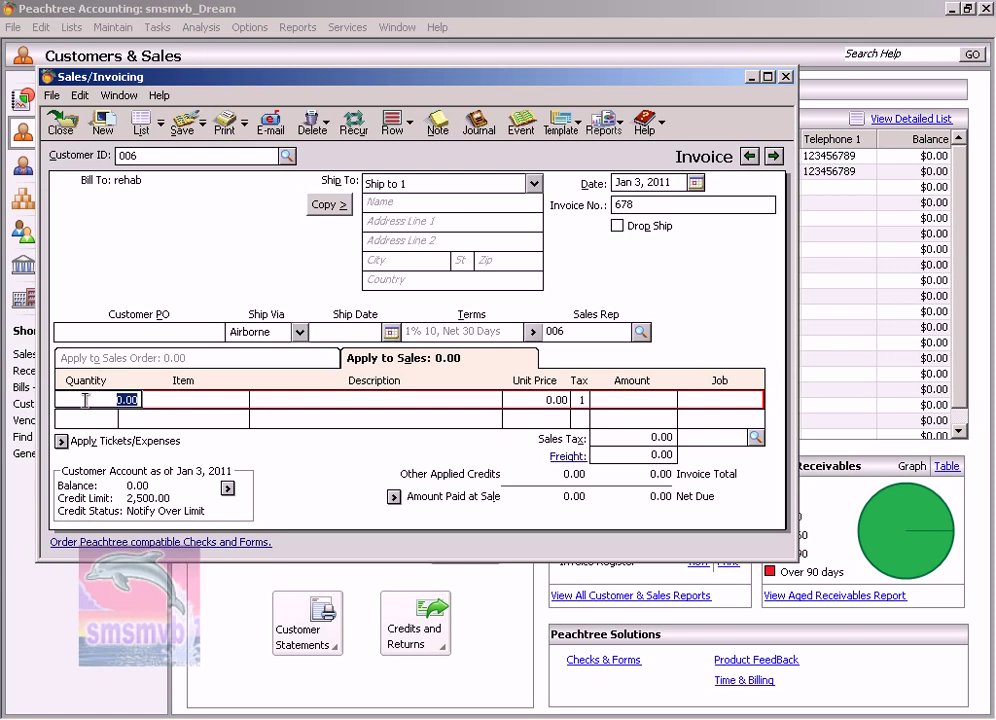
text(1)
key(Tab)
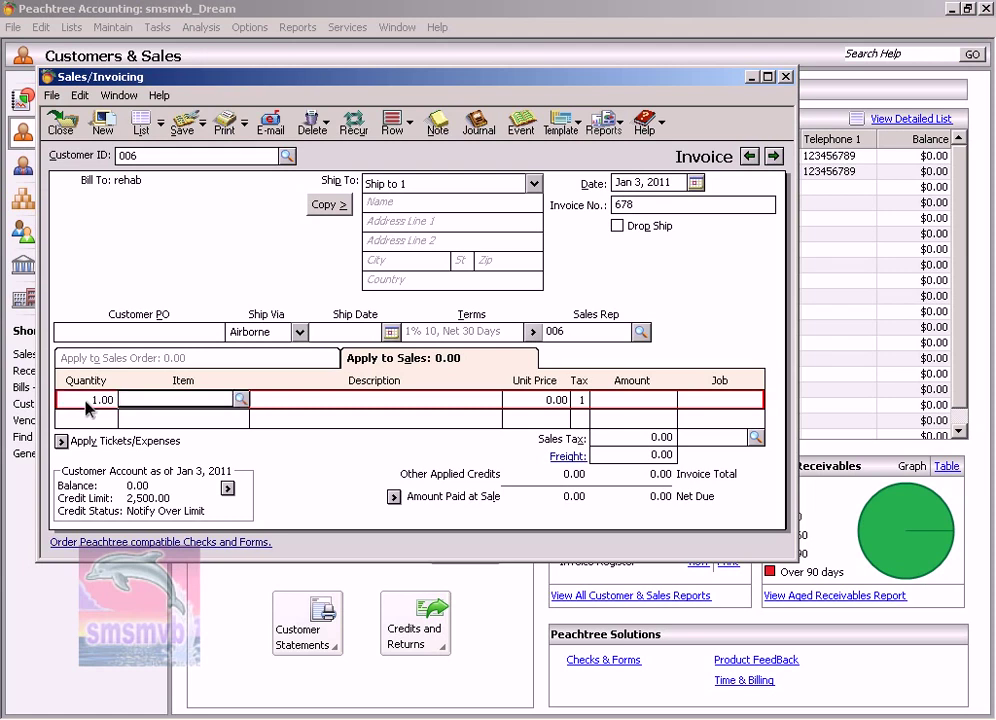
text(002)
key(Tab)
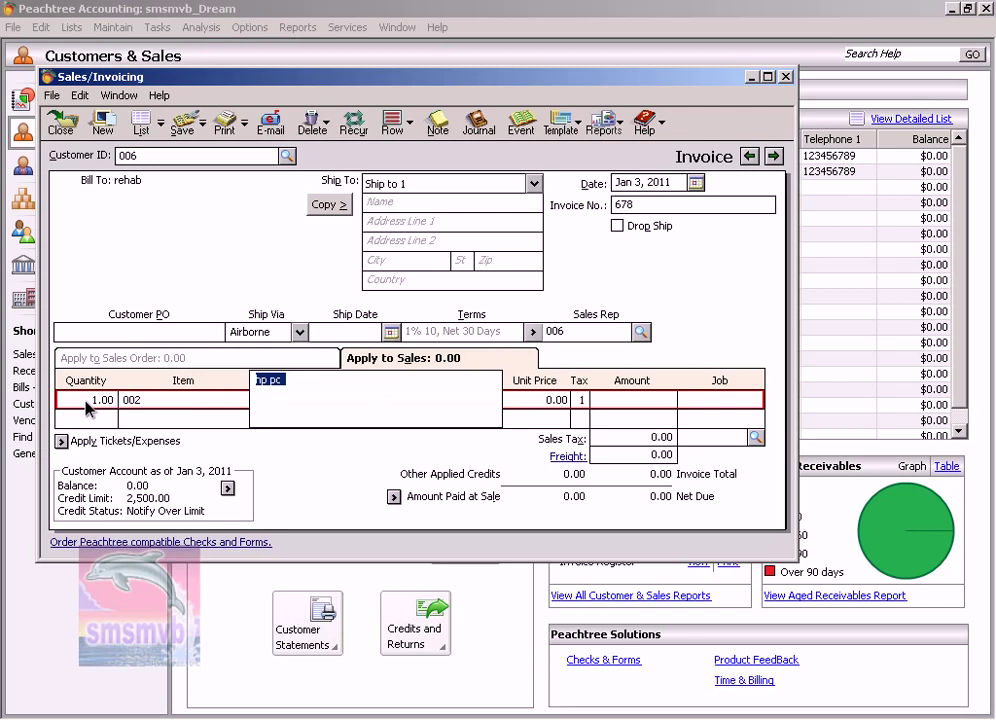
key(Tab)
text(1,2)
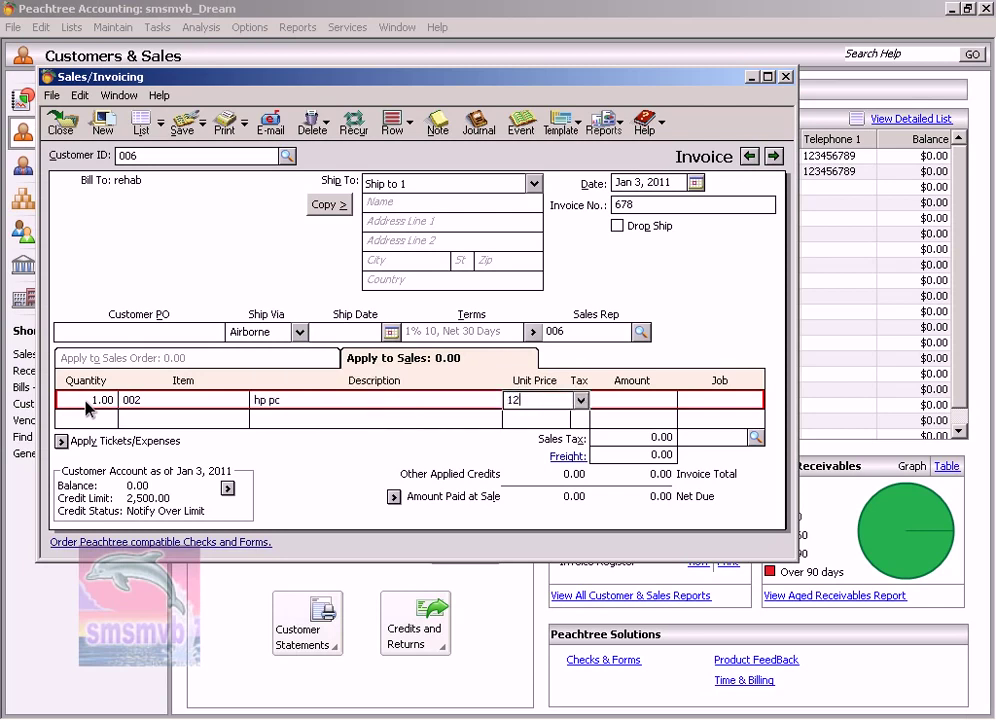
text(00)
key(Tab)
key(Tab)
key(Tab)
key(Tab)
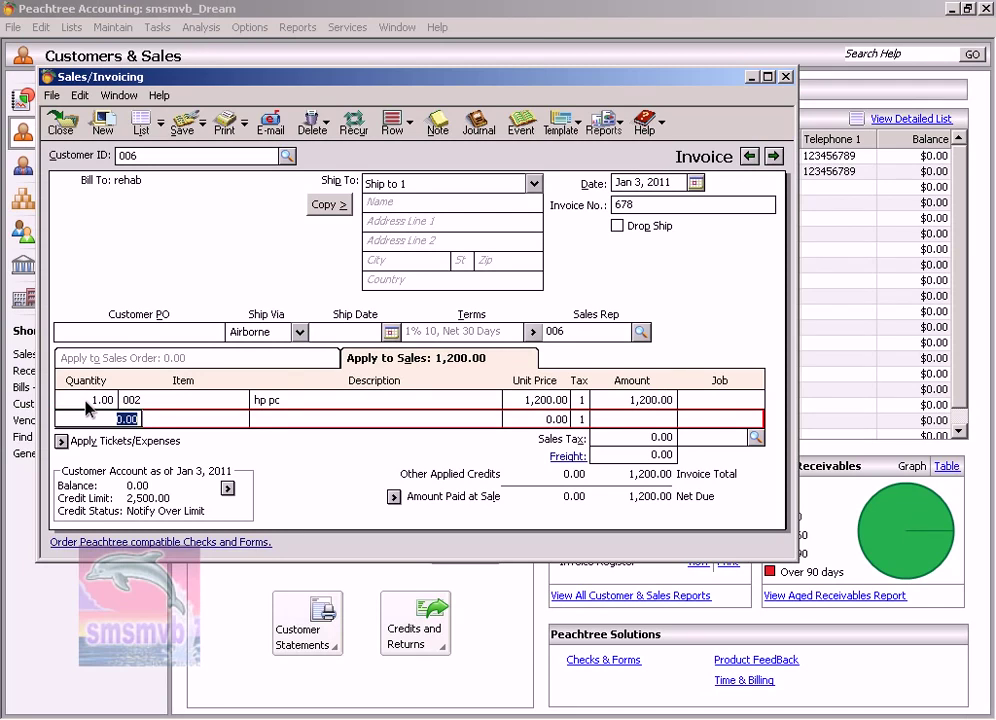
key(Tab)
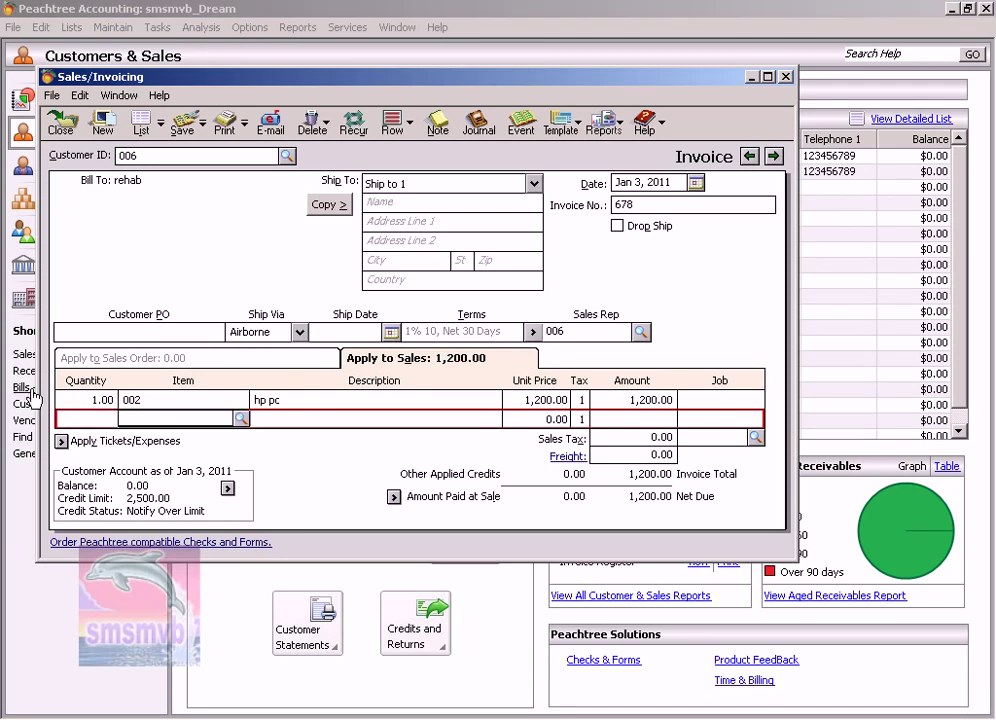
click(179, 127)
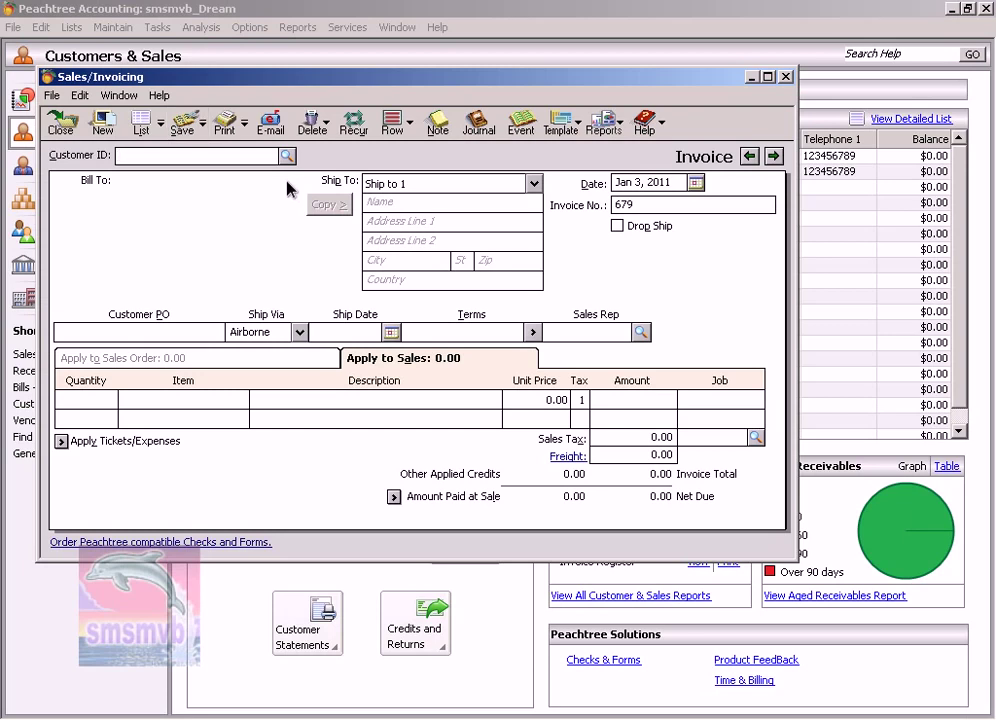
- Choose the seventh customer and the second sales representative in their lists for the new invoice
click(288, 157)
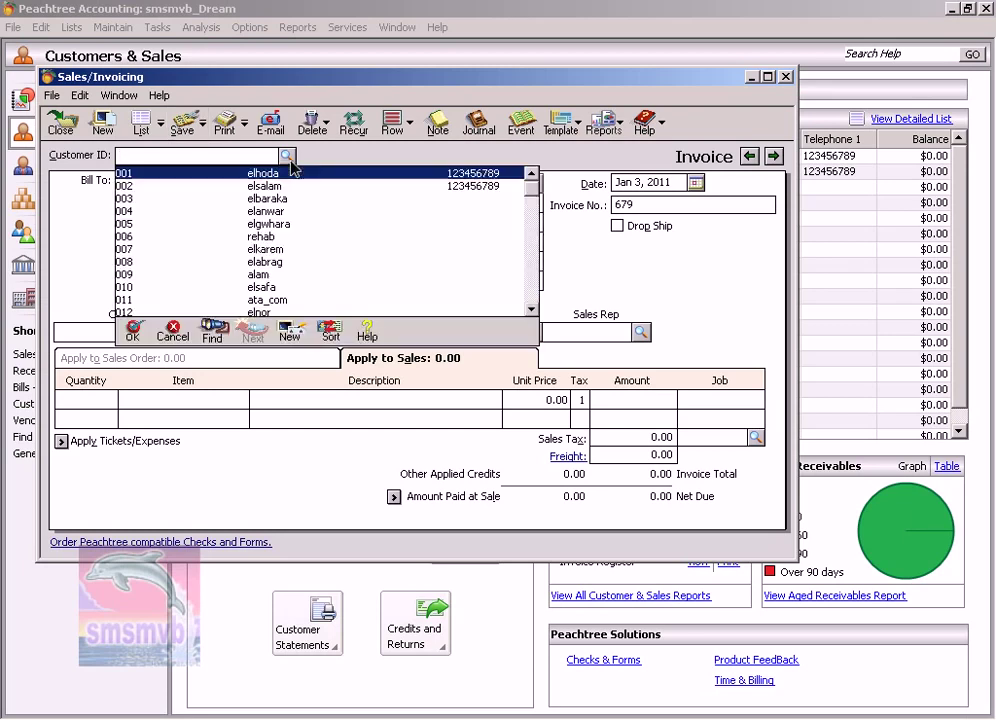
click(270, 250)
double_click(272, 257)
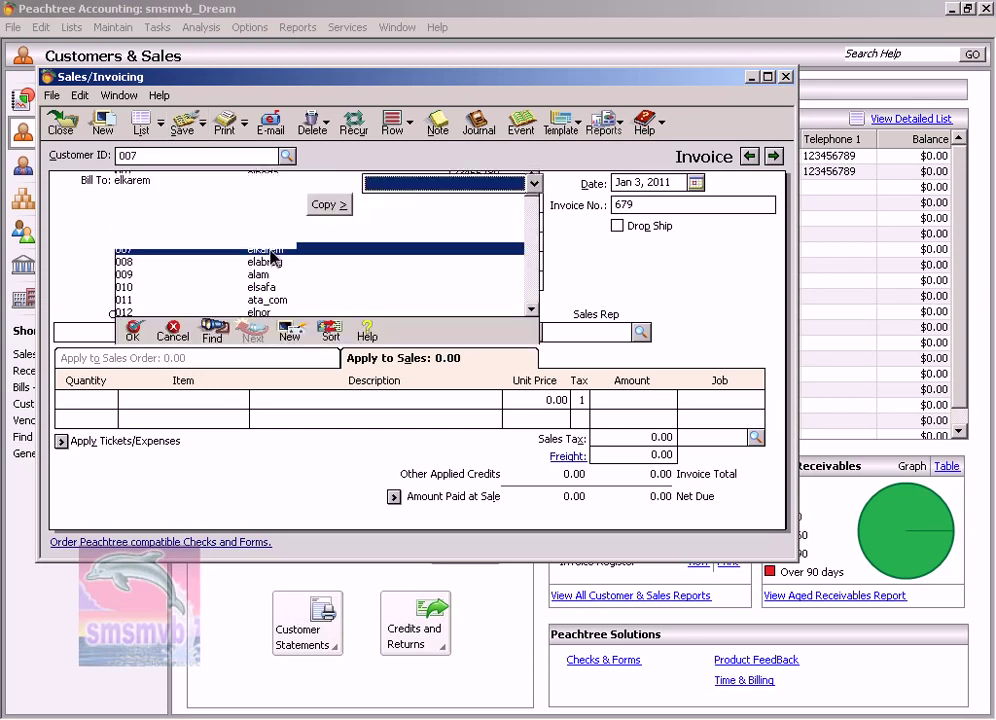
click(640, 331)
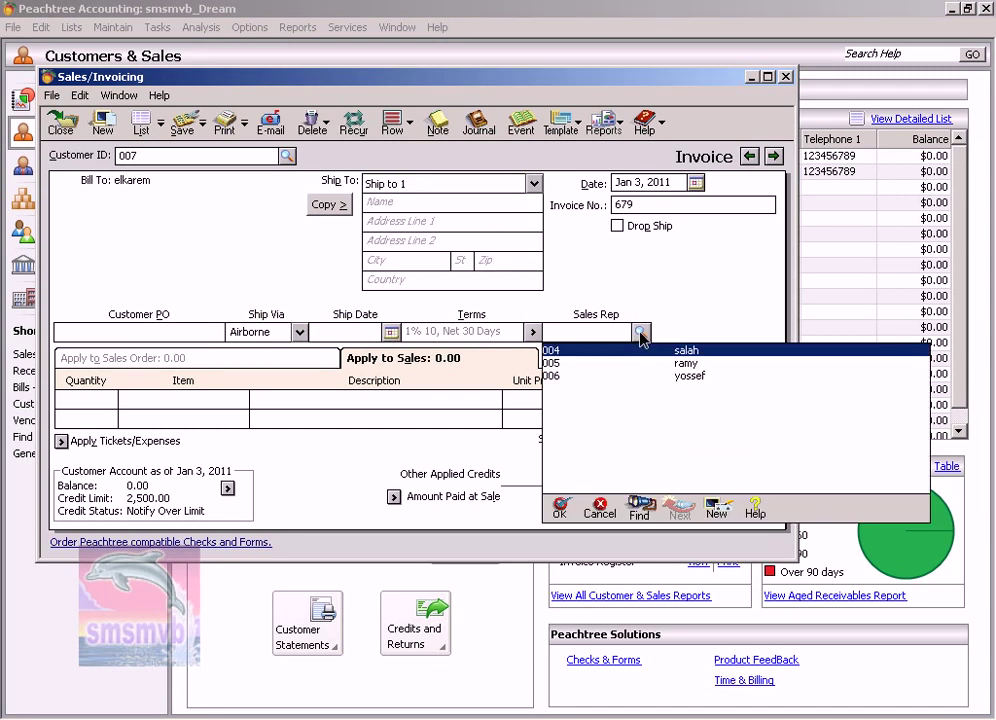
double_click(641, 366)
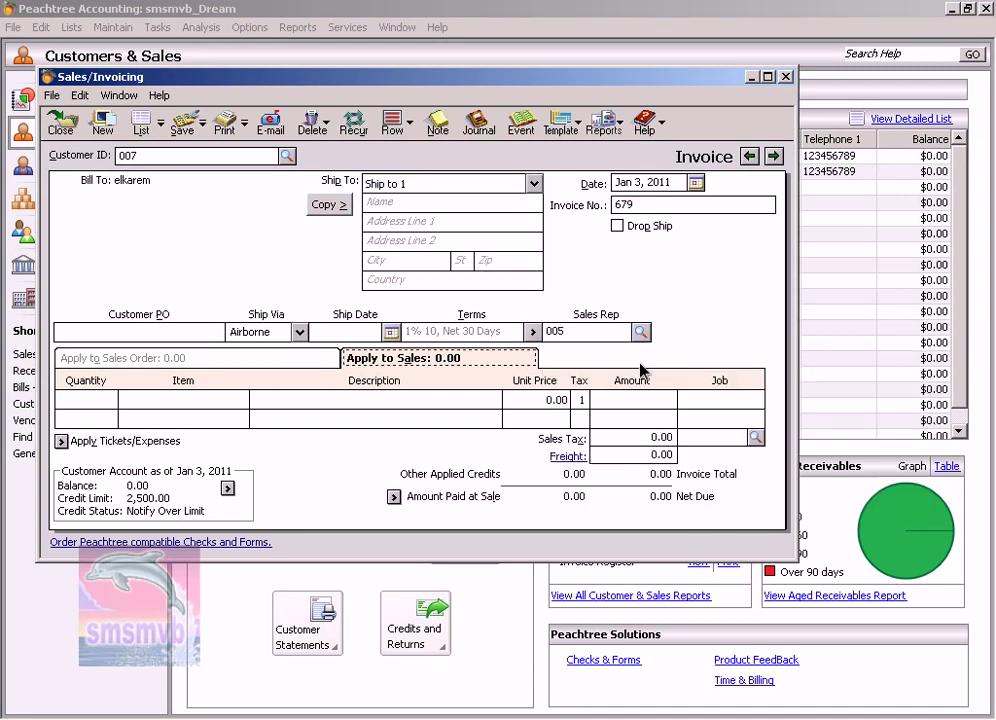
- Add a line for 1 unit of item 001, dell pc, at a unit price of 1,500 to the seventh customer's invoice
click(95, 399)
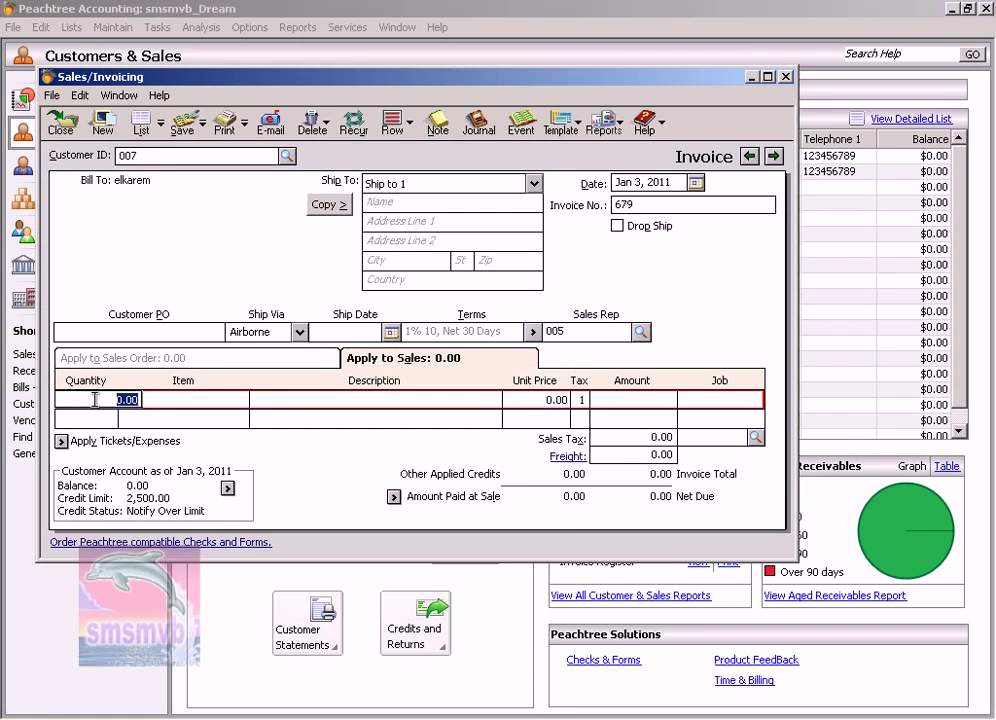
text(1)
key(Tab)
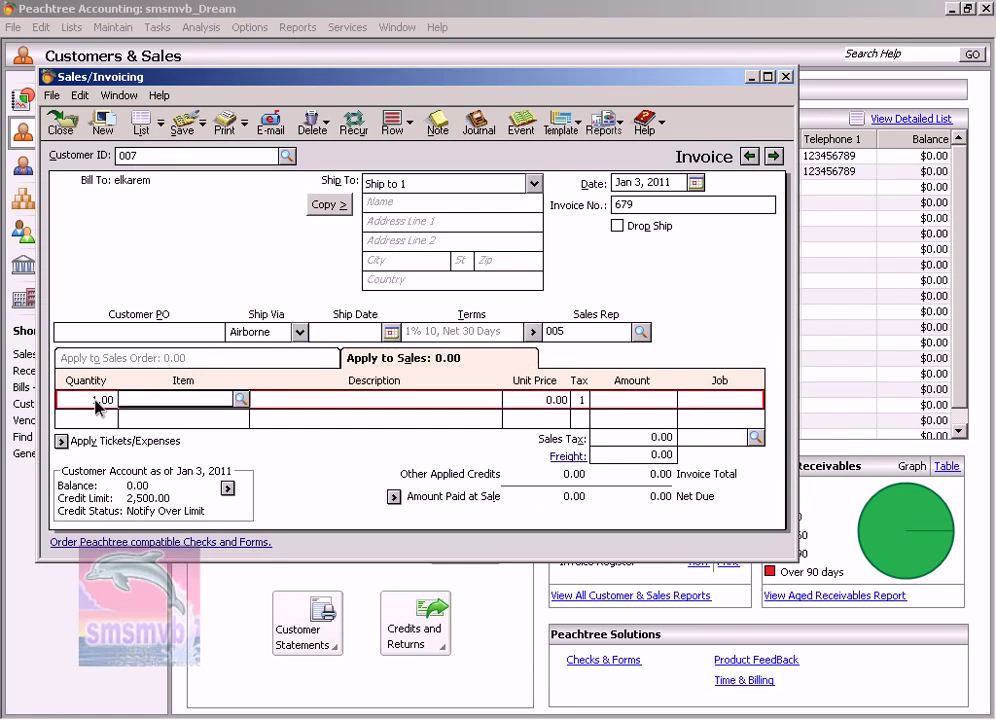
text(001)
key(Tab)
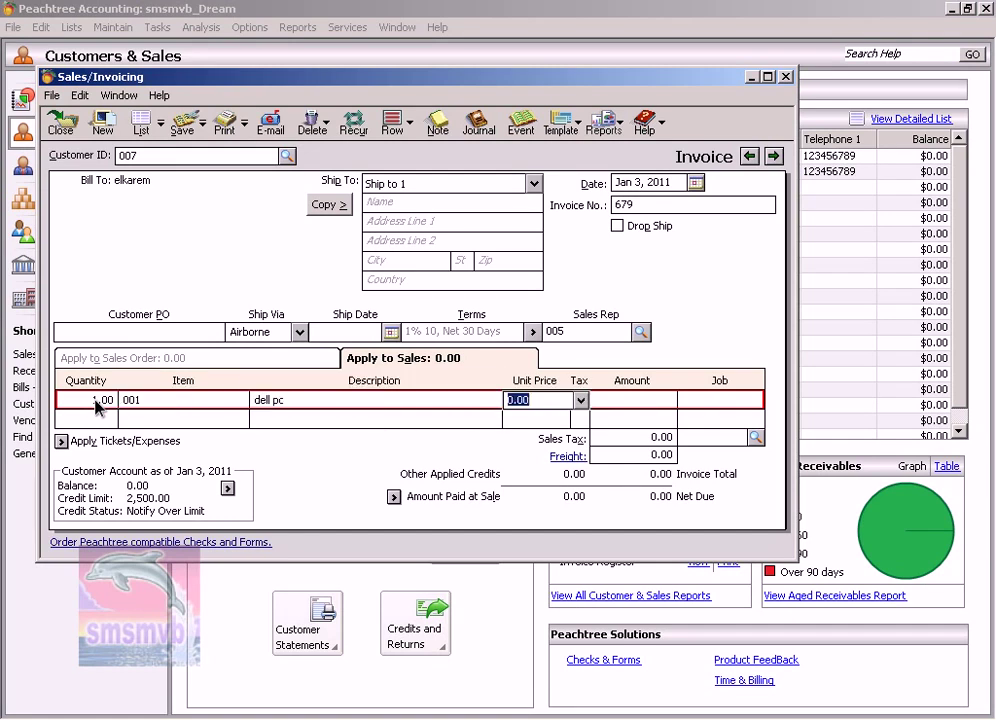
text(1,500)
key(Tab)
key(Tab)
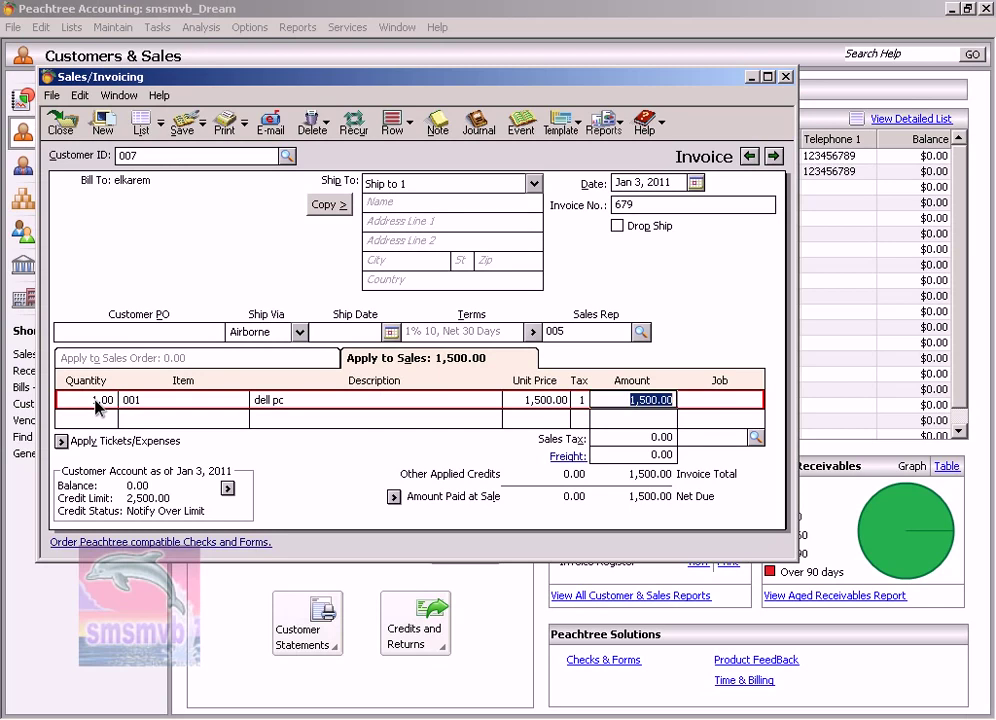
key(Tab)
key(Tab)
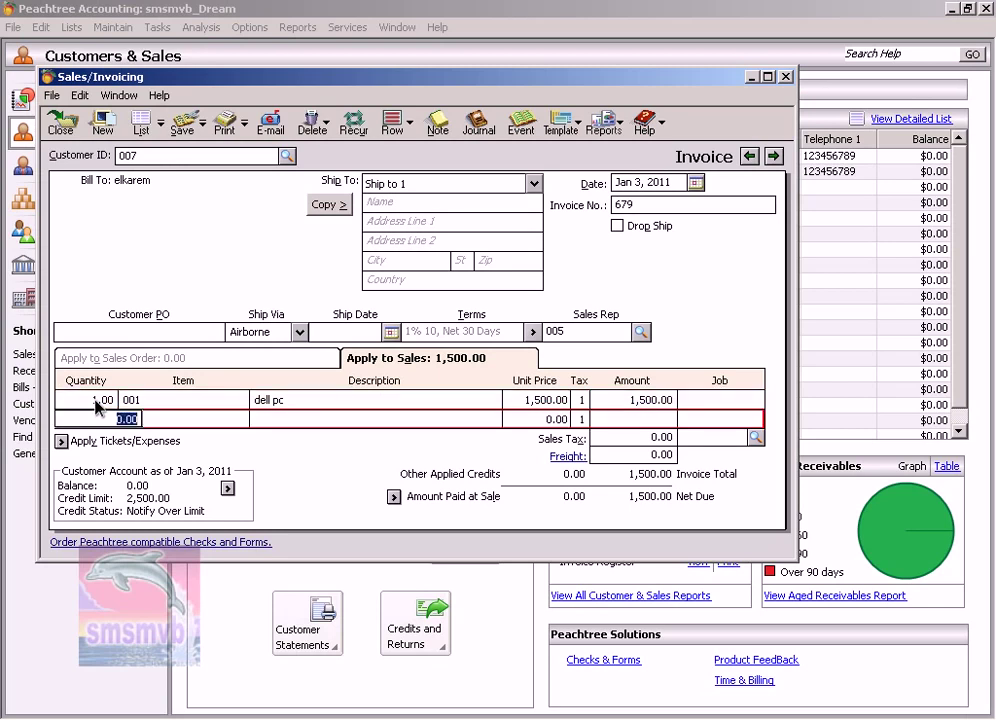
- Apply sales tax code 01 to the seventh customer's invoice and save it
key(Tab)
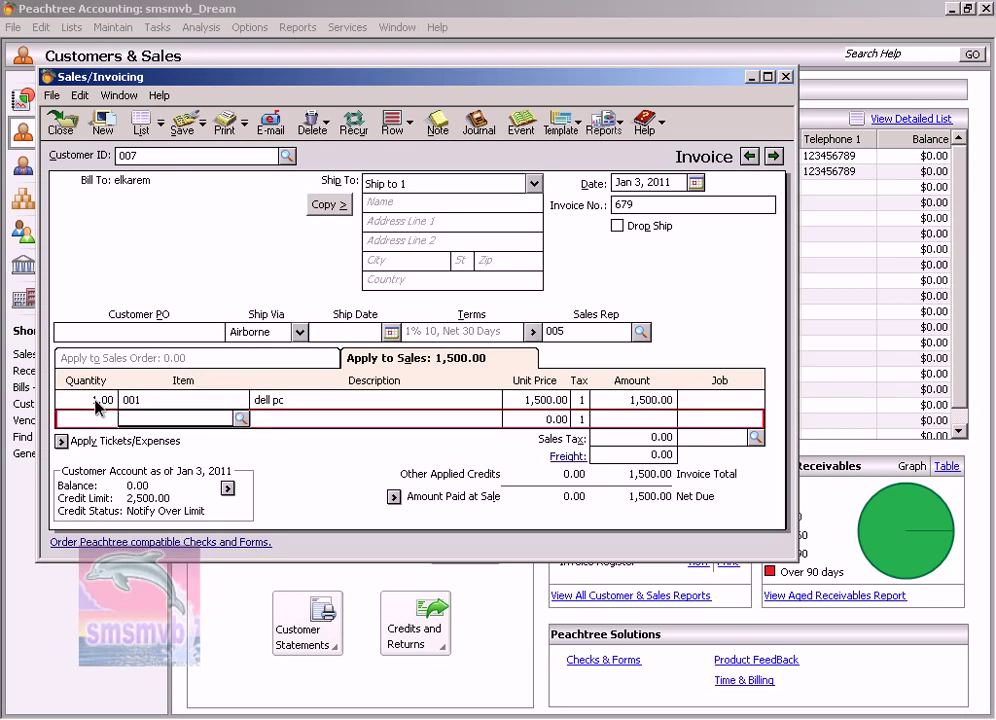
click(756, 437)
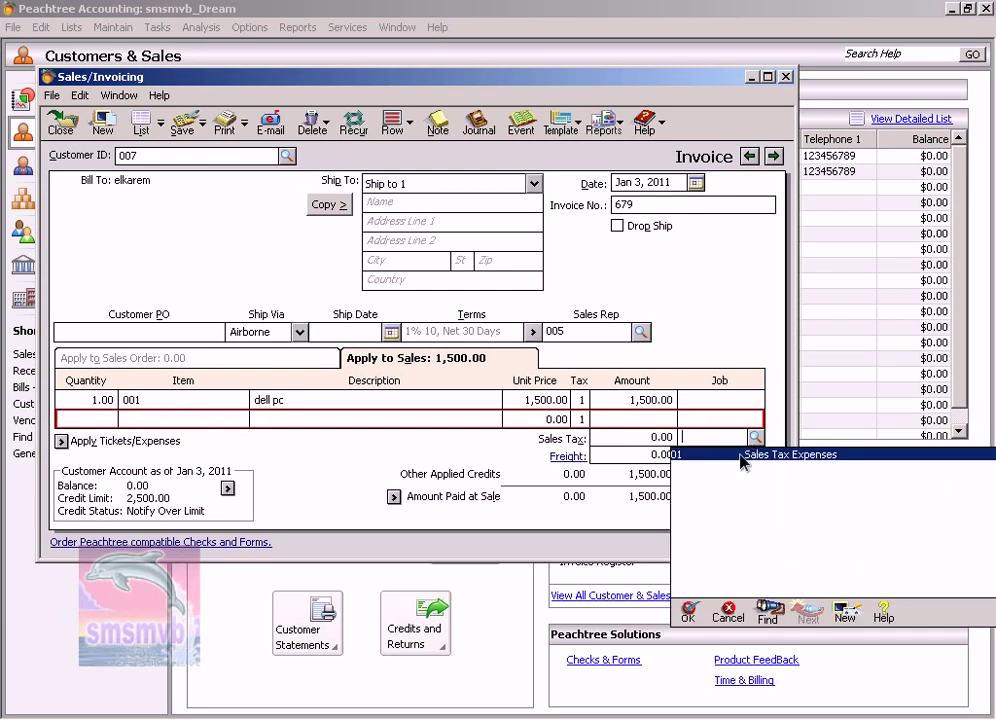
double_click(742, 456)
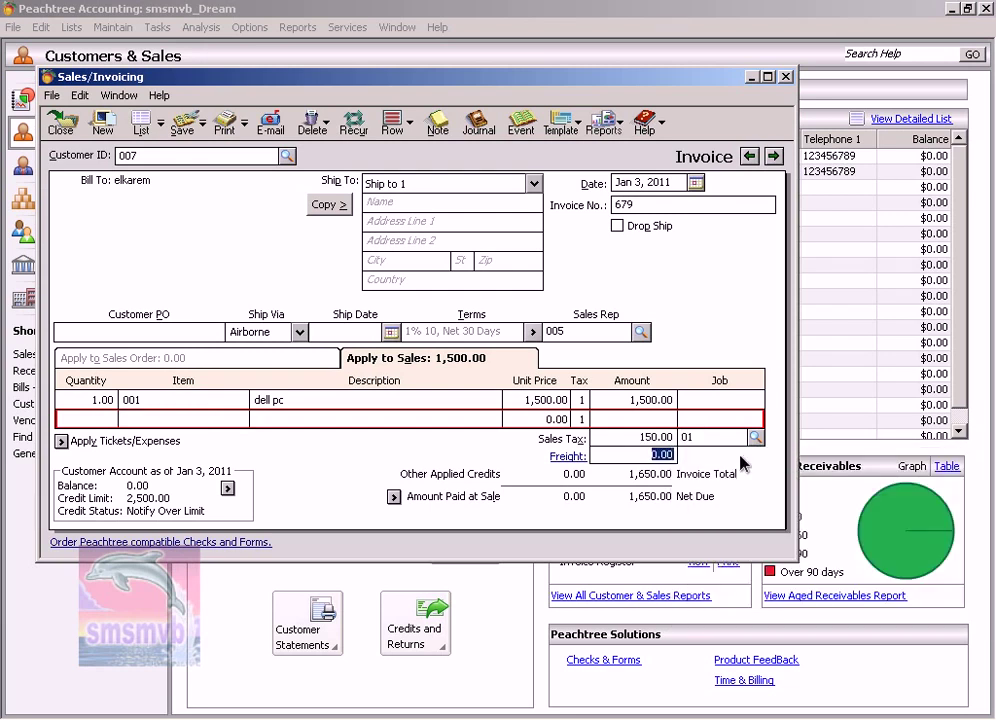
click(184, 130)
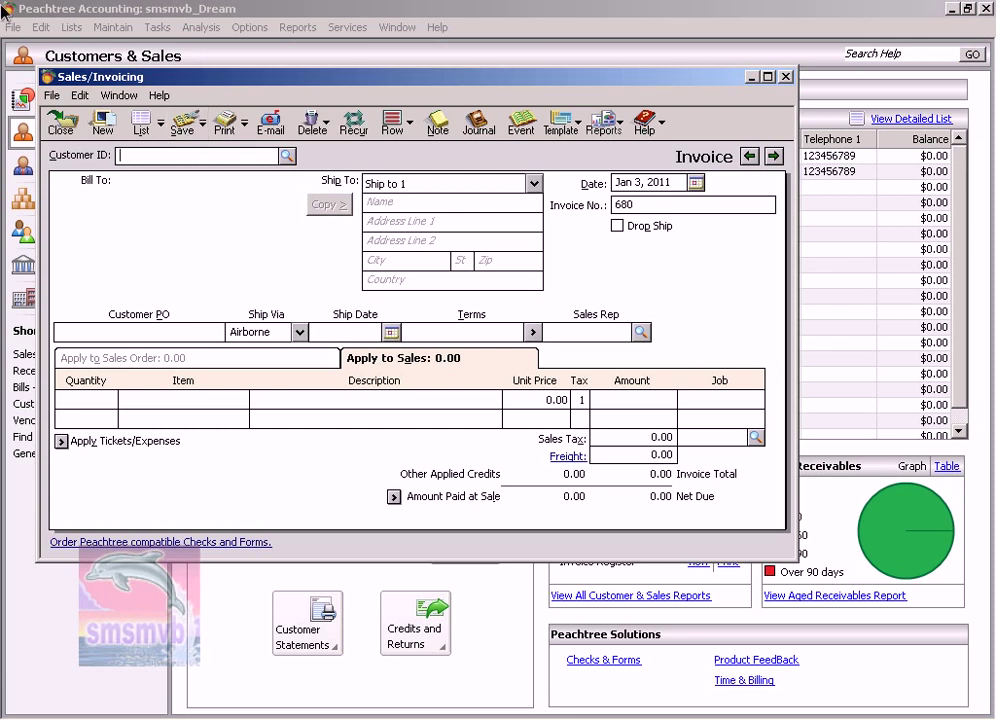
- Choose the eighth customer in the list for the new invoice and set the invoice date to Jan 5, 2011
click(287, 155)
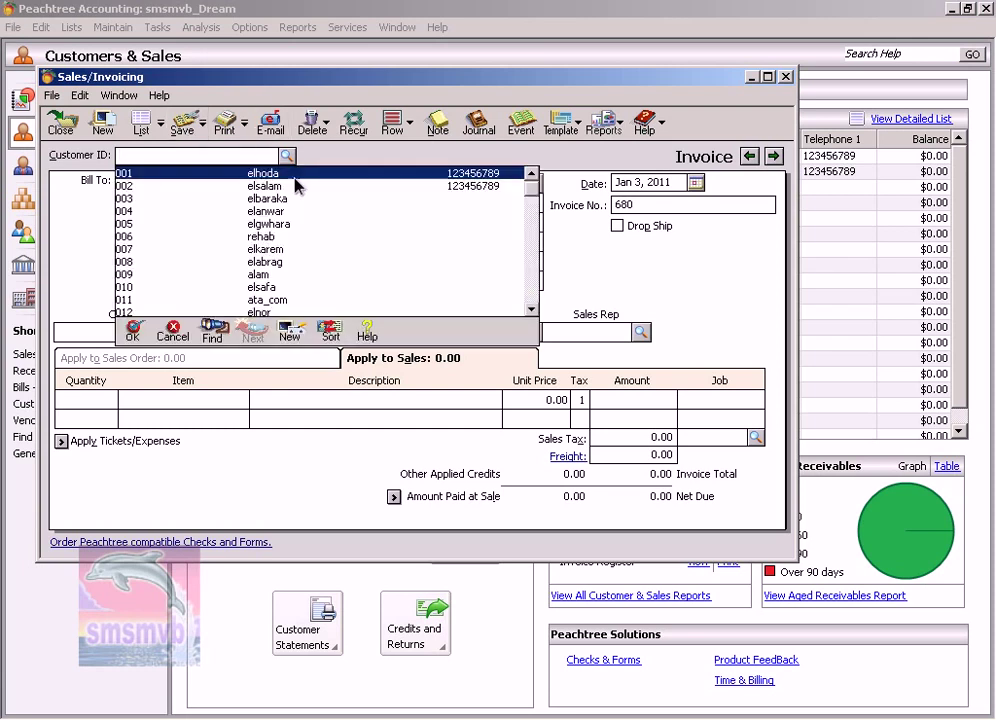
double_click(266, 262)
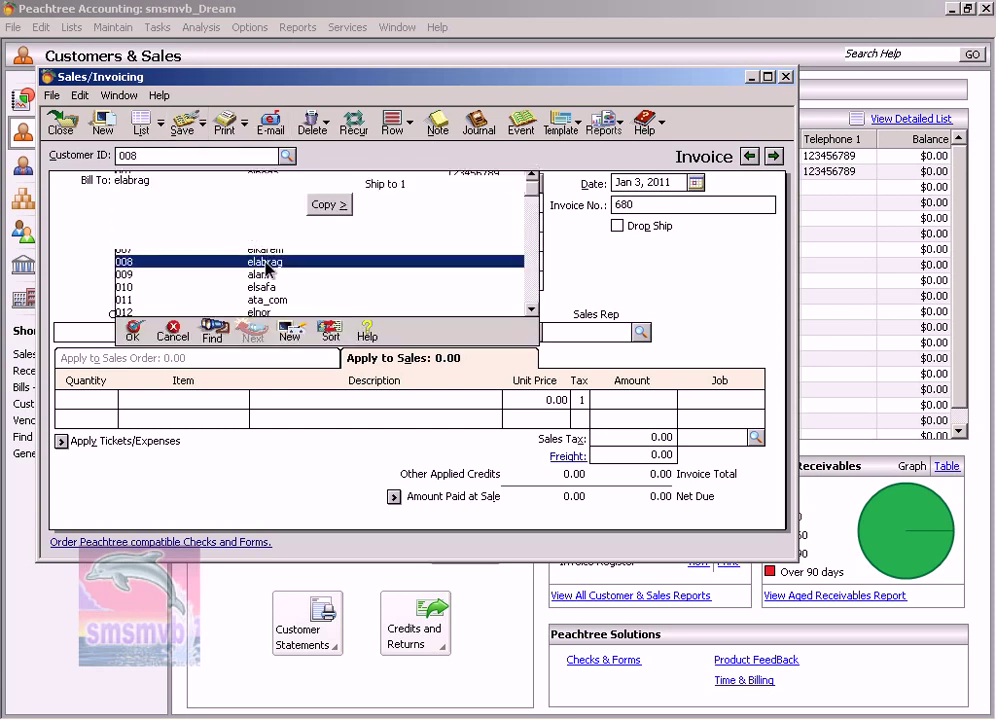
click(696, 184)
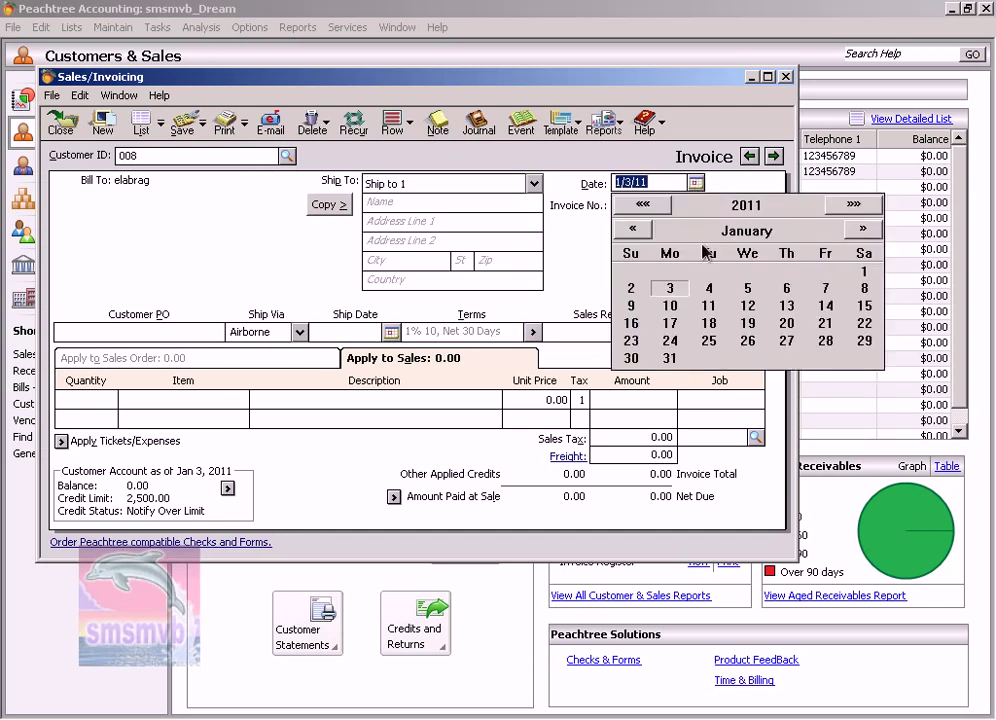
click(748, 289)
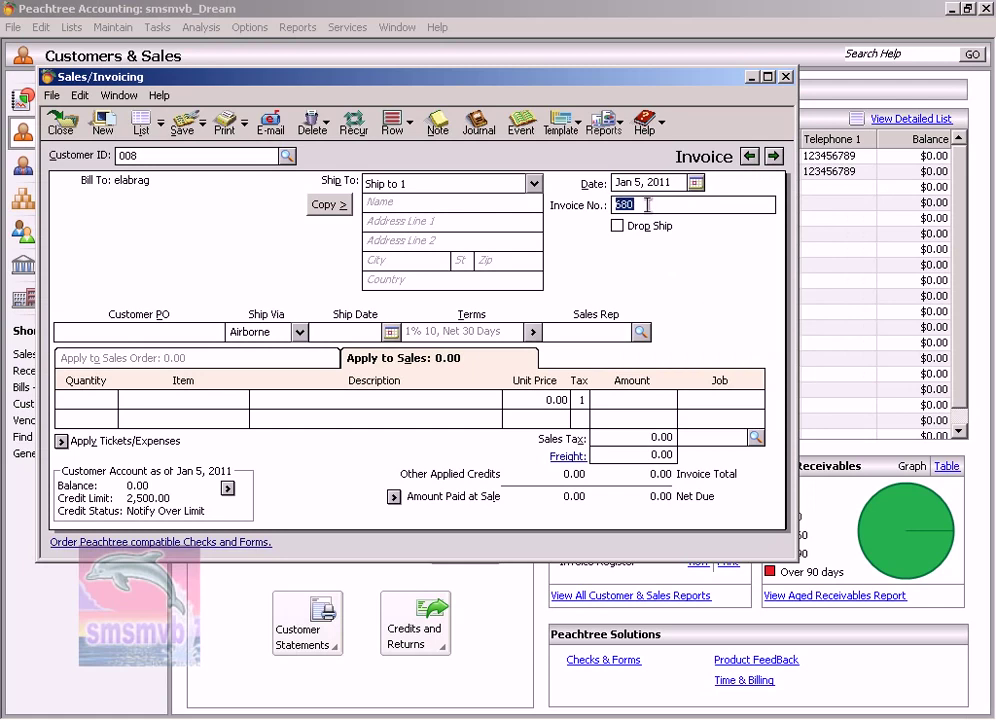
- Assign the second sales representative in the list to the eighth customer's invoice
key(Tab)
key(Tab)
key(Tab)
key(Tab)
key(Tab)
click(641, 331)
double_click(636, 364)
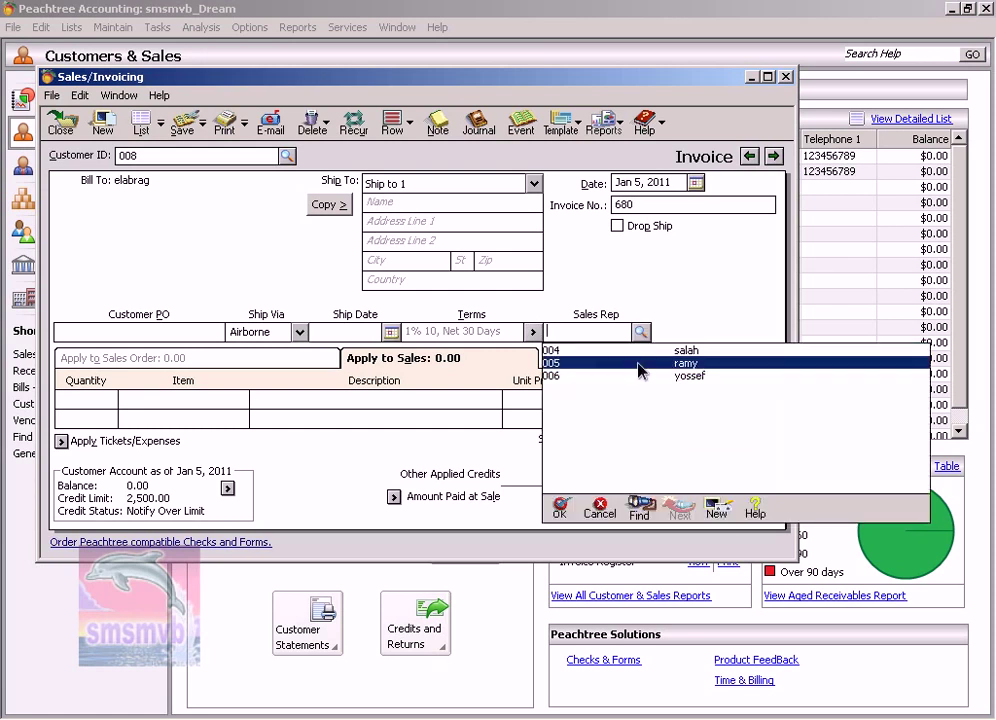
- Add a line for 3 units of item 001, dell pc, at a unit price of 1,500 to the eighth customer's invoice
click(107, 399)
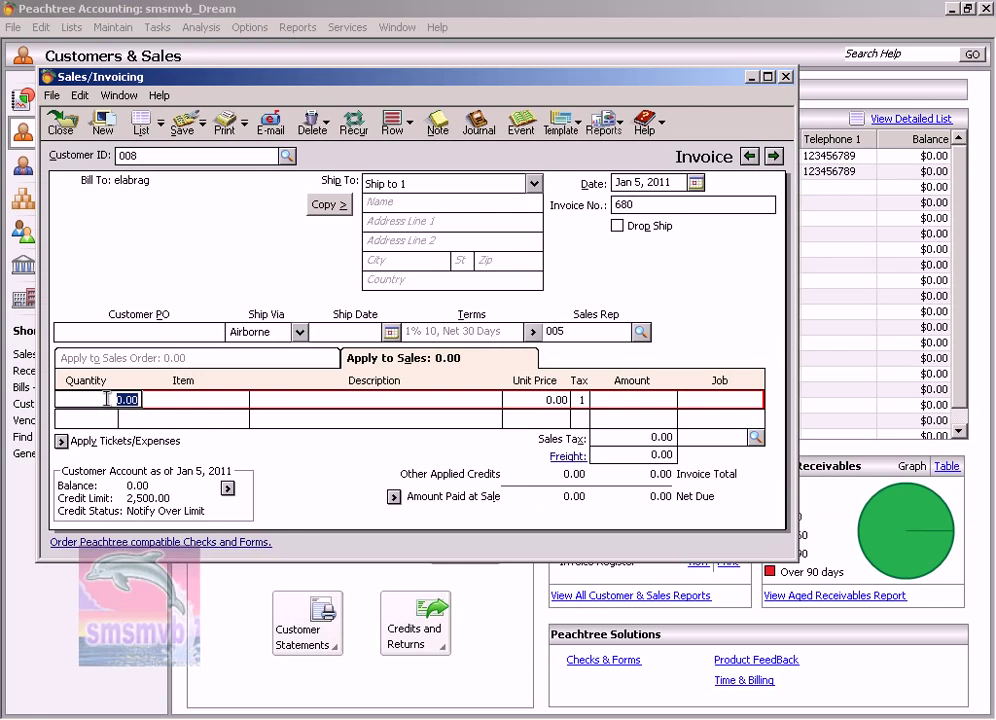
text(3)
key(Tab)
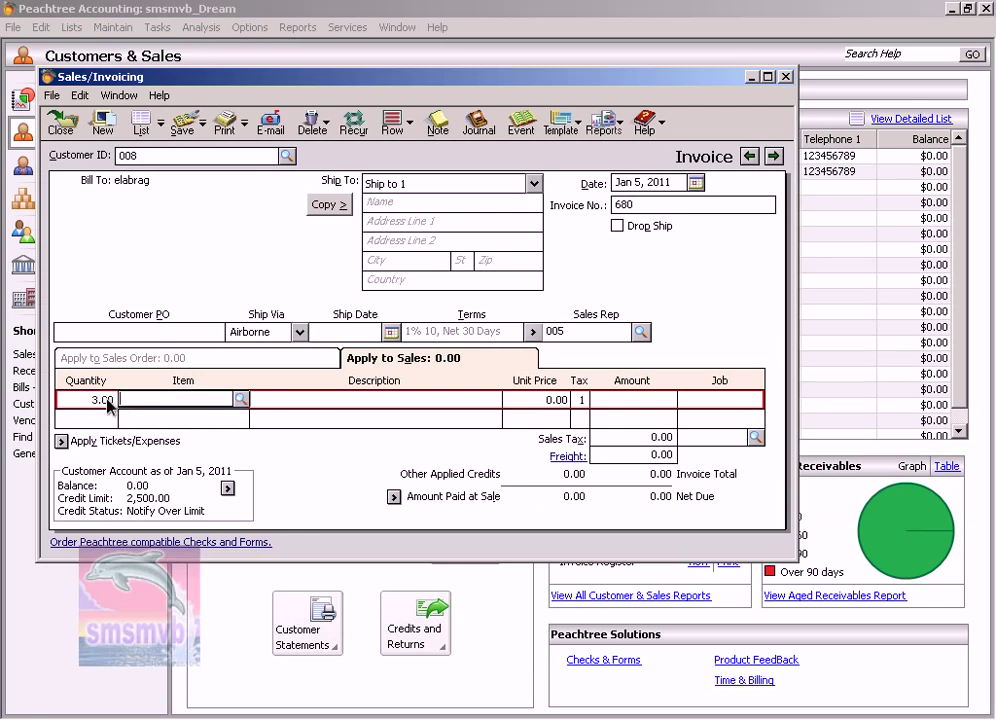
text(001)
key(Tab)
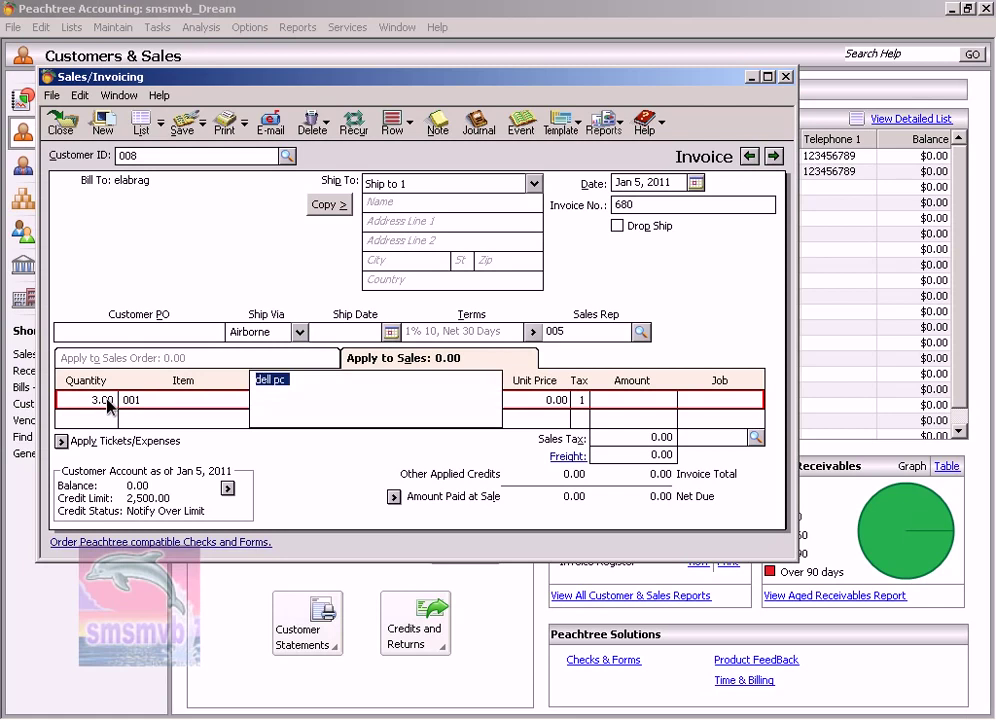
key(Tab)
text(1500)
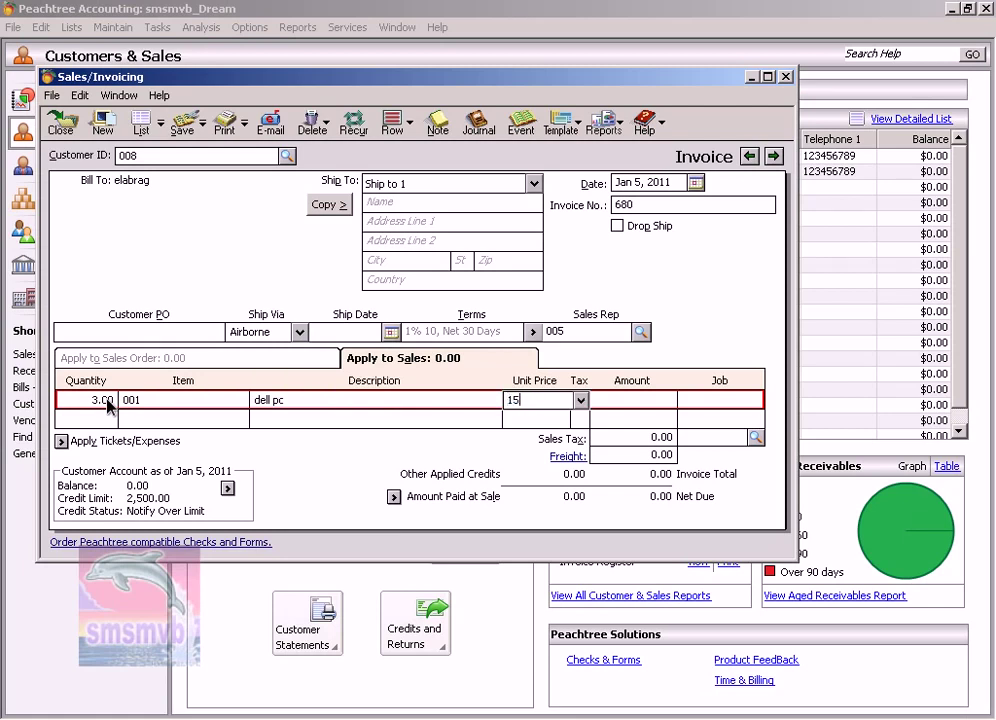
key(Tab)
key(Tab)
key(Tab)
key(Tab)
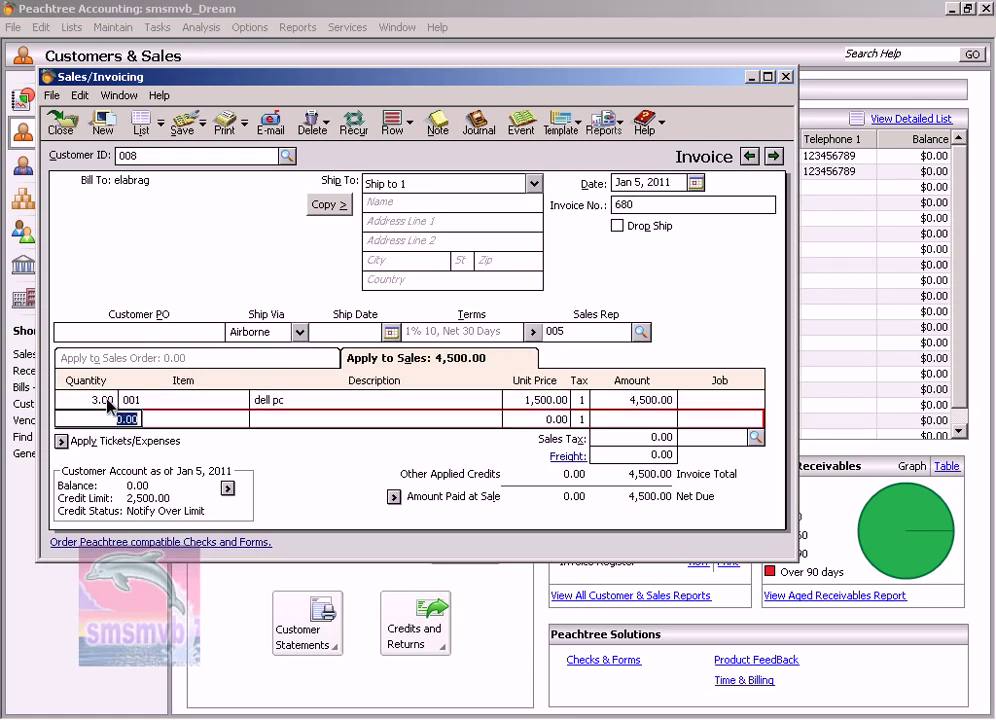
- Add a second line for 10 units of item 004, hp printer, at a unit price of 300 to the eighth customer's invoice
text(10)
key(Tab)
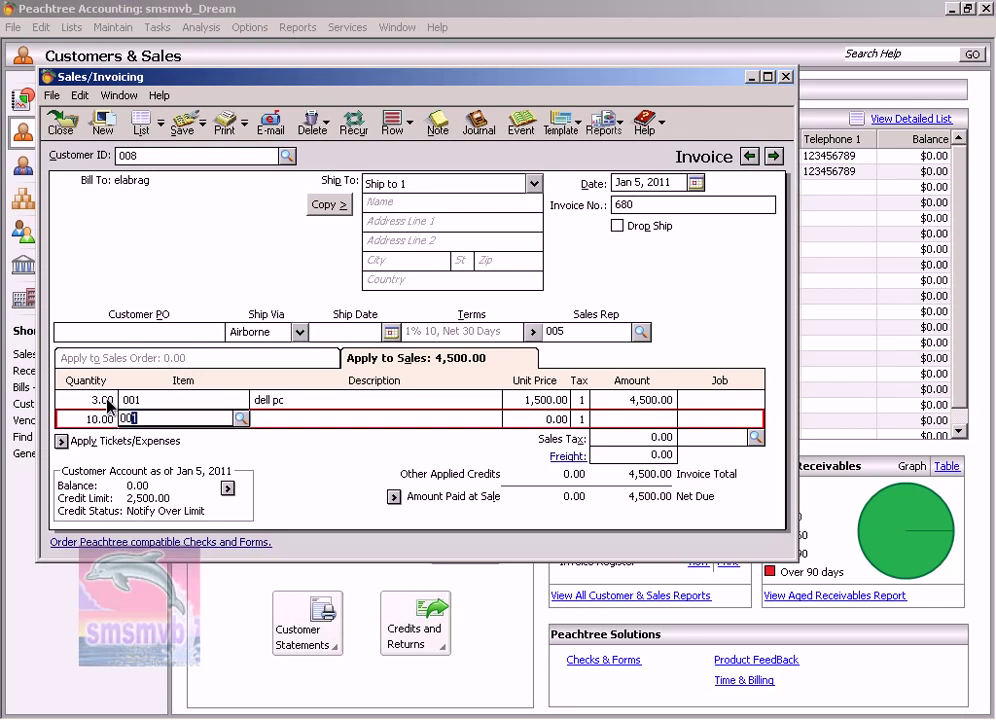
text(004)
key(Tab)
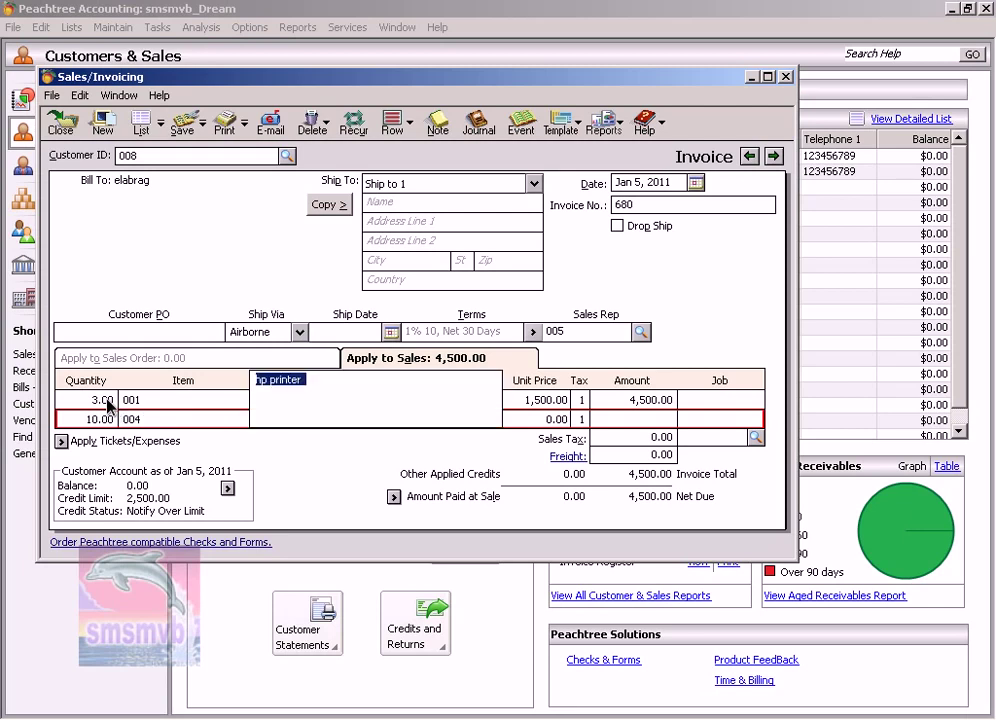
key(Tab)
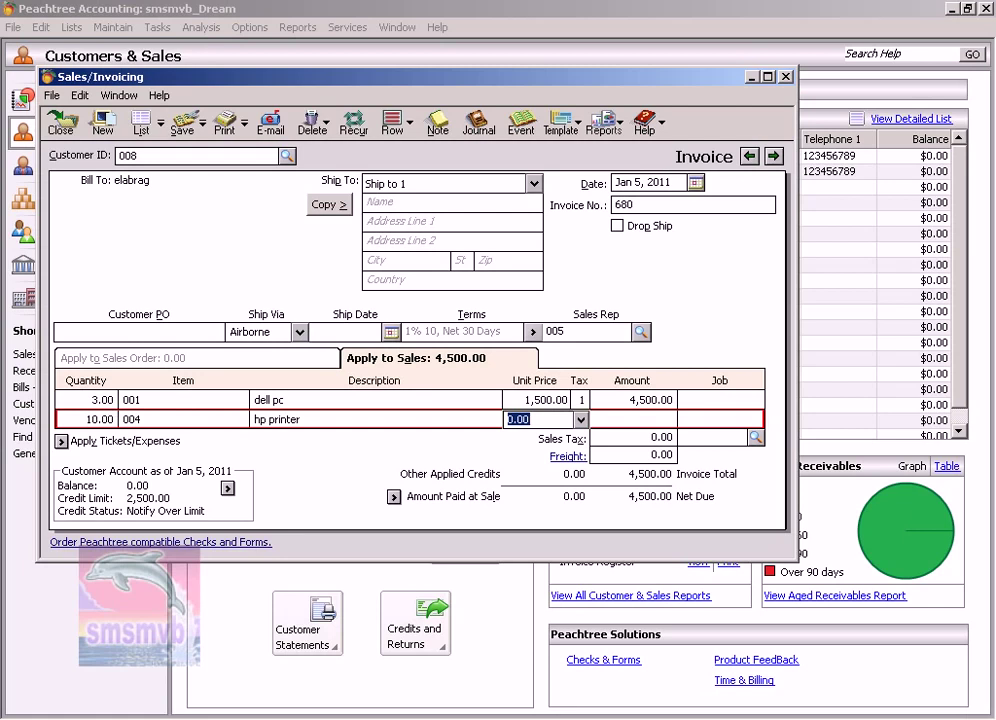
text(300)
key(Tab)
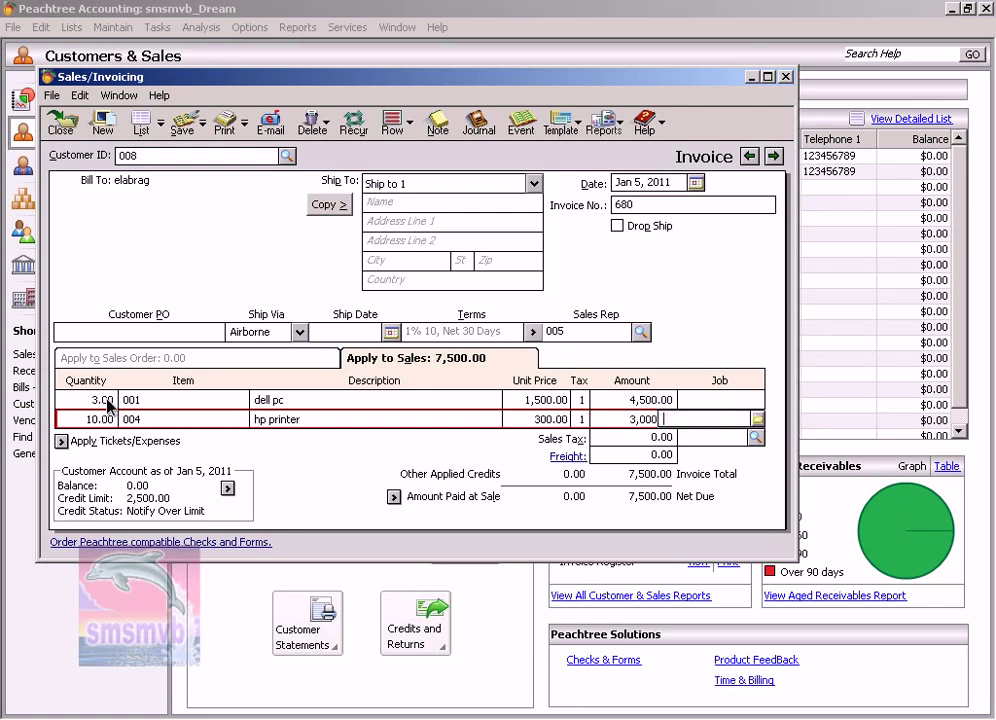
key(Tab)
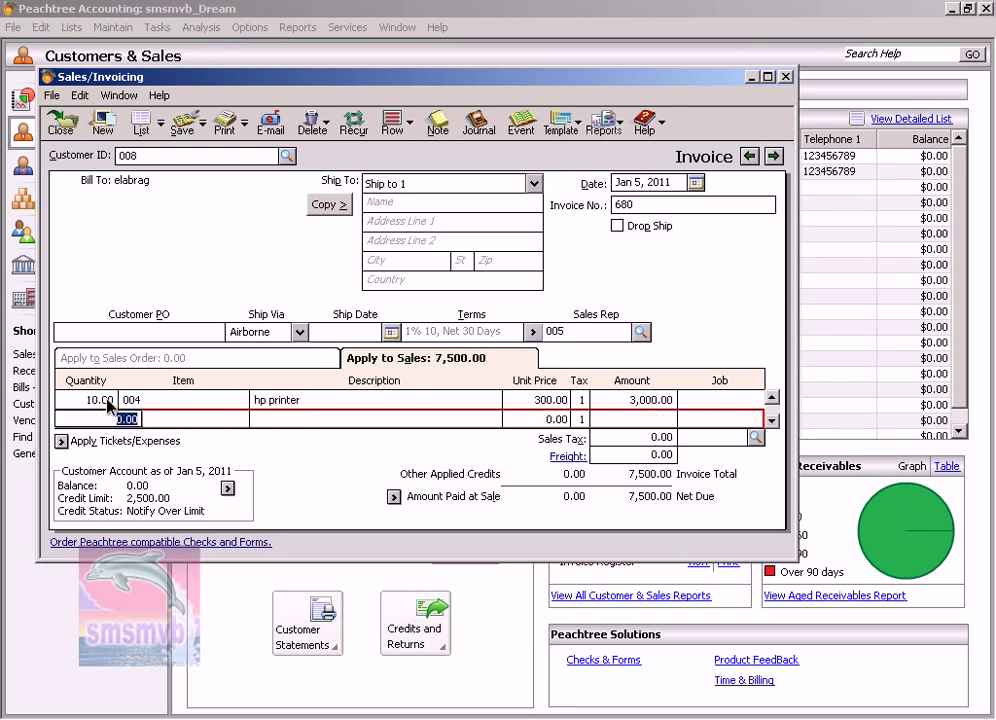
key(Tab)
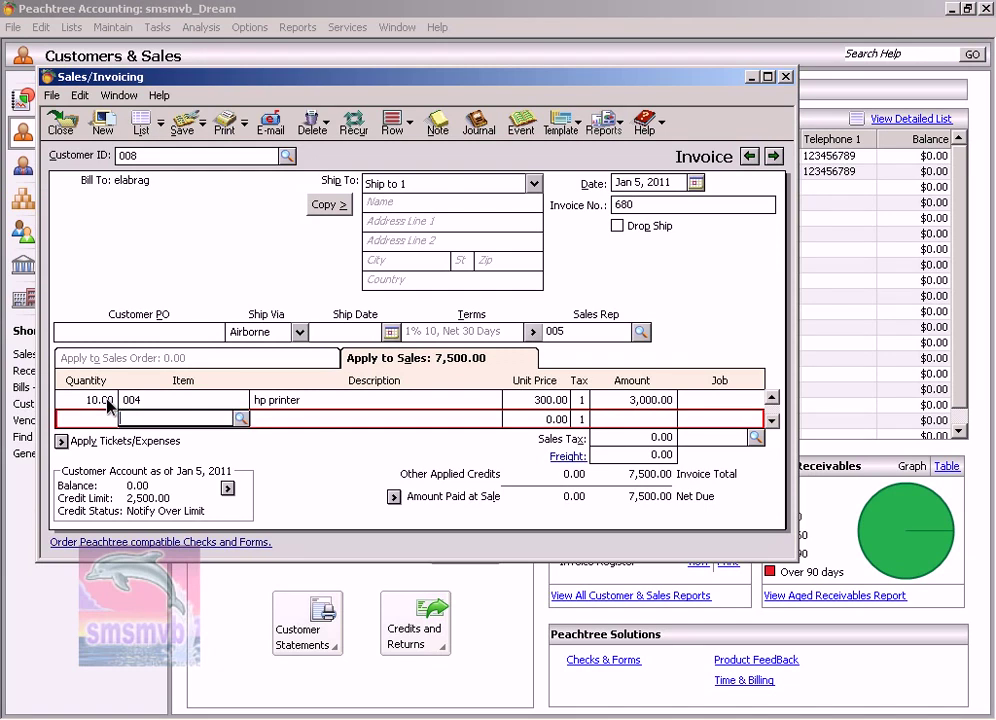
- Apply sales tax code 01 and save the eighth customer's invoice, accepting that it exceeds the credit limit
click(756, 437)
double_click(758, 453)
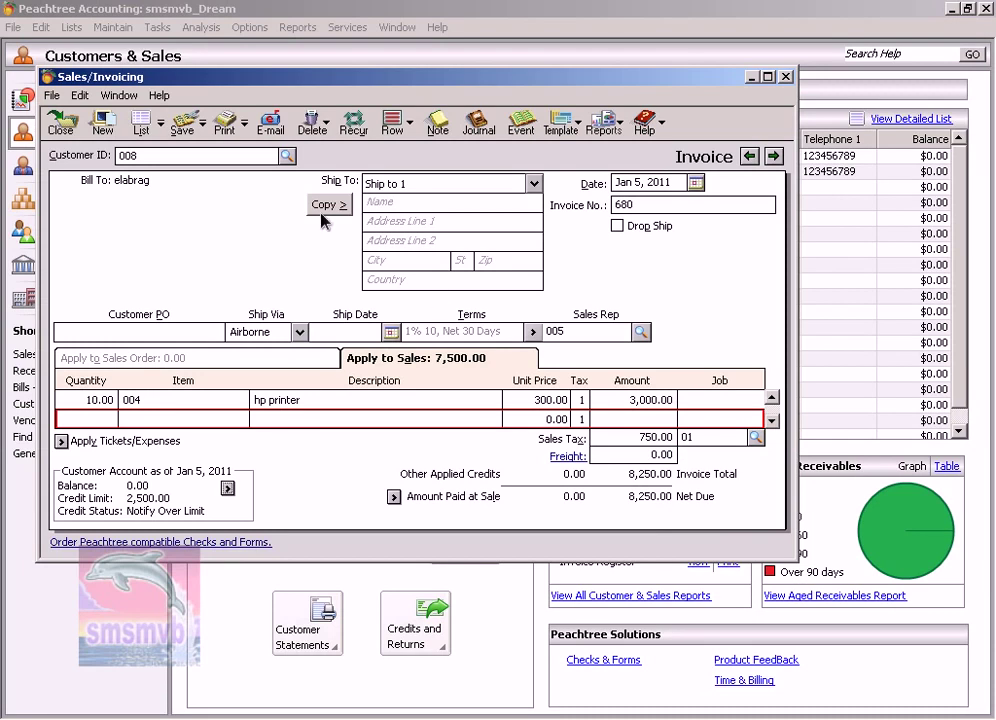
click(183, 123)
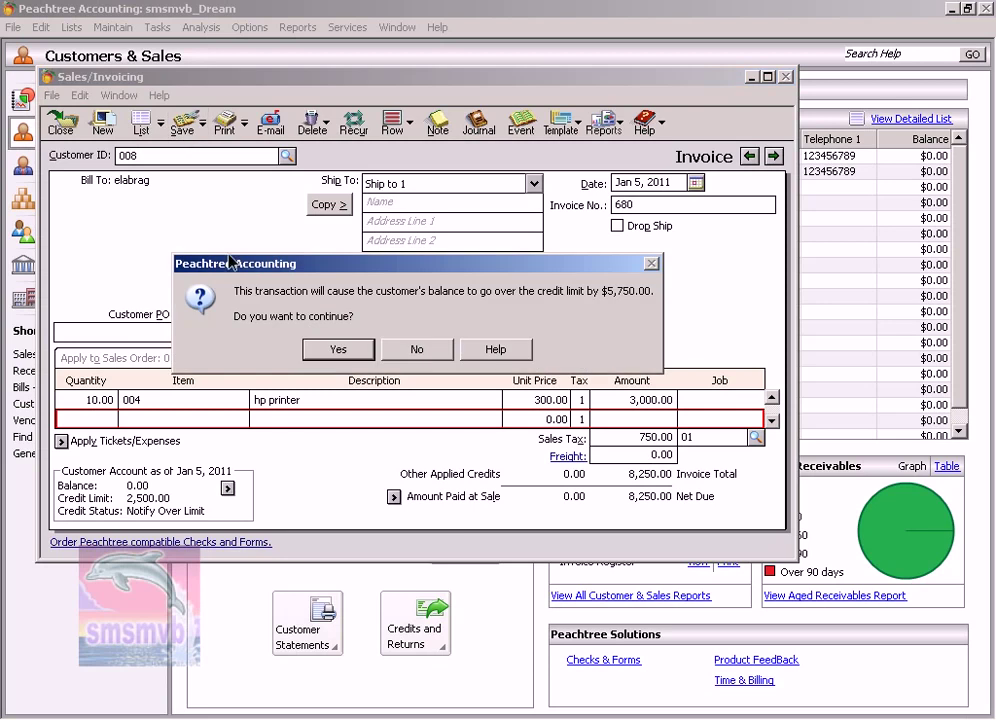
click(338, 349)
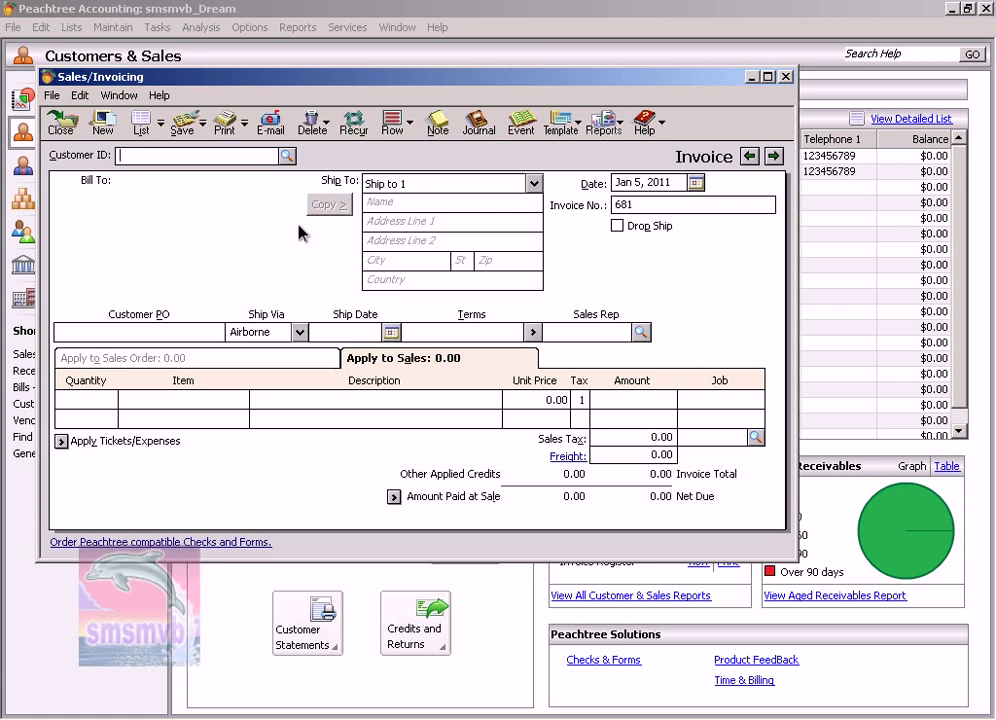
- Choose the ninth customer in the list for the new invoice and set the invoice number to 1421
click(287, 156)
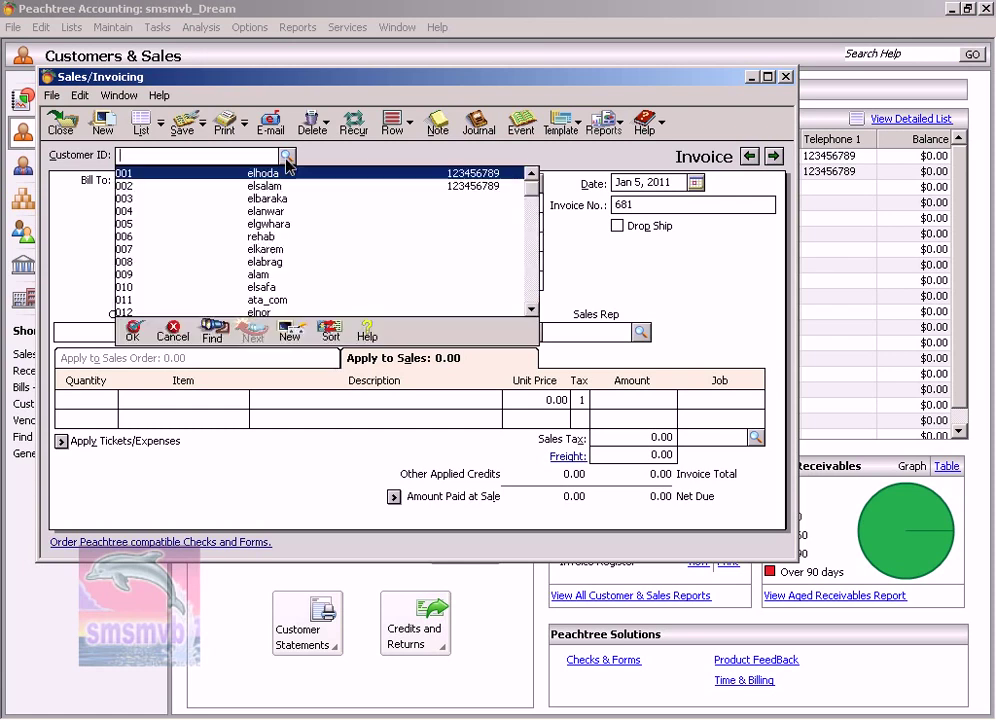
double_click(268, 274)
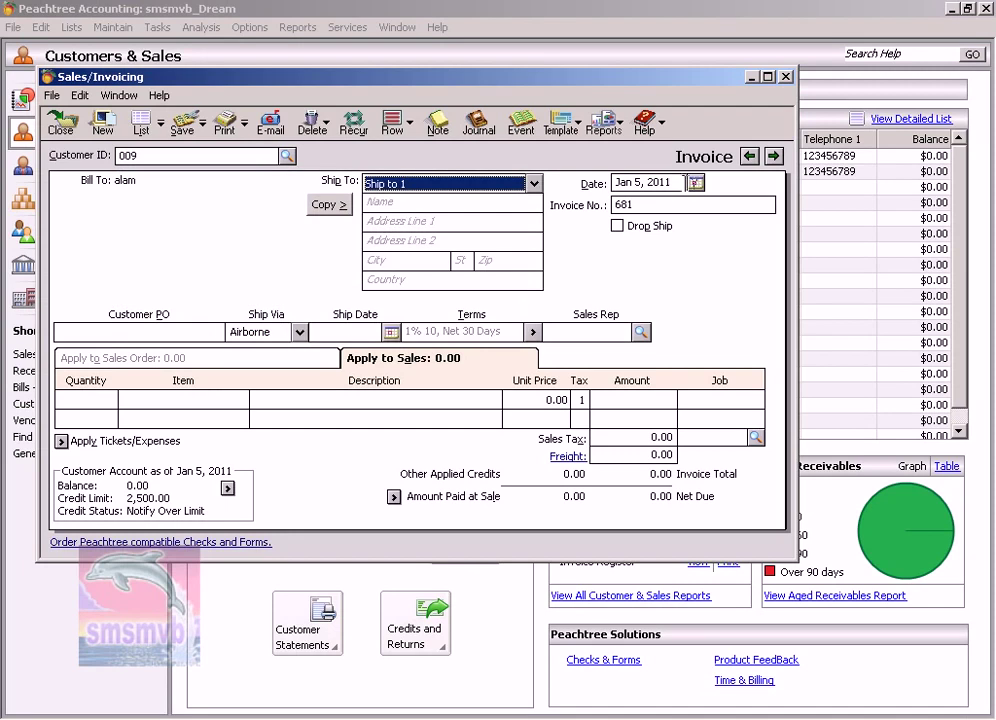
click(671, 207)
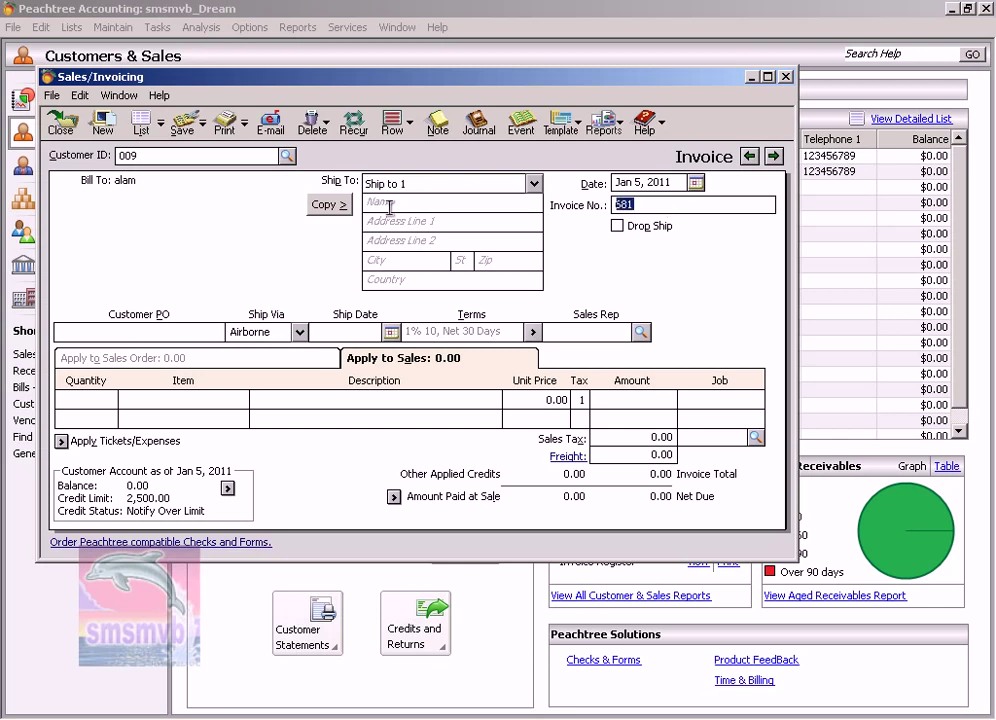
text(1421)
- Assign the first sales representative in the list to the ninth customer's invoice
key(Tab)
key(Tab)
key(Tab)
key(Tab)
key(Tab)
click(640, 331)
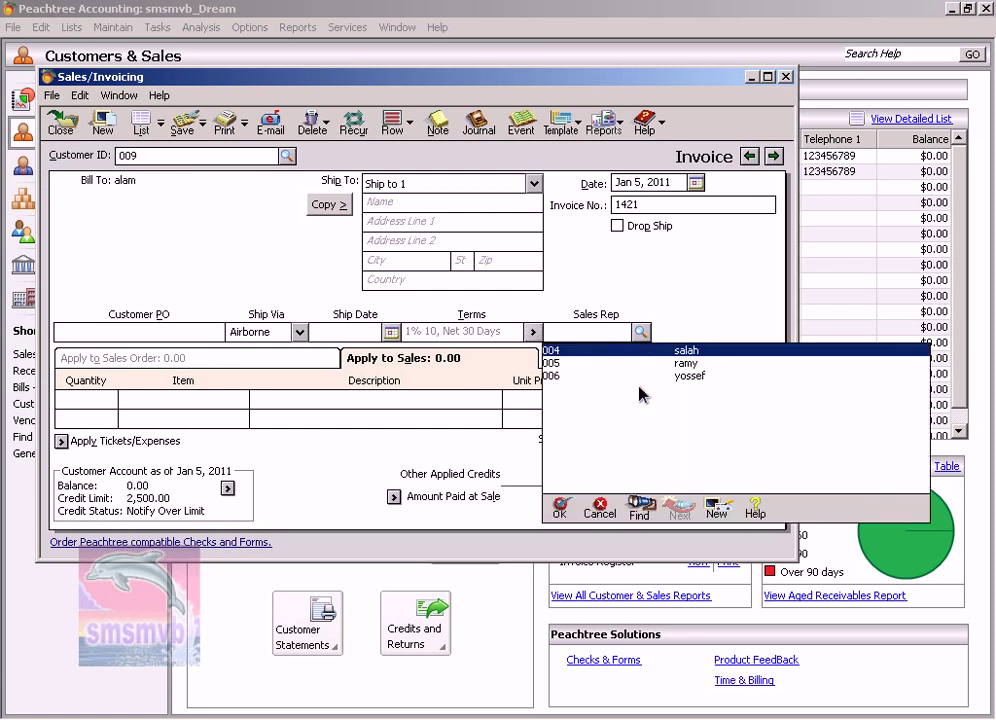
double_click(651, 352)
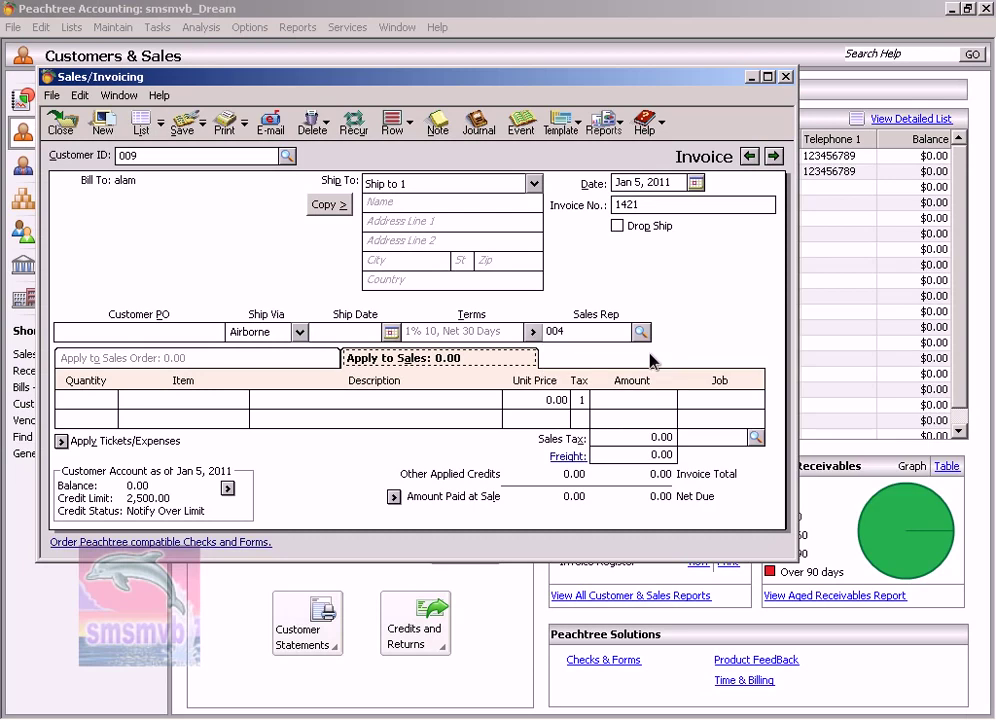
- Add a line for 10 units of item 002, hp pc, at a unit price of 1200 to the ninth customer's invoice
click(61, 400)
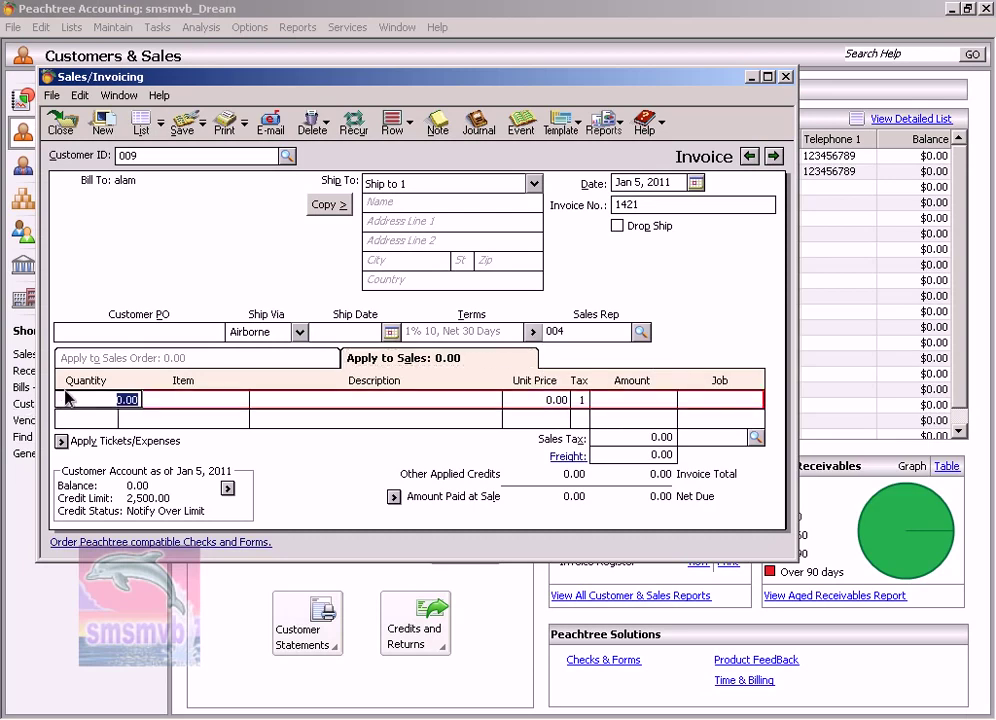
text(10)
key(Tab)
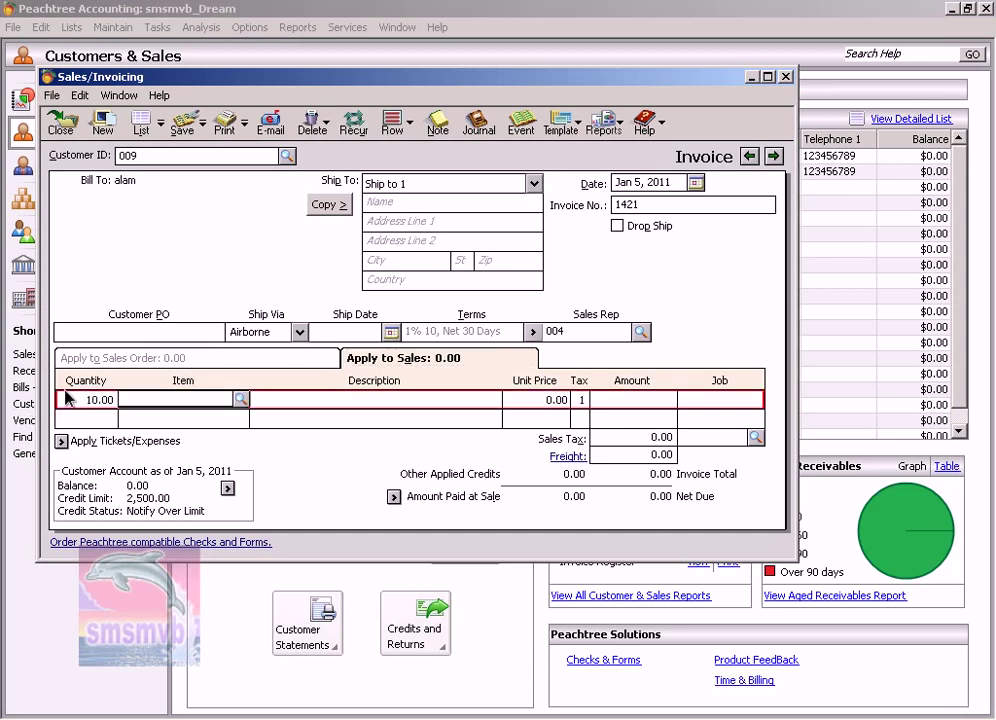
text(002)
key(Tab)
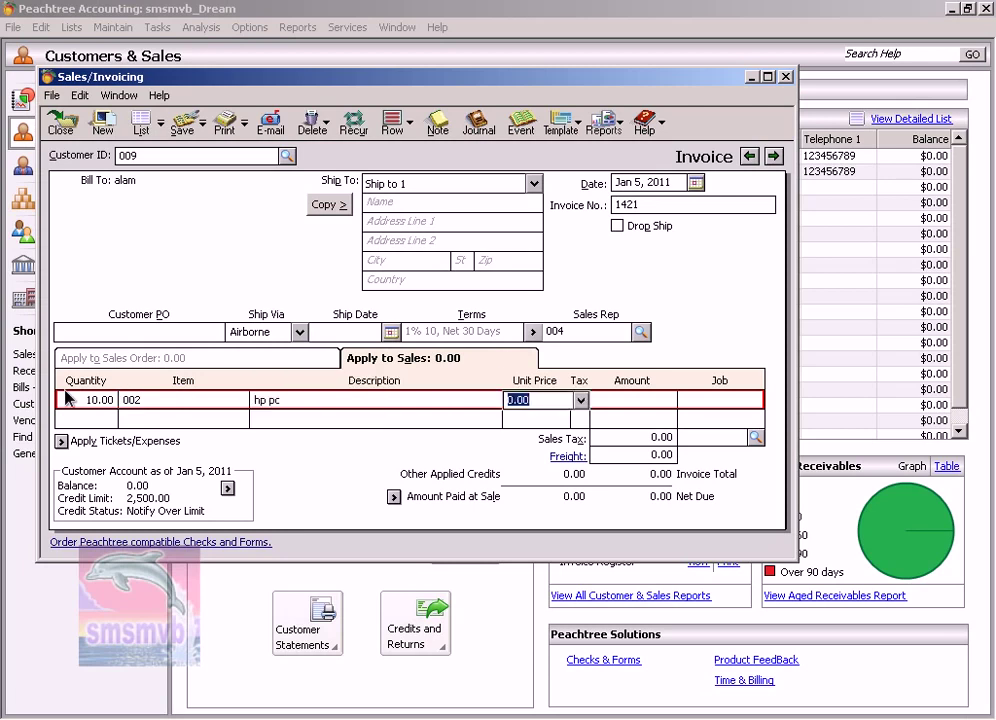
text(1200)
key(Tab)
key(Tab)
key(Tab)
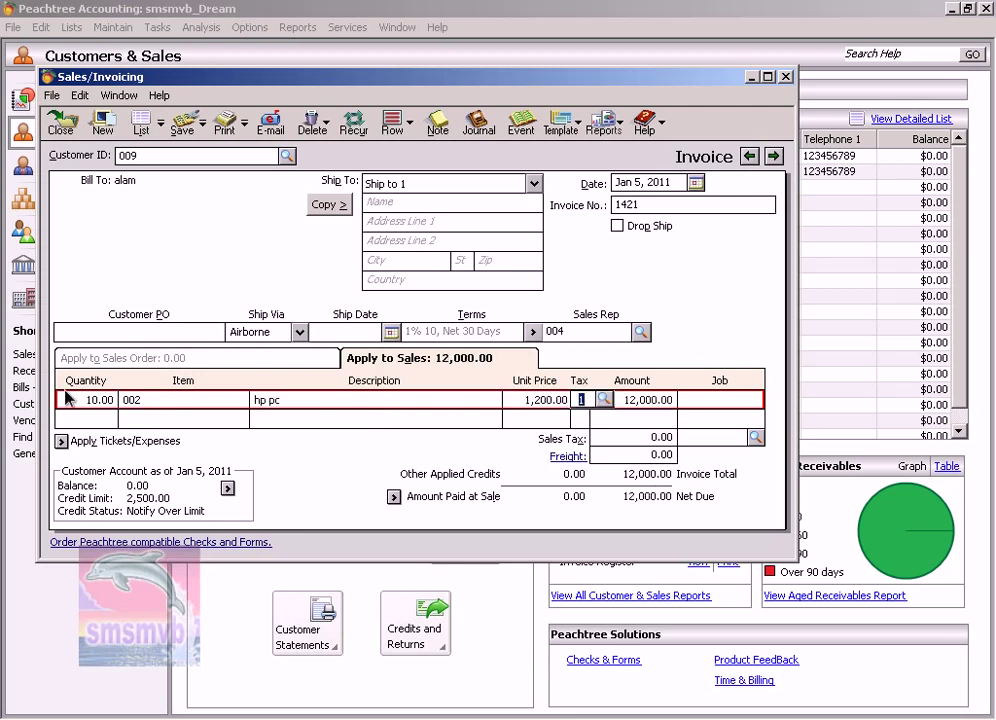
key(Tab)
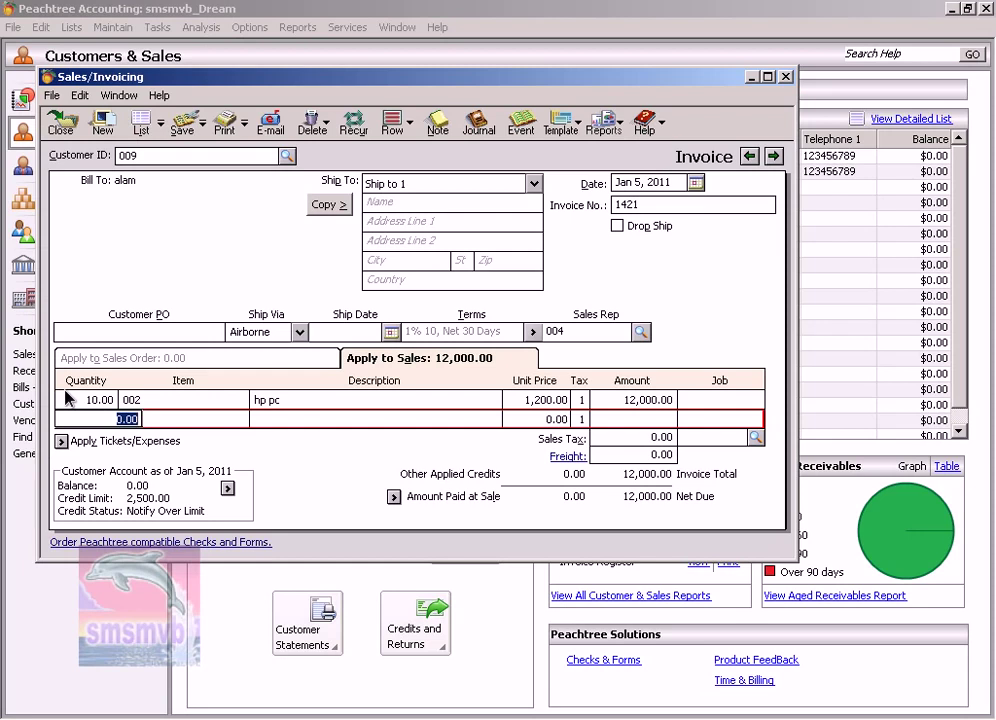
- Apply sales tax code 01 and save the ninth customer's invoice, accepting that it exceeds the credit limit
key(Tab)
key(Tab)
key(Tab)
key(Tab)
key(Tab)
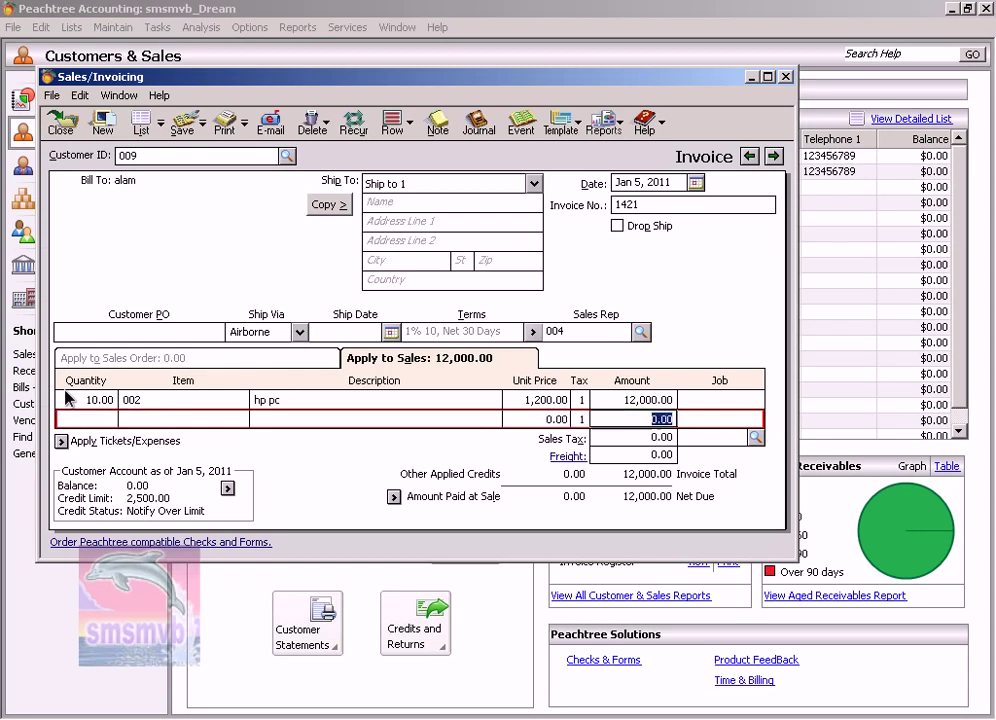
key(Tab)
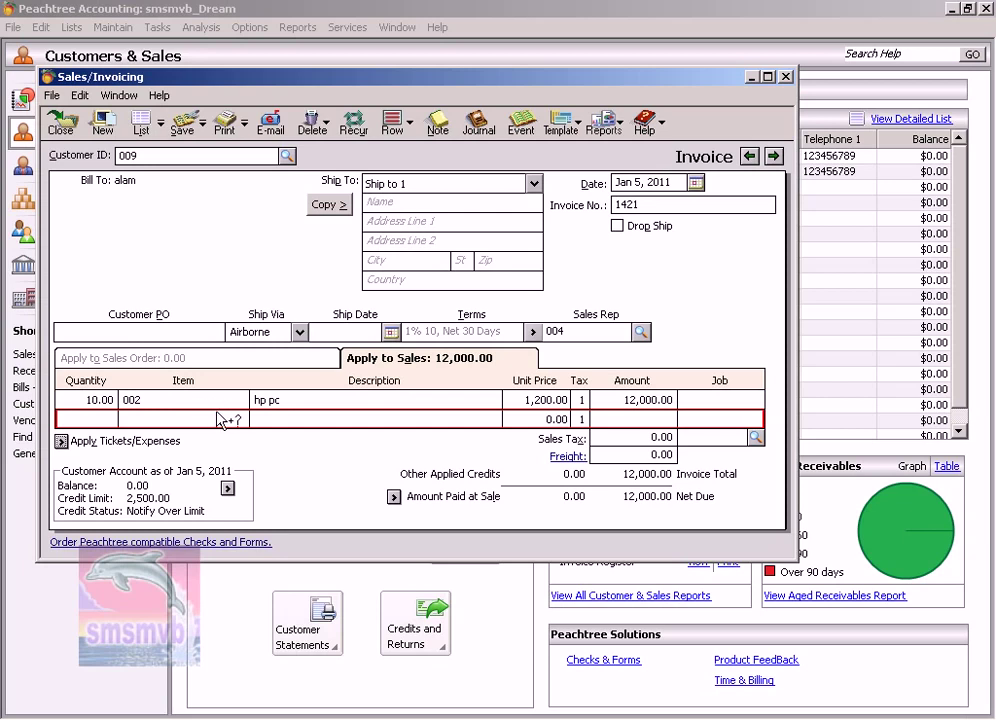
click(756, 438)
double_click(752, 456)
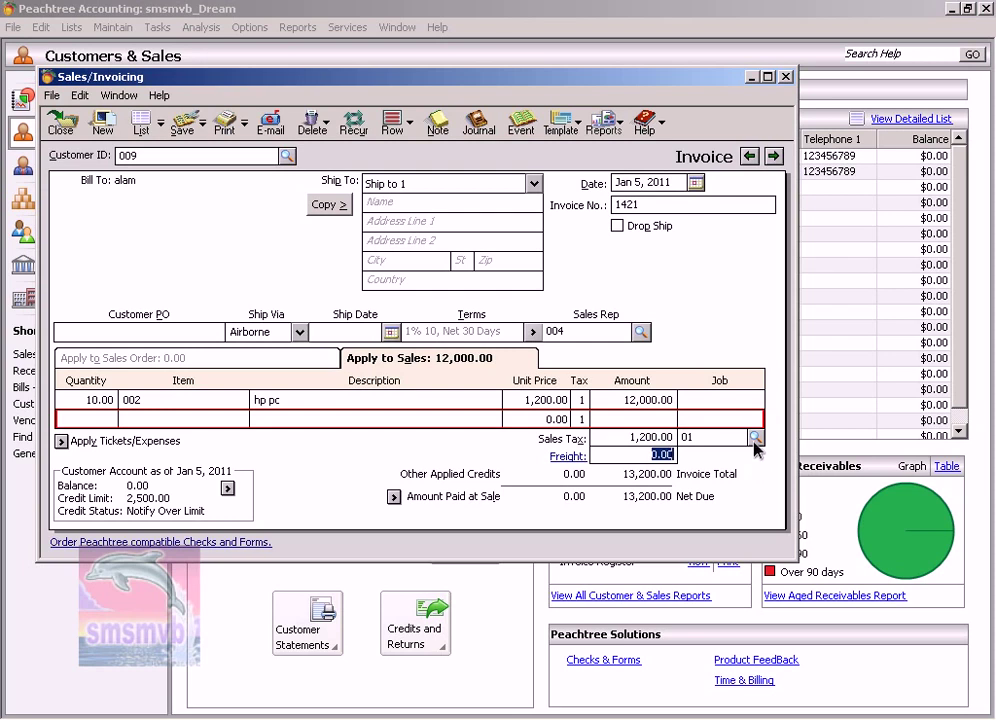
click(186, 128)
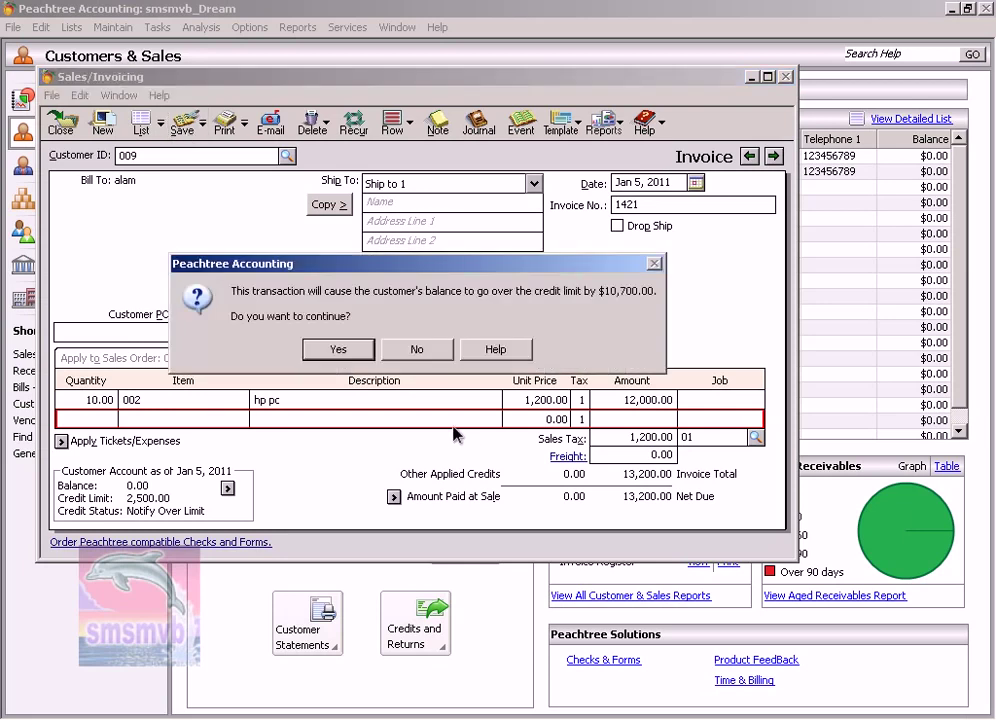
click(339, 349)
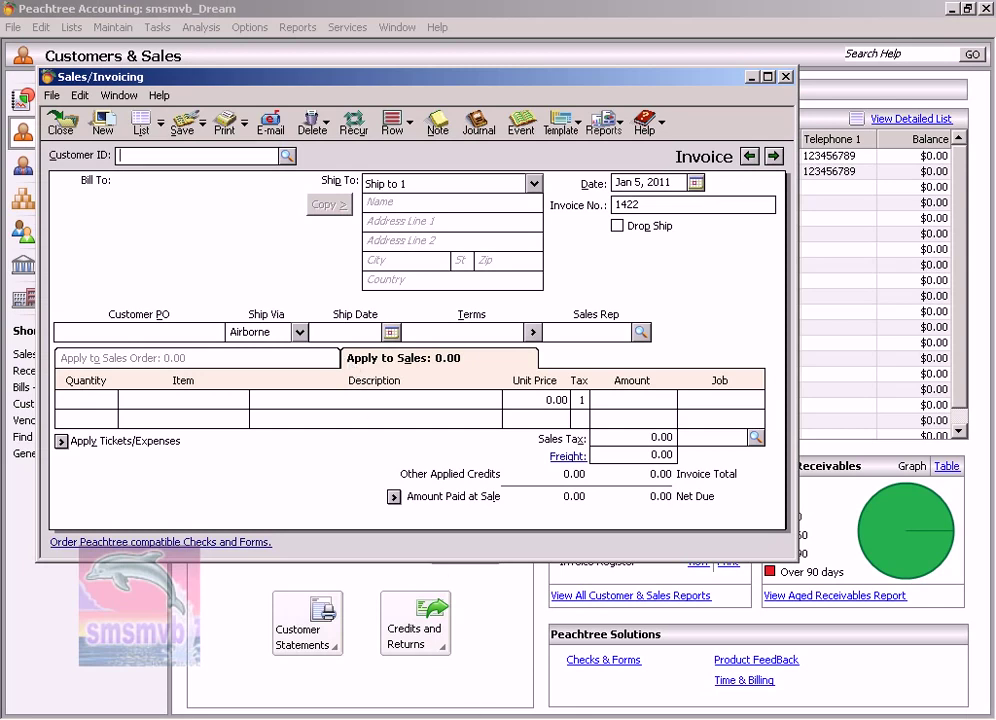
- Choose the tenth customer in the list for the new invoice and assign the second sales representative
key(F10)
click(288, 157)
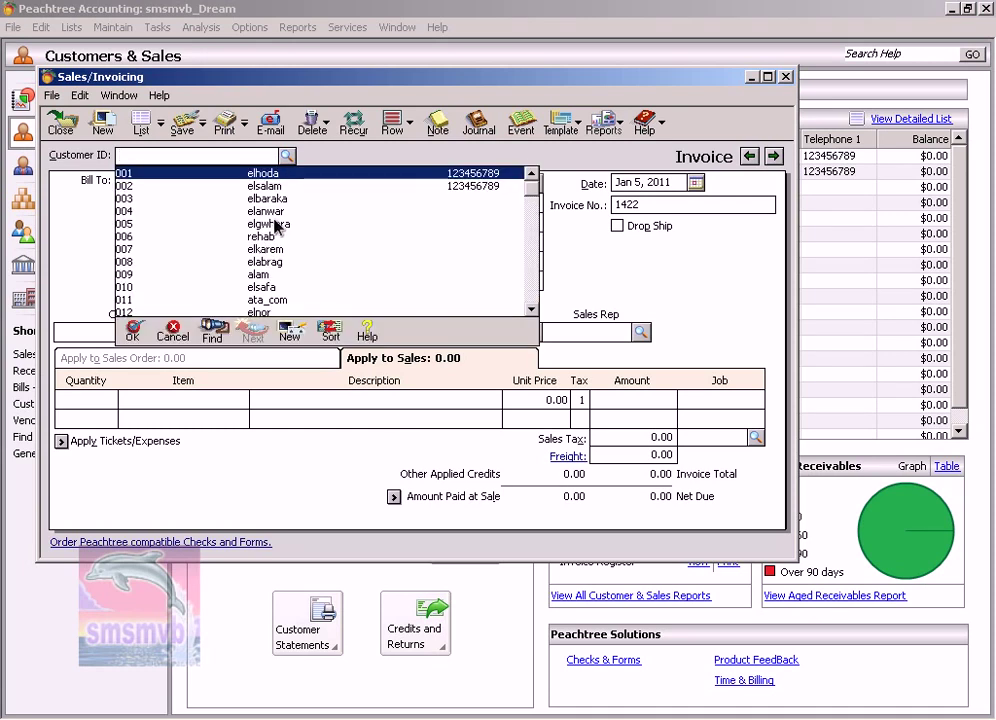
double_click(265, 287)
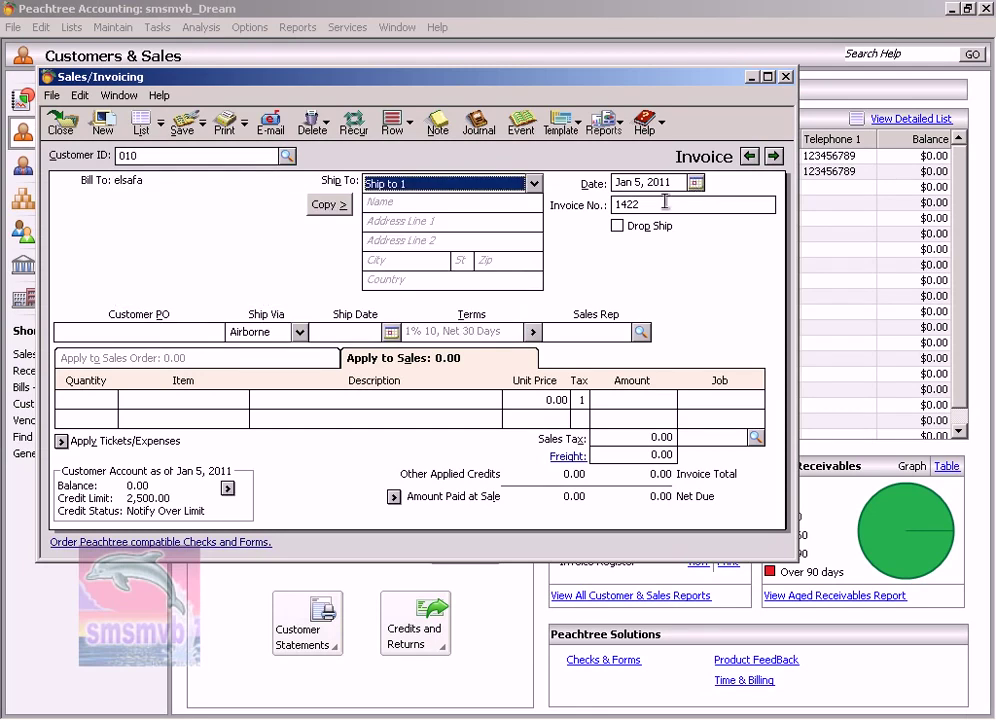
click(641, 332)
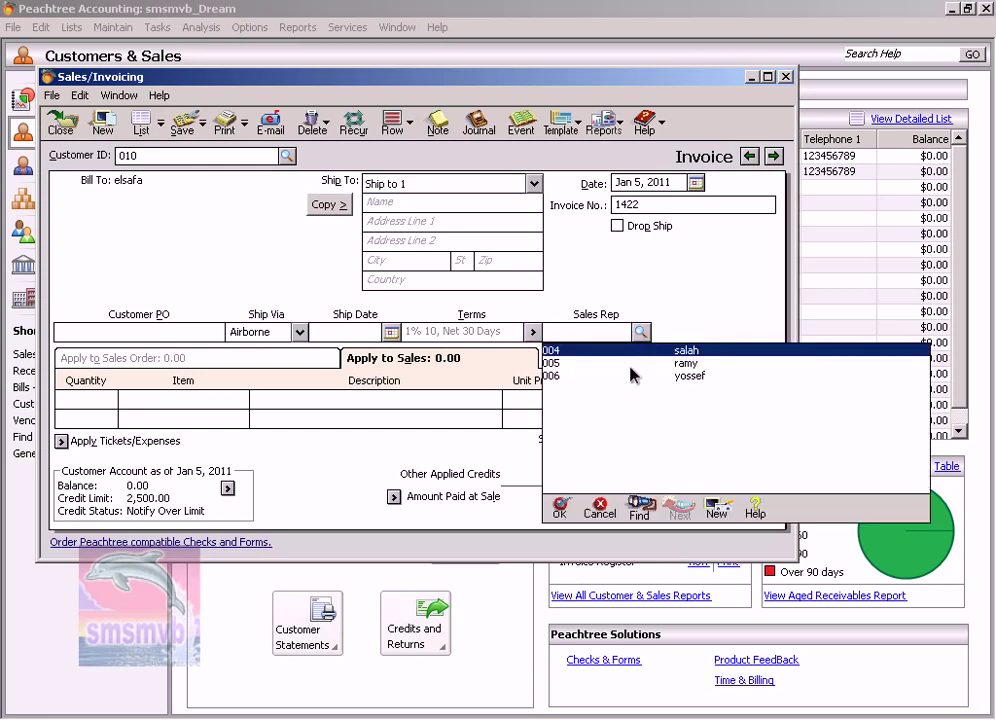
double_click(638, 366)
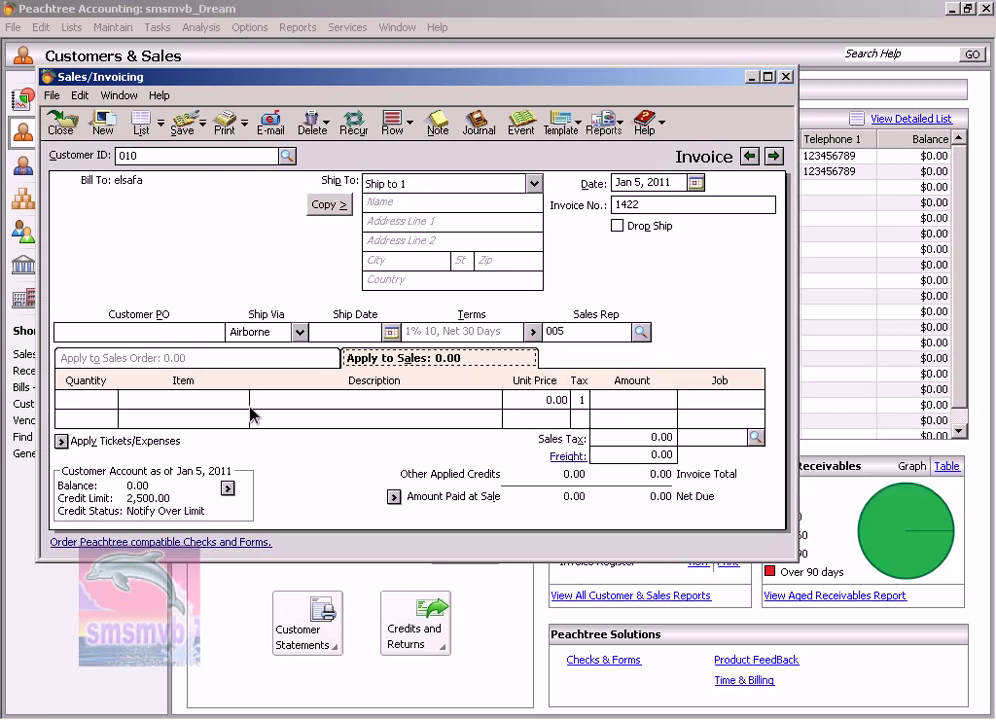
- Add a line for 3 units of item 002, hp pc, at a unit price of 1,200 to the tenth customer's invoice
key(Tab)
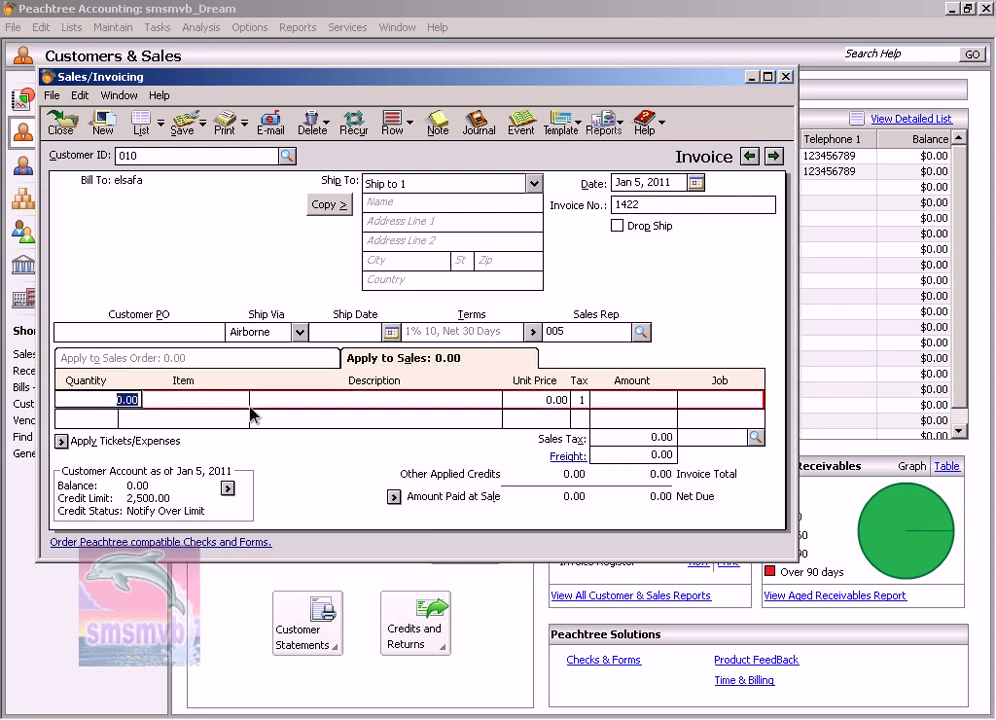
text(3)
key(Tab)
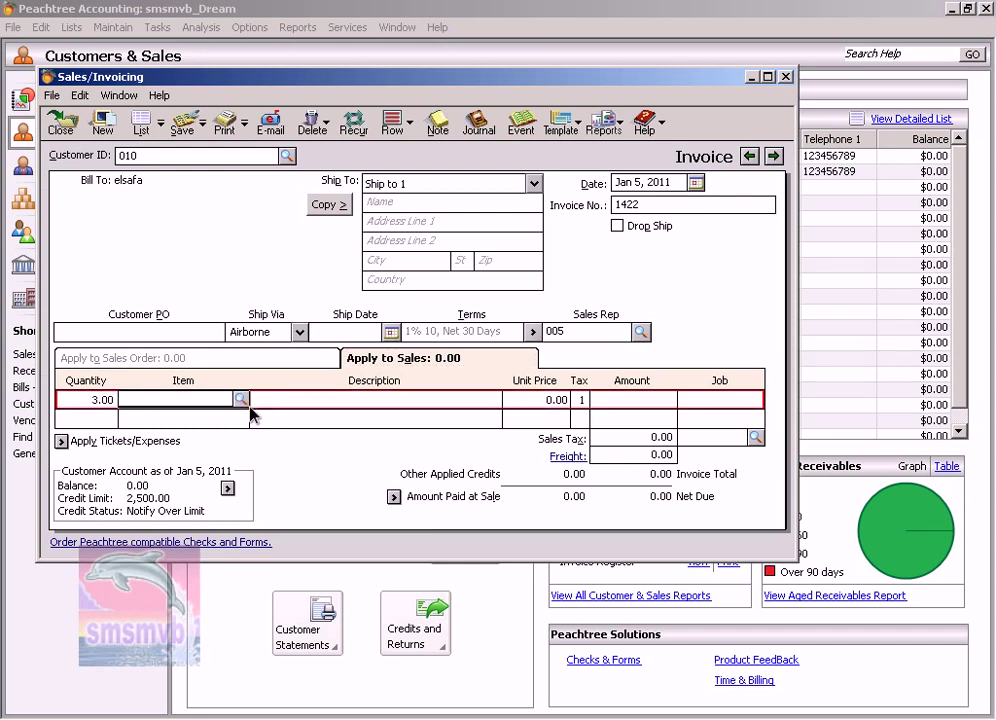
text(002)
key(Tab)
key(Tab)
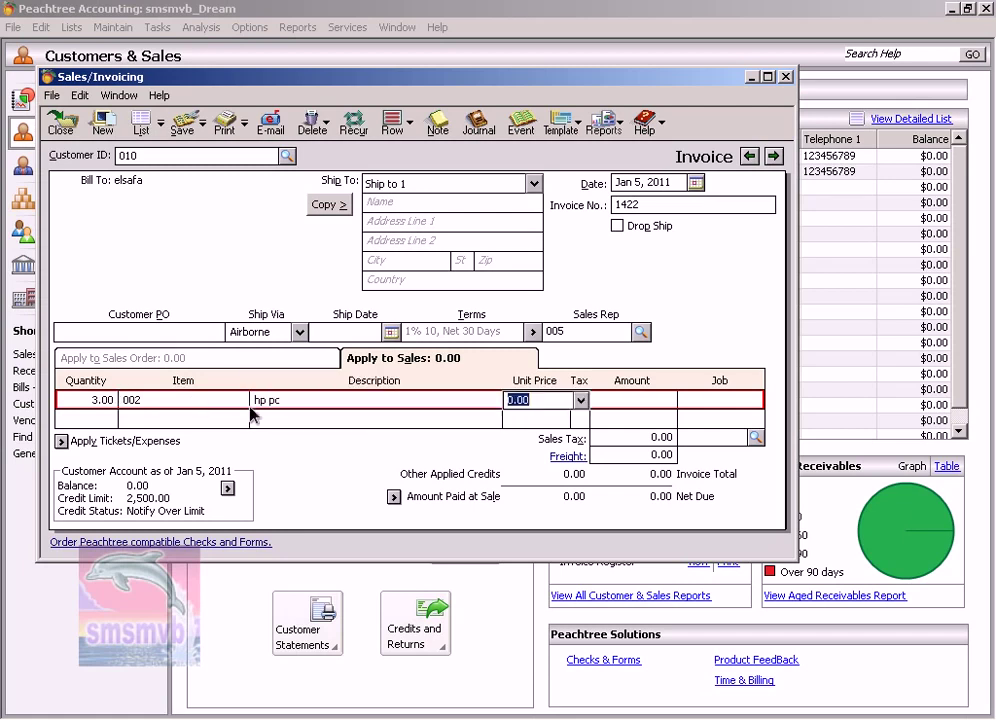
text(1,200)
key(Tab)
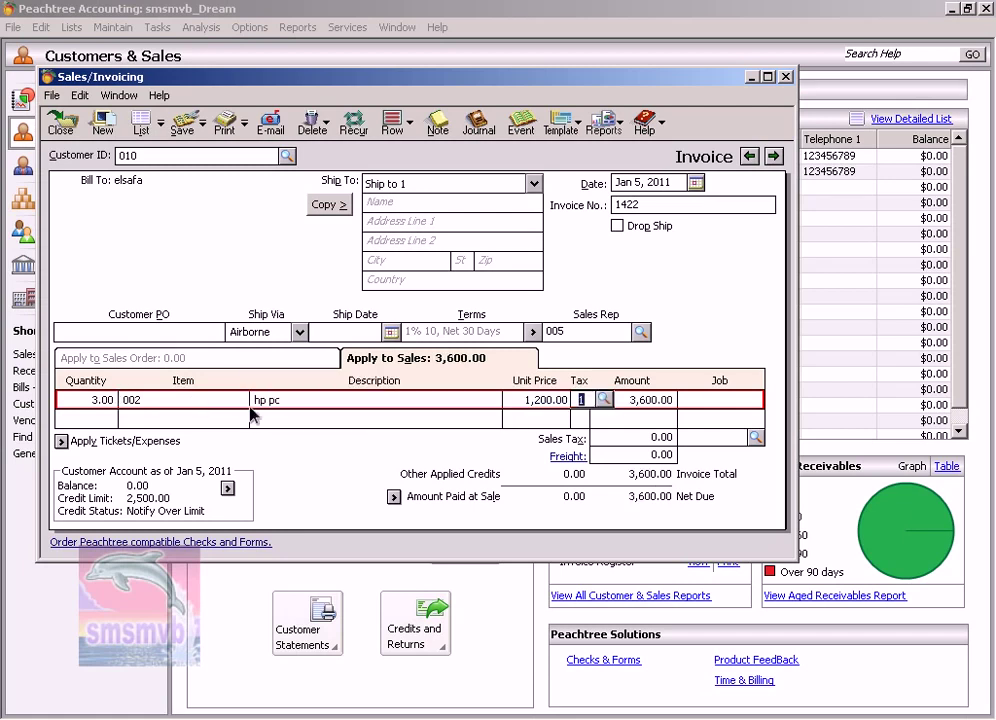
key(Tab)
key(Tab)
key(Tab)
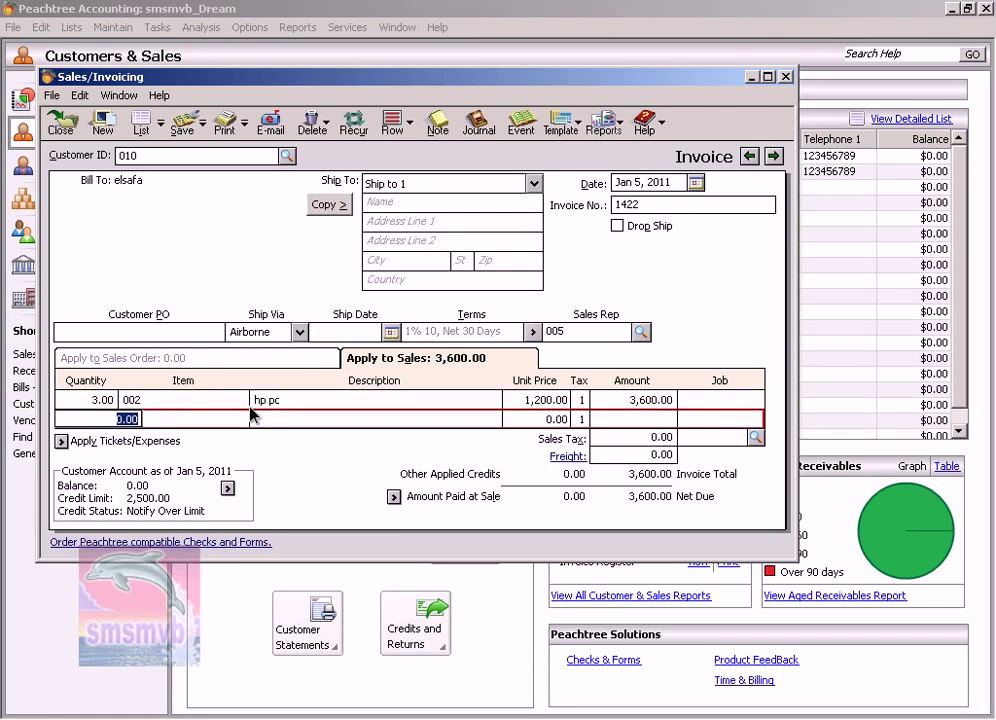
- Add a second line for 2 units of item 001, dell pc, at a unit price of 1500 to the tenth customer's invoice
text(2)
key(Tab)
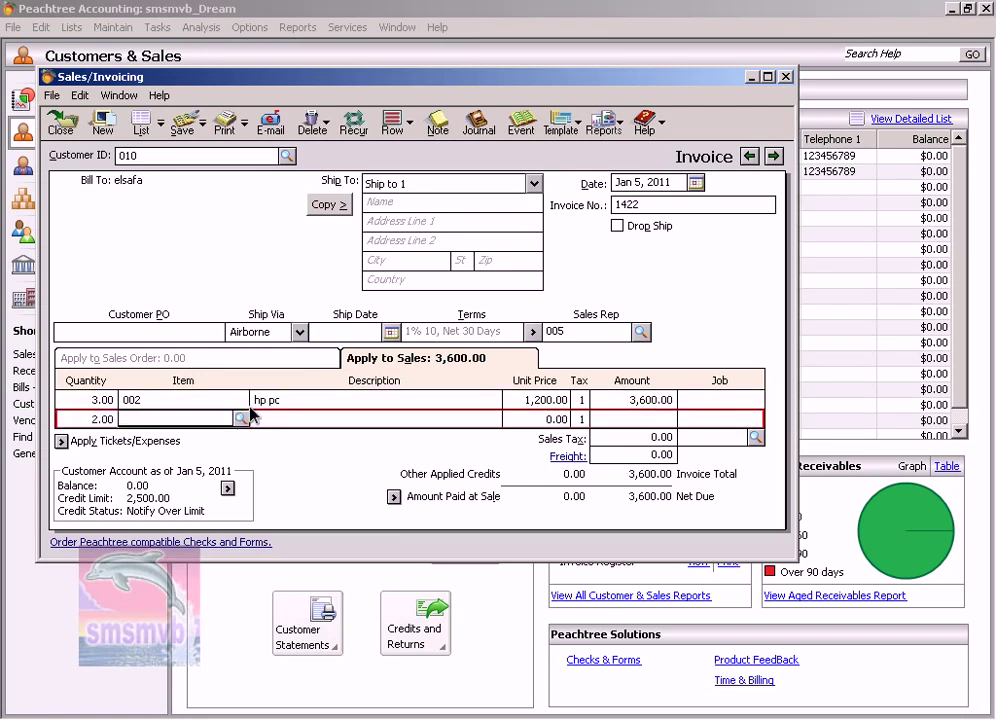
text(001)
key(Tab)
key(Tab)
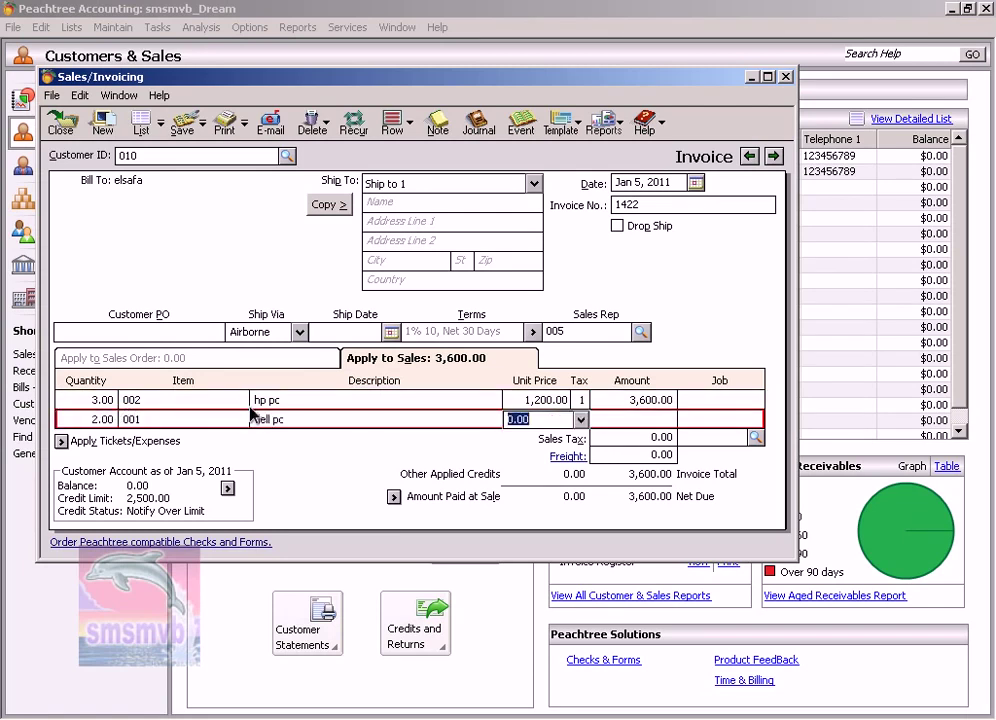
text(1500)
key(Tab)
key(Tab)
key(Tab)
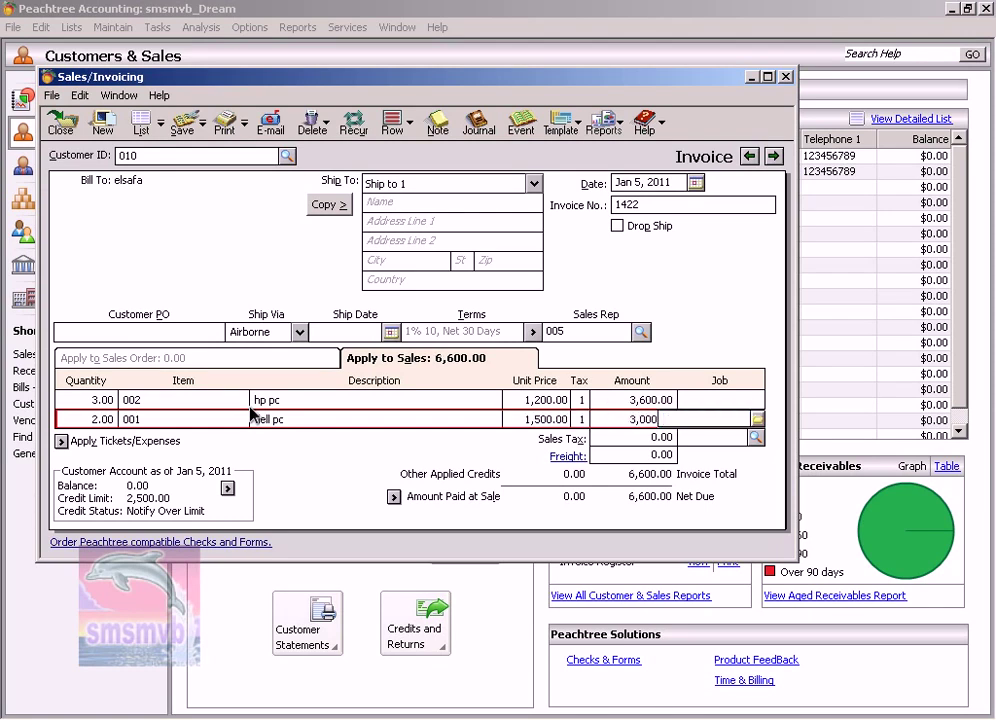
key(Tab)
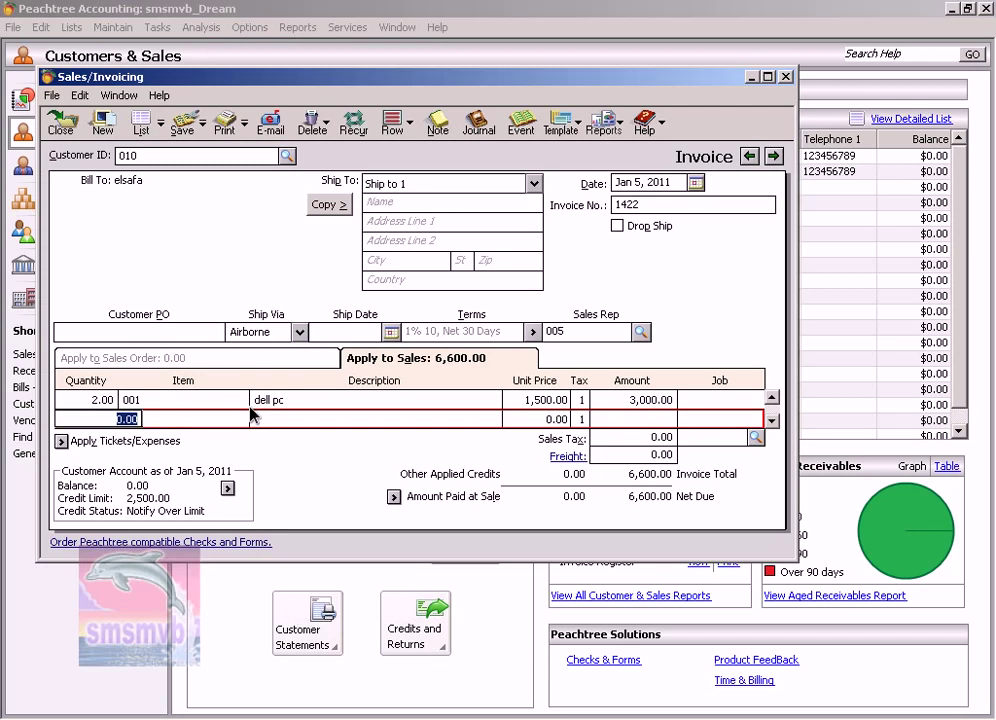
- Add a third line for 5 units of item 004, hp printer, at a unit price of 300 to the tenth customer's invoice
text(5)
key(Tab)
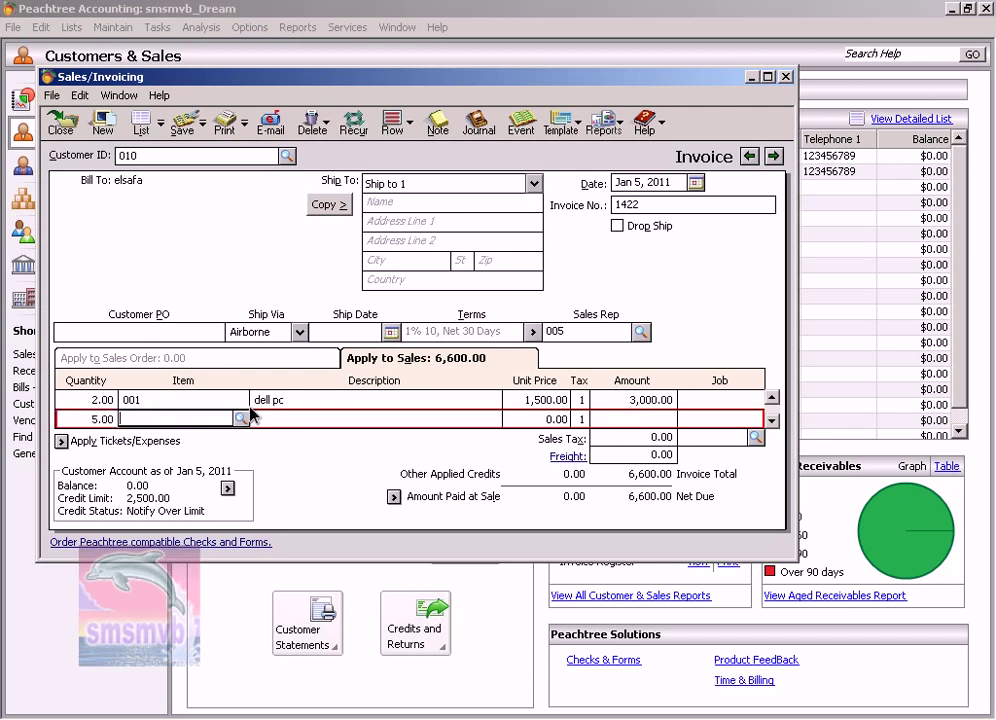
text(004)
key(Tab)
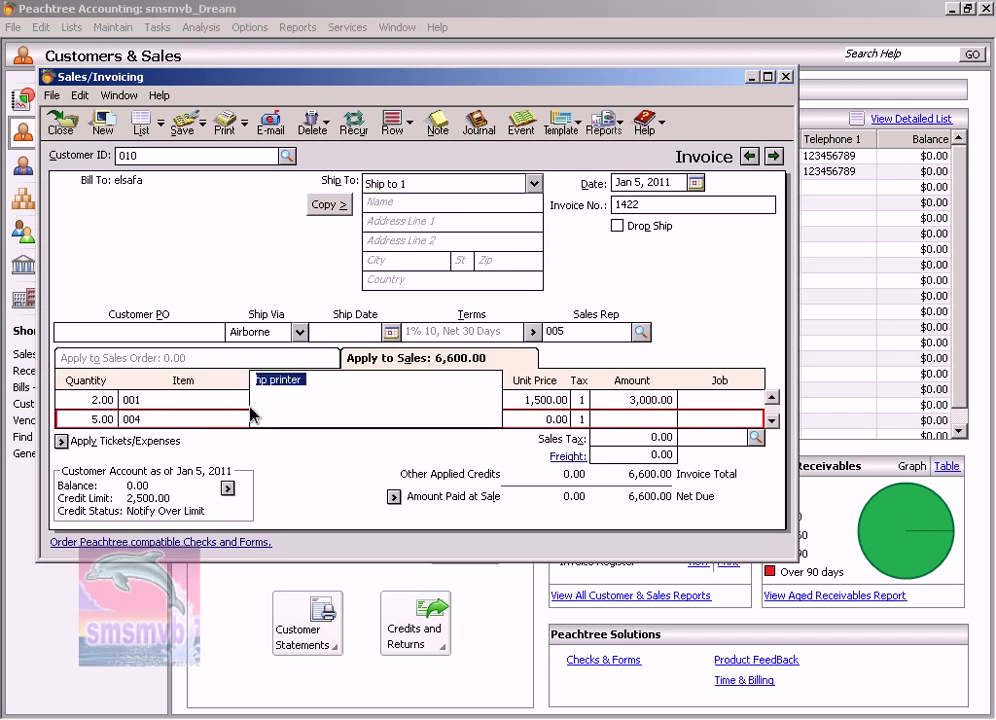
key(Tab)
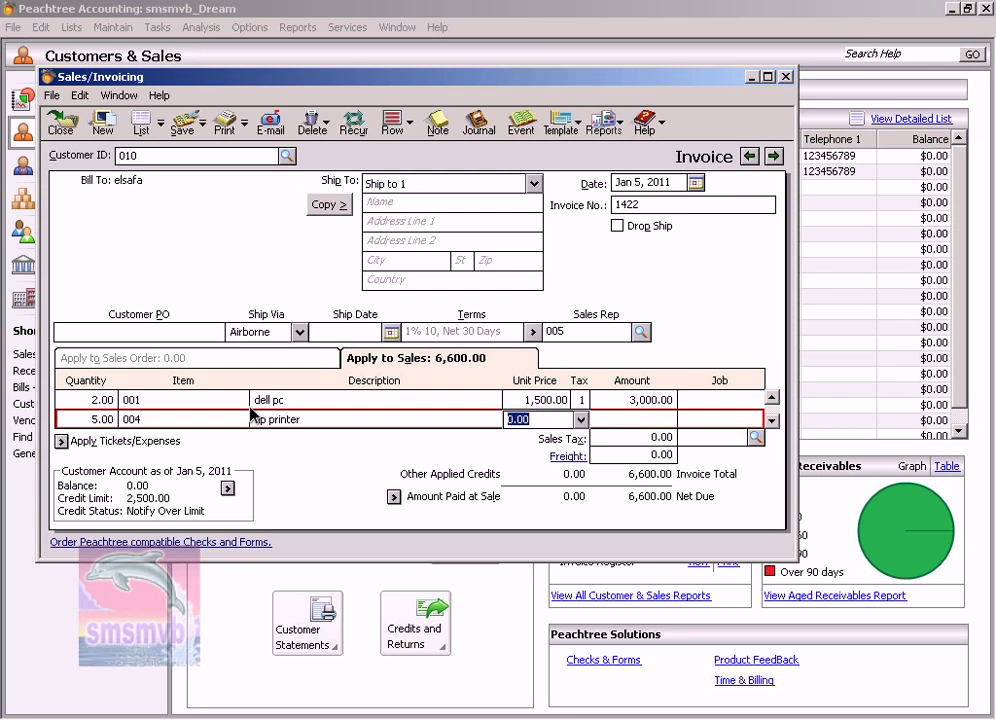
text(300)
key(Tab)
key(Tab)
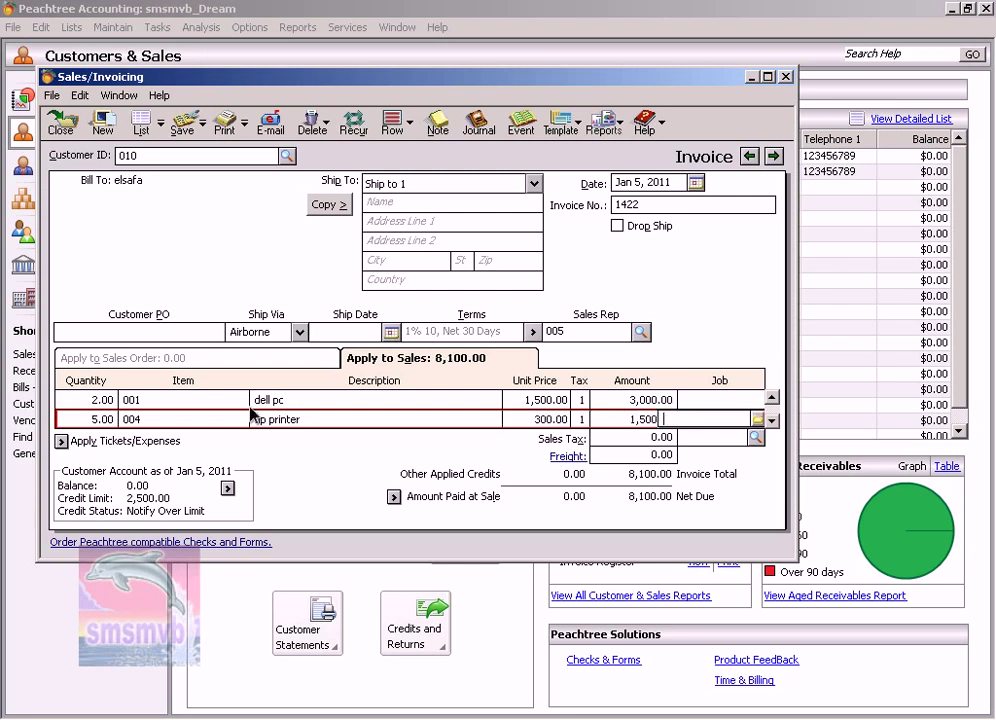
key(Tab)
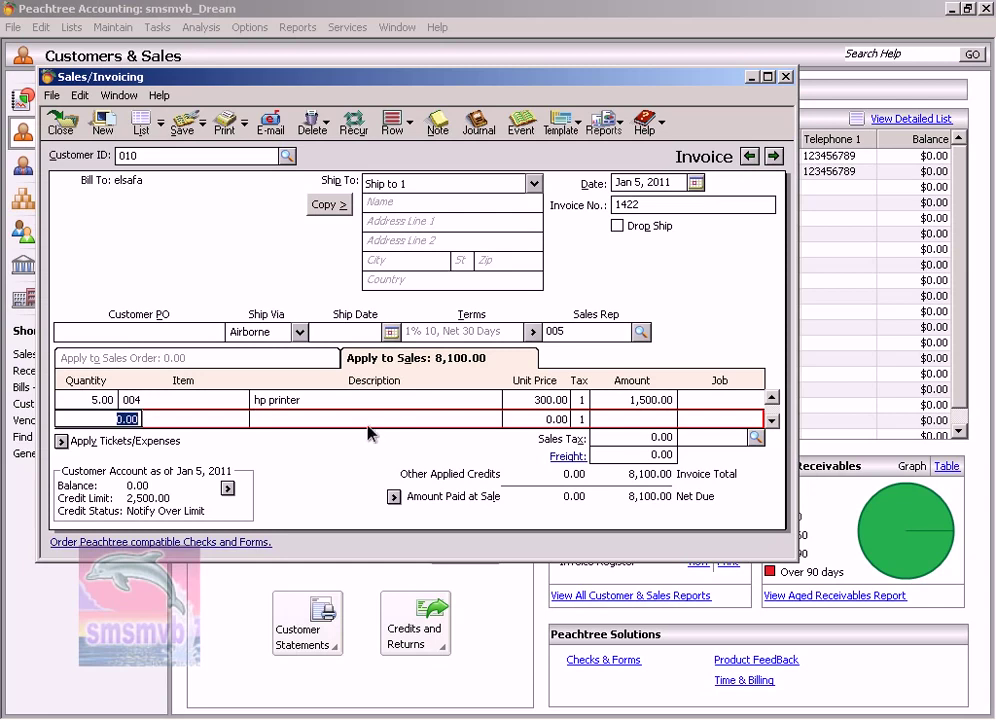
- Apply sales tax code 01 and save the tenth customer's invoice, accepting that it exceeds the credit limit
click(759, 442)
click(751, 458)
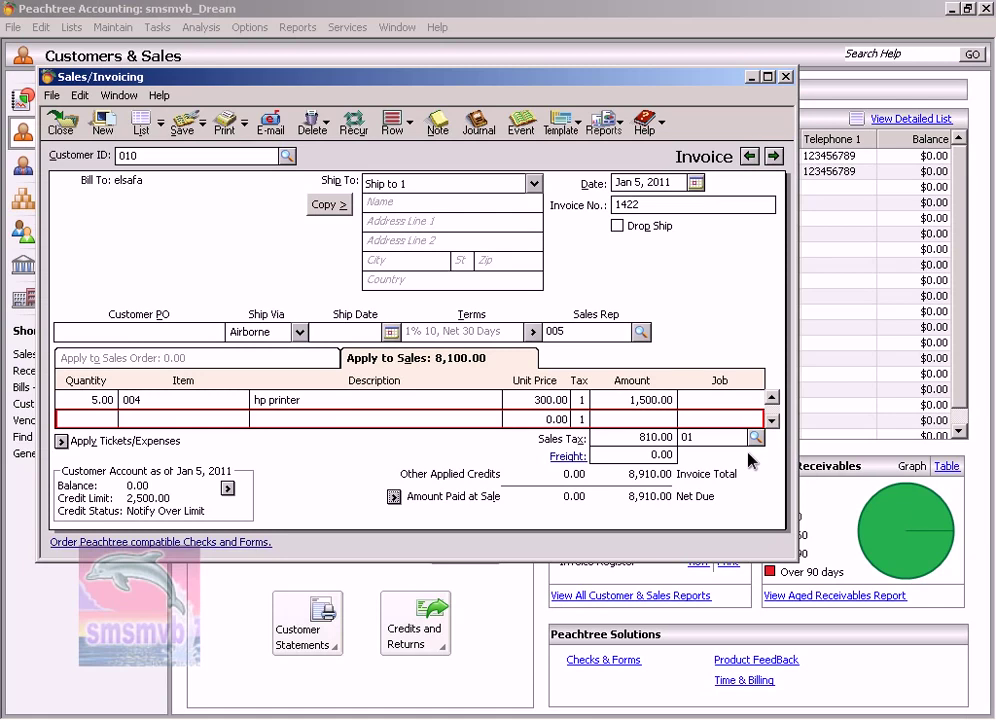
click(192, 128)
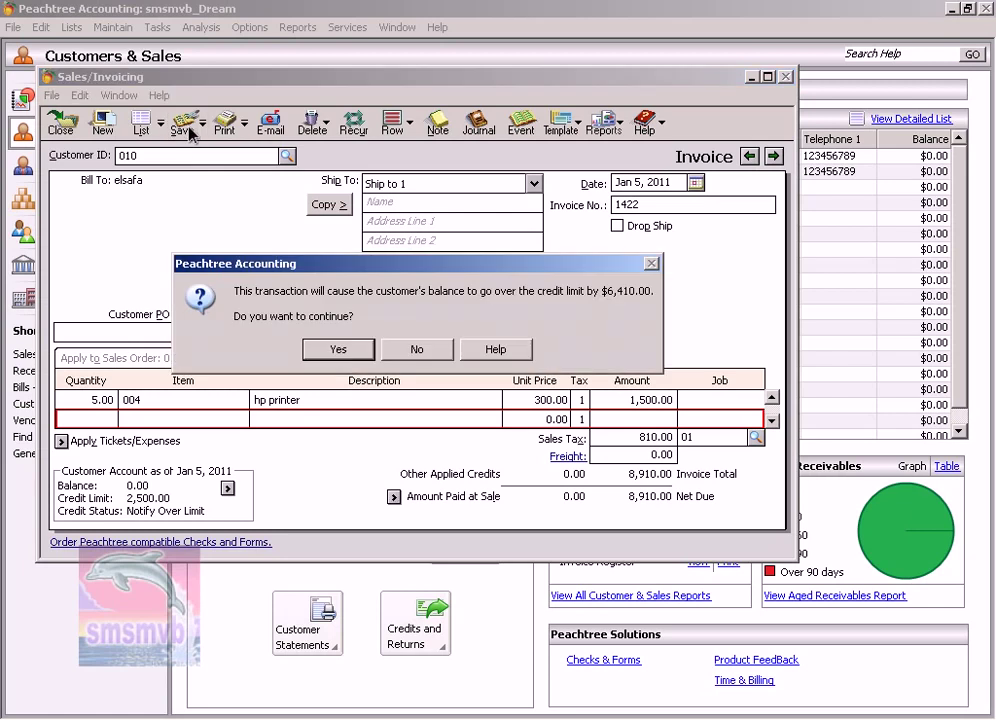
key(Return)
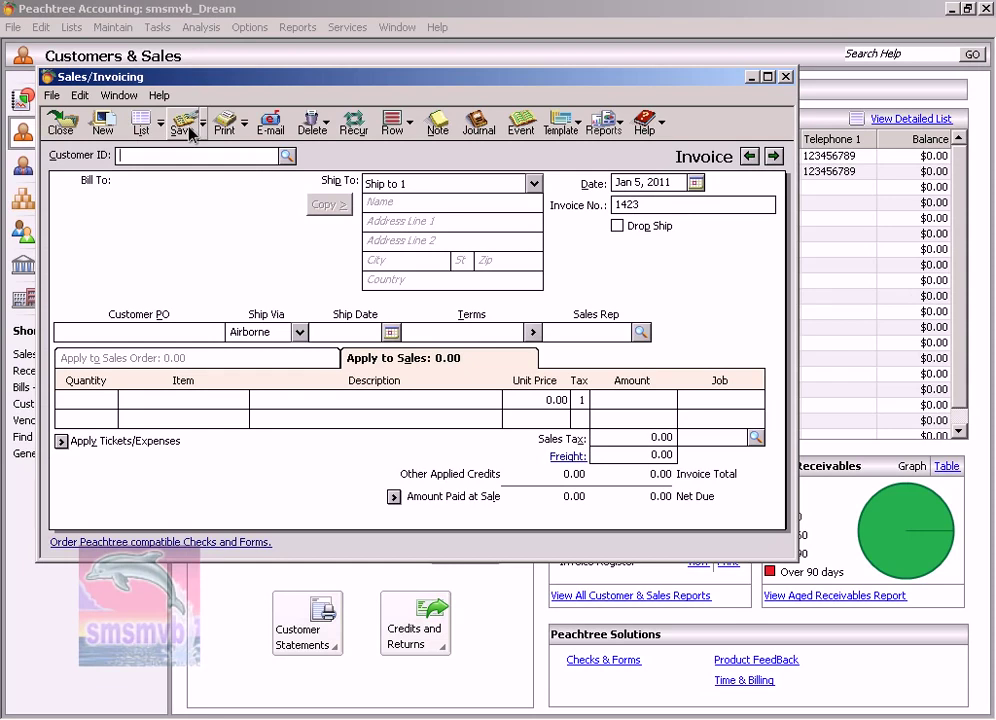
- Choose the eleventh customer in the list for the new invoice and set the invoice date to Jan 6, 2011
click(287, 156)
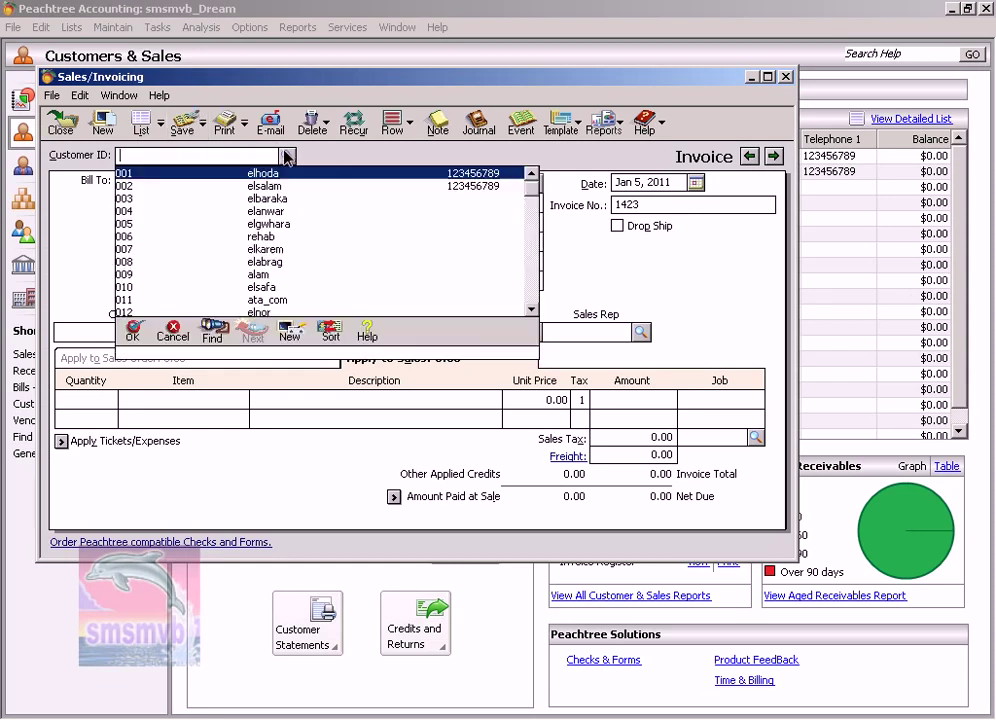
double_click(256, 300)
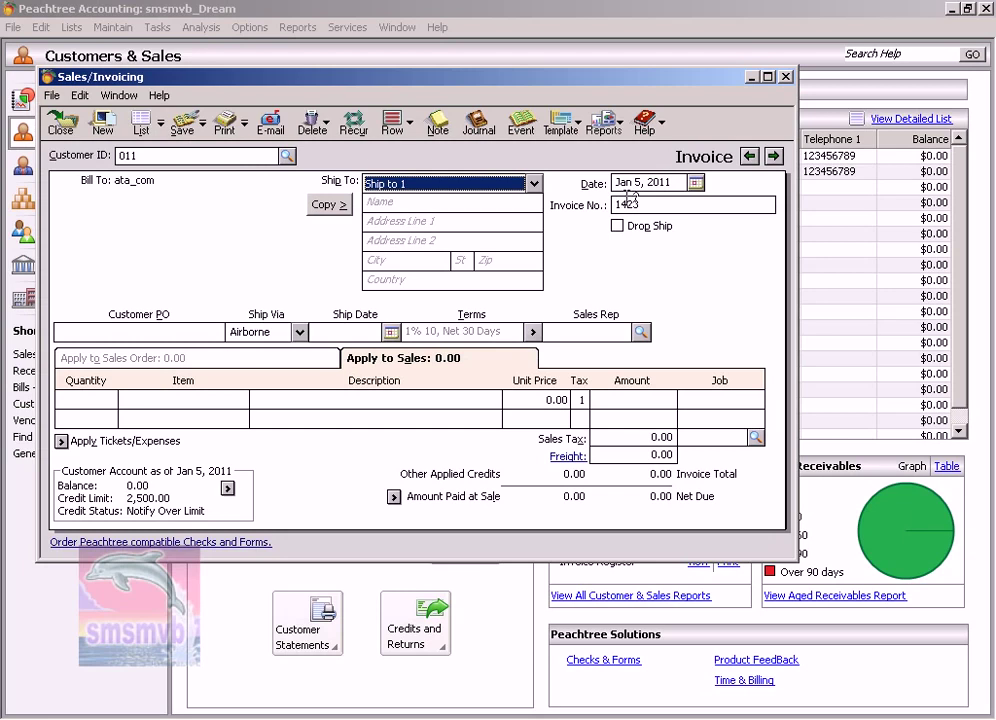
click(696, 184)
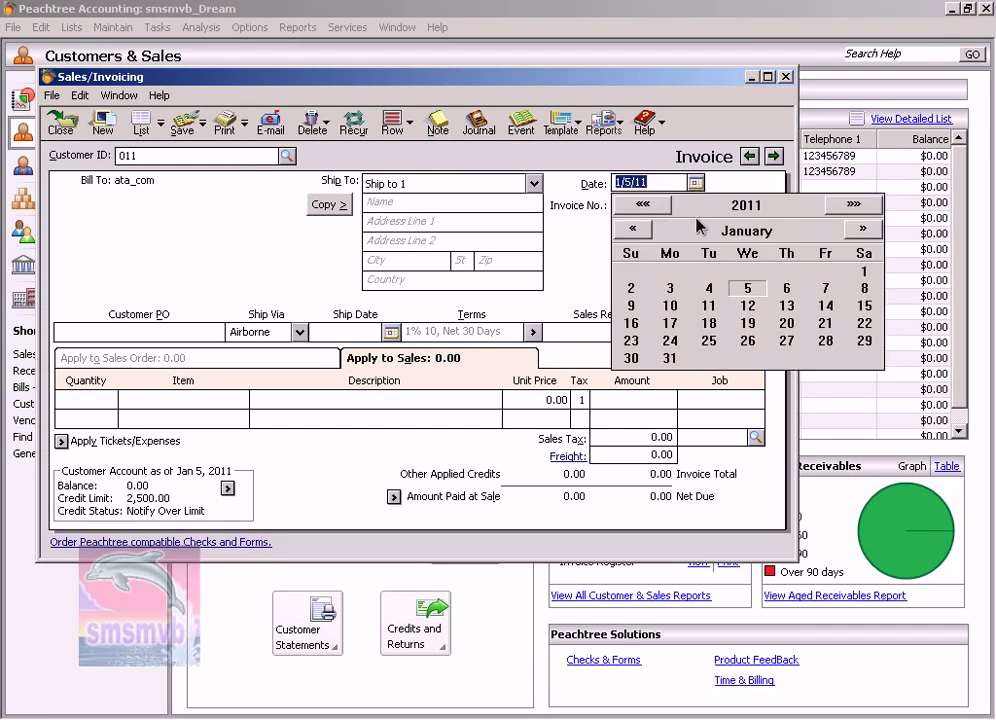
click(784, 290)
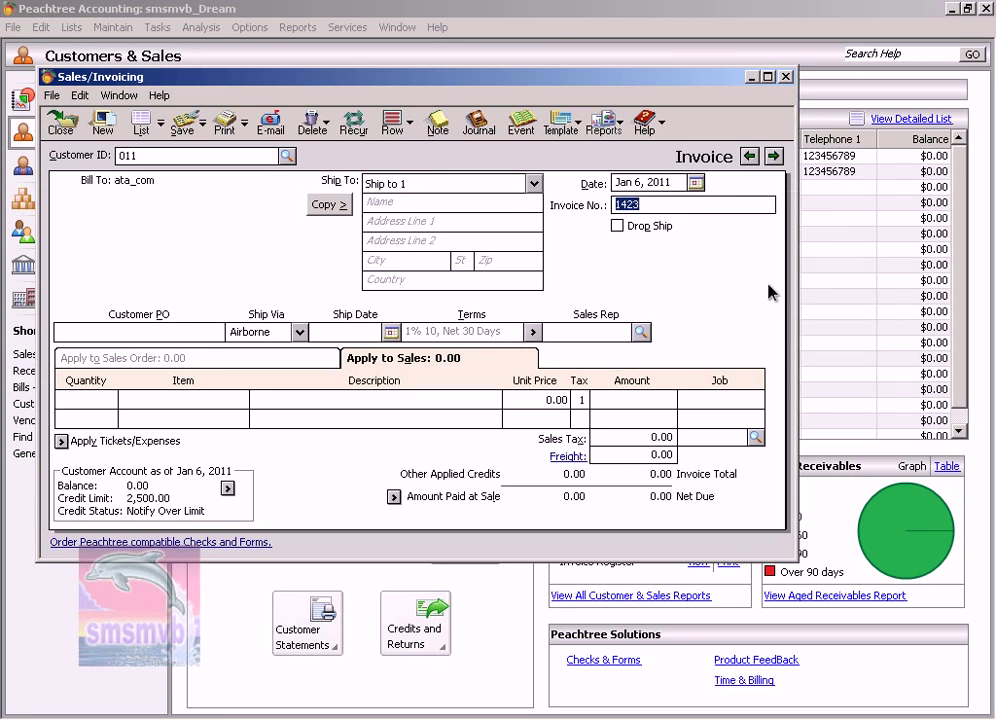
- Assign the second sales rep in the list to the eleventh customer's invoice
key(Tab)
key(Tab)
key(Tab)
key(Tab)
key(Tab)
click(641, 332)
double_click(640, 367)
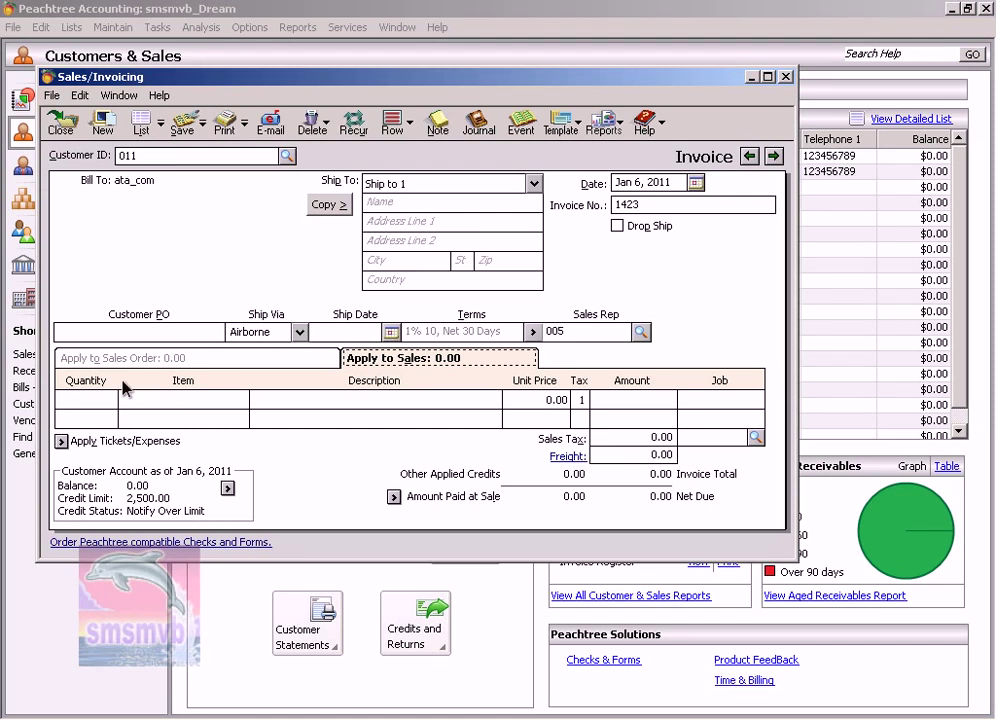
- Add a first line for 2 units of item 004, hp printer, at a unit price of 300 to the eleventh customer's invoice
click(75, 402)
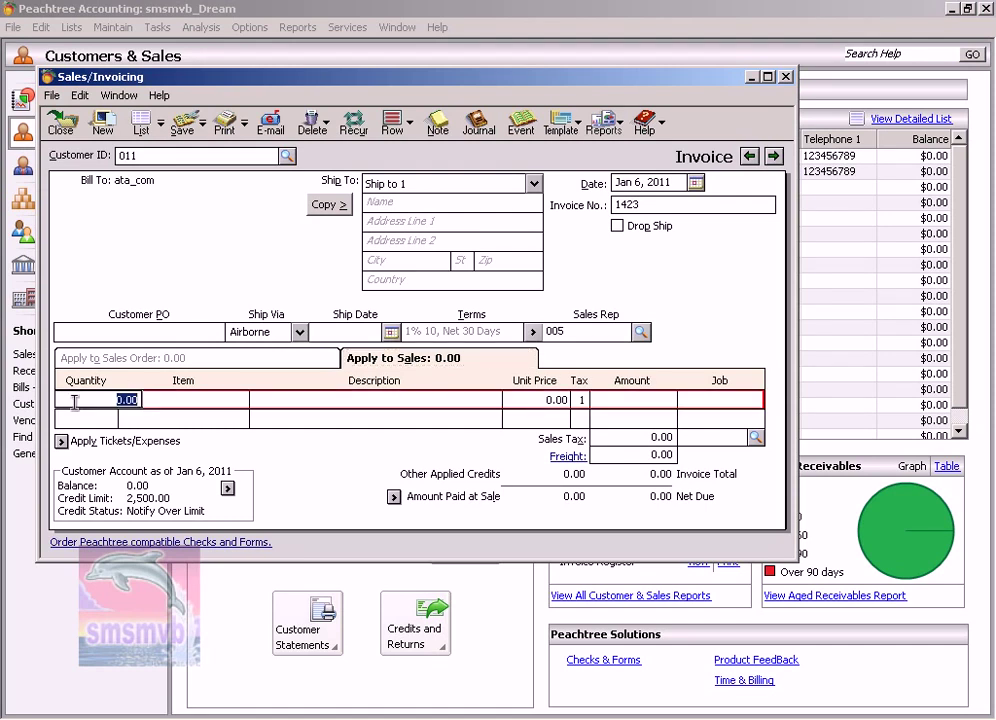
text(2)
key(Tab)
text(004)
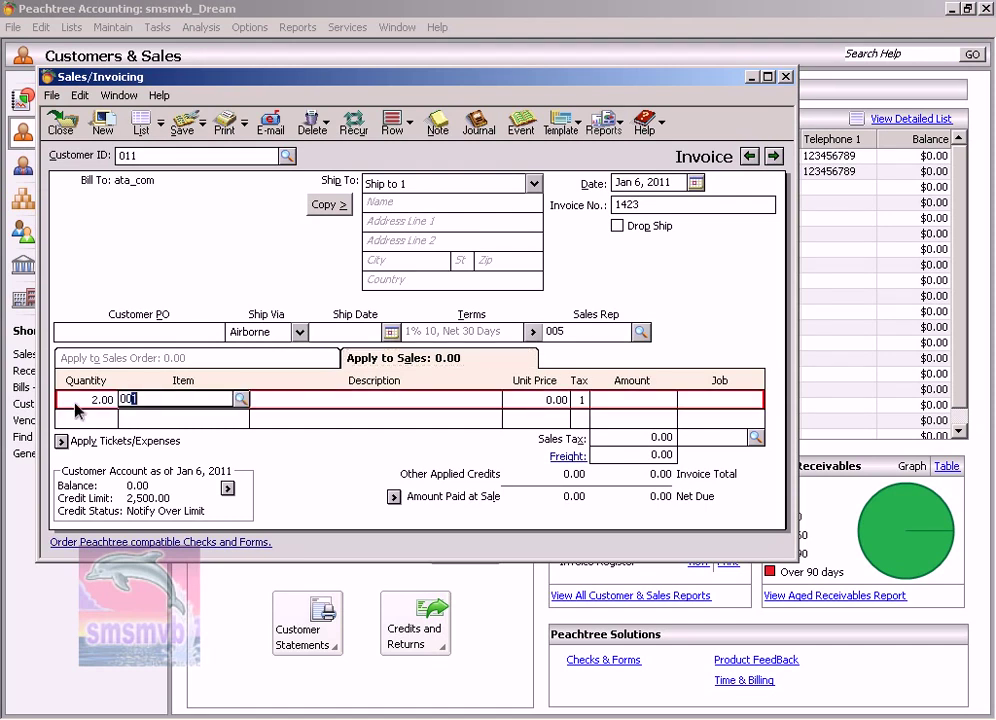
key(Tab)
key(Tab)
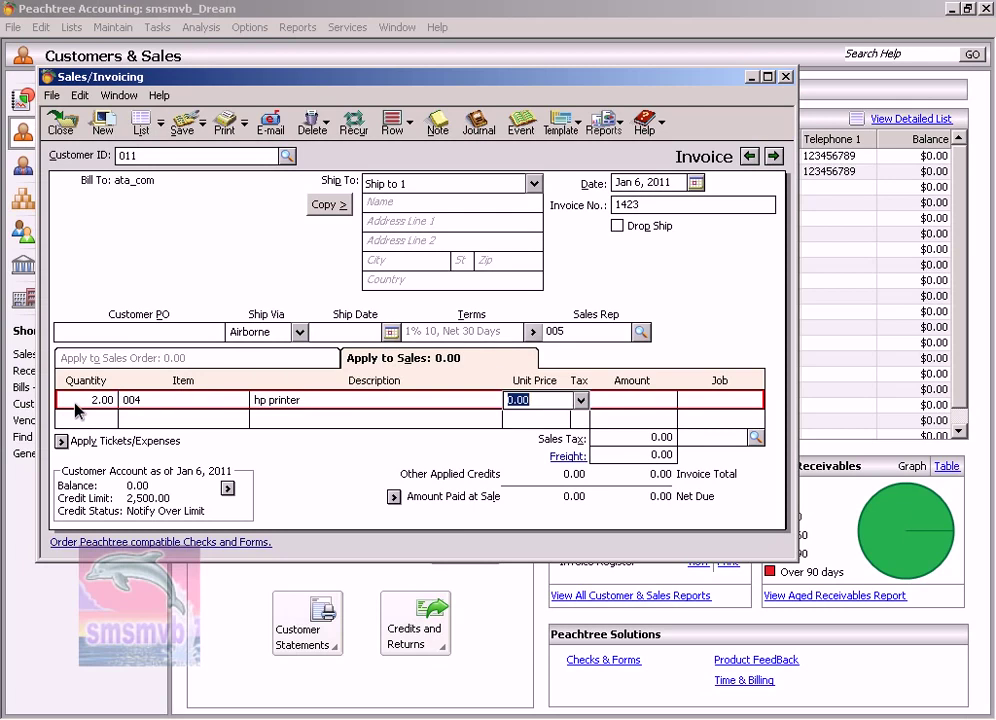
text(300)
key(Tab)
key(Tab)
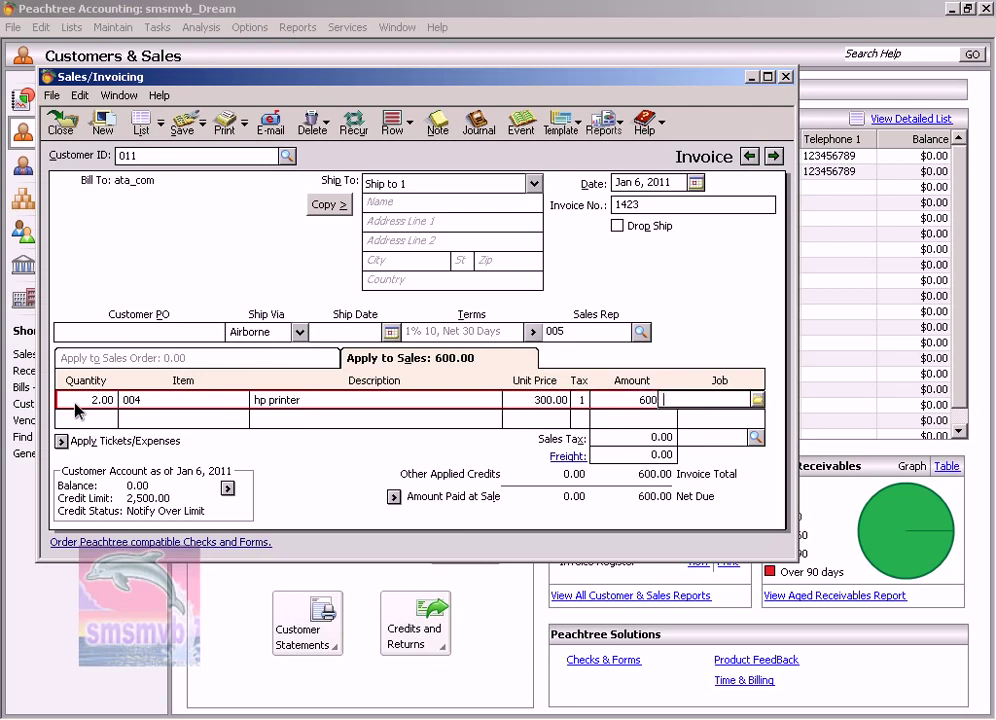
key(Tab)
- Add a second line for 5 units of item 003, 17 inch Screen, at a unit price of 3000 to the eleventh customer's invoice
text(5)
key(Tab)
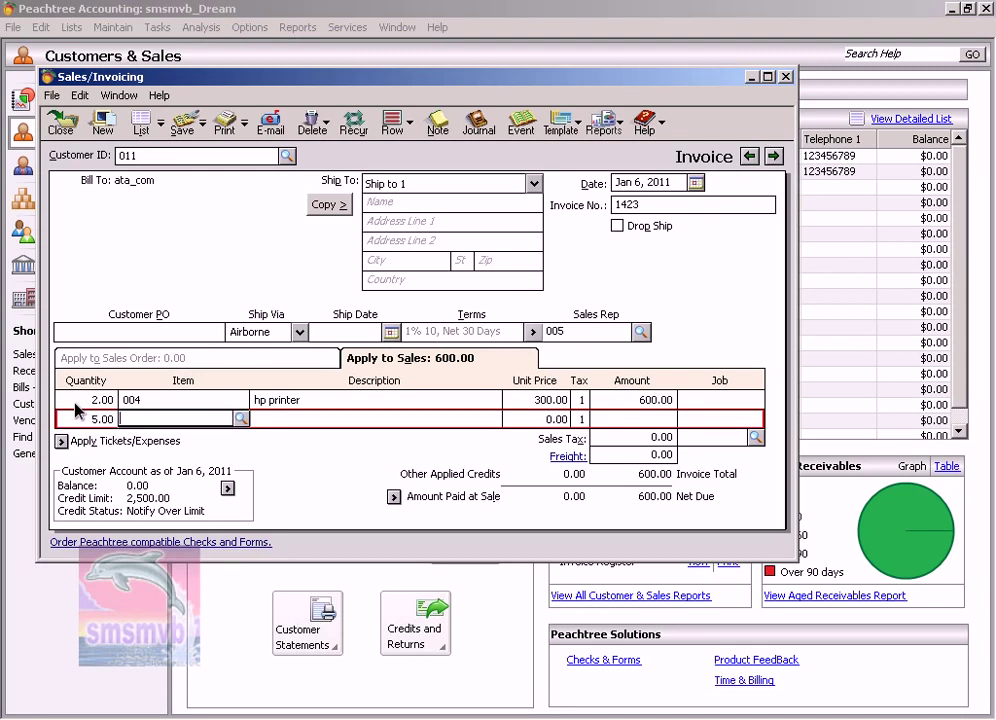
text(003)
key(Tab)
key(Tab)
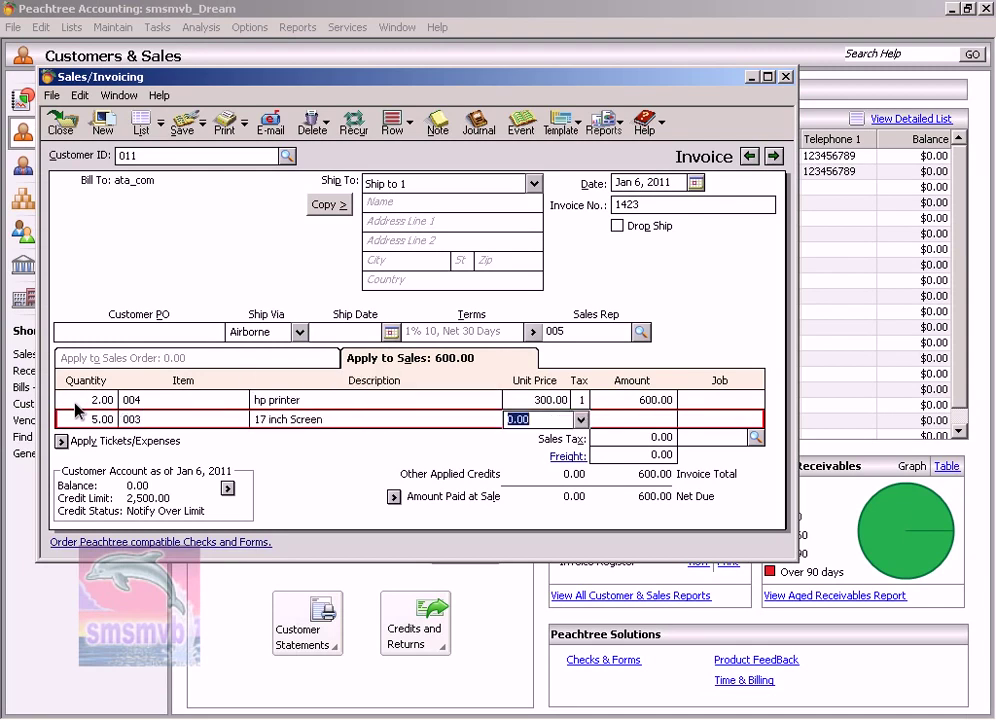
text(3000)
key(Tab)
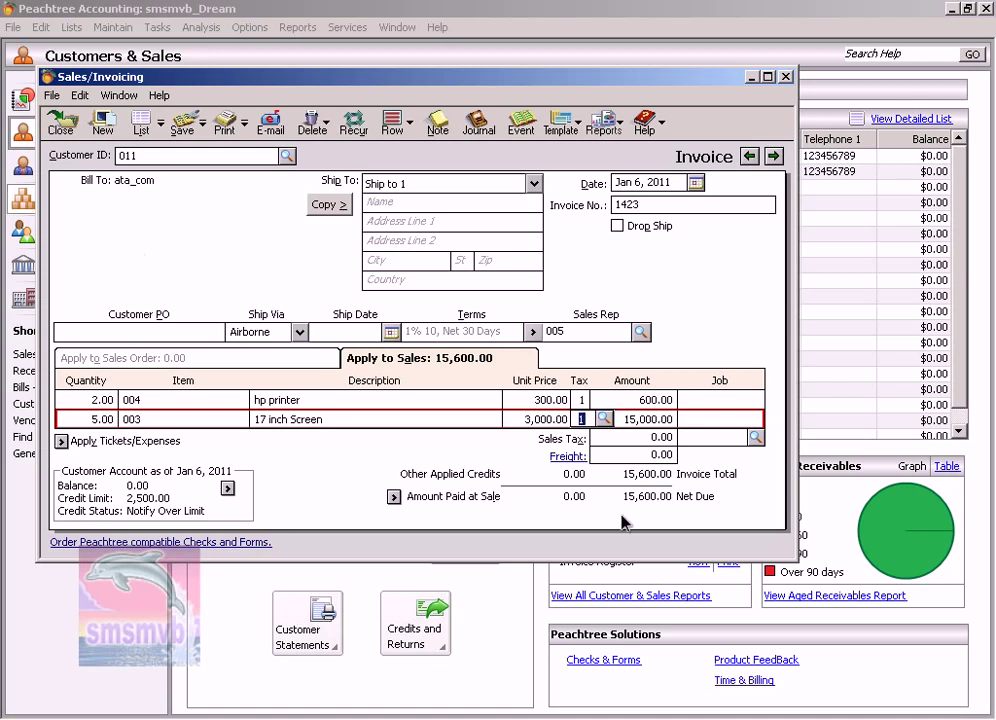
- Set the 17 inch Screen line's unit price to 300 and save the eleventh customer's invoice
click(527, 420)
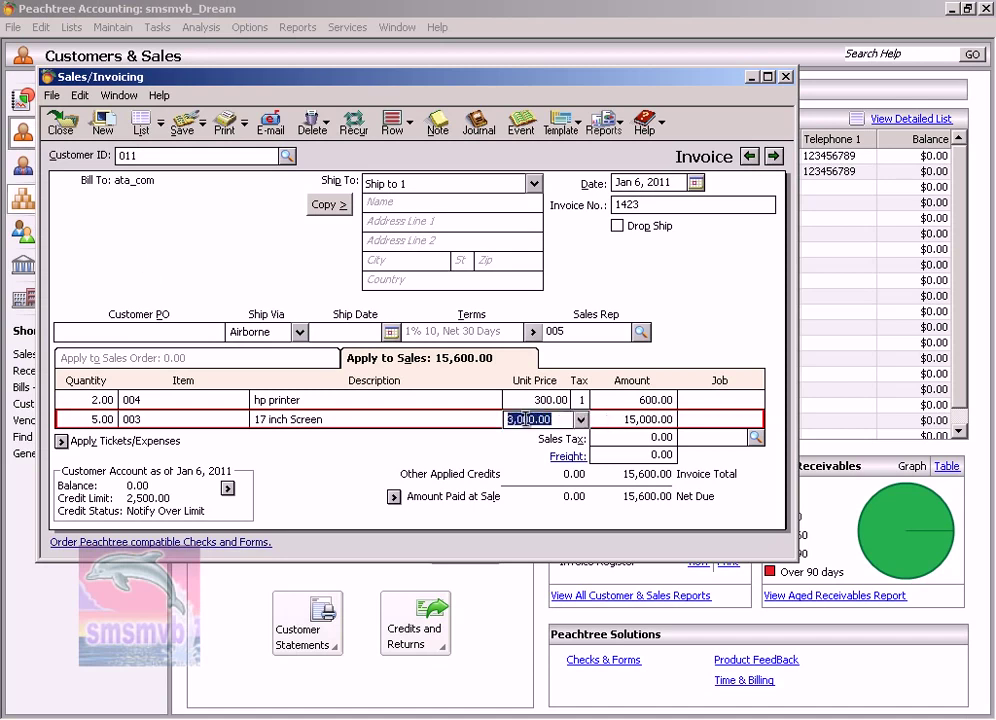
text(300)
key(Tab)
key(Tab)
key(Tab)
key(Tab)
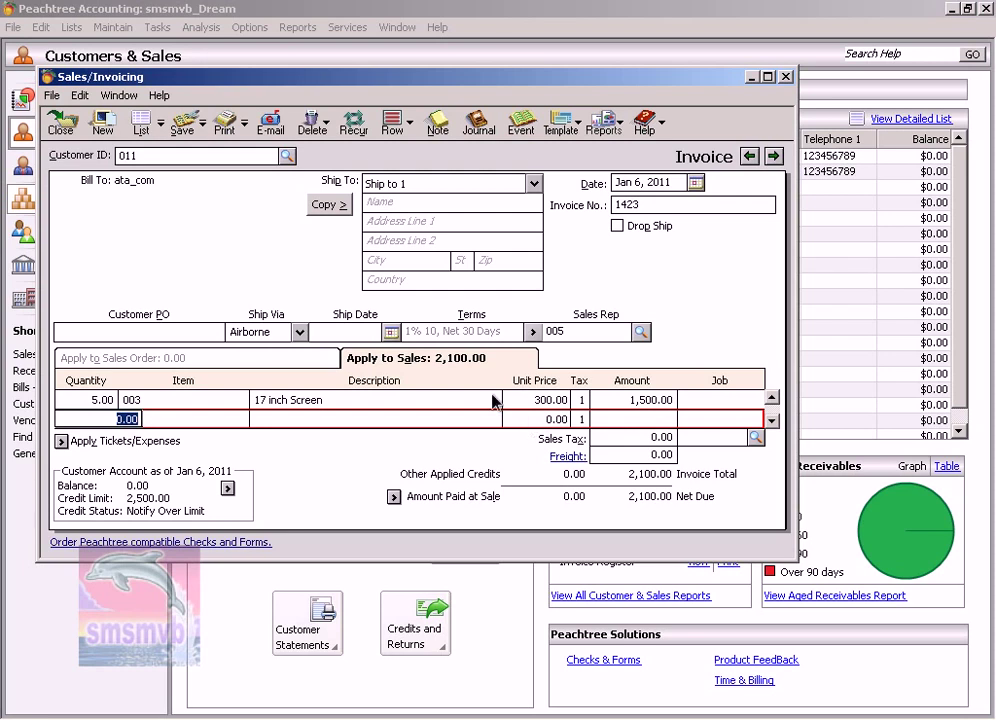
click(178, 122)
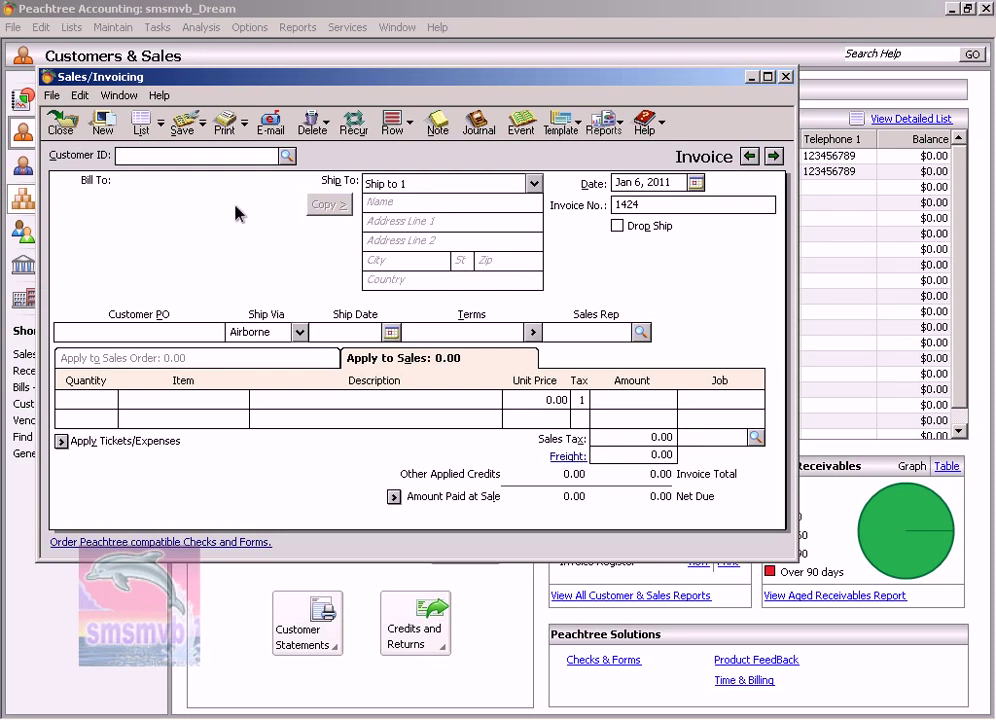
- Choose the twelfth customer in the list for the new invoice and assign the first sales rep in the list
click(287, 155)
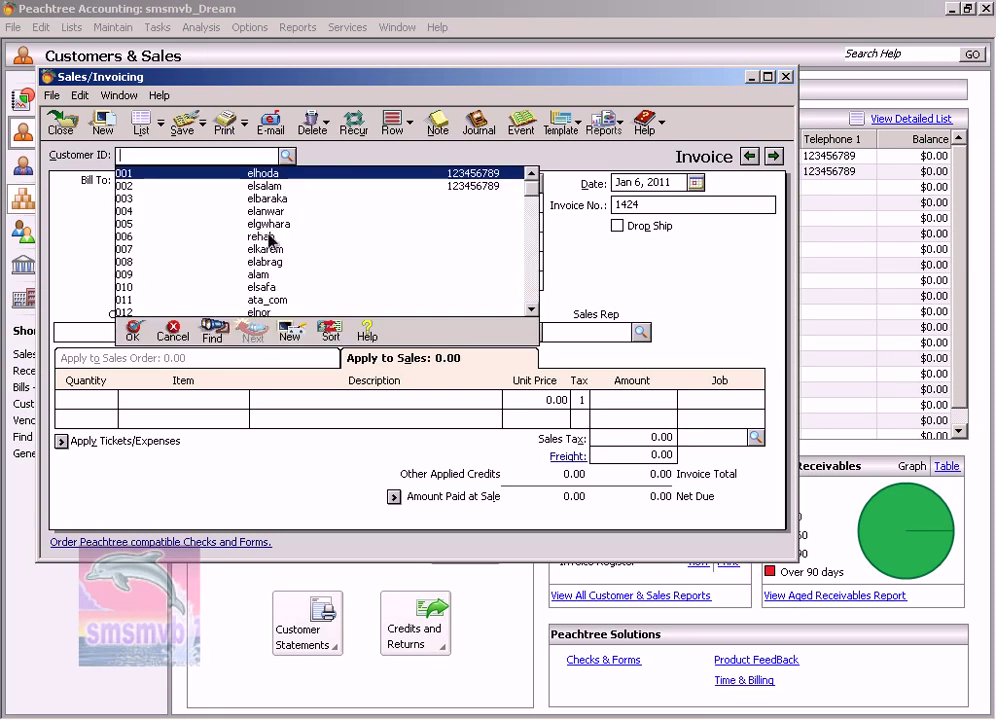
double_click(265, 312)
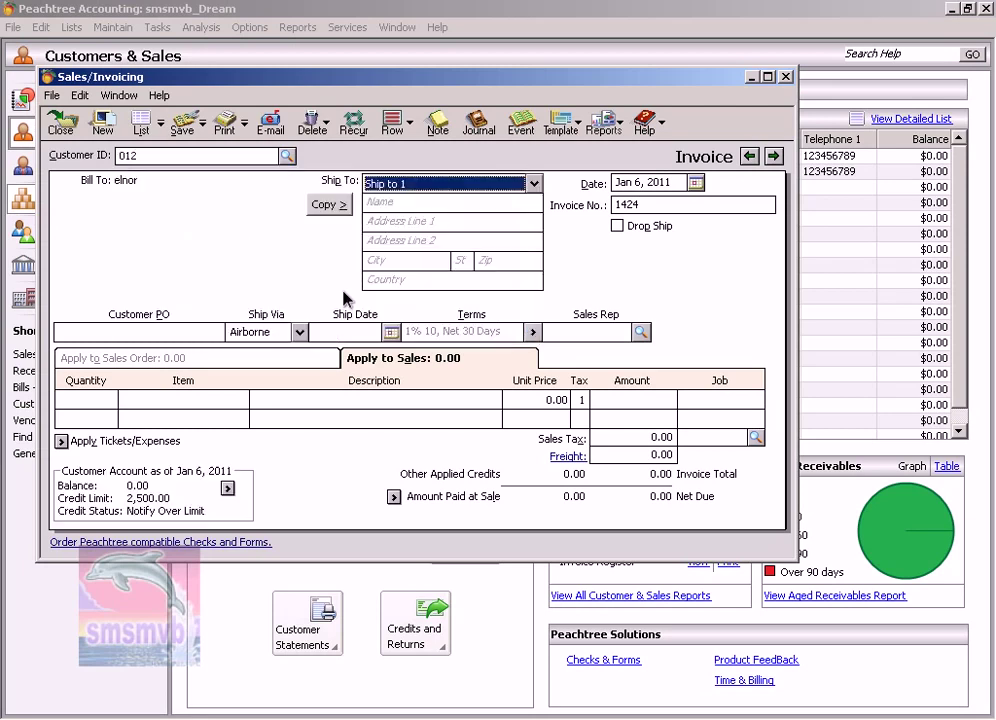
click(686, 203)
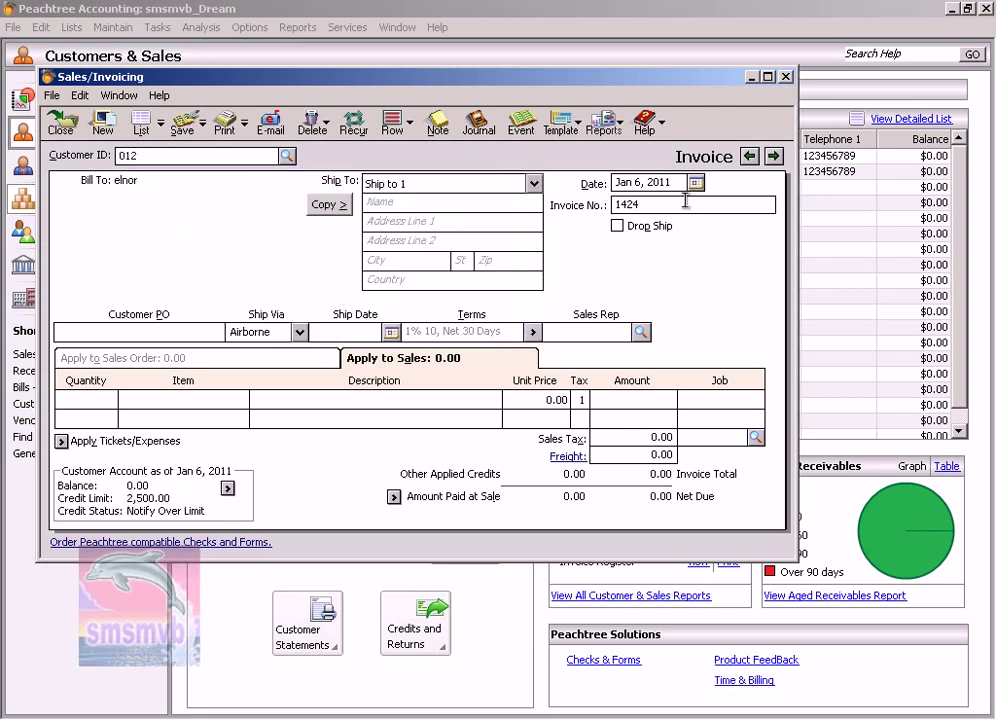
click(641, 331)
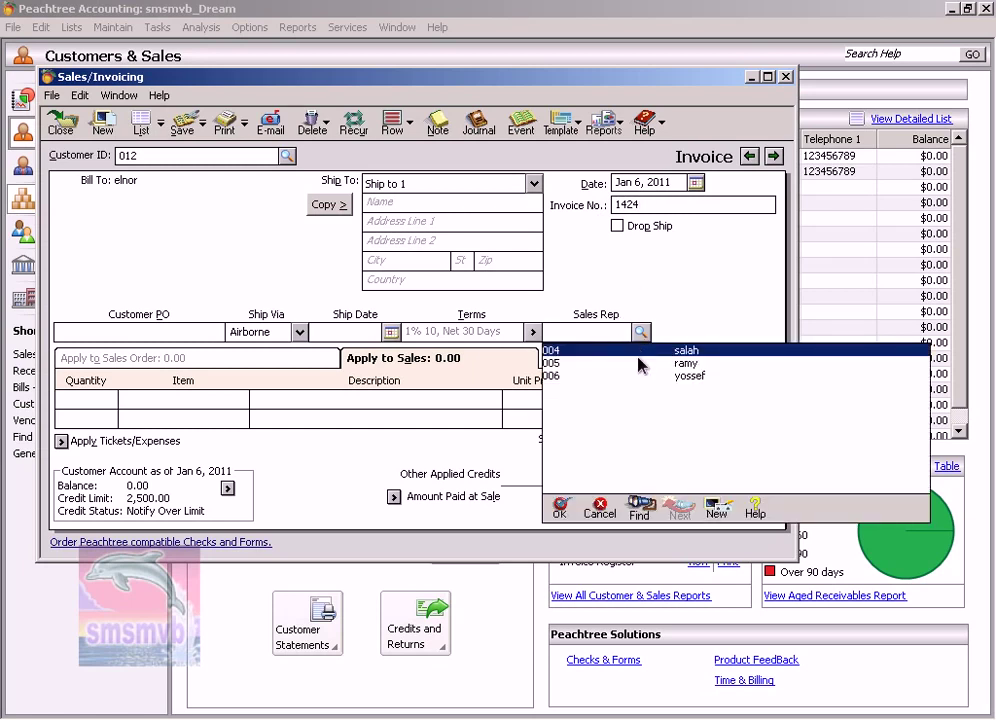
double_click(645, 352)
- Add a first line for 1 unit of item 001, dell pc, at a unit price of 1500 to the twelfth customer's invoice
click(88, 399)
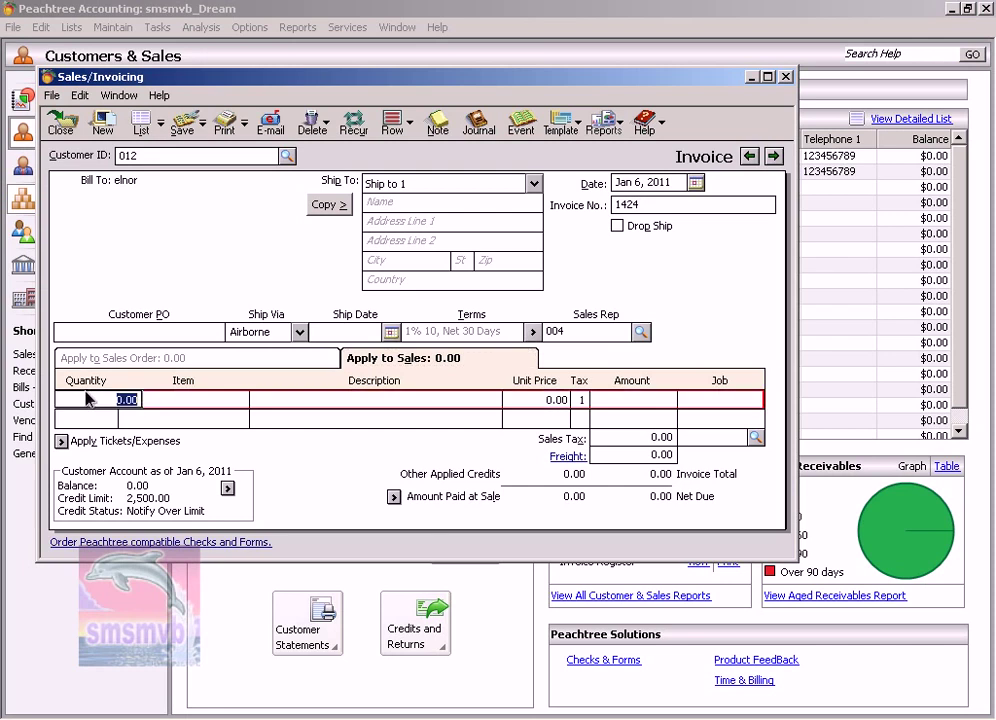
text(1)
key(Tab)
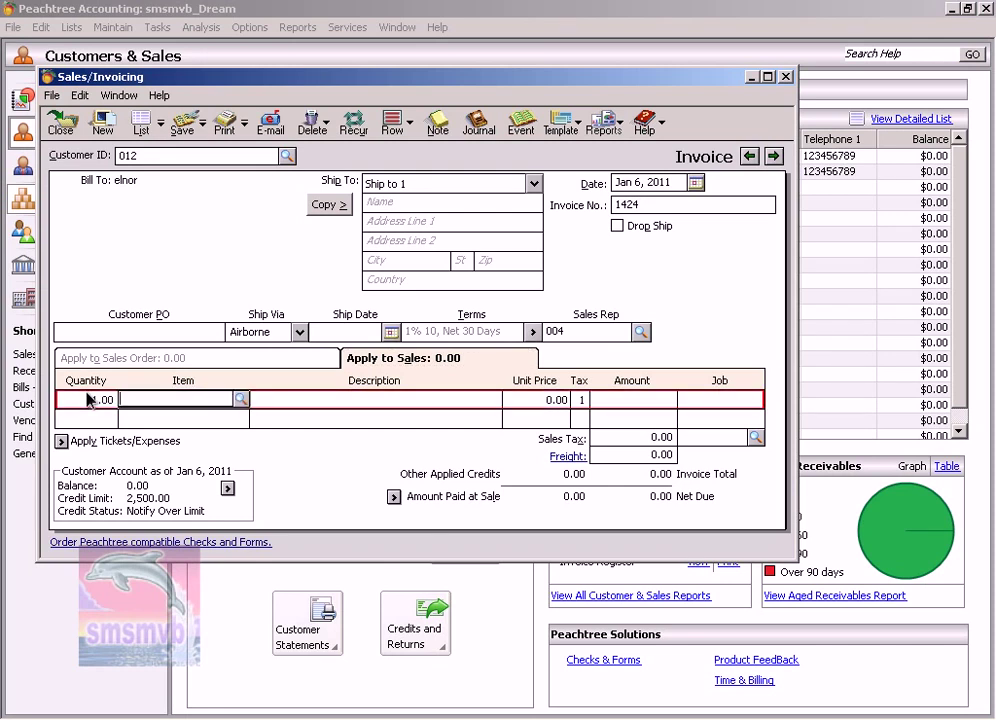
text(001)
key(Tab)
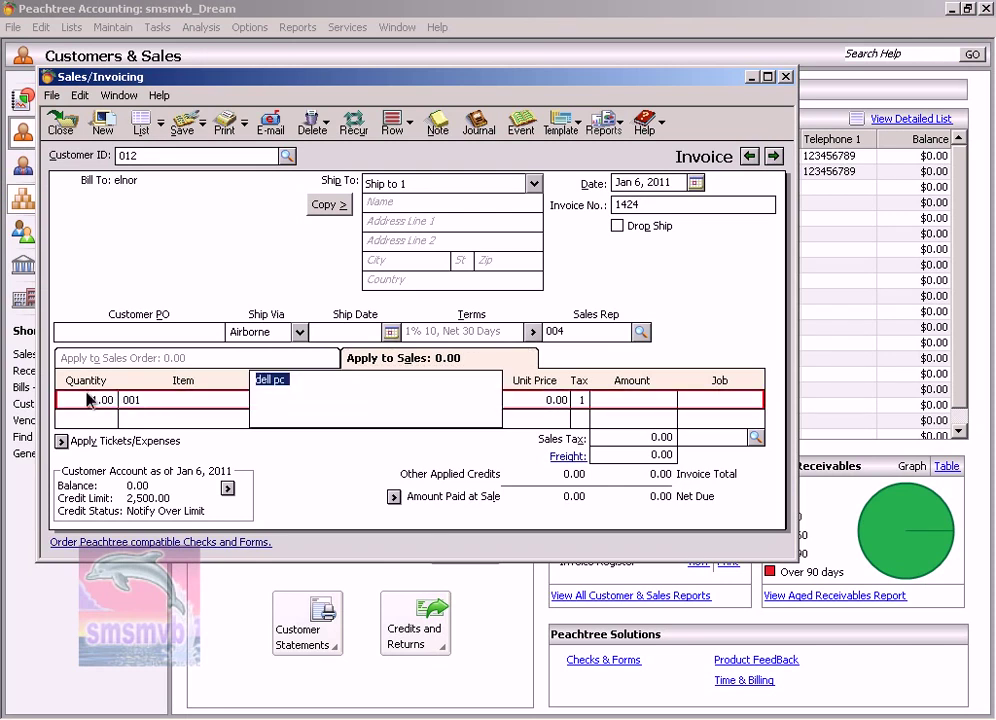
key(Tab)
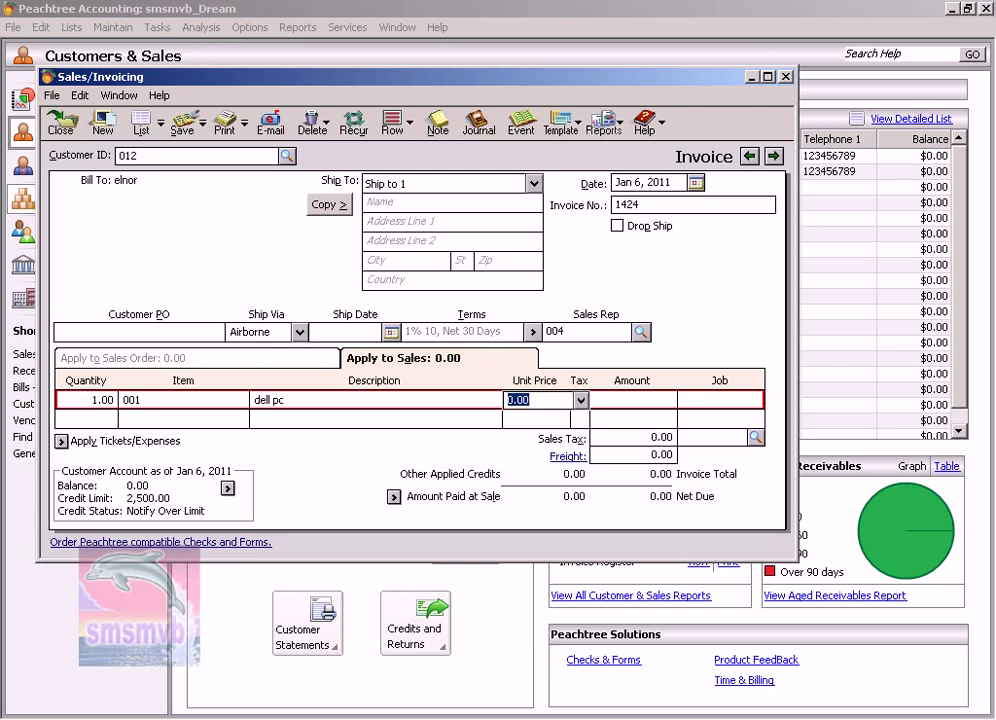
text(1500)
key(Tab)
key(Tab)
key(Tab)
key(Tab)
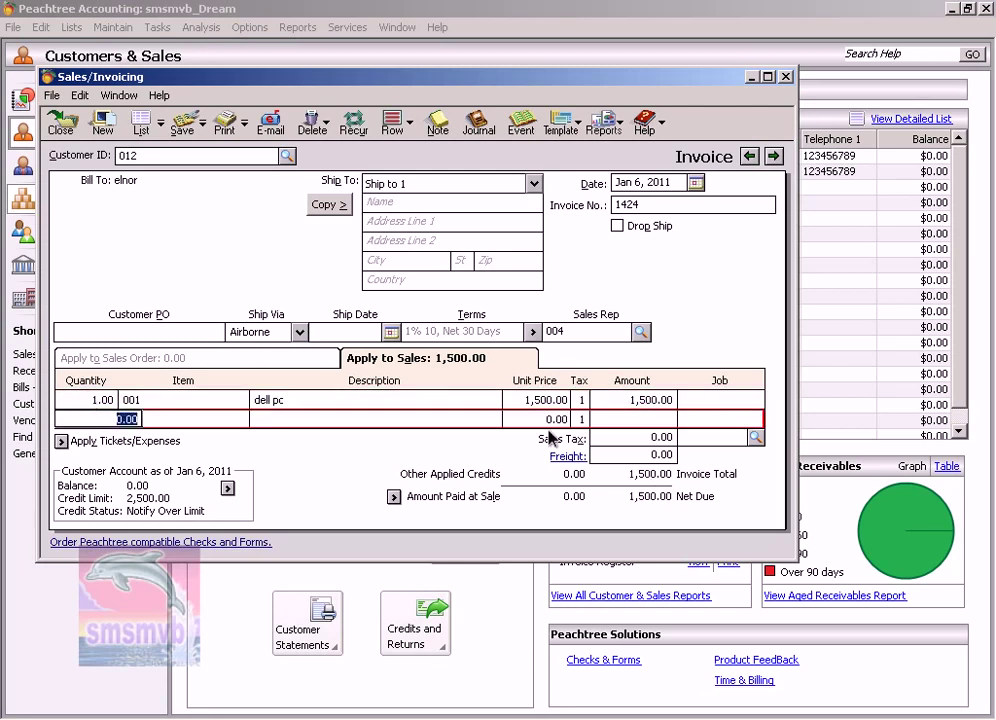
- Apply sales tax code 01 to the twelfth customer's invoice and save it
click(750, 438)
click(757, 440)
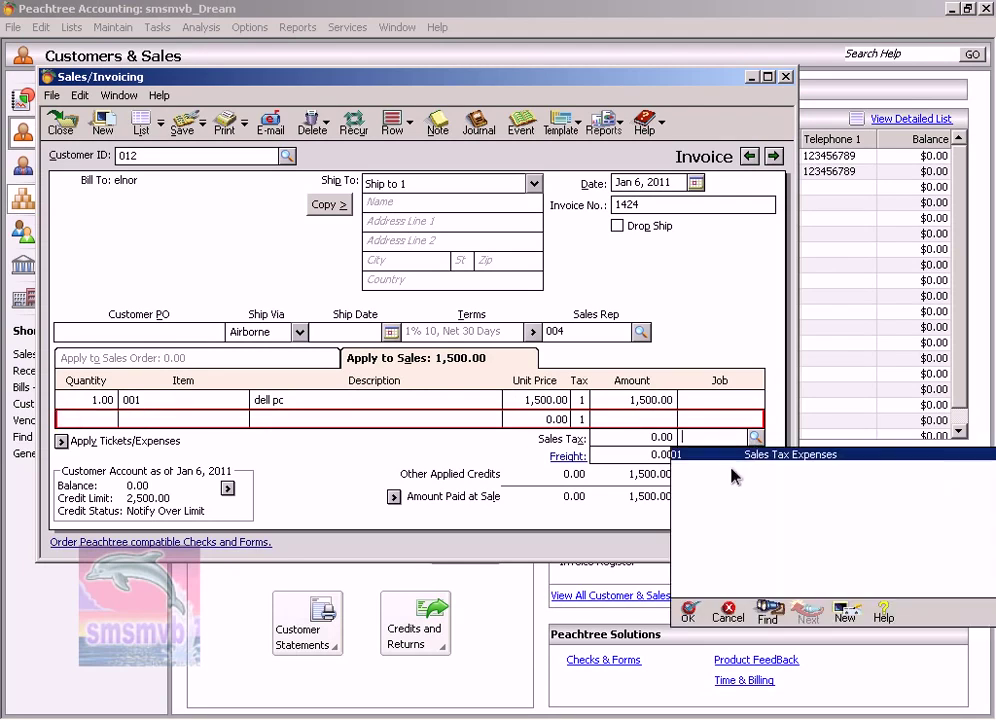
key(Return)
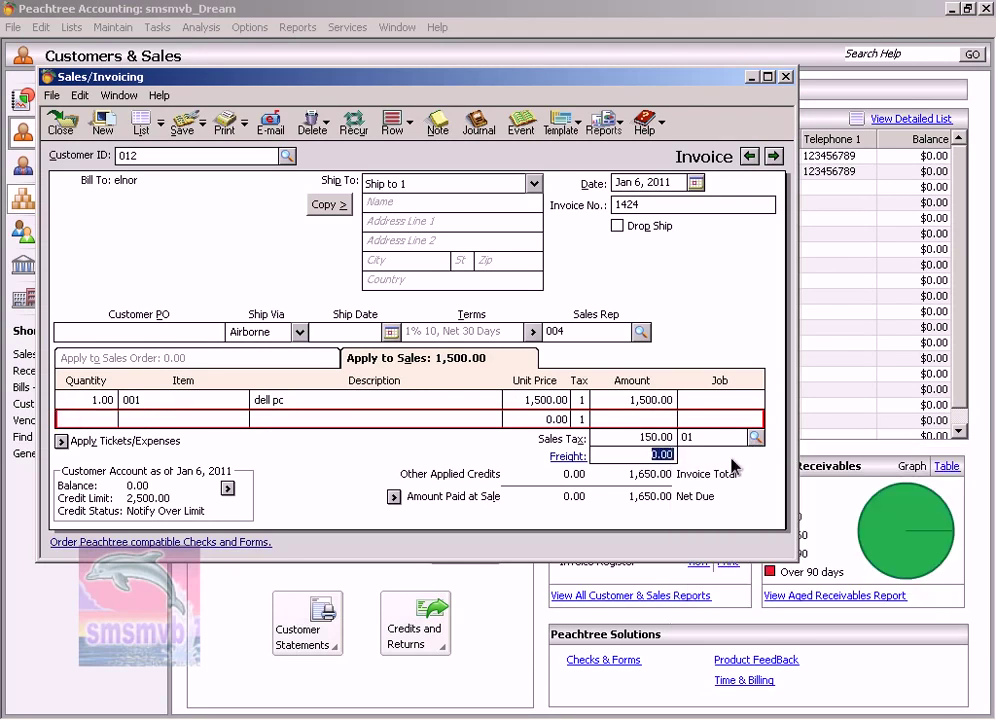
key(Tab)
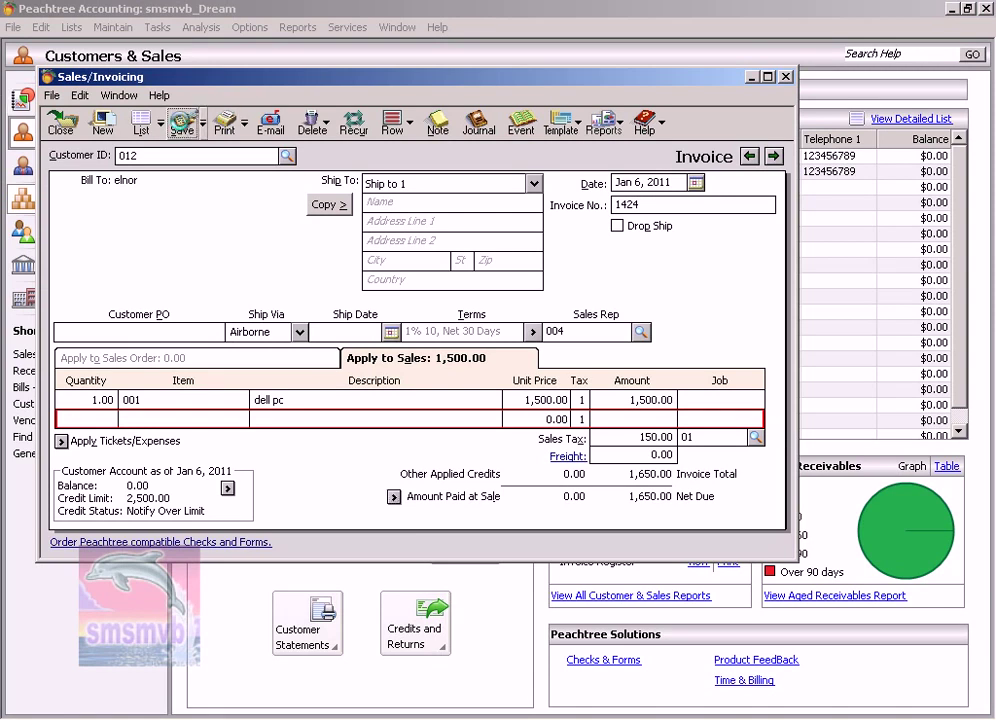
click(182, 123)
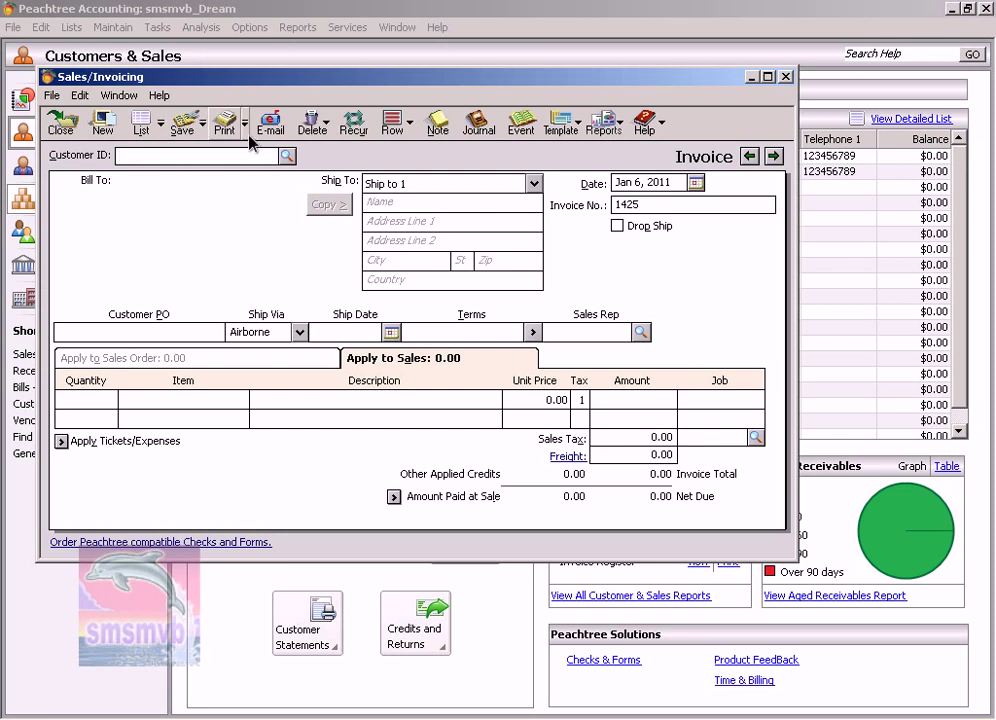
- Choose the fifth customer in the list for the new invoice and set the invoice date to Jan 7, 2011
click(287, 155)
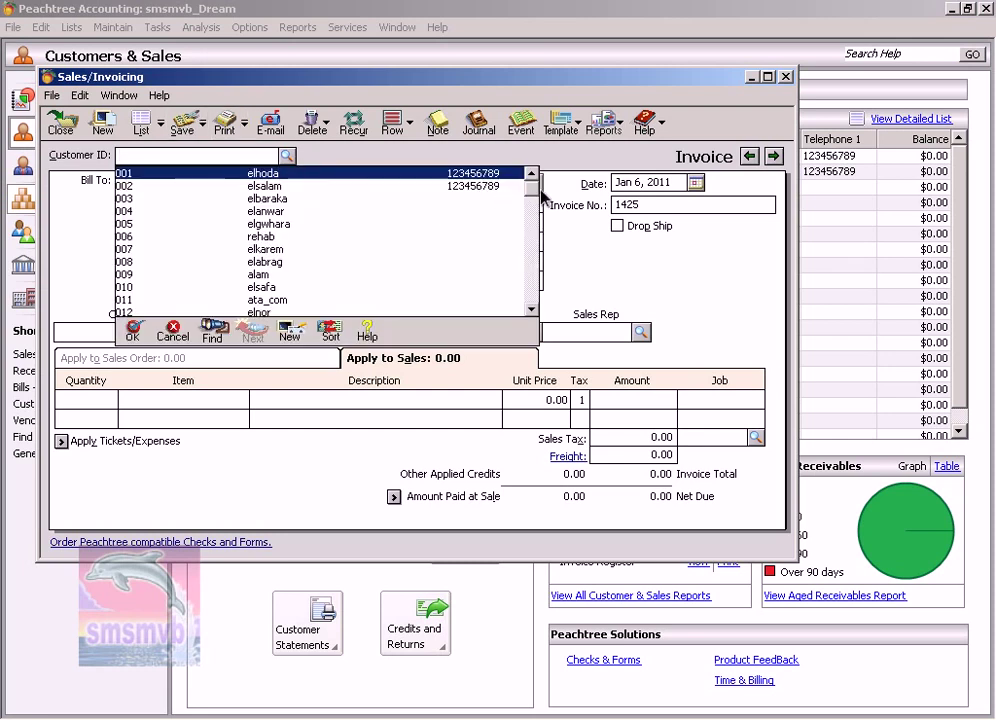
drag(530, 190, 545, 292)
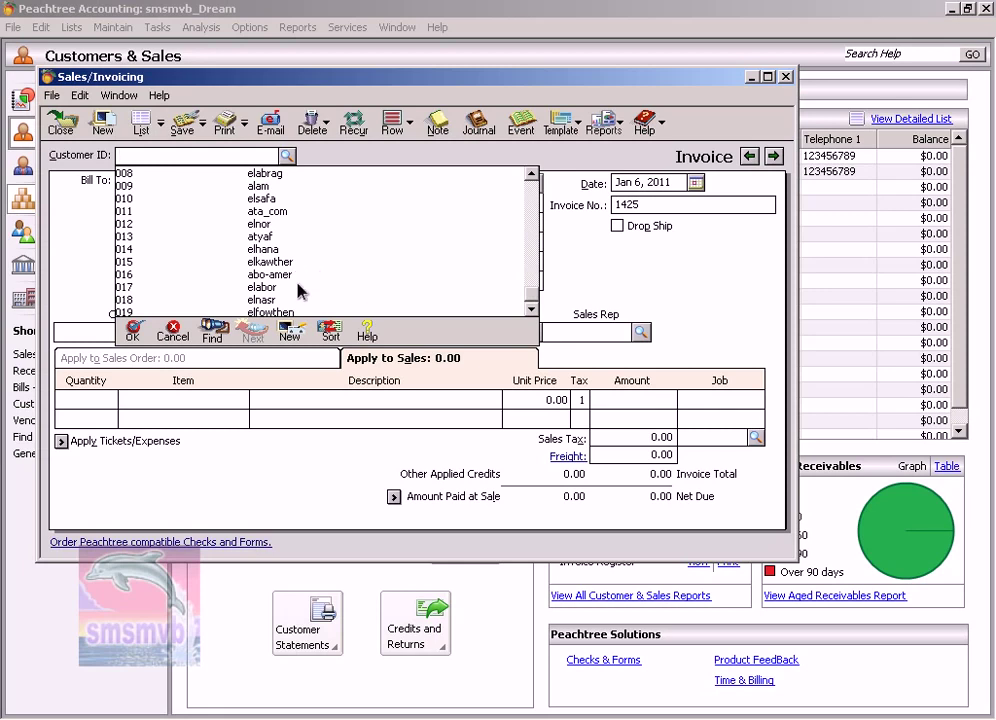
scroll(298, 290, up, 2)
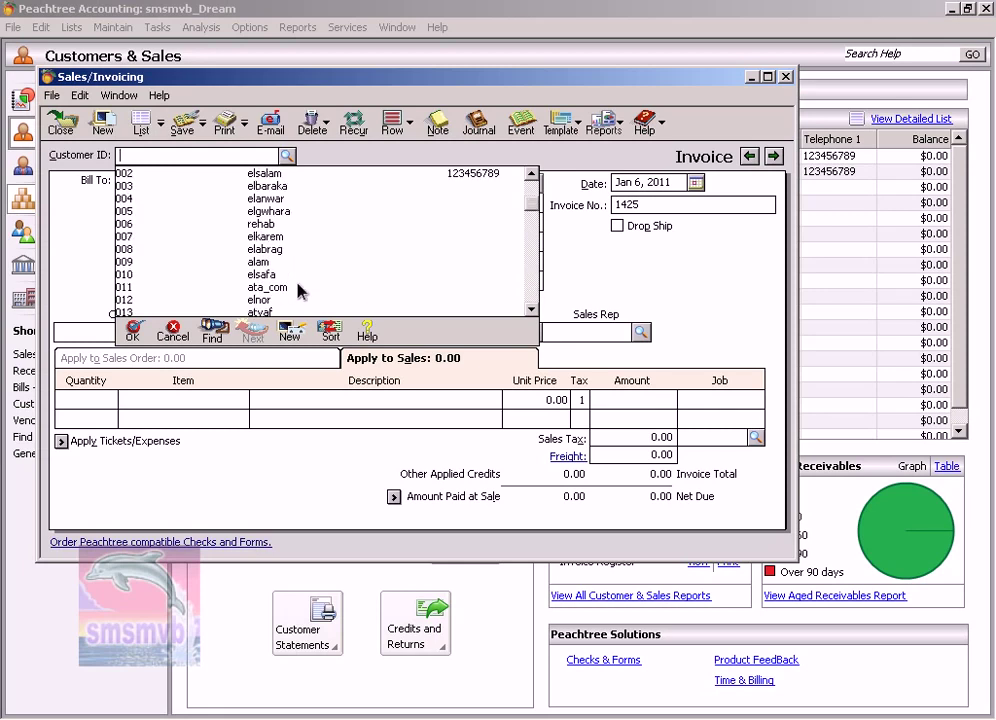
double_click(278, 212)
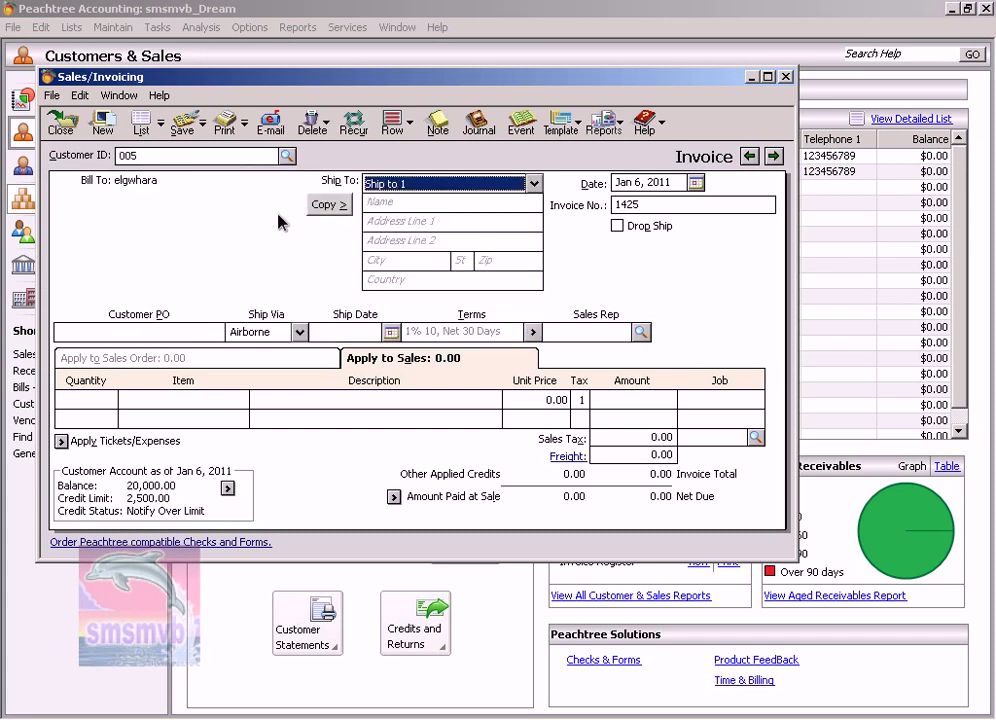
click(698, 185)
click(824, 289)
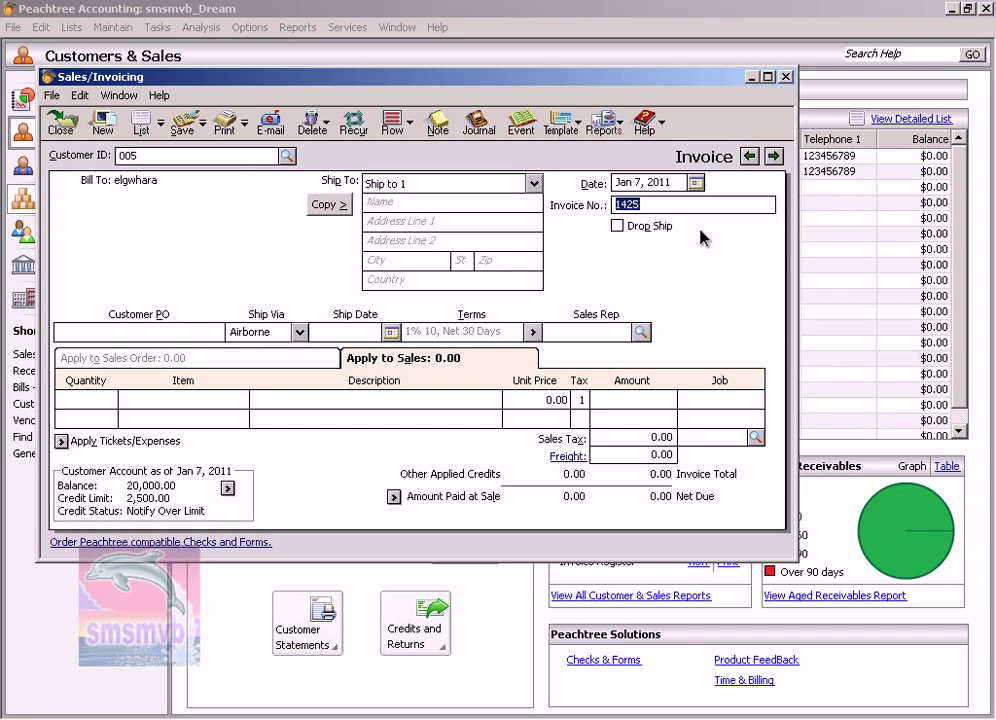
- Assign the first sales rep in the list to the fifth customer's invoice
key(Tab)
key(Tab)
key(Tab)
key(Tab)
key(Tab)
key(Tab)
click(639, 333)
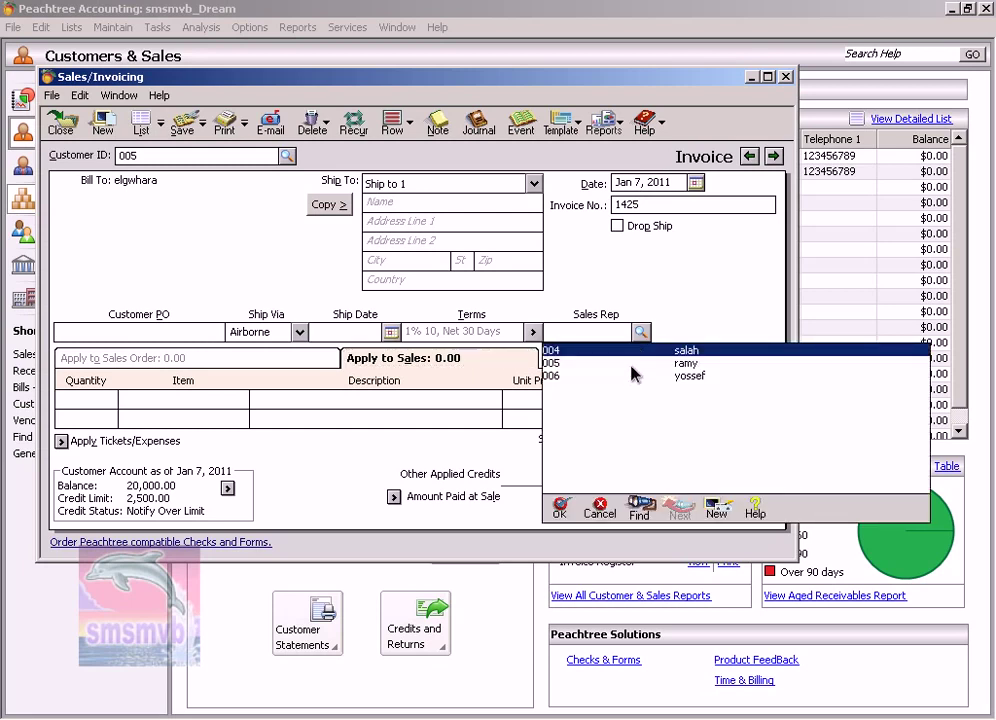
double_click(637, 352)
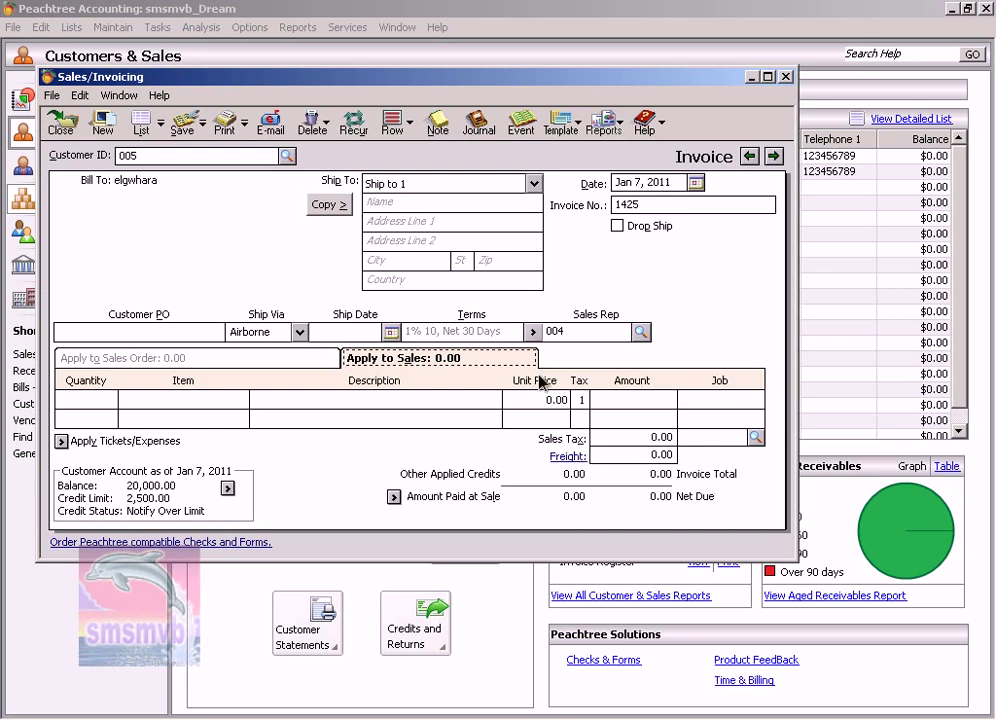
- Add a first line for 5 units of item 002, hp pc, at a unit price of 1200 to the fifth customer's invoice
click(100, 401)
text(5)
key(Tab)
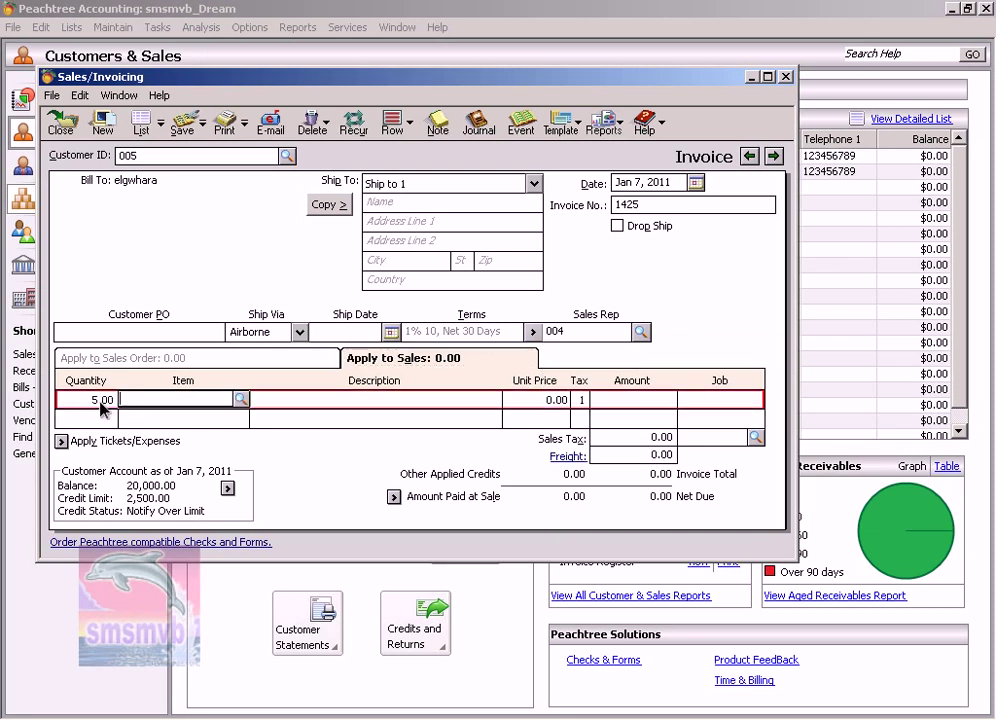
text(002)
key(Tab)
key(Tab)
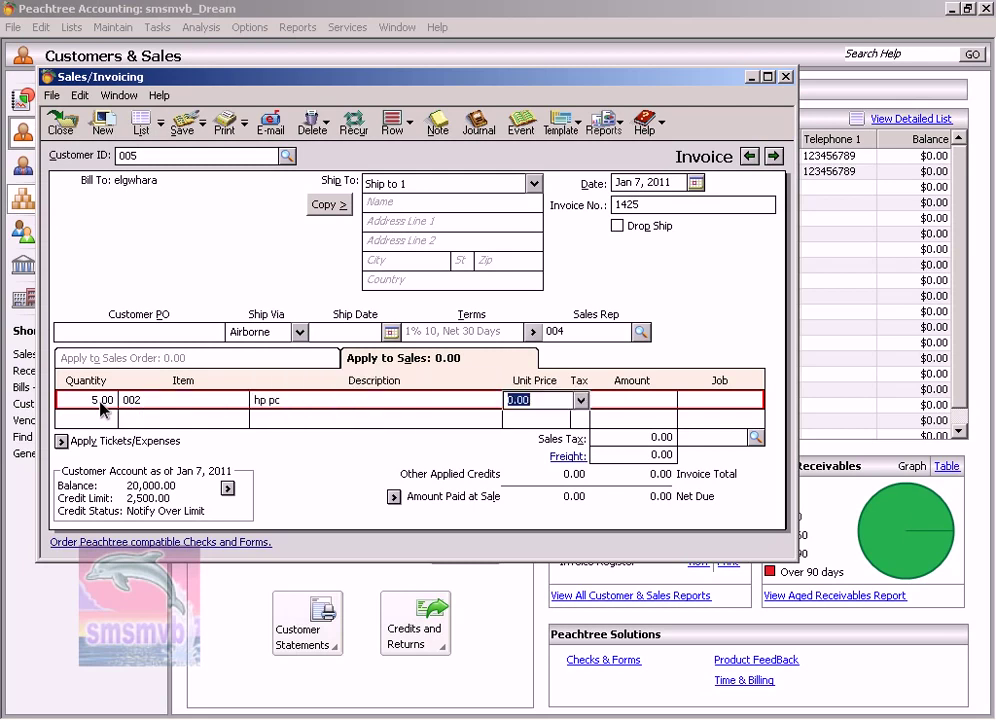
text(1200)
key(Tab)
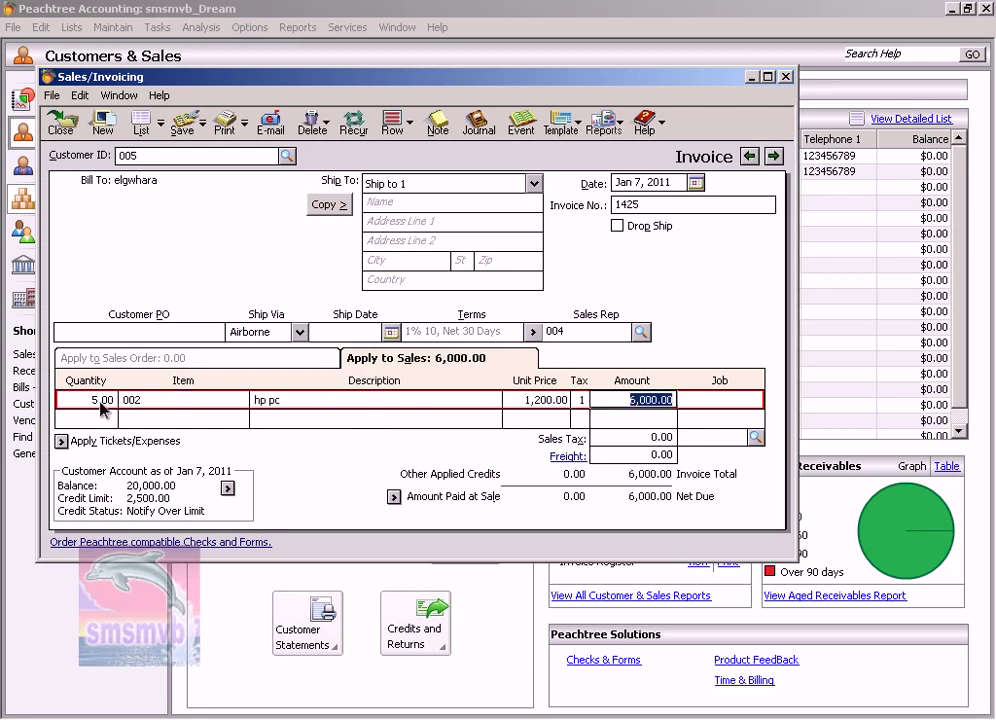
key(Tab)
key(Tab)
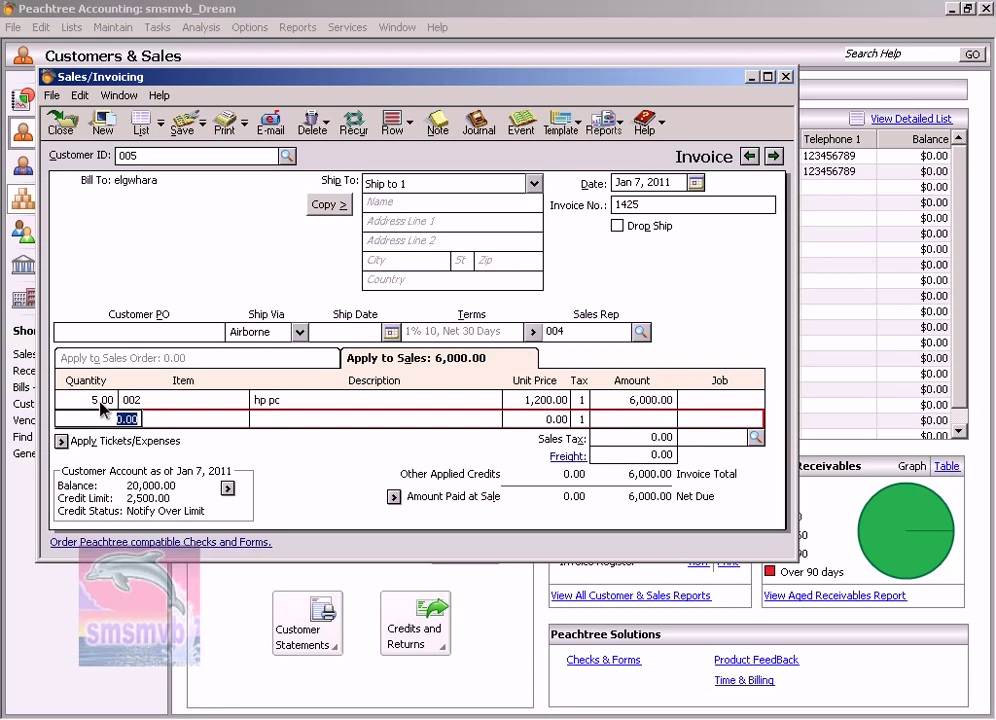
- Add a second line for 4 units of item 001, dell pc, at a unit price of 1500 to the fifth customer's invoice
text(4)
key(Tab)
text(001)
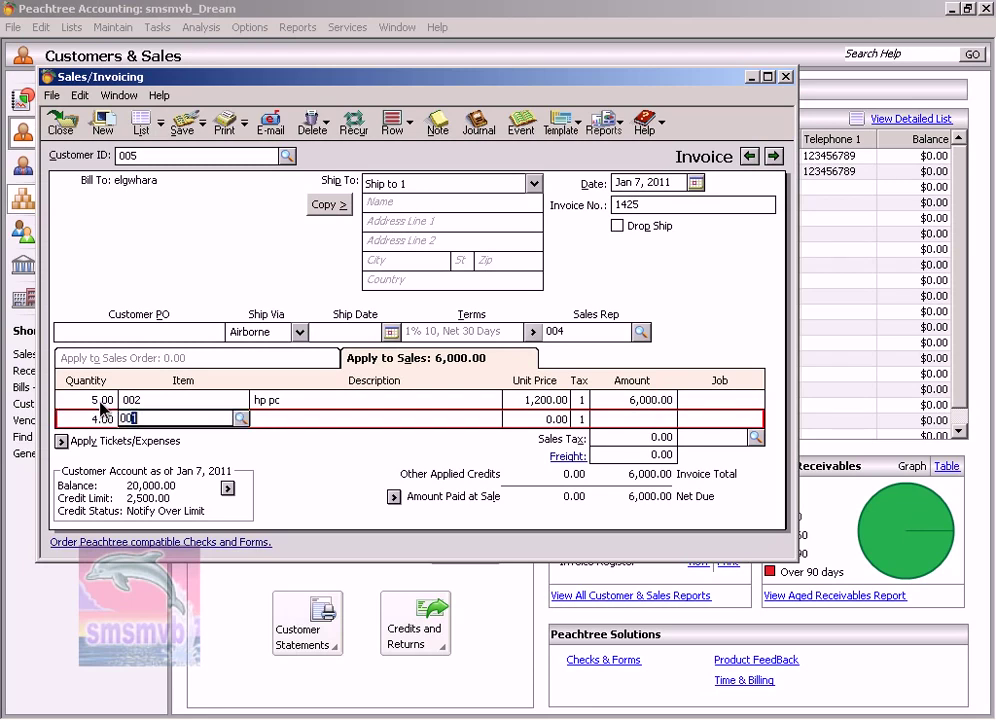
key(Tab)
key(Tab)
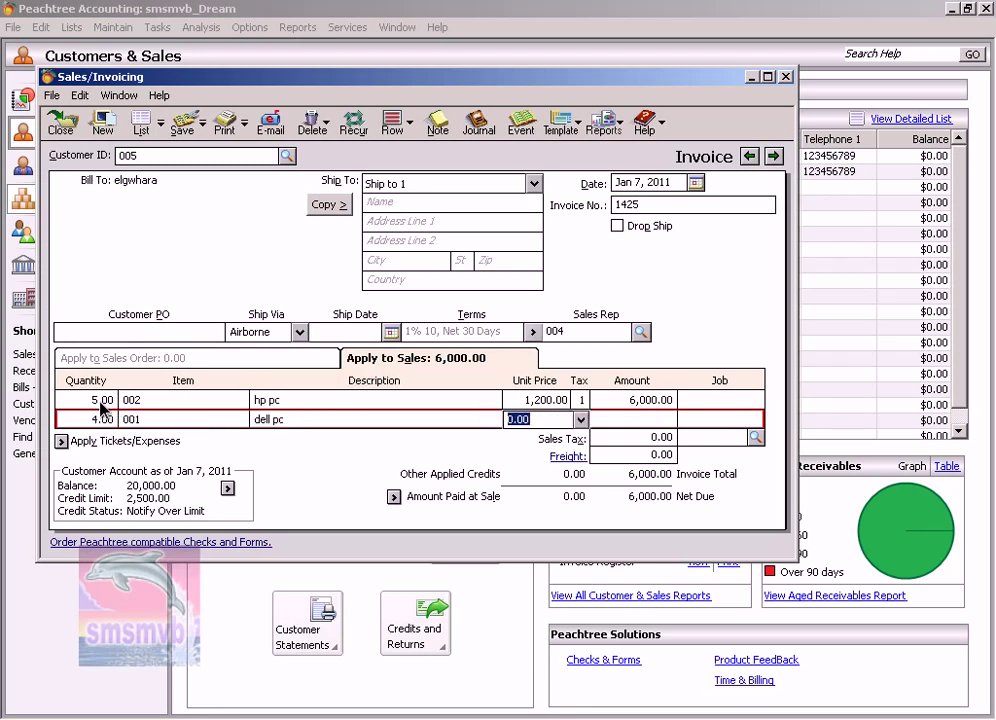
text(1500)
key(Tab)
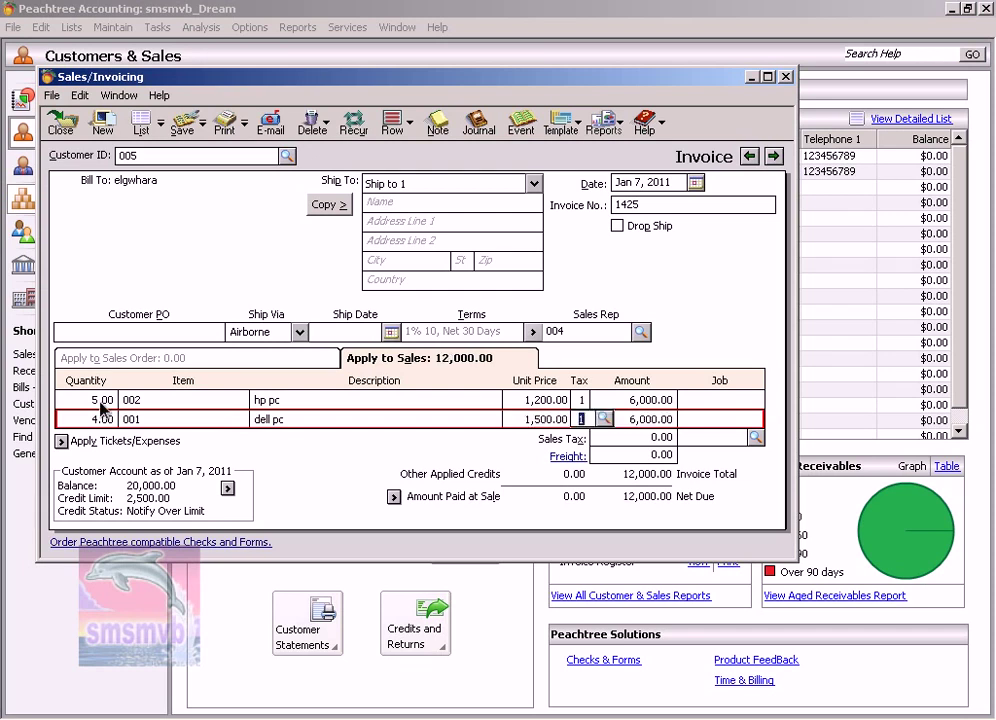
key(Tab)
key(Tab)
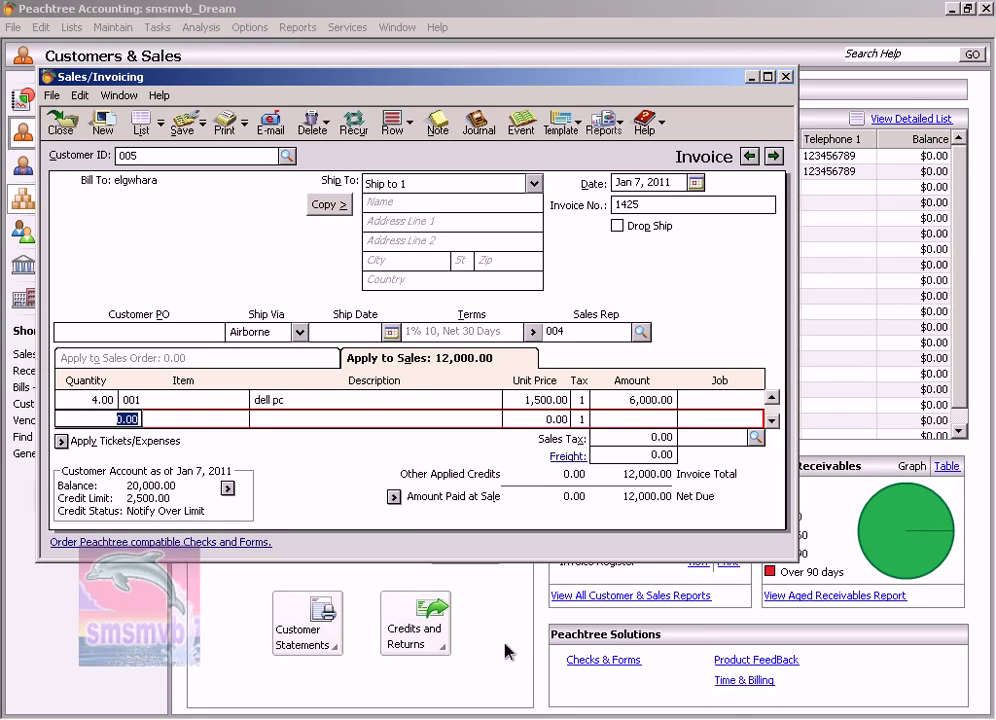
- Set the freight to 50 on the fifth customer's invoice and save it despite the exceeded credit limit
click(641, 454)
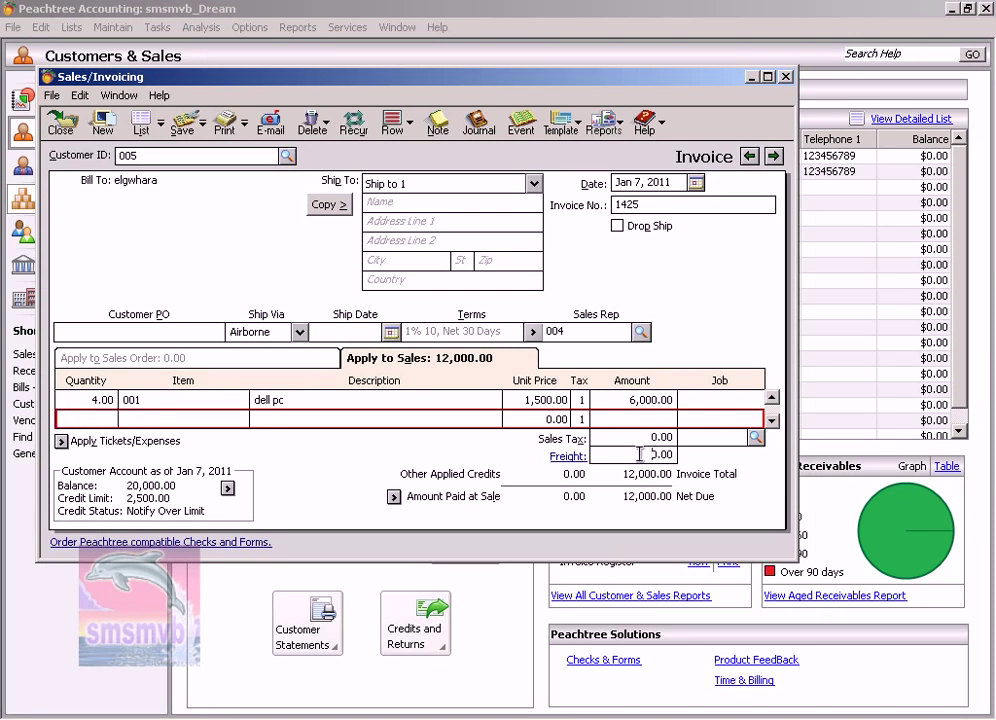
text(50)
key(Tab)
click(178, 133)
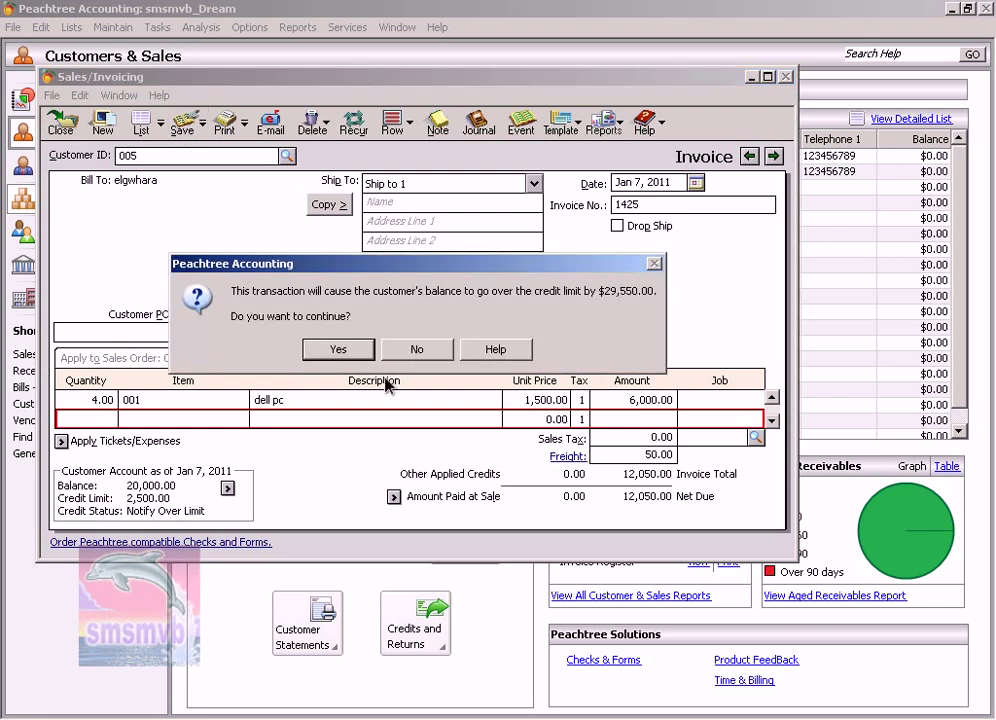
click(316, 345)
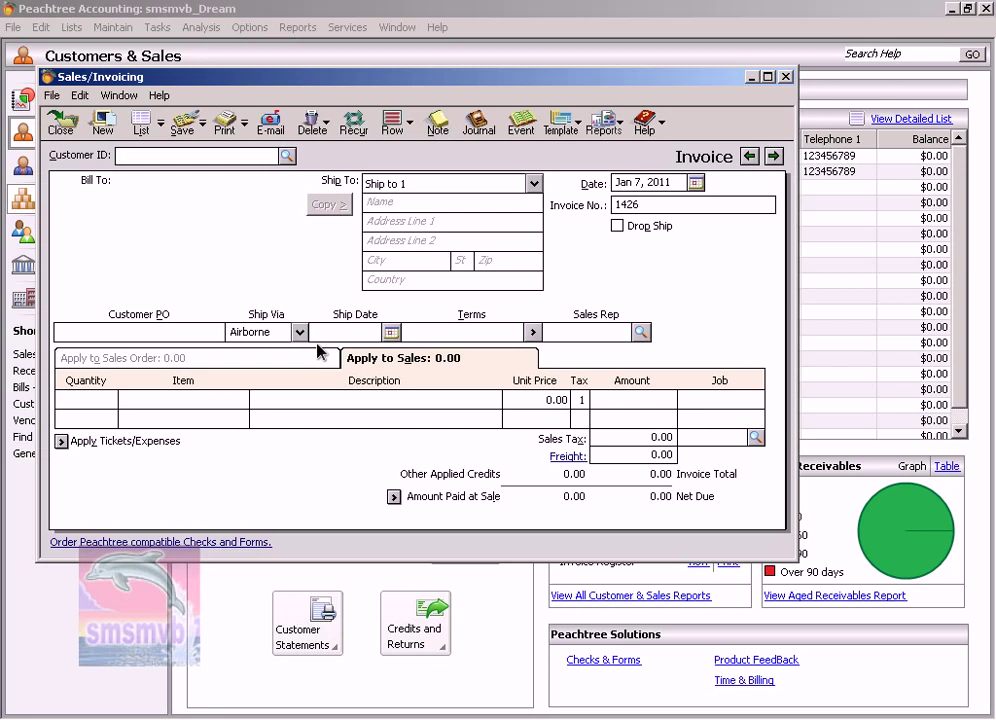
- Choose the second customer in the list for the new invoice
click(286, 156)
scroll(285, 262, down, 3)
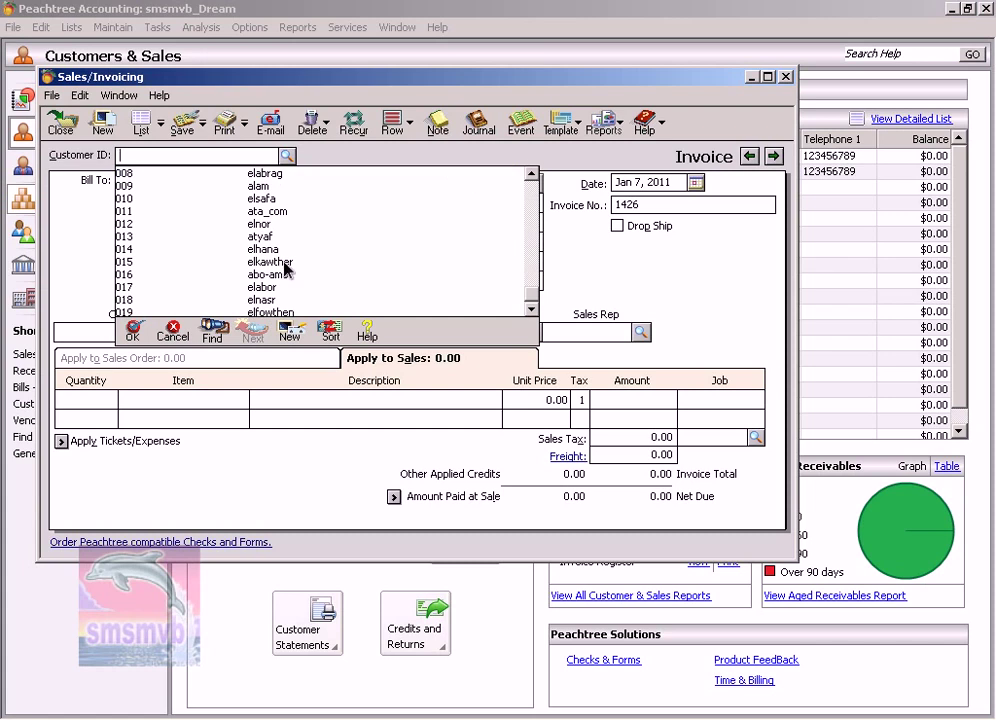
scroll(286, 265, up, 2)
scroll(278, 196, up, 1)
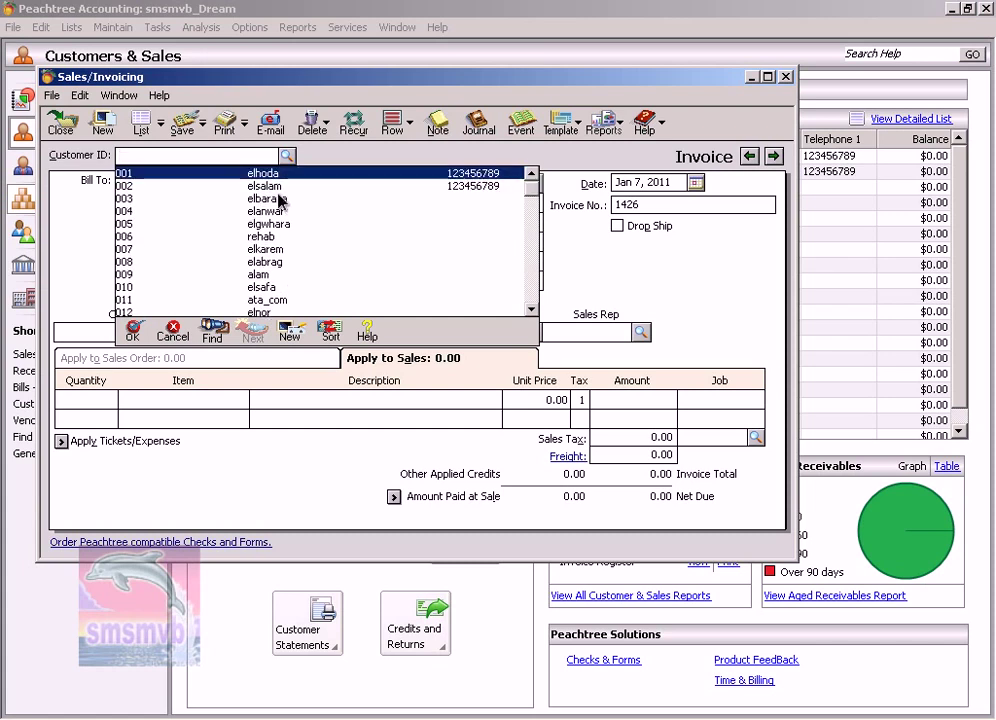
double_click(277, 190)
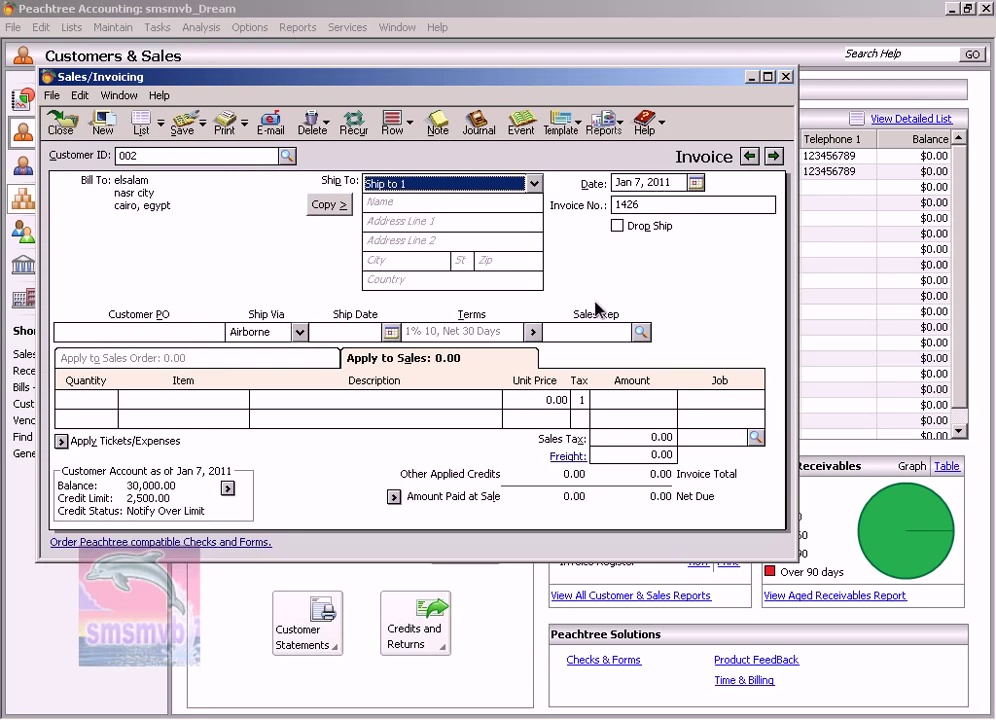
- Assign the second sales rep in the list to the second customer's invoice
click(628, 334)
click(641, 333)
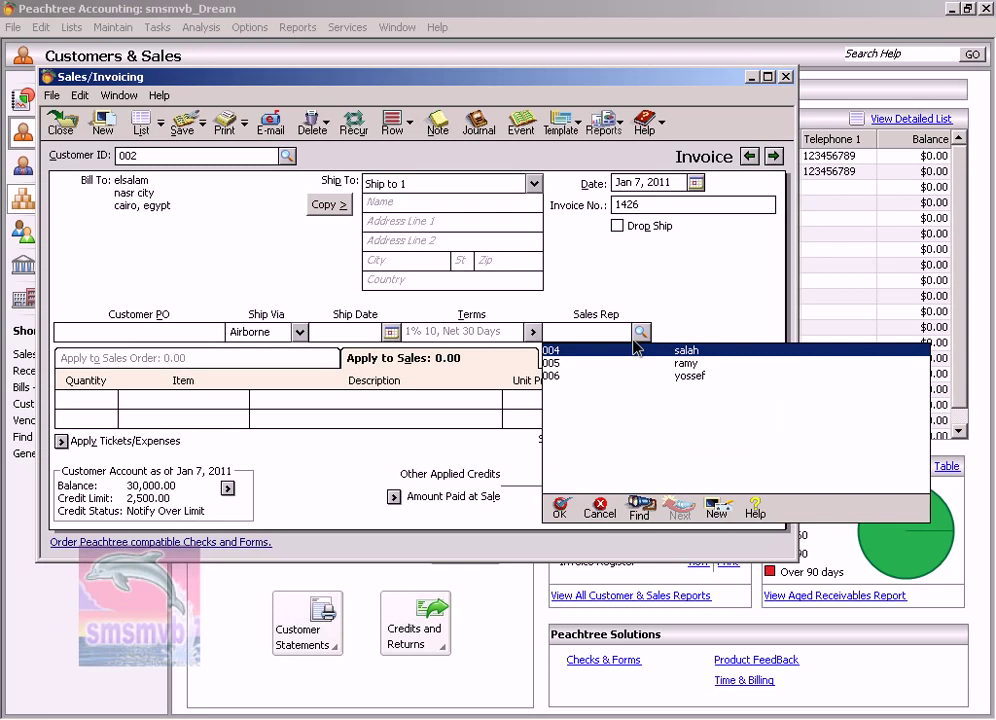
double_click(631, 364)
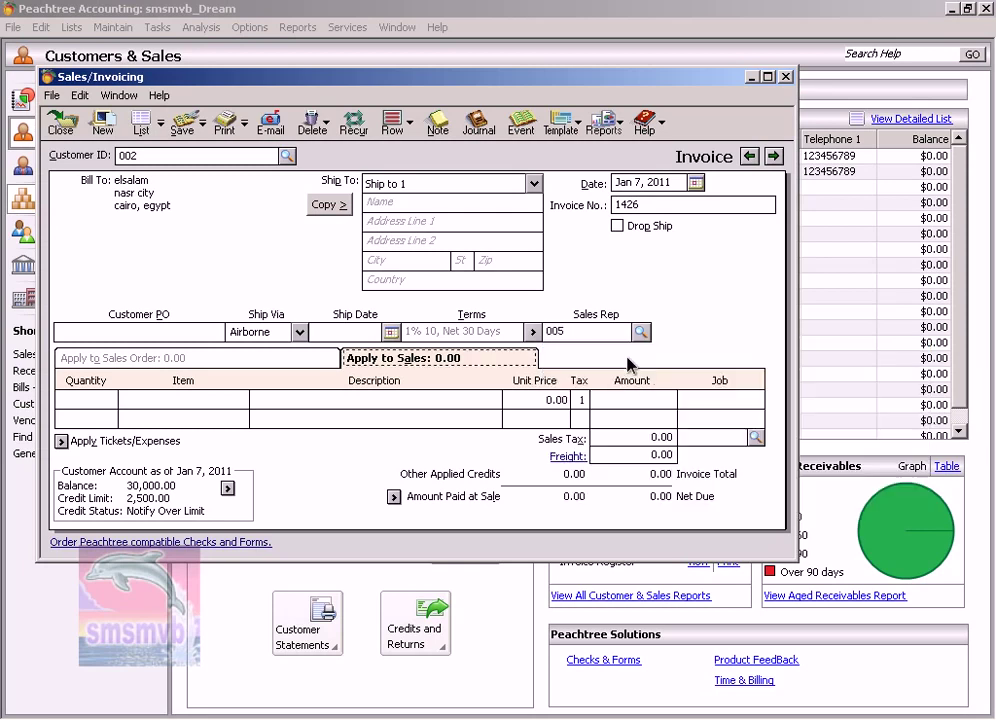
- Add a first line for 10 units of item 004, hp printer, at a unit price of 300 to the second customer's invoice
key(Tab)
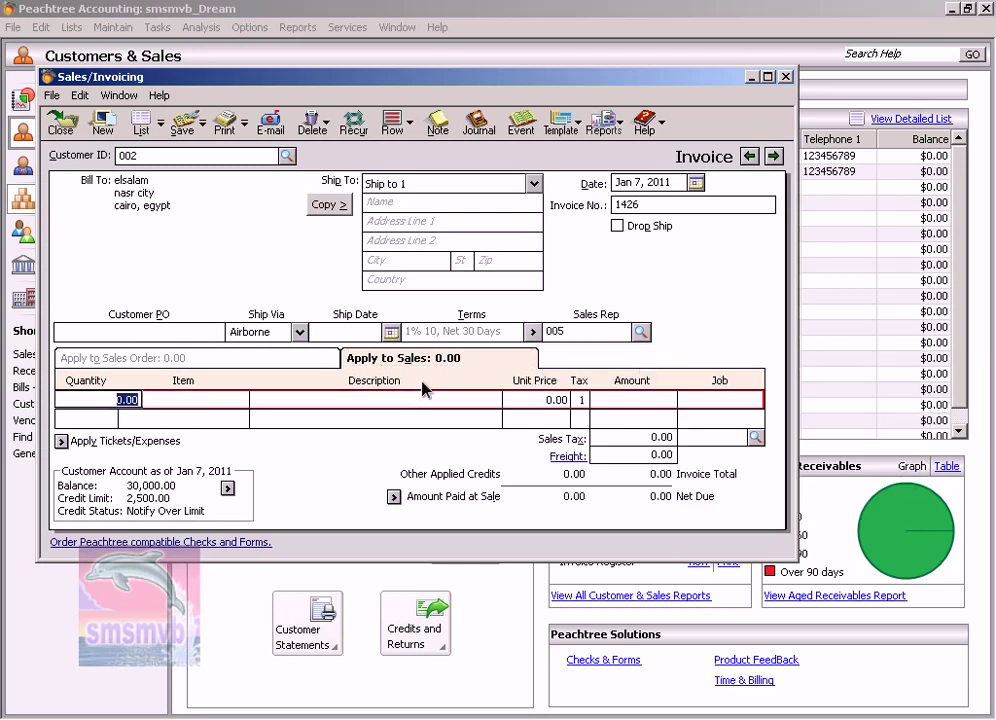
text(10)
key(Tab)
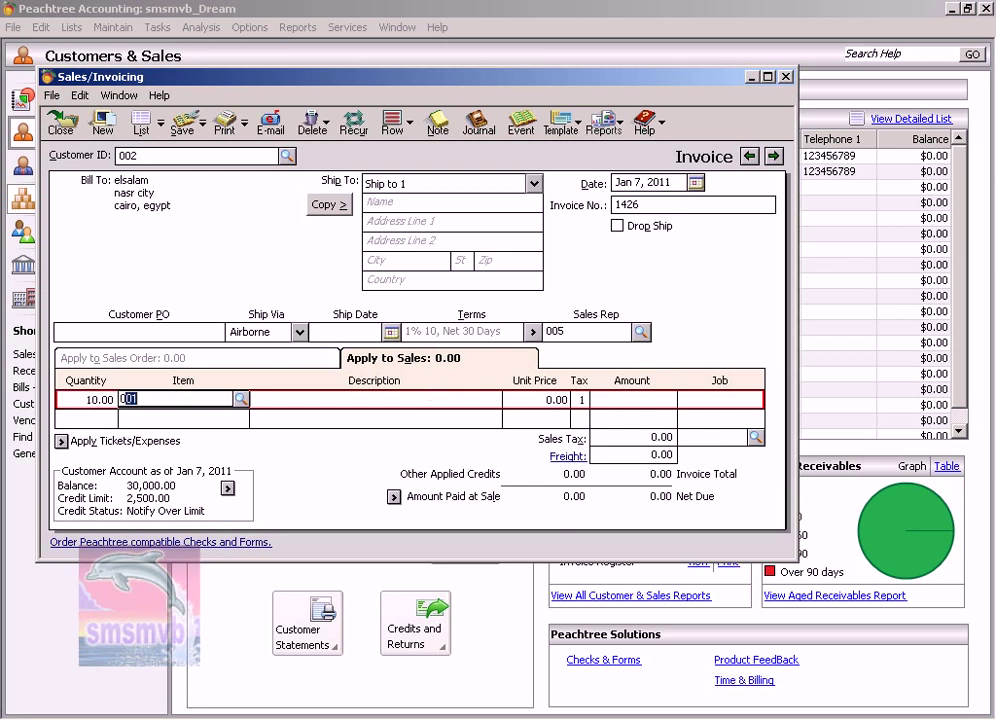
text(001)
text(4)
key(Tab)
key(Tab)
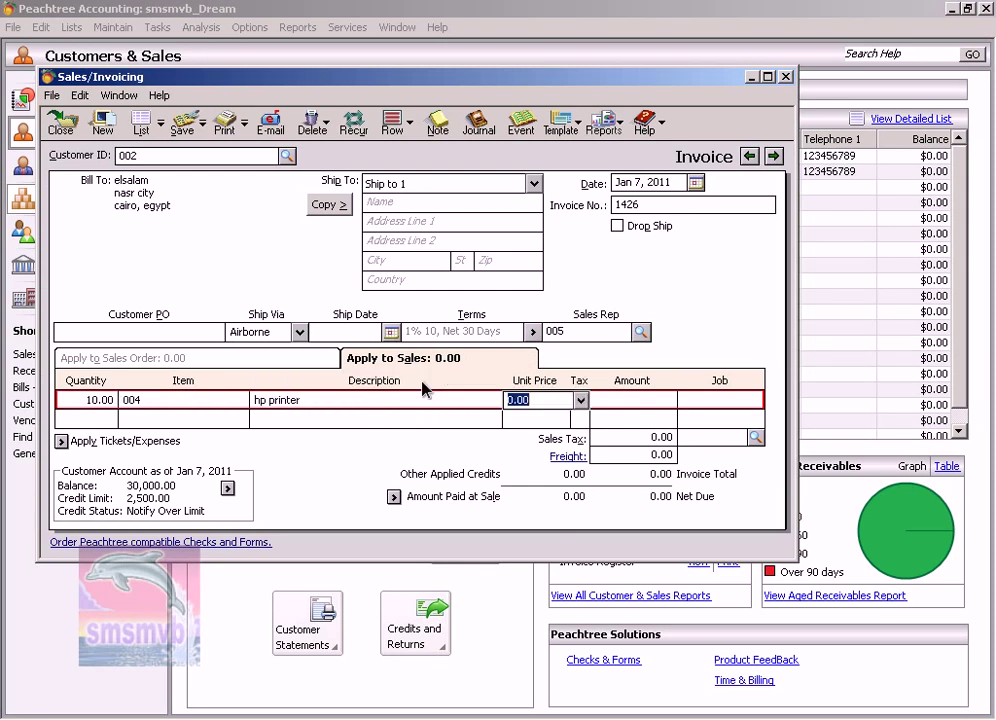
text(300)
key(Tab)
key(Tab)
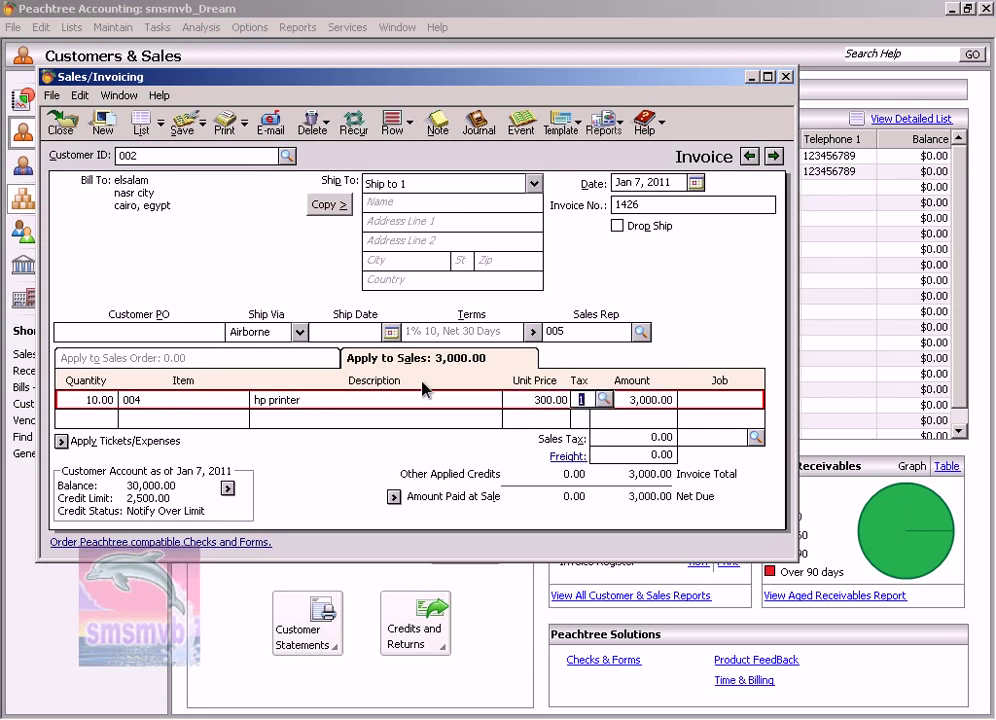
key(Tab)
key(Tab)
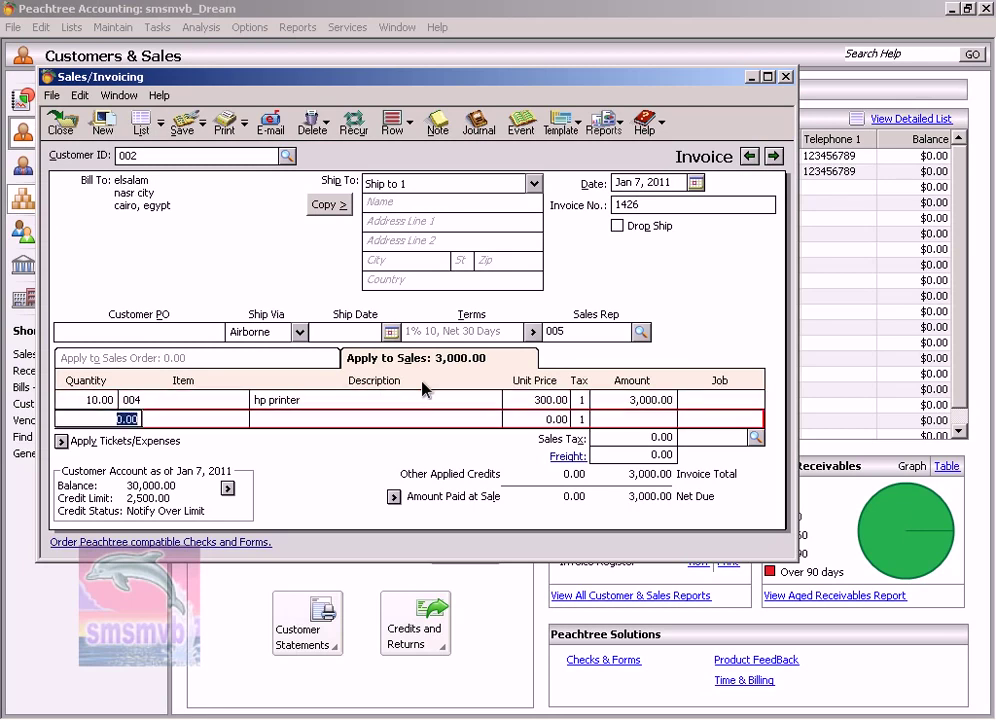
- Add a second line for 10 units of item 003, 17 inch Screen, at a unit price of 300 to the second customer's invoice
text(10)
key(Tab)
text(003)
key(Tab)
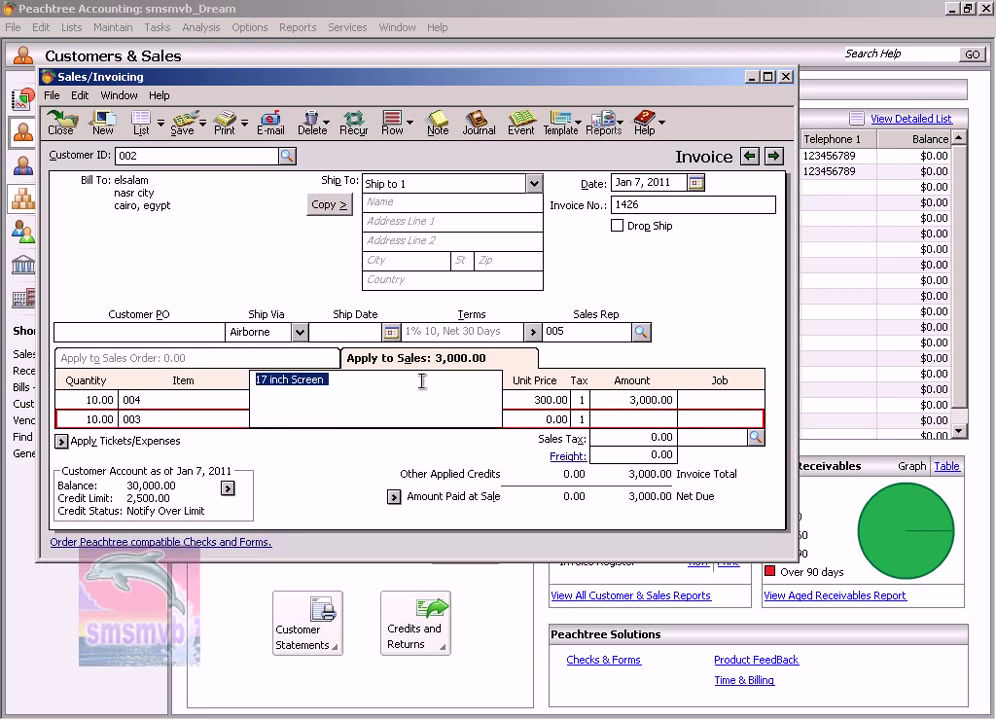
key(Tab)
key(Tab)
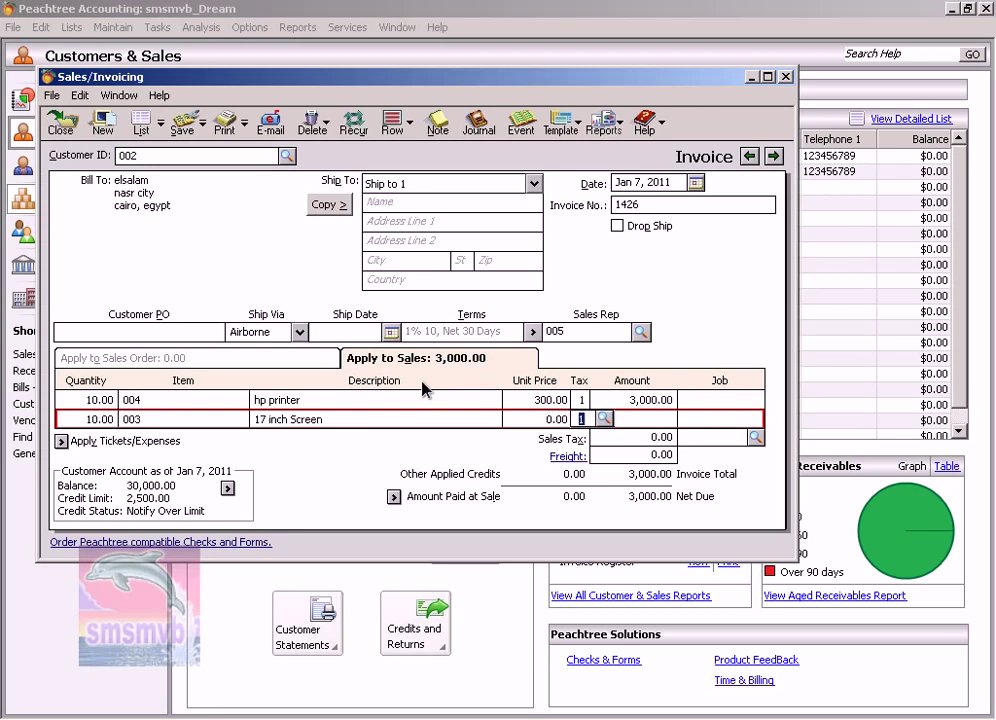
key(shift+Tab)
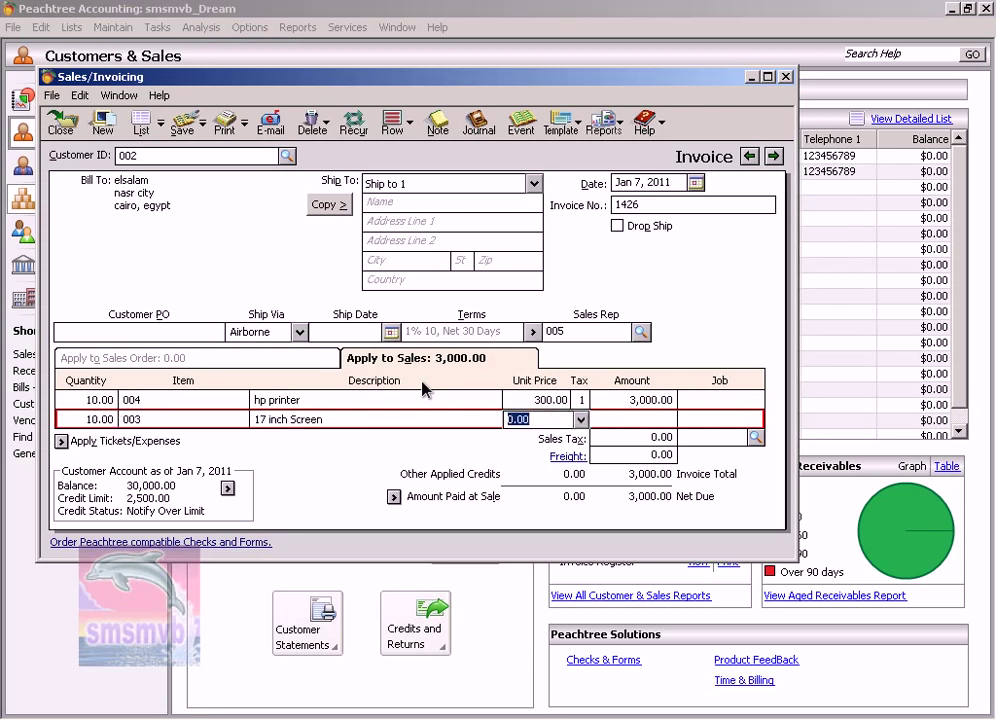
text(300)
key(Tab)
key(Tab)
key(Tab)
key(Tab)
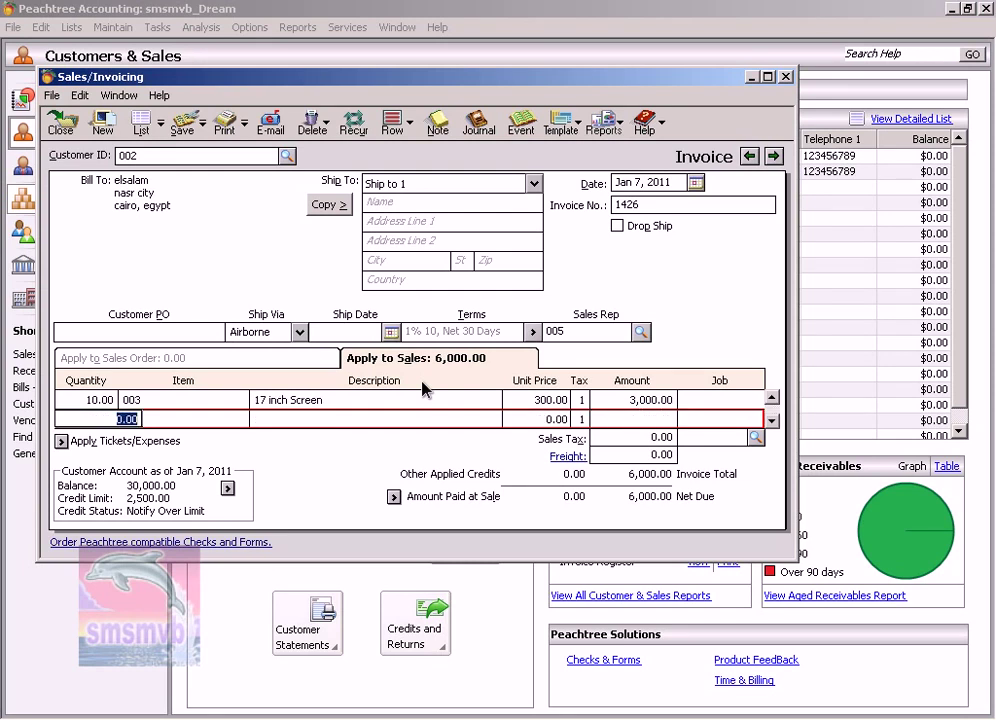
key(Tab)
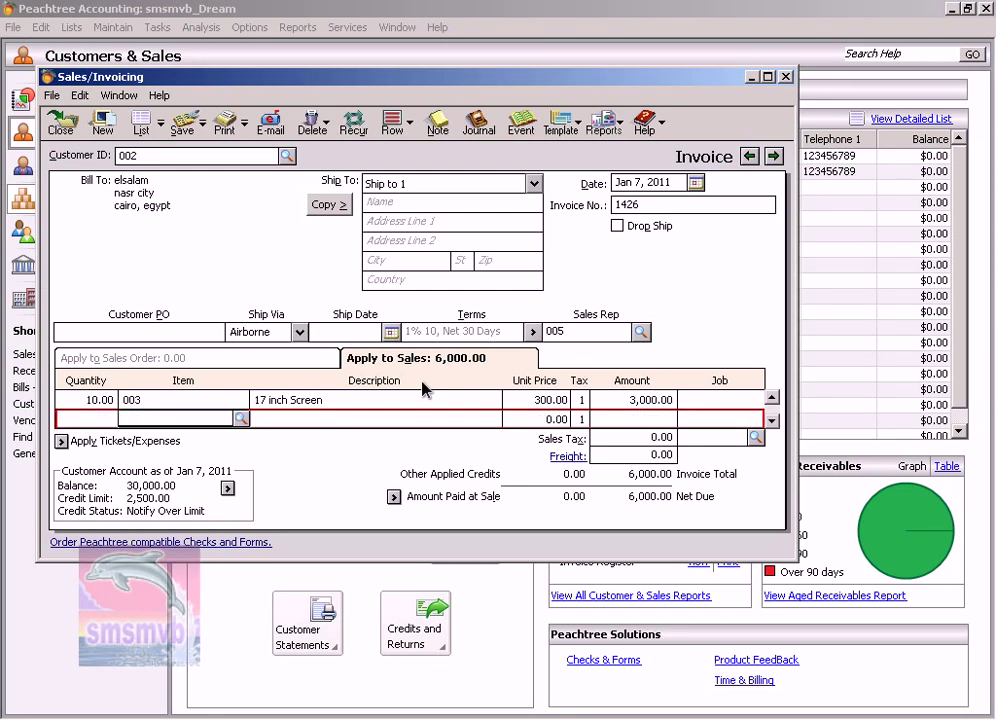
- Set the freight to 50 on the second customer's invoice and save it despite the exceeded credit limit
click(635, 455)
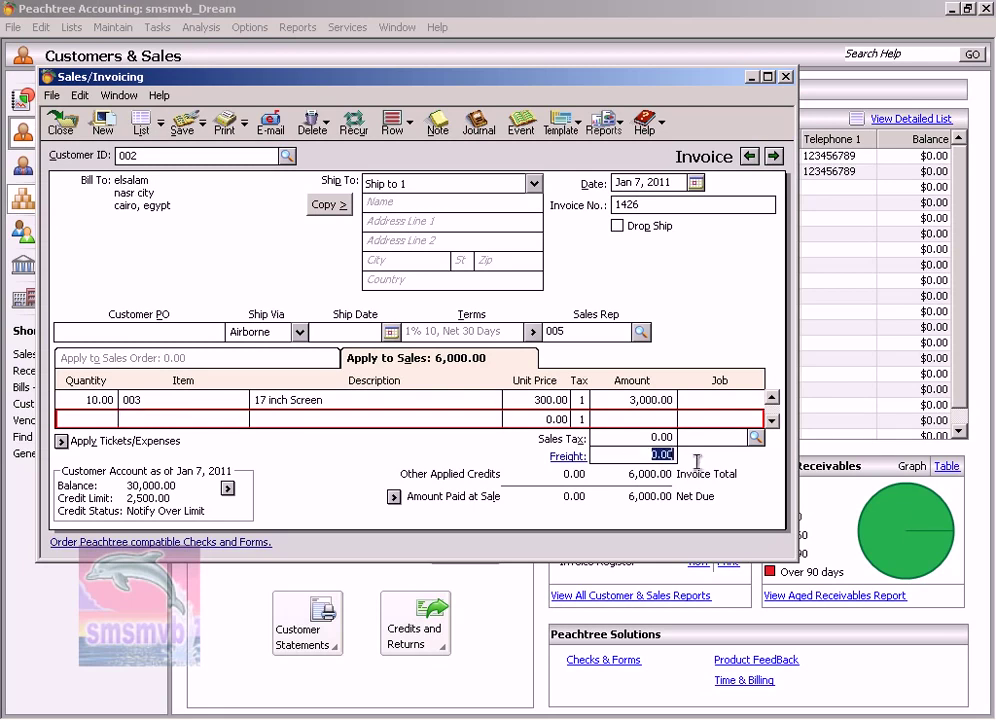
text(50)
key(Tab)
click(182, 122)
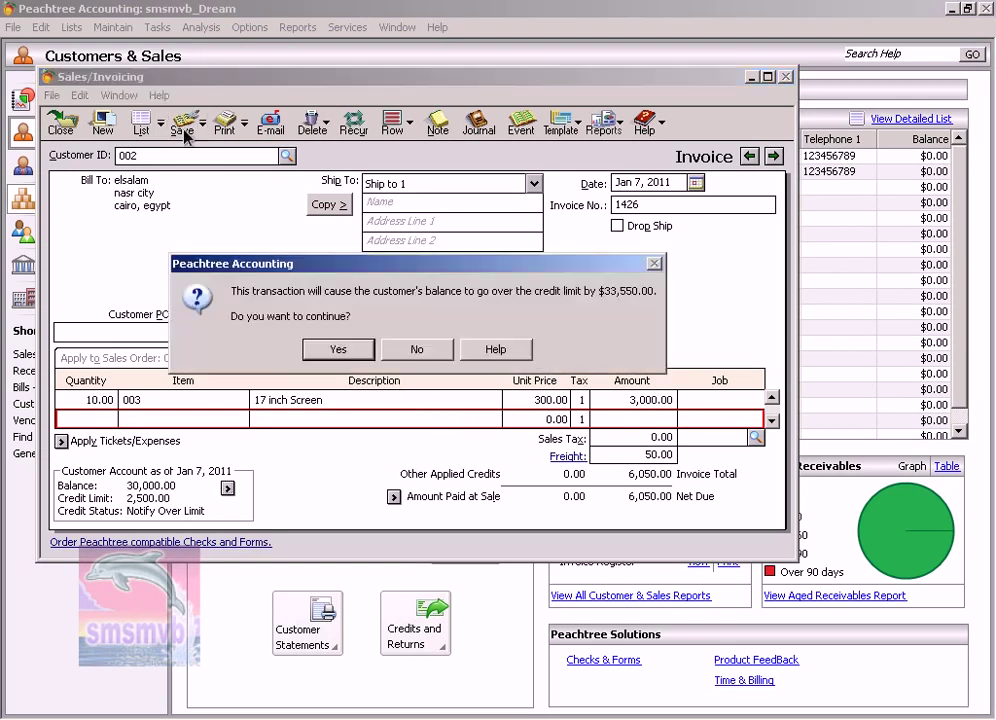
click(335, 349)
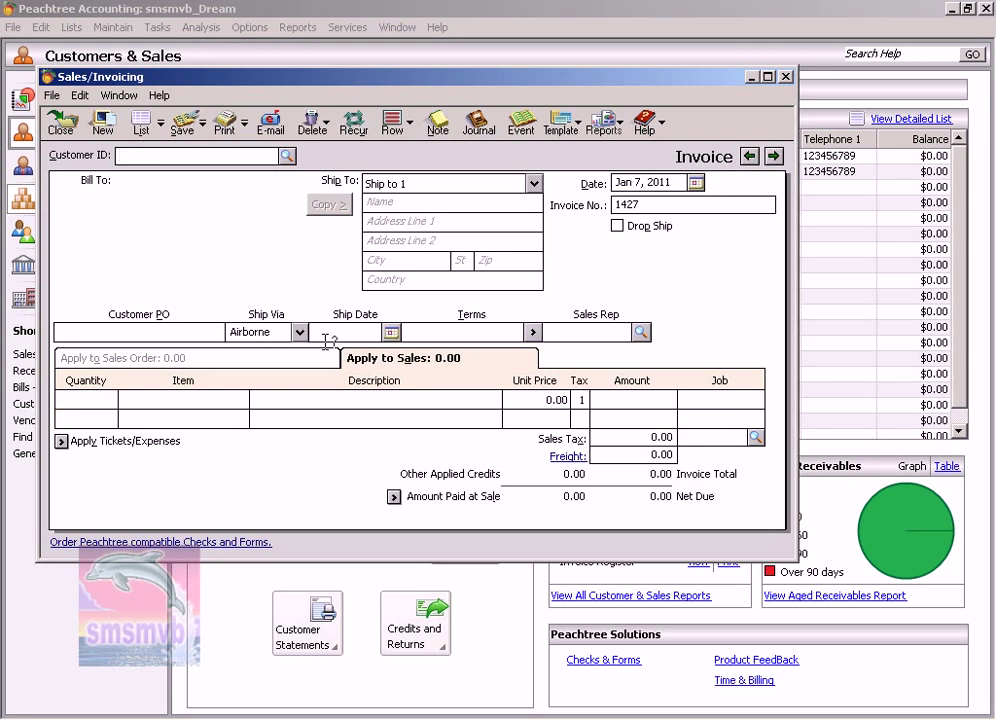
- Choose the thirteenth customer in the list for the new invoice and set the invoice date to Jan 8, 2011
click(287, 156)
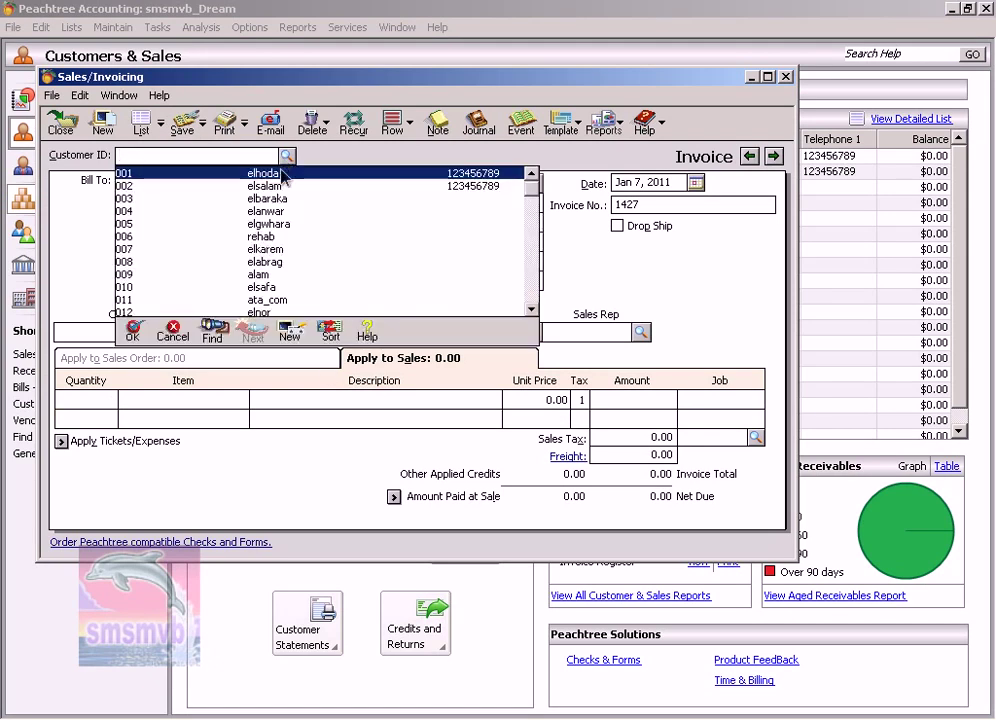
scroll(290, 220, down, 1)
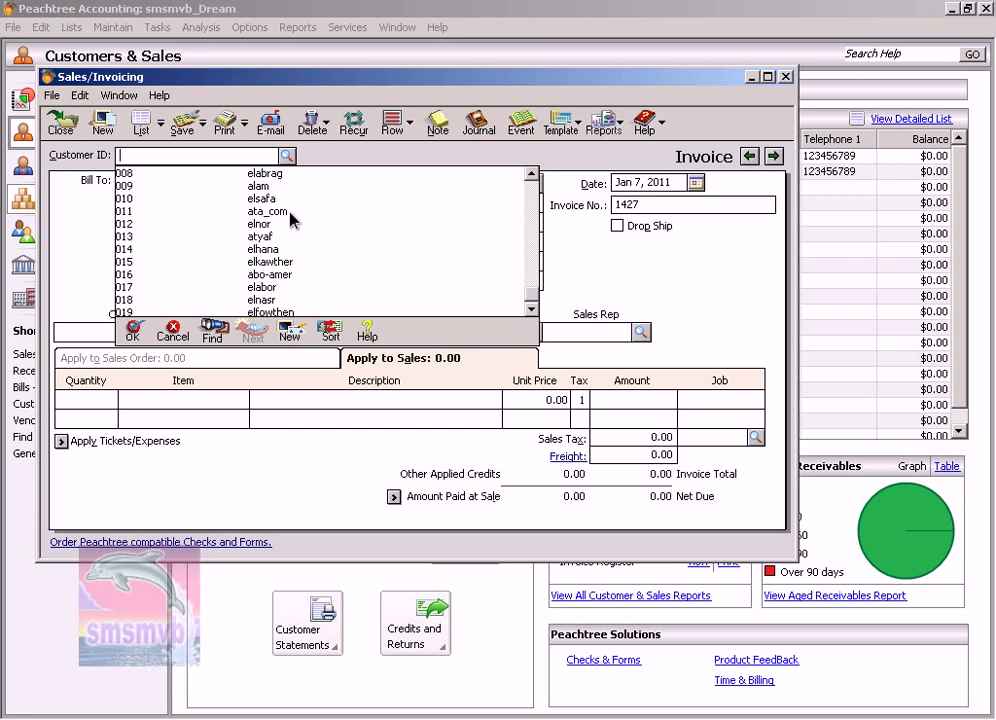
double_click(290, 236)
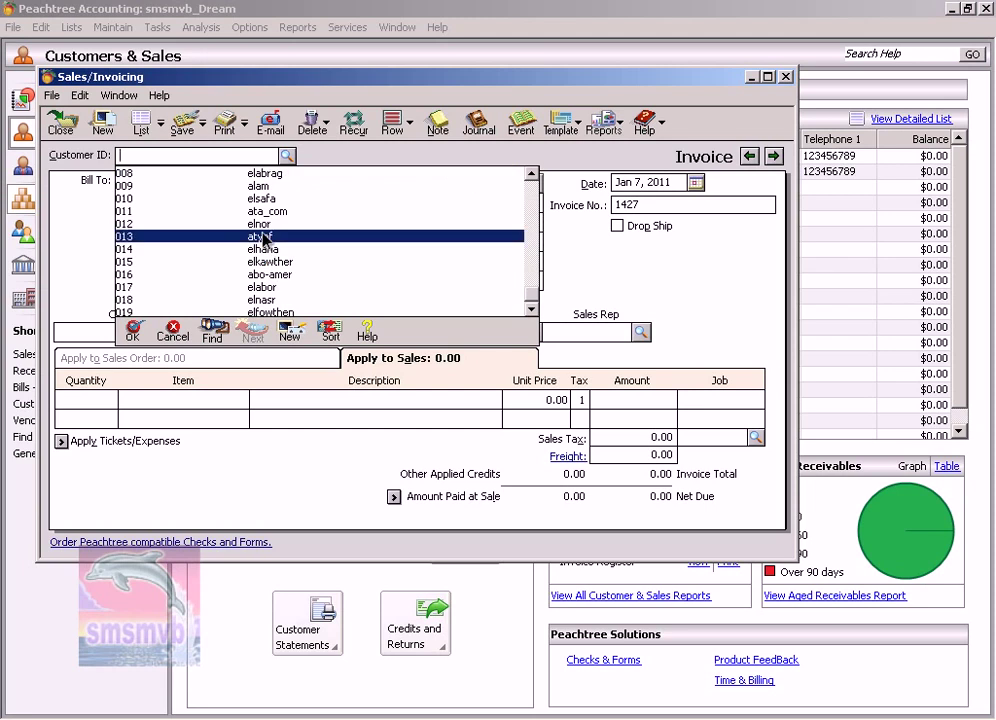
click(695, 183)
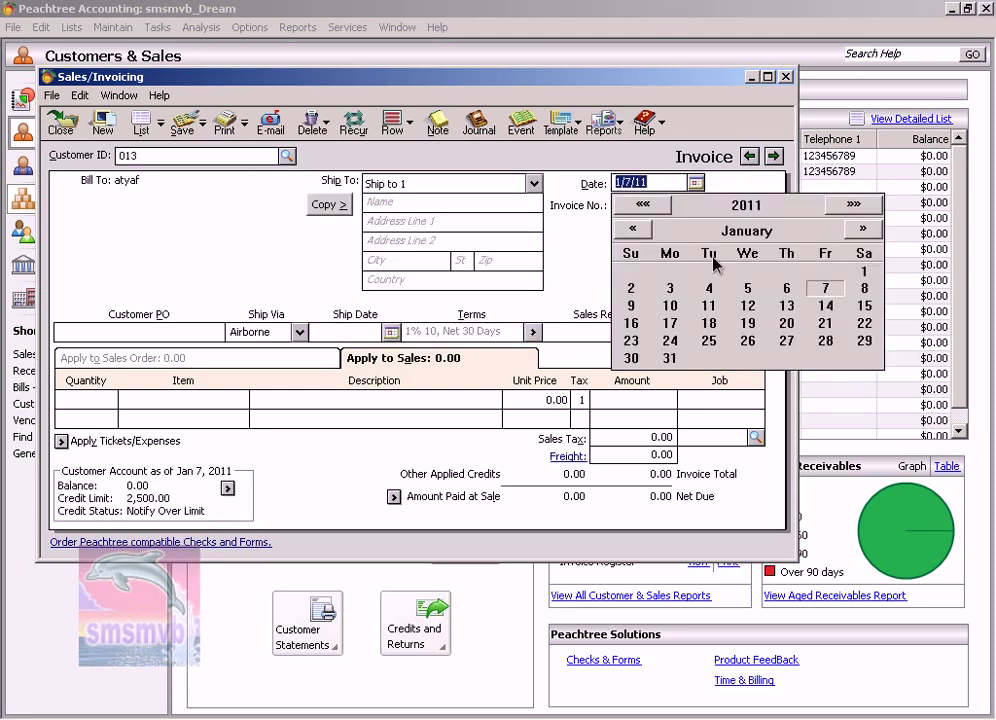
click(866, 290)
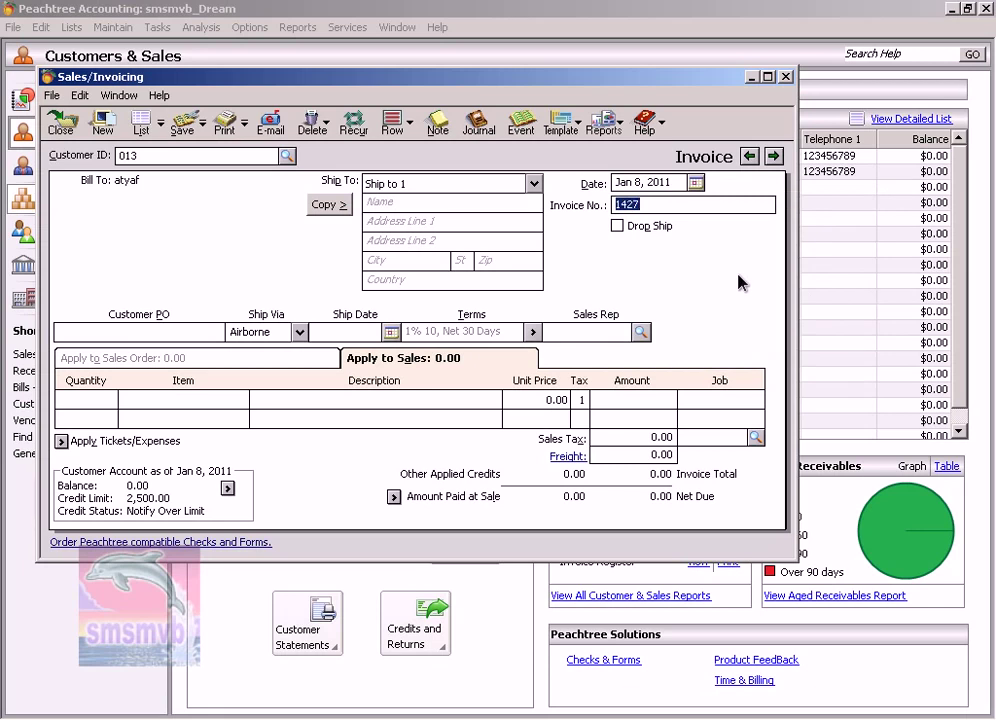
- Assign the second sales rep in the list to the thirteenth customer's invoice
key(Tab)
key(Tab)
key(Tab)
key(Tab)
key(Tab)
key(Tab)
key(Tab)
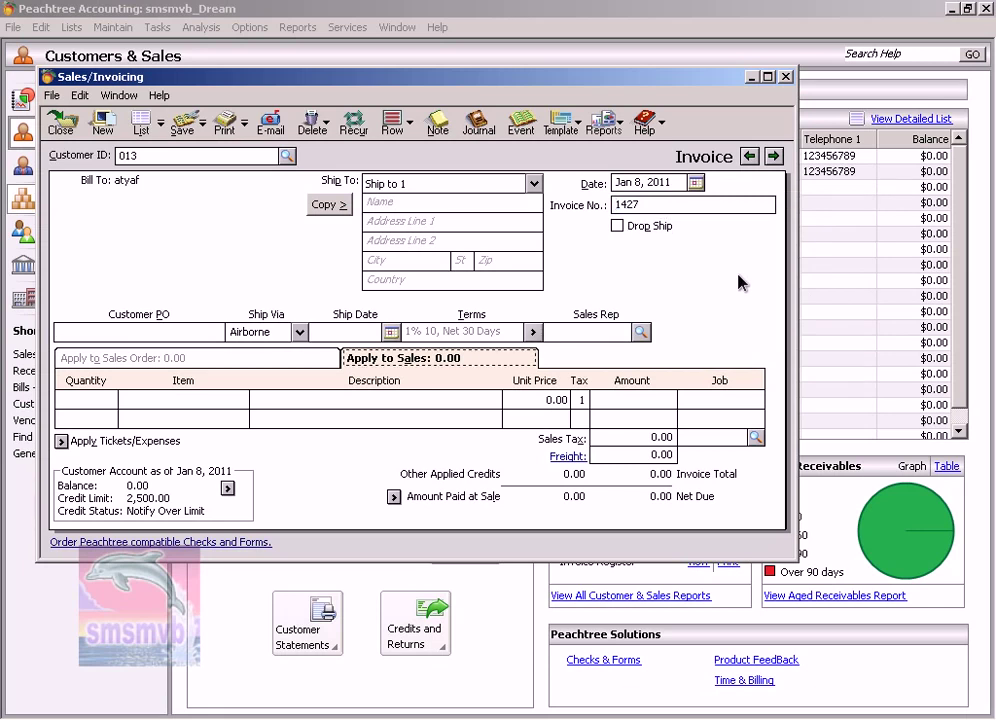
click(639, 333)
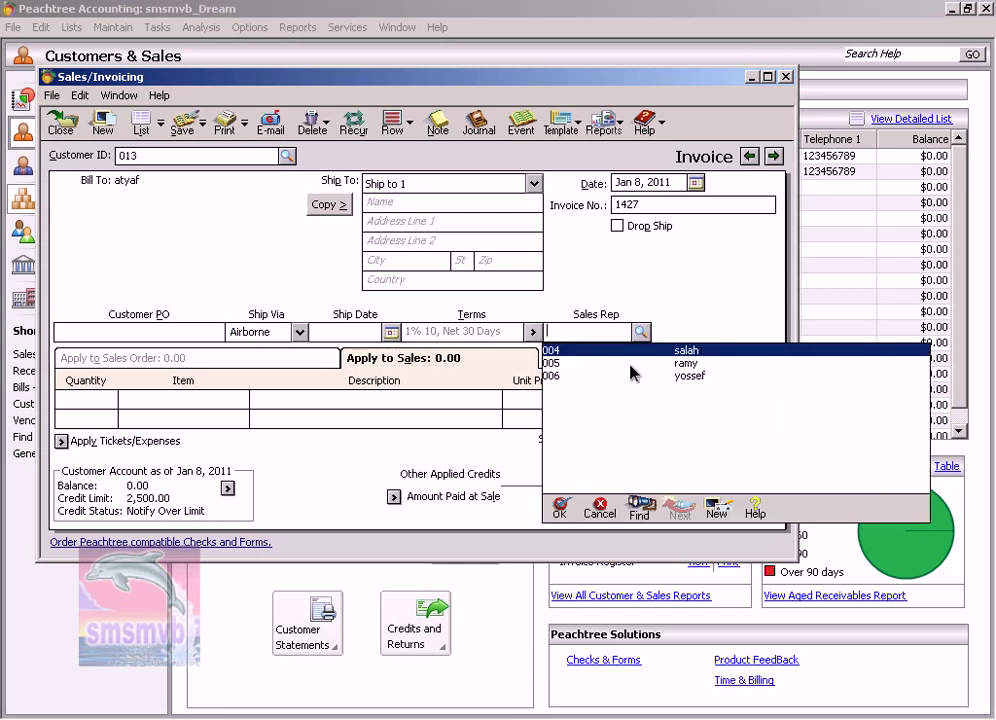
click(630, 366)
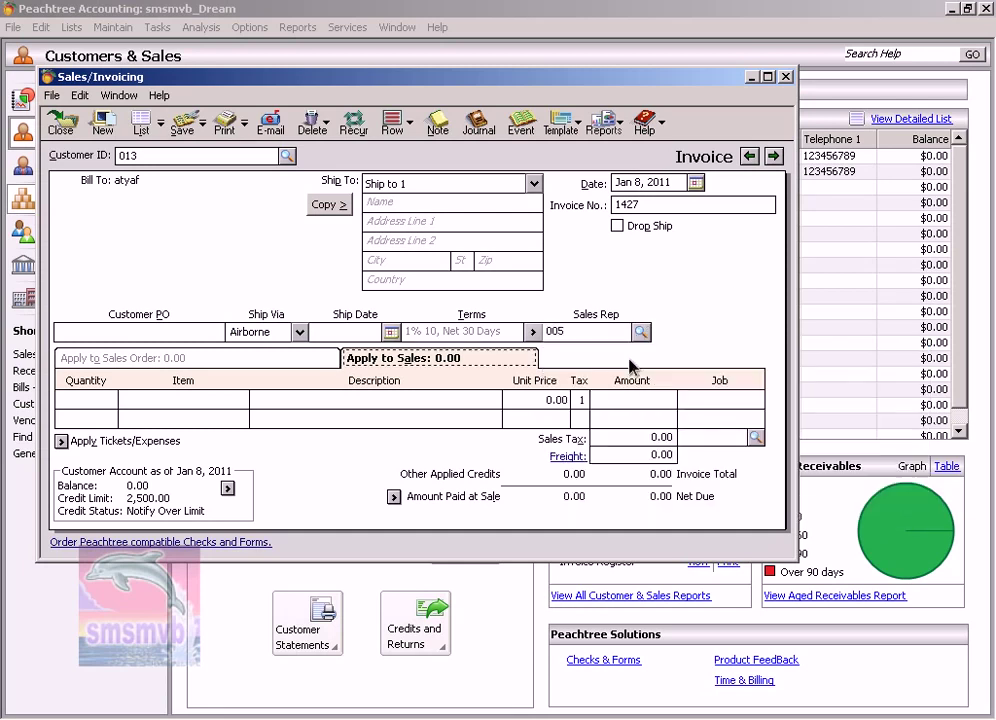
- Add a line for 10 units of item 004, hp printer, at a unit price of 300 to the thirteenth customer's invoice
click(113, 400)
text(10)
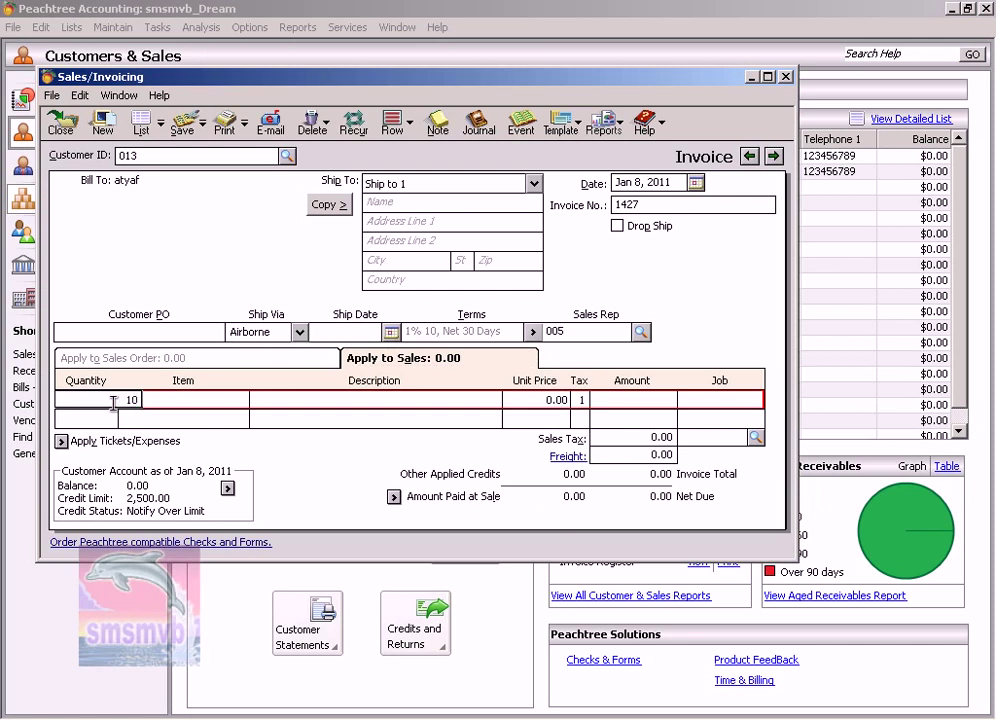
key(Tab)
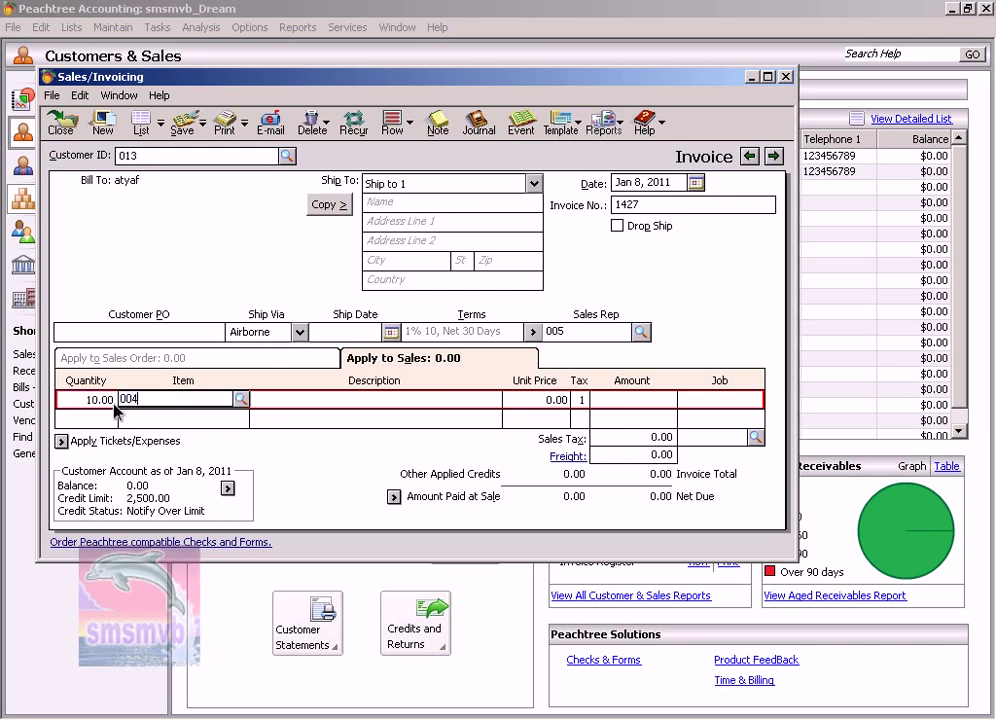
text(004)
key(Tab)
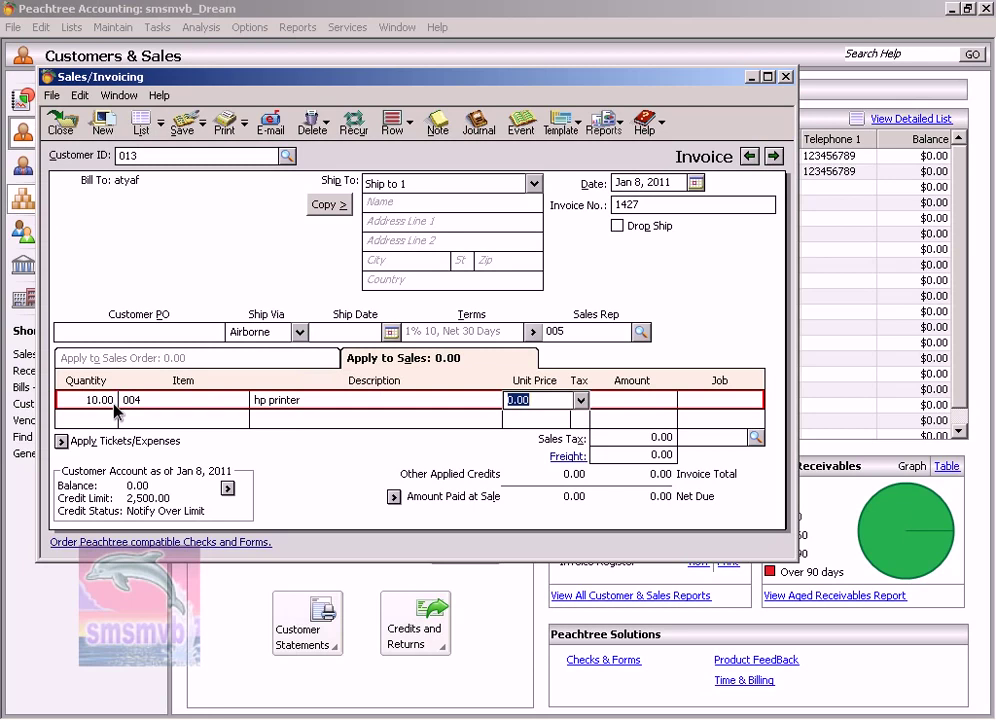
text(300)
key(Tab)
key(Tab)
key(Tab)
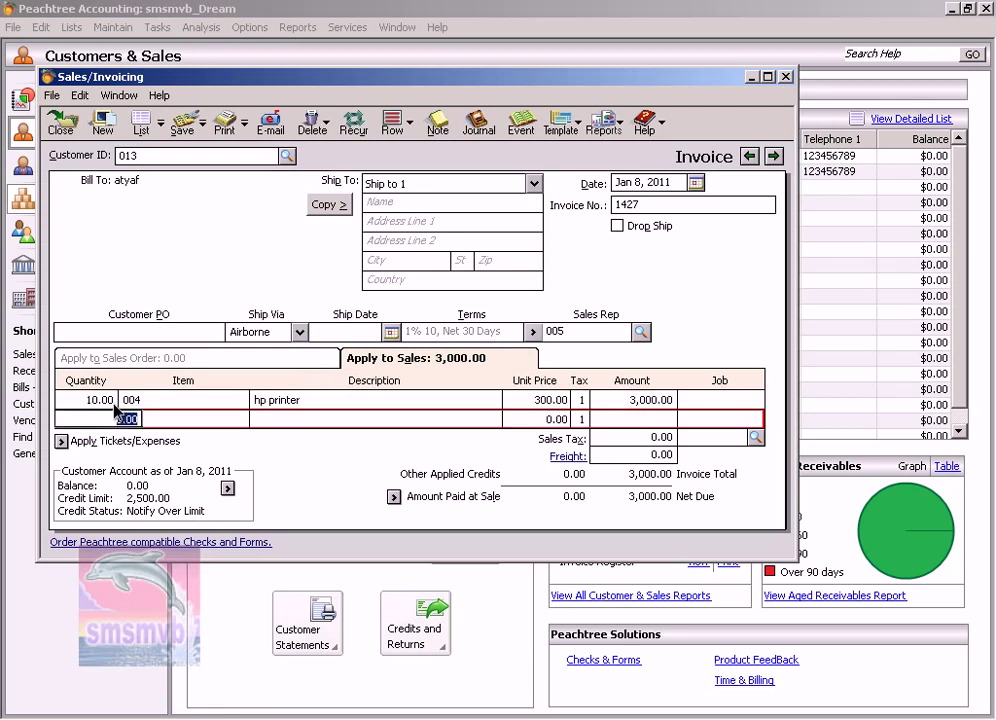
- Add a second line for 5 units of item 002, hp pc, at a unit price of 1200 to the thirteenth customer's invoice
text(5)
key(Tab)
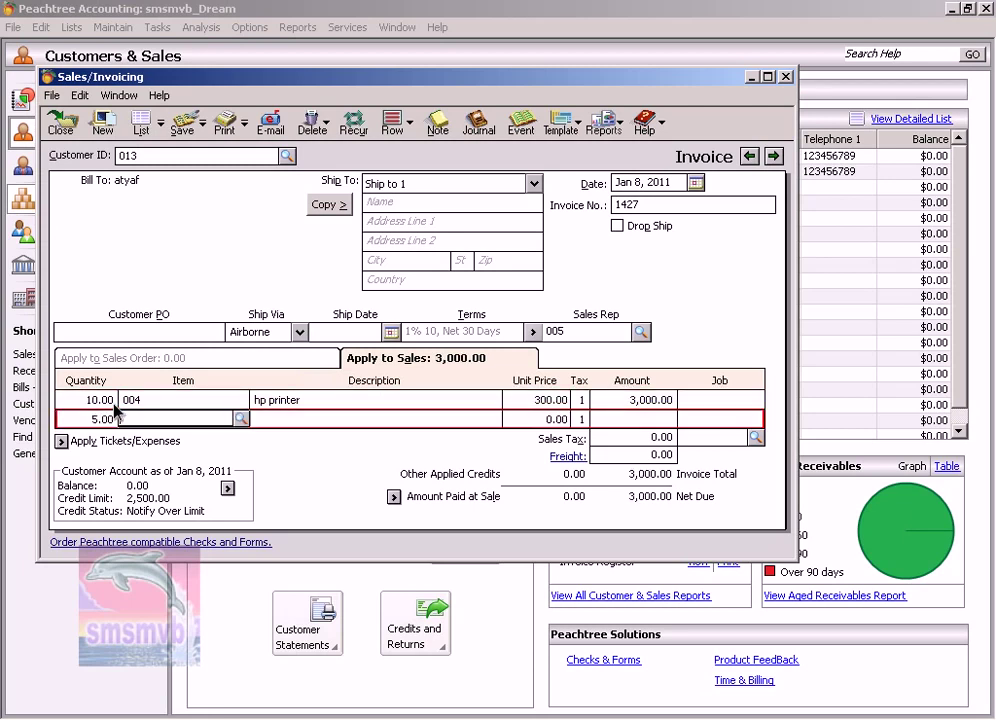
text(002)
key(Tab)
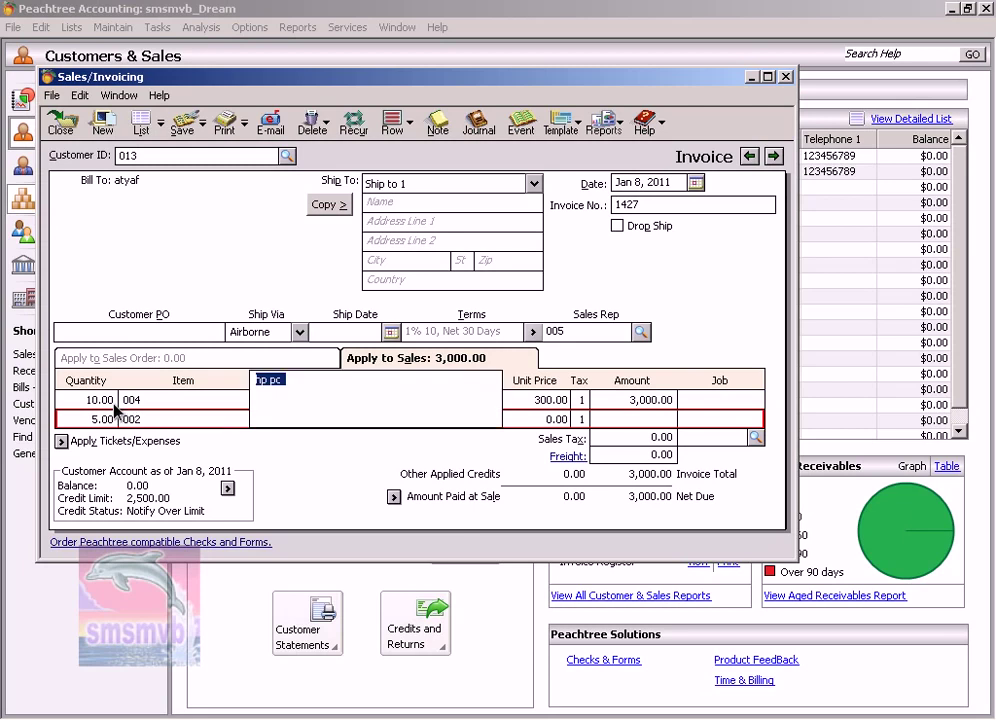
key(Tab)
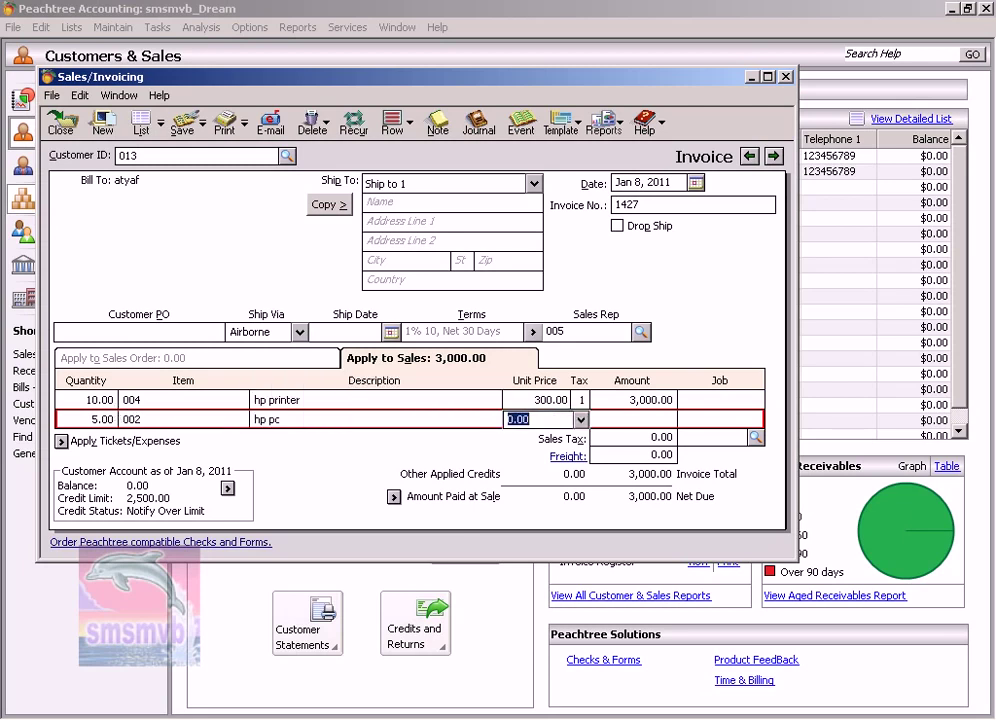
text(1200)
key(Tab)
key(Tab)
key(Tab)
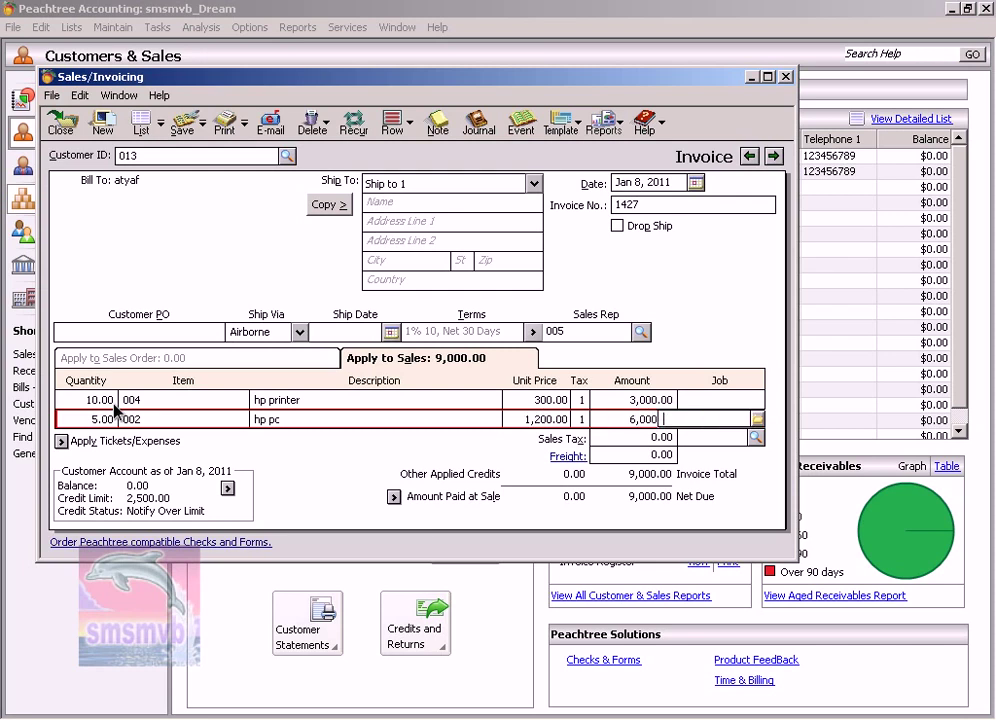
key(Tab)
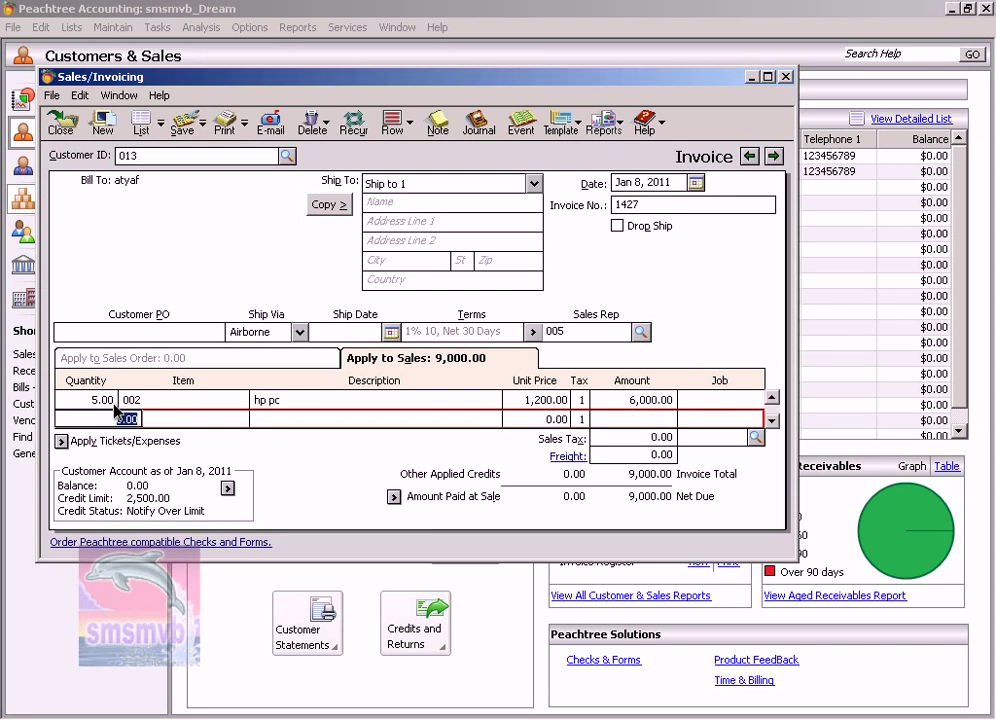
- Set the freight to 50 on the thirteenth customer's invoice and save it despite the exceeded credit limit
click(634, 453)
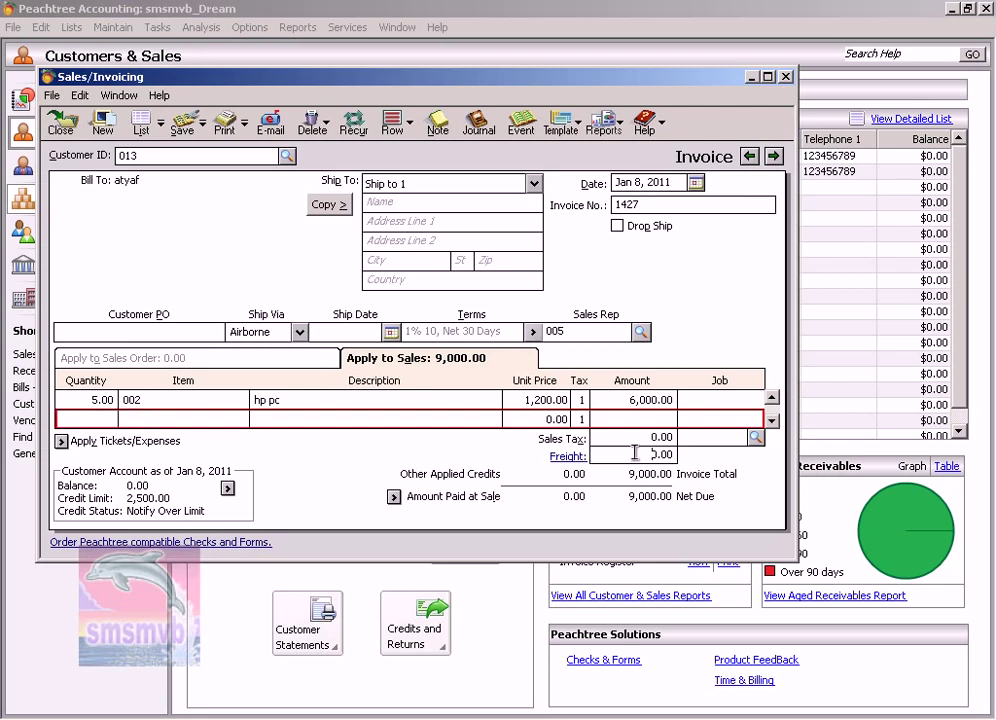
text(50)
key(Tab)
click(182, 122)
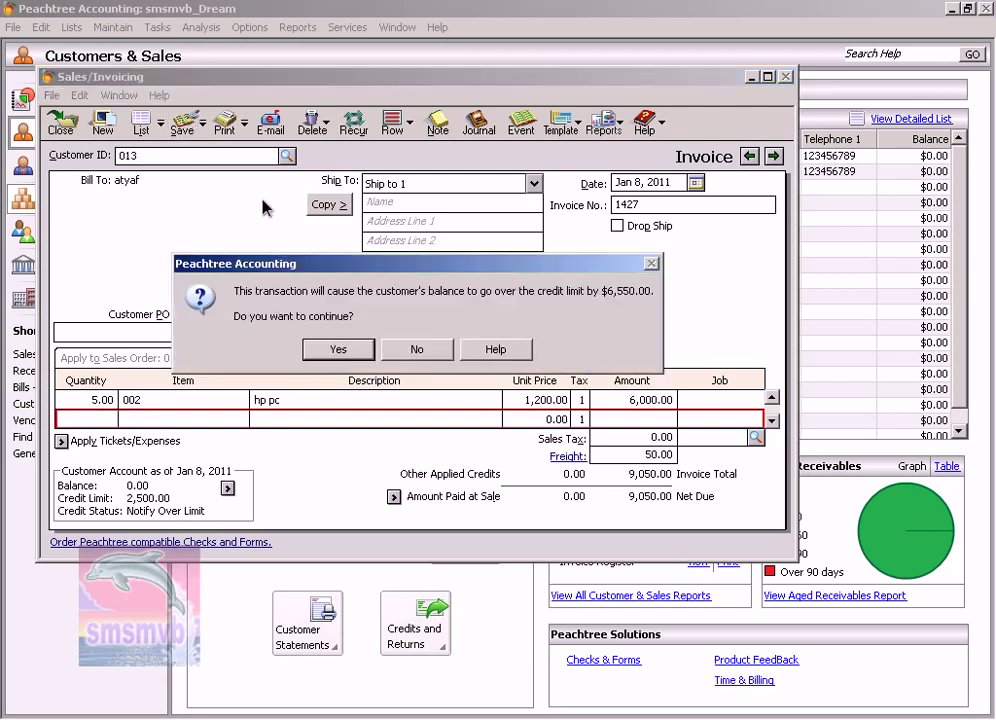
click(330, 349)
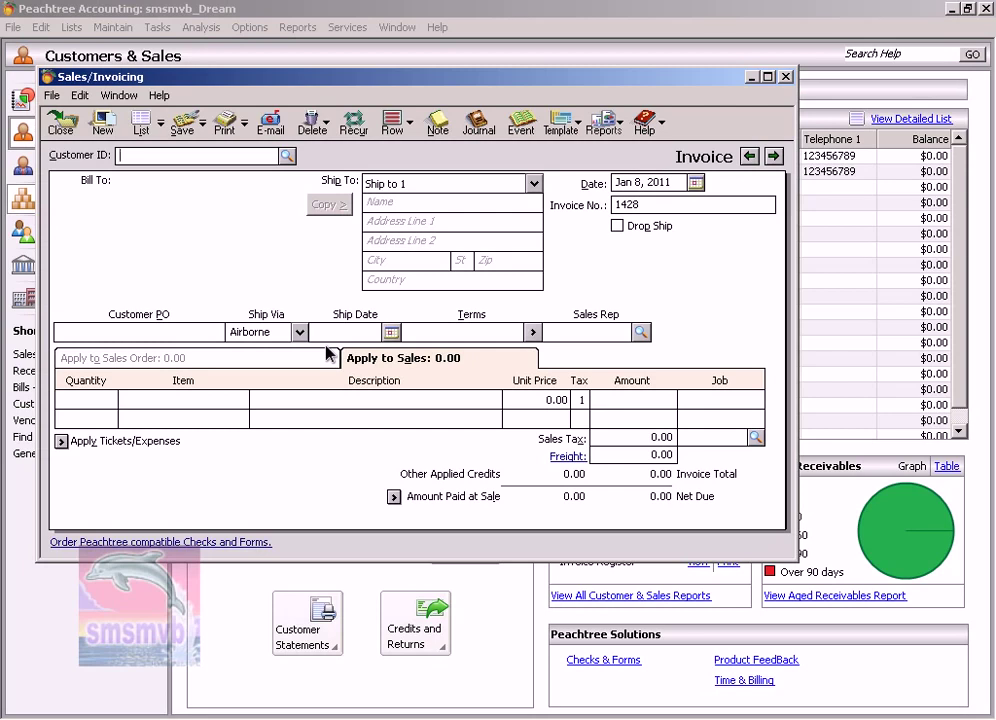
- Choose the fourteenth customer in the list for the new invoice and assign the first sales rep in the list
click(287, 156)
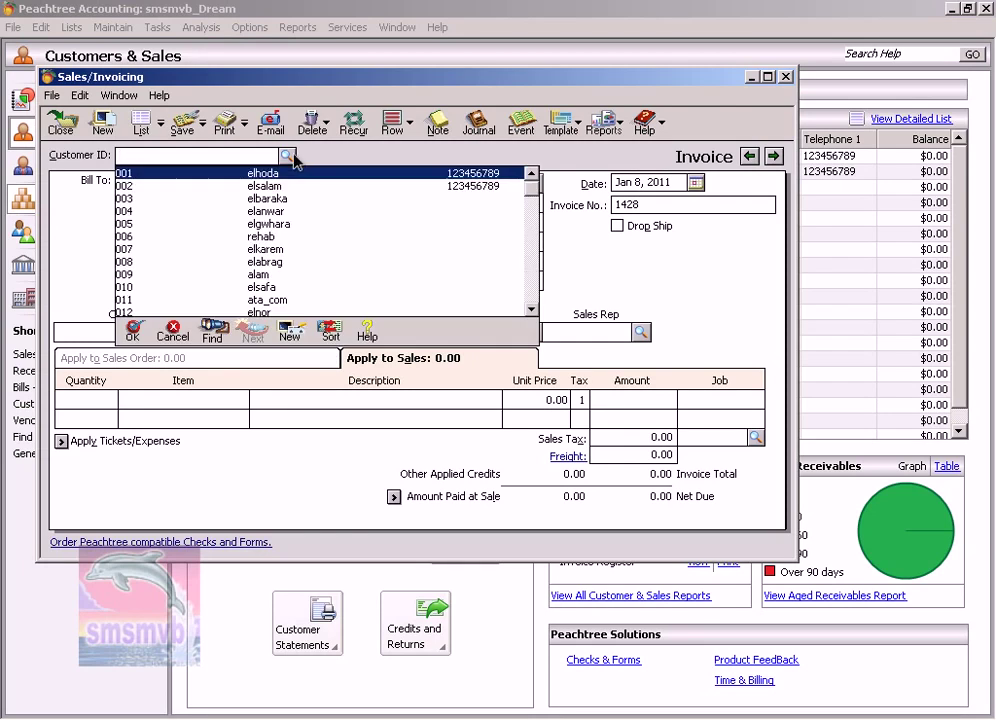
scroll(272, 269, down, 2)
double_click(271, 264)
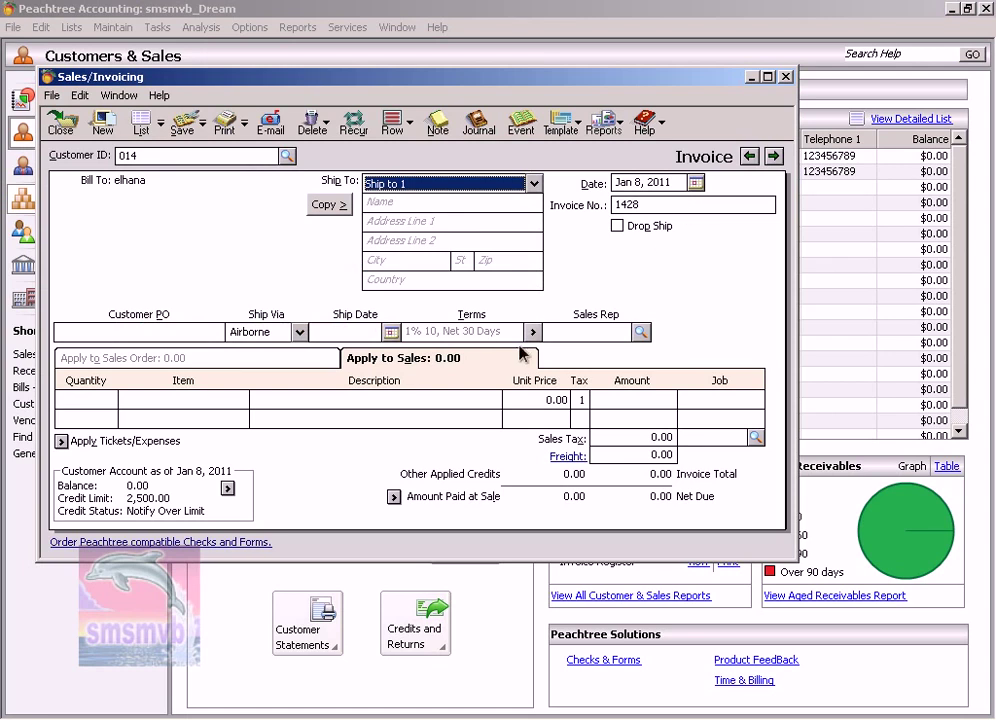
click(640, 342)
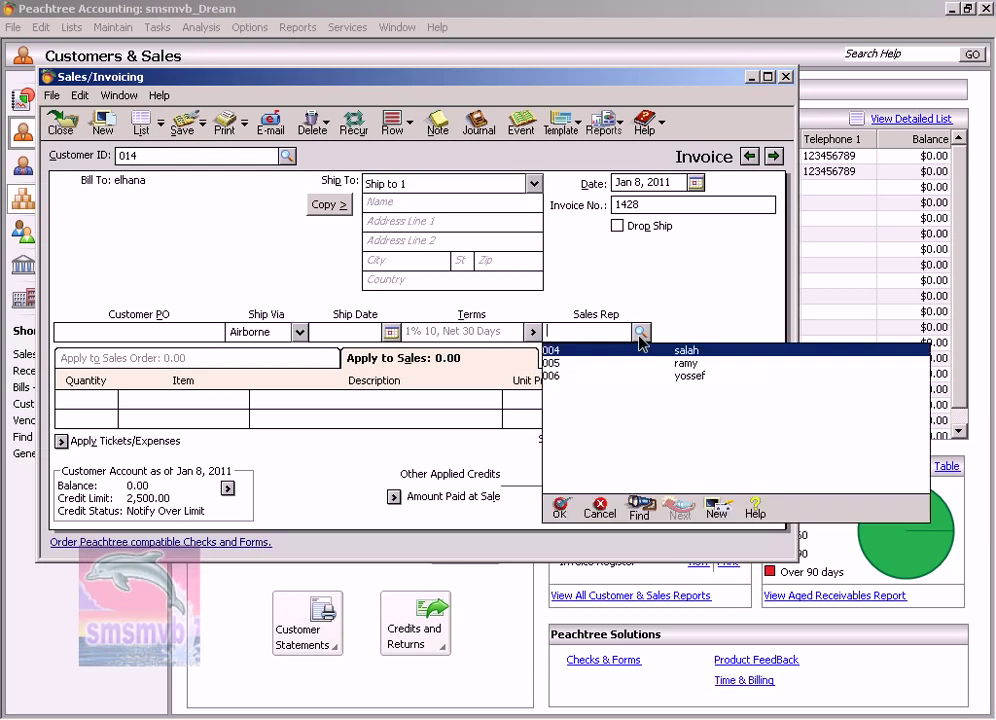
double_click(636, 352)
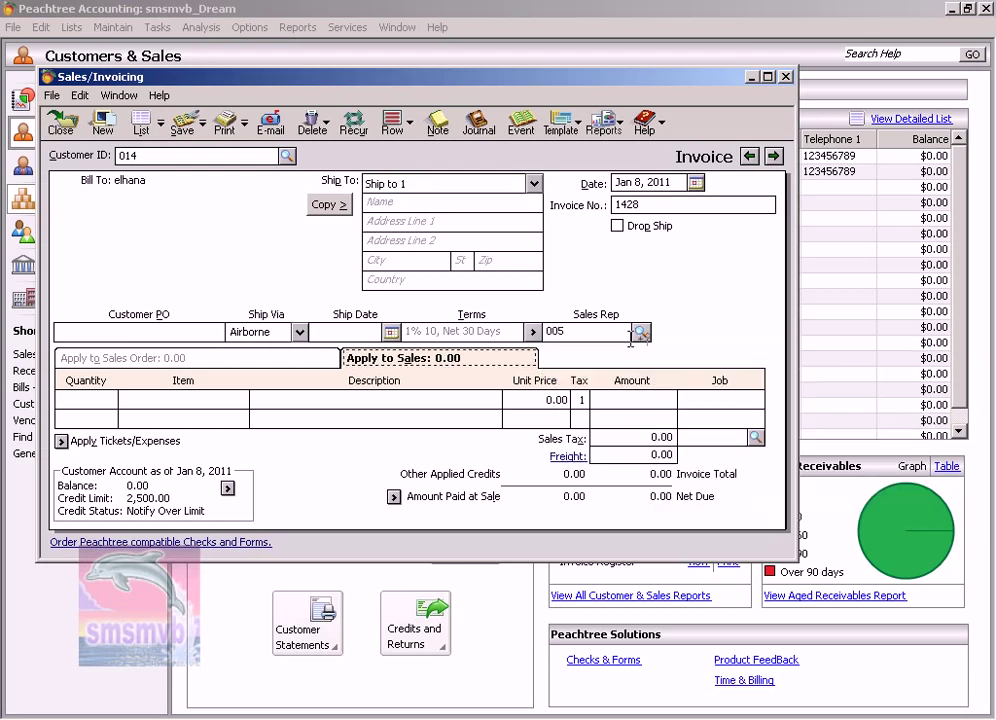
click(640, 332)
double_click(629, 348)
- Add 2 units of item 004, hp printer, at a unit price of 300 to the fourteenth customer's invoice and save it
click(86, 398)
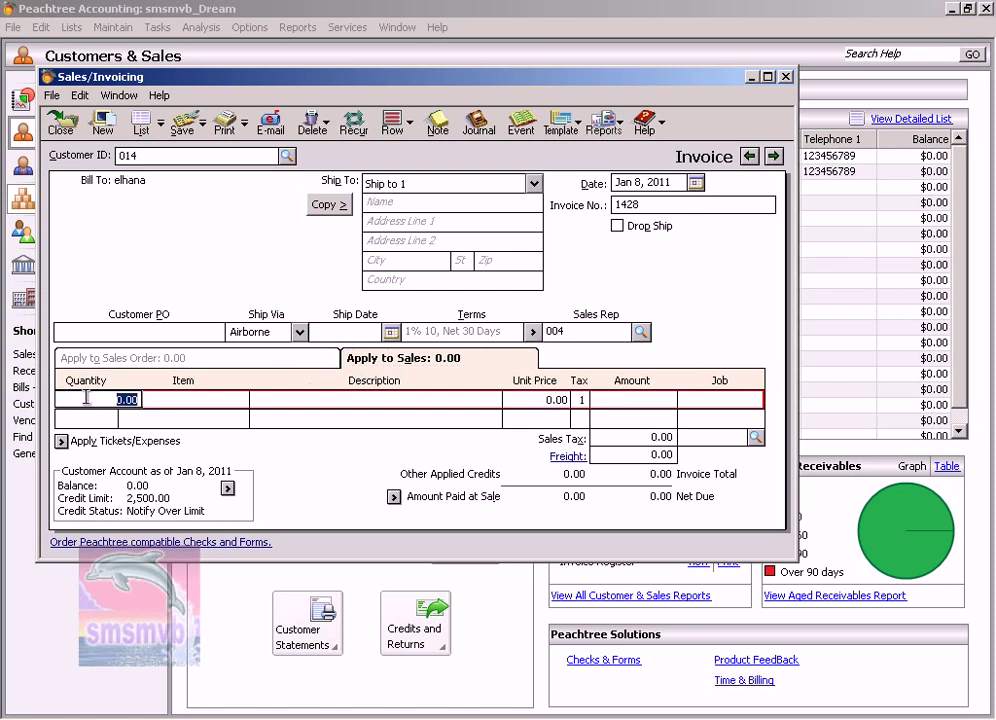
text(2)
key(Tab)
text(004)
key(Tab)
key(Tab)
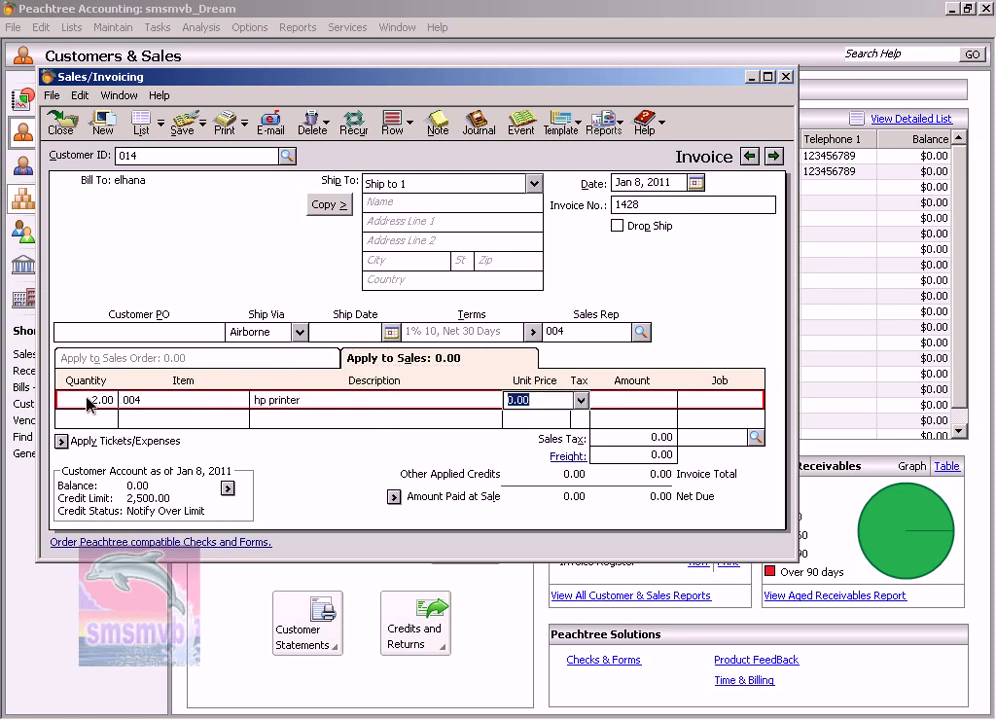
text(300)
key(Tab)
key(Tab)
key(Tab)
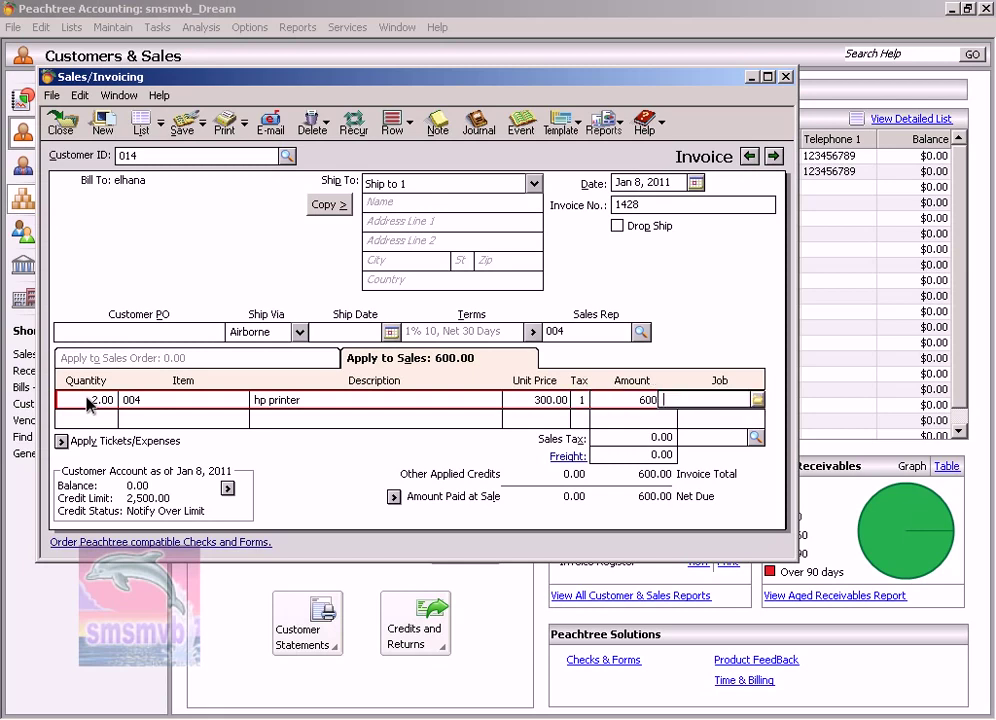
key(Tab)
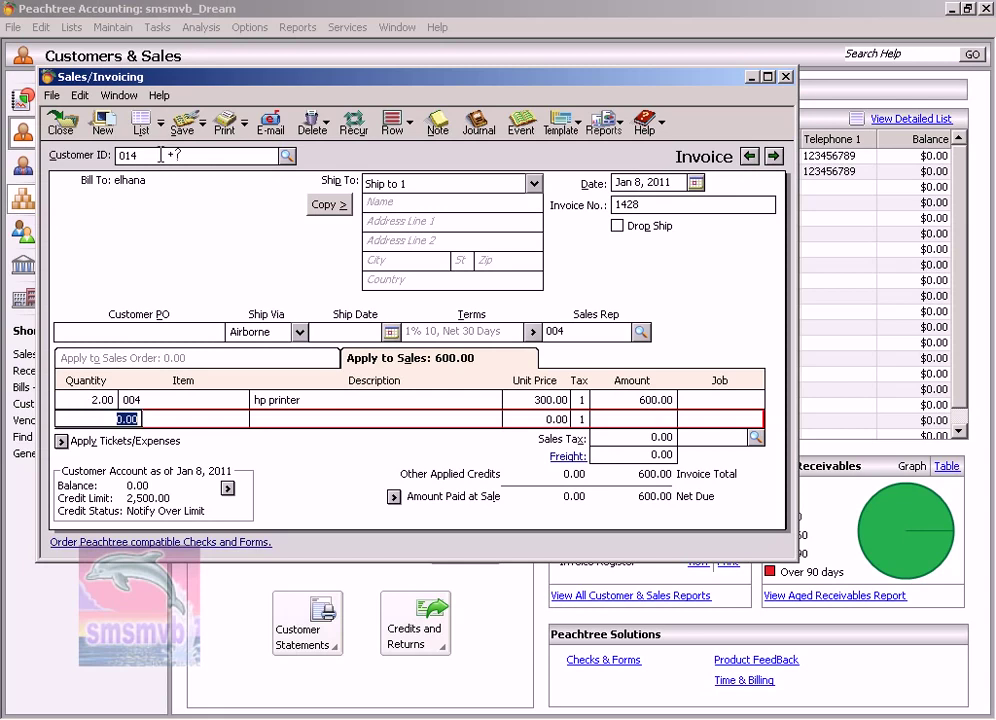
click(180, 128)
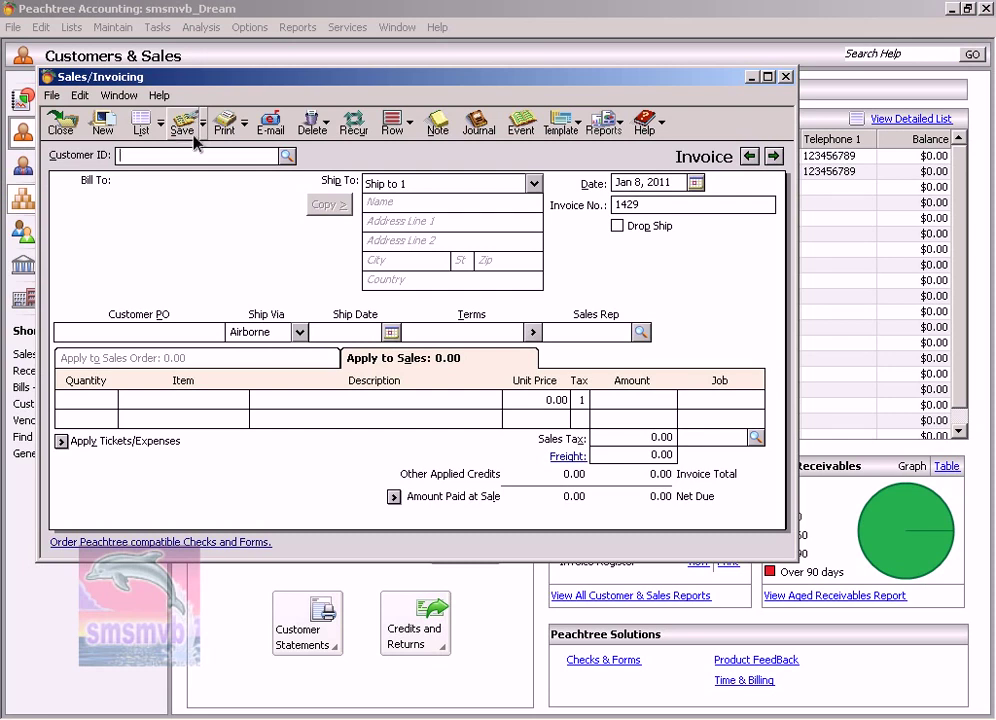
- Choose the fifteenth customer in the list for the new invoice and set the invoice date to Jan 9, 2011
click(287, 156)
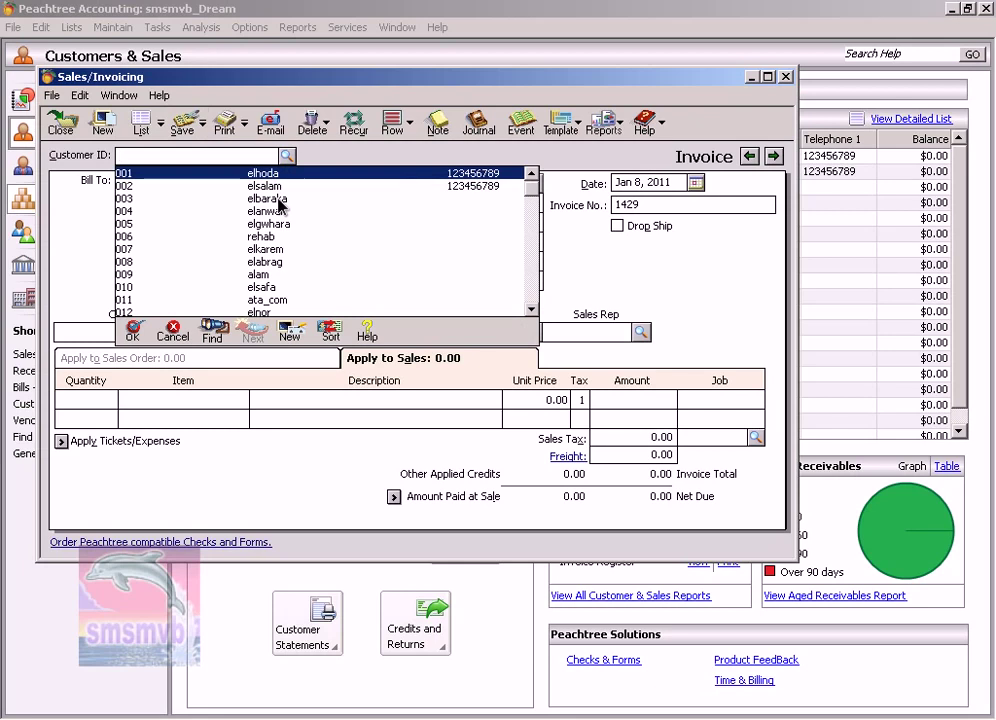
scroll(260, 280, down, 2)
double_click(262, 276)
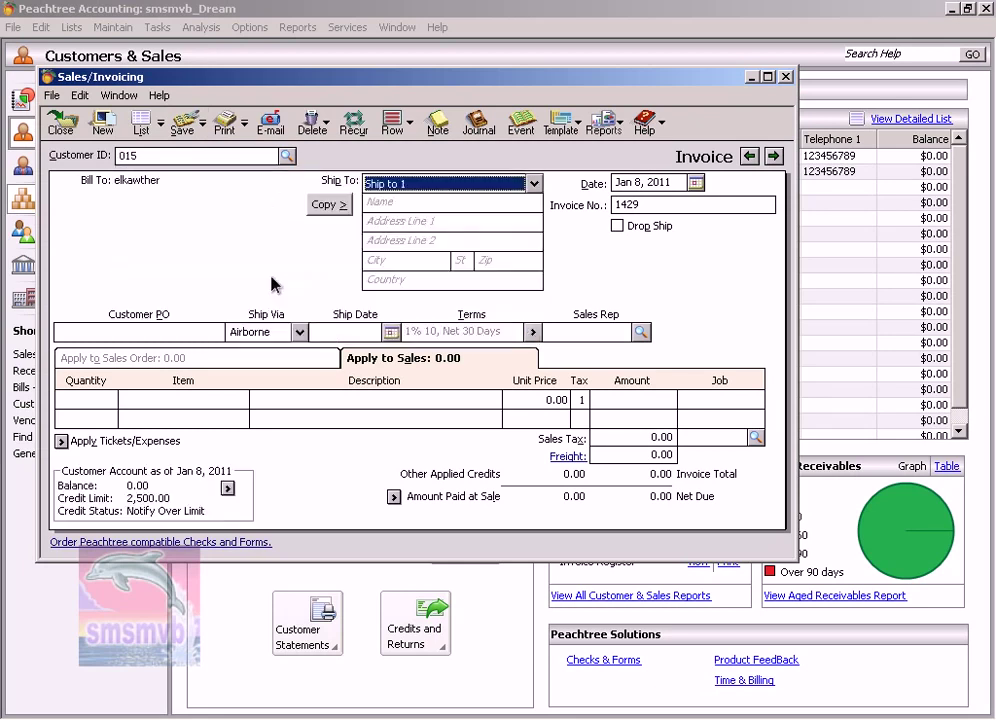
click(695, 183)
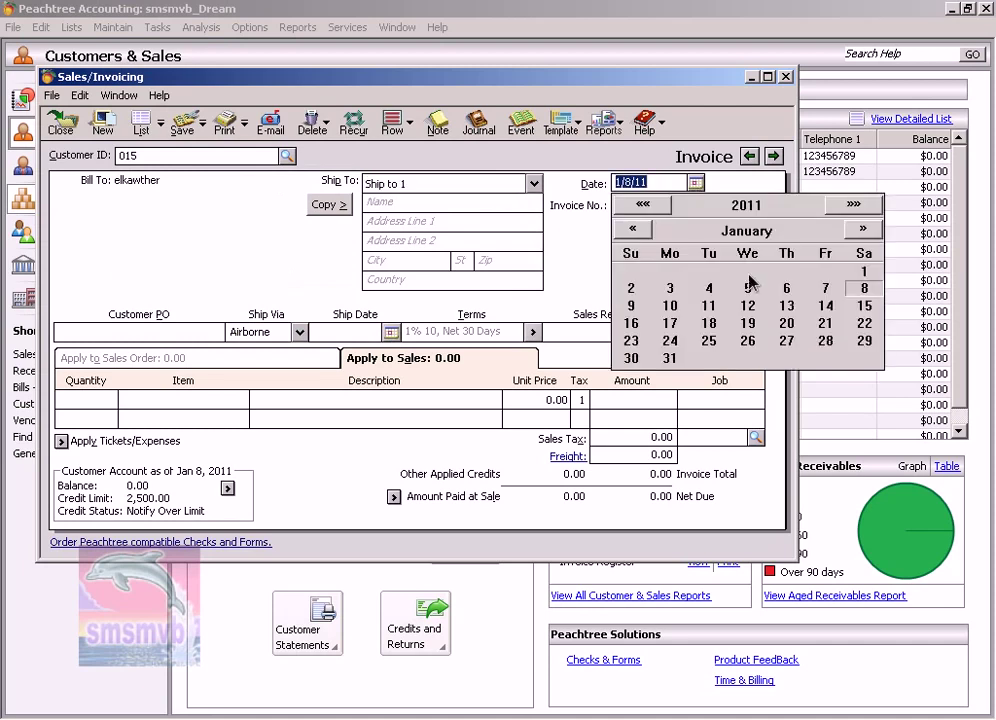
click(634, 308)
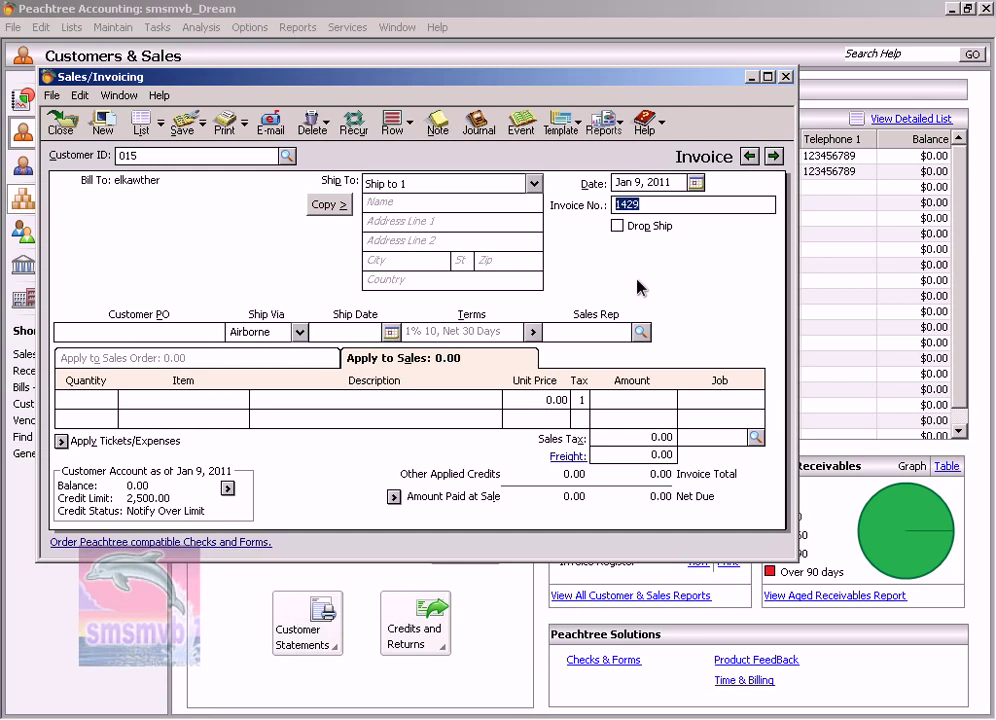
- Assign the first sales rep in the list to the fifteenth customer's invoice
key(Tab)
click(641, 331)
click(645, 352)
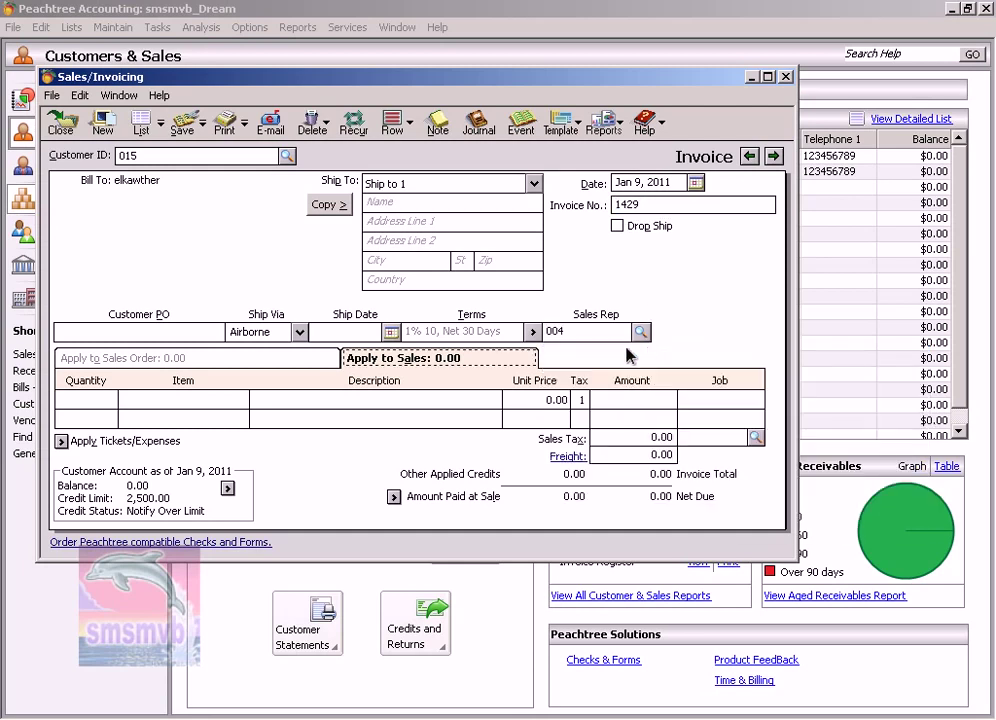
- Add a line for 1 unit of item 001, dell pc, at a unit price of 1500 to the fifteenth customer's invoice
click(95, 402)
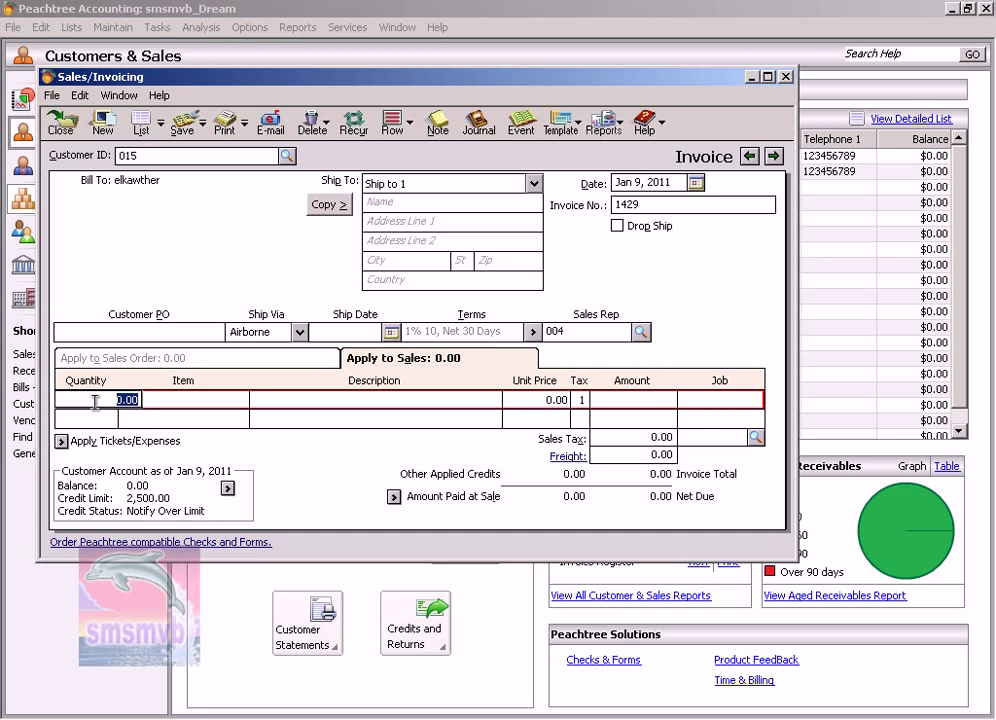
text(1)
key(Tab)
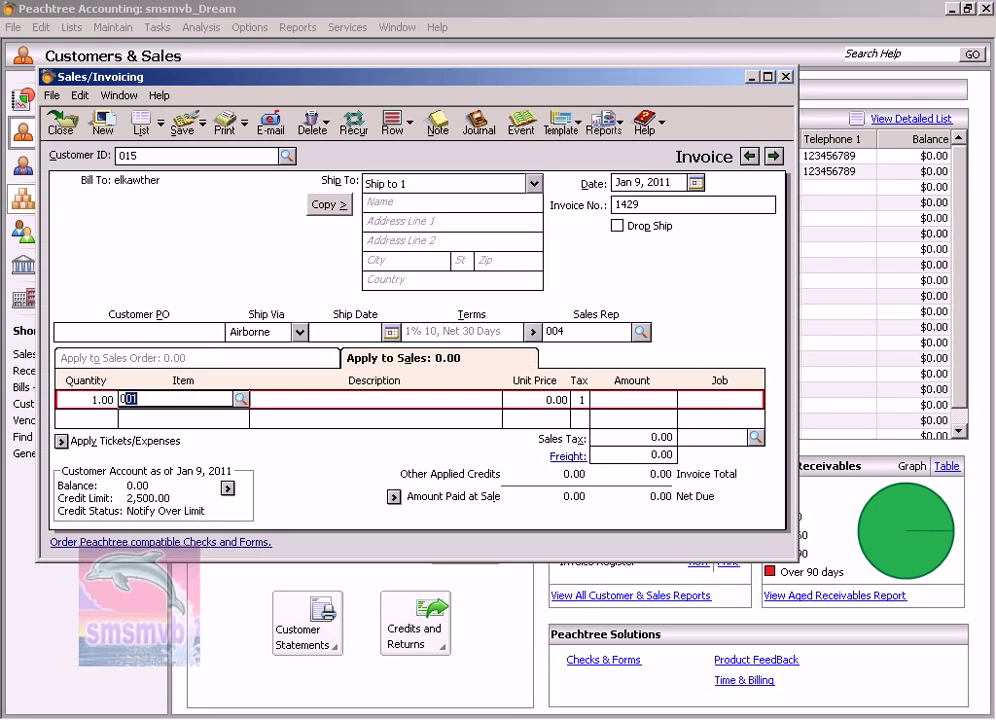
text(001)
key(Tab)
key(Tab)
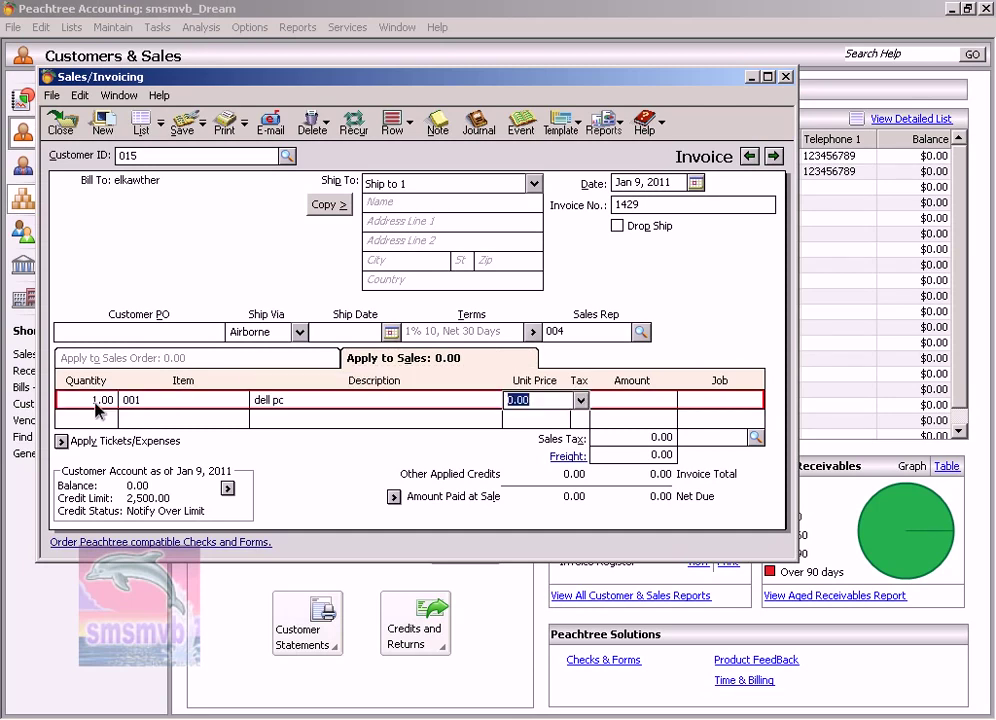
text(1500)
key(Tab)
key(Tab)
key(Tab)
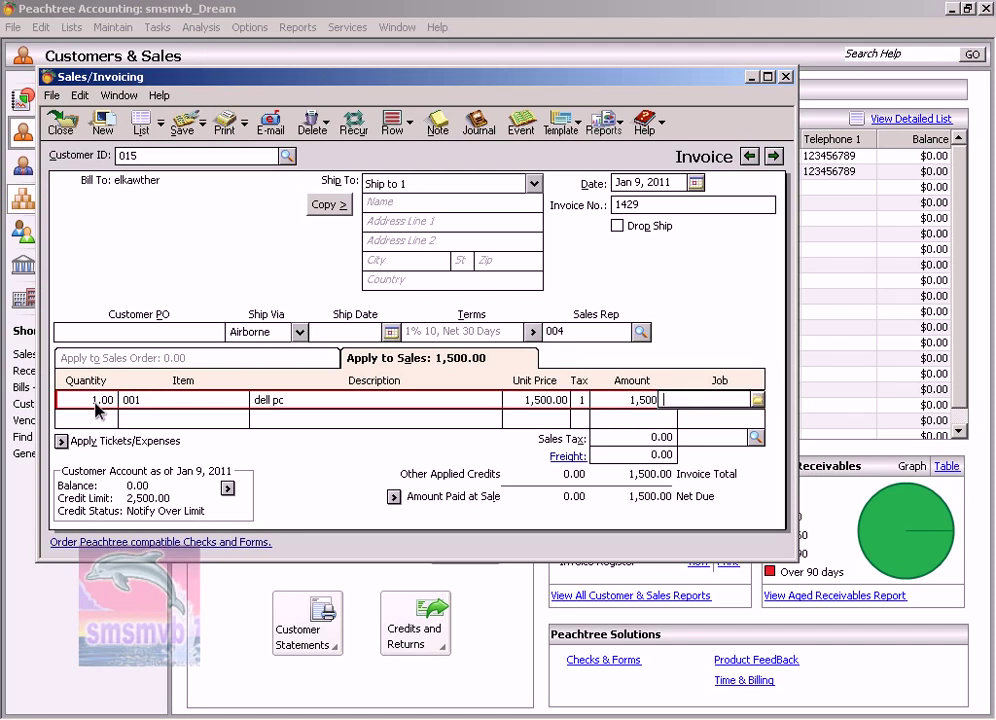
key(Tab)
- Add a second line for 1 unit of item 003, 17 inch Screen, at a unit price of 300 to the fifteenth customer's invoice
text(1)
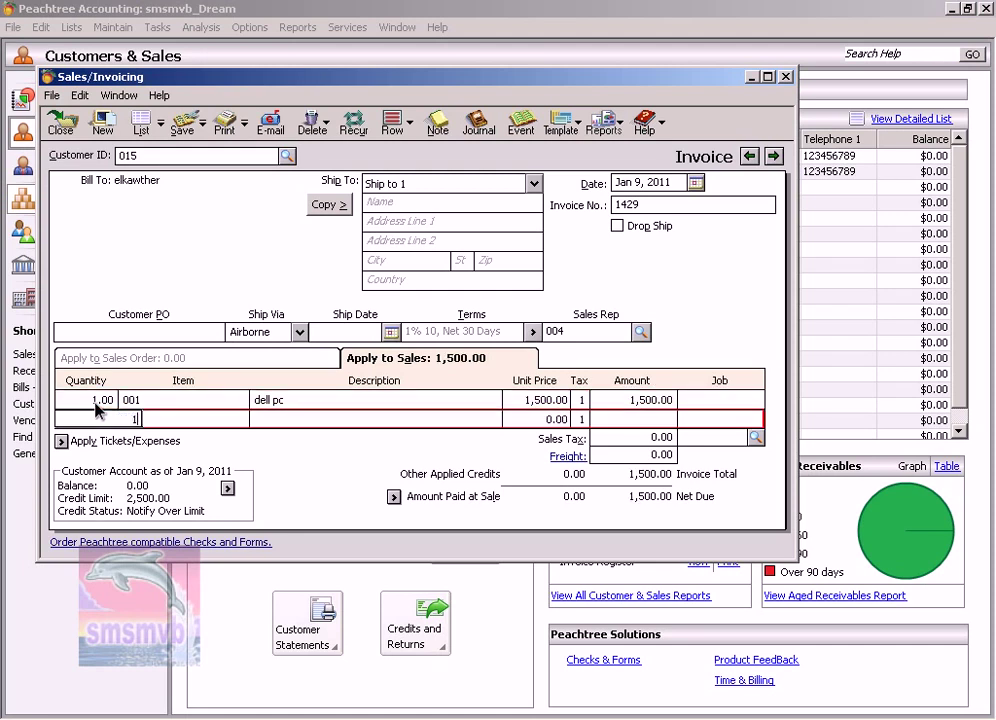
key(Tab)
text(00)
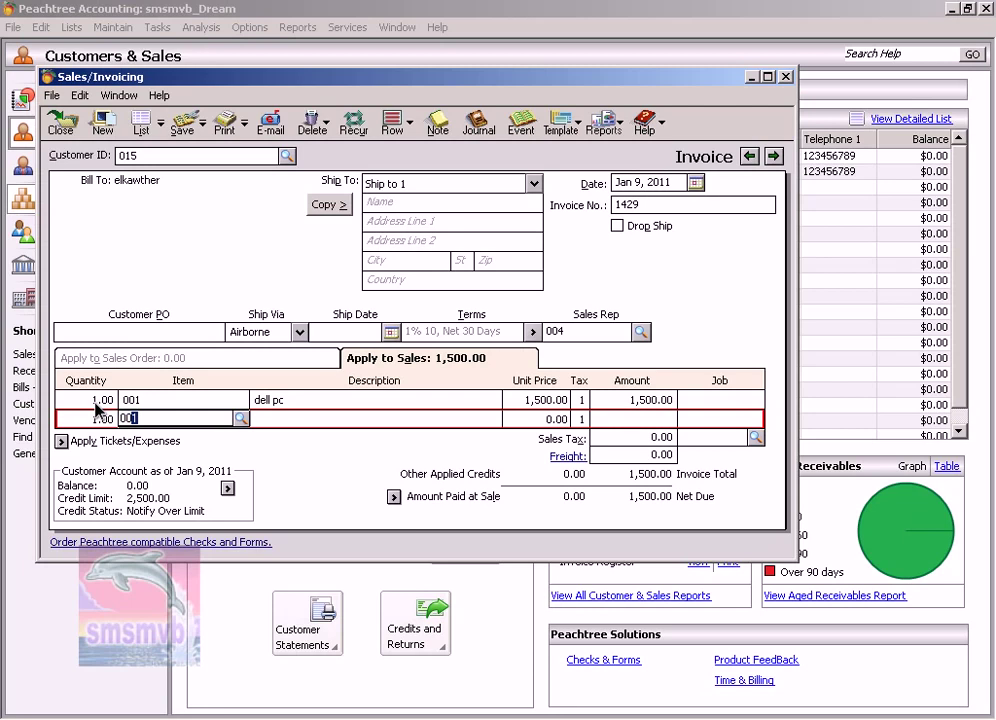
text(3)
key(Tab)
key(Tab)
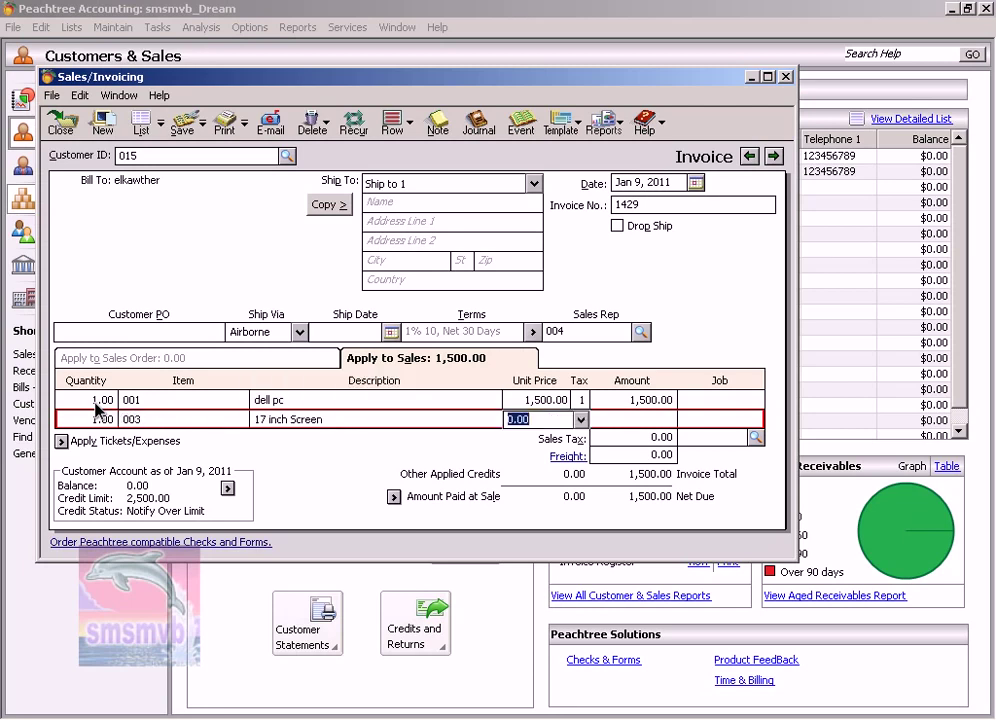
text(300)
key(Tab)
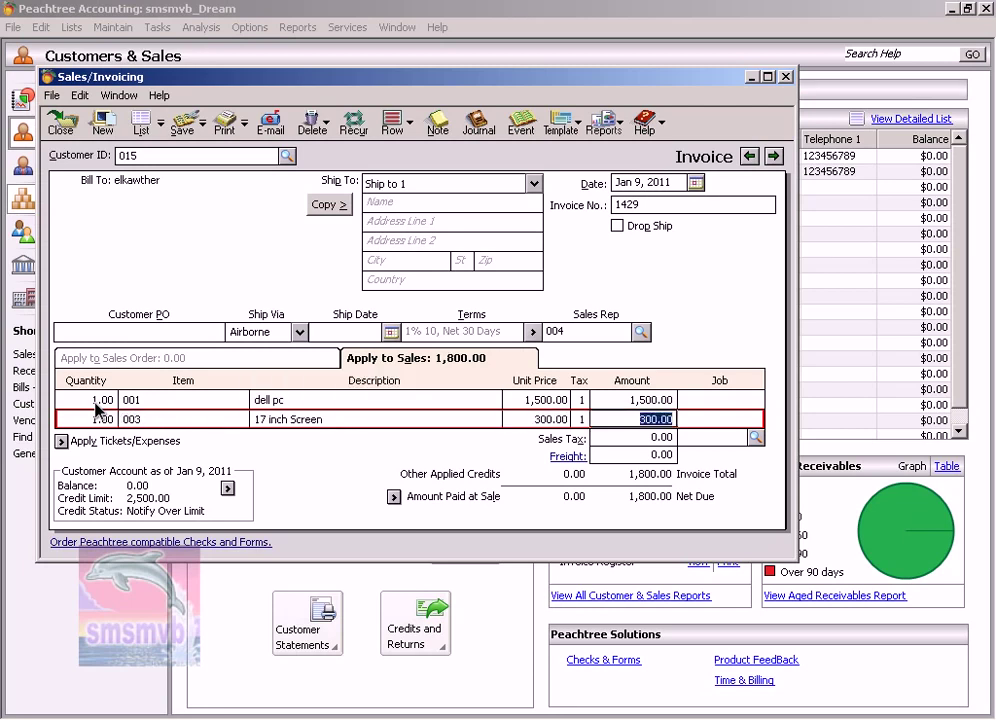
key(Tab)
key(Tab)
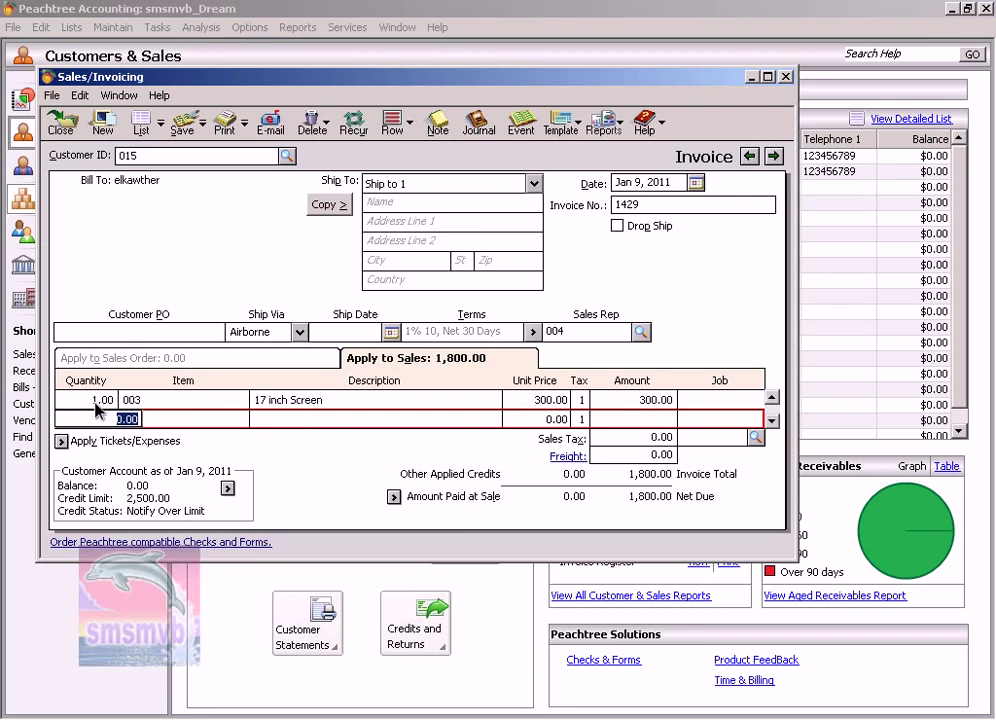
- Add an invoice line for 1 unit of item 004 (hp printer) at a unit price of 300
text(1)
key(Tab)
text(004)
key(Tab)
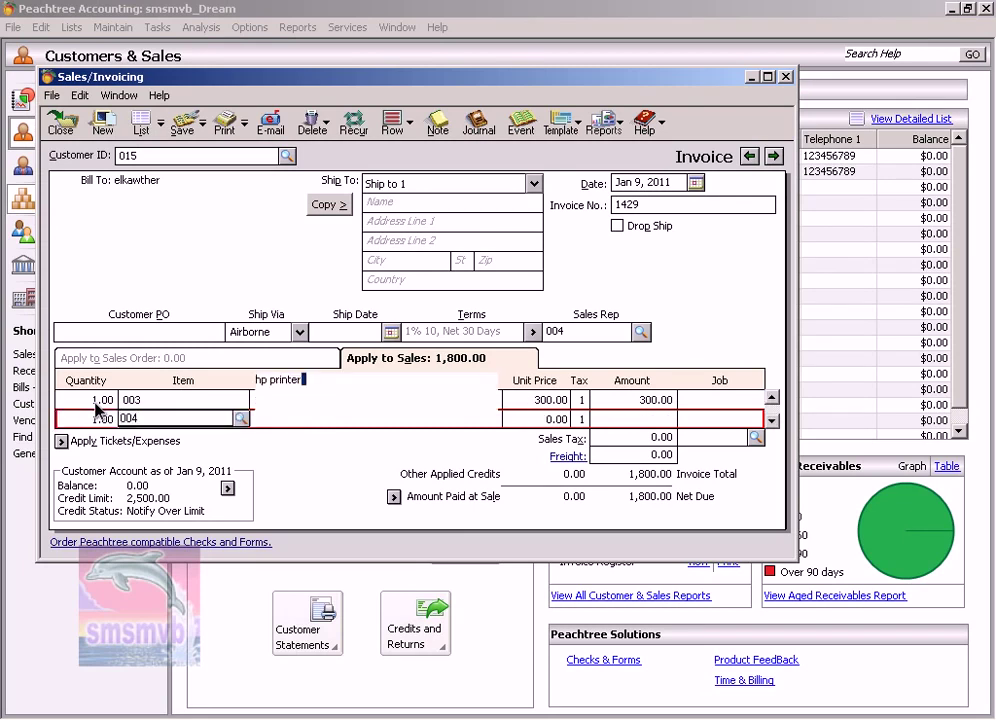
key(Tab)
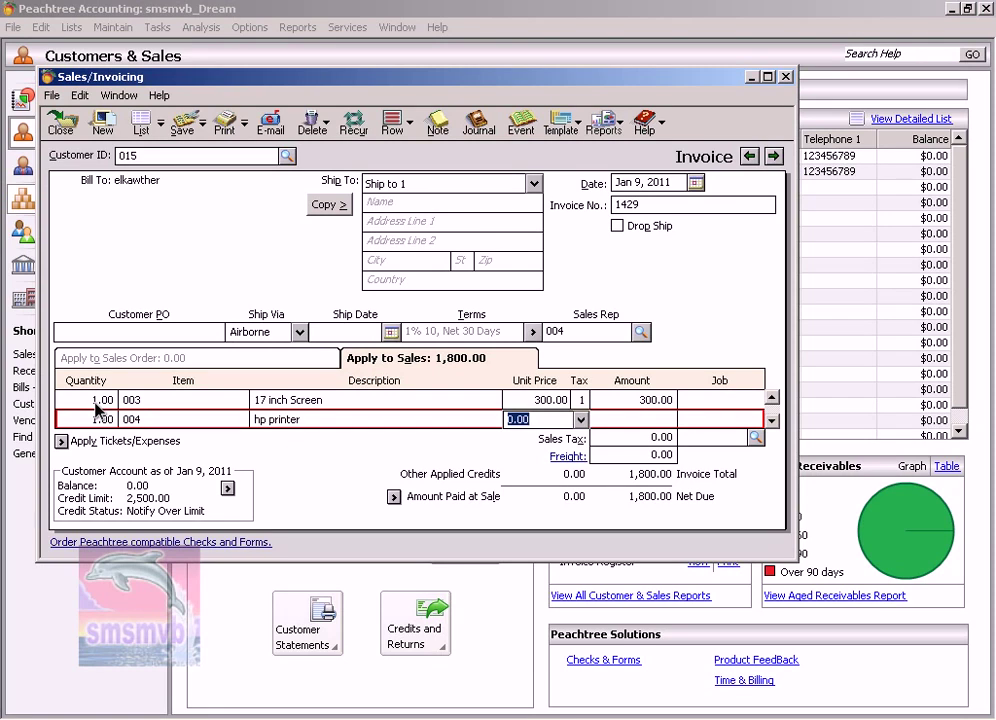
text(300)
key(Tab)
key(Tab)
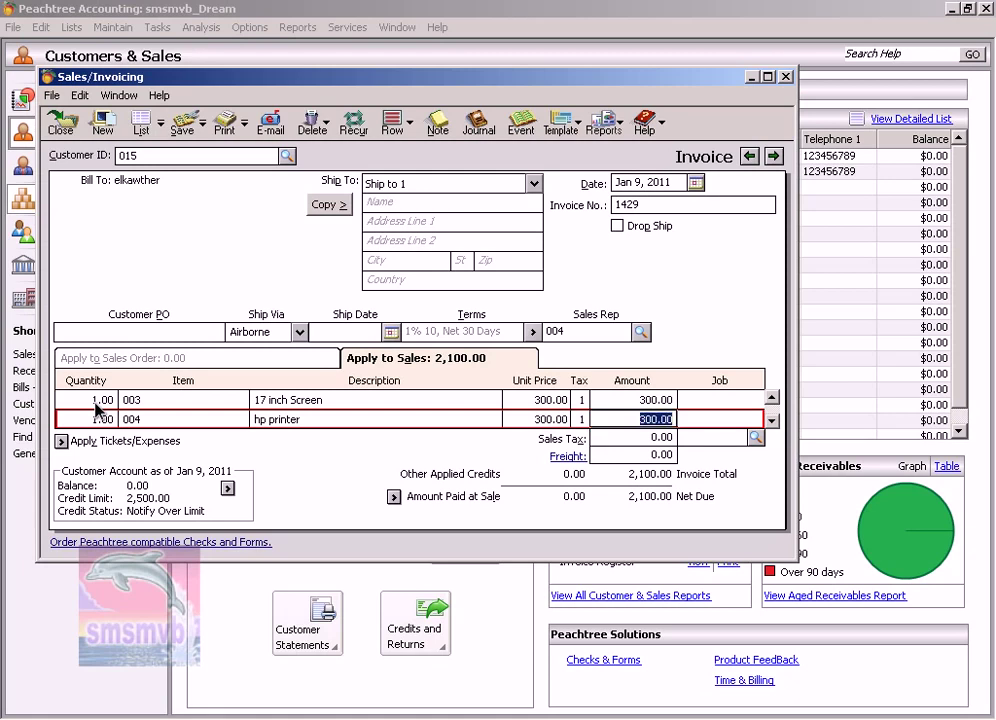
key(Tab)
key(Tab)
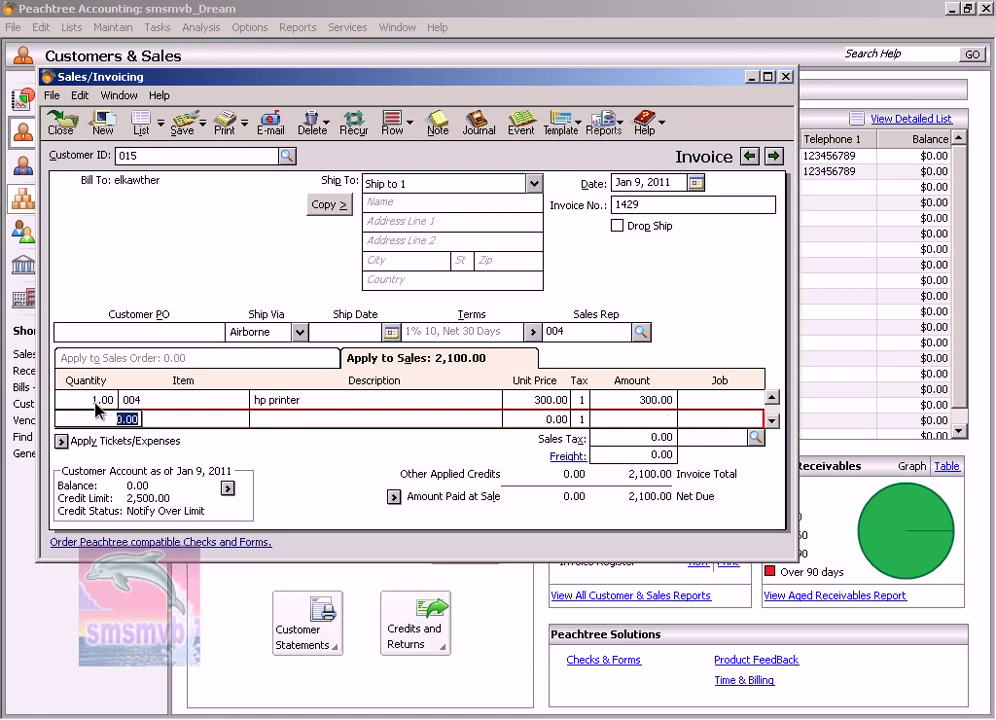
- Set the invoice's freight to 50 and save the invoice
click(600, 455)
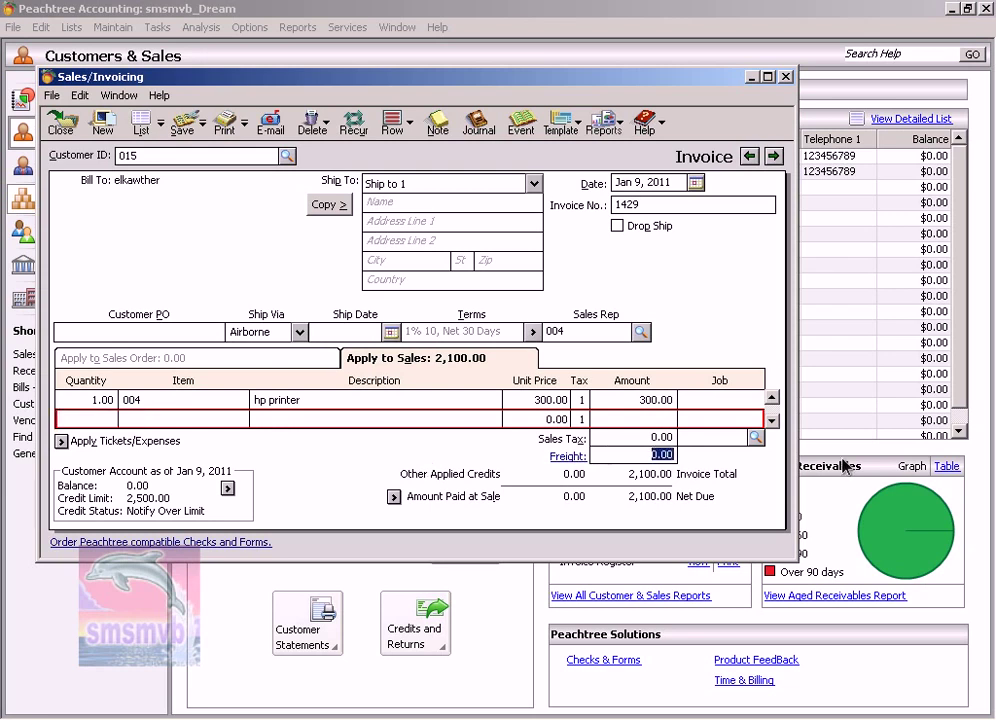
text(50)
key(Tab)
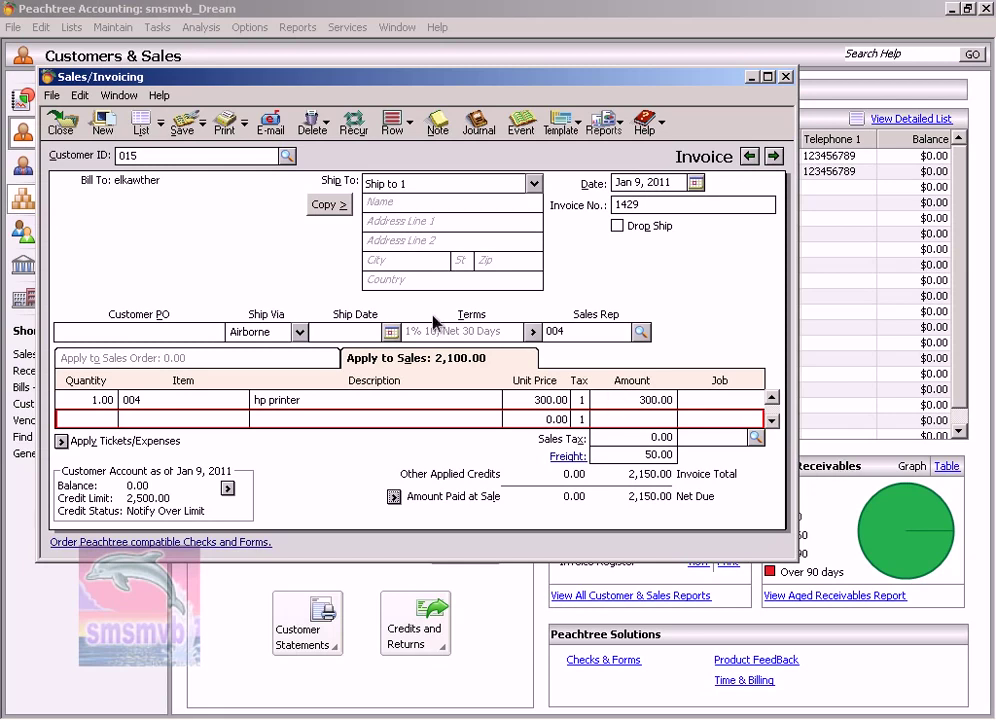
click(183, 125)
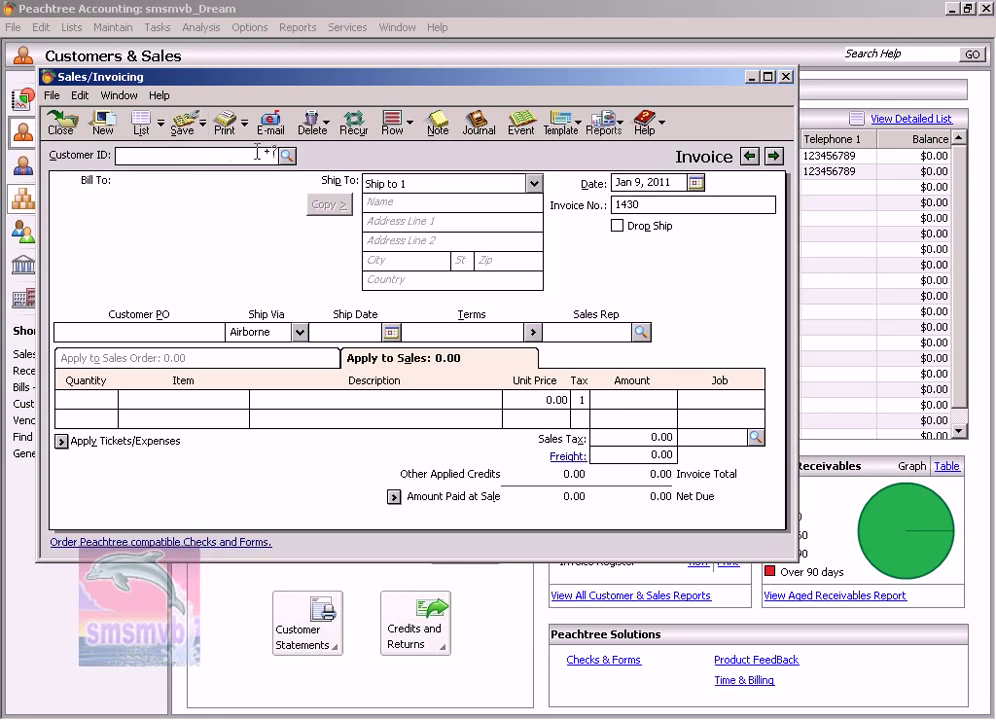
- Choose the customer listed after elkawther for the new invoice and date it January 10, 2011
click(287, 155)
scroll(287, 240, down, 2)
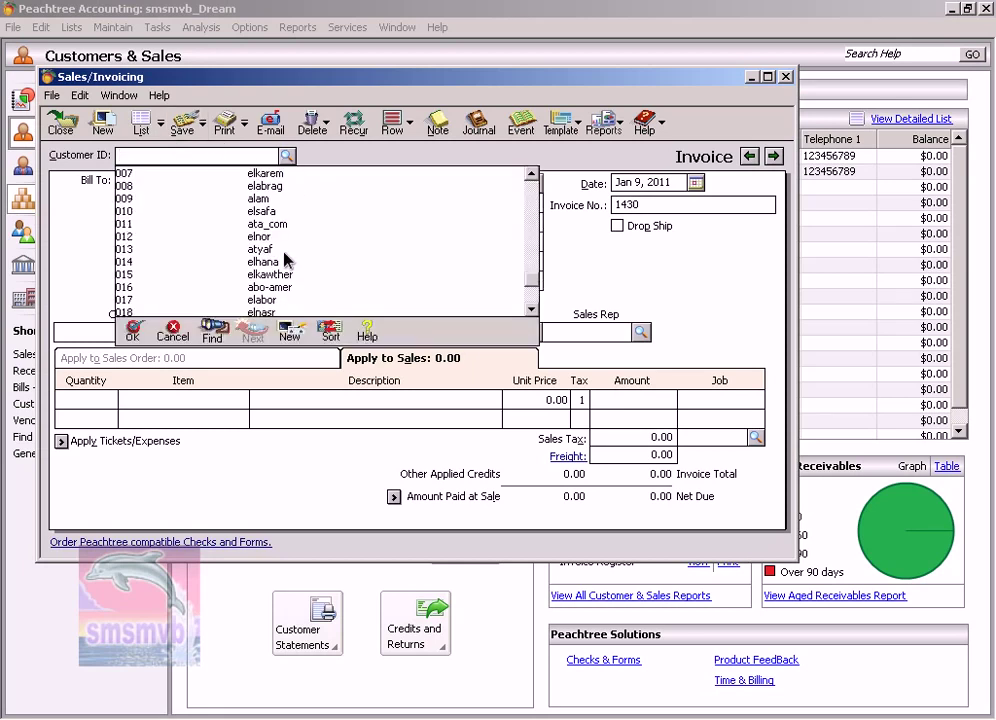
click(290, 305)
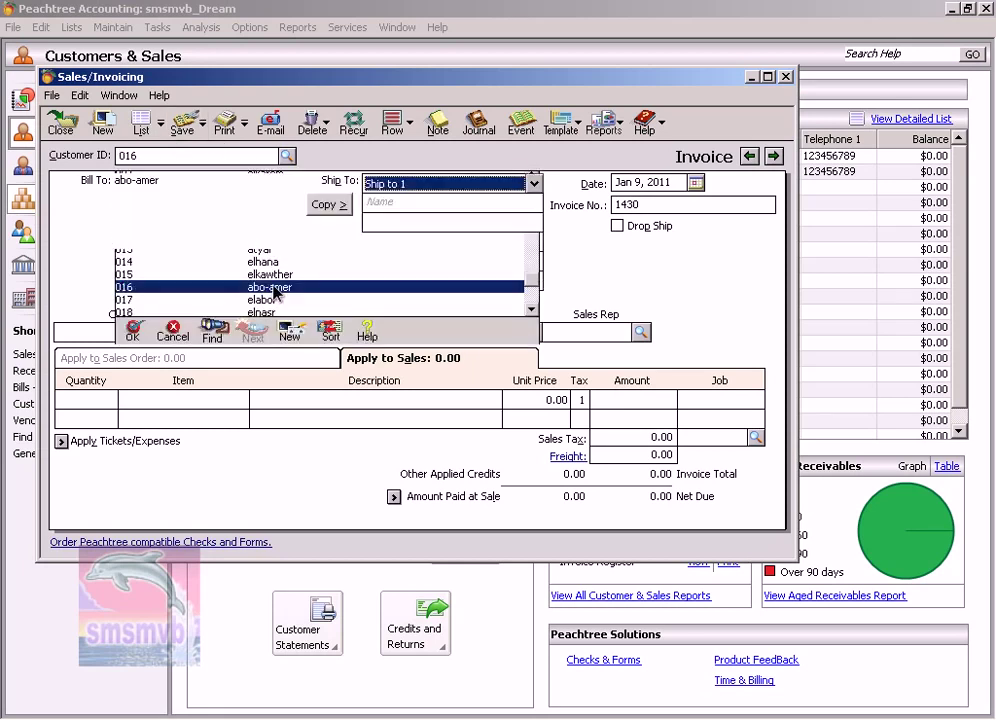
click(696, 184)
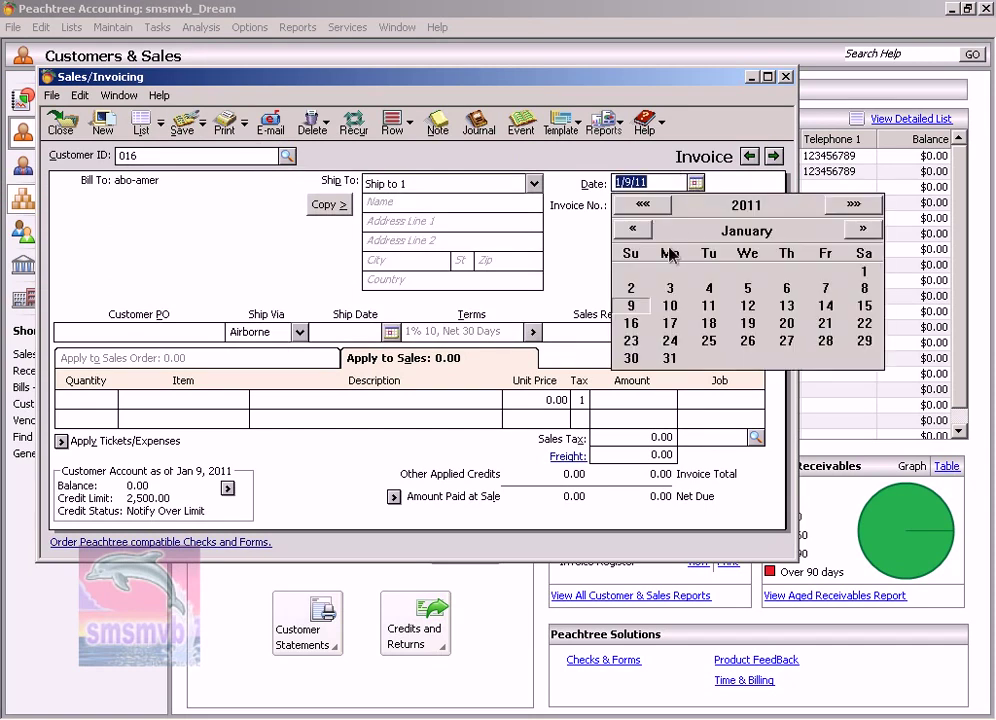
click(667, 290)
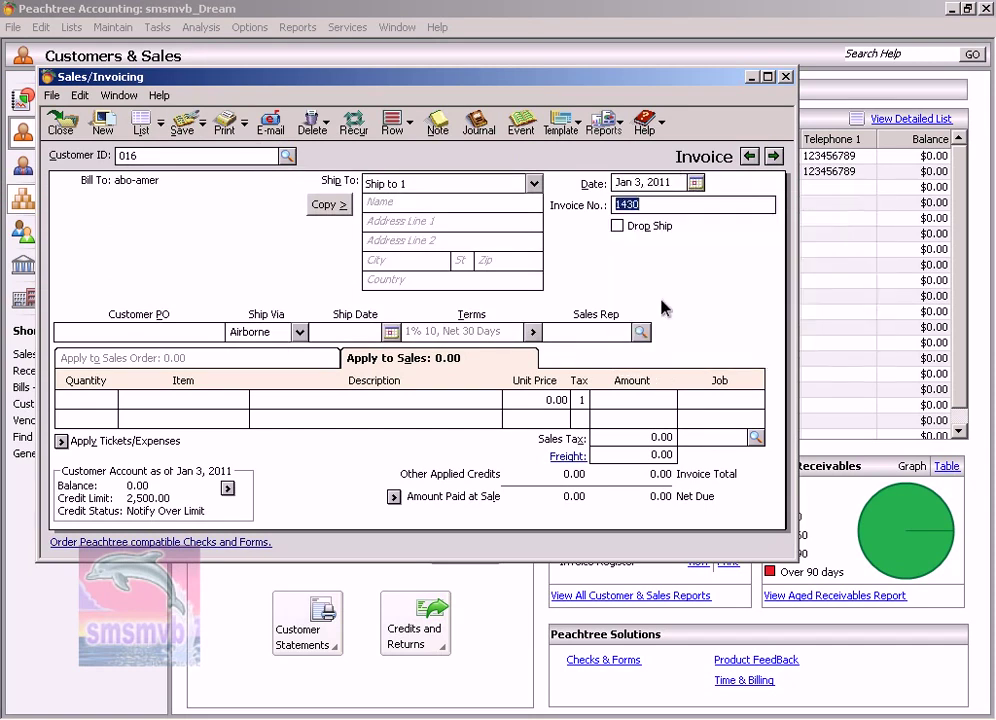
click(696, 184)
click(671, 306)
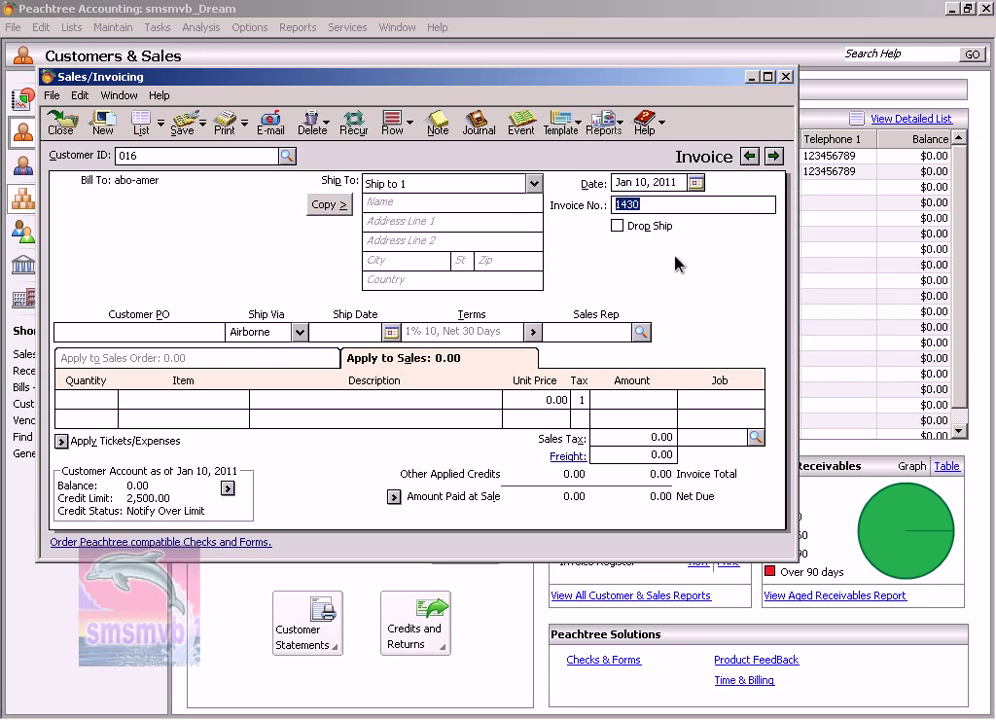
- Set the invoice number to 1440 and assign the second sales representative in the list
text(1440)
key(Tab)
key(Tab)
key(Tab)
key(Tab)
key(Tab)
click(640, 331)
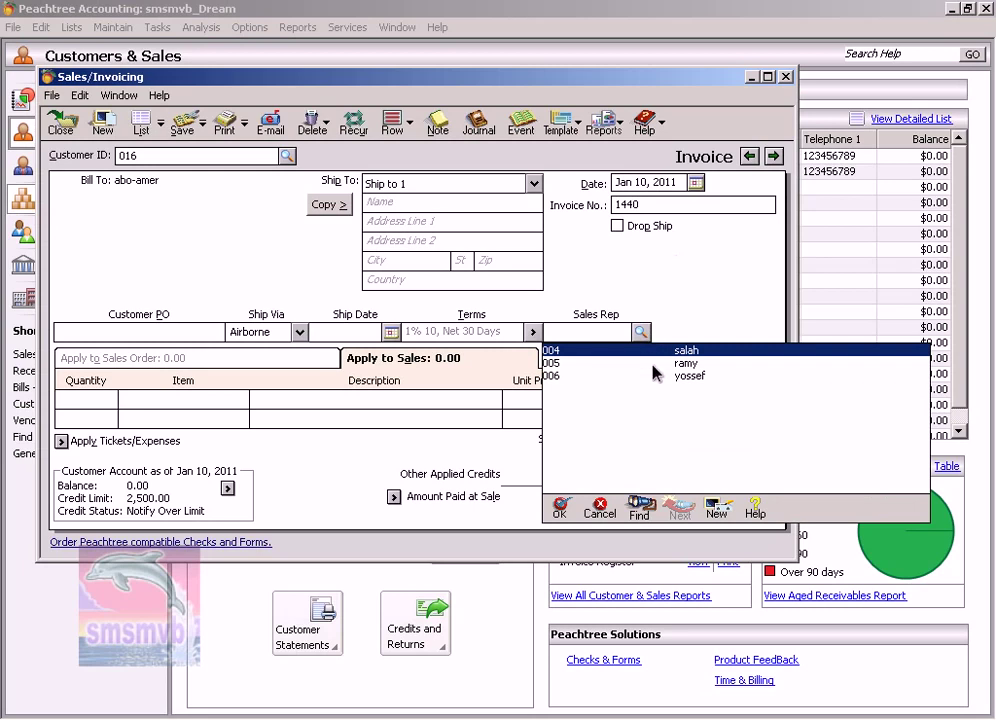
double_click(650, 363)
- Add 2 units of item 001 (dell pc) at 1,500 each and save the invoice, accepting the credit limit excess
click(74, 403)
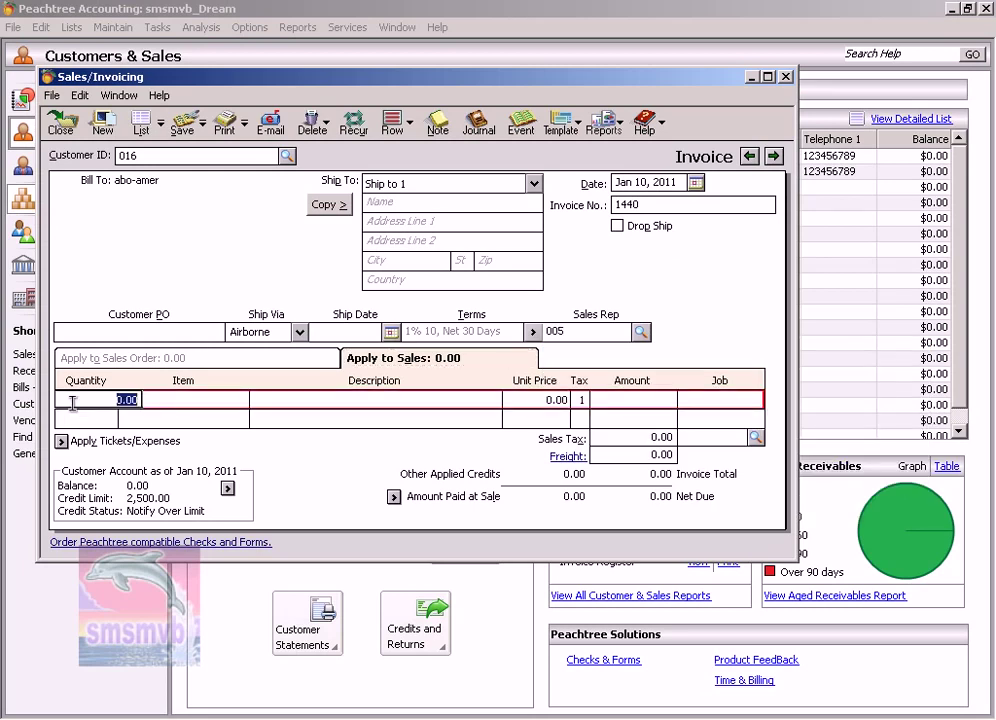
text(2)
key(Tab)
text(00)
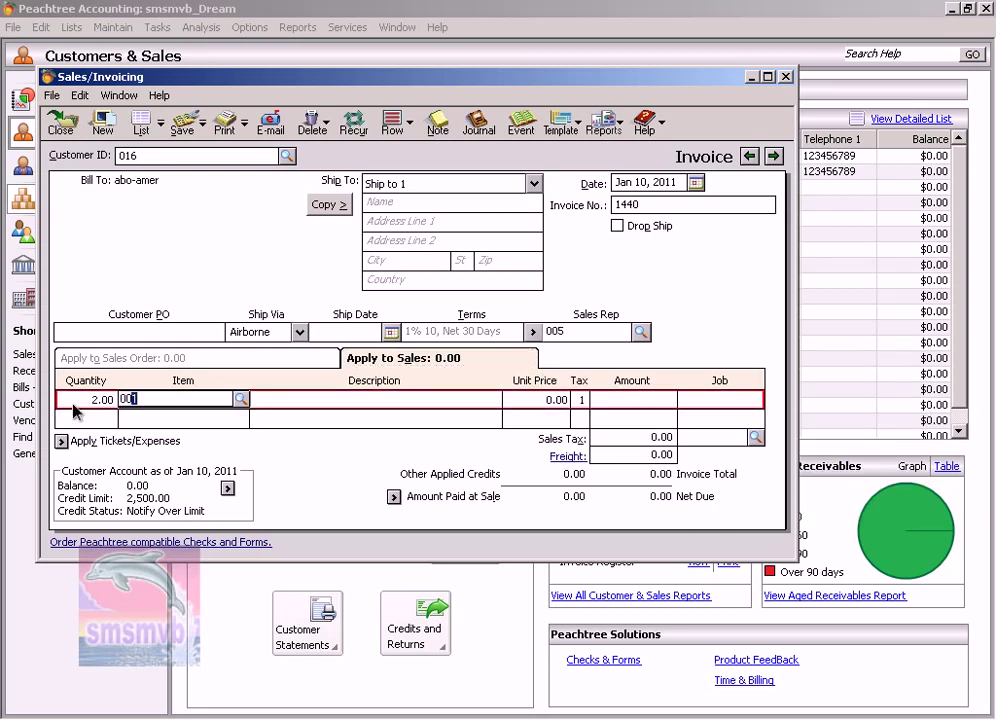
key(Tab)
key(Tab)
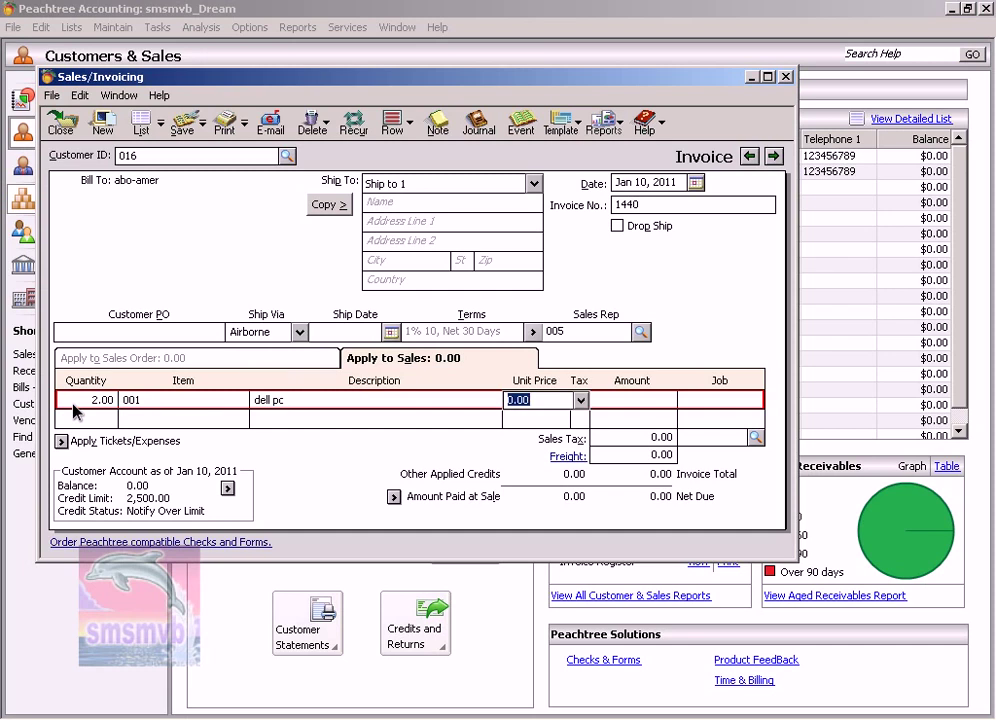
text(15)
key(Tab)
key(Tab)
key(Tab)
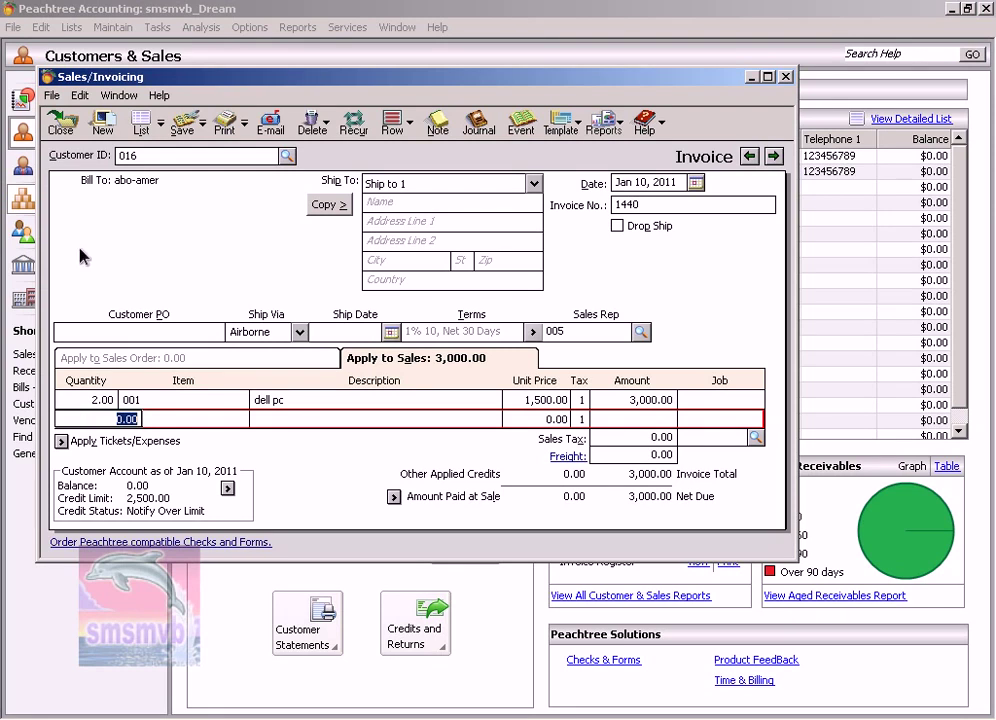
click(183, 128)
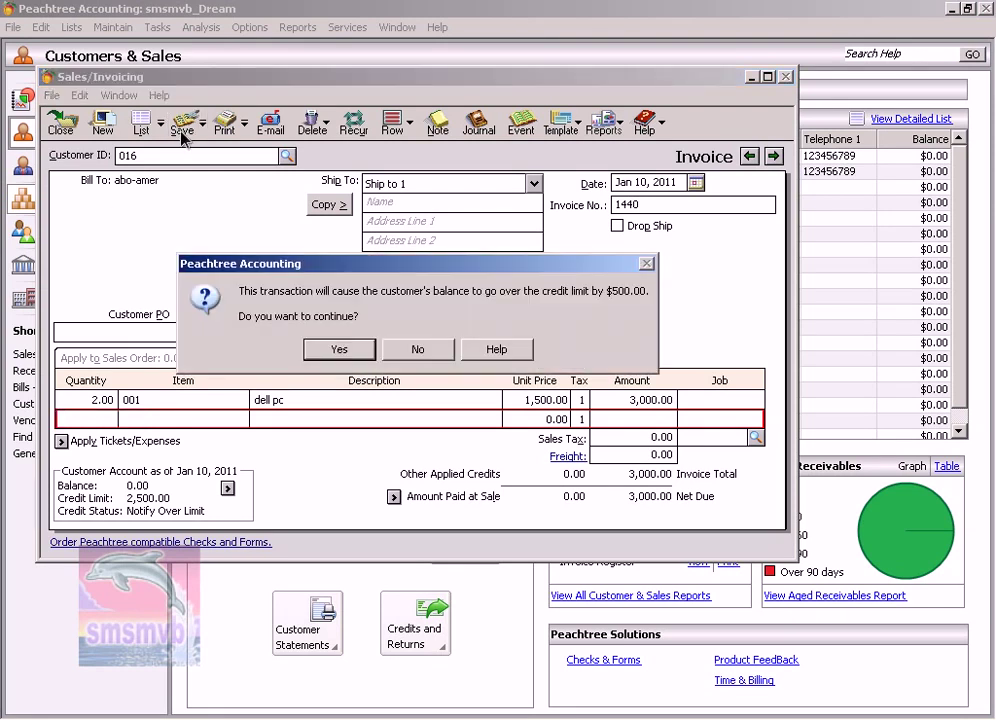
key(Return)
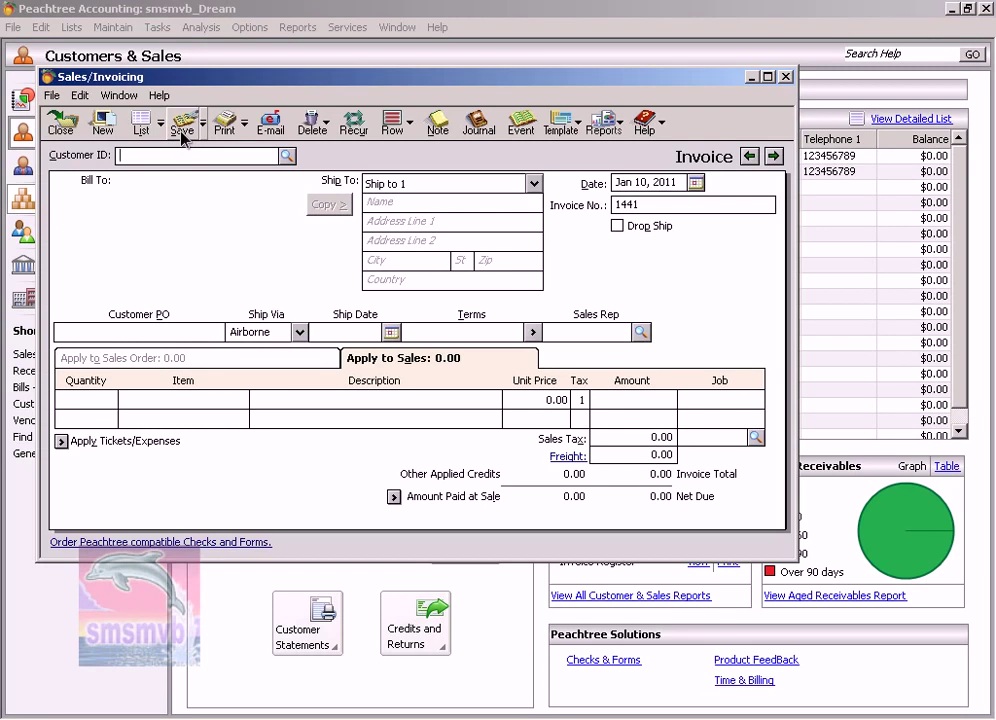
- Choose elabor as the customer of the new invoice
click(288, 157)
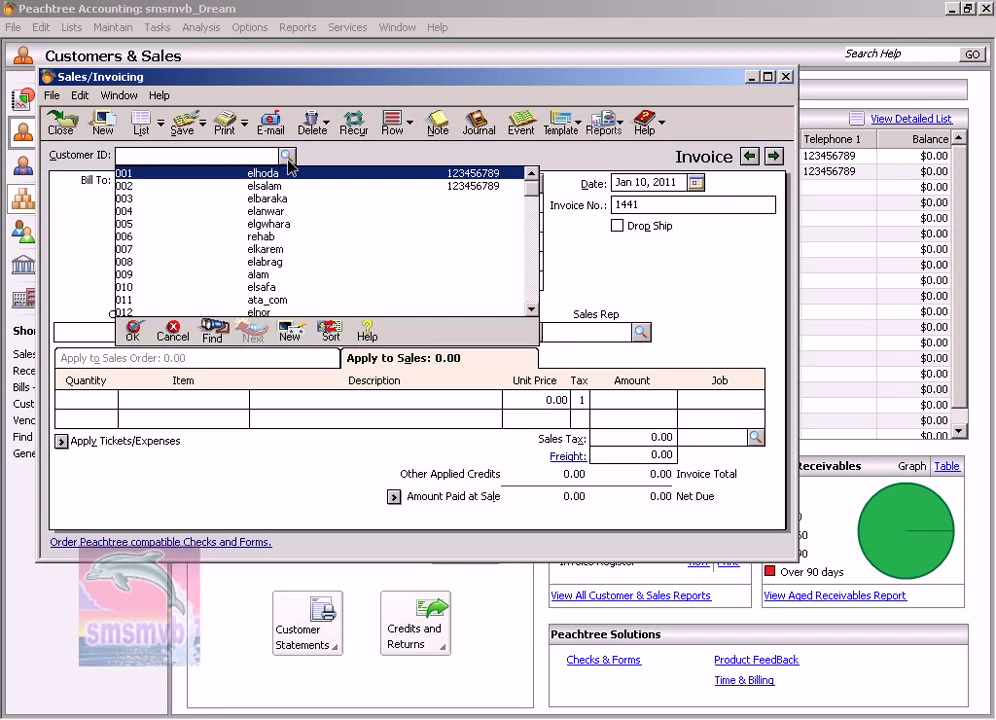
scroll(276, 285, down, 2)
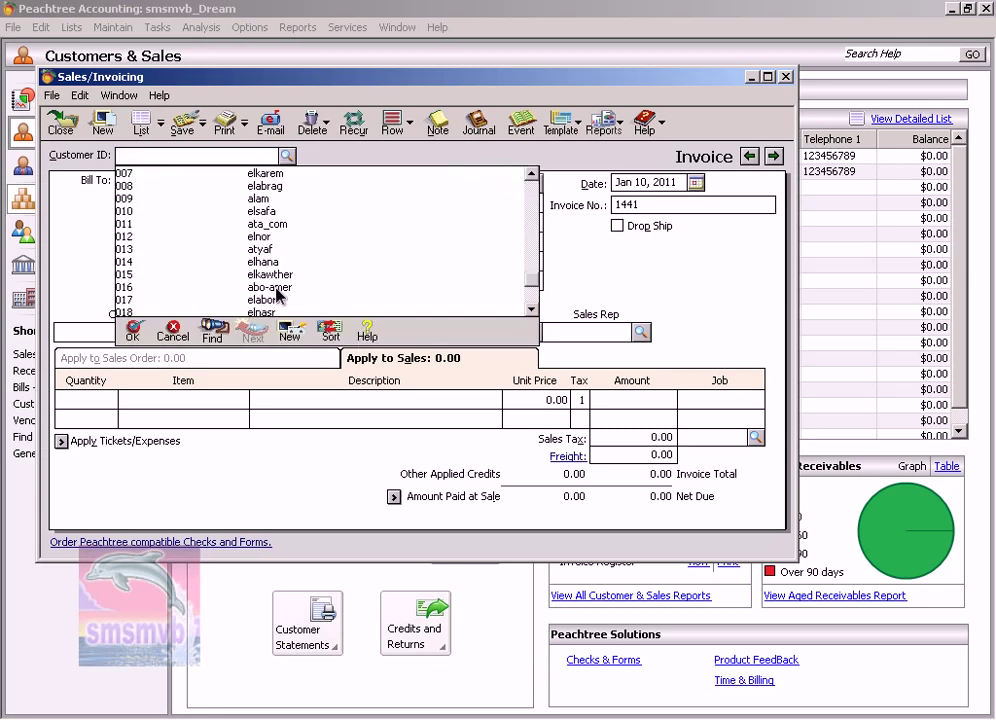
double_click(270, 299)
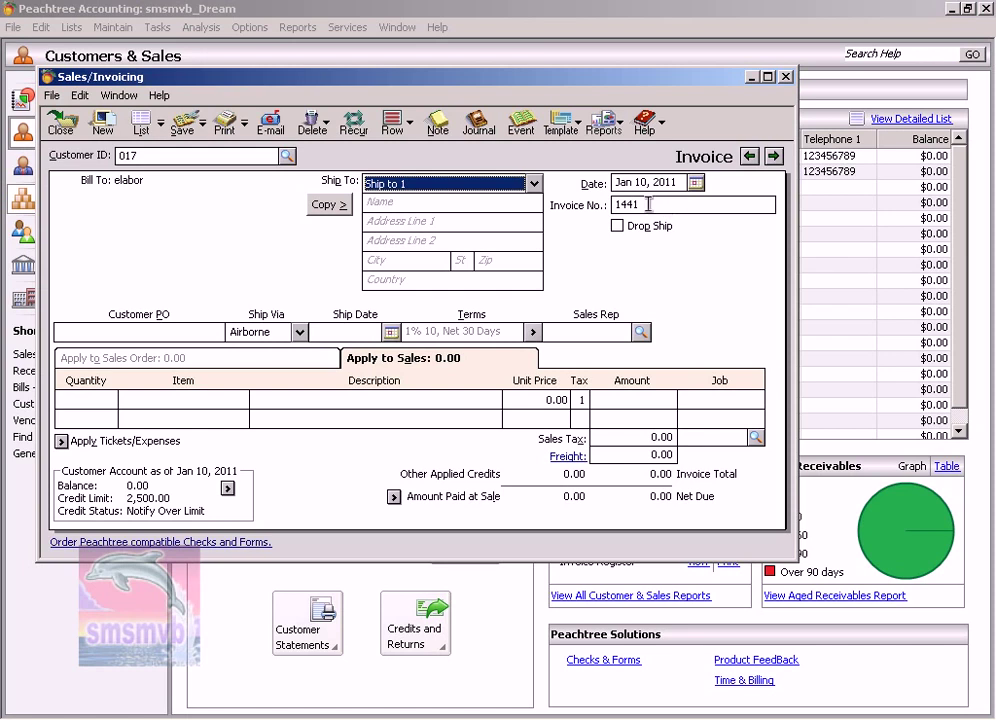
- Set the invoice number to 1022 and assign the second sales representative in the list
drag(649, 204, 616, 203)
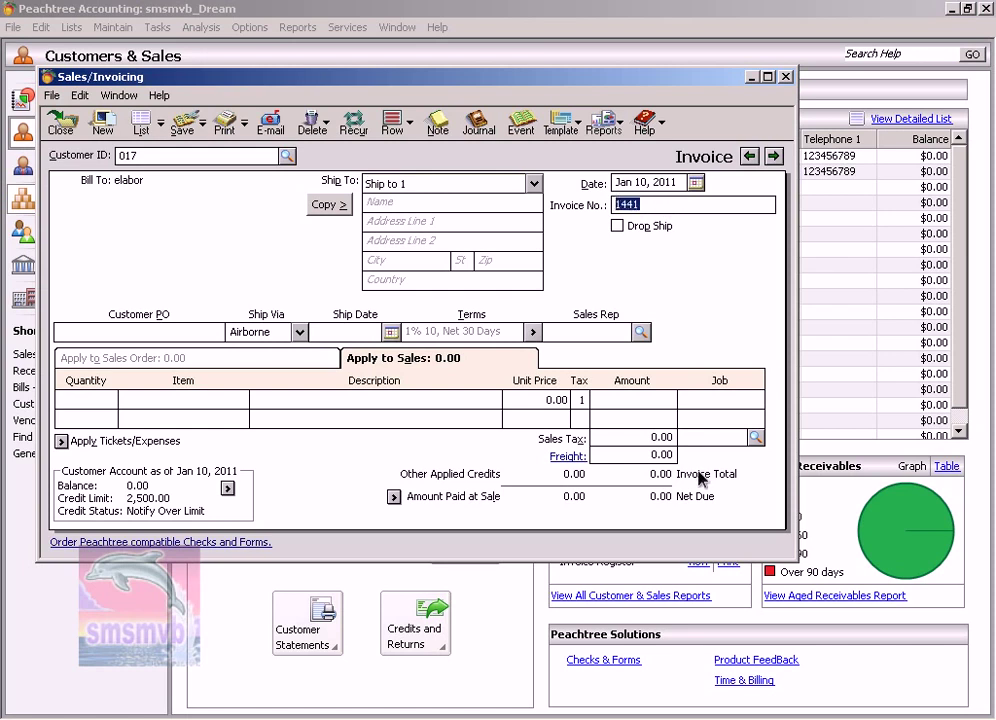
text(1022)
key(Tab)
key(Tab)
key(Tab)
key(Tab)
key(Tab)
key(Tab)
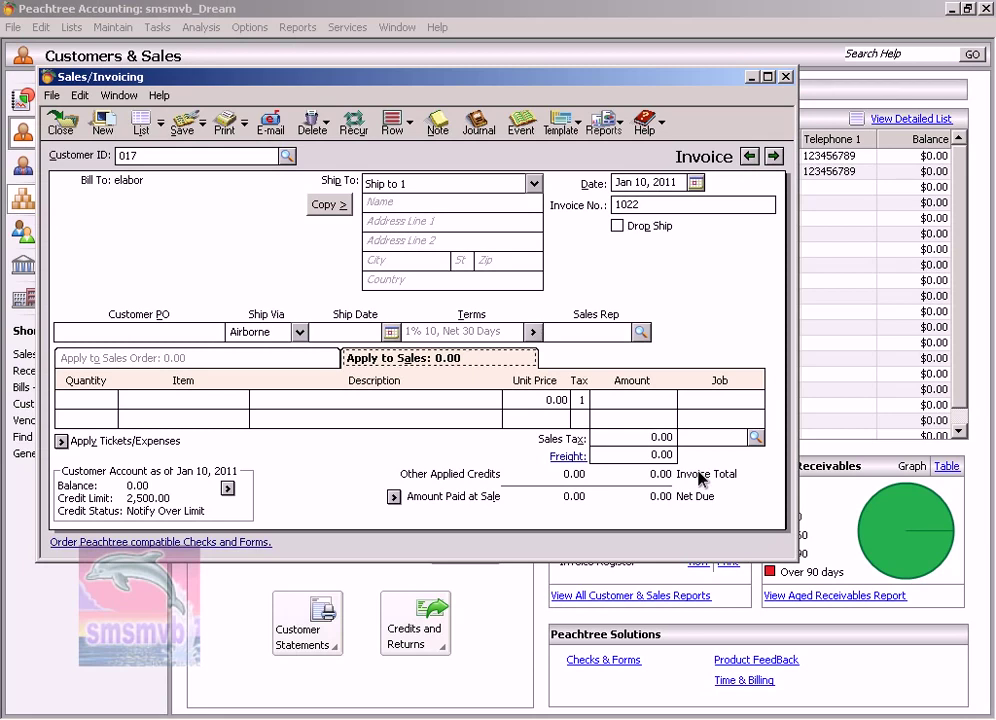
click(640, 338)
double_click(647, 373)
- Add an invoice line for 4 units of item 002 (hp pc) at a unit price of 1,200
click(86, 401)
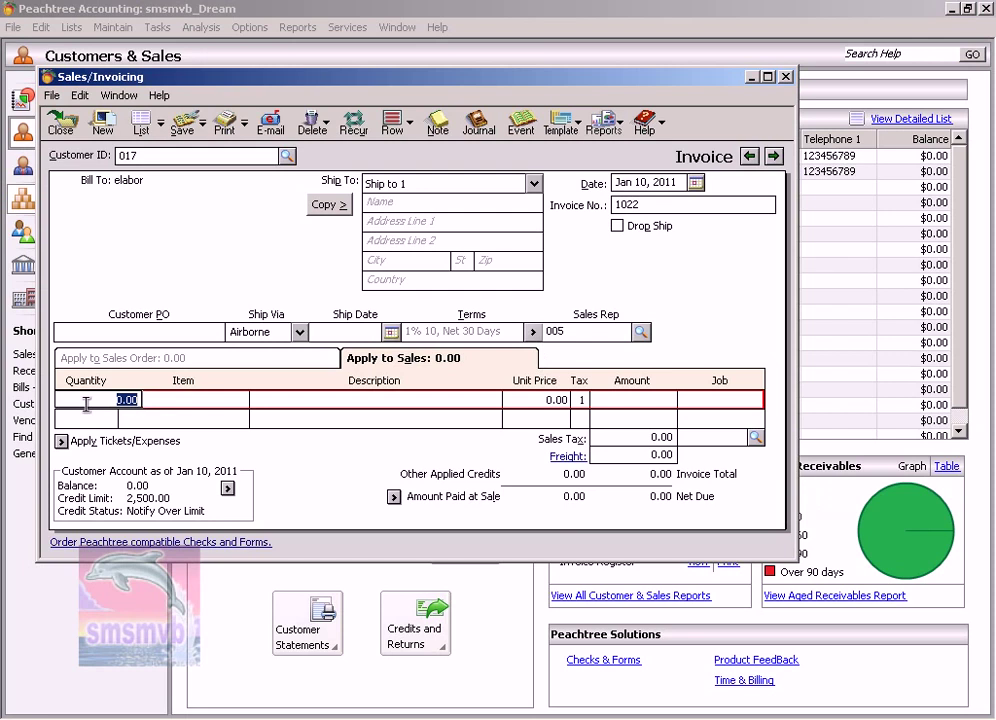
text(4)
key(Tab)
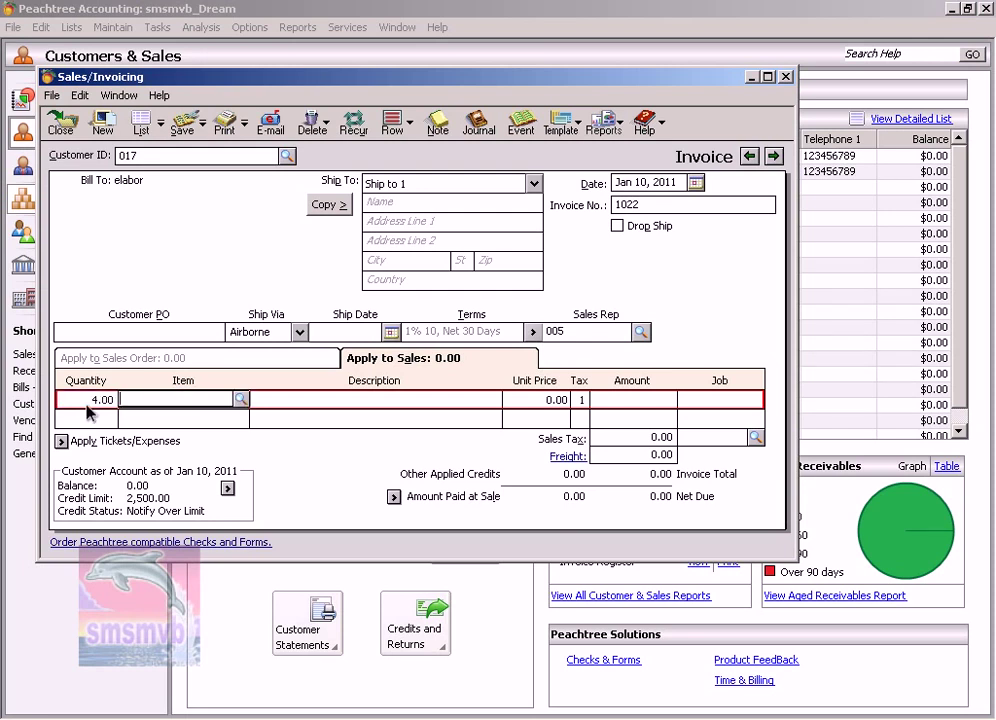
text(002)
key(Tab)
key(Tab)
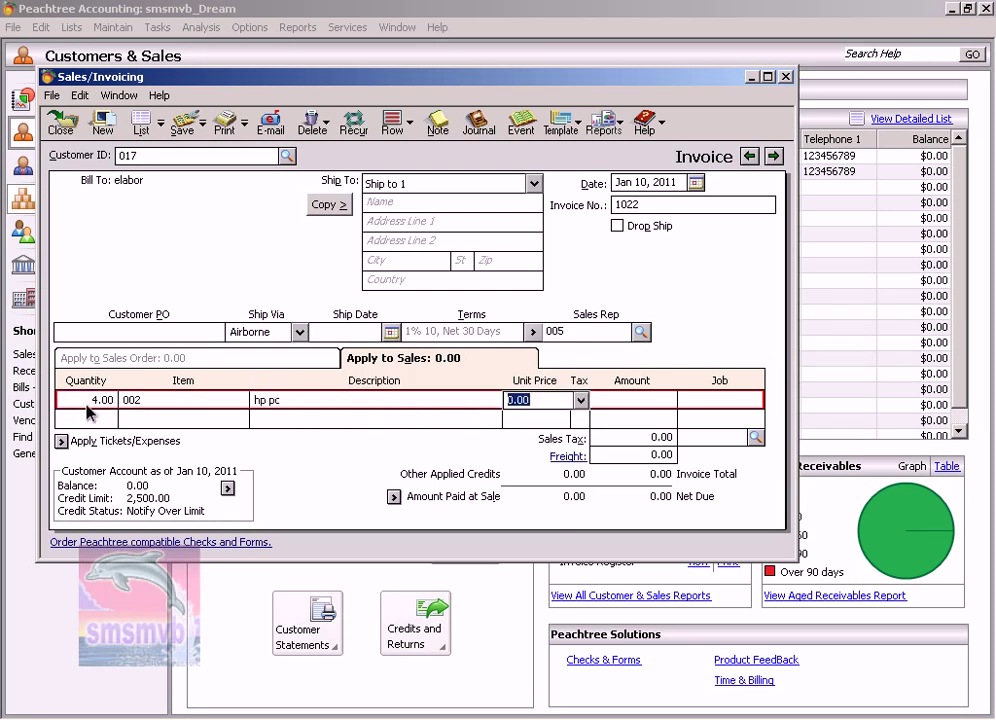
text(1,200)
key(Tab)
- Add a second line for 5 units of item 003 (17 inch Screen) at 300 each and save the invoice
click(88, 412)
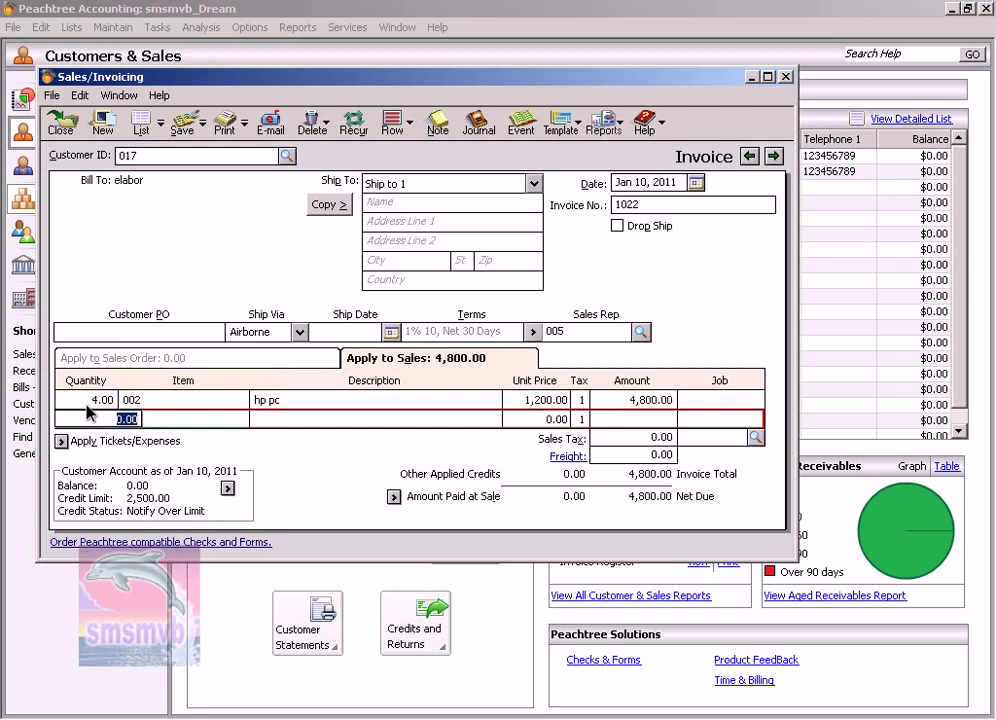
text(5)
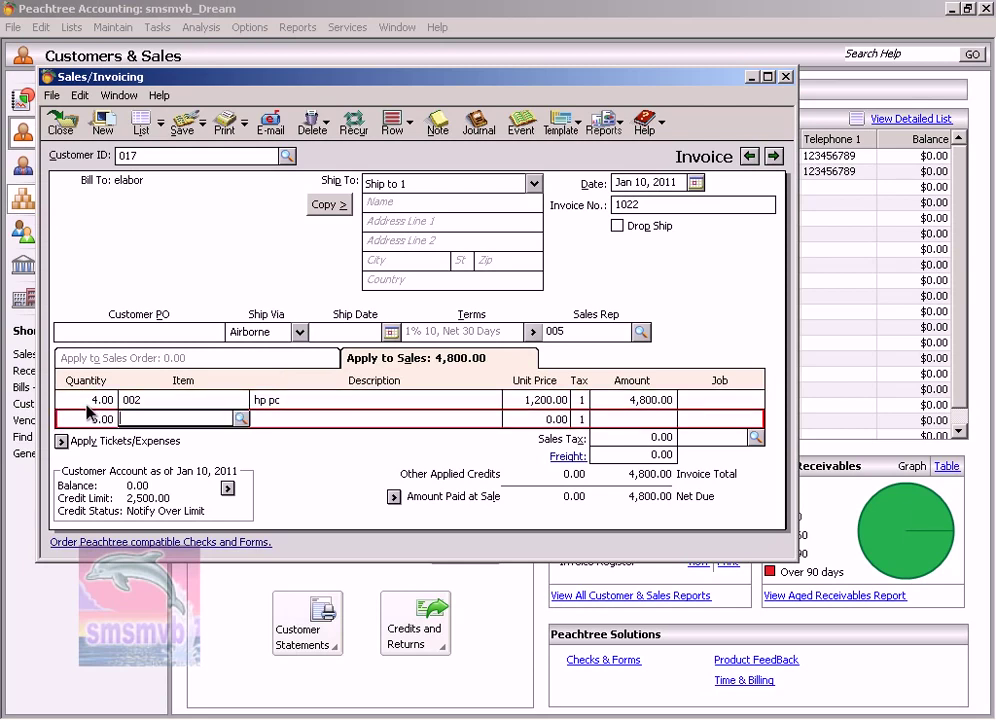
key(Tab)
text(003)
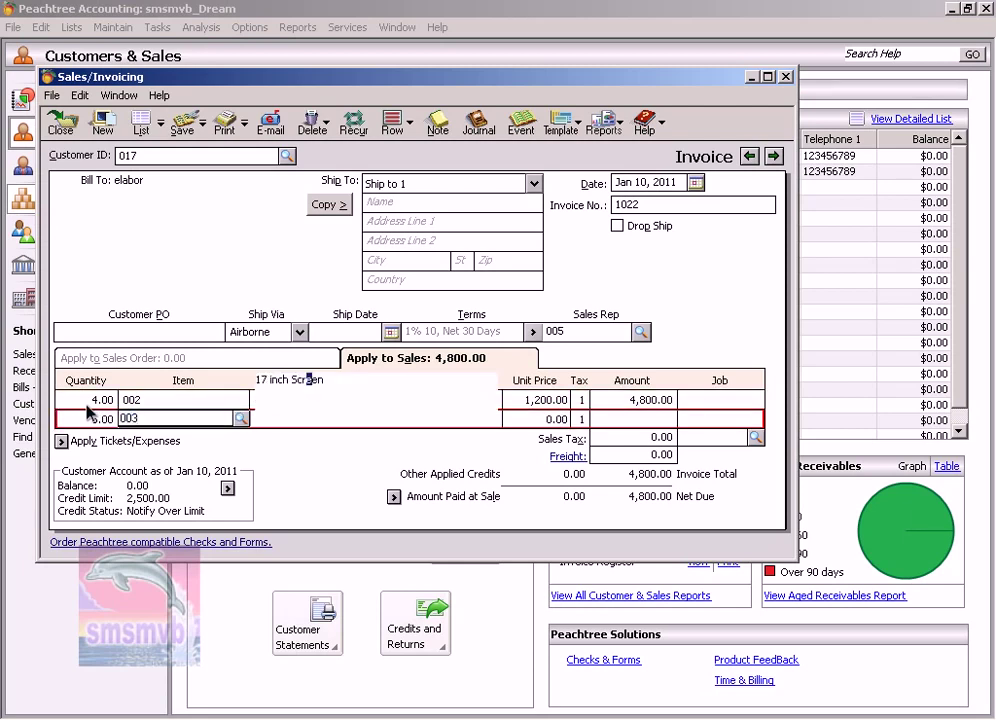
key(Tab)
key(Tab)
text(300)
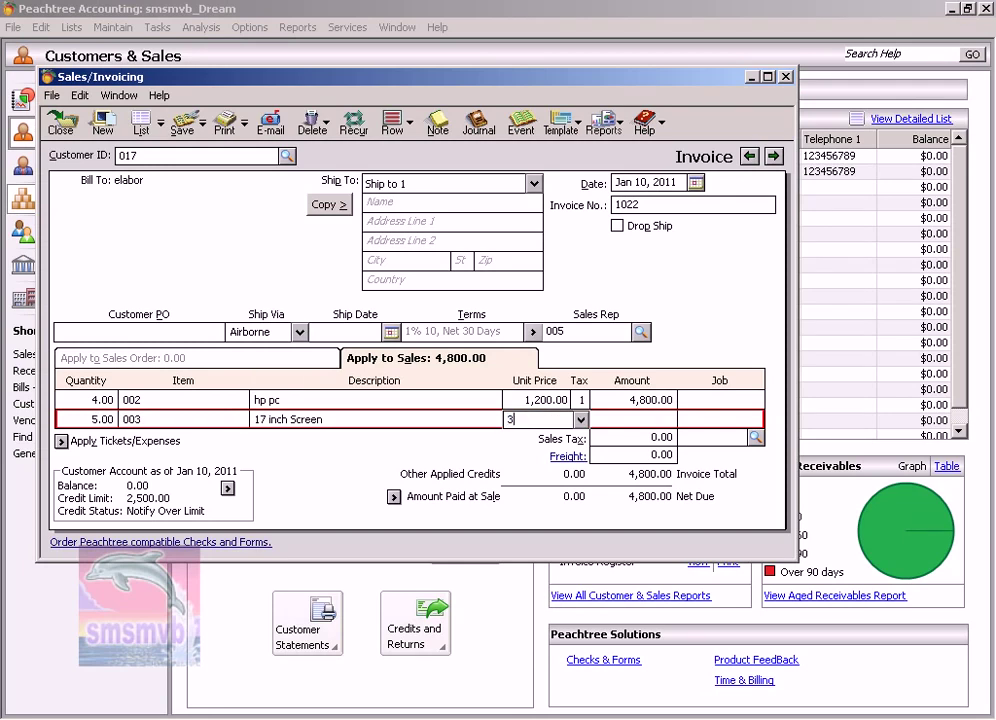
key(Tab)
key(Tab)
key(Tab)
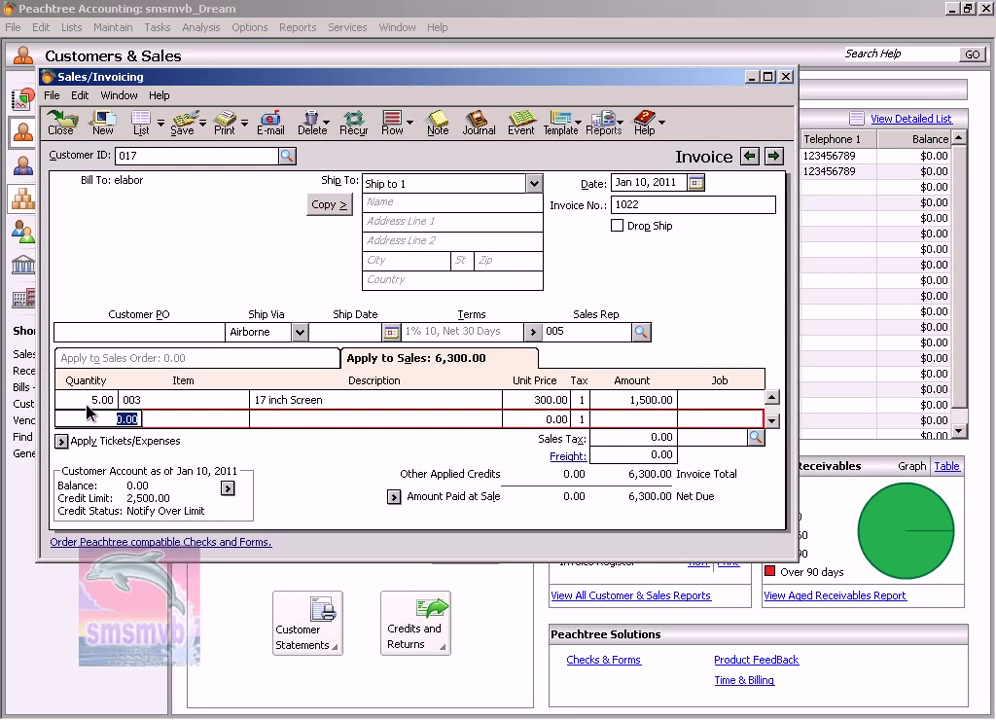
click(181, 125)
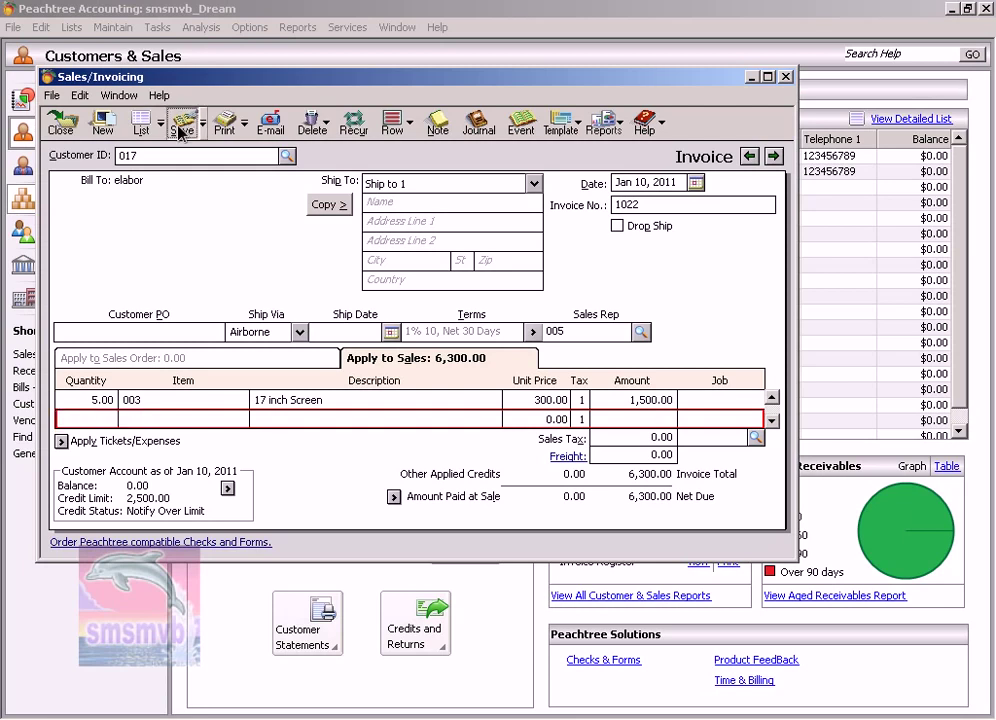
key(Return)
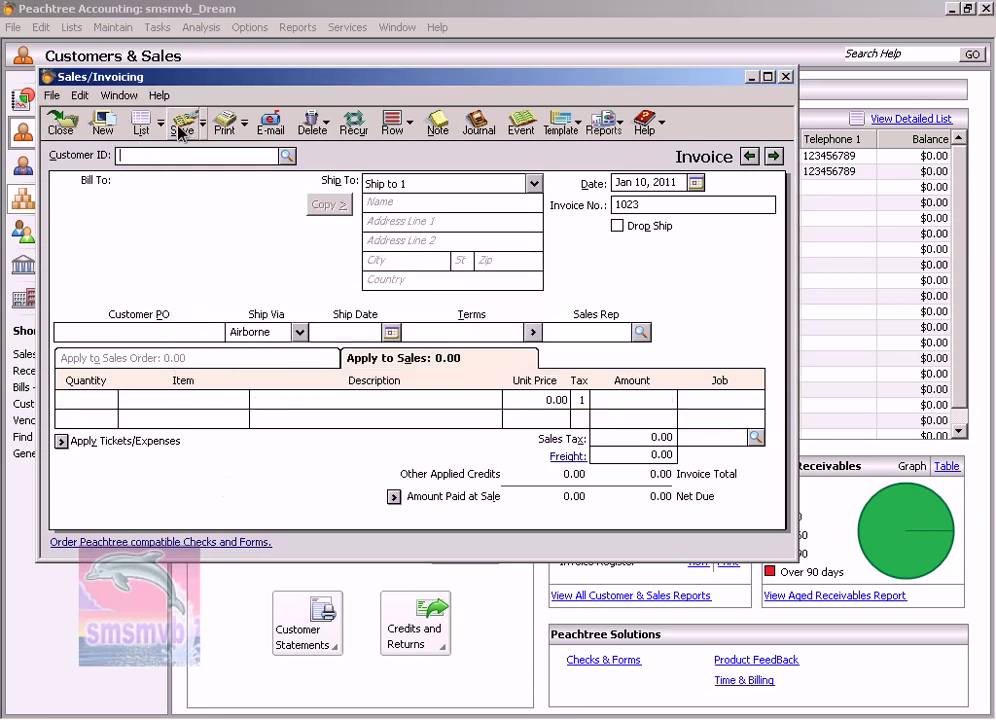
- Choose elgwhara as the customer of the new invoice and set the invoice date to Jan 12, 2011
click(287, 157)
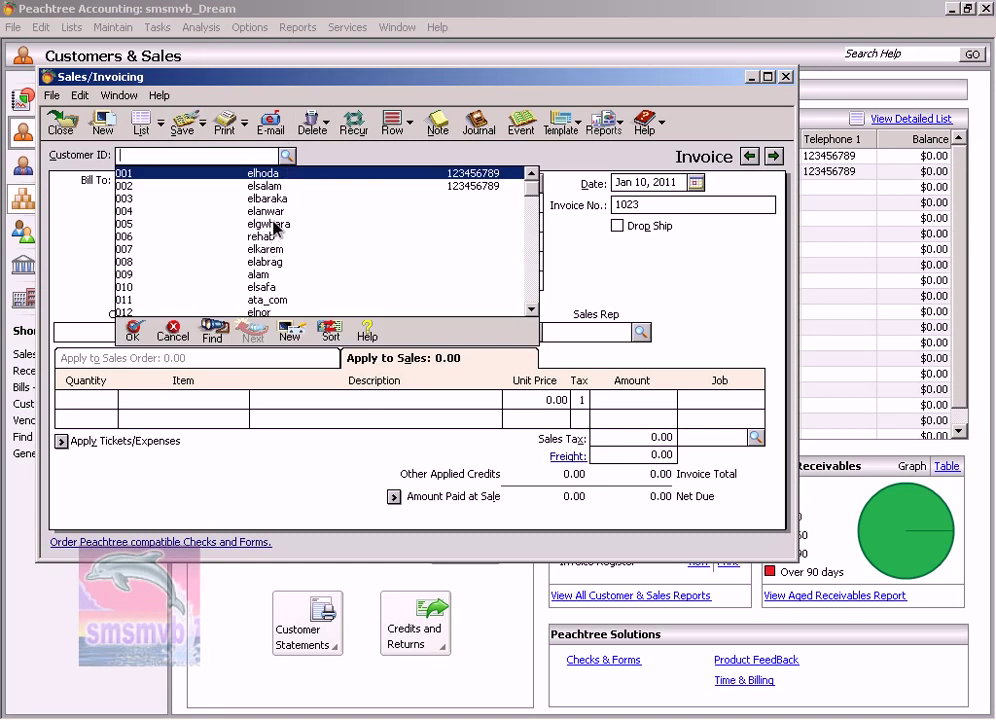
click(275, 225)
double_click(275, 225)
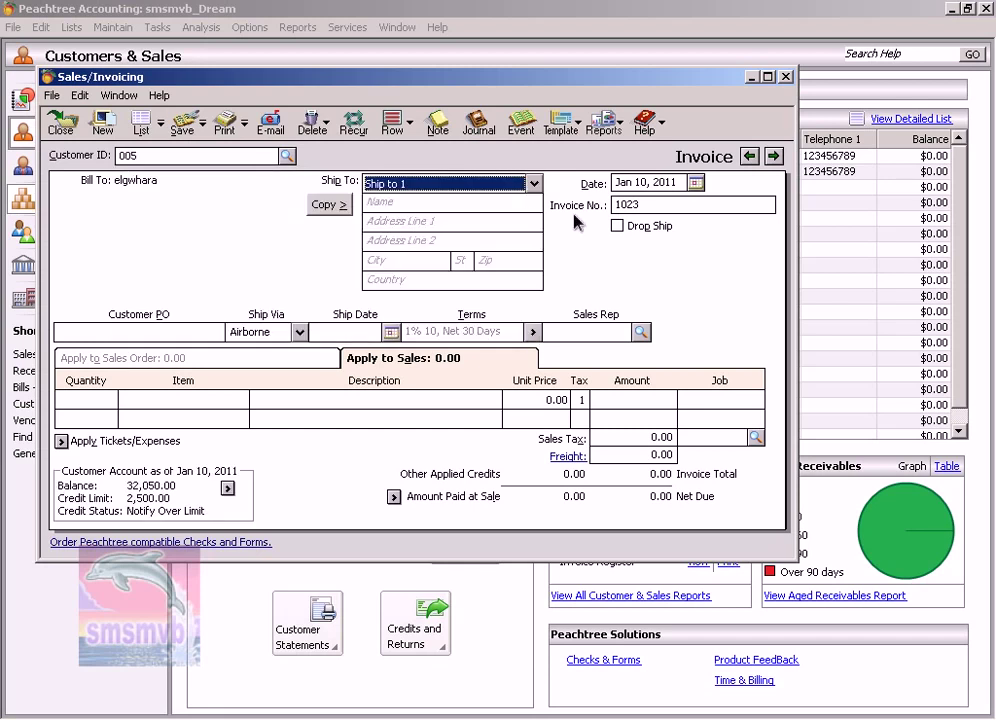
click(695, 183)
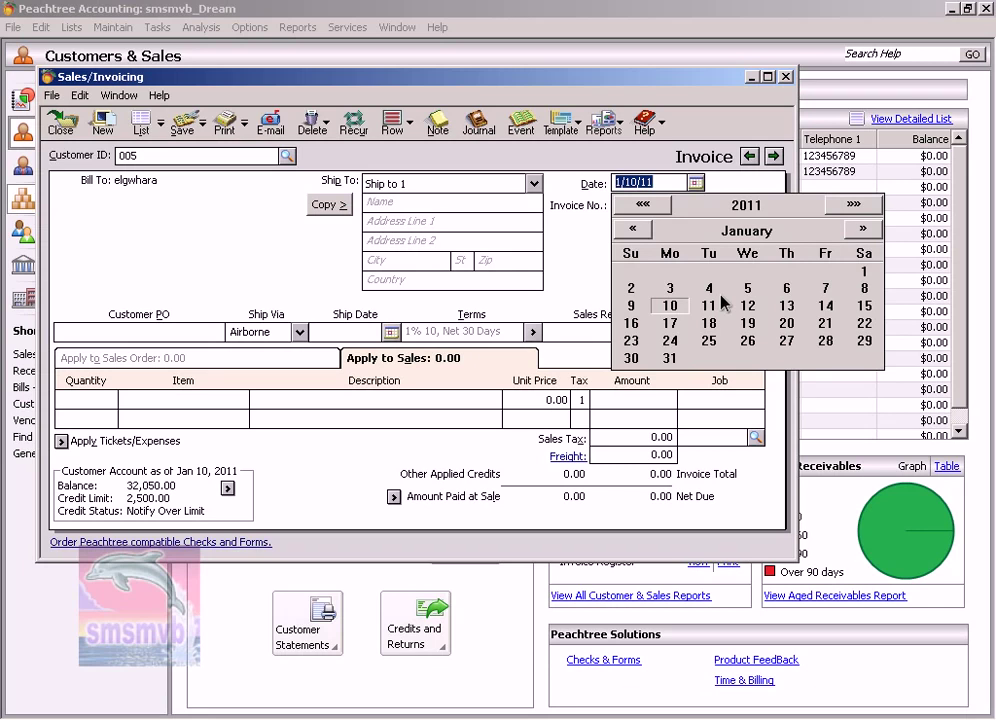
click(748, 306)
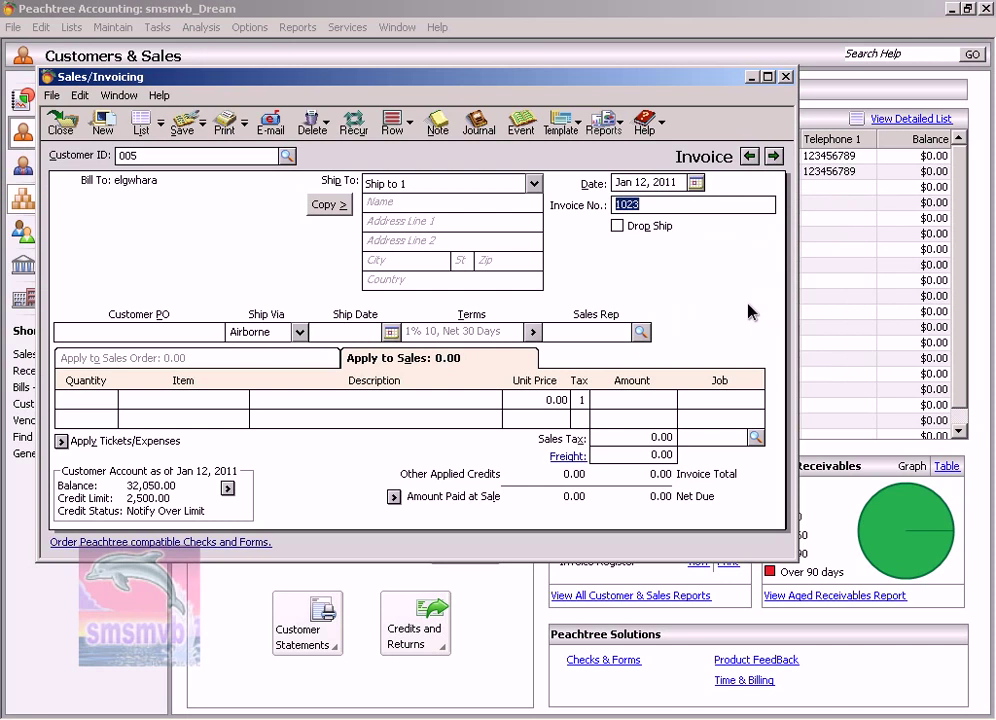
- Assign the first sales representative in the list to the elgwhara invoice
key(Tab)
key(Tab)
key(Tab)
click(640, 331)
double_click(642, 352)
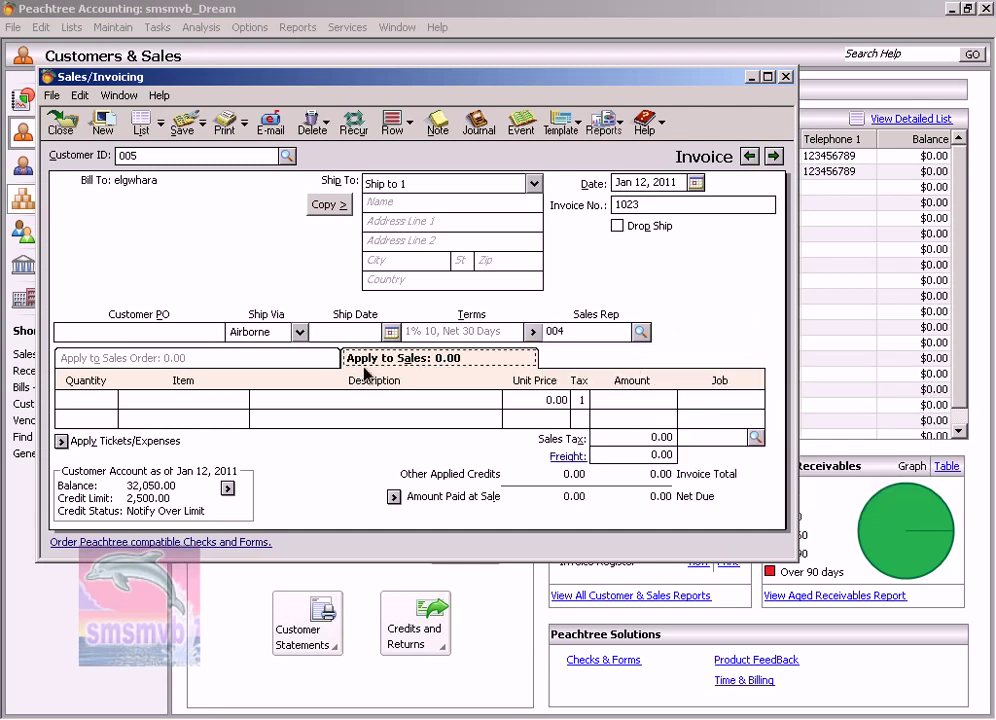
- Add an invoice line for 2 units of item 004 (hp printer) at a unit price of 300
click(75, 398)
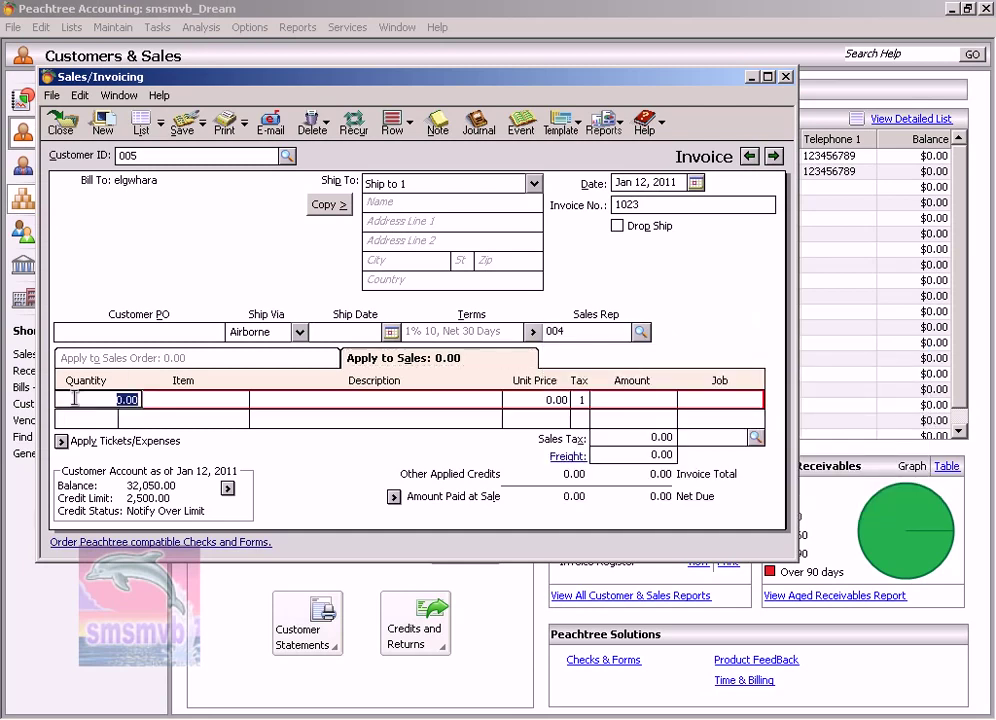
text(2)
key(Tab)
text(004)
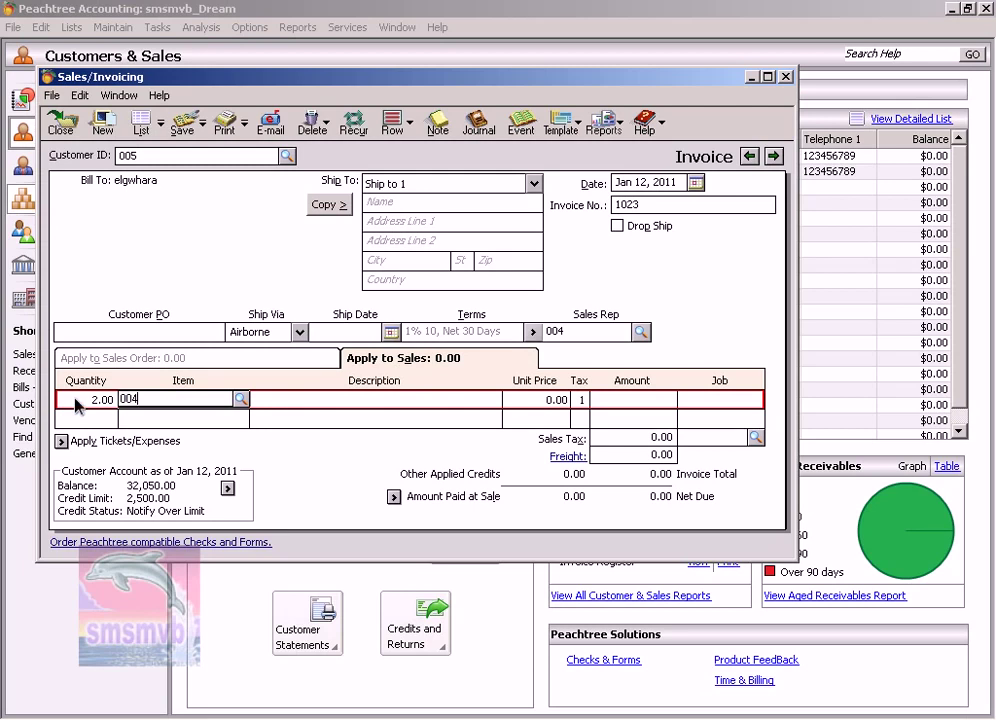
key(Tab)
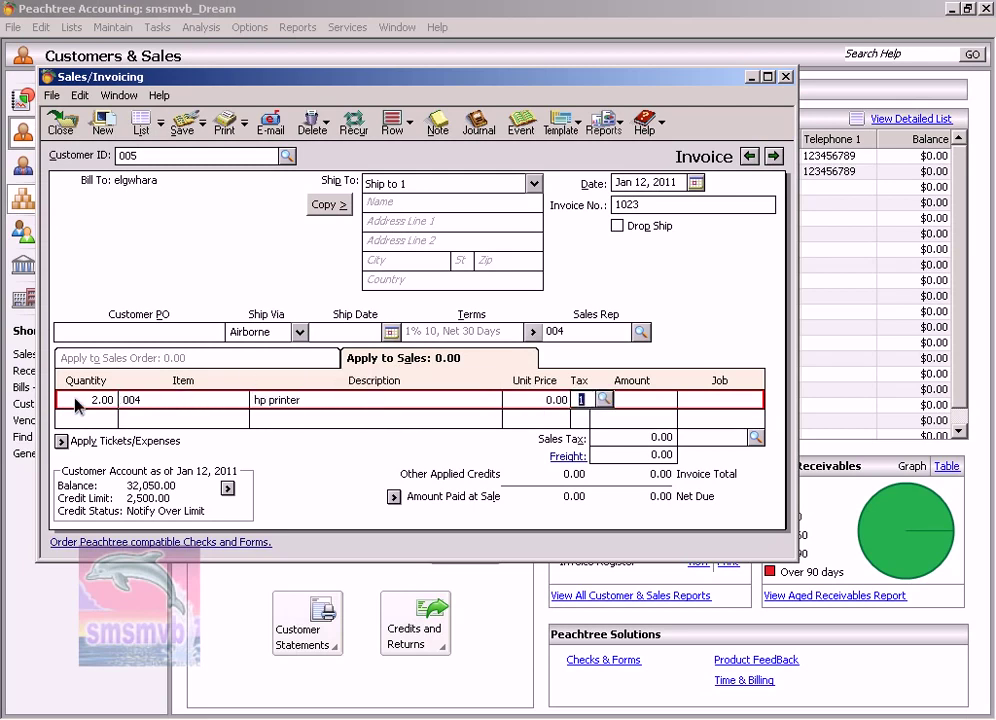
key(shift+Tab)
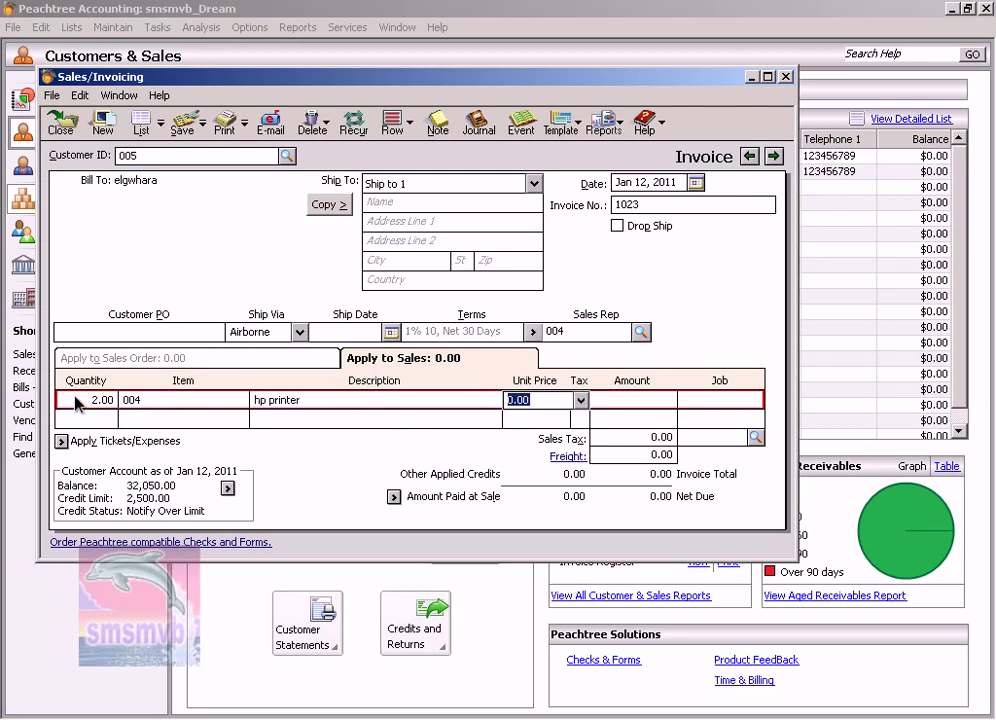
text(300)
key(Tab)
key(Tab)
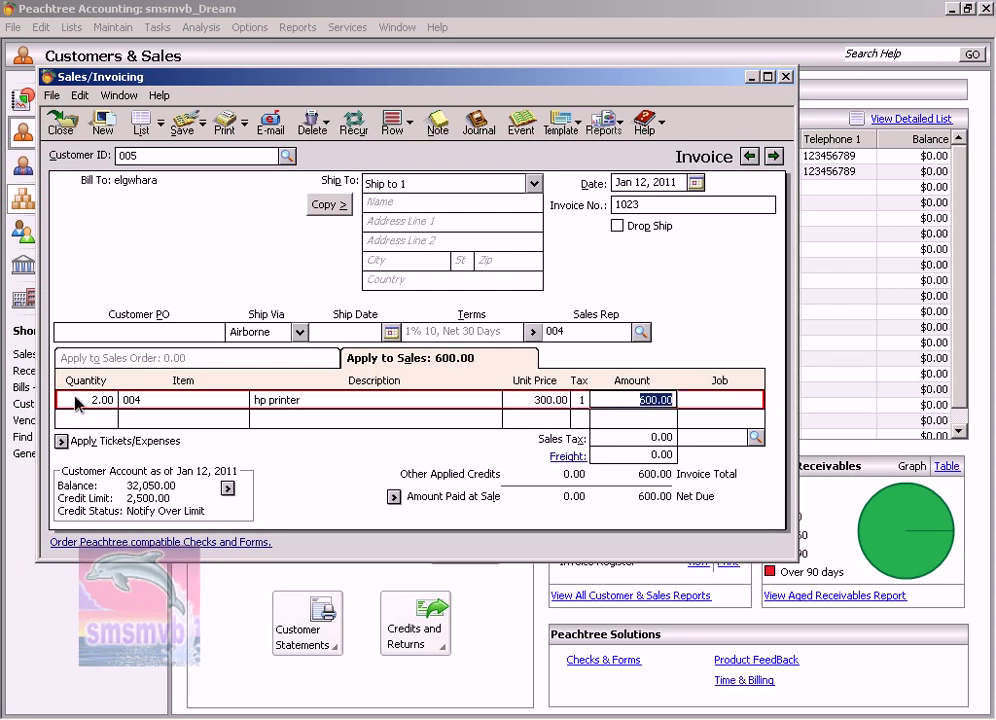
key(Tab)
key(Tab)
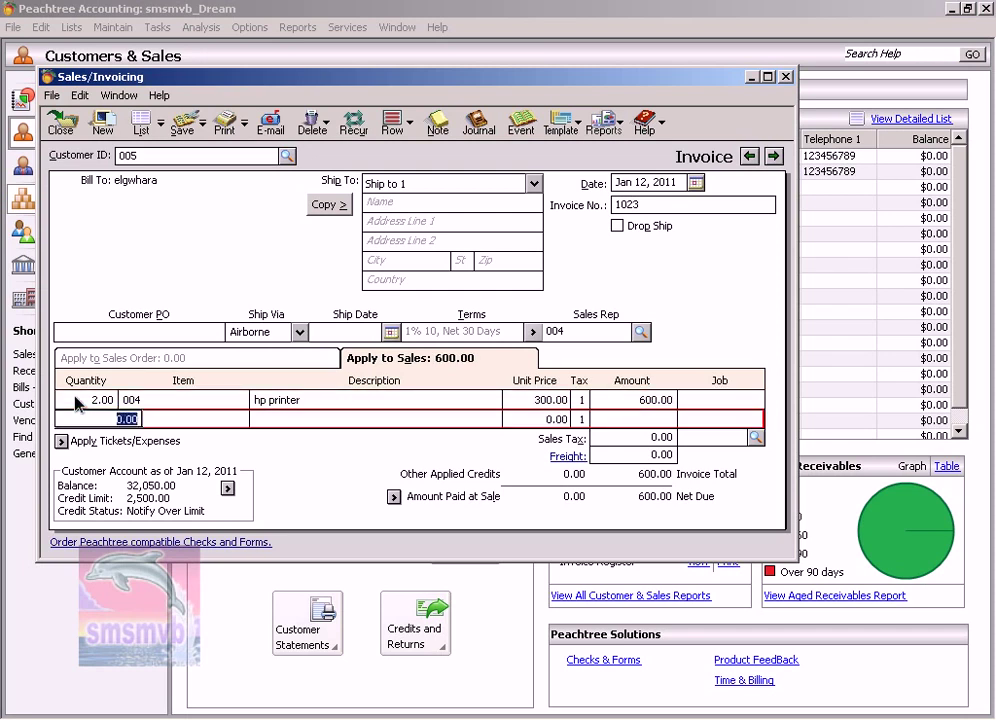
- Add a second line for 2 units of item 003 (17 inch Screen) at 300 each and save the invoice
text(2)
key(Tab)
text(003)
key(Tab)
key(Tab)
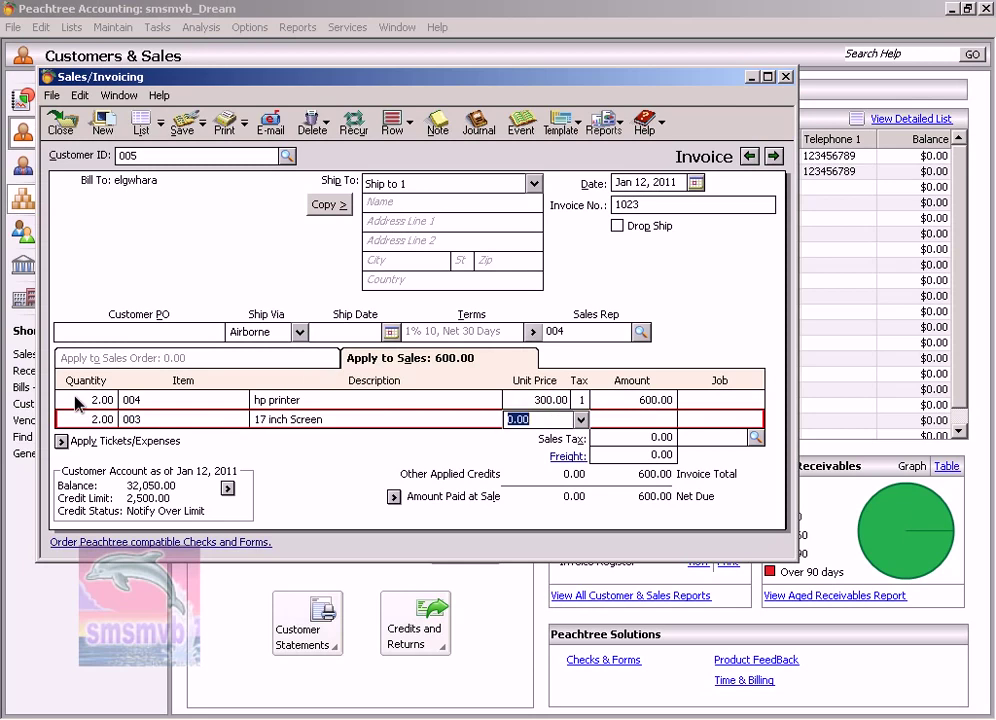
text(300)
key(Tab)
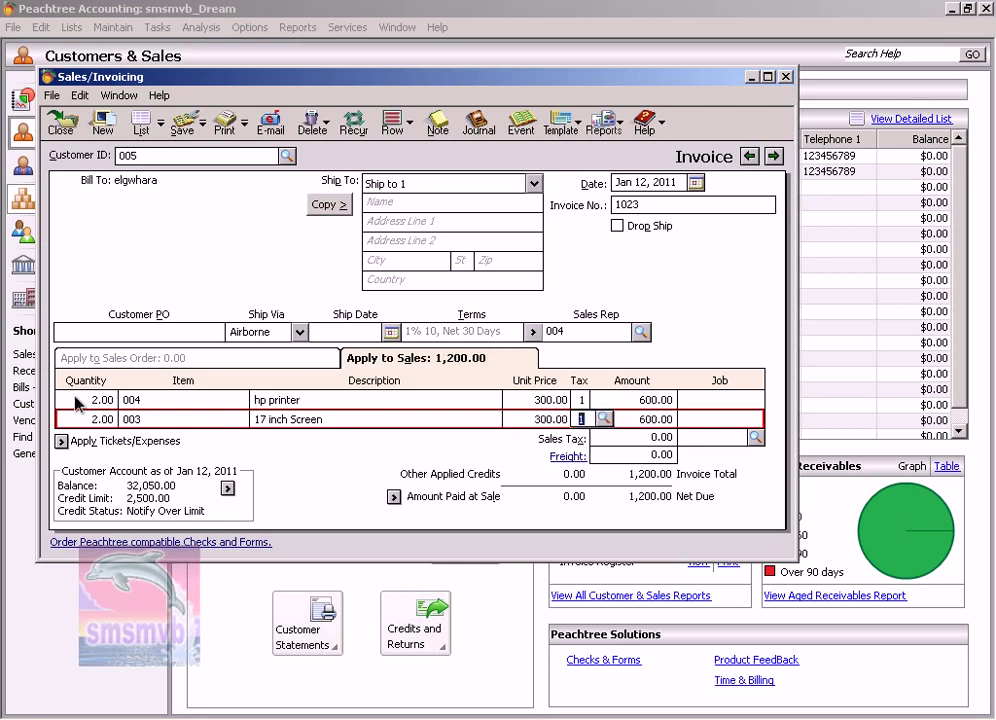
key(Tab)
key(Tab)
key(Tab)
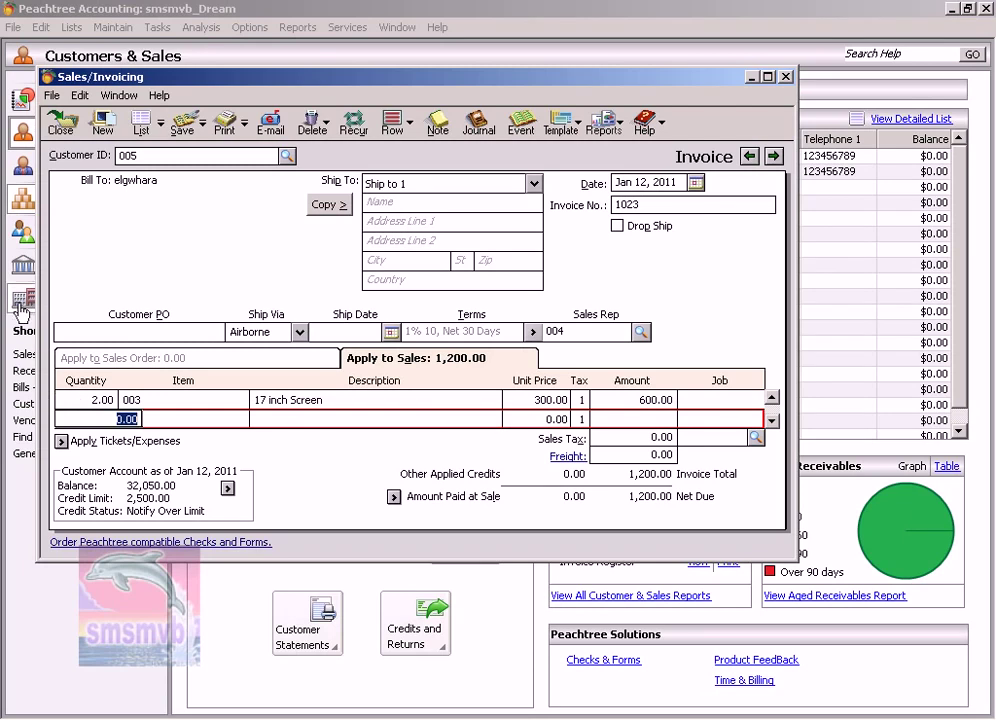
click(187, 124)
key(Return)
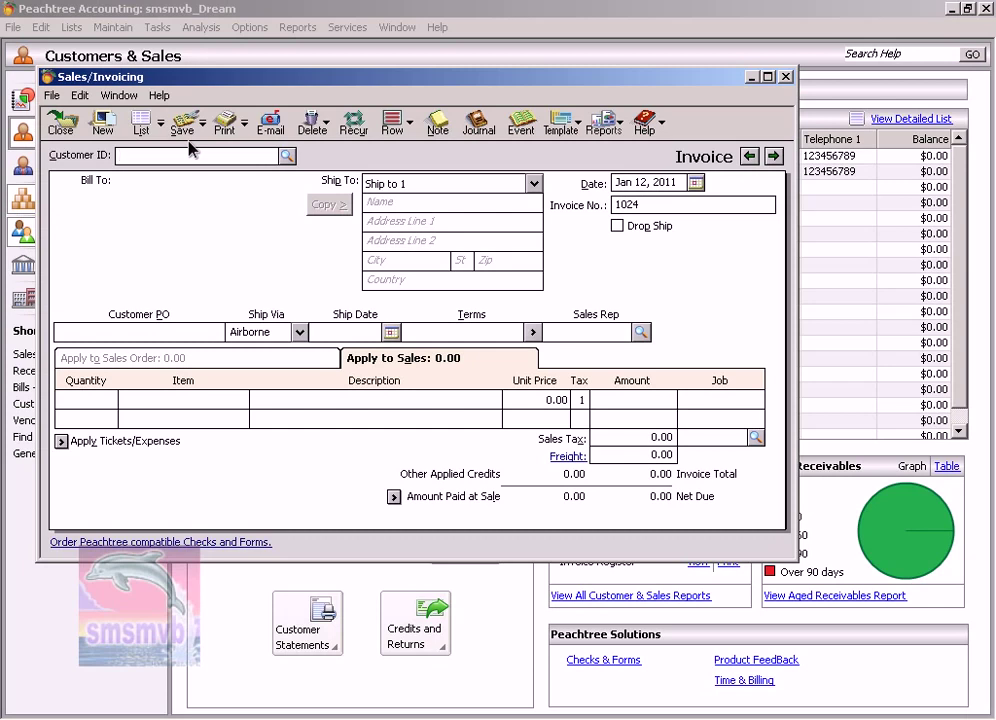
- Choose elabrag as the customer of the new invoice and set the invoice date to Jan 13, 2011
click(287, 156)
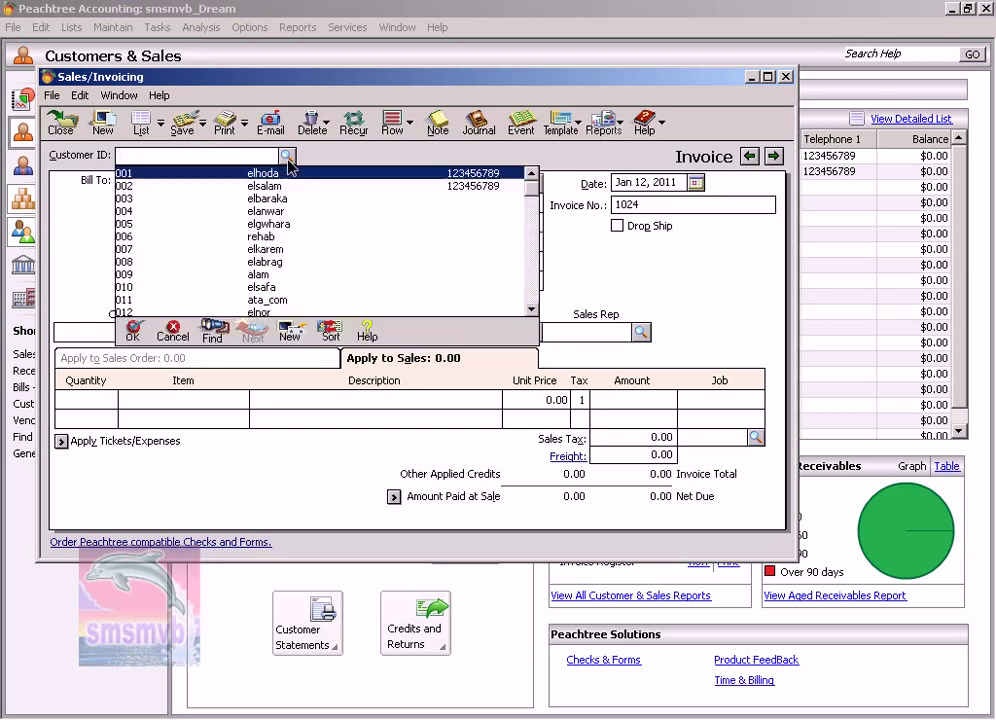
click(271, 262)
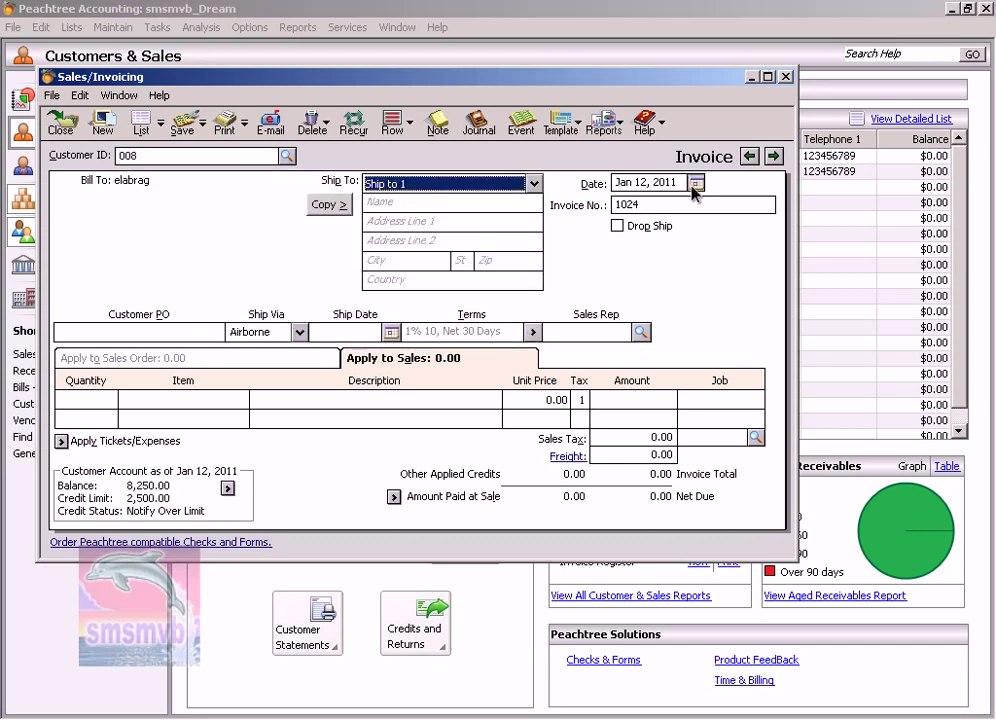
click(695, 183)
click(785, 305)
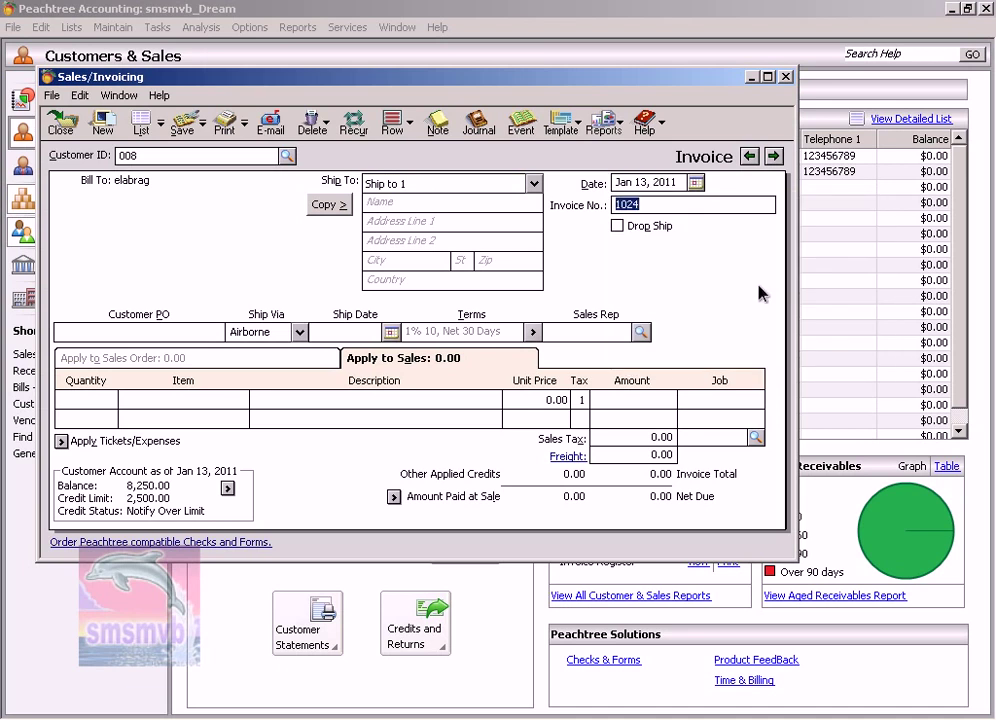
- Assign the third sales representative in the list to the elabrag invoice
key(Tab)
key(Tab)
click(640, 336)
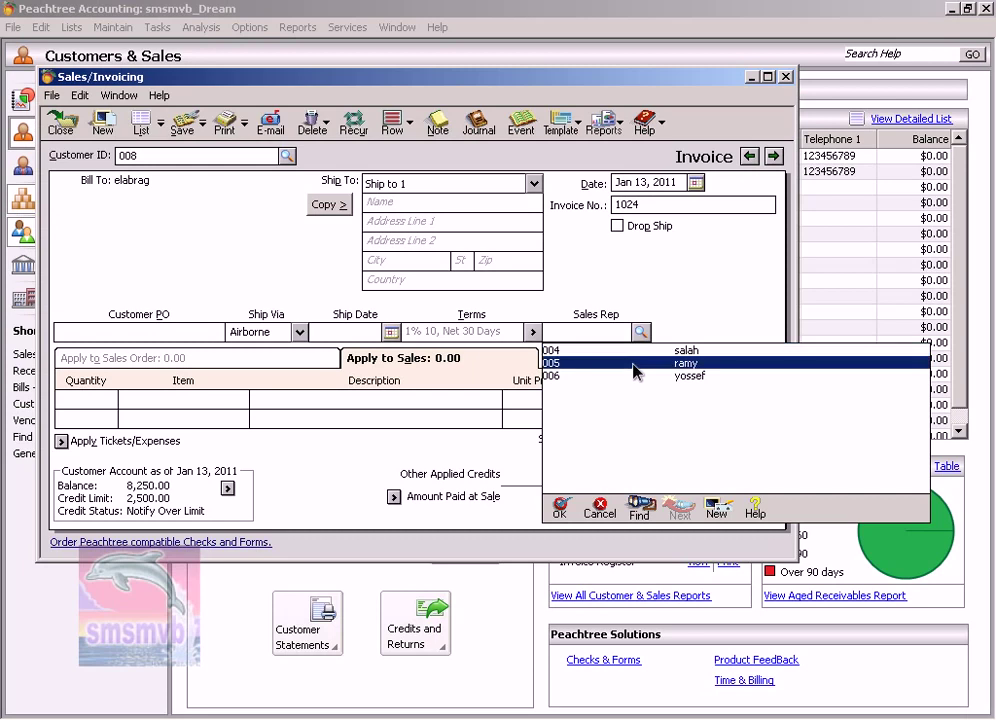
double_click(638, 376)
- Add an invoice line for 3 units of item 002 (hp pc) at a unit price of 1,200
click(76, 399)
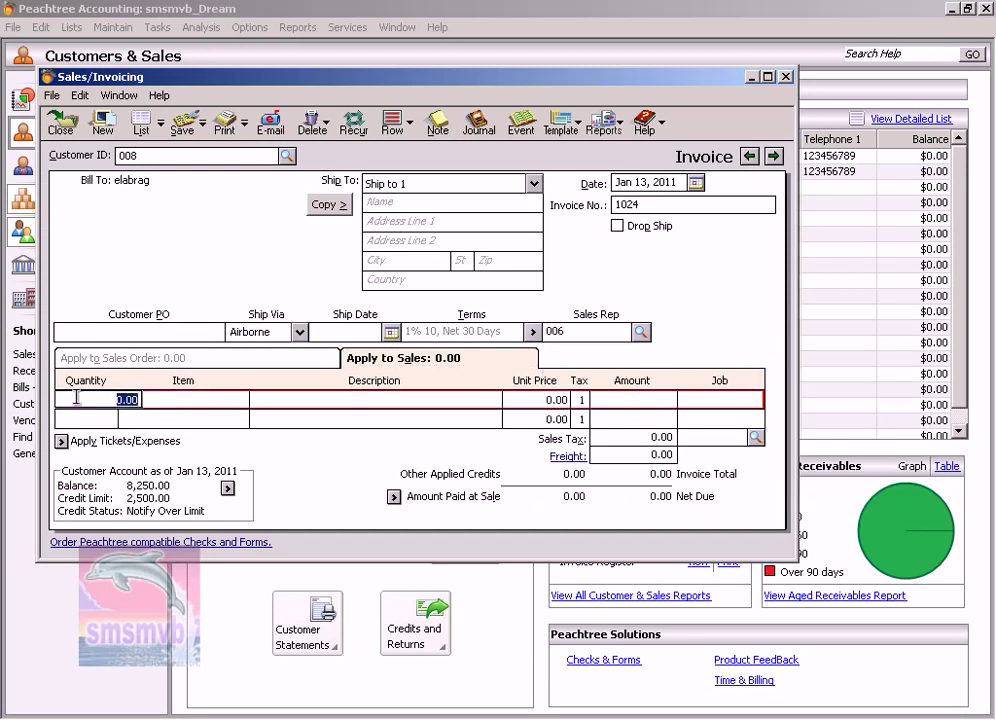
text(3)
key(Tab)
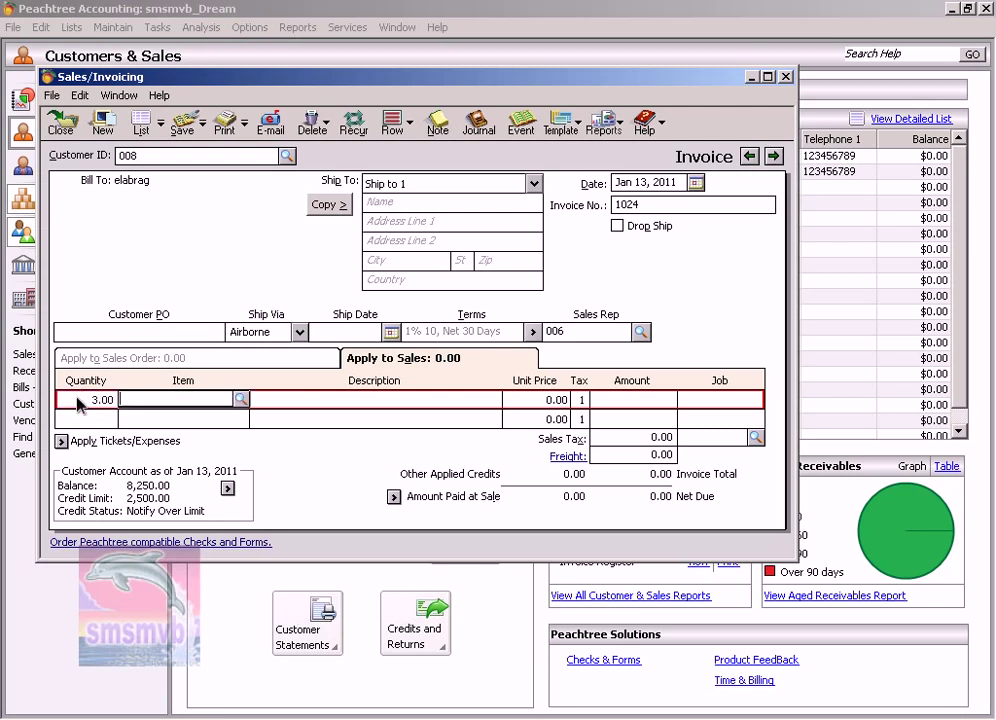
text(002)
key(Tab)
key(Tab)
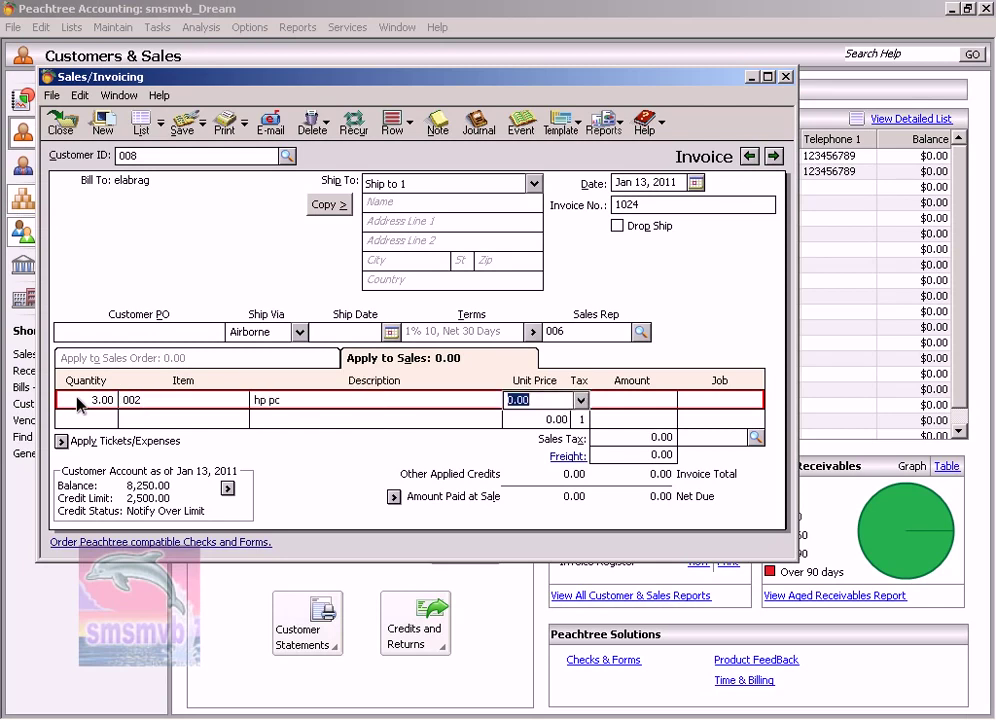
text(1200)
key(Tab)
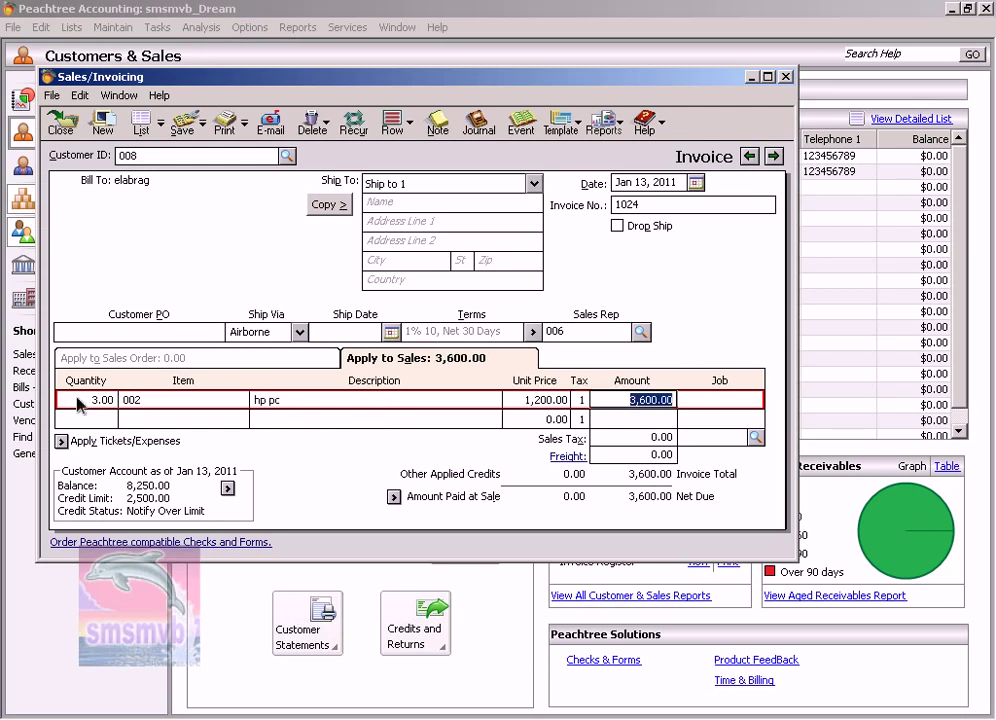
key(Tab)
key(Tab)
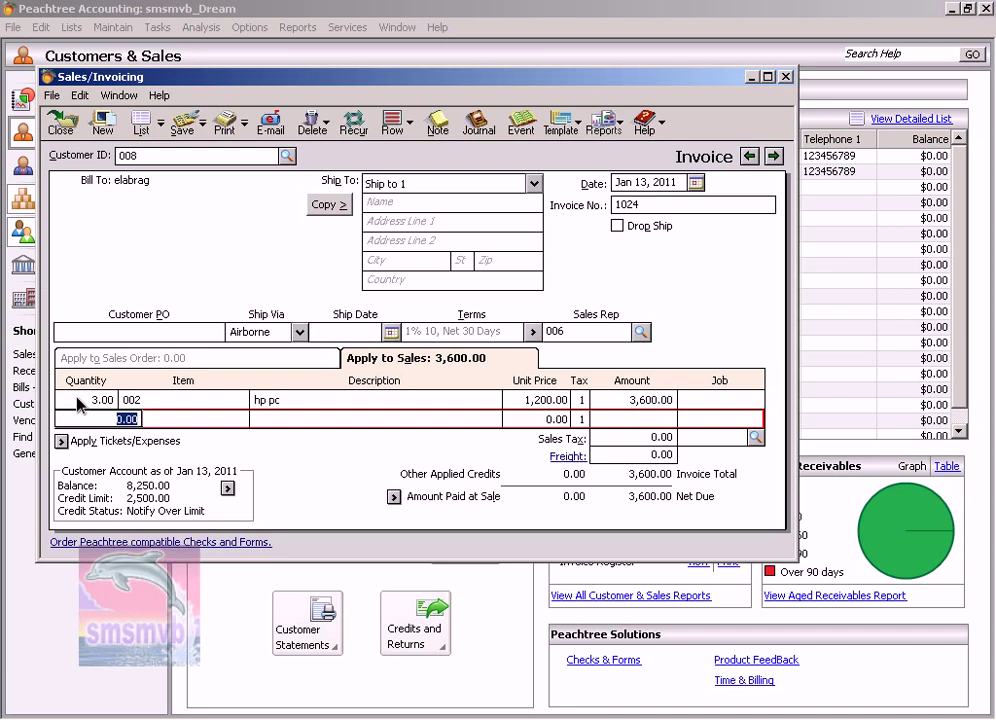
- Add a second line for 5 units of item 004 (hp printer) at a unit price of 300
text(5)
key(Tab)
text(004)
key(Tab)
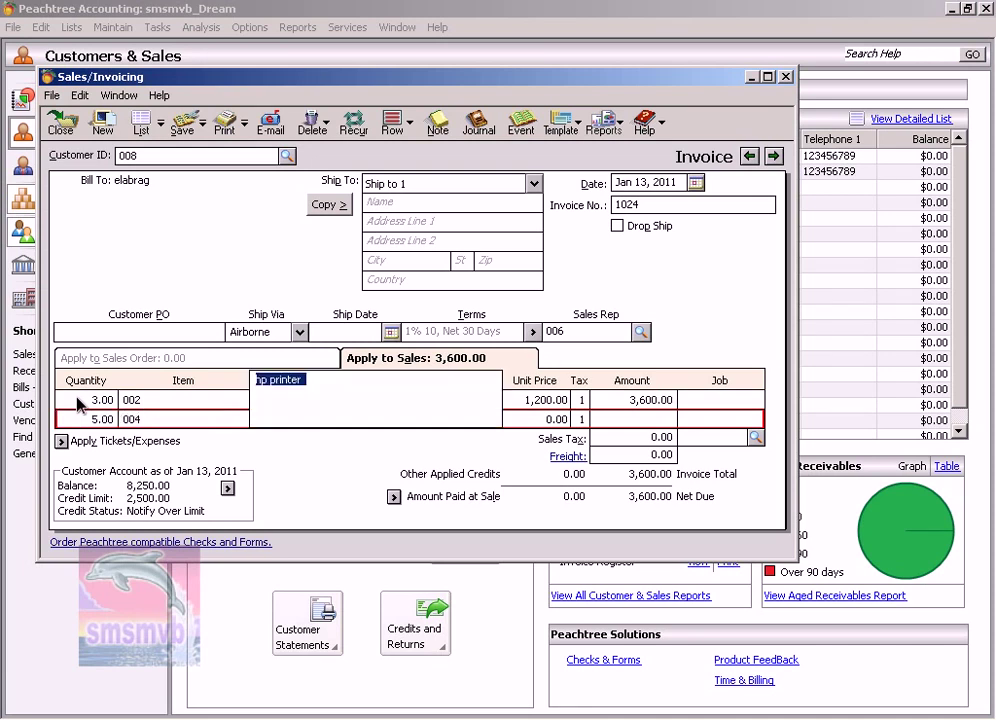
key(Tab)
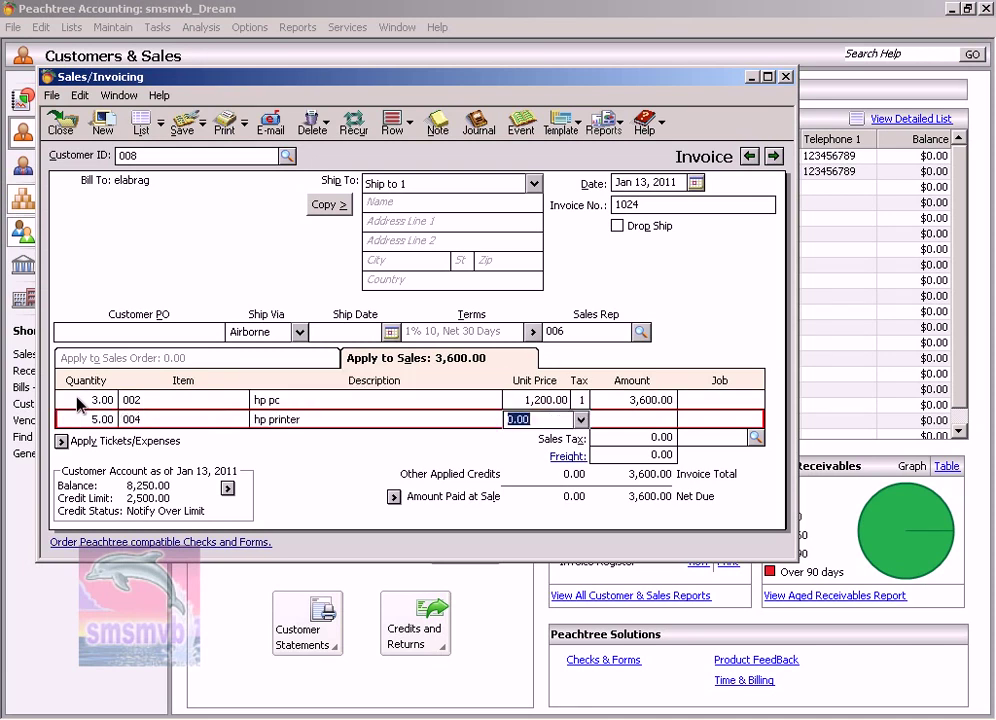
text(300)
key(Tab)
key(Tab)
key(Tab)
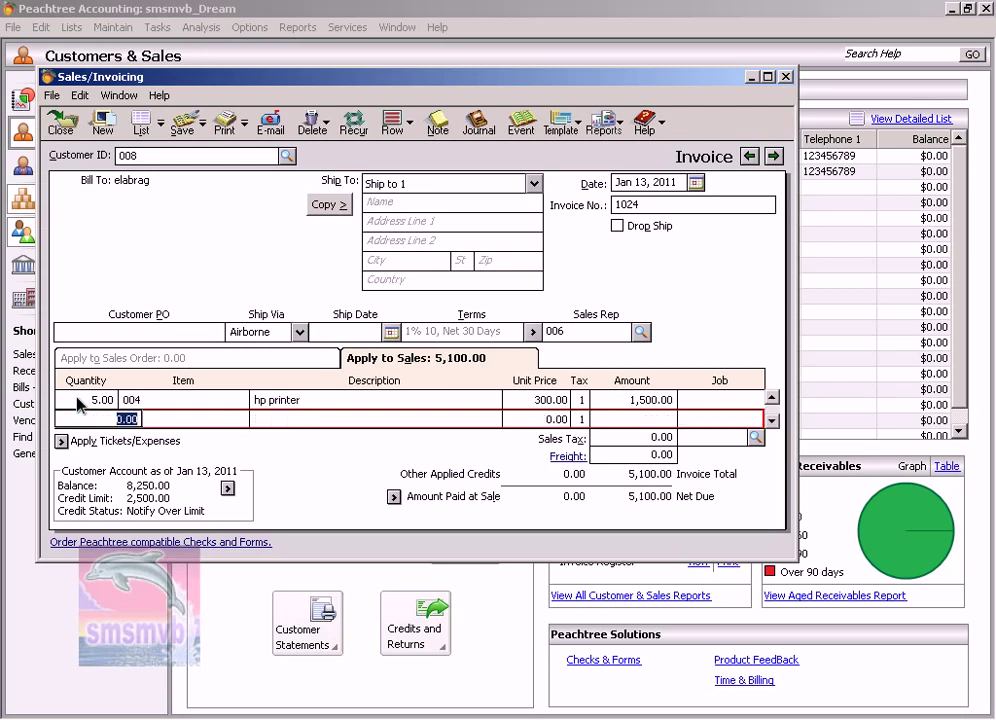
key(Tab)
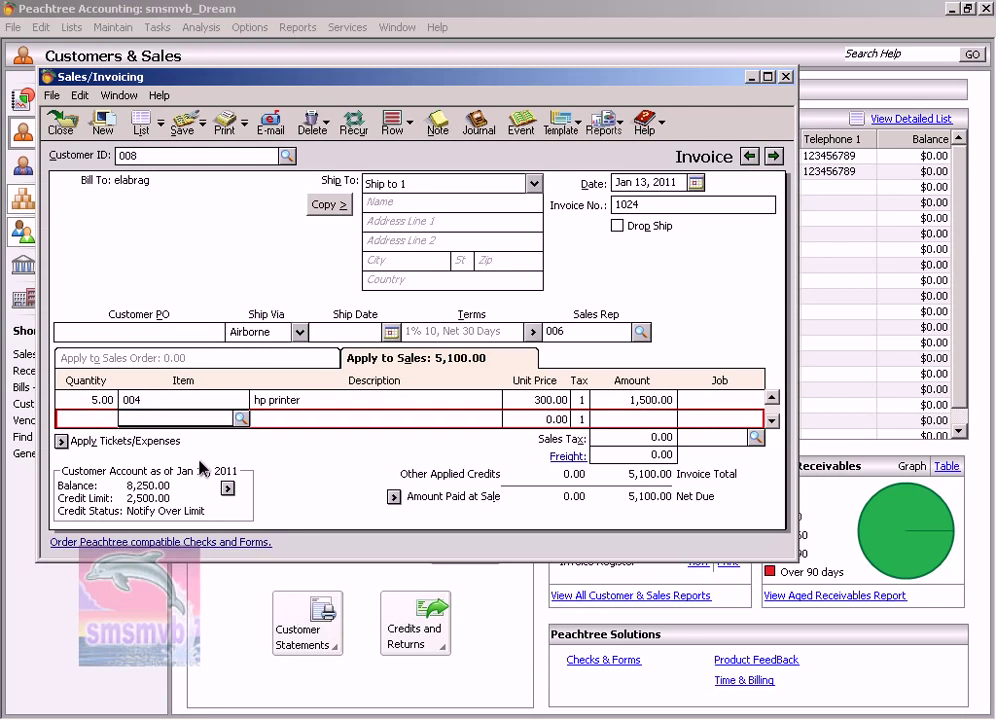
- Apply sales tax code 01 (Sales Tax Expenses) to the invoice and save it despite the customer's credit limit
click(755, 437)
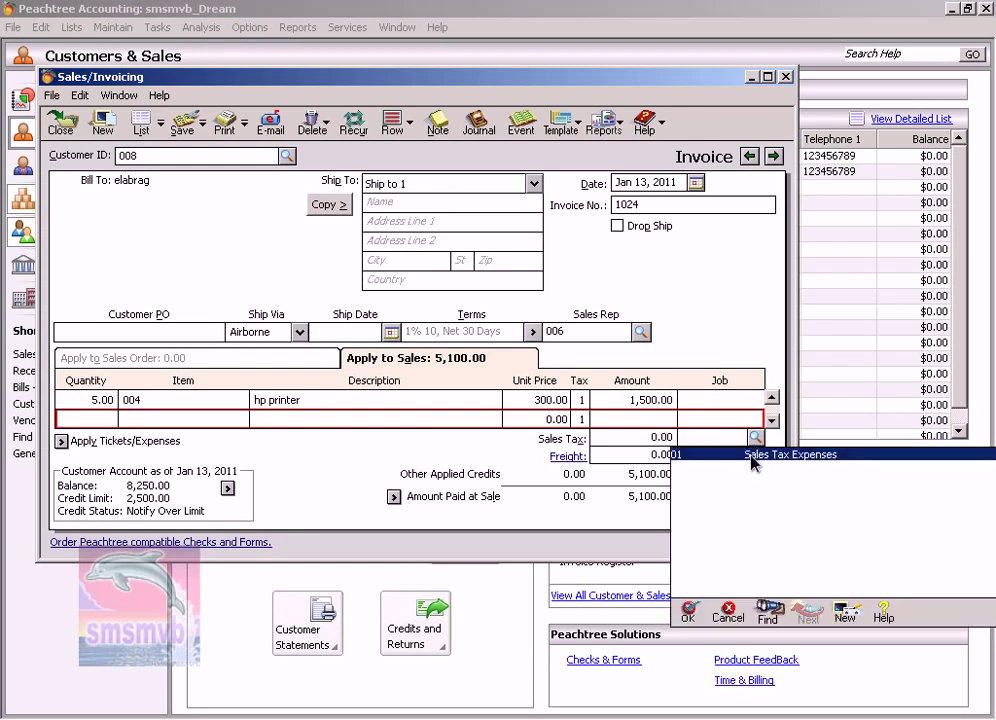
double_click(752, 455)
key(Tab)
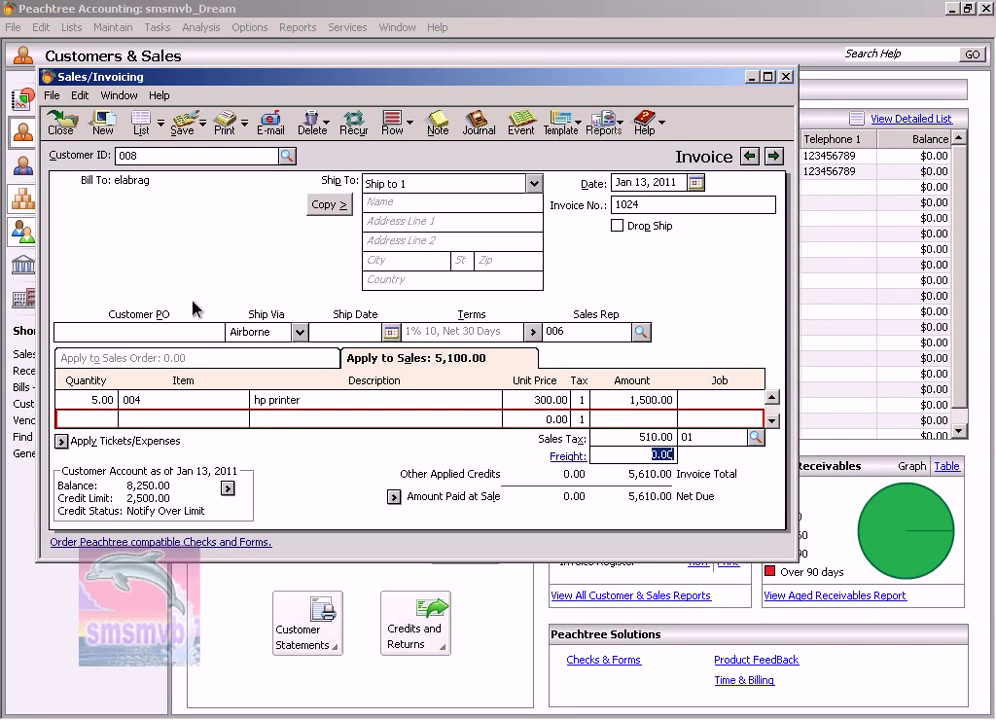
click(183, 128)
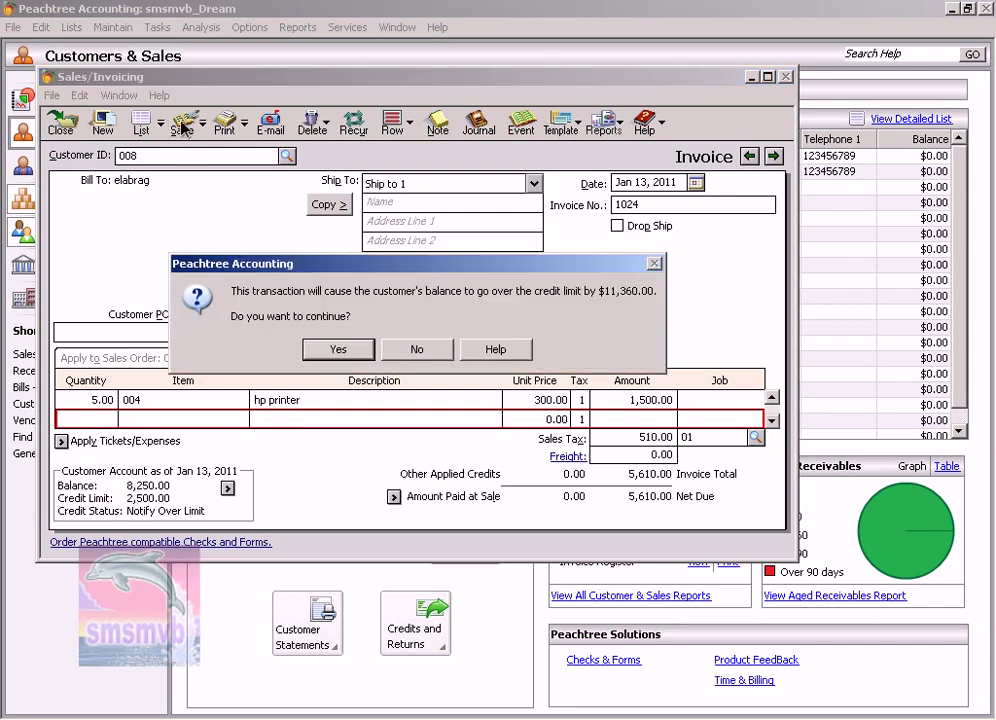
click(321, 355)
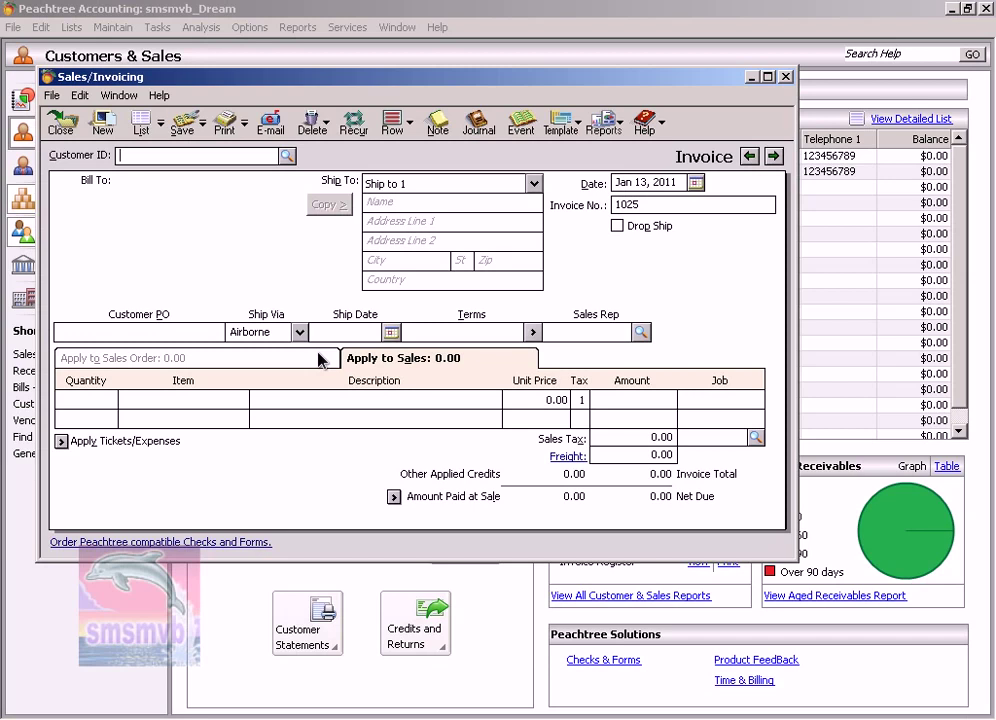
- Choose elabor as the customer of the new invoice
click(287, 156)
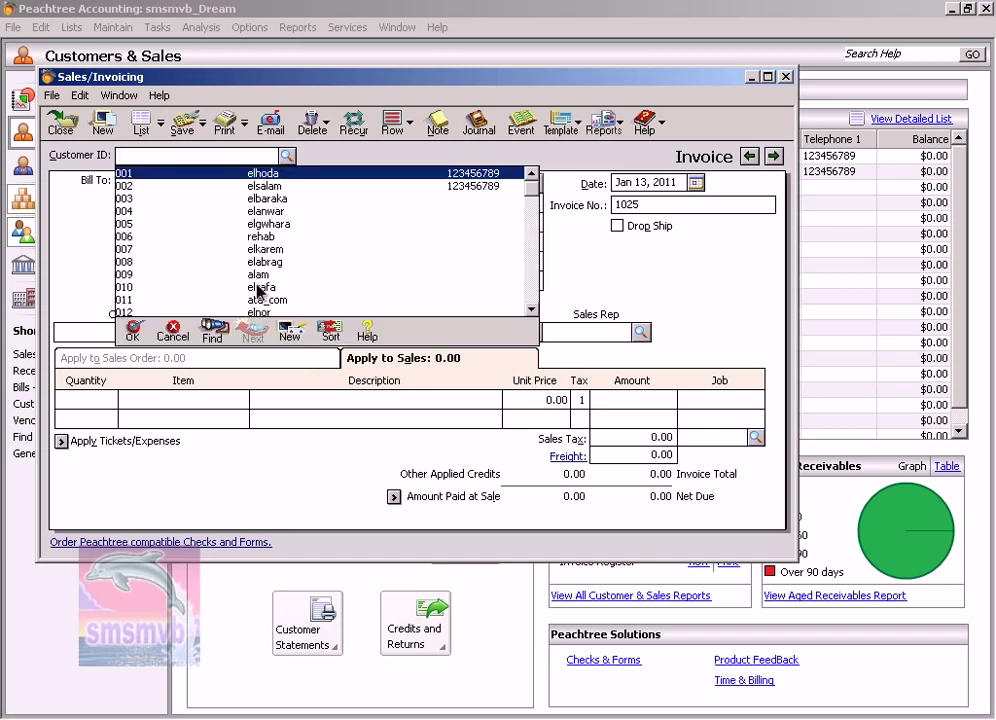
scroll(260, 284, down, 2)
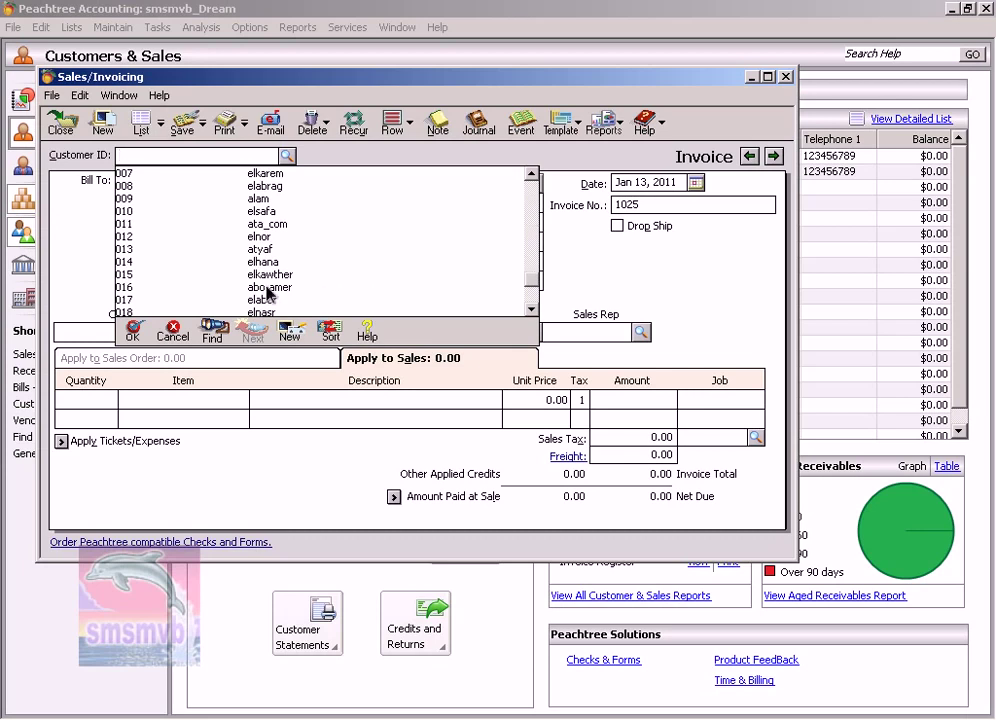
double_click(260, 300)
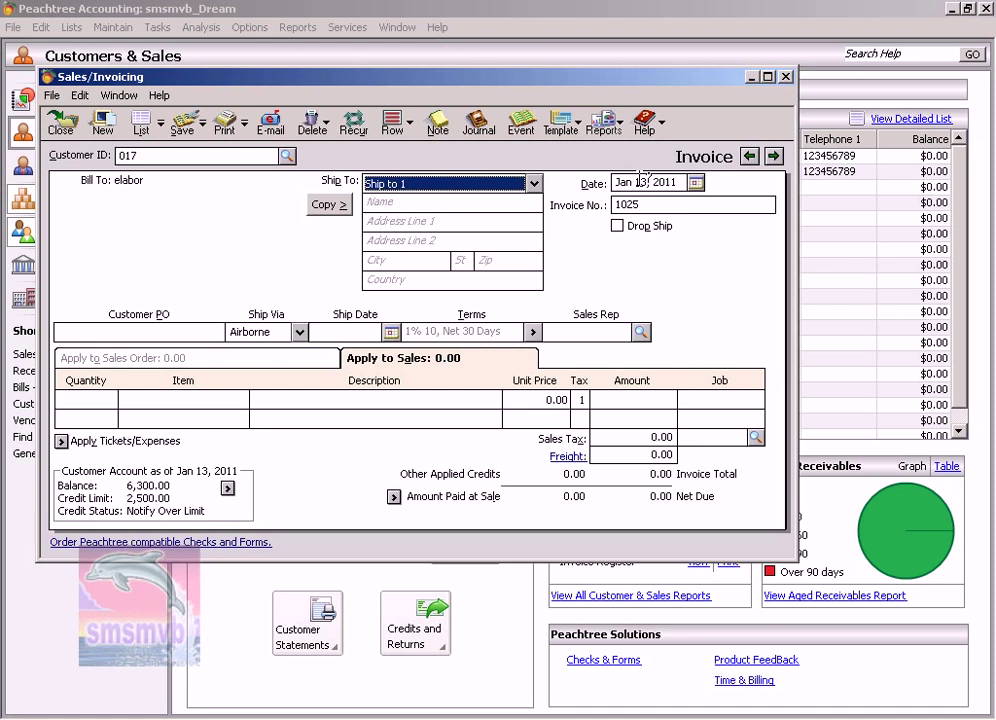
- Date the invoice January 15, 2011 and assign sales representative 006
click(695, 182)
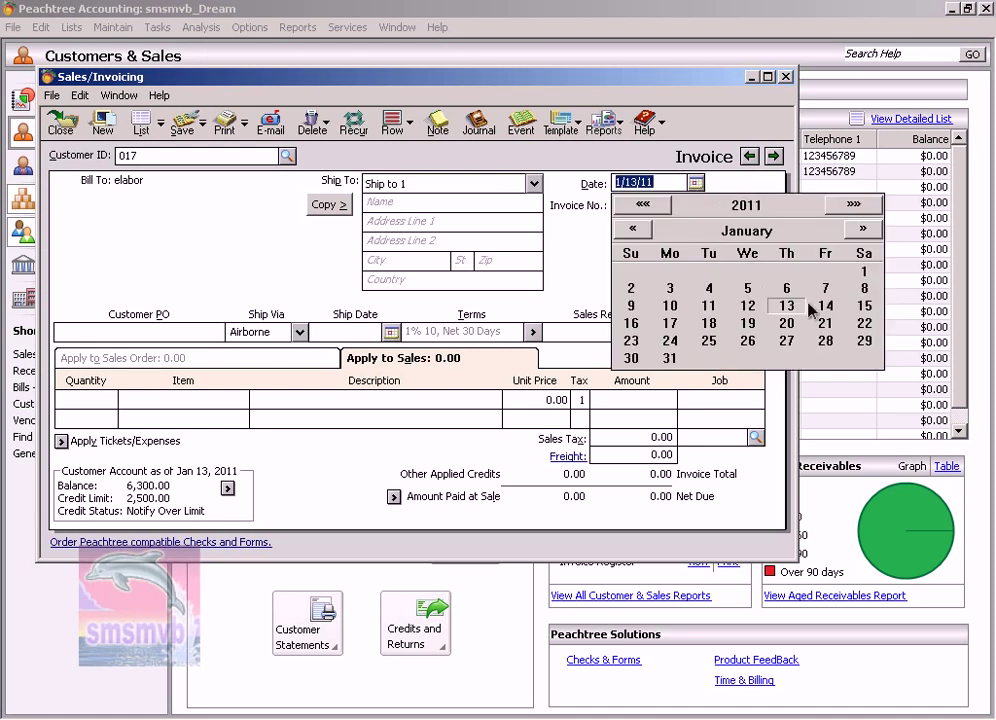
click(864, 306)
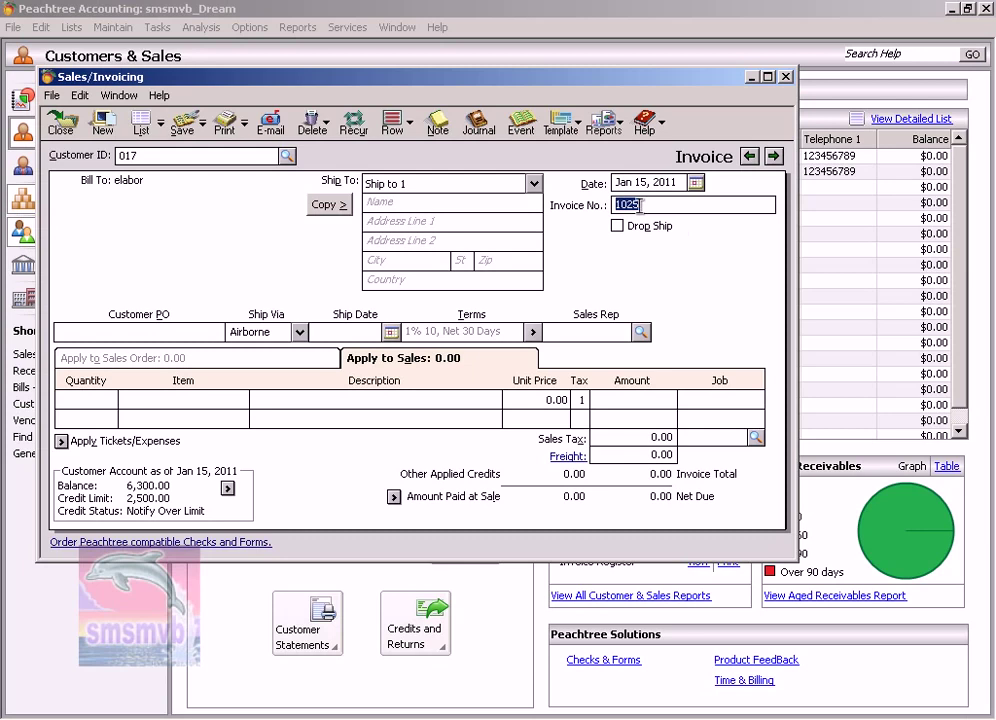
key(Tab)
key(Tab)
key(Tab)
key(Tab)
key(Tab)
key(Tab)
click(641, 332)
click(654, 376)
double_click(654, 376)
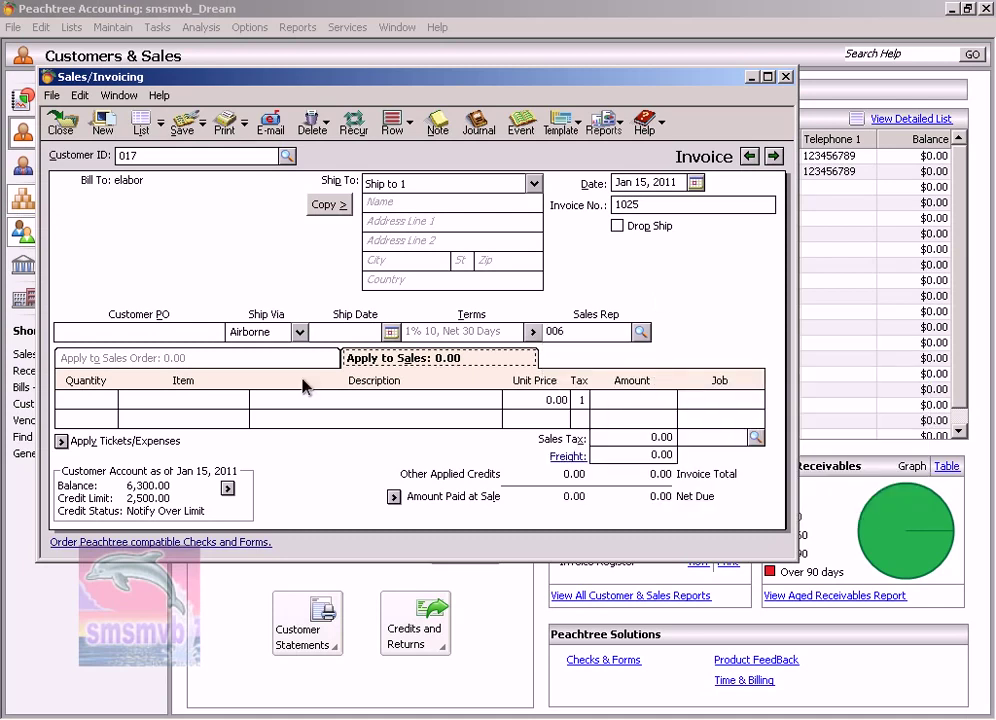
- Add an invoice line for 1 unit of item 004 (hp printer) at a unit price of 300
click(98, 399)
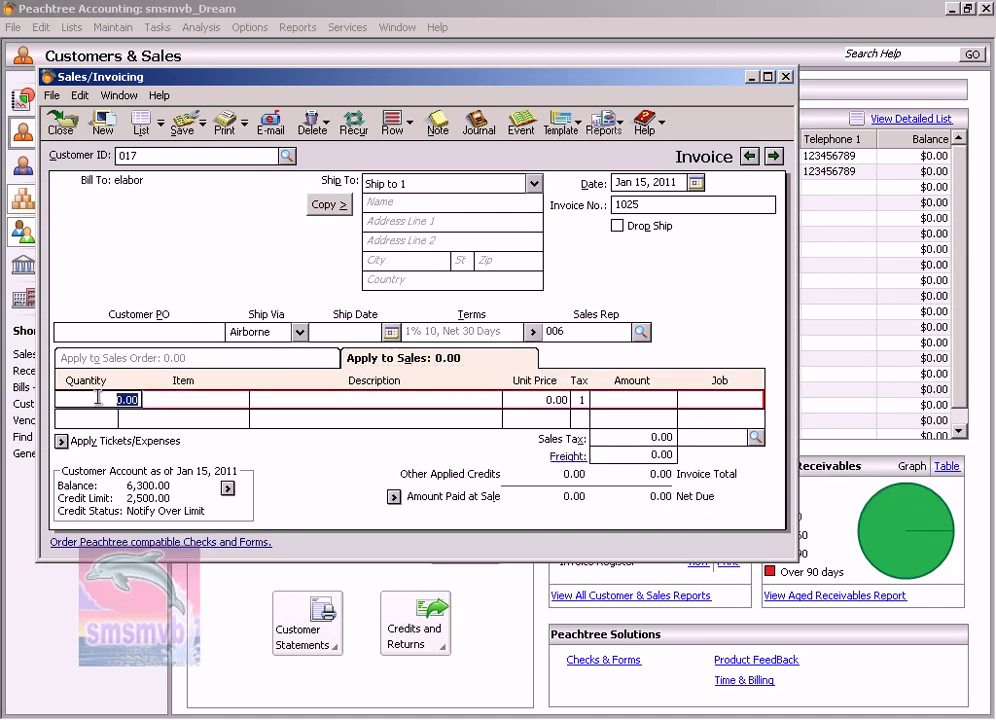
text(1)
key(Tab)
text(004)
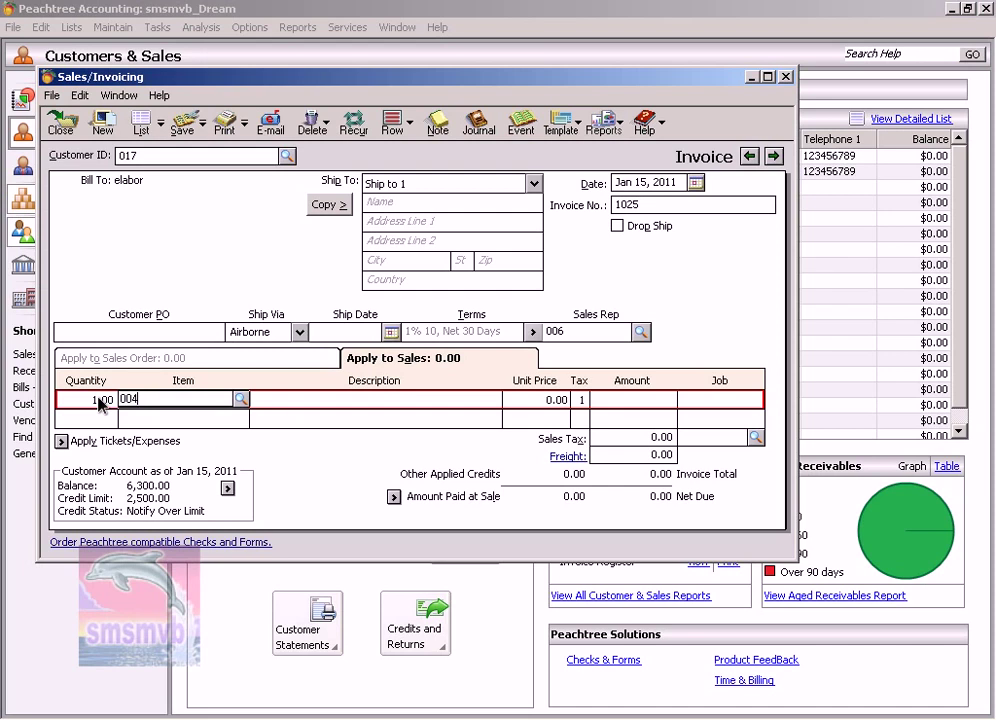
key(Tab)
text(300)
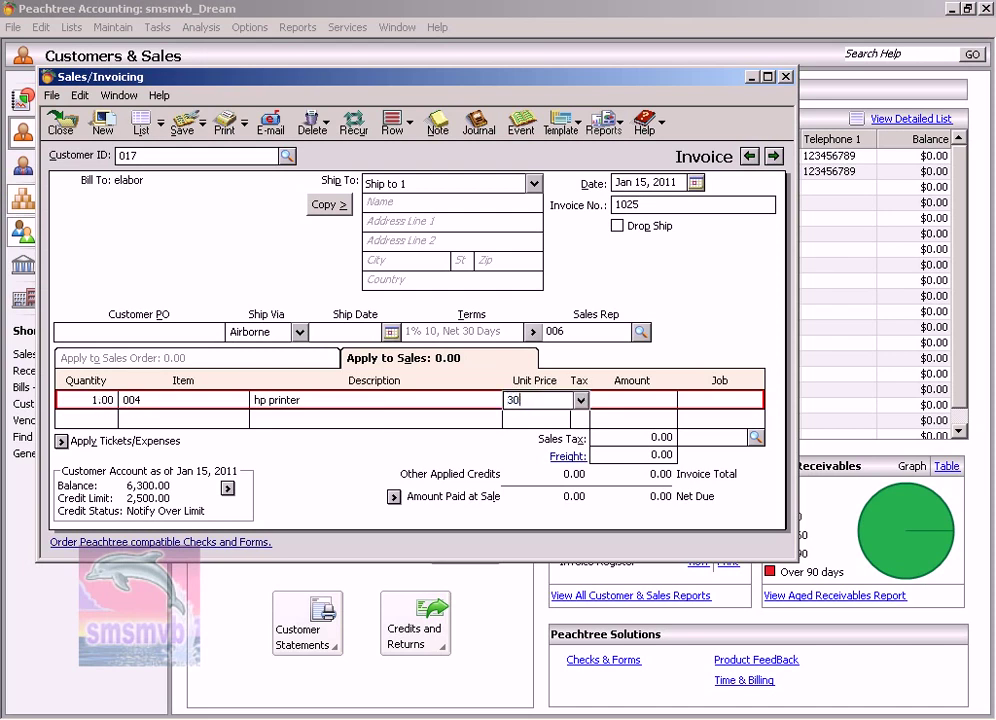
key(Tab)
key(Tab)
key(Tab)
key(Tab)
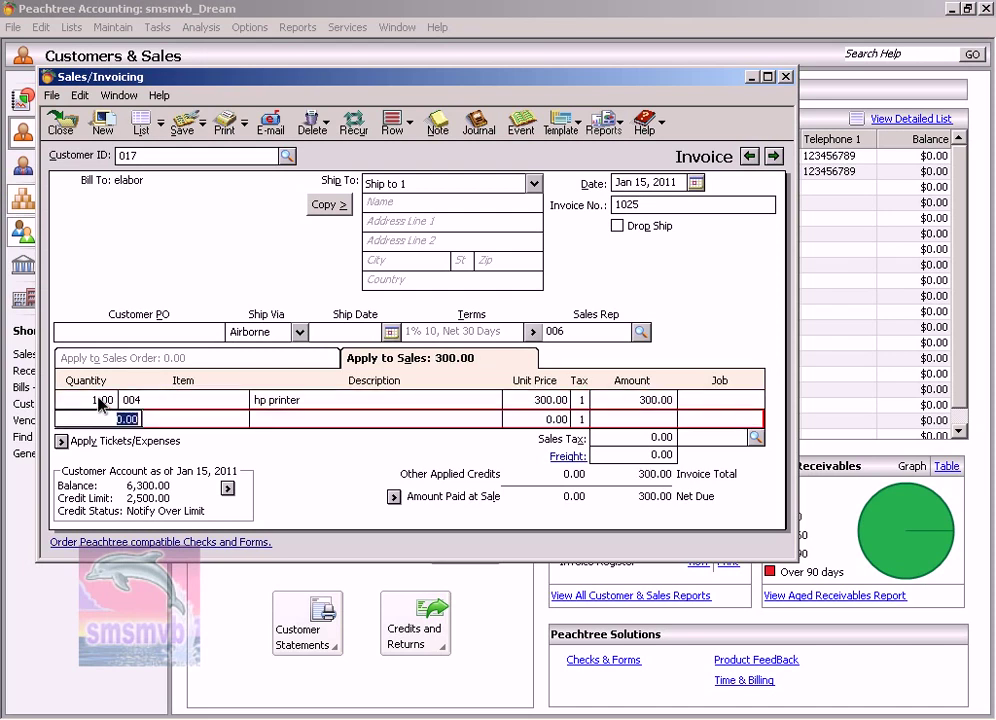
- Add a second line for 1 unit of item 003 (17 inch Screen) at 300 and save the invoice despite the credit limit
text(1)
key(Tab)
text(003)
key(Tab)
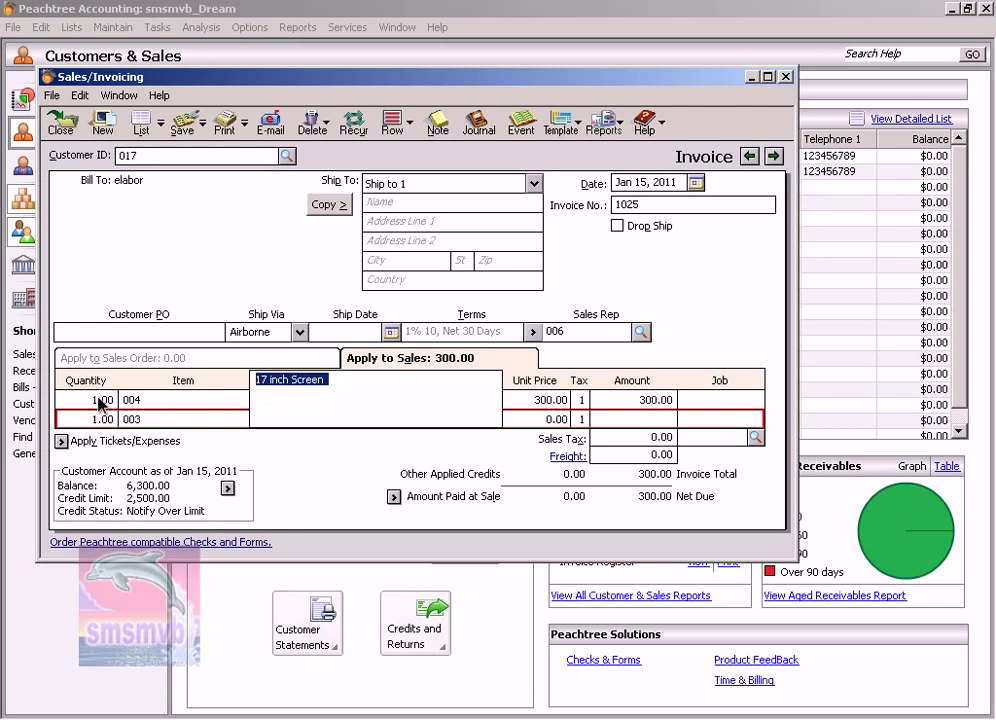
key(Tab)
text(300)
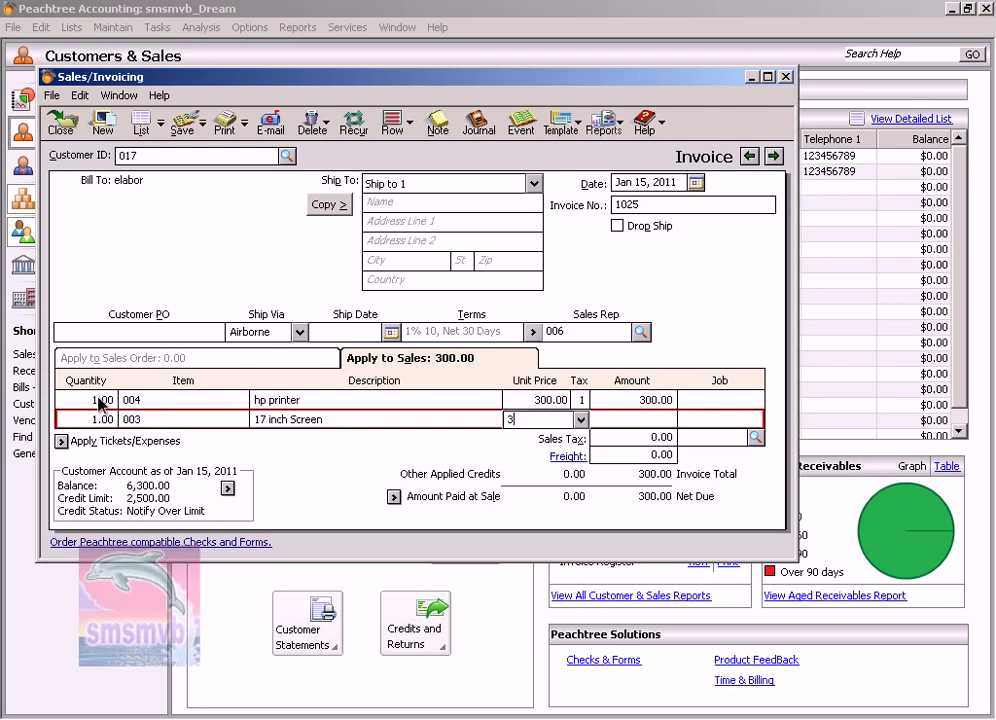
key(Tab)
key(Tab)
key(Tab)
key(Tab)
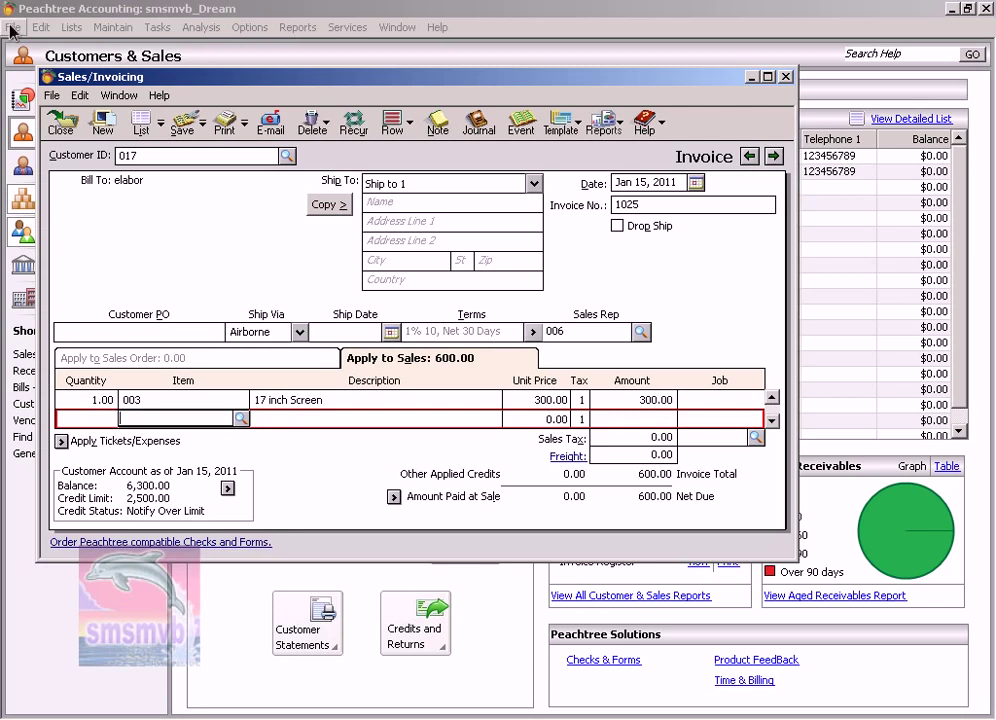
click(182, 124)
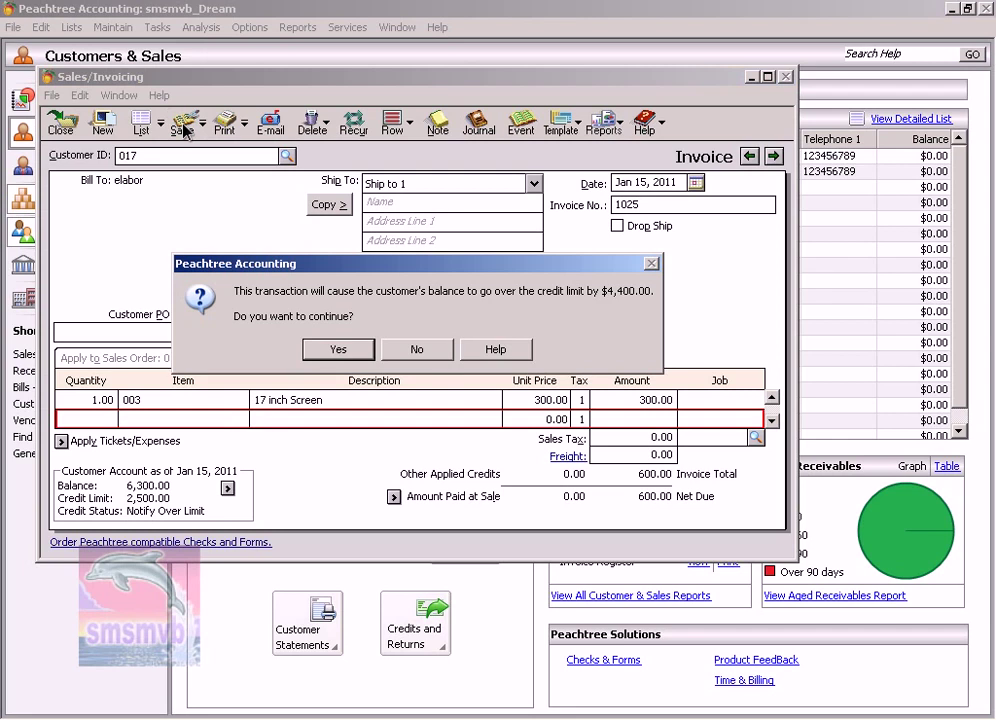
key(Return)
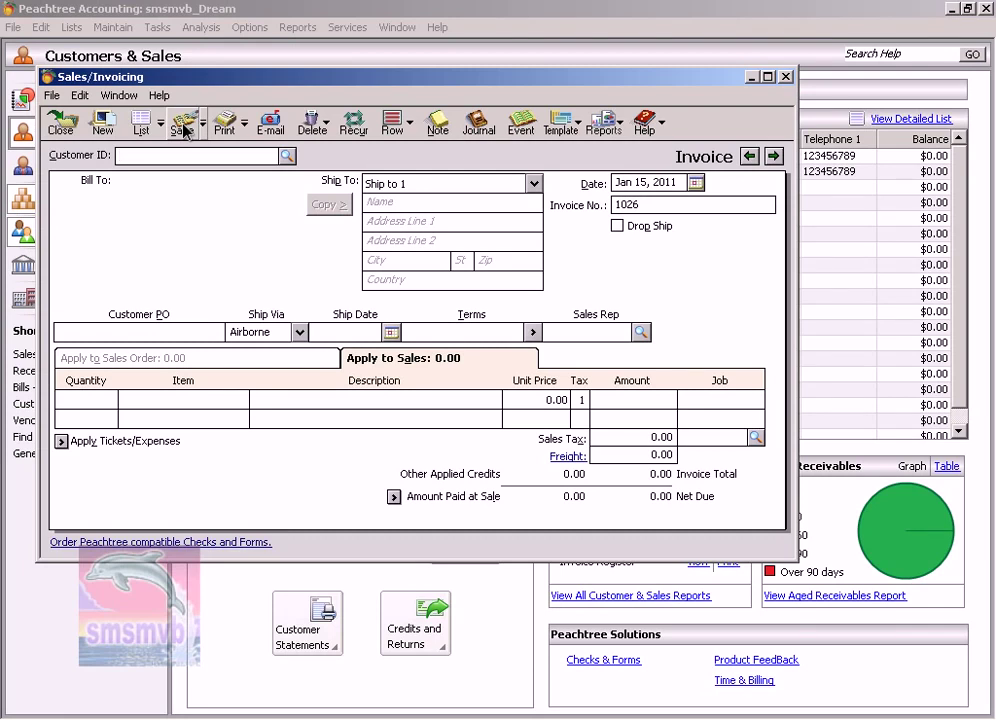
- Choose elnasr as the customer of the new invoice and date it January 17, 2011
click(287, 155)
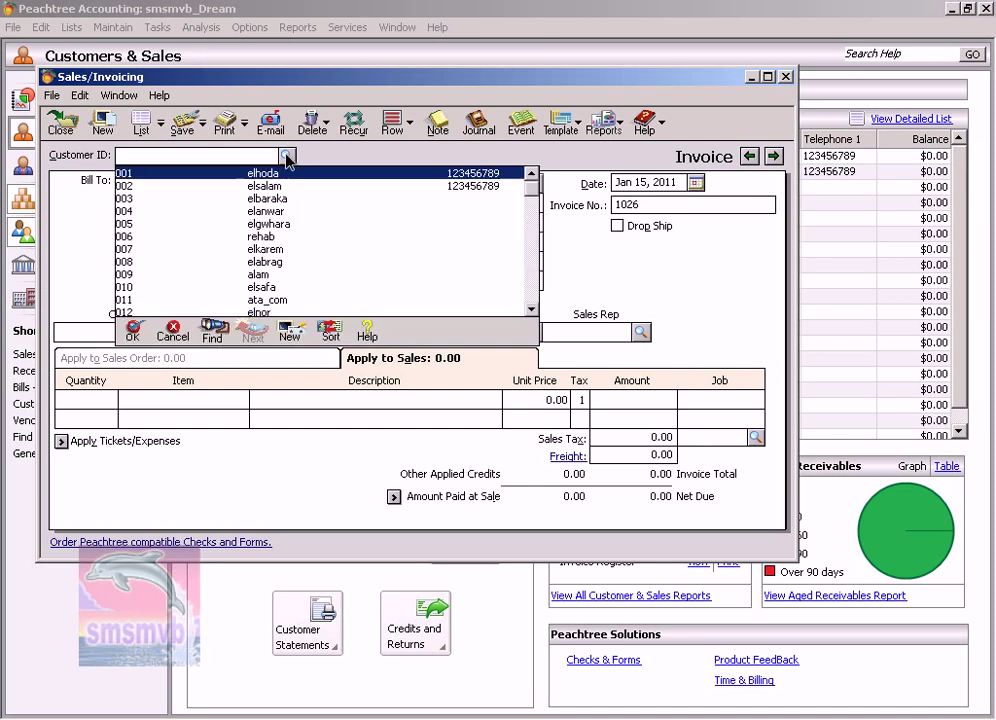
scroll(356, 237, down, 2)
double_click(280, 299)
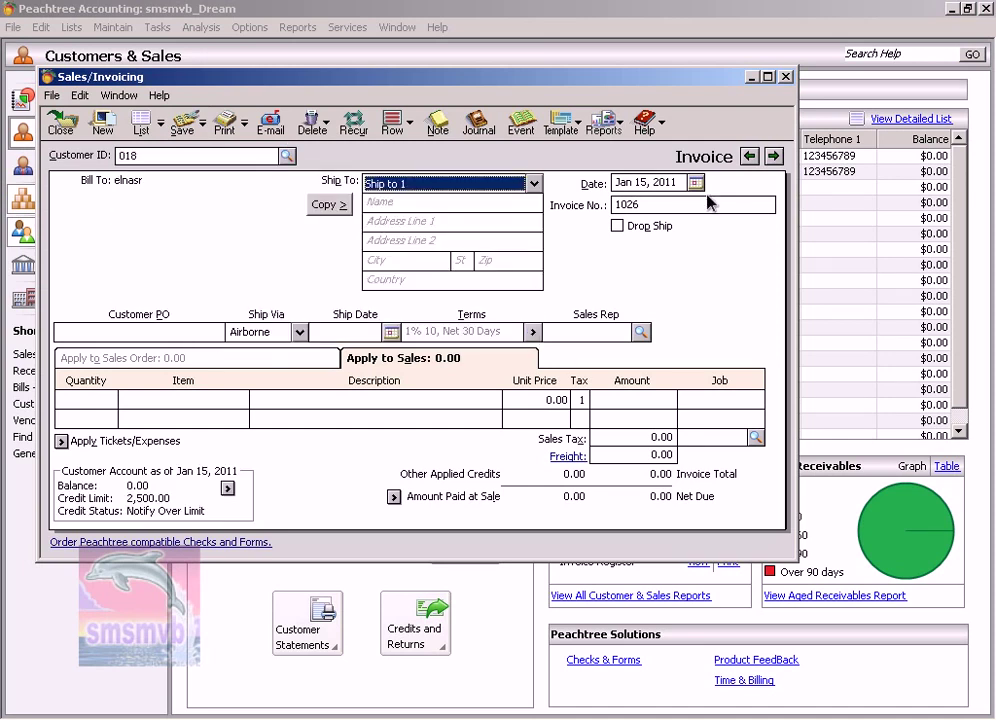
click(695, 182)
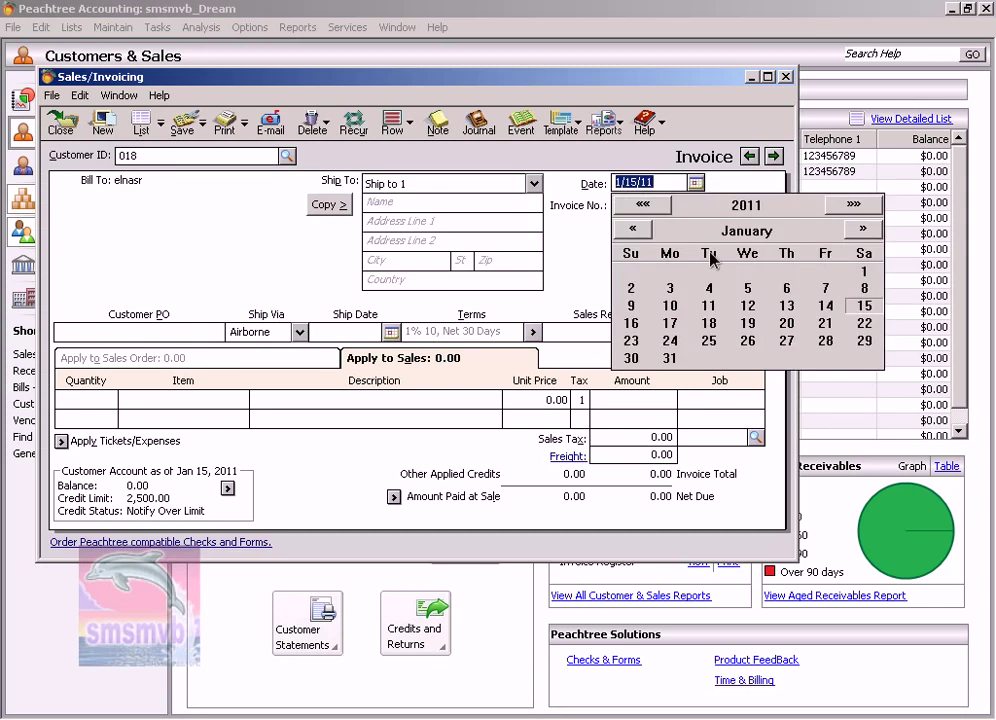
click(670, 323)
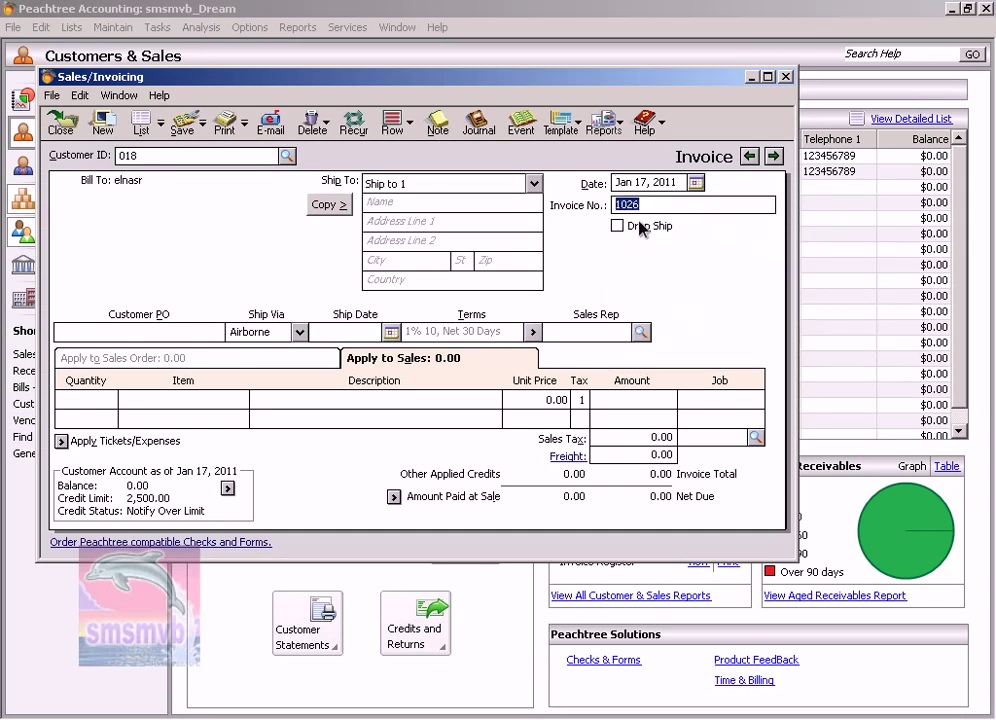
- Assign sales representative 004 to the elnasr invoice
key(Tab)
key(Tab)
key(Tab)
key(Tab)
click(641, 332)
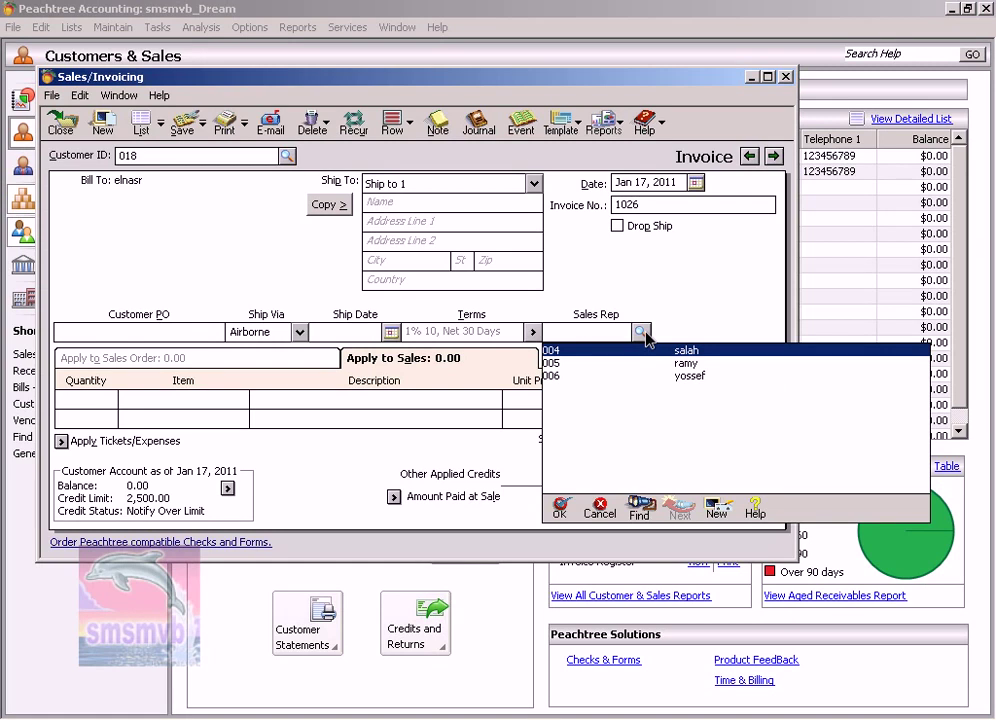
click(660, 360)
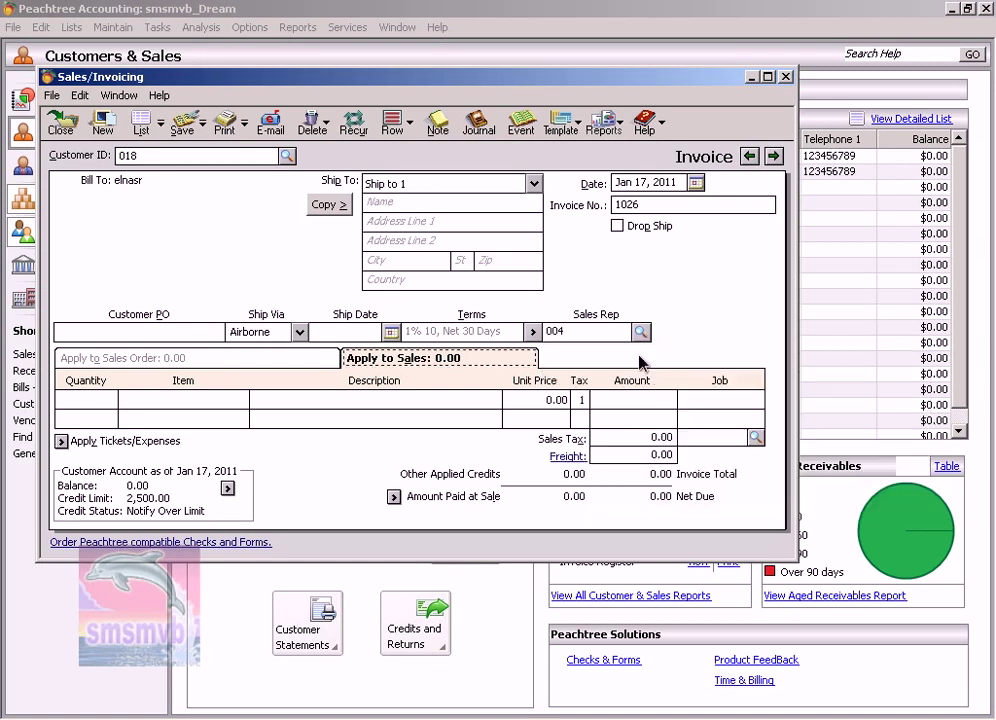
- Add an invoice line for 1 unit of item 001 (dell pc) at a unit price of 1,500
click(87, 403)
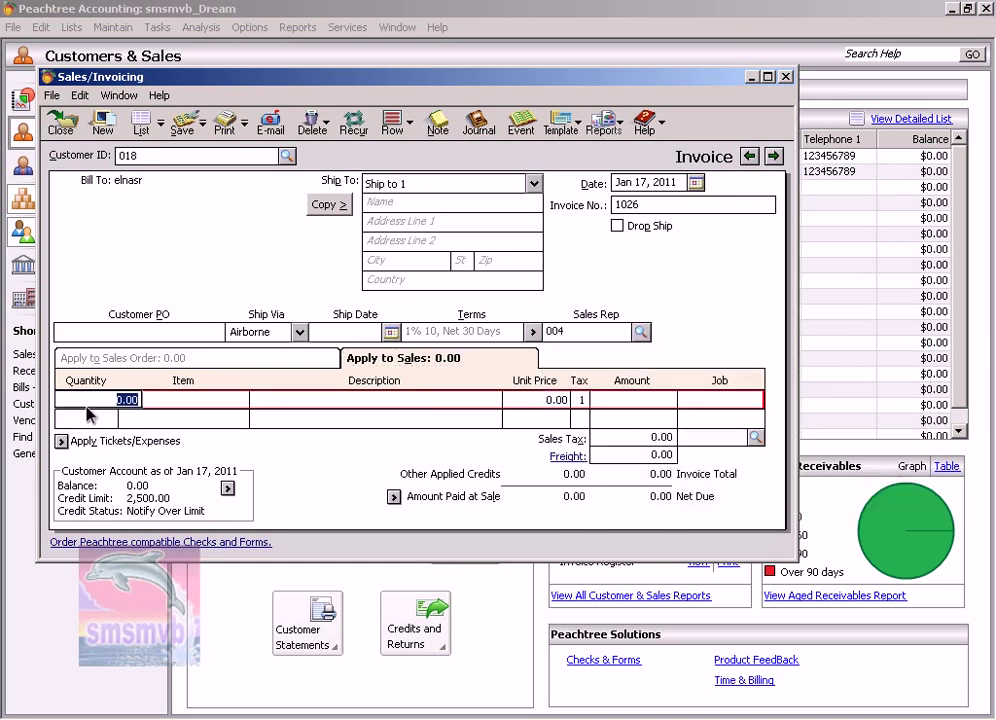
text(1)
key(Tab)
text(001)
key(Tab)
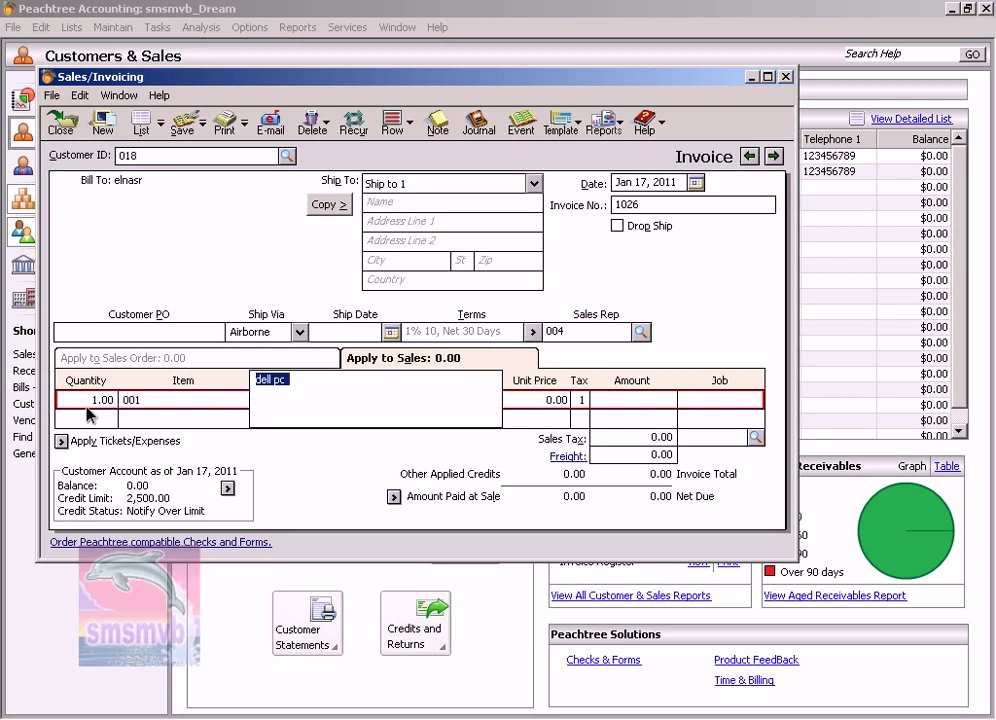
key(Tab)
text(1500)
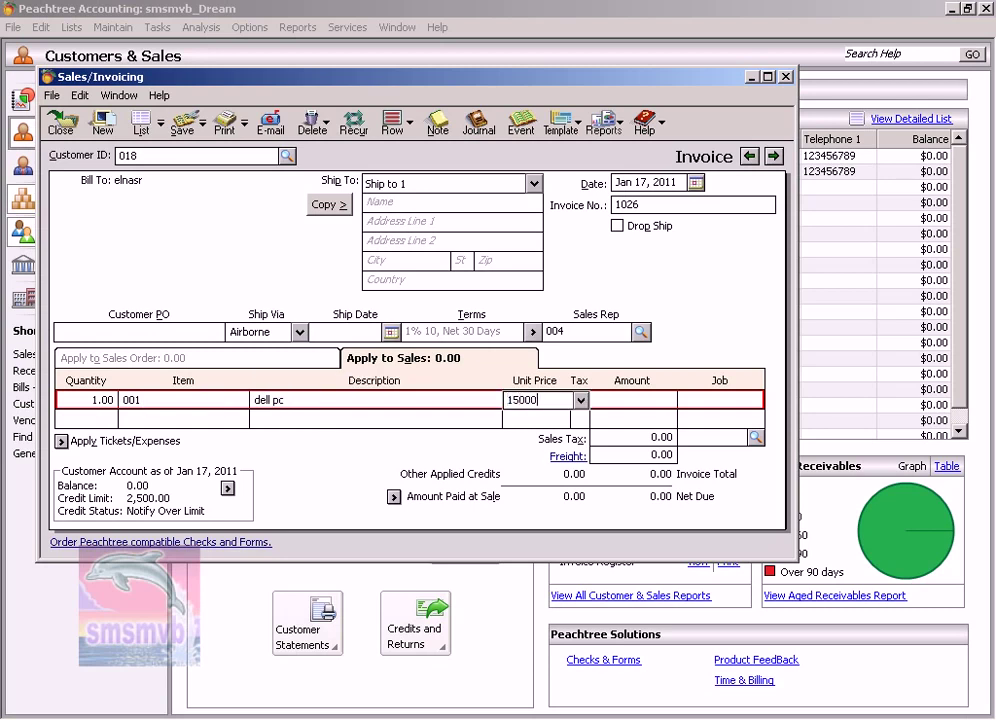
key(Tab)
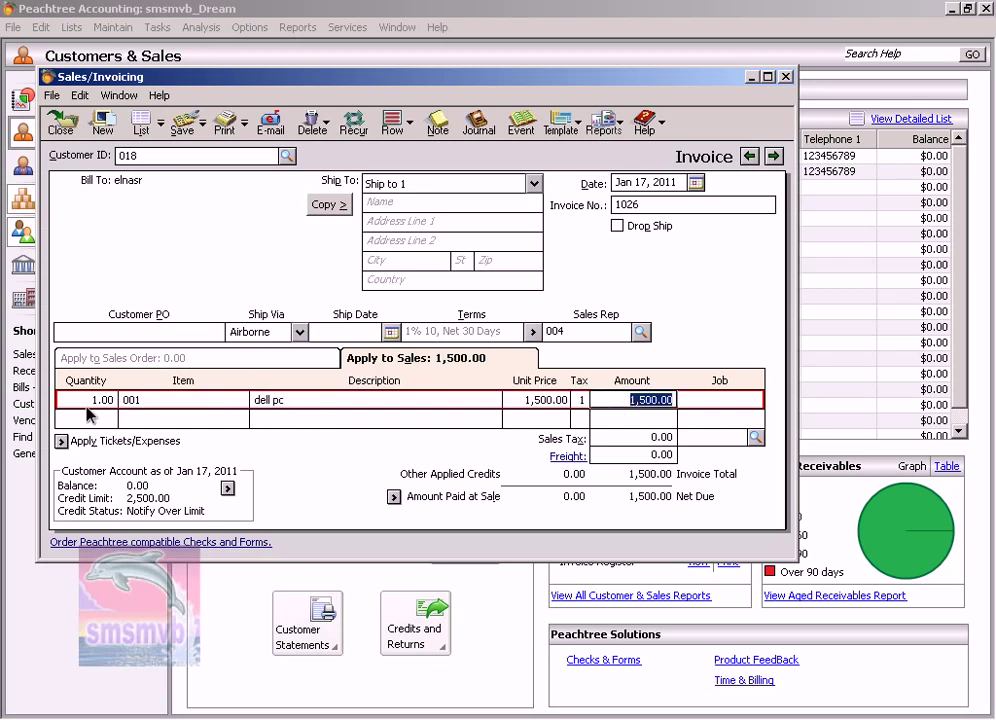
key(Tab)
- Add a second line for 1 unit of item 004 (hp printer) at a unit price of 300 and save the invoice
text(1)
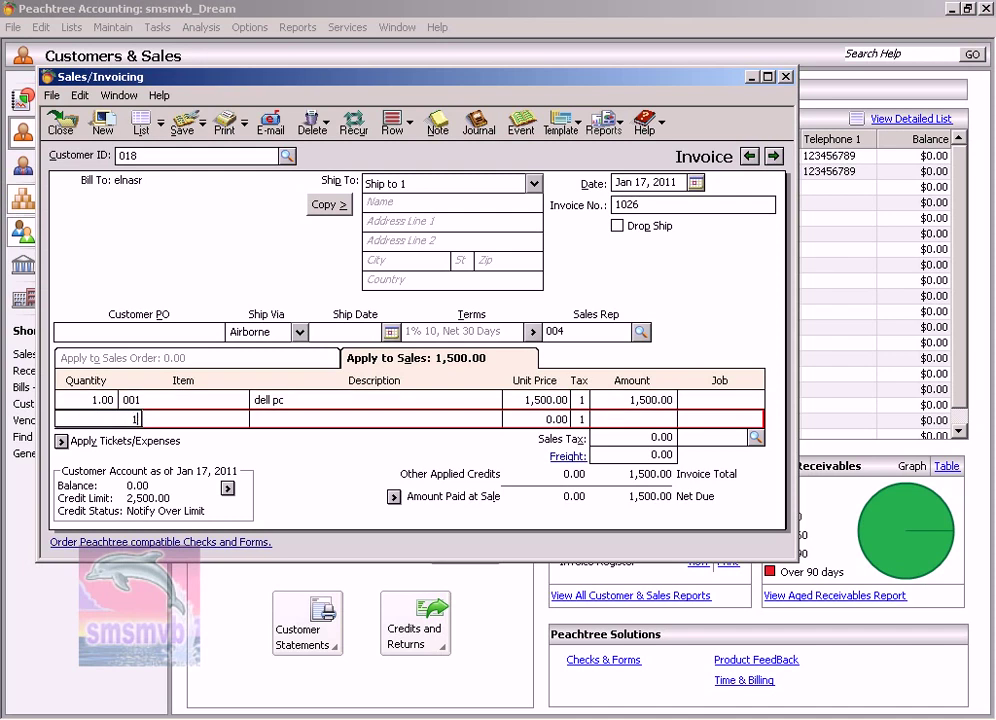
key(Tab)
text(004)
key(Tab)
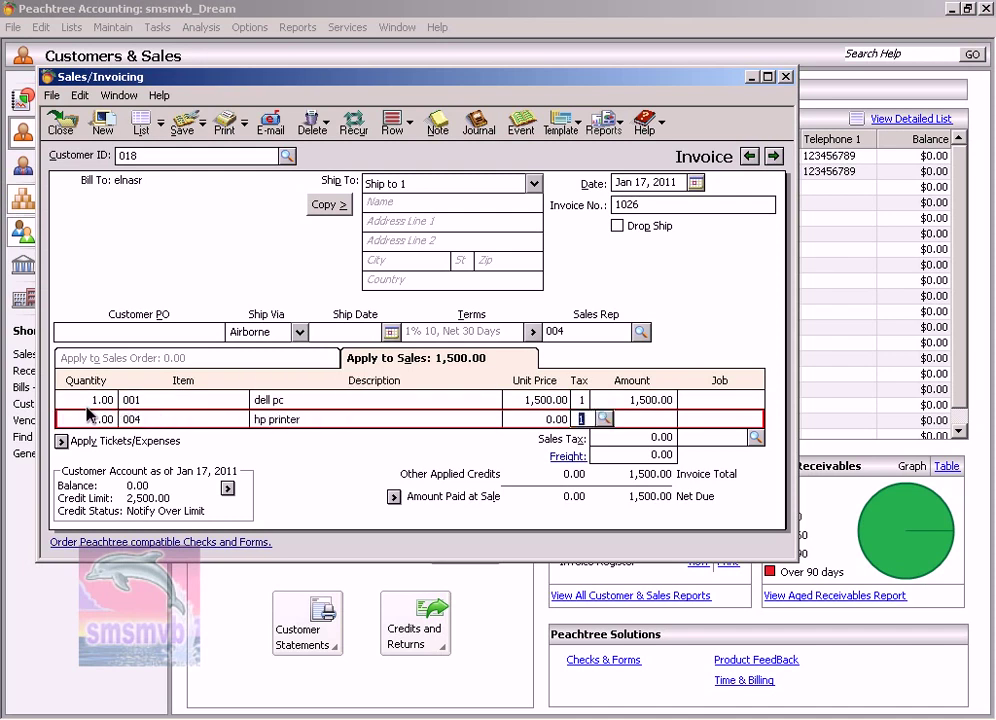
key(shift+Tab)
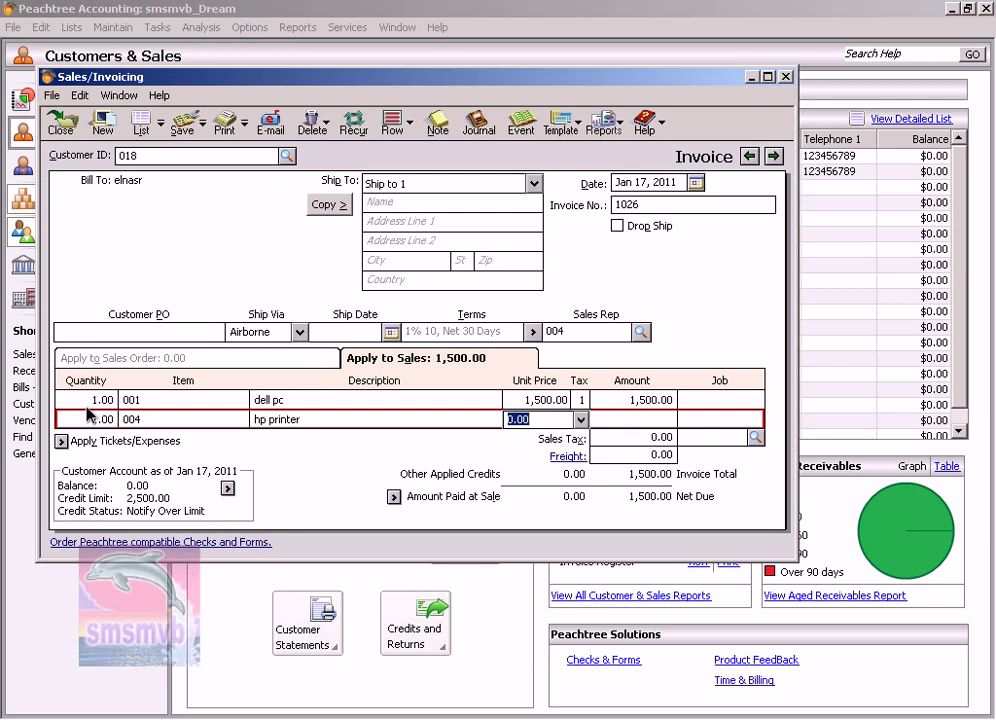
text(300)
key(Tab)
key(Tab)
key(Tab)
key(Tab)
key(Tab)
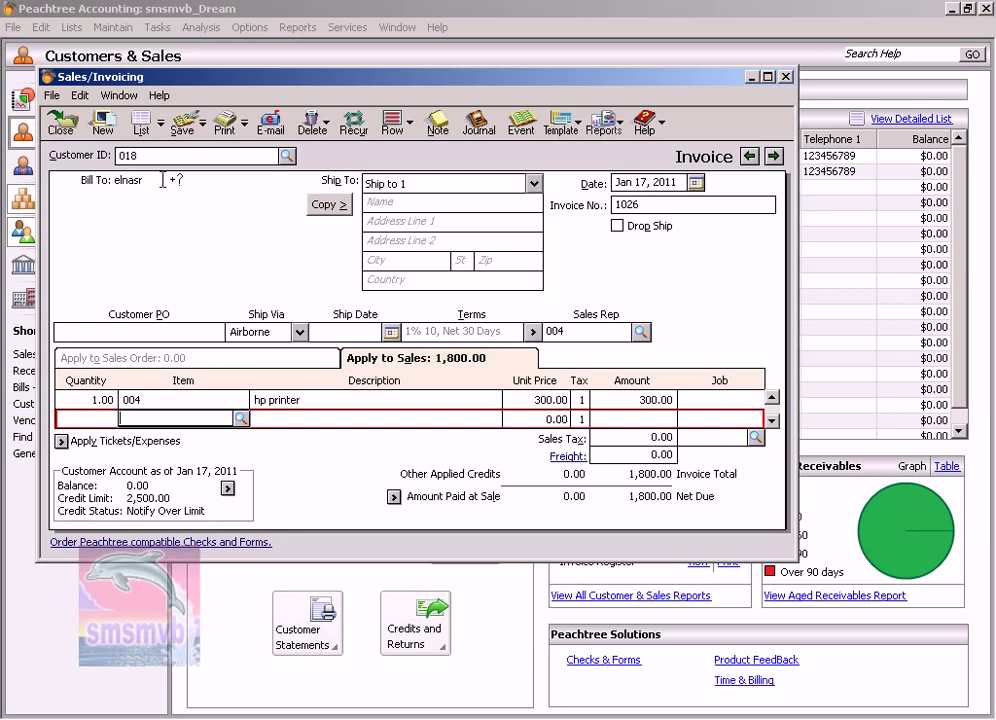
click(180, 130)
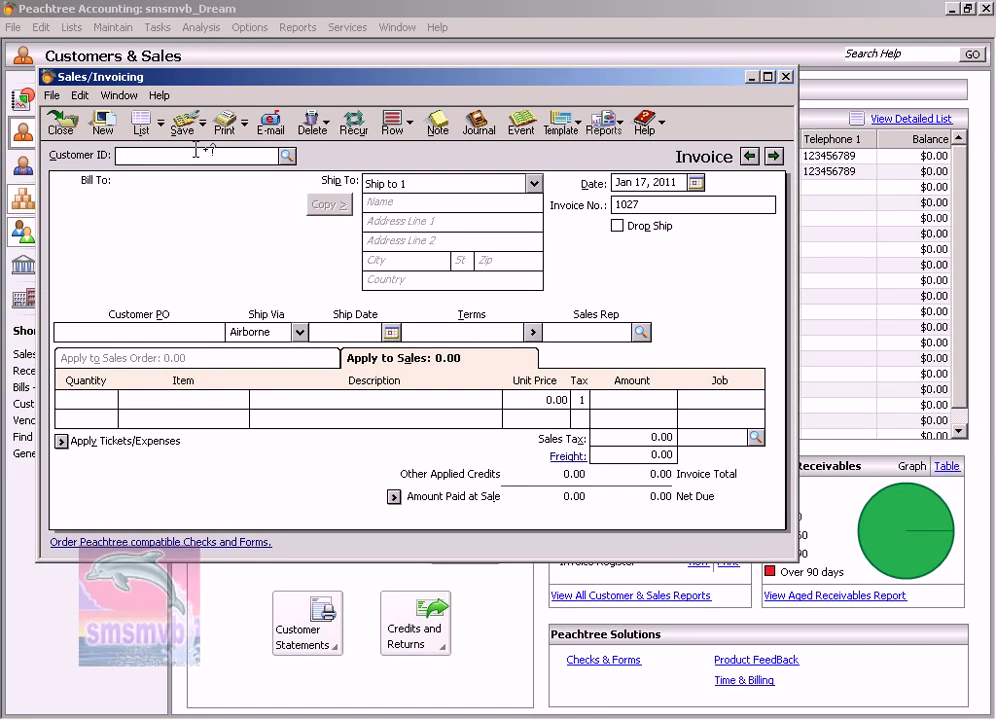
- Choose elanwar as the customer of the new invoice and date it January 19, 2011
click(287, 156)
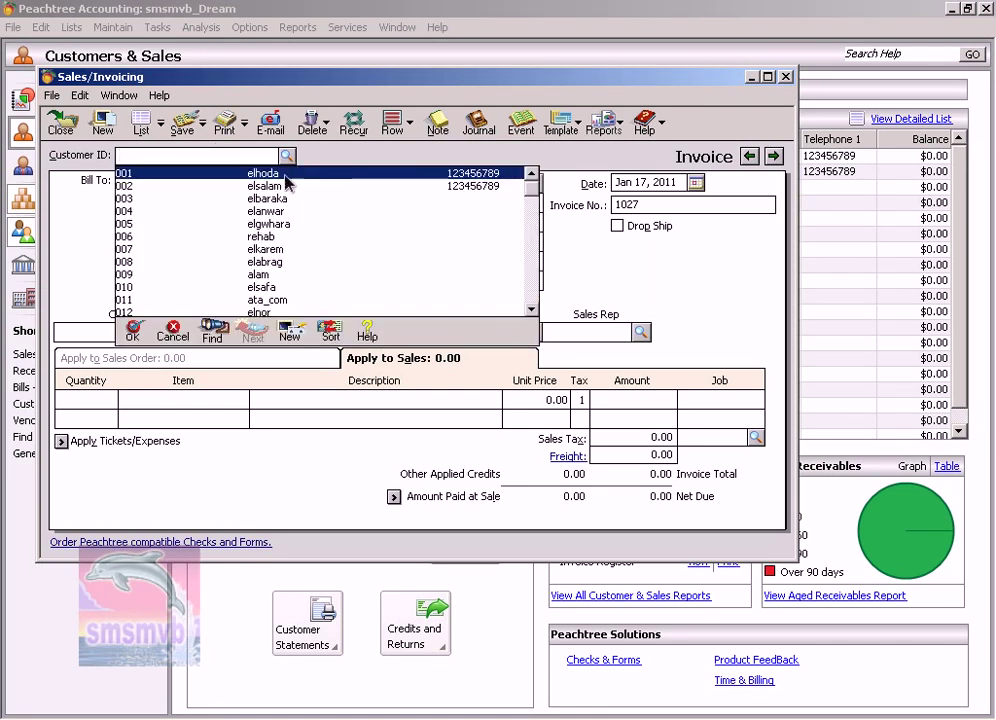
double_click(278, 212)
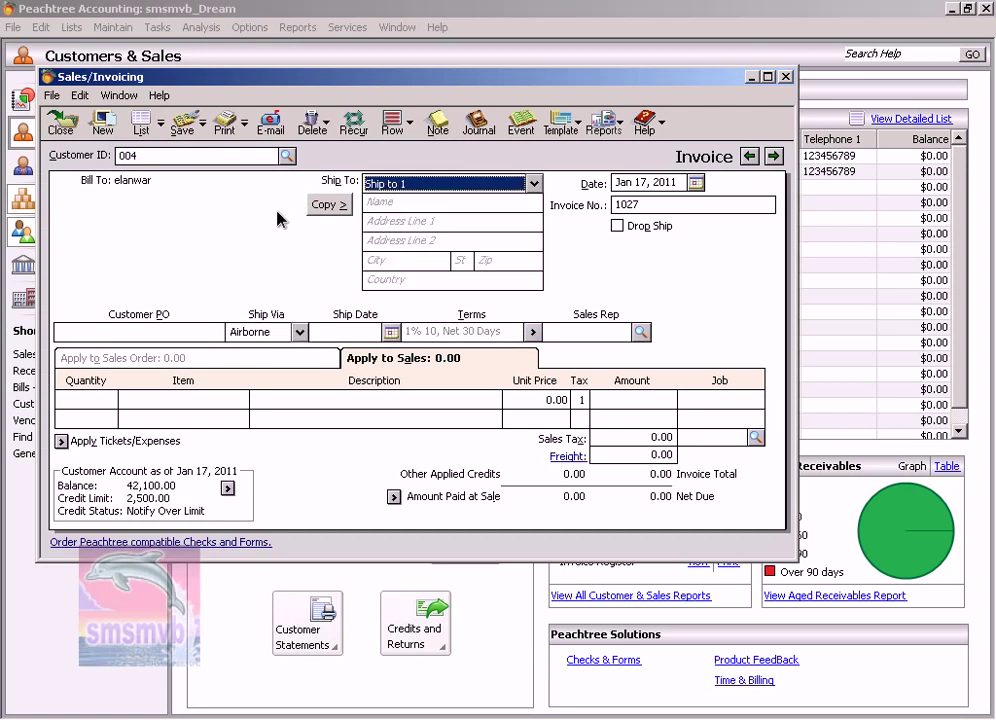
click(695, 184)
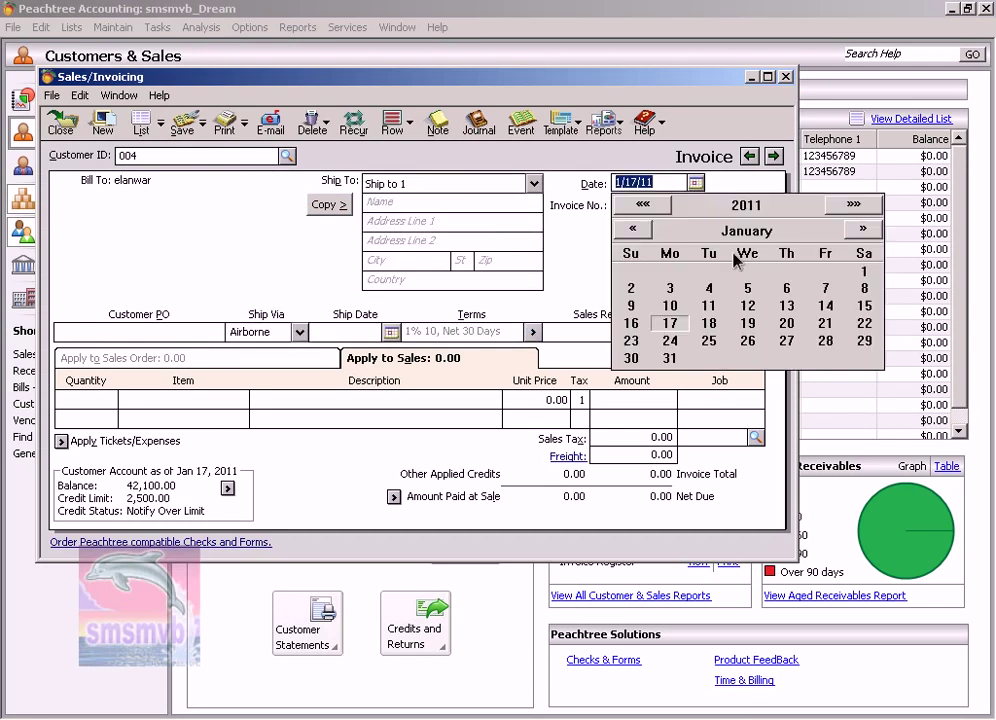
click(746, 322)
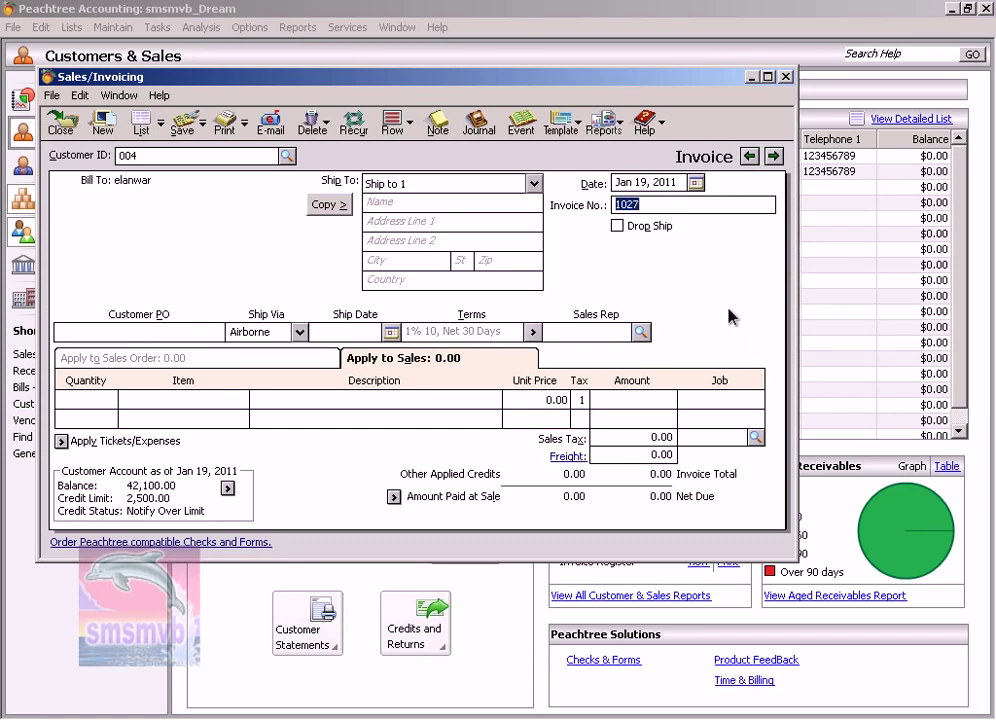
- Assign sales representative 004 to the elanwar invoice
key(Tab)
key(Tab)
click(640, 331)
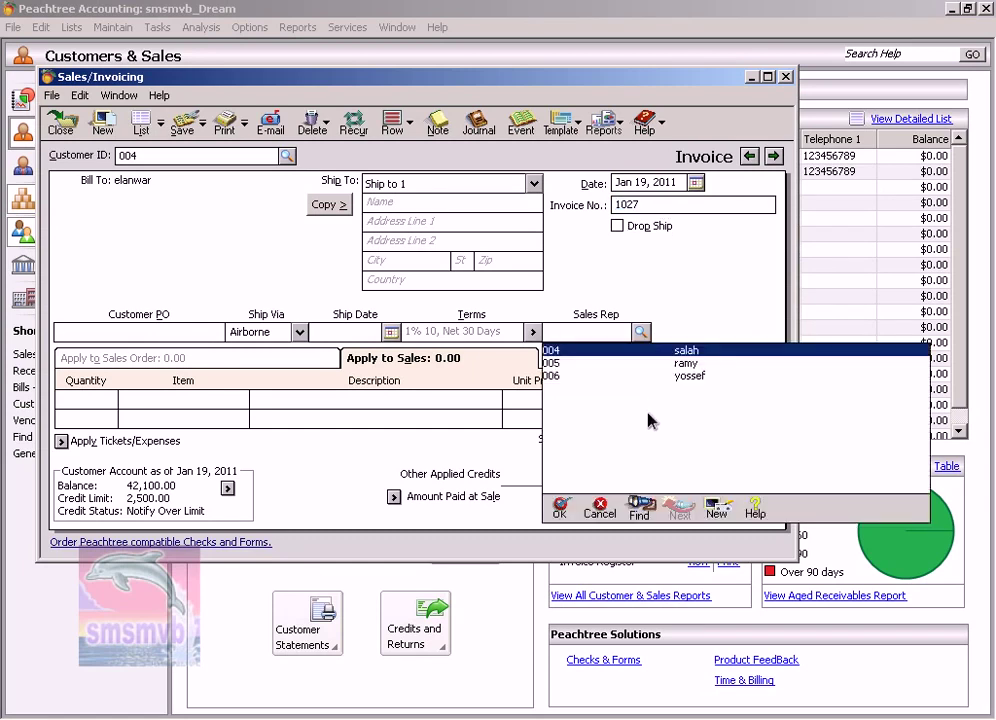
double_click(615, 350)
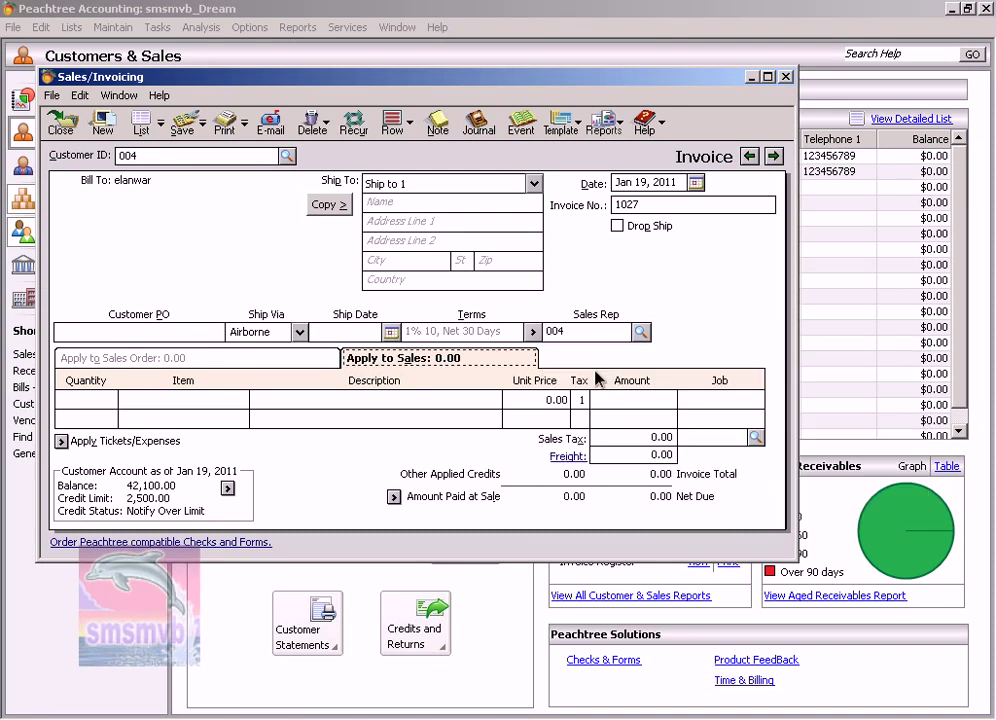
- Add an invoice line for 4 units of item 002 (hp pc) at a unit price of 1,200 and save the invoice
click(85, 400)
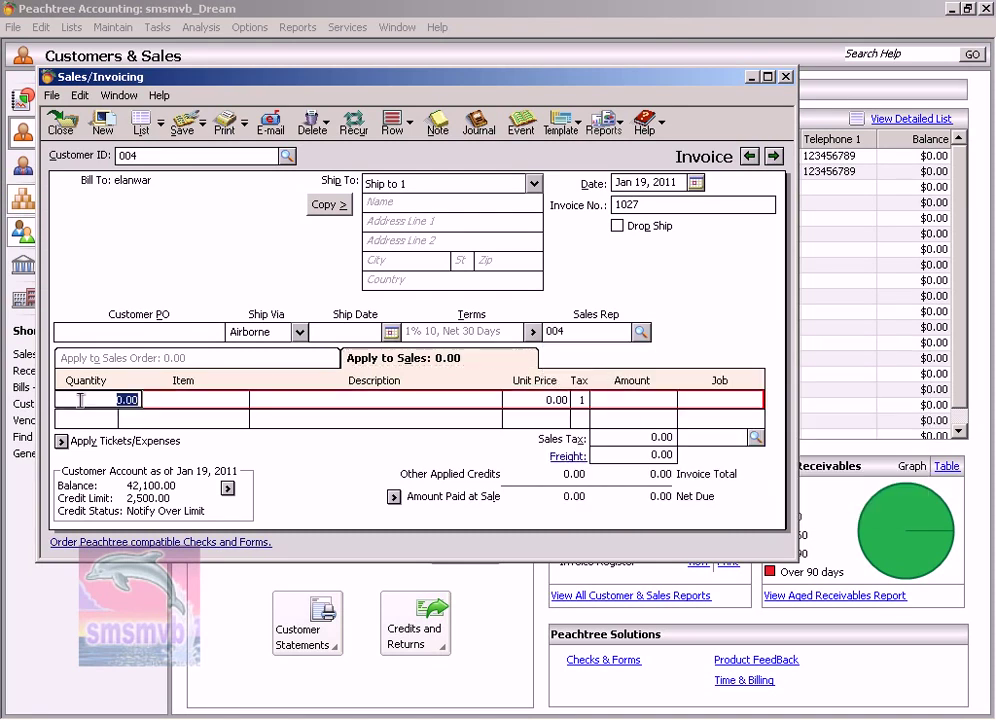
text(4)
key(Tab)
text(001)
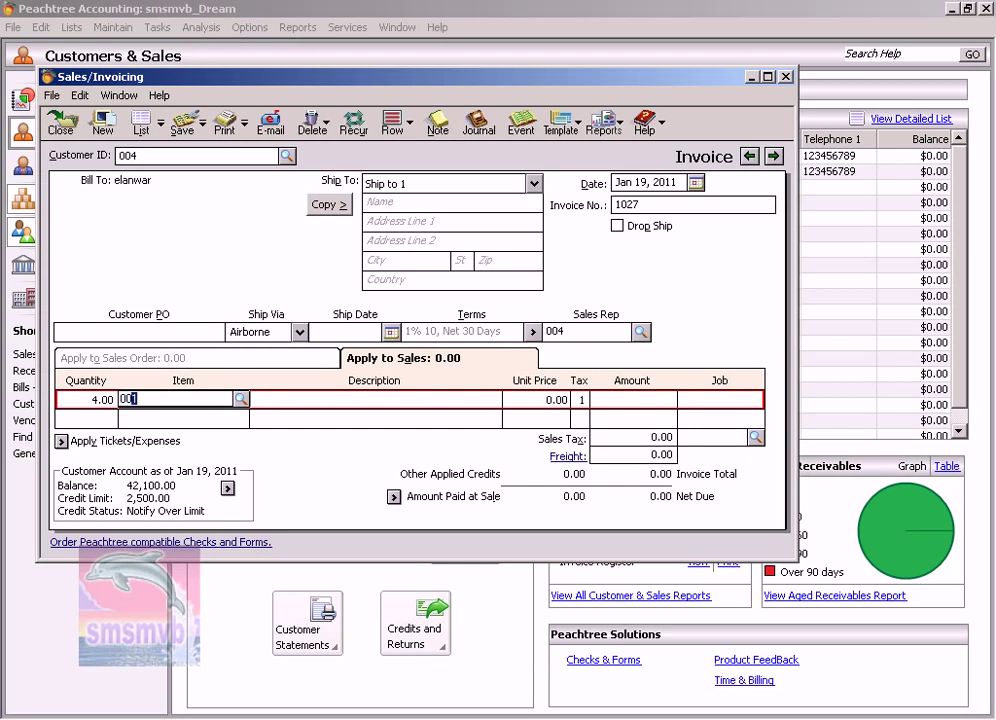
text(2)
key(Tab)
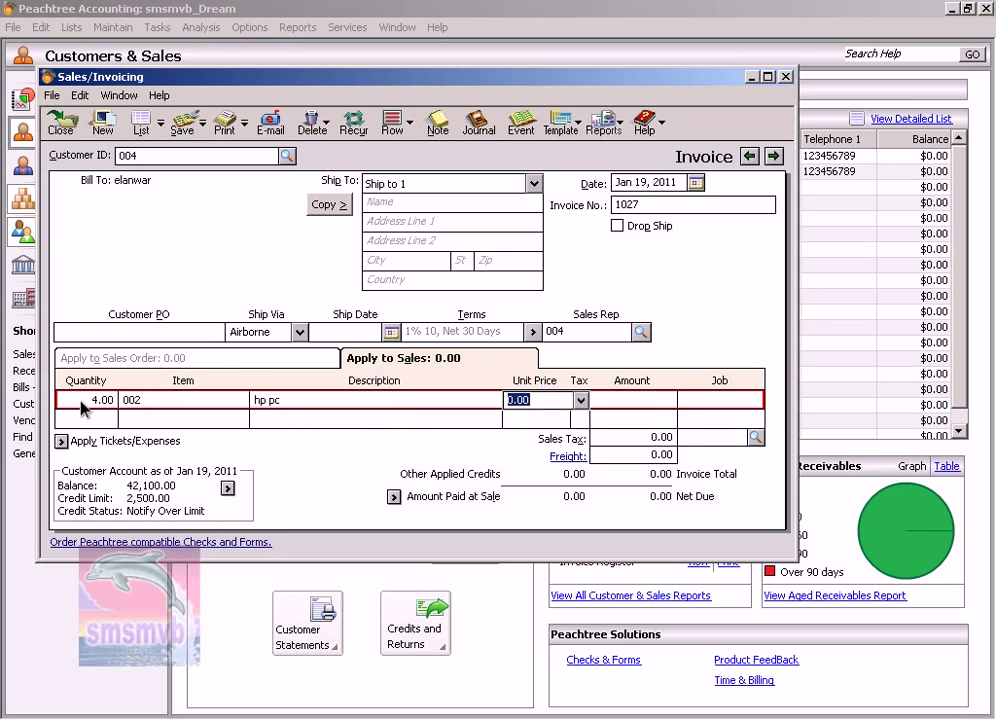
text(1200)
key(Tab)
key(Tab)
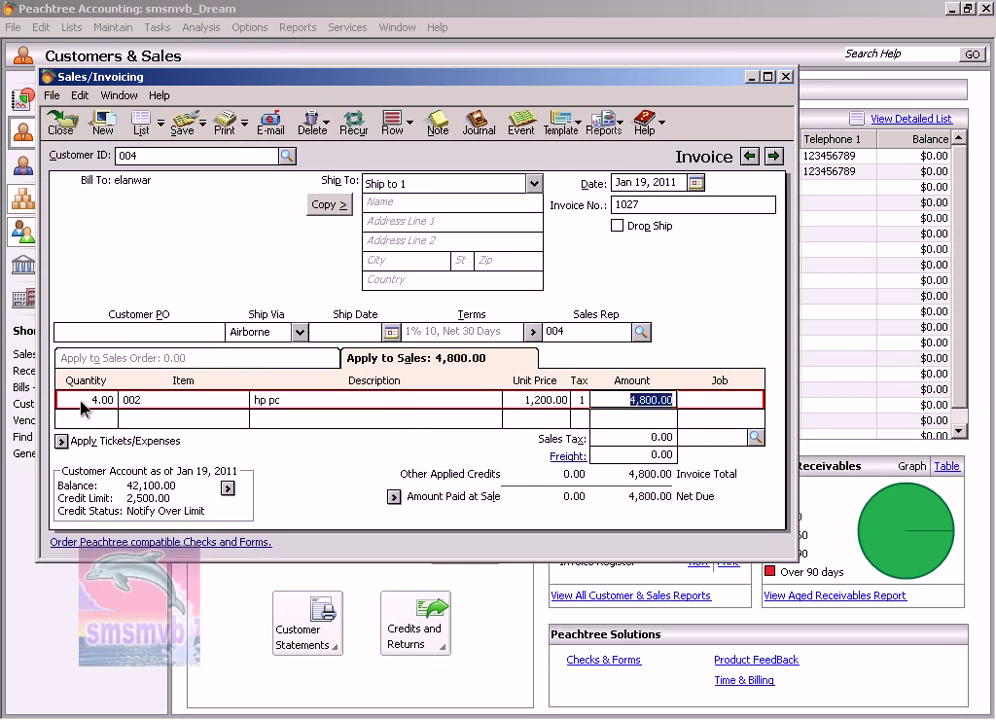
key(Tab)
key(Tab)
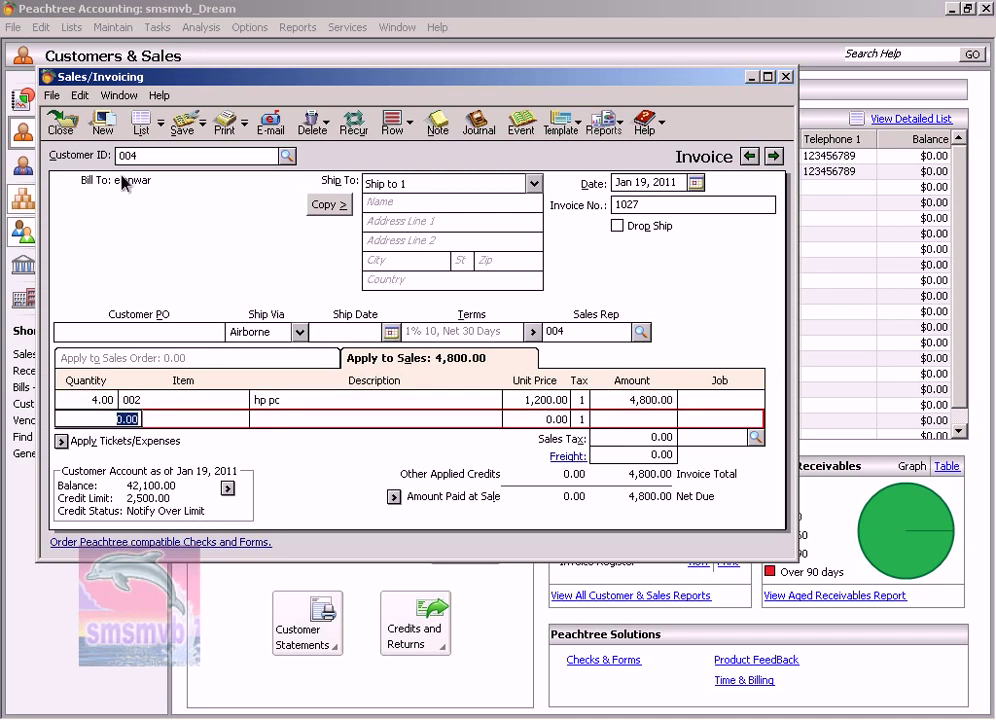
click(181, 122)
key(Return)
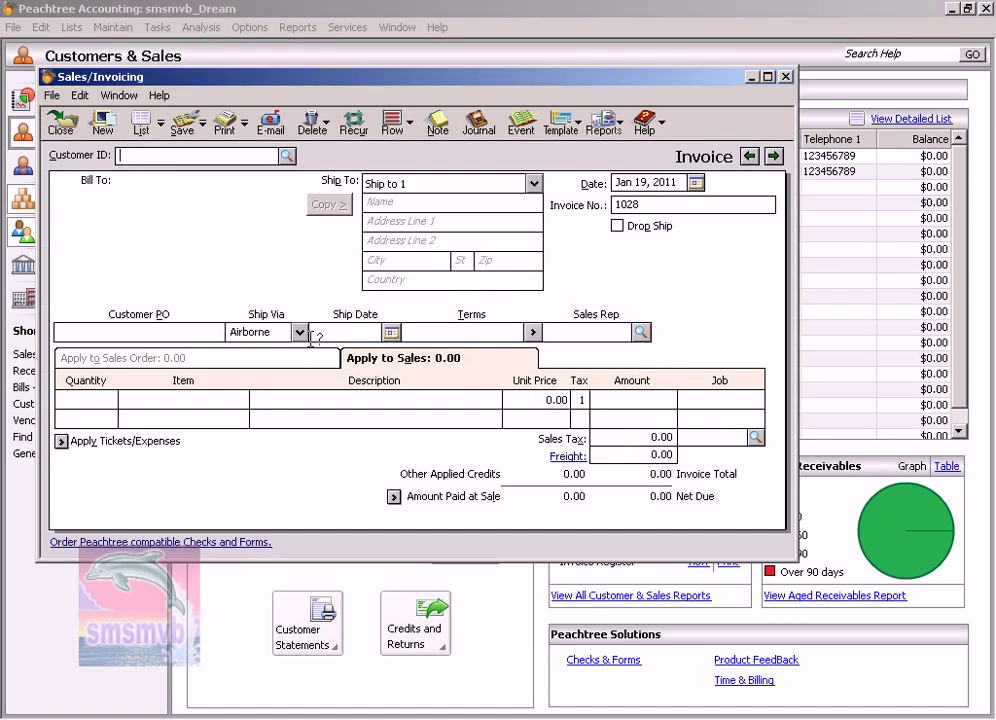
- Choose elfowthen as the customer of the new invoice and assign sales representative 005
click(287, 155)
scroll(368, 250, down, 2)
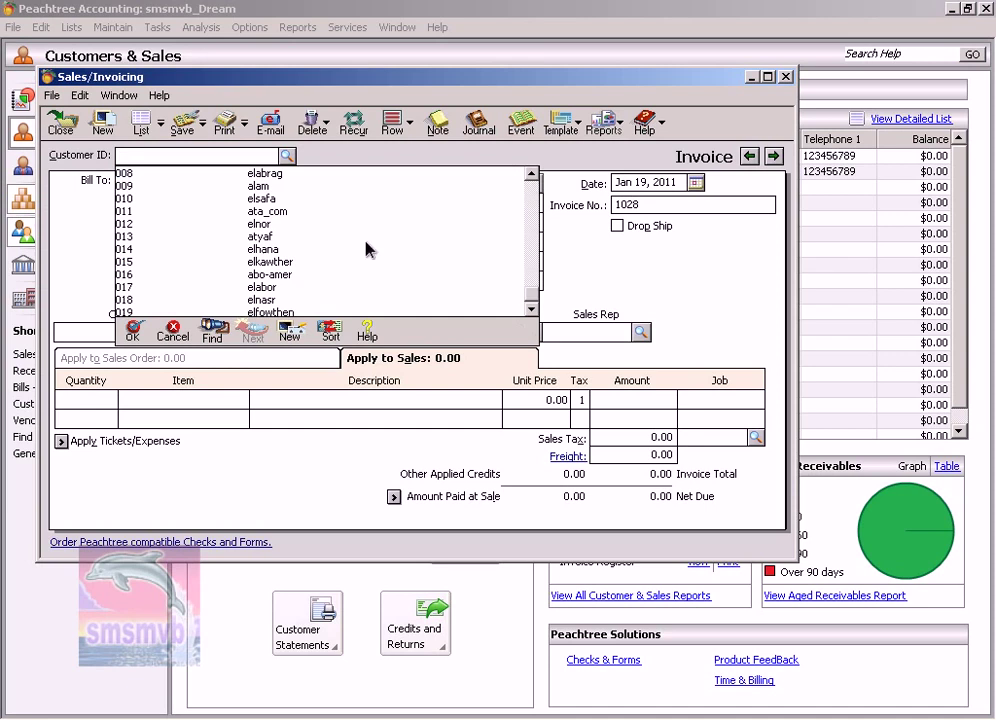
double_click(285, 312)
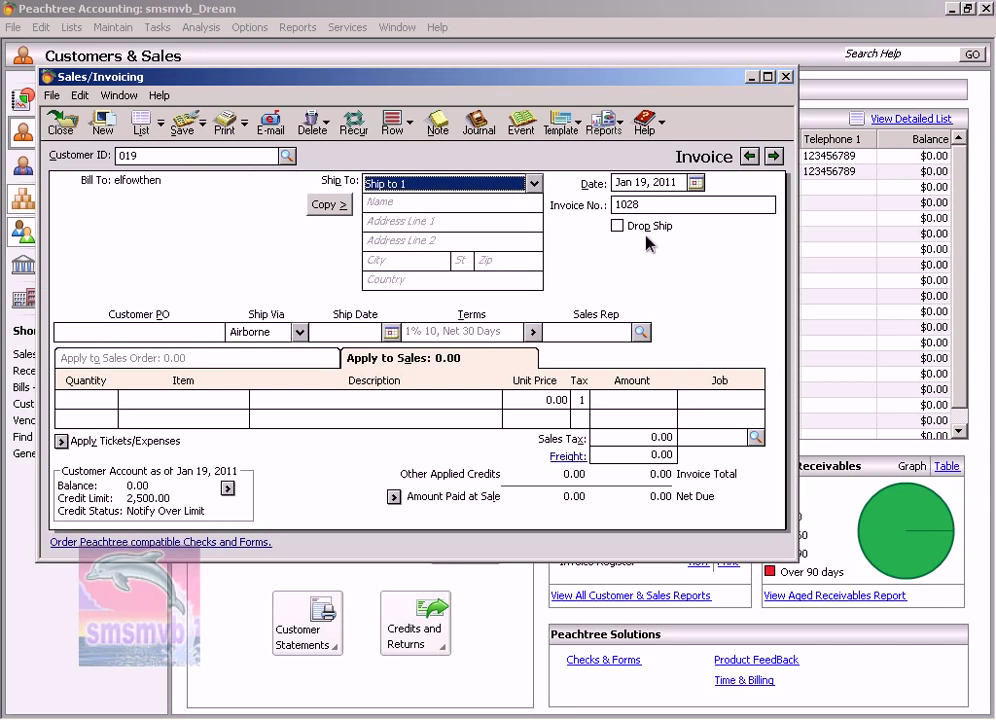
click(640, 331)
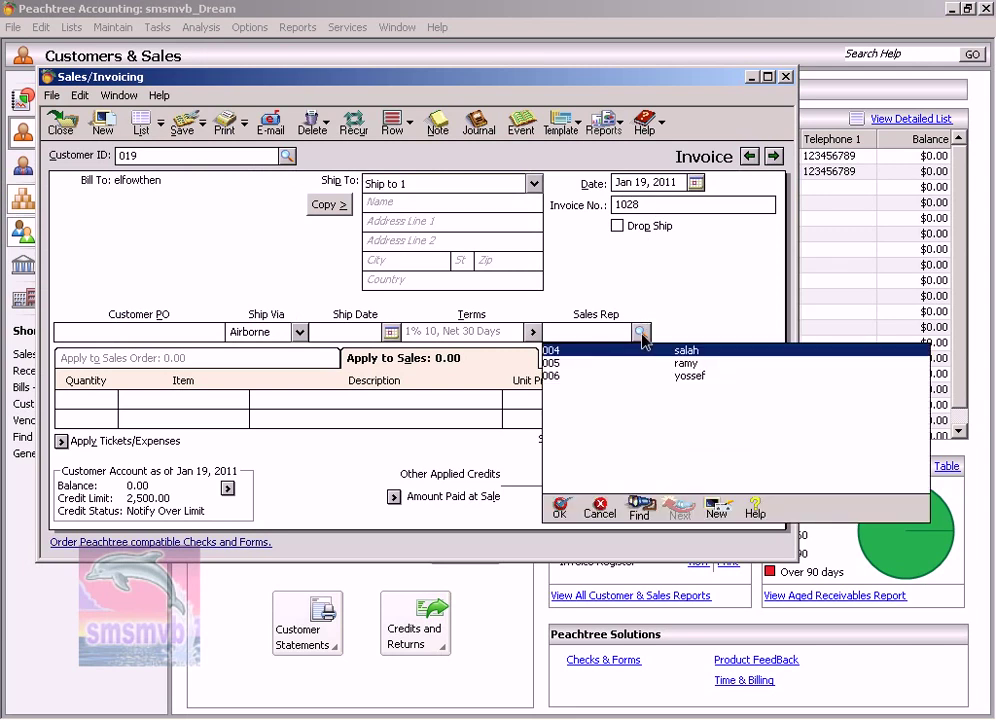
double_click(641, 365)
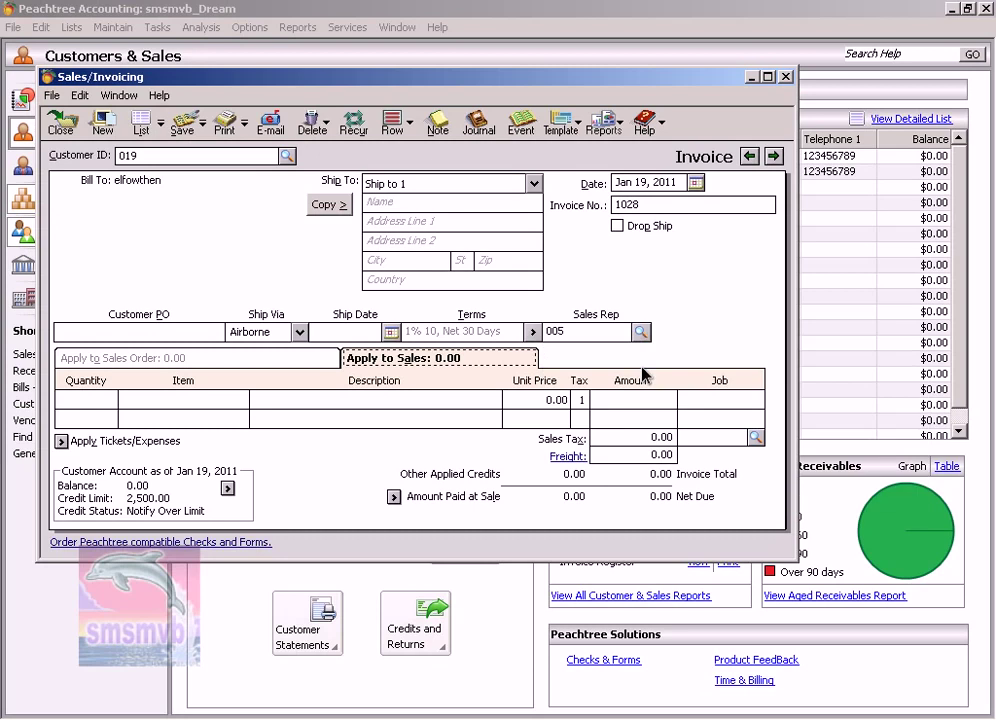
- Add a line for 2 units of item 001 (dell pc) at a unit price of 1,500 to the elfowthen invoice
key(Tab)
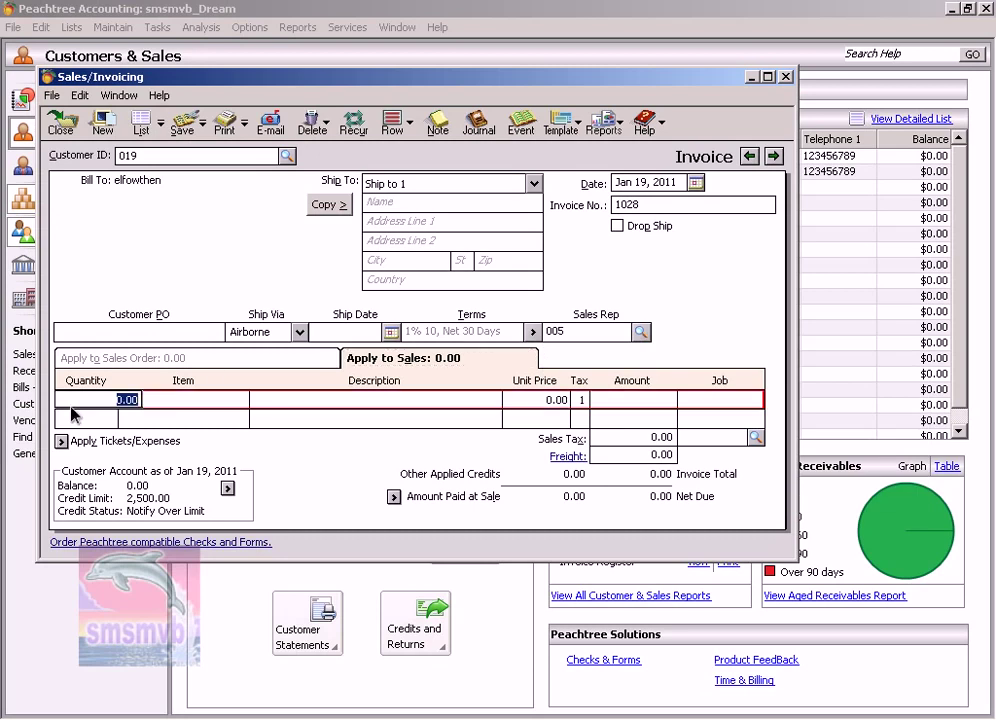
text(2)
key(Tab)
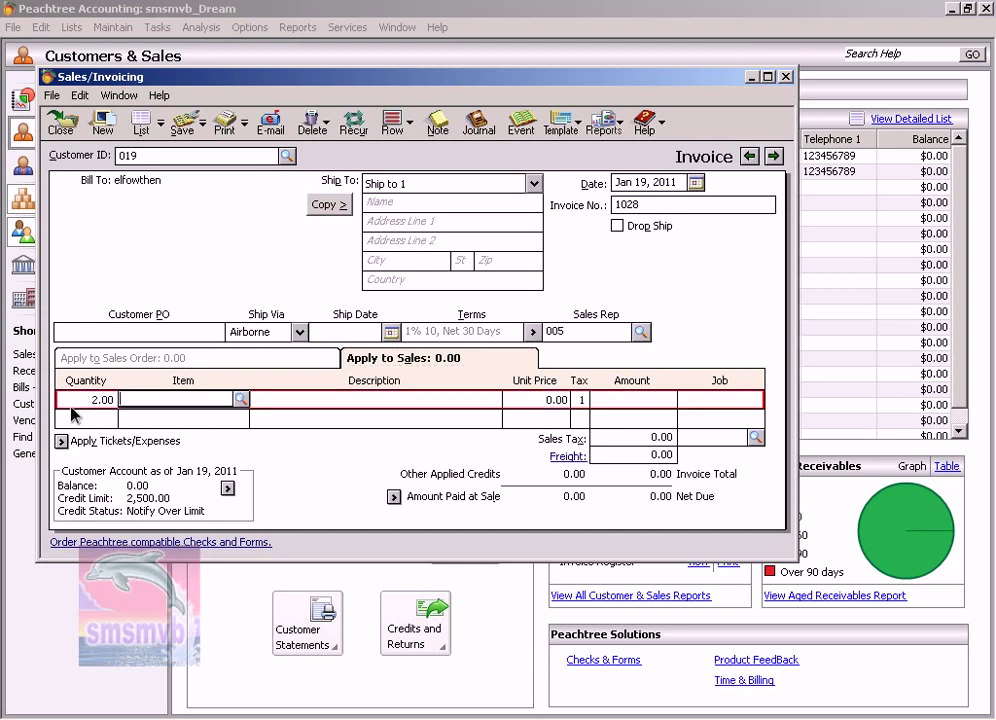
text(001)
key(Tab)
key(Tab)
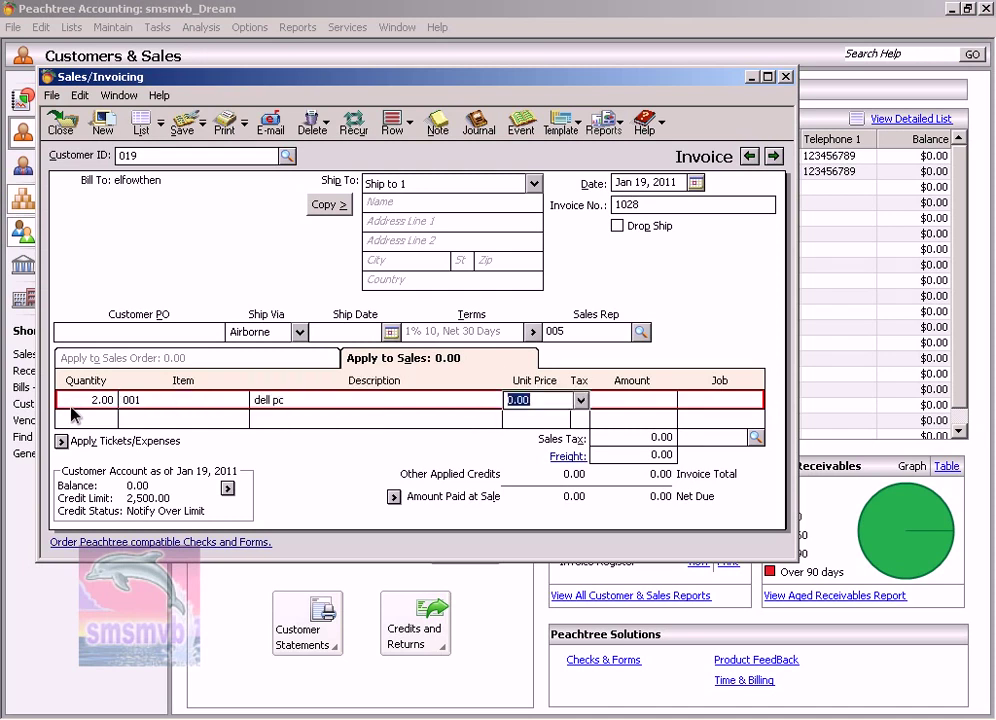
text(1500)
key(Tab)
key(Tab)
key(Tab)
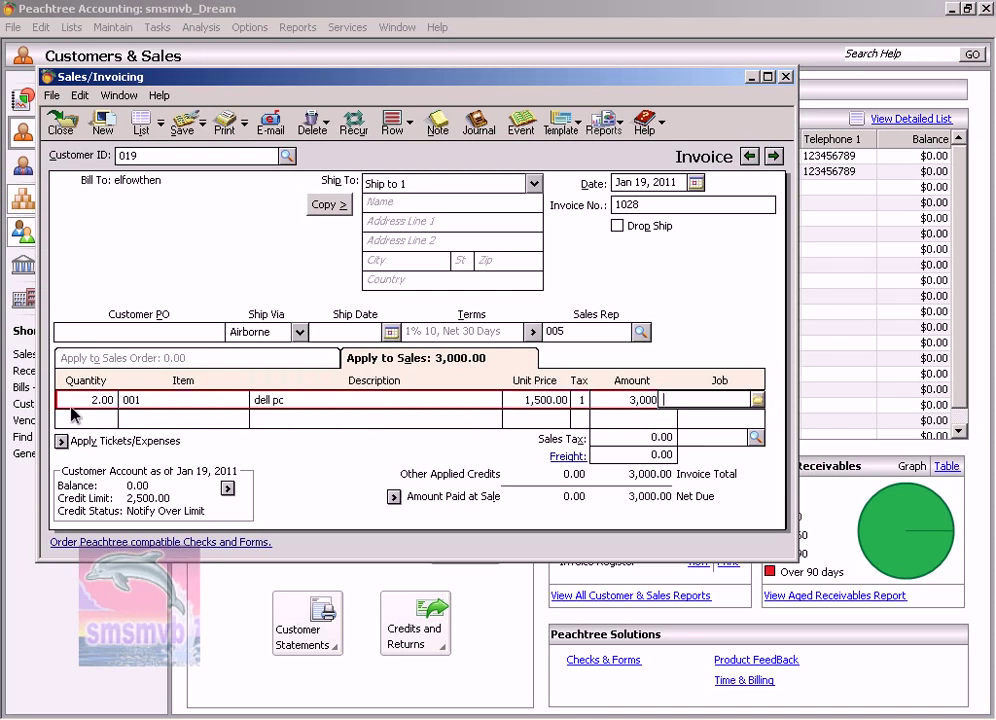
key(Tab)
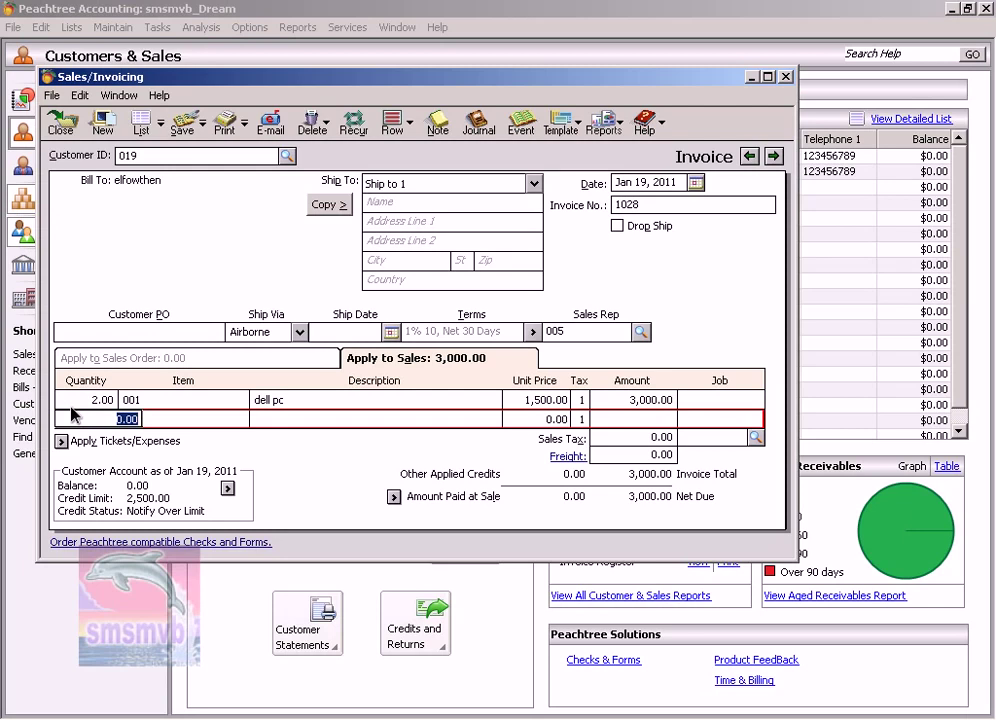
- Add a second line for 3 units of item 004 (hp printer) at a unit price of 300 and save the invoice despite the credit limit
text(3)
key(Tab)
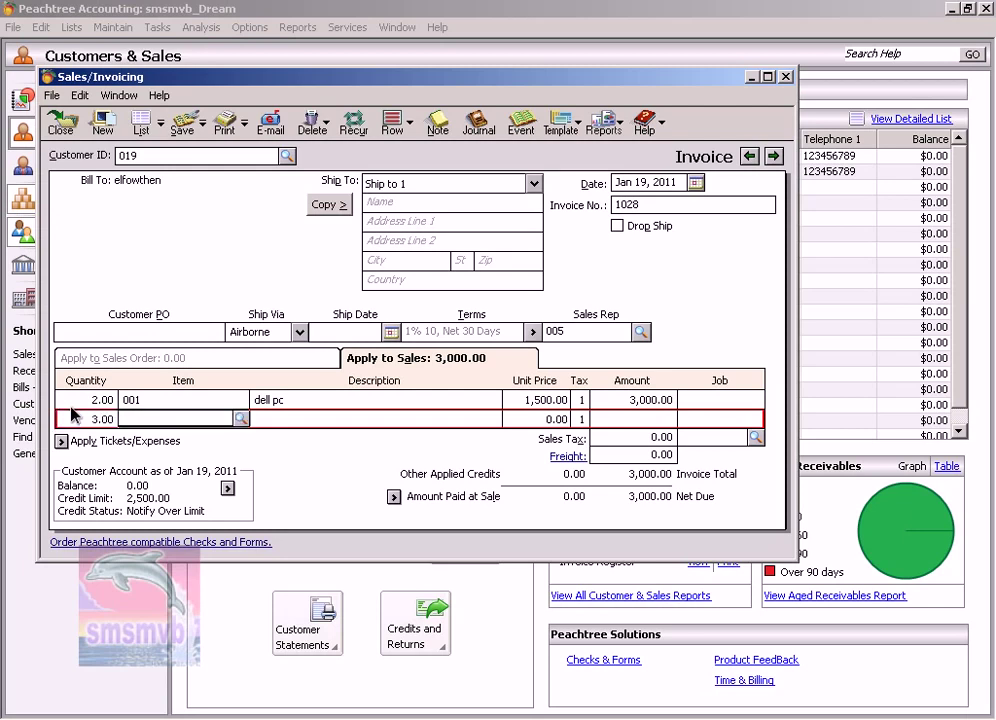
text(004)
key(Tab)
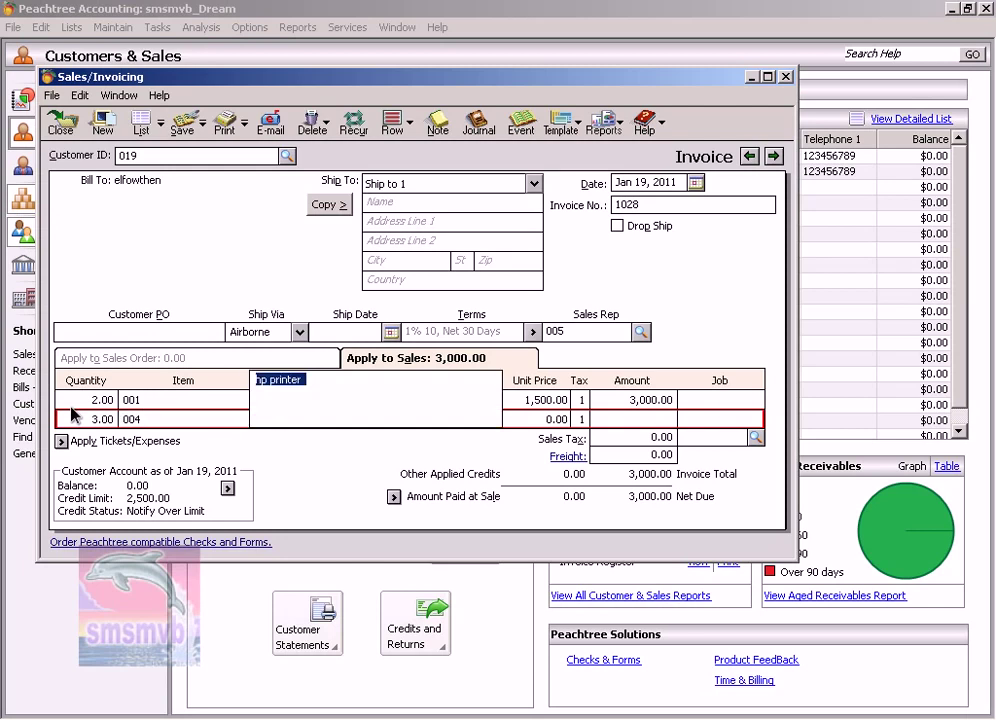
key(Tab)
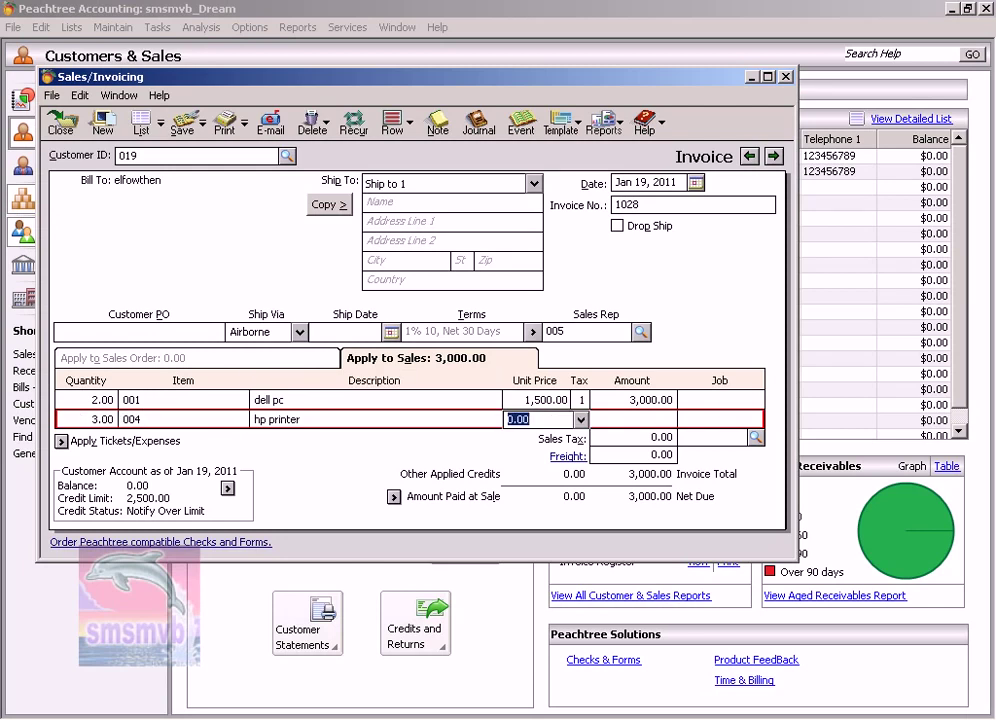
text(300)
key(Tab)
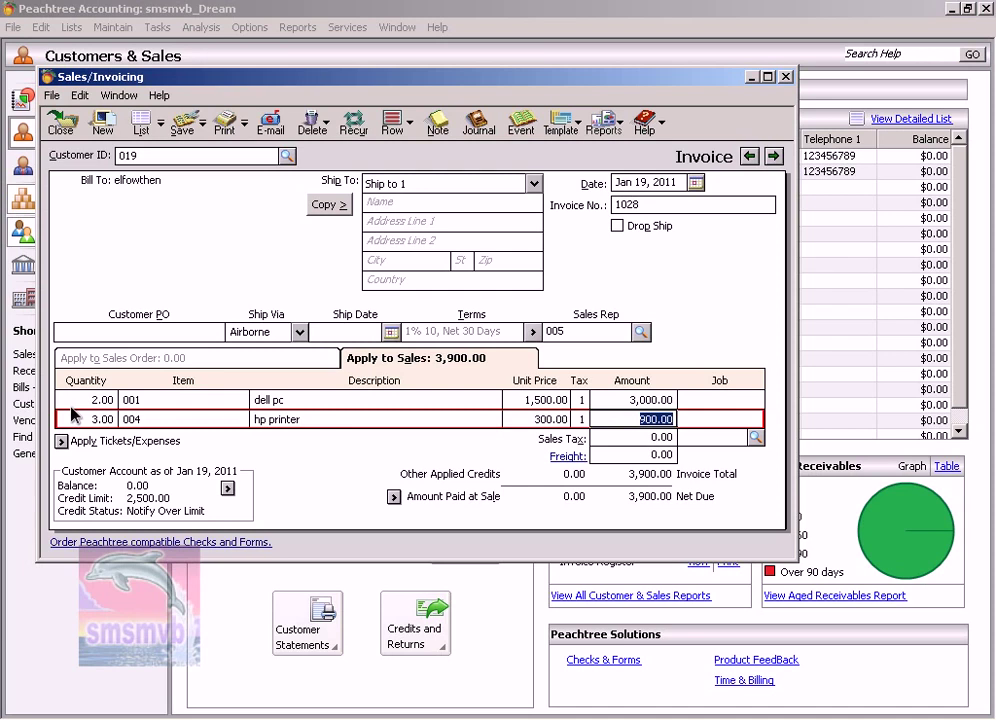
key(Tab)
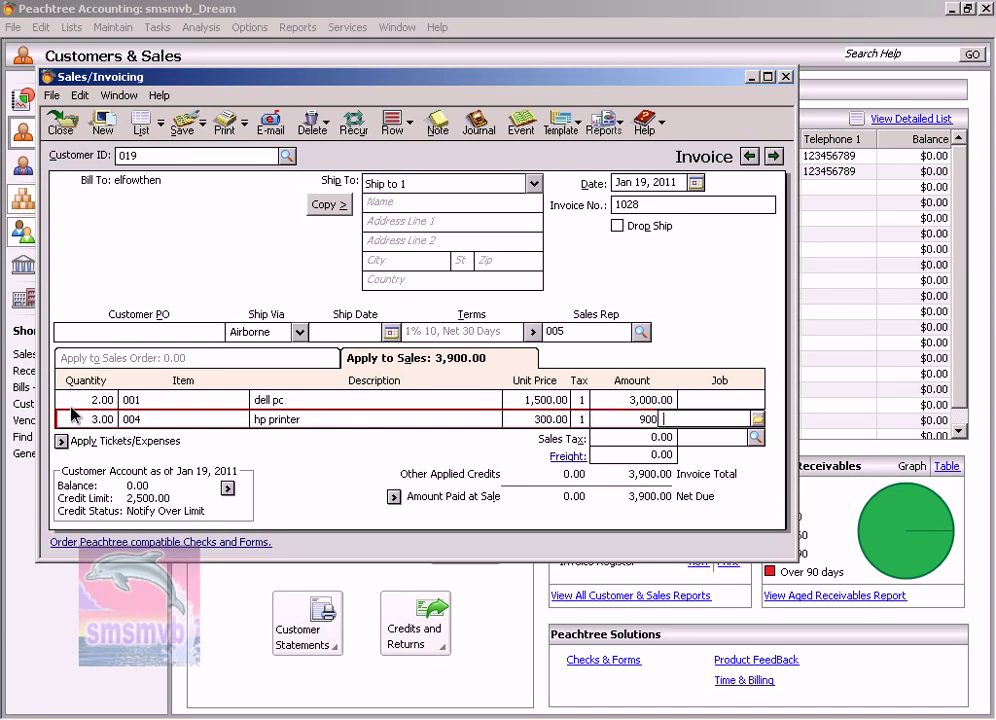
key(Tab)
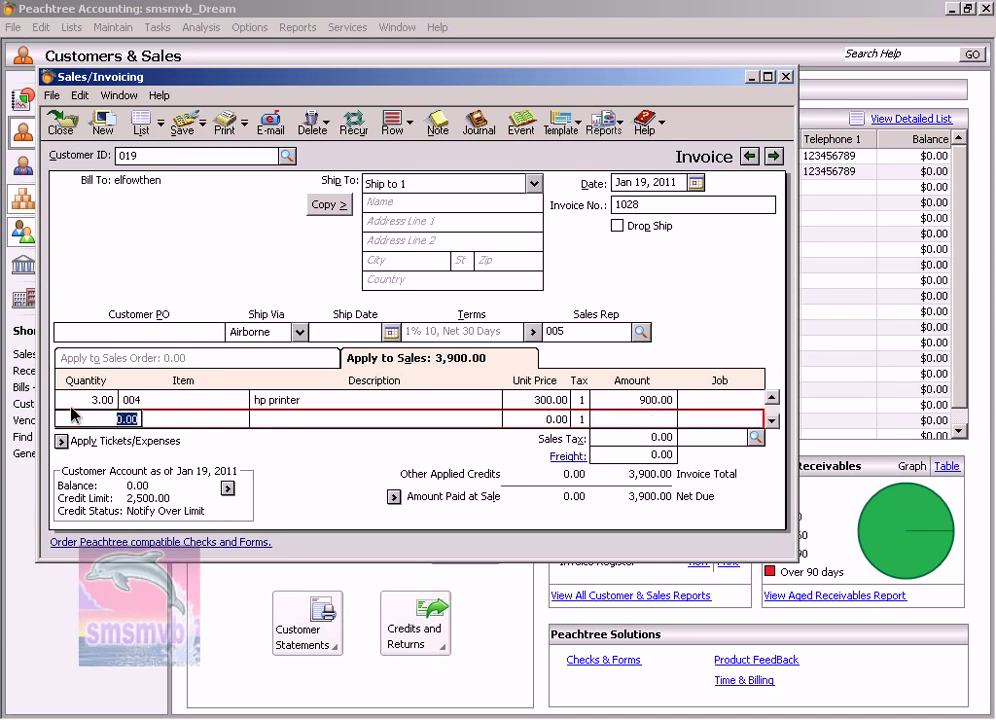
key(Tab)
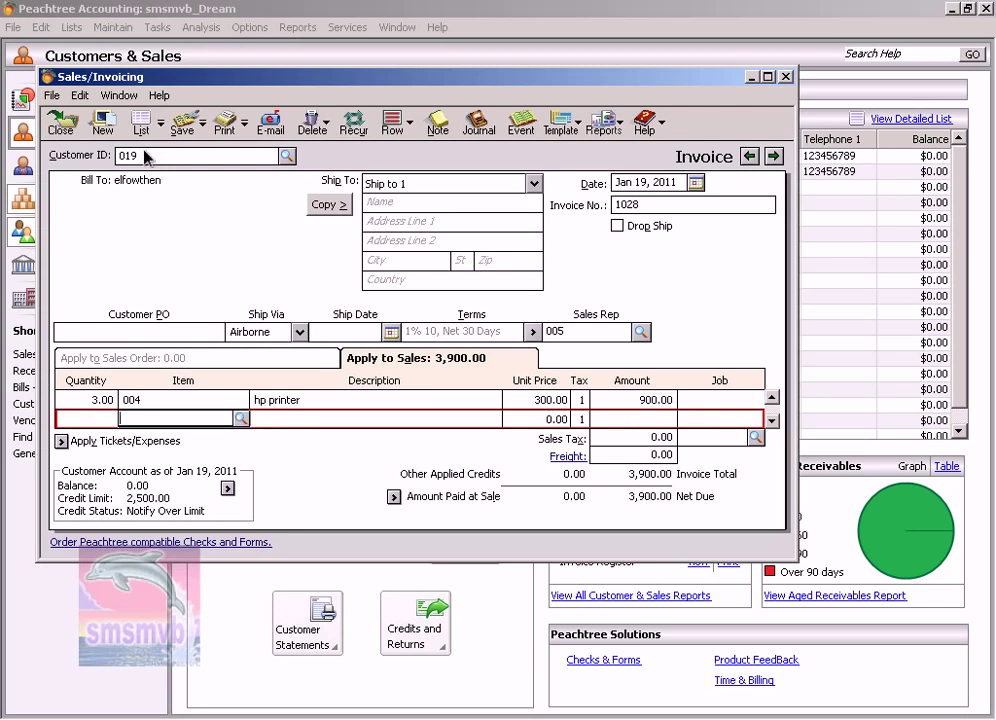
click(183, 125)
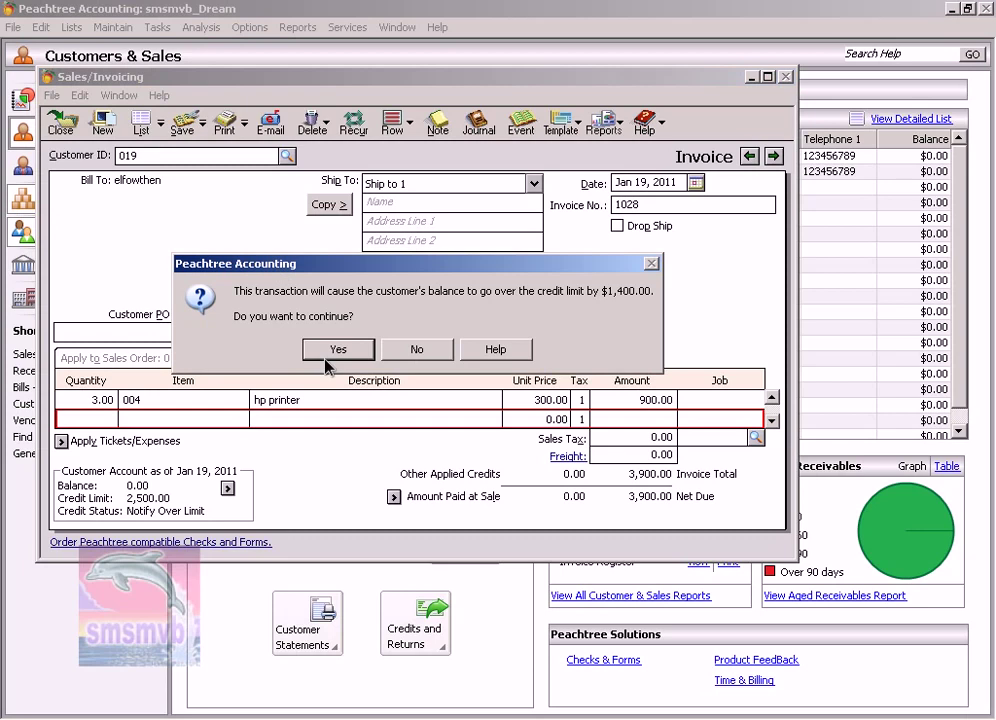
click(328, 355)
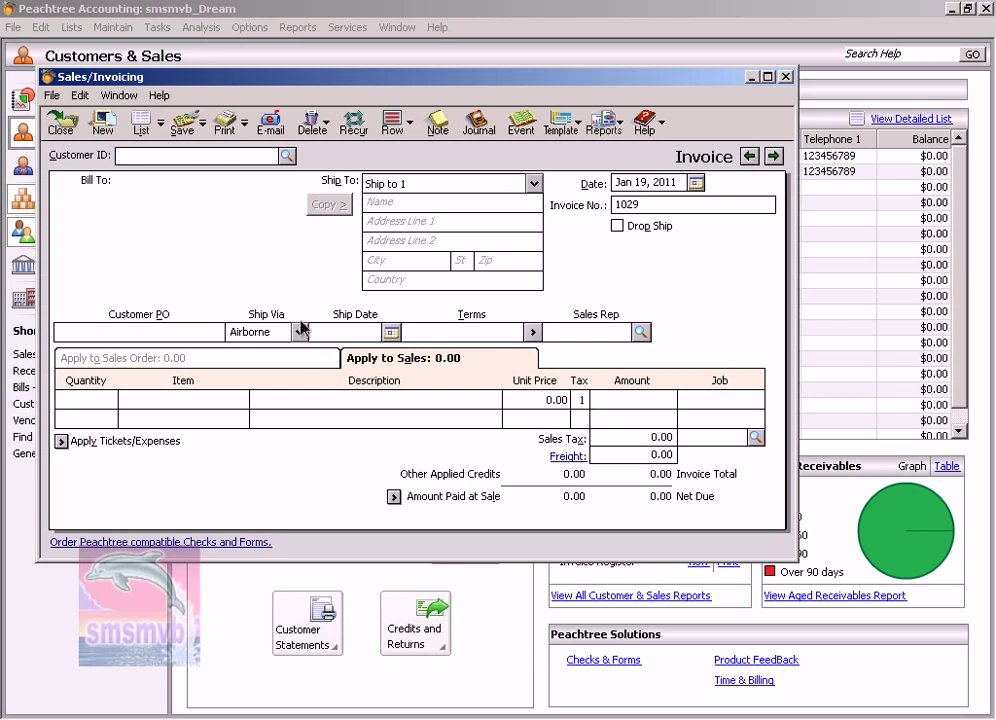
- Choose elsalam as the customer of the new invoice and assign sales representative 005
click(287, 155)
double_click(285, 198)
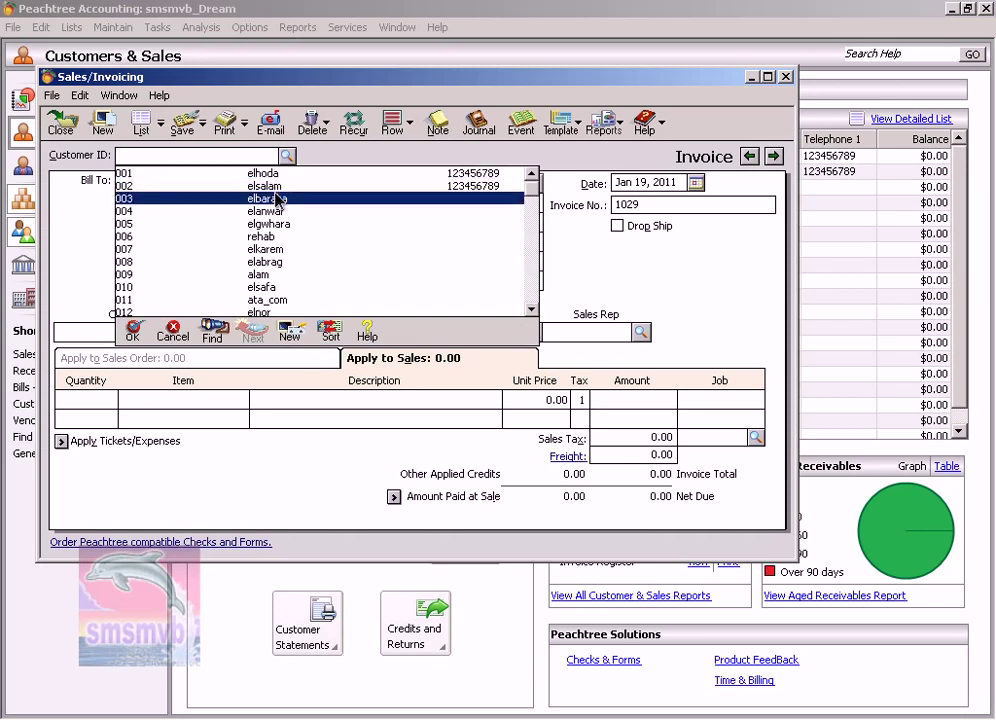
key(question)
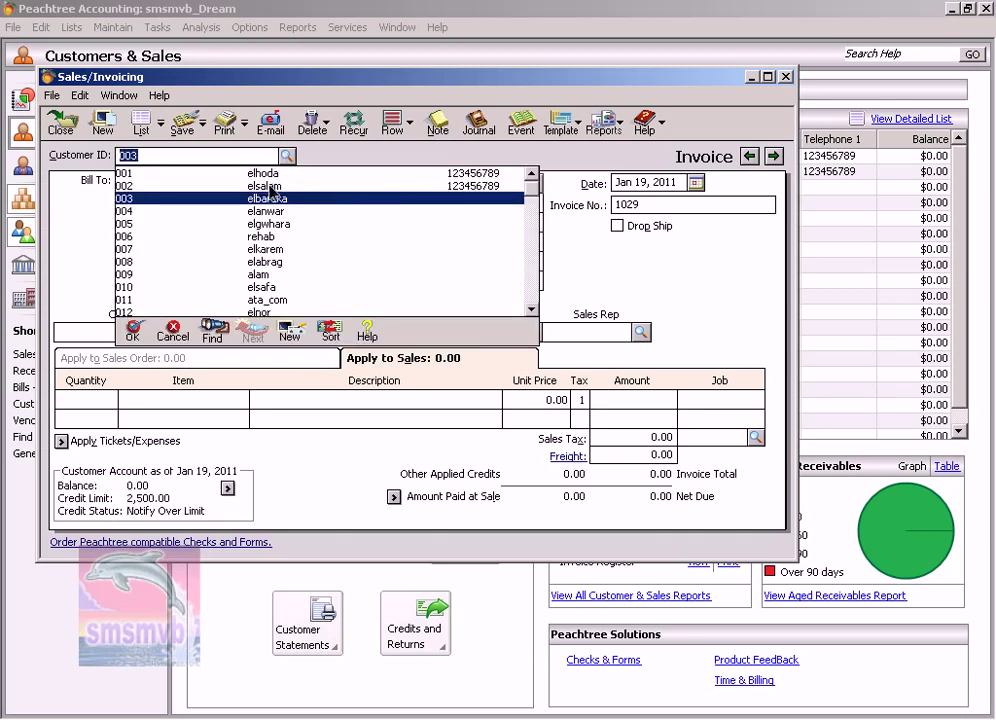
key(Up)
key(Return)
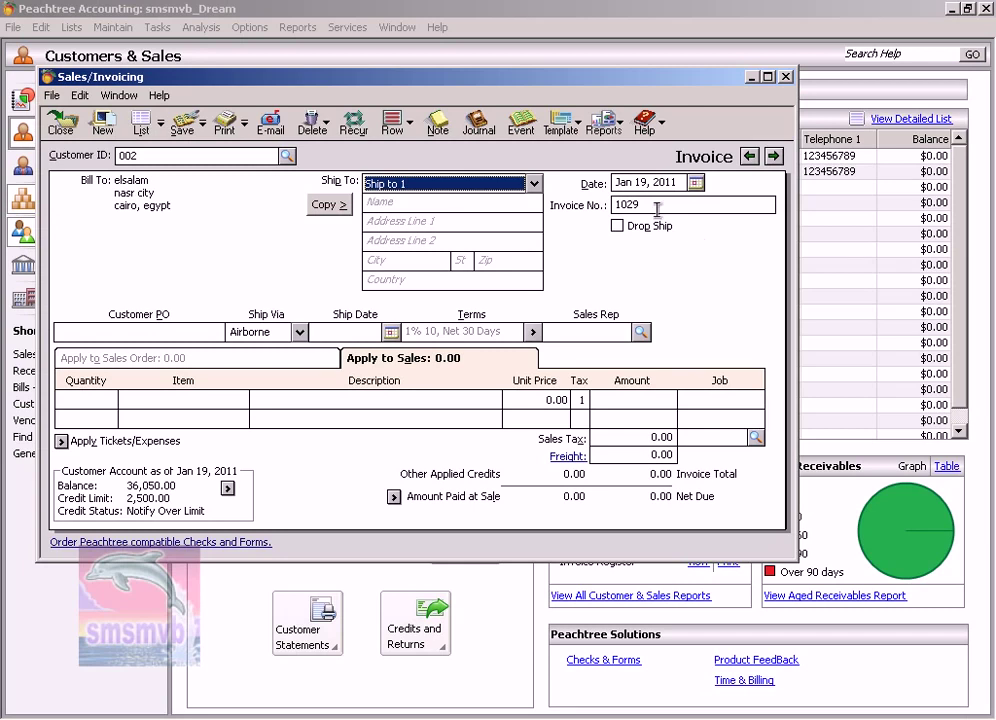
click(640, 331)
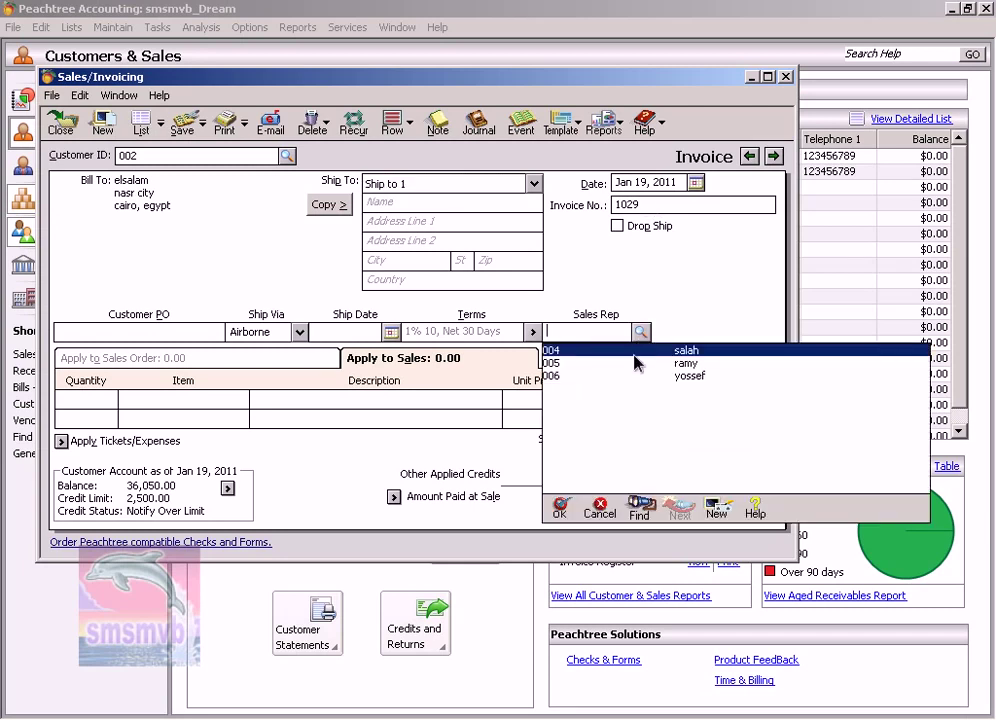
click(640, 364)
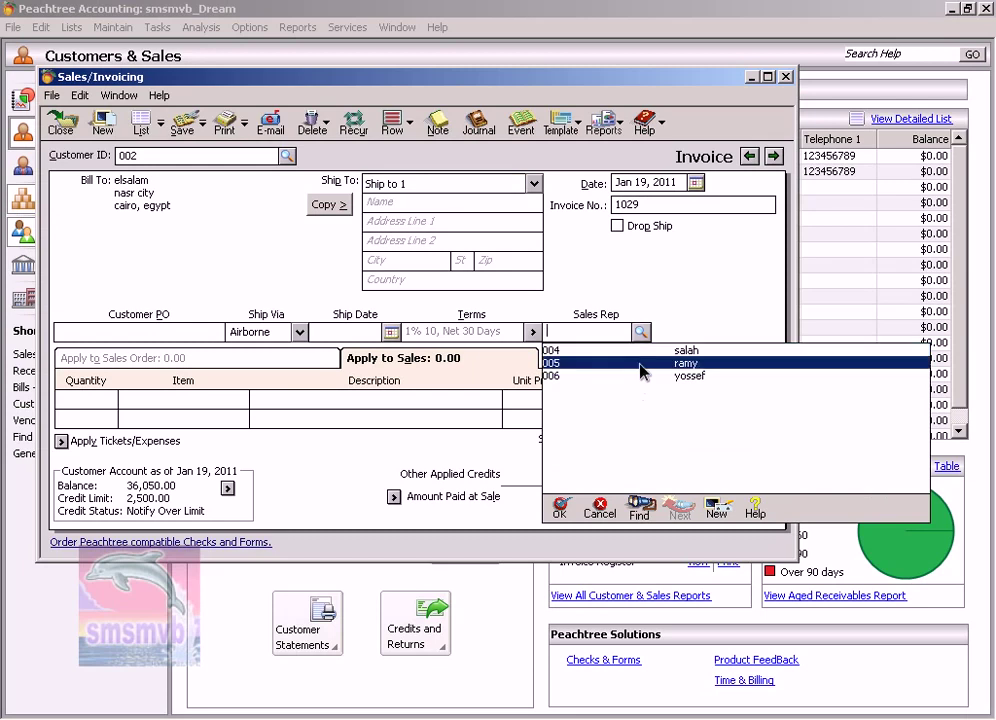
click(640, 365)
- Add a line for 2 units of item 002 (hp pc) at a unit price of 1,200 to the elsalam invoice
click(97, 399)
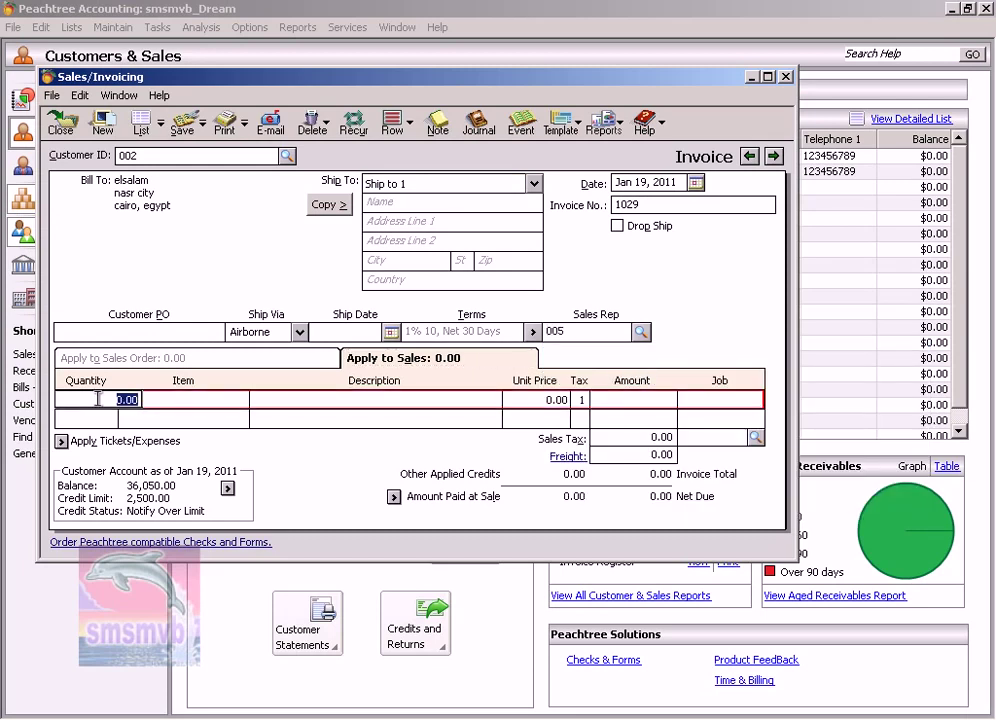
text(2)
key(Tab)
text(002)
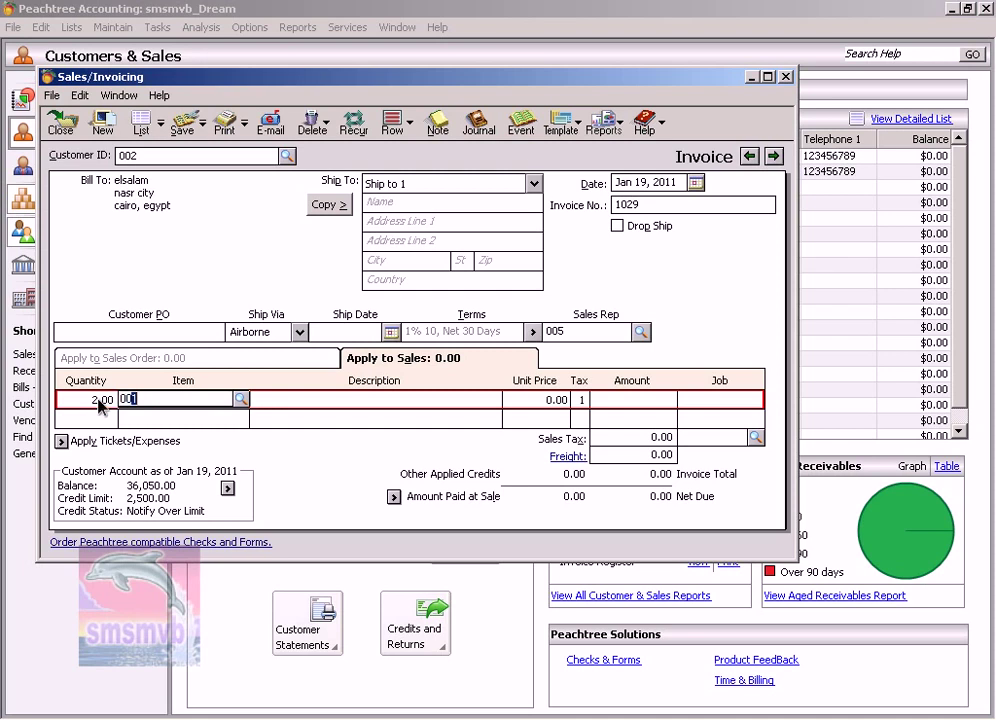
key(Tab)
key(Tab)
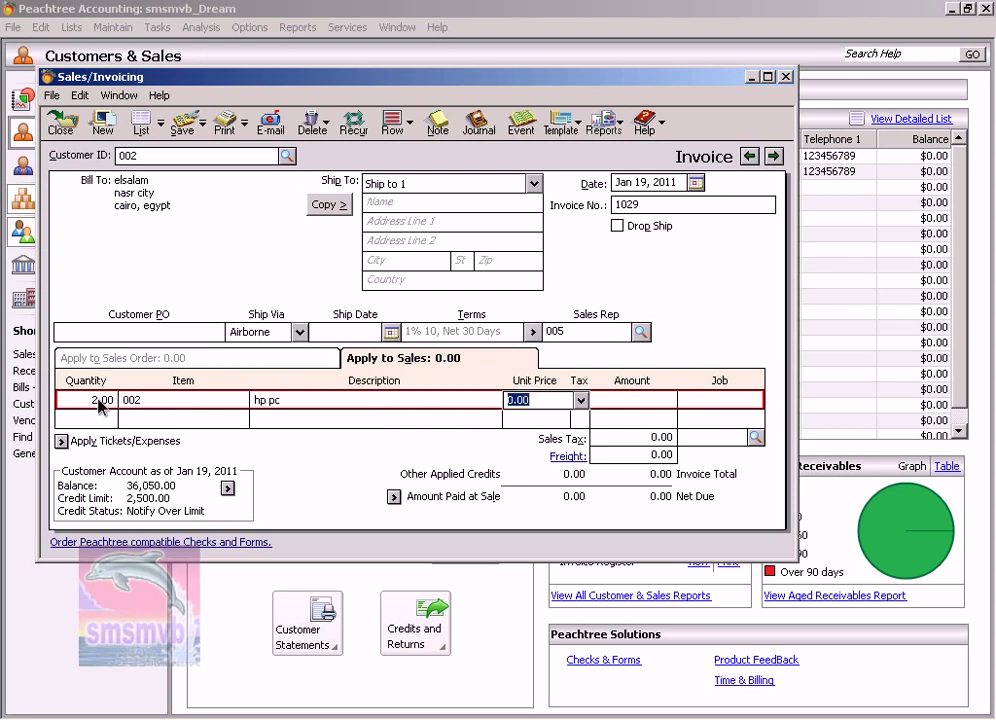
text(1200)
key(Tab)
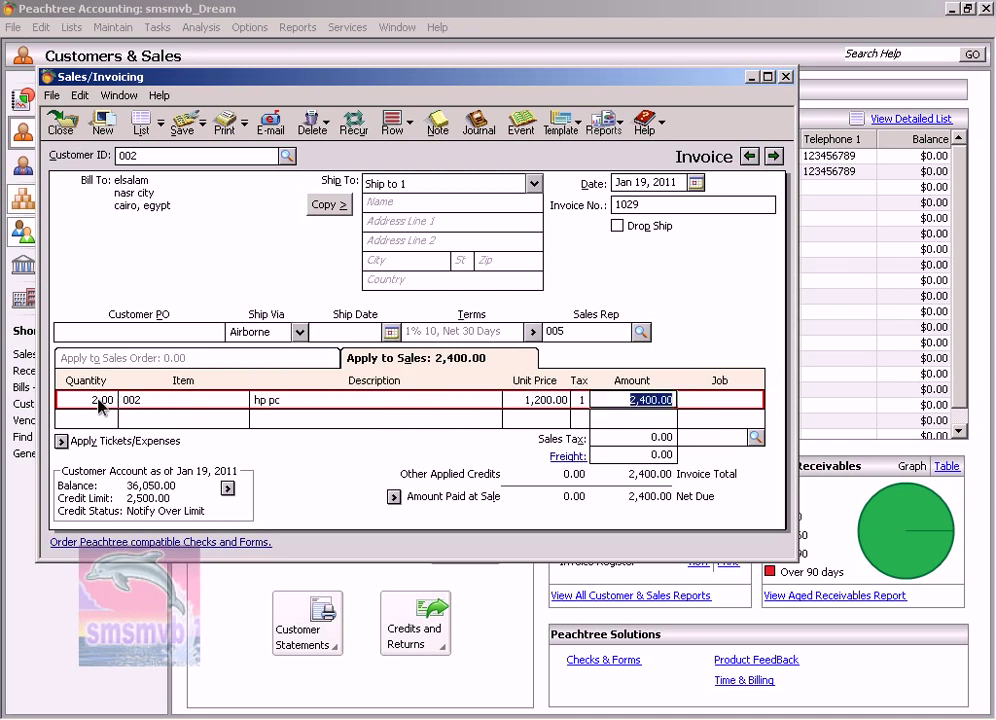
key(Tab)
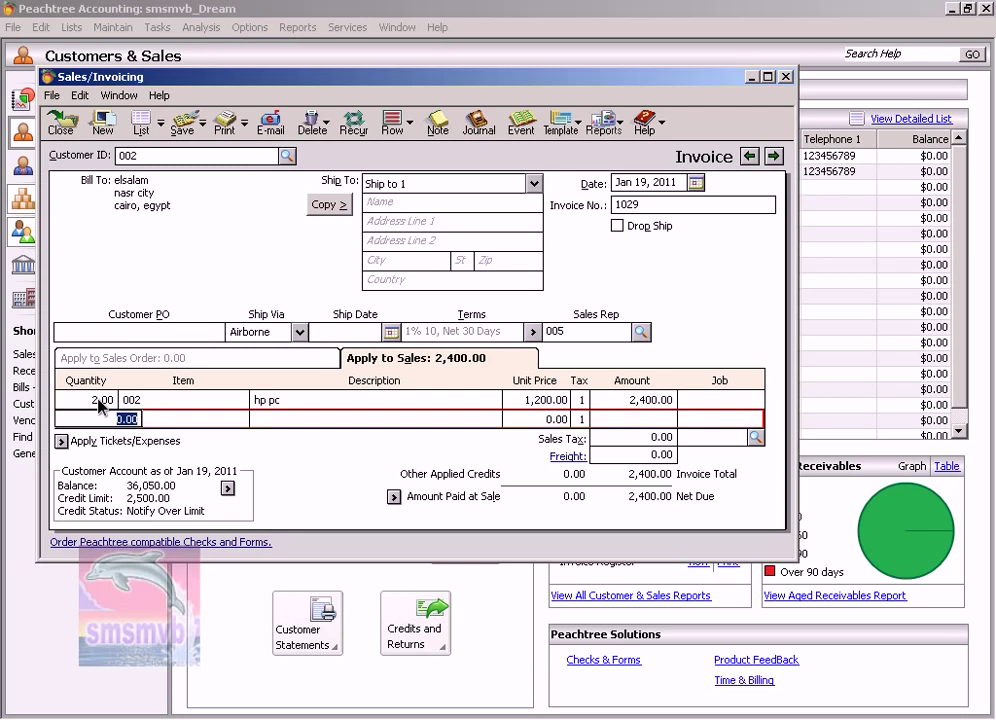
- Add a second line for 2 units of item 003 (17 inch Screen) at a unit price of 300 and save the invoice despite the credit limit
text(2)
key(Tab)
text(003)
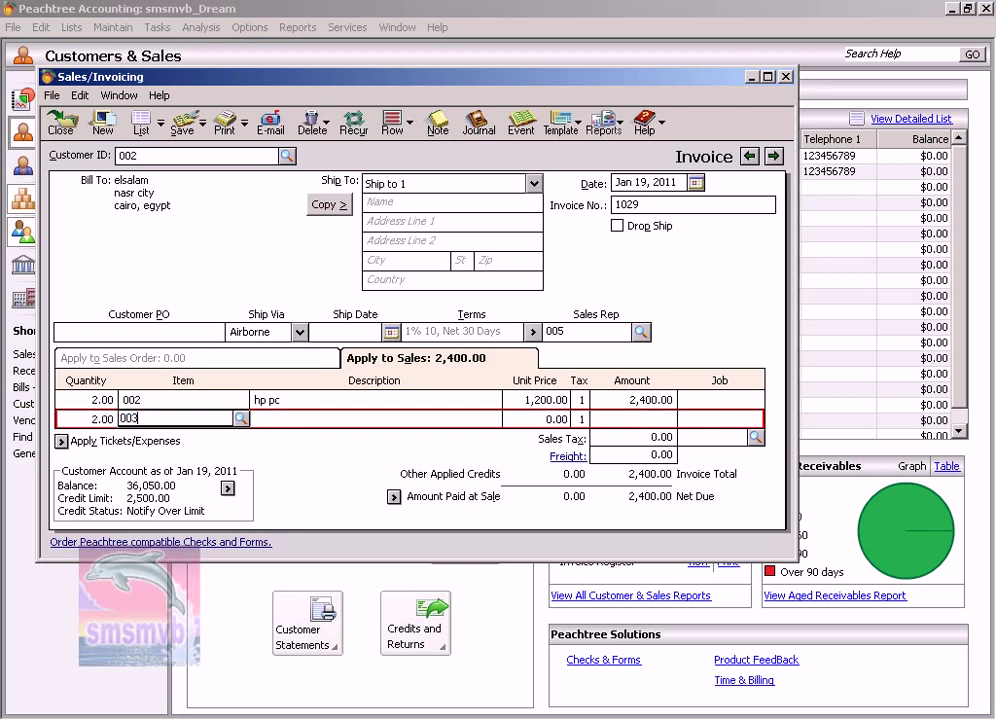
key(Tab)
key(Tab)
key(Tab)
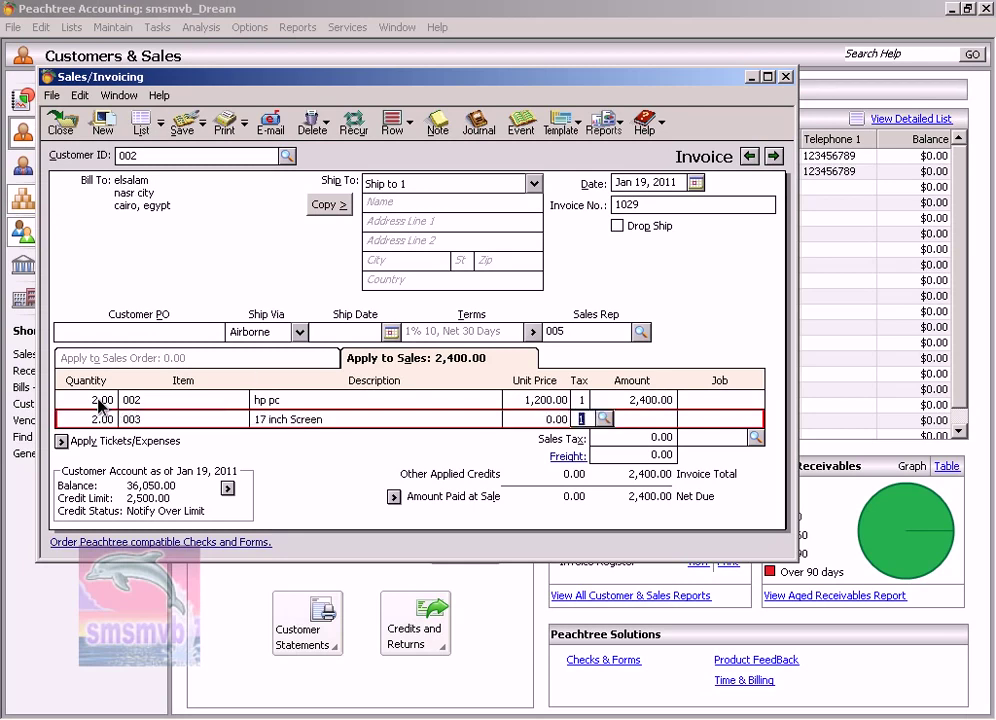
key(shift+Tab)
text(300)
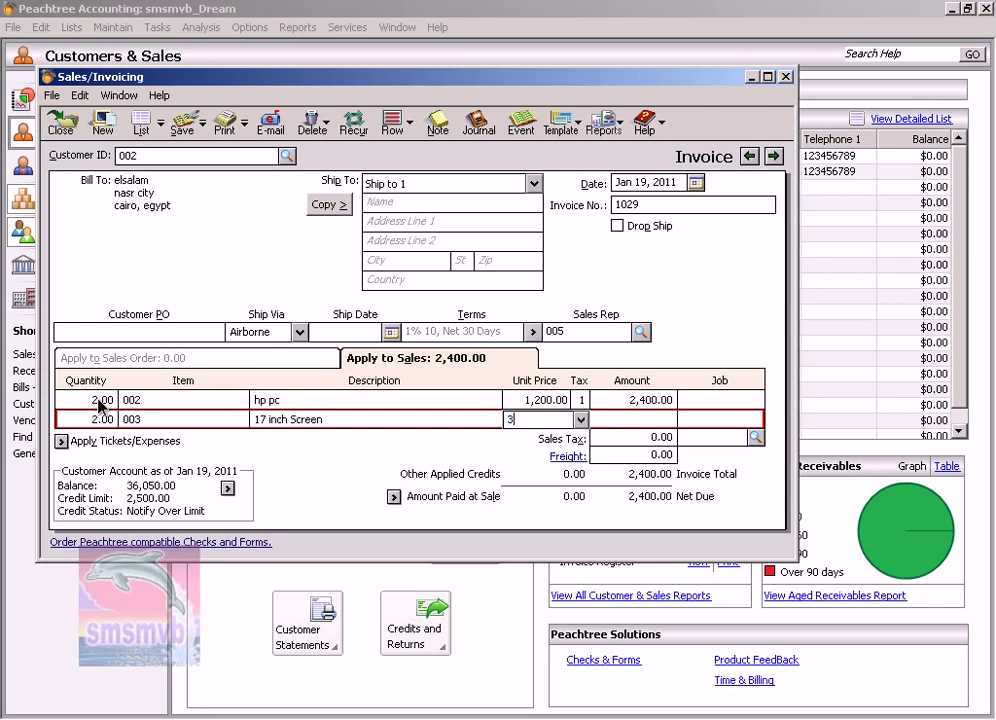
key(Tab)
key(Tab)
key(Tab)
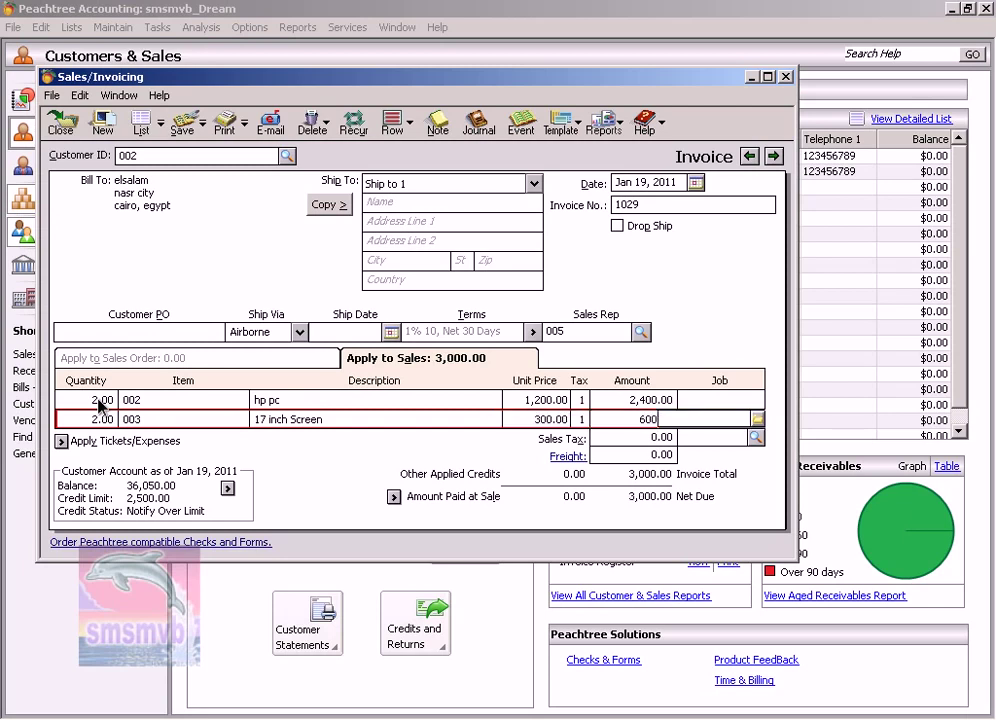
key(Tab)
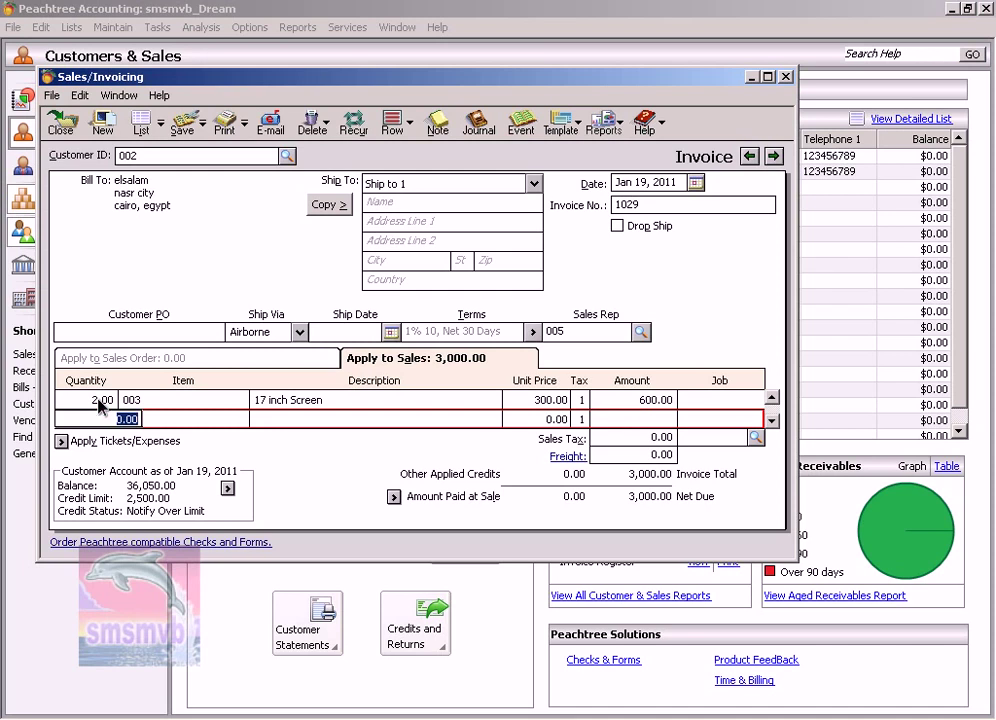
click(183, 128)
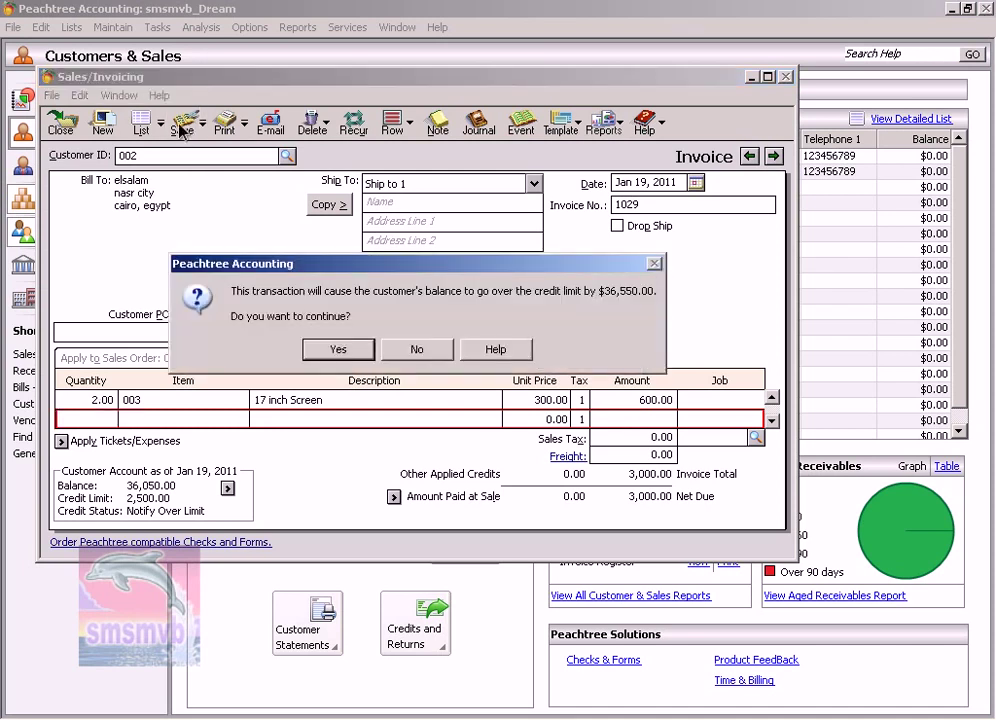
key(Return)
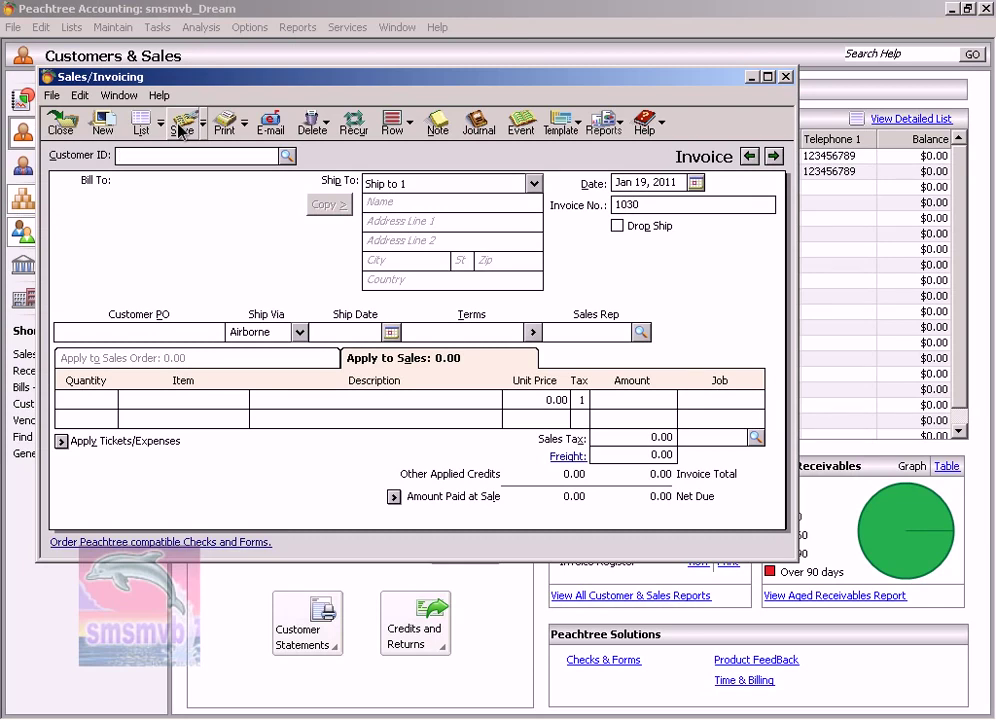
- Choose elabor as the customer of the new invoice and set the invoice date to Jan 22, 2011
click(287, 156)
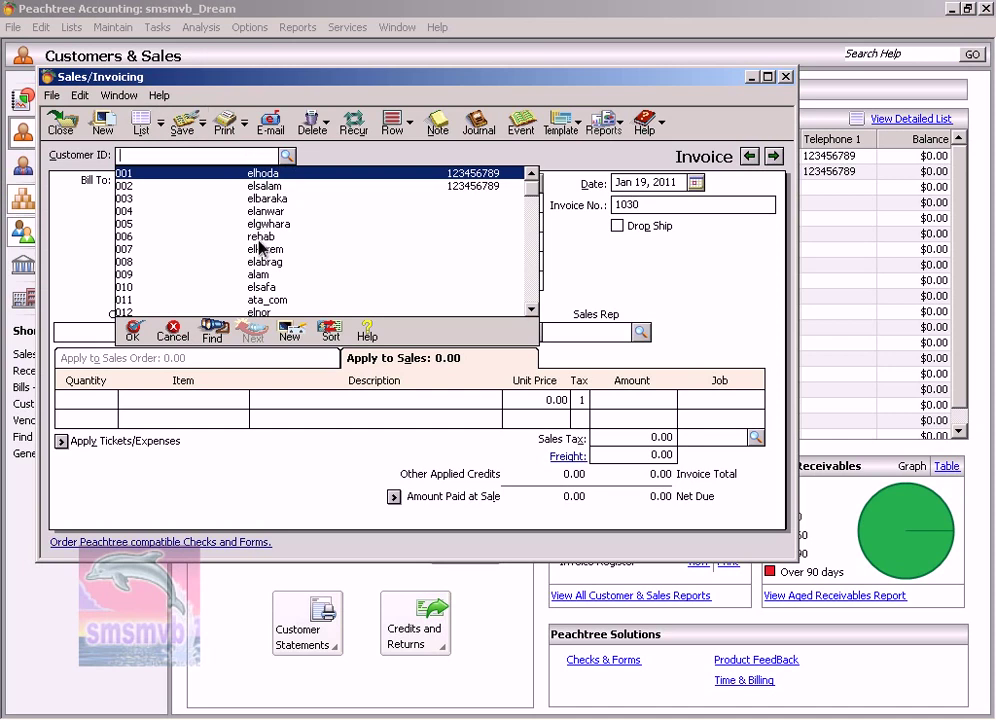
scroll(260, 252, down, 3)
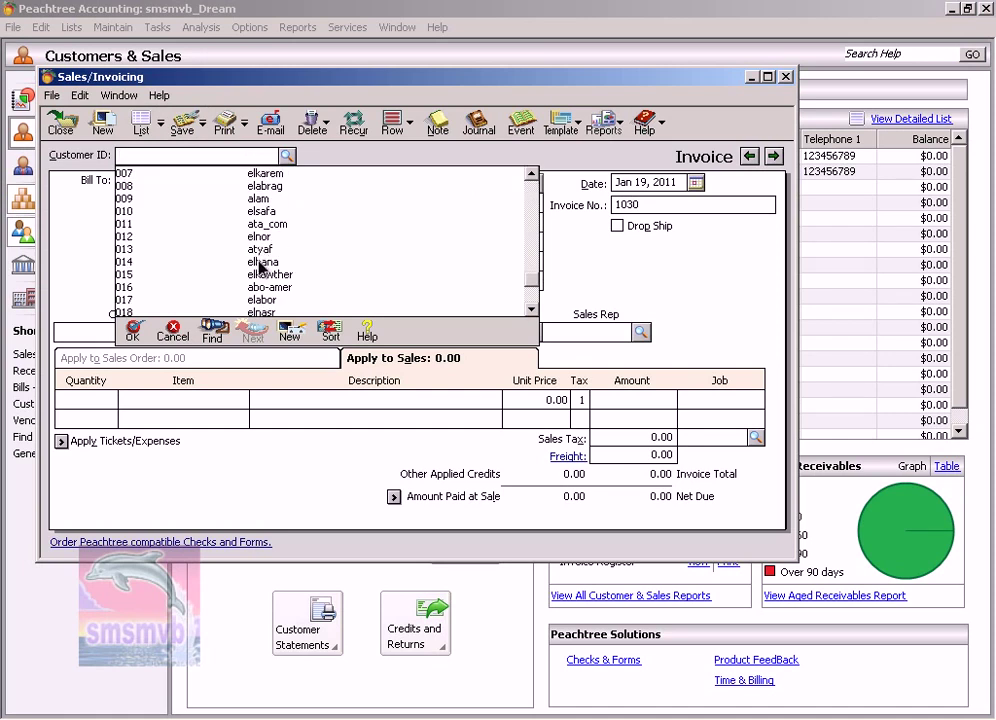
double_click(258, 288)
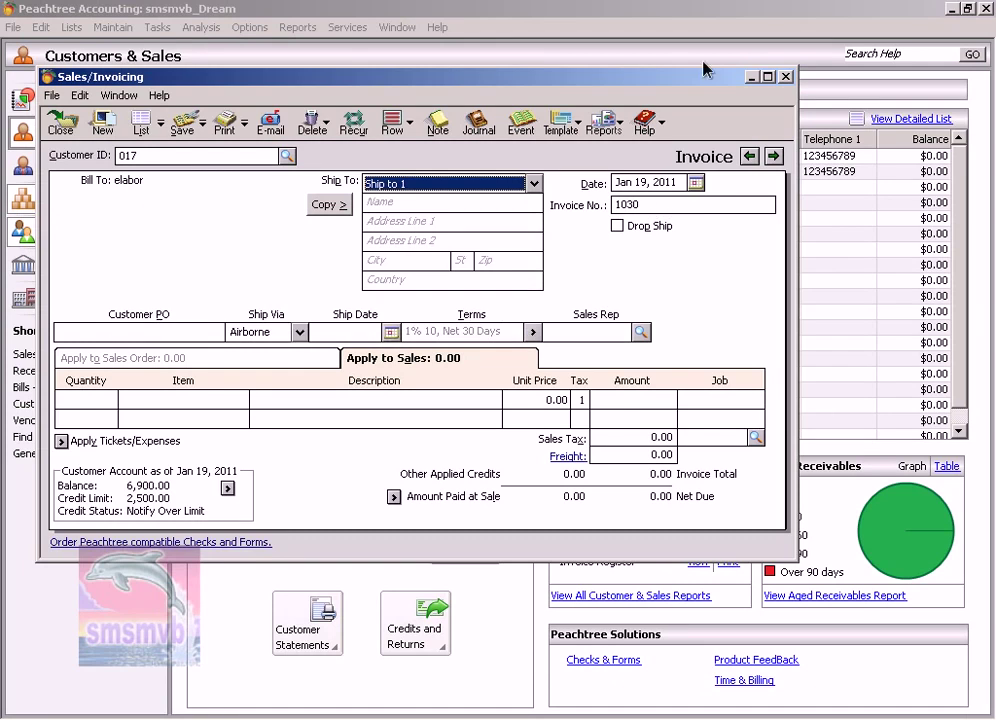
click(695, 182)
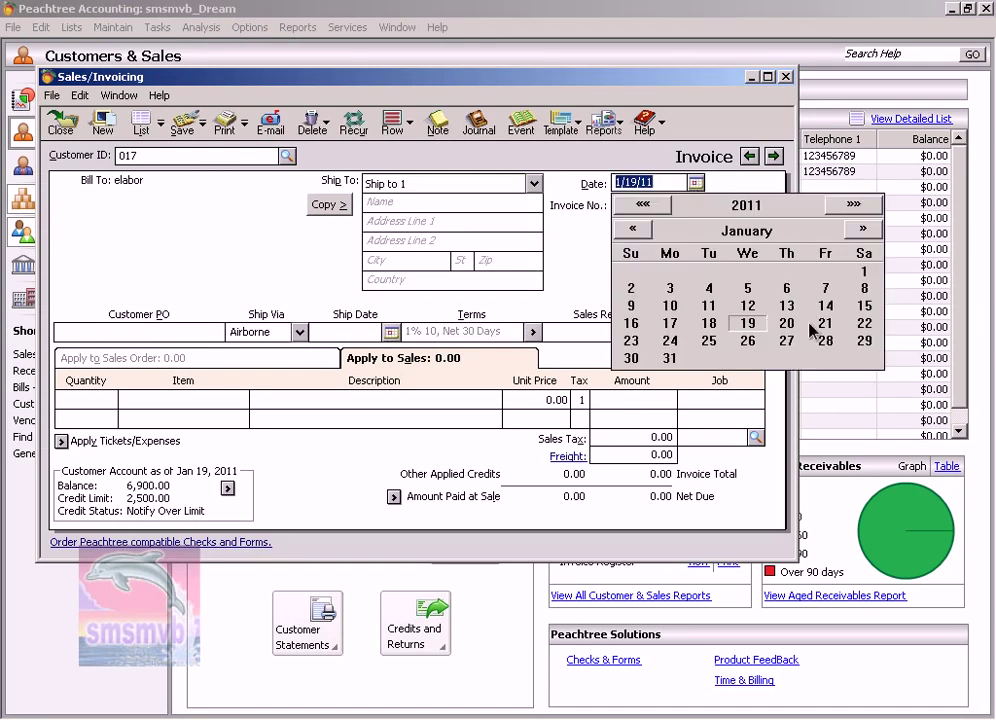
click(862, 323)
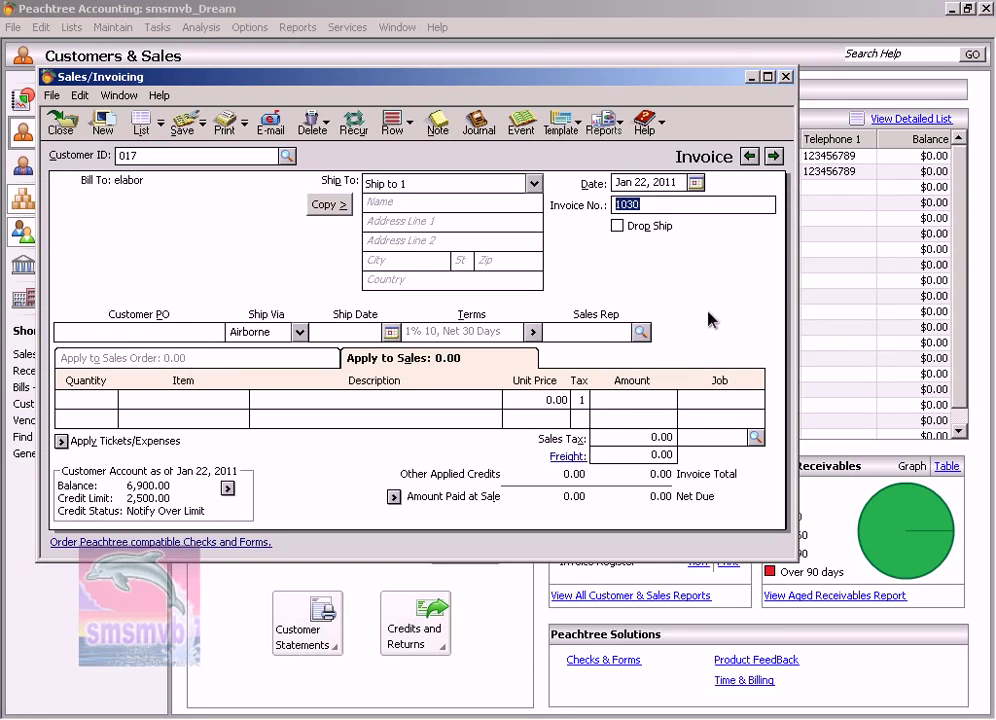
- Set the elabor invoice's number to 554 and assign sales representative 005
text(554)
key(Tab)
key(Tab)
key(Tab)
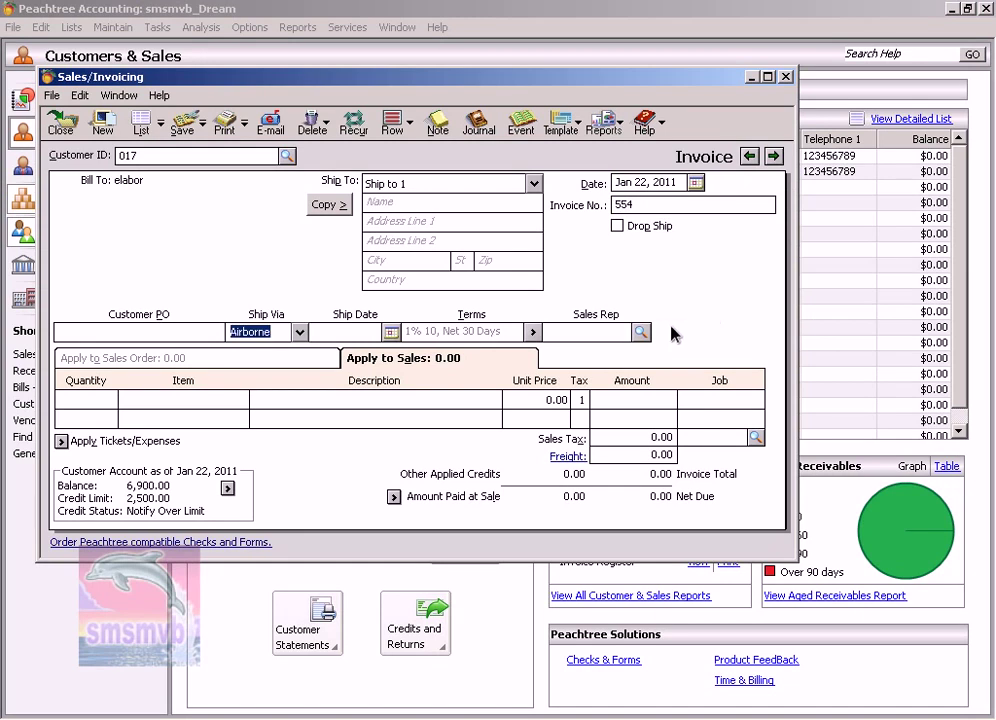
click(641, 331)
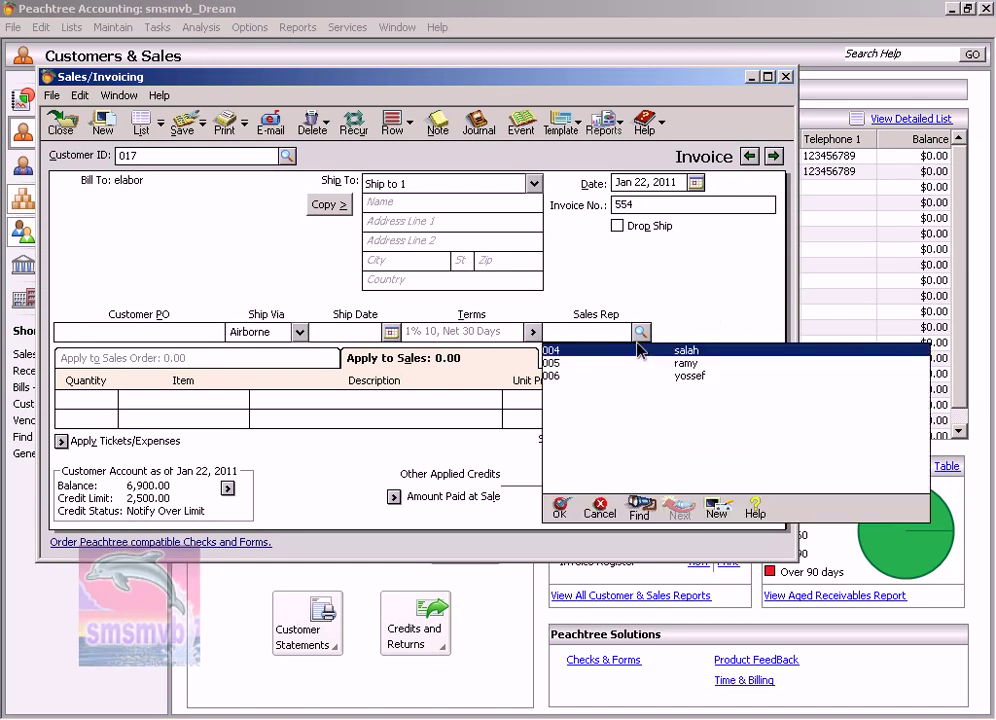
double_click(648, 365)
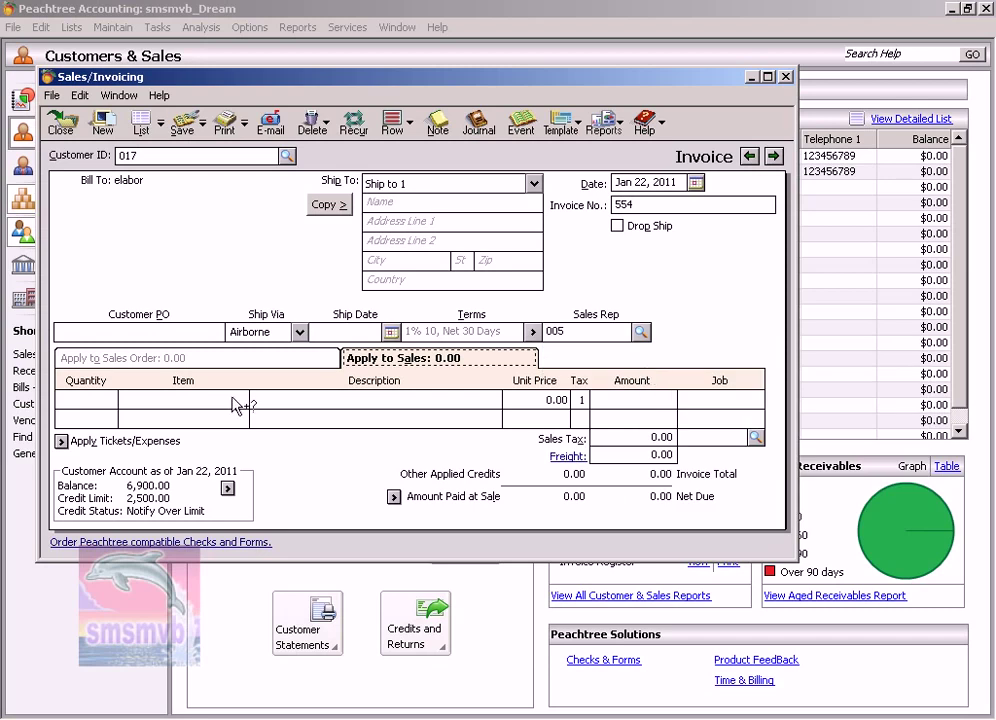
- Add a line for 3 units of item 001 (dell pc) at a unit price of 1,500 and save the elabor invoice despite the credit limit
click(111, 400)
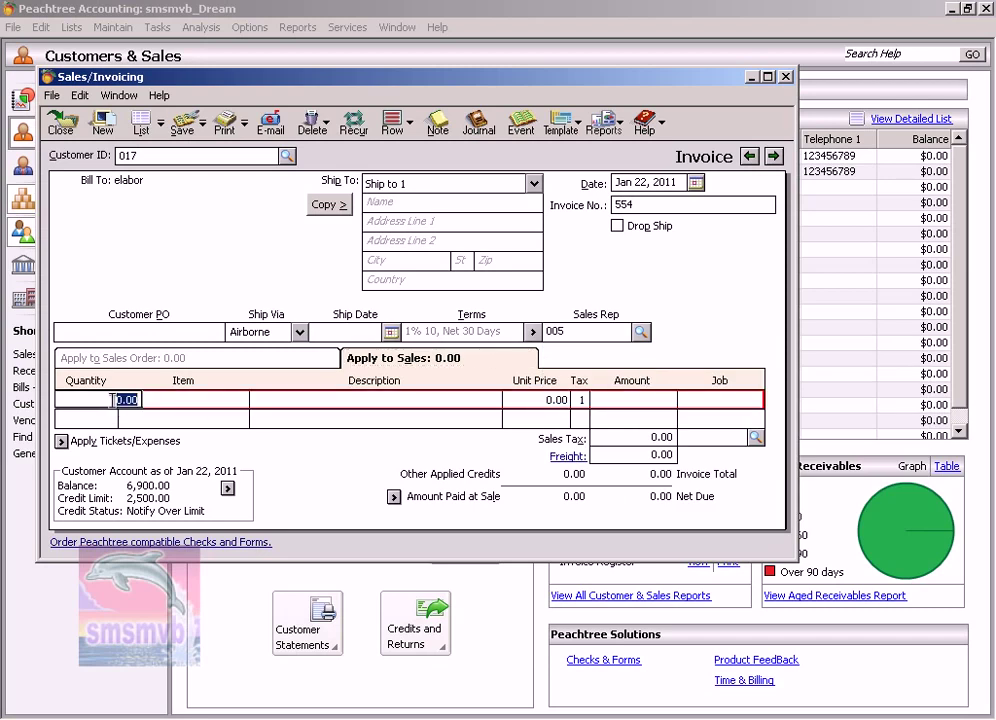
text(3)
key(Tab)
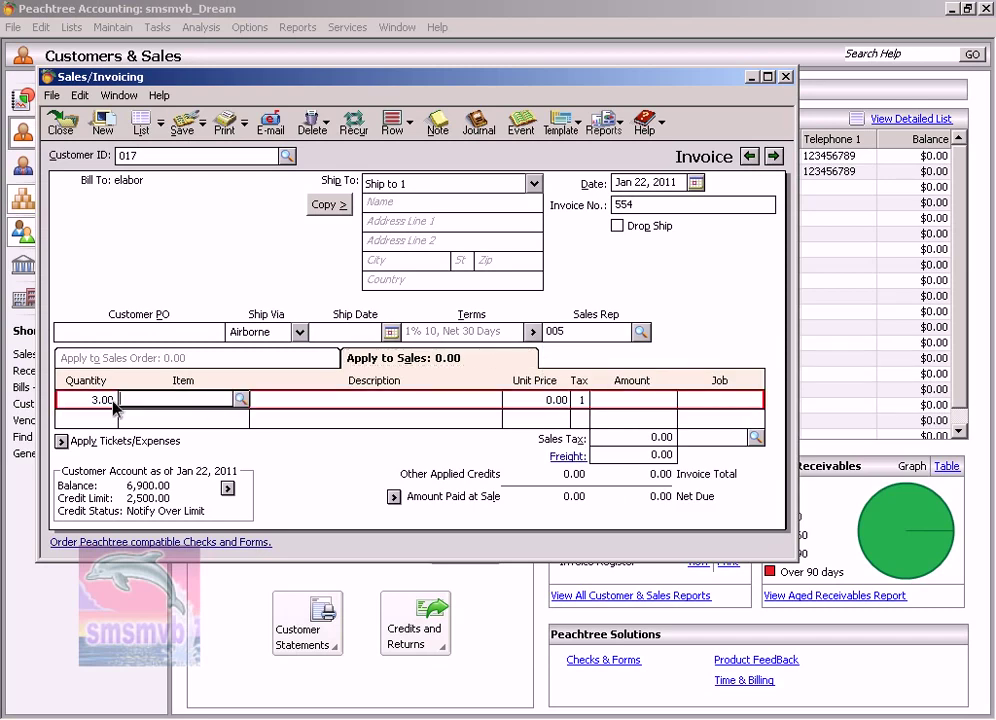
text(001)
key(Tab)
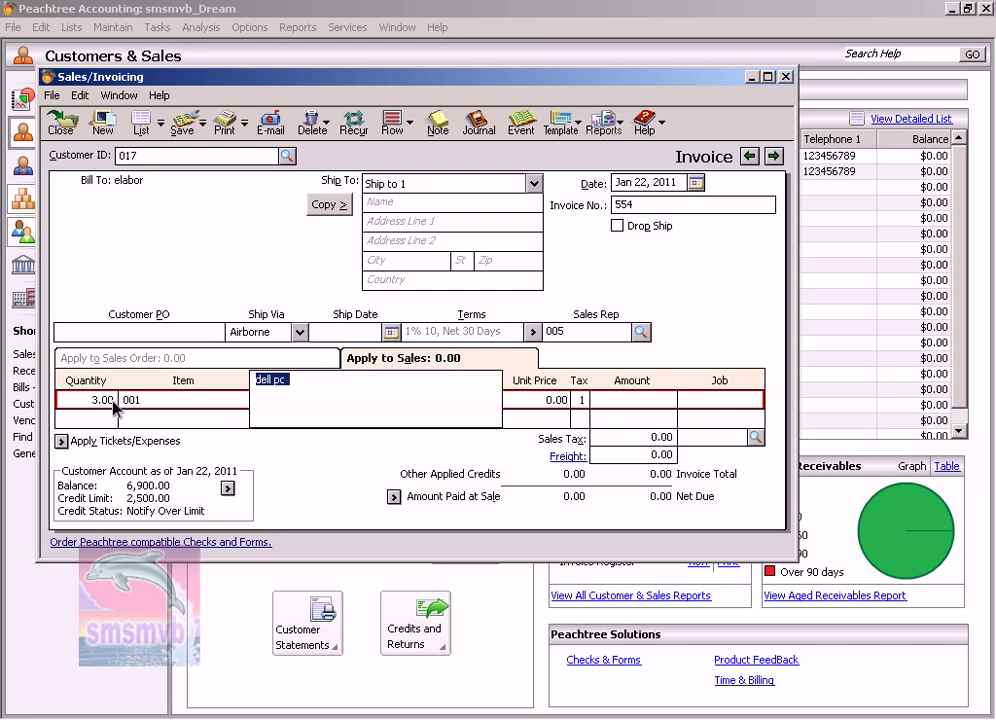
key(Tab)
text(1500)
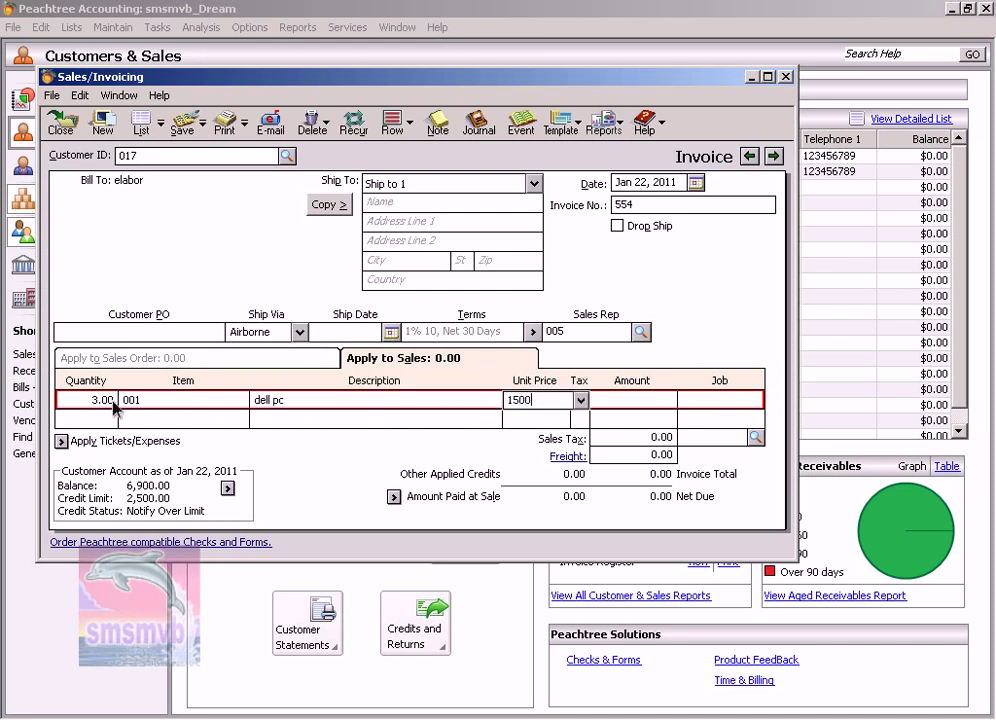
key(Tab)
key(Tab)
key(Tab)
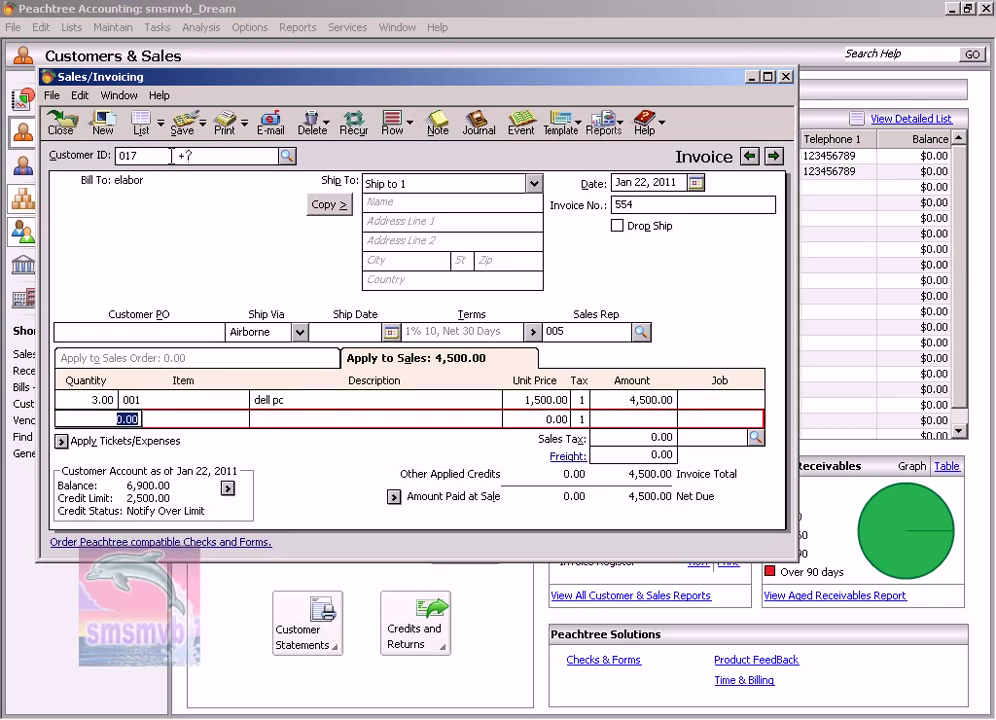
click(180, 125)
key(Return)
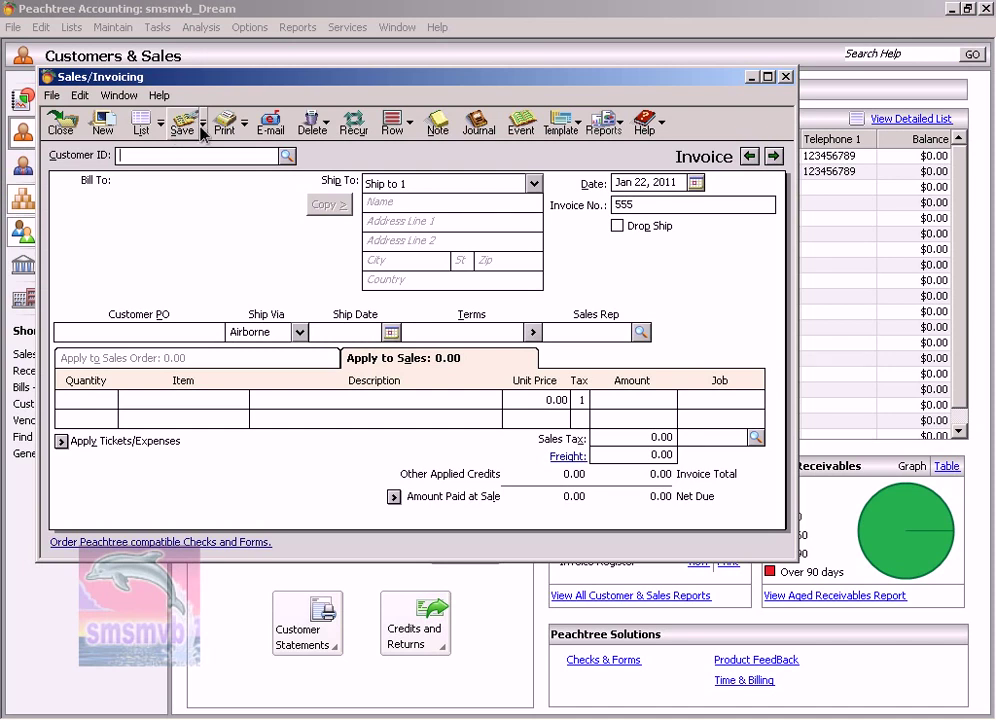
- Choose elgwhara as the customer of the new invoice and assign sales representative 006
click(287, 157)
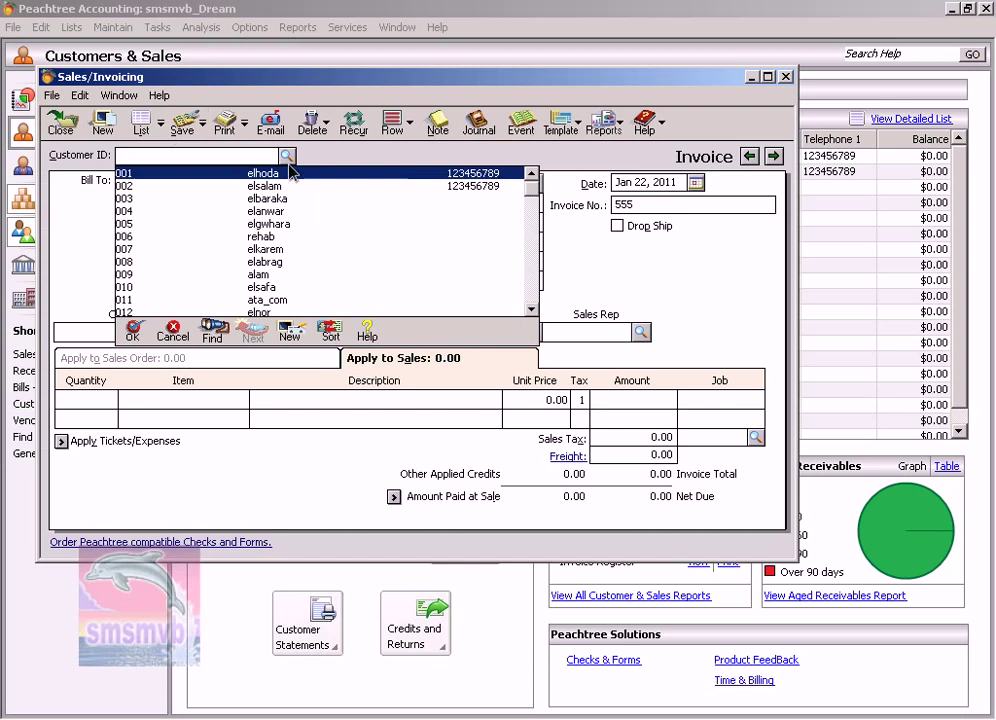
click(259, 226)
double_click(259, 228)
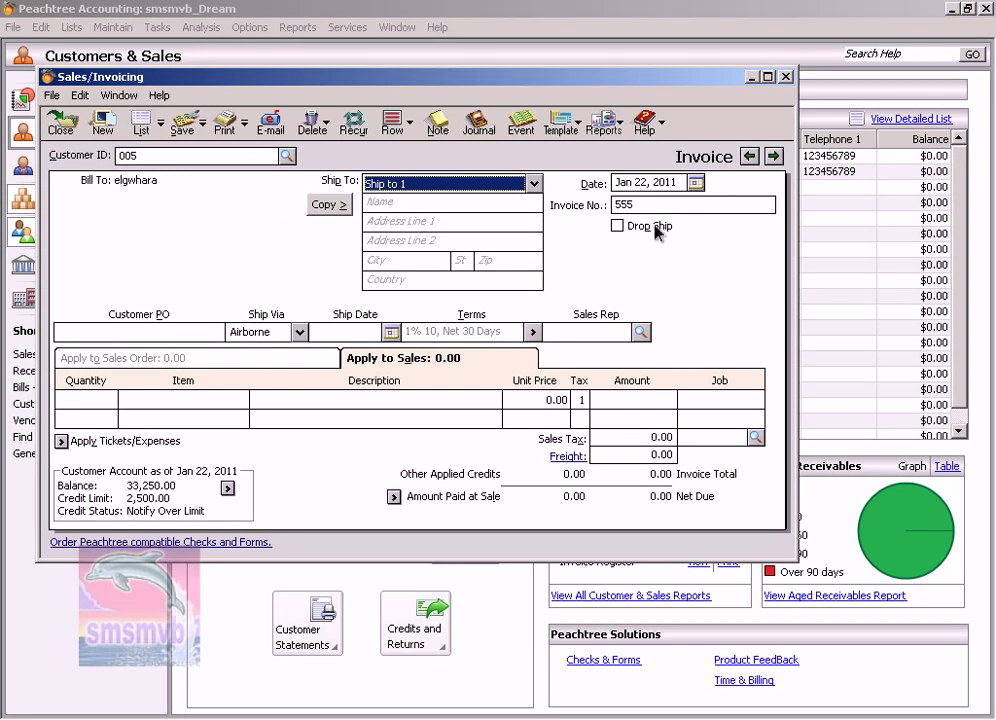
click(640, 331)
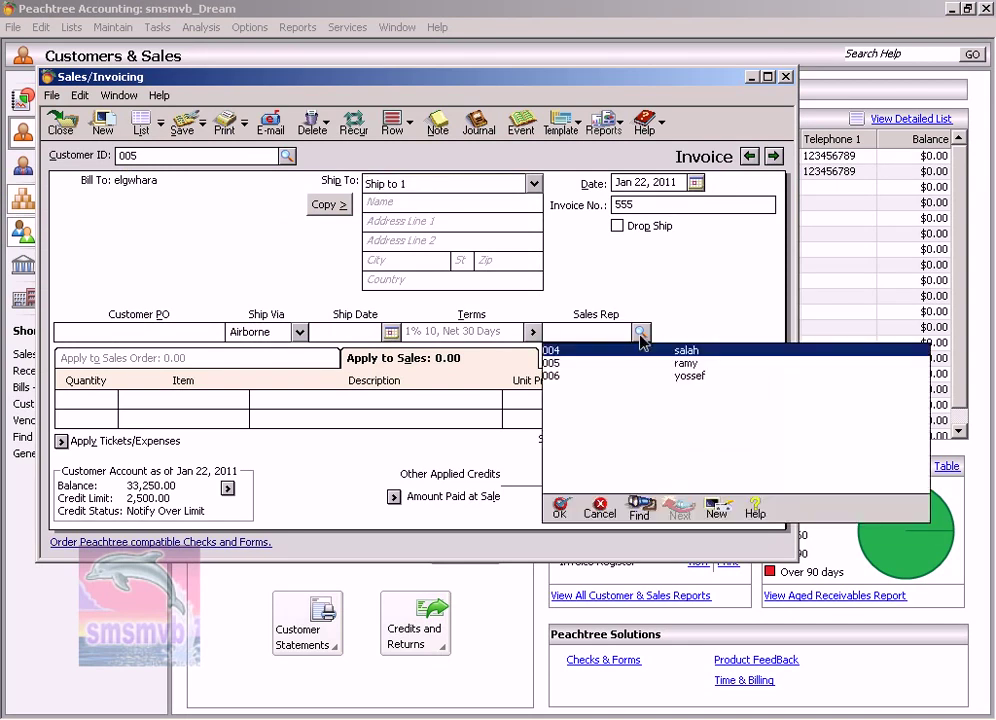
double_click(646, 379)
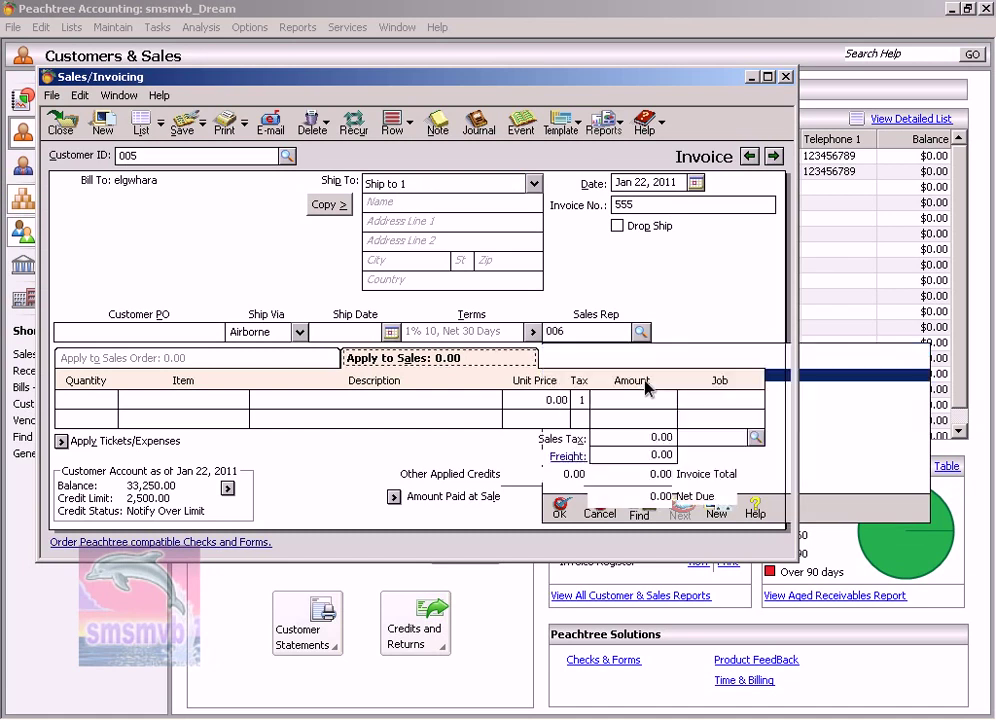
- Add a line for 3 units of item 001 (dell pc) at a unit price of 1,200 and save the elgwhara invoice despite the credit limit
click(99, 400)
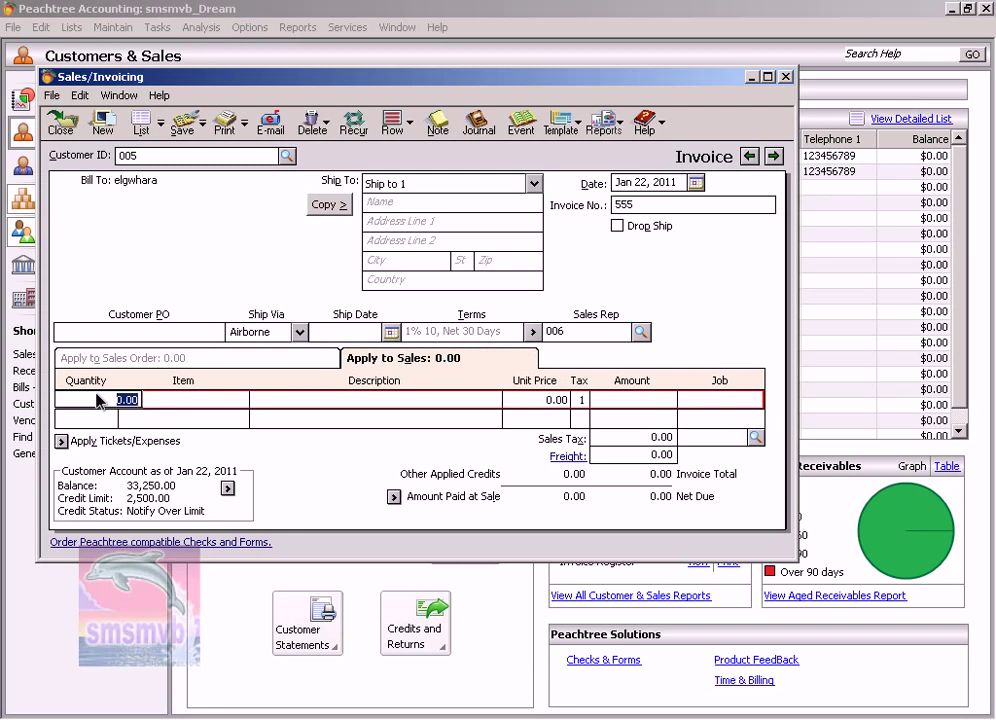
text(3)
key(Tab)
text(00)
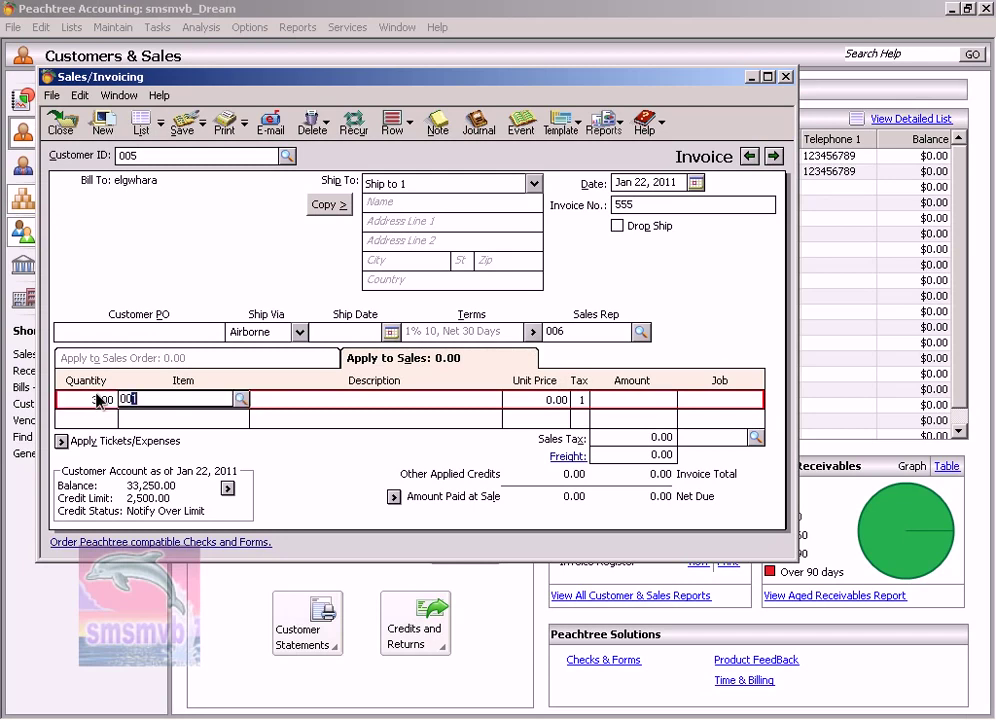
key(Tab)
key(Tab)
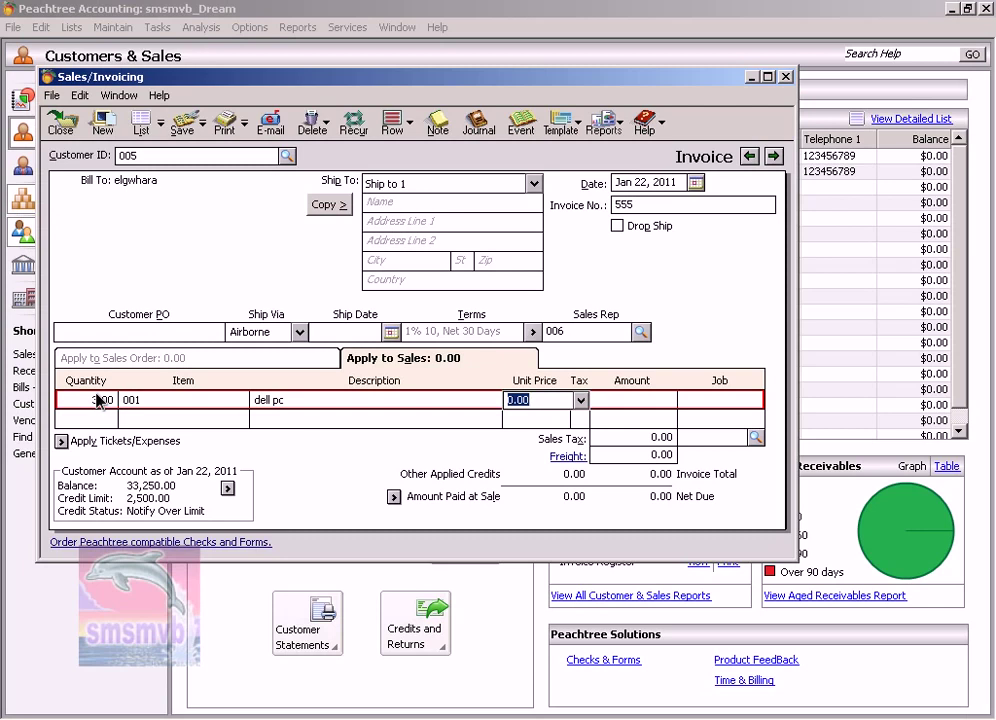
text(1200)
key(Tab)
key(Tab)
key(Tab)
key(Tab)
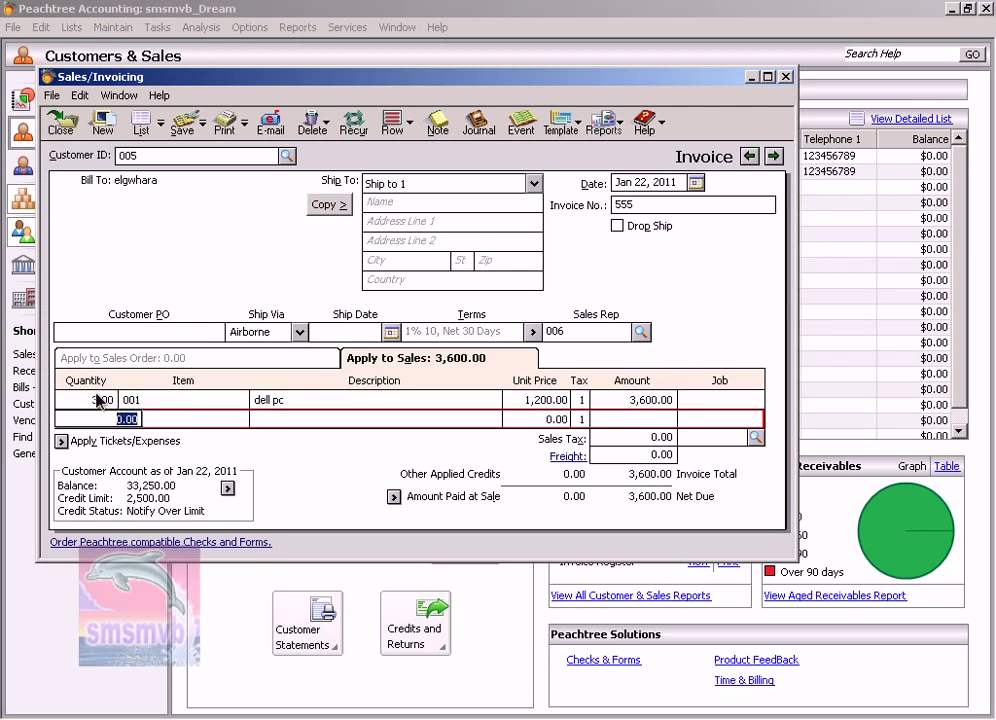
key(Tab)
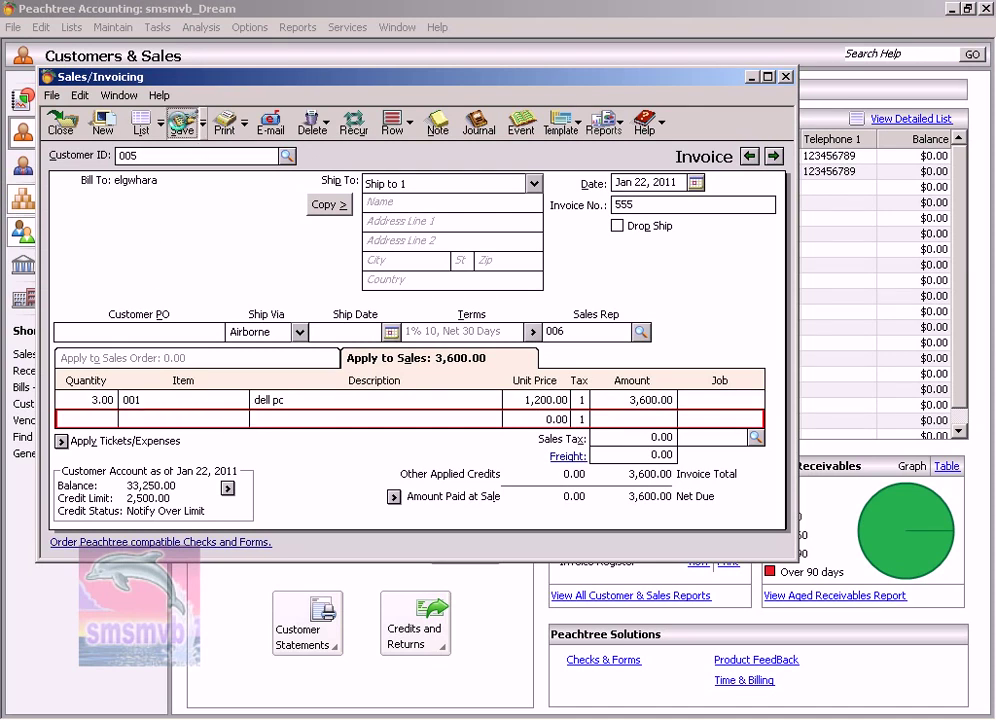
click(182, 120)
key(Return)
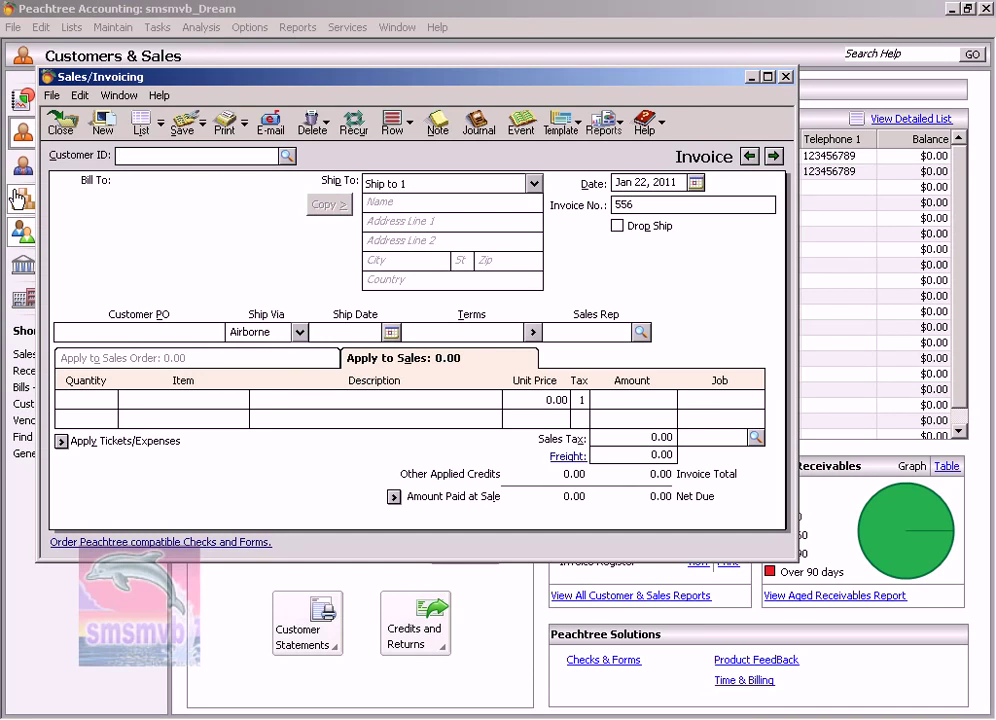
- Choose elabrag as the customer of the new invoice and set its date to Jan 23, 2011
click(287, 156)
scroll(296, 258, down, 3)
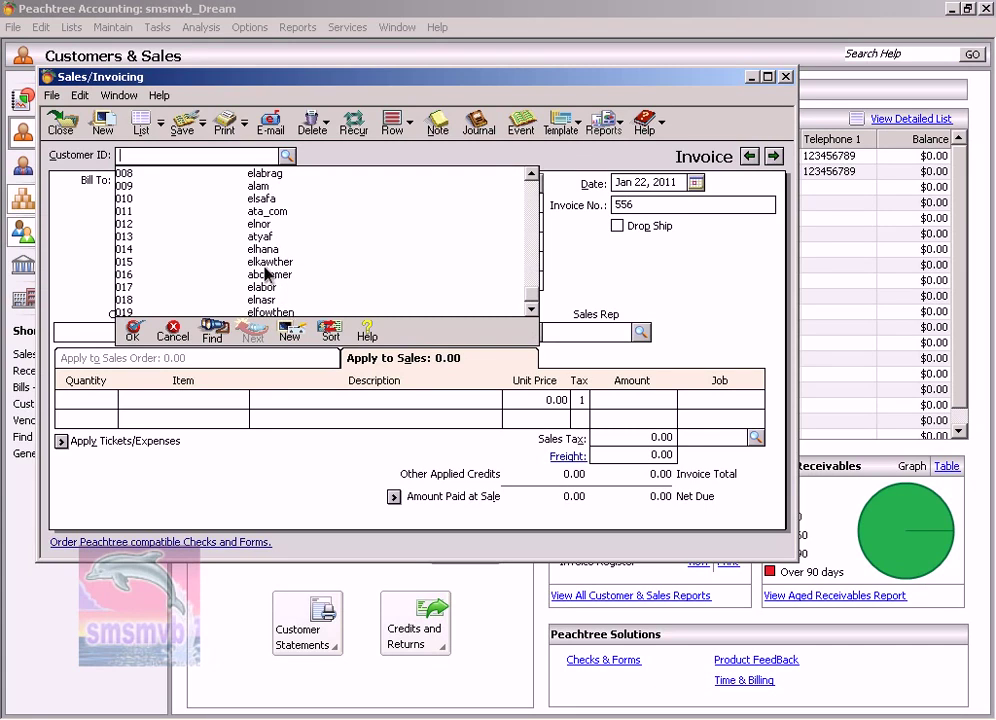
scroll(274, 285, up, 1)
scroll(268, 272, up, 2)
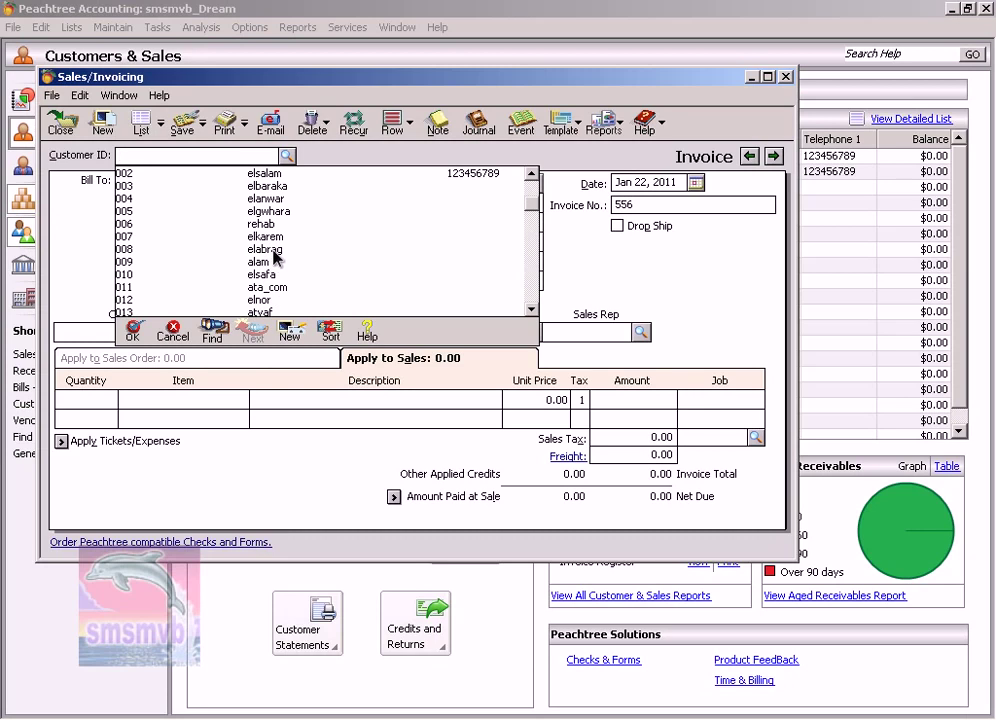
click(270, 249)
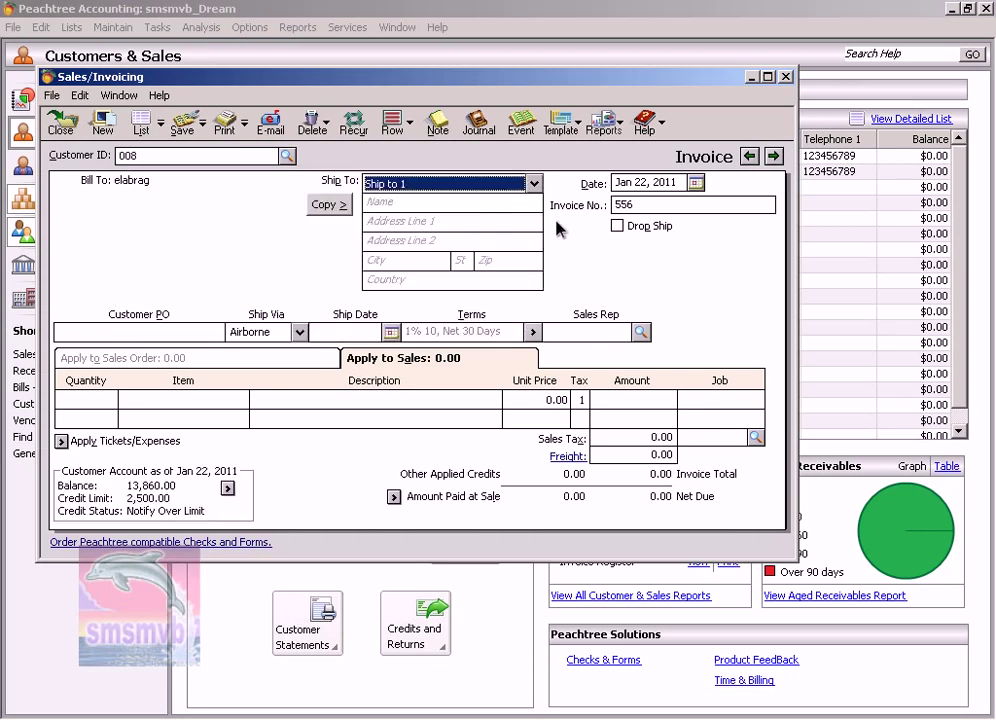
click(696, 183)
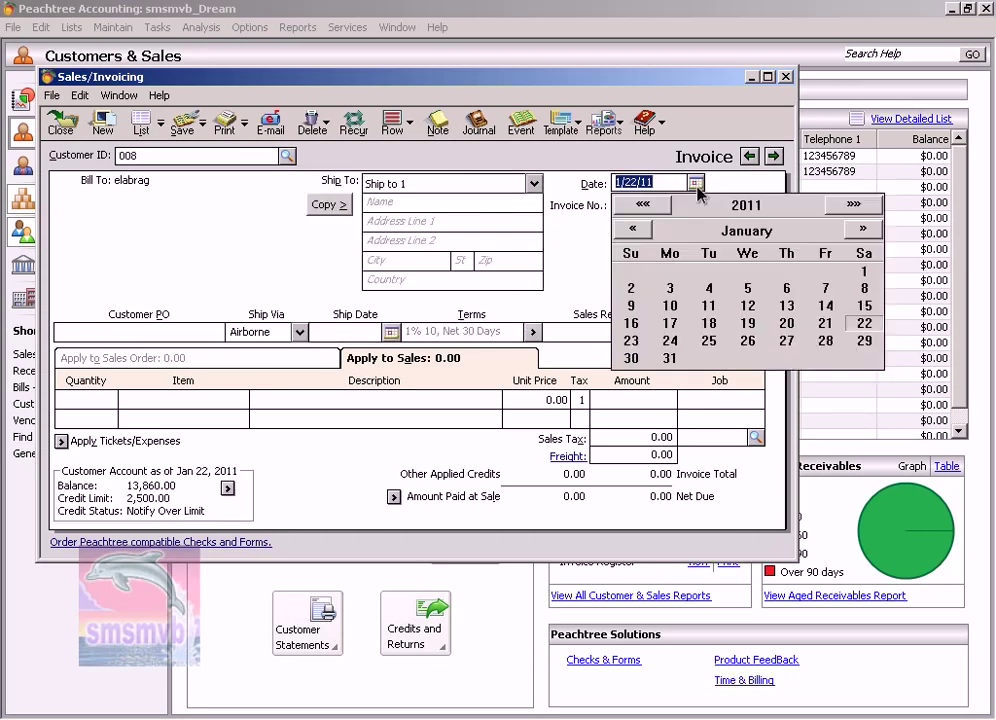
click(631, 341)
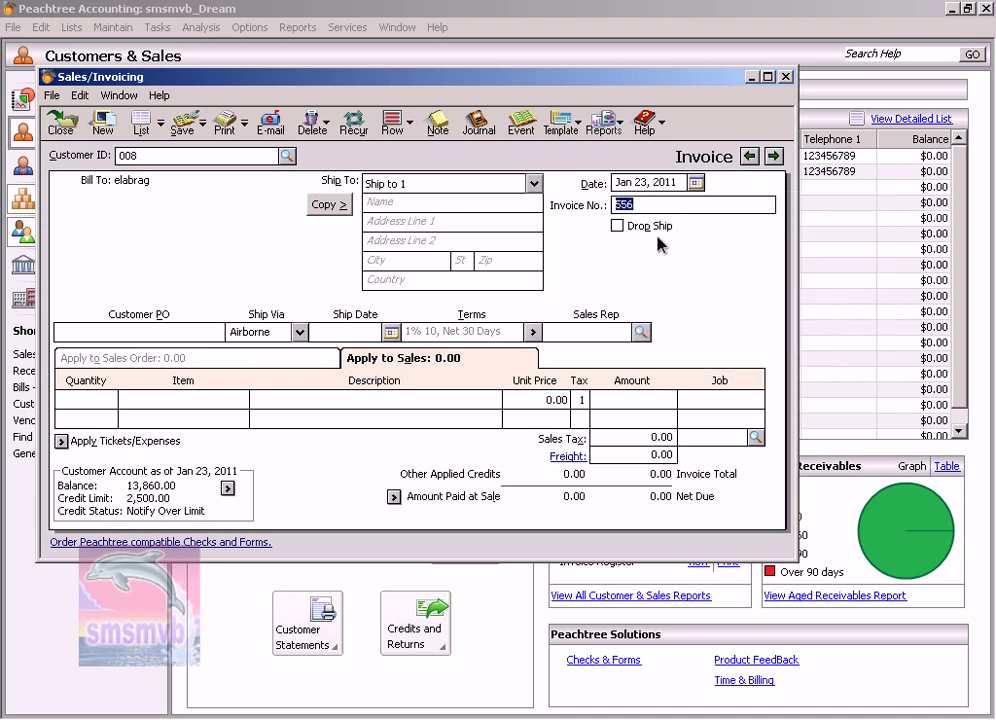
- Assign sales representative 004 to the elabrag invoice
key(Tab)
key(Tab)
key(Tab)
key(Tab)
key(Tab)
key(Tab)
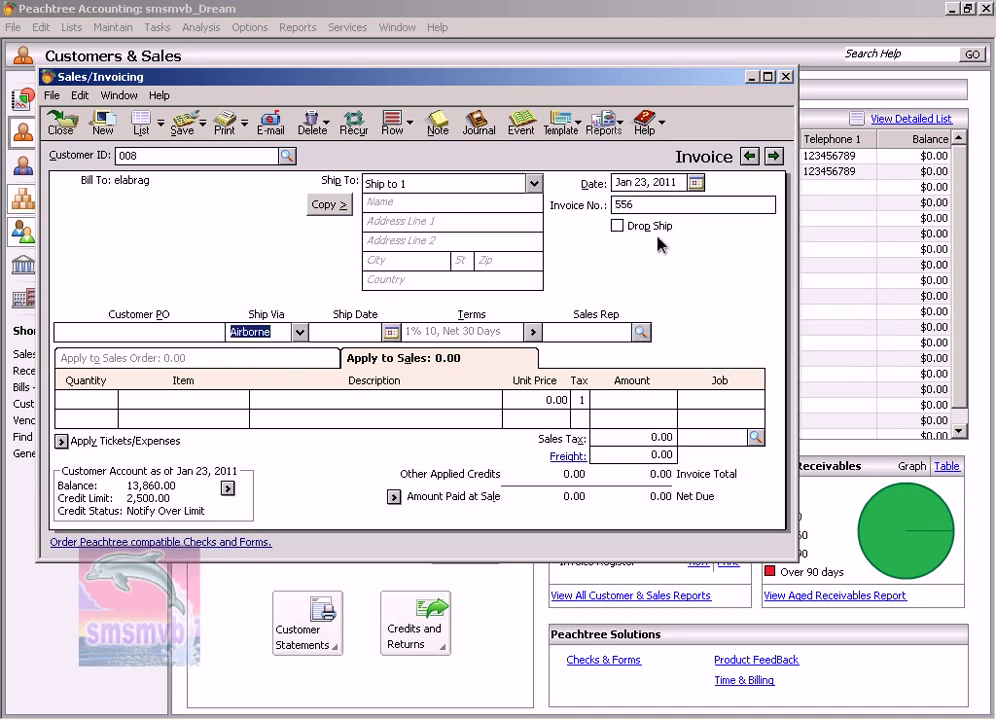
click(642, 332)
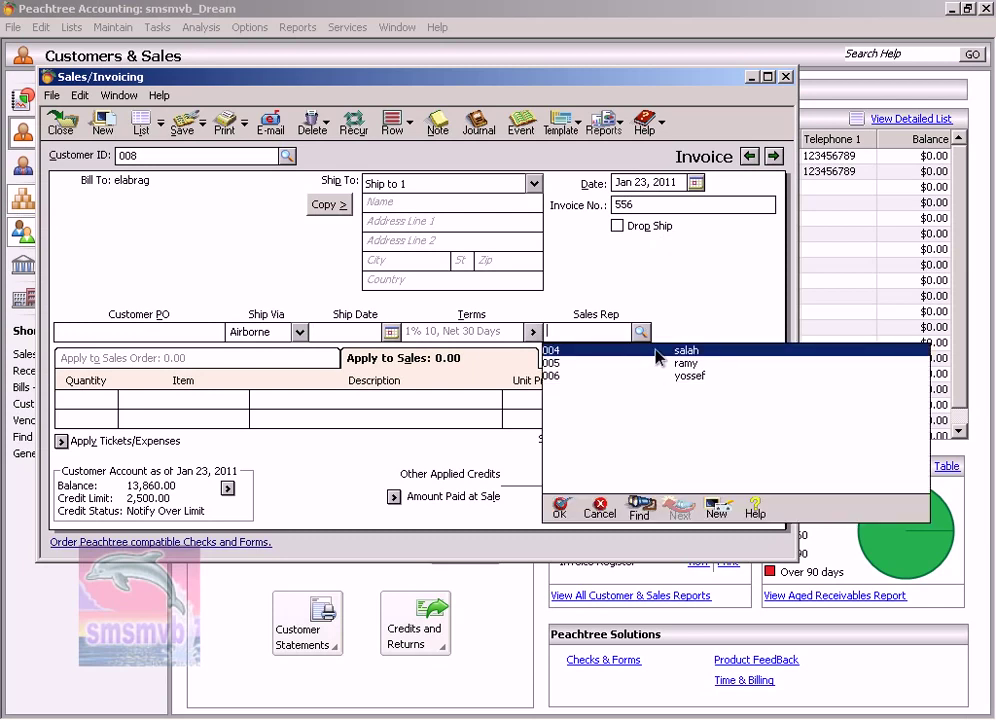
double_click(633, 352)
- Add a line for 2 units of item 001 (dell pc) at a unit price of 1,500 and save the elabrag invoice despite the credit limit
key(Tab)
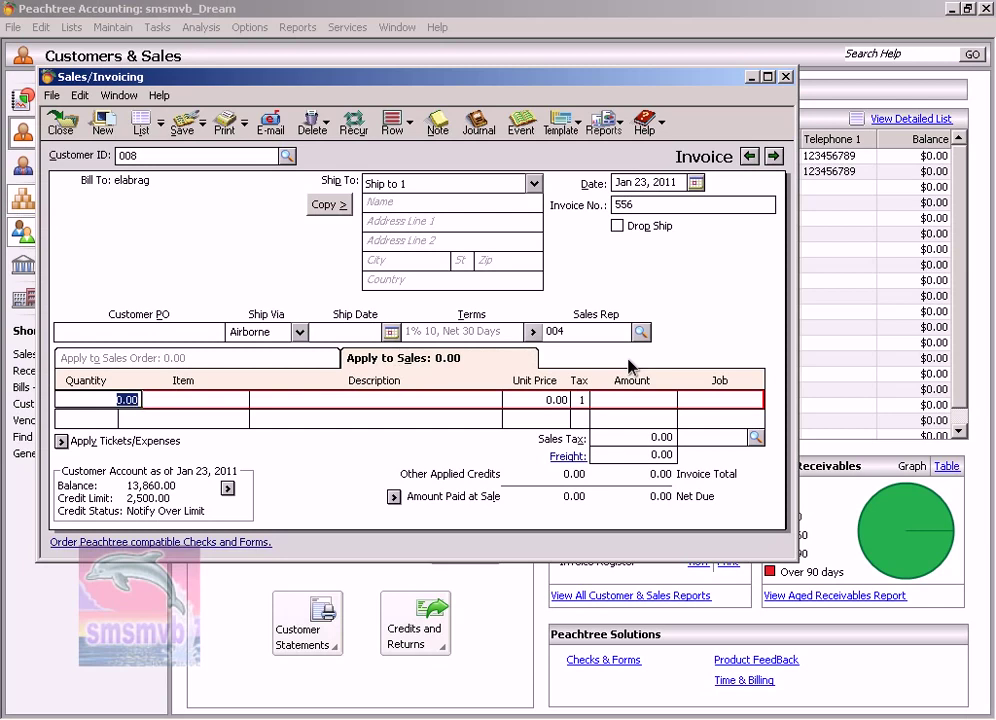
text(2)
key(Tab)
text(001)
key(Tab)
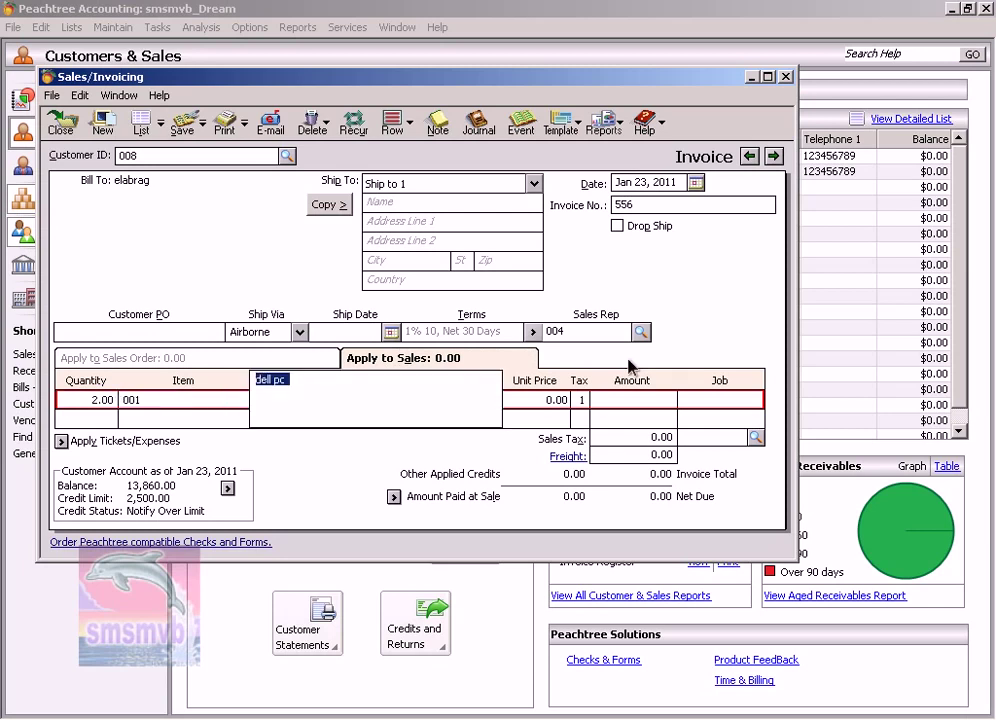
key(Tab)
text(1500)
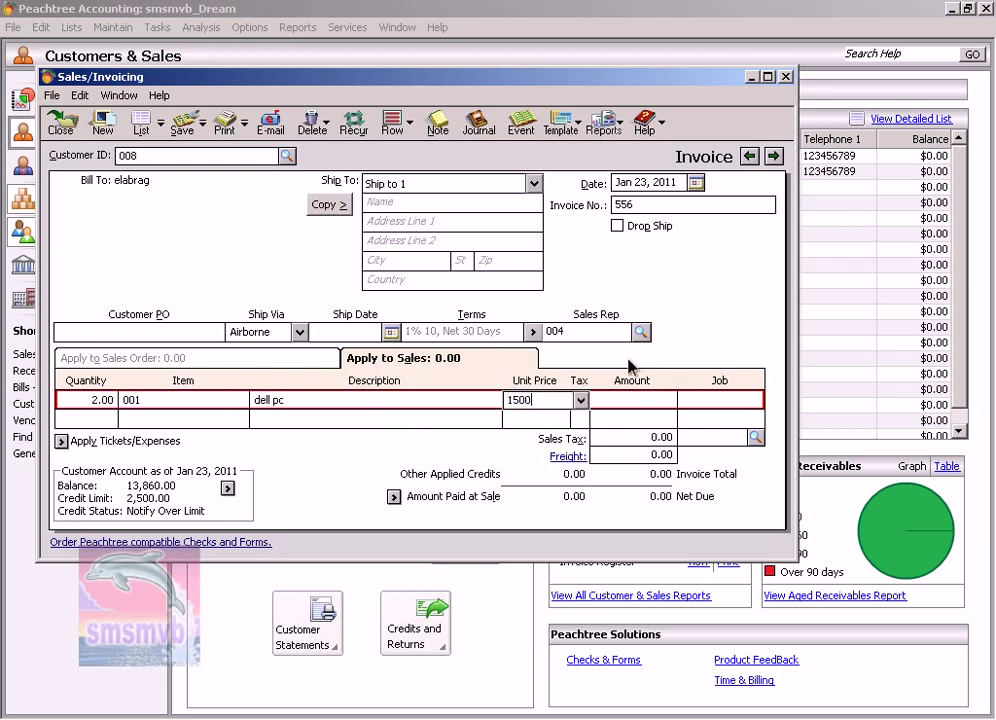
key(Tab)
key(Tab)
key(Tab)
key(Tab)
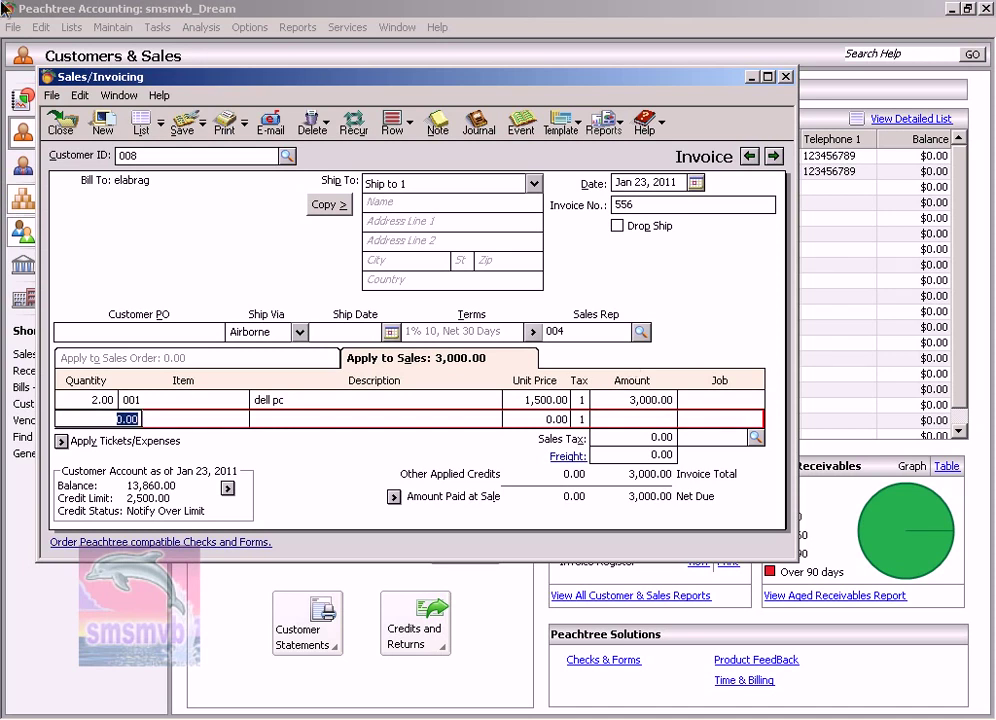
click(183, 122)
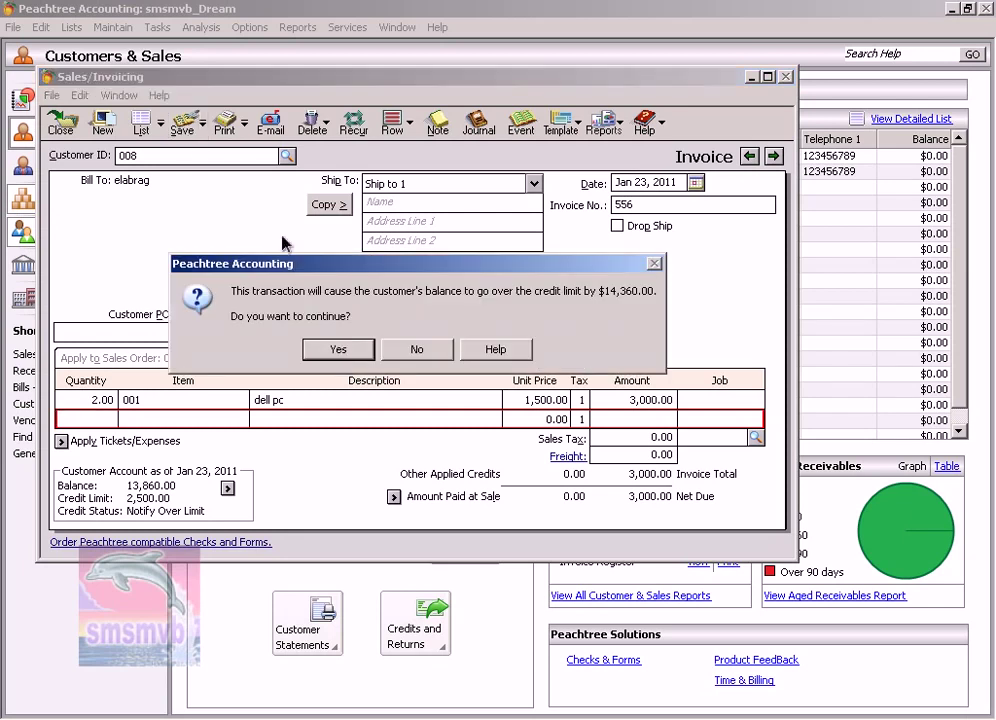
click(338, 349)
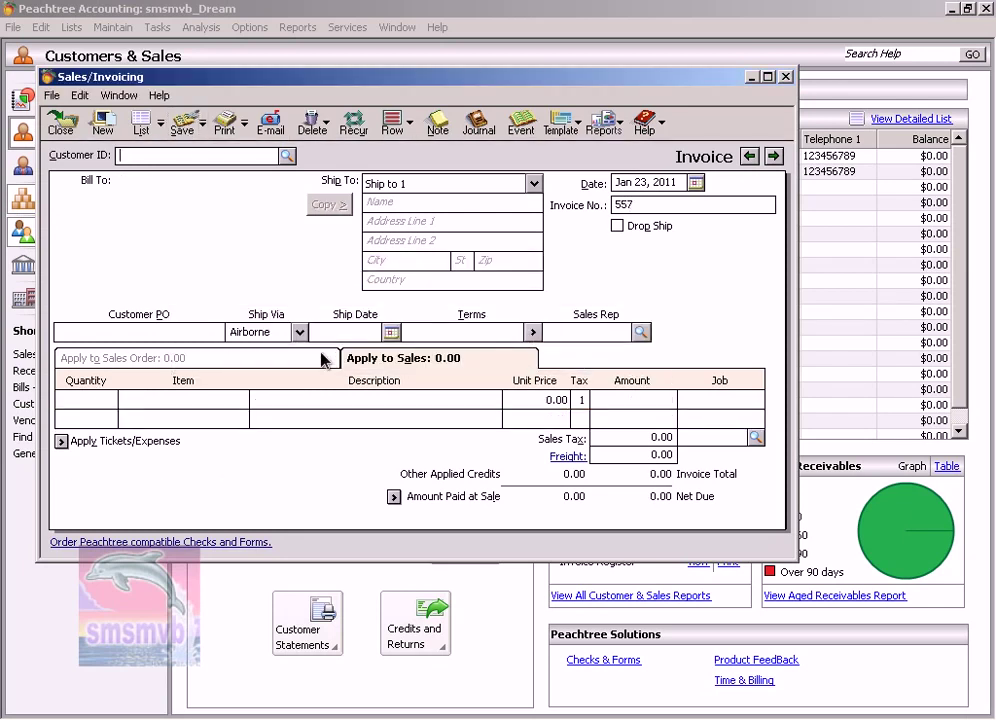
- Choose elkawther as the customer of the new invoice and set its date to Jan 25, 2011
click(287, 157)
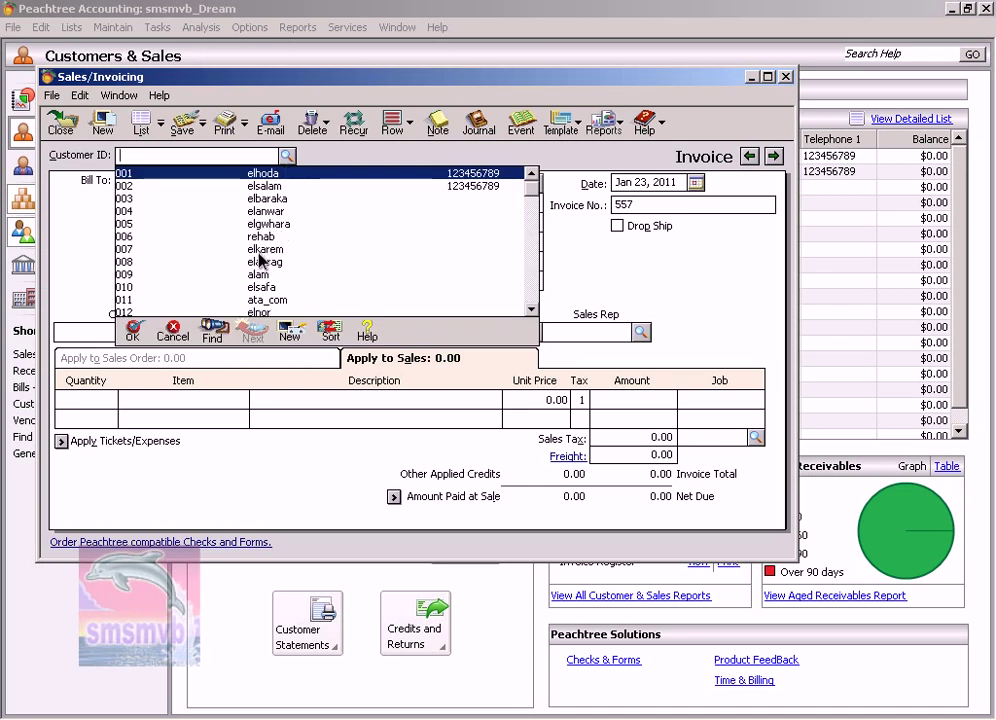
scroll(262, 262, down, 7)
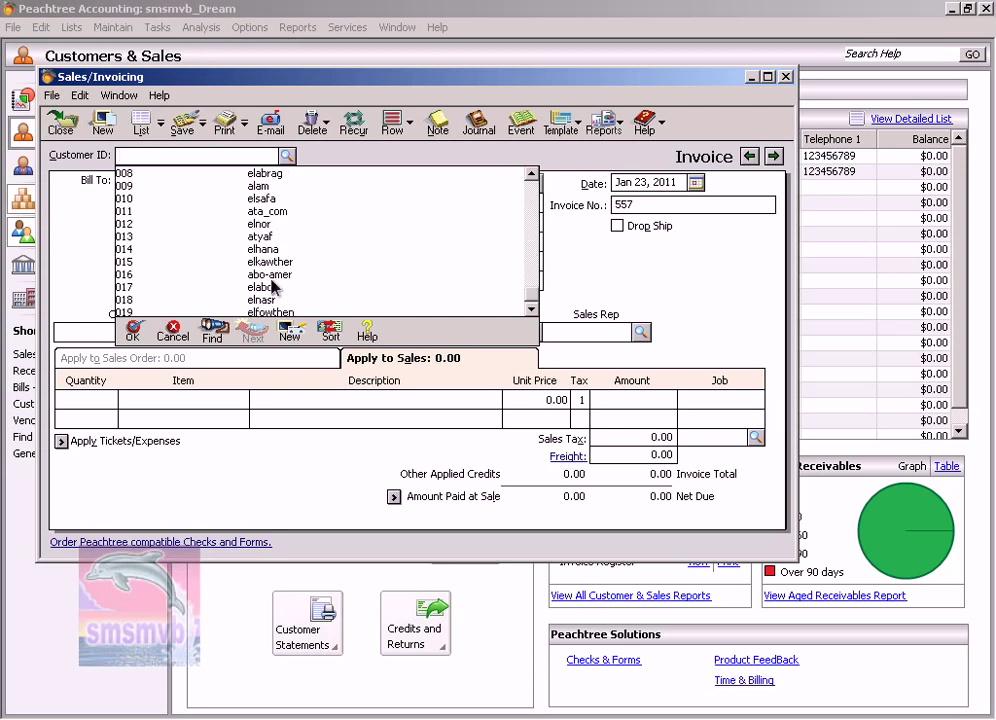
double_click(274, 263)
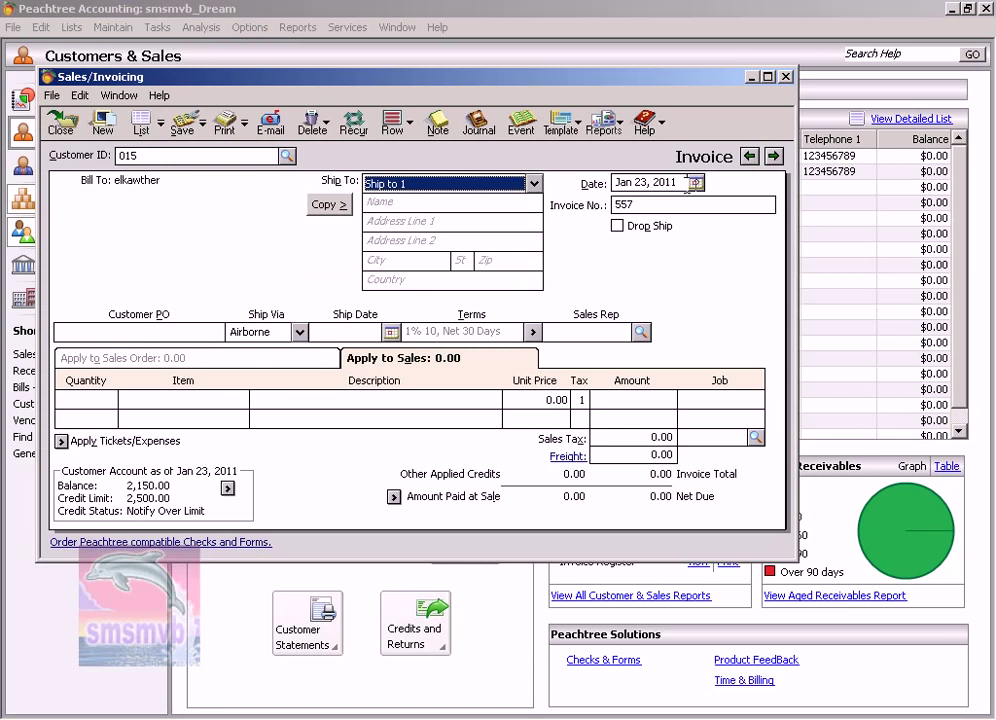
click(694, 183)
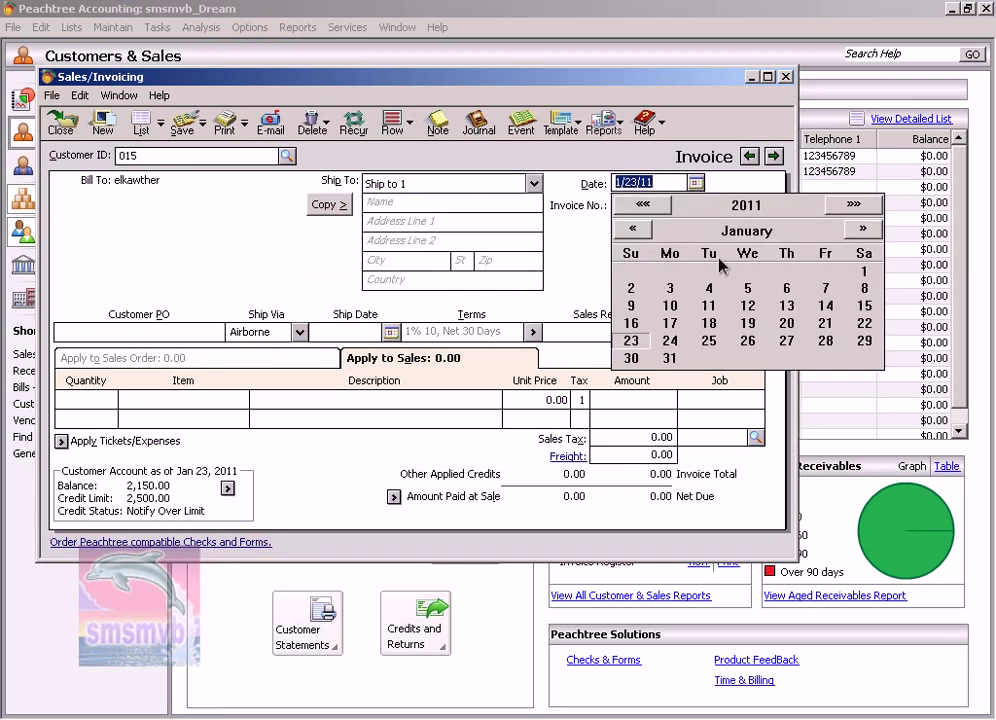
click(709, 340)
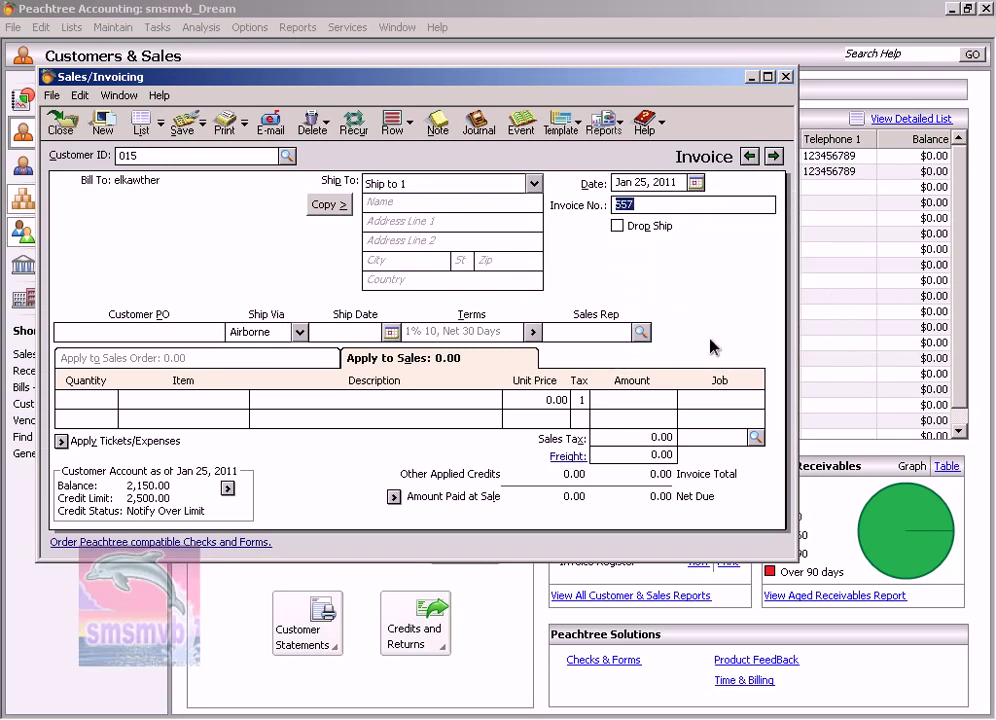
- Assign sales representative 006 to the elkawther invoice
key(Tab)
key(Tab)
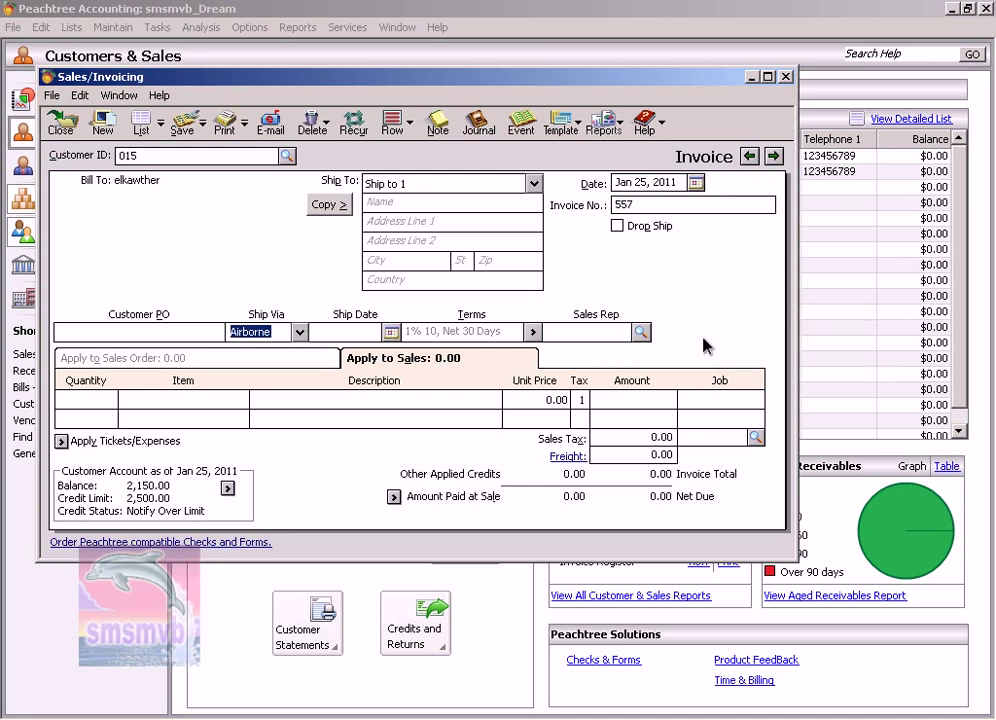
click(640, 331)
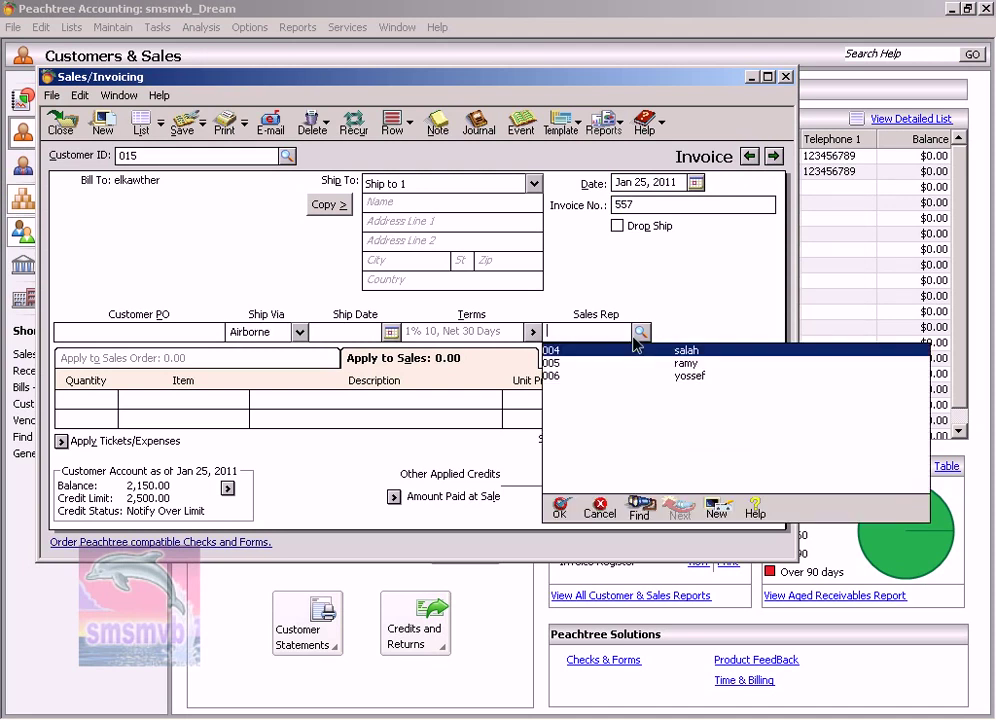
double_click(640, 377)
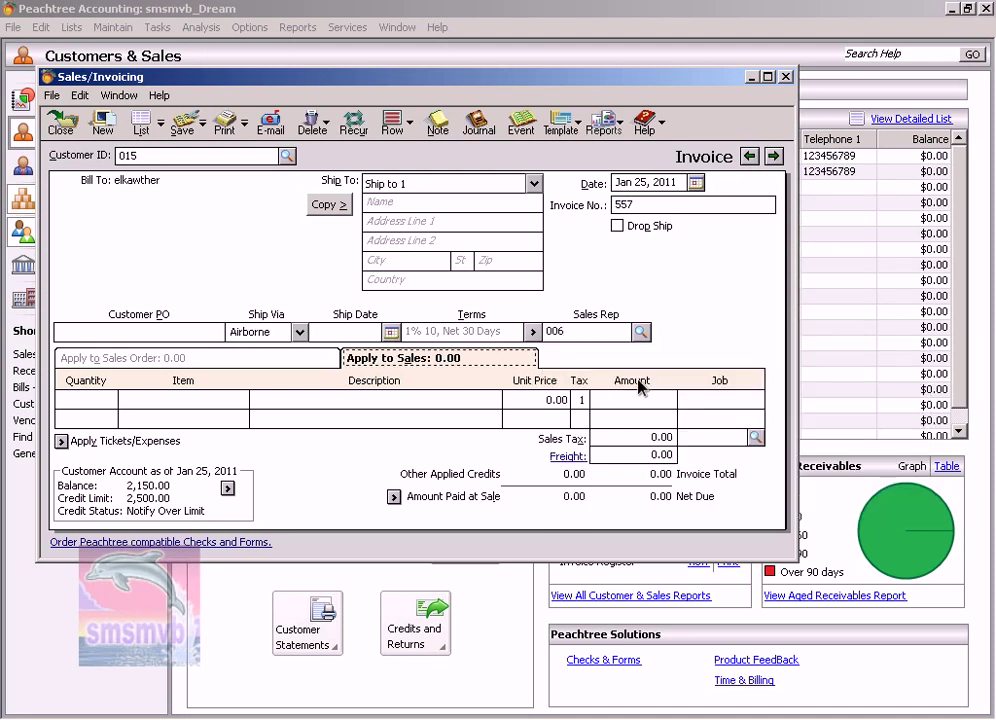
- Add a line for 3 units of item 004 (hp printer) at a unit price of 300 to the elkawther invoice
click(96, 392)
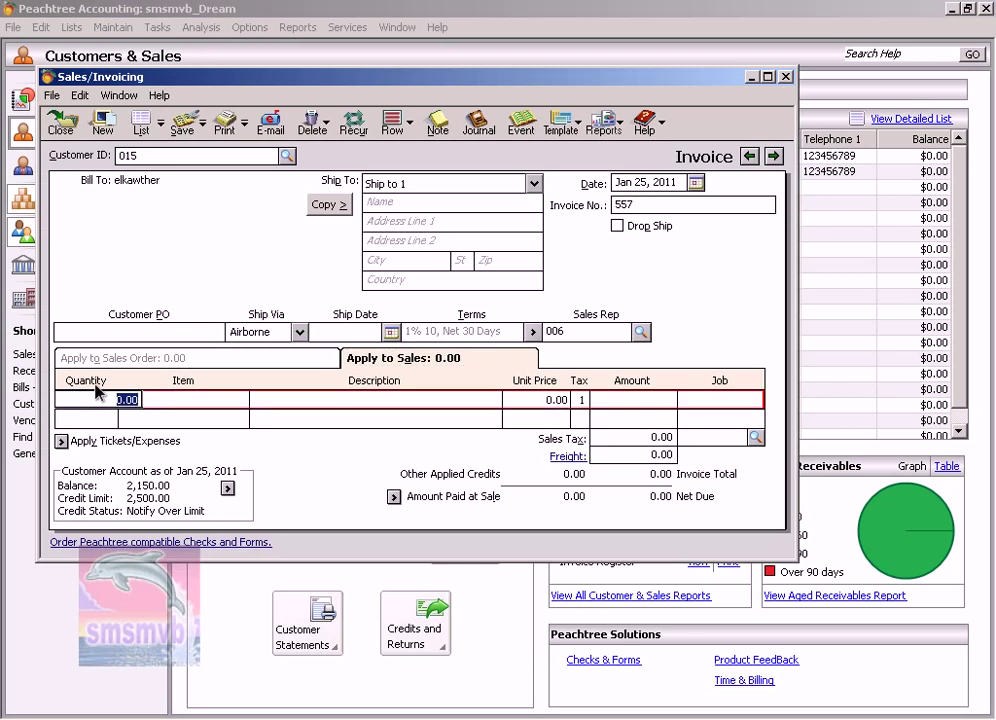
text(3)
key(Tab)
text(004)
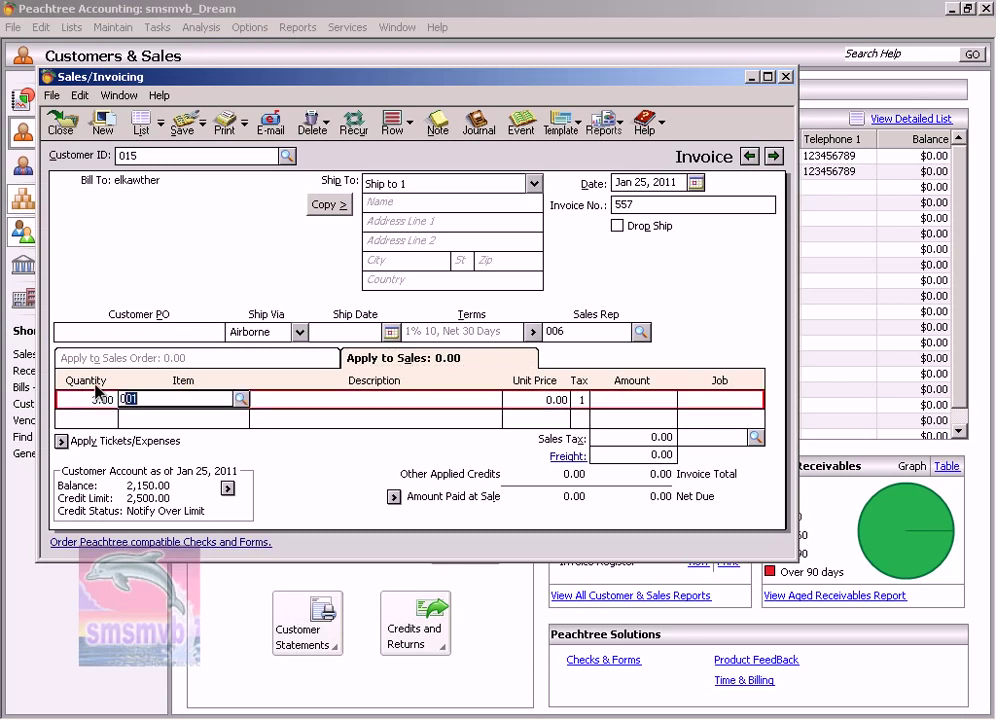
key(Tab)
key(Tab)
key(Tab)
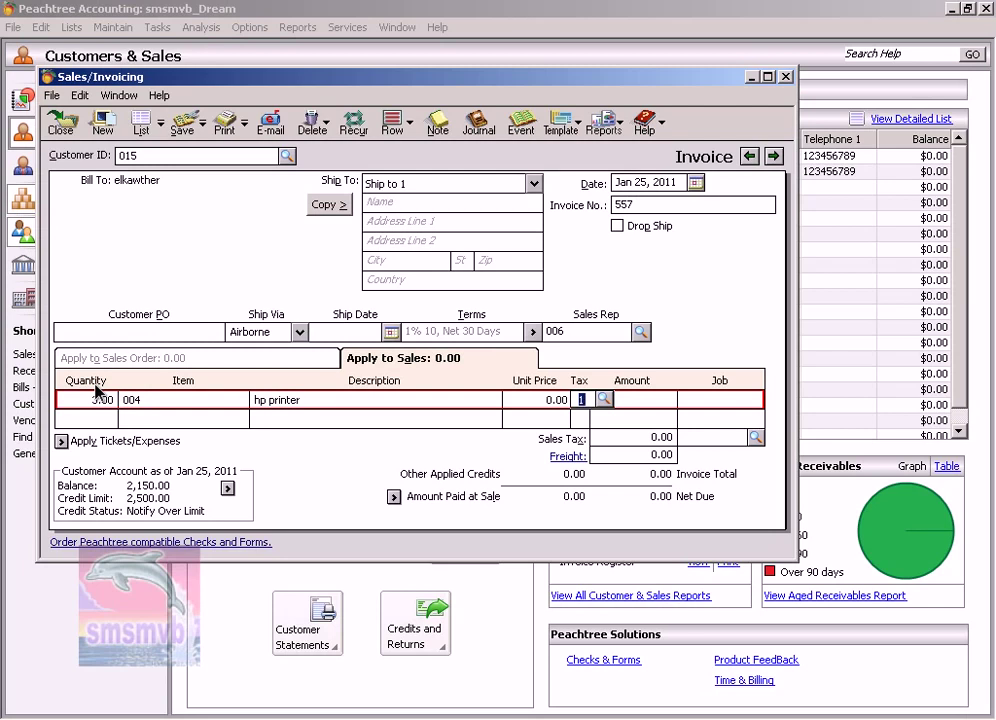
key(shift+Tab)
text(300)
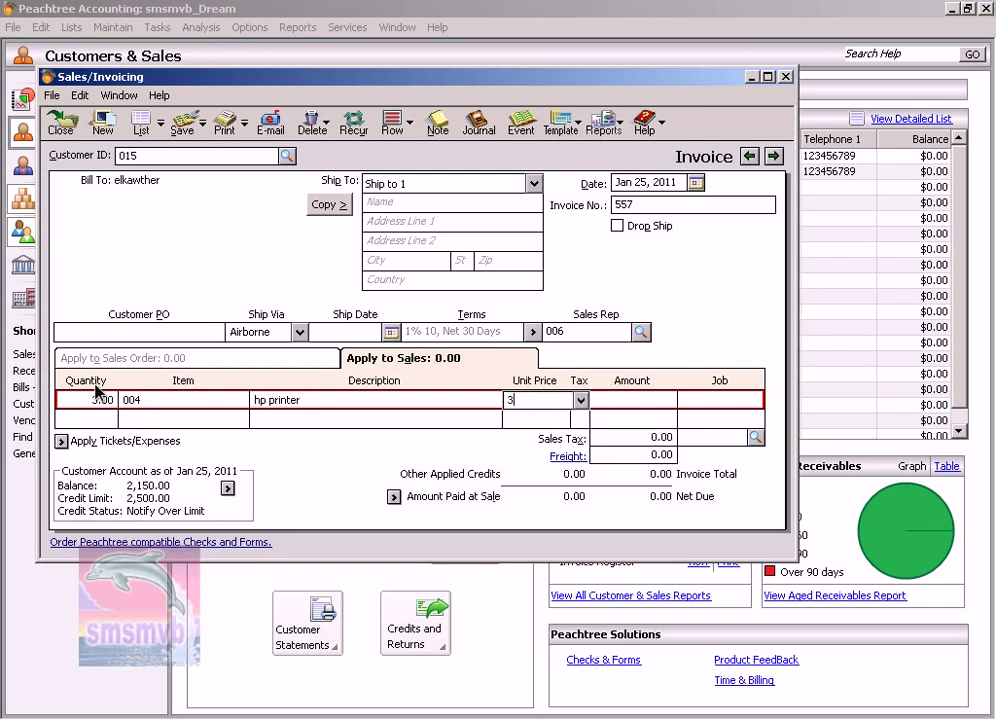
key(Tab)
key(Tab)
key(Tab)
key(Tab)
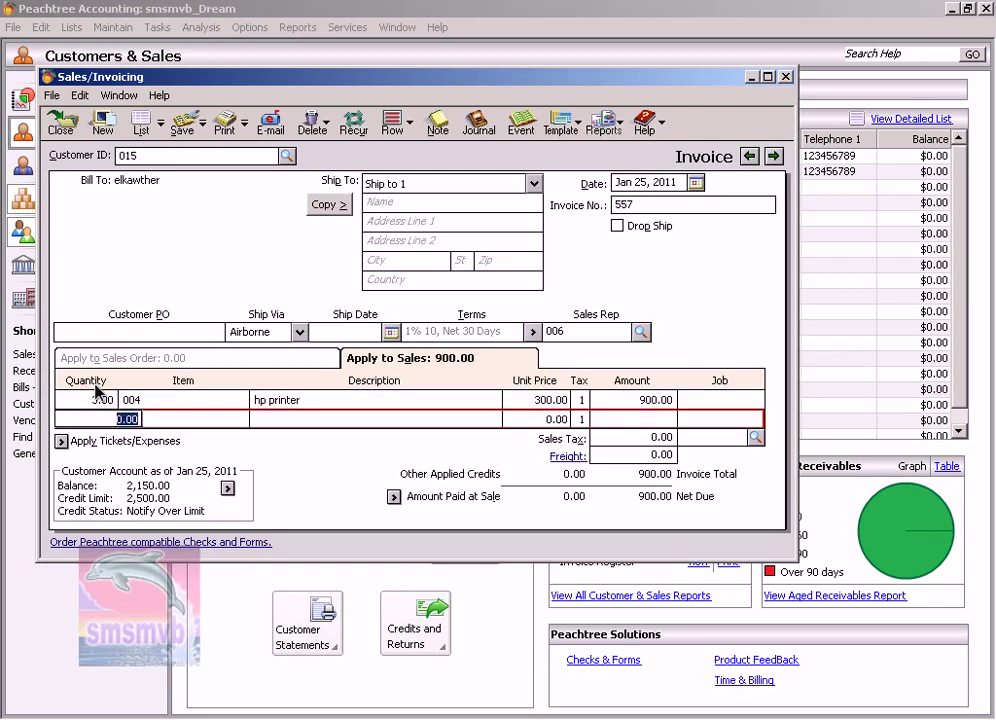
- Add a line for 2 units of item 003 (17 inch Screen) at 300 each and save the elkawther invoice despite the credit limit
text(2)
key(Tab)
text(003)
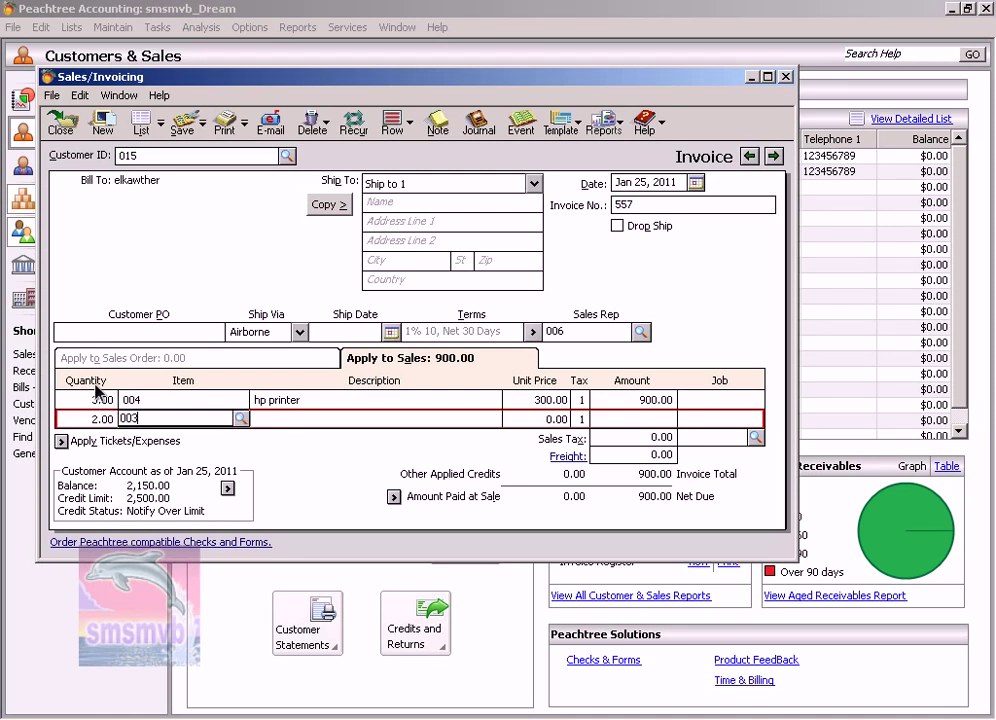
key(Tab)
key(Tab)
key(Tab)
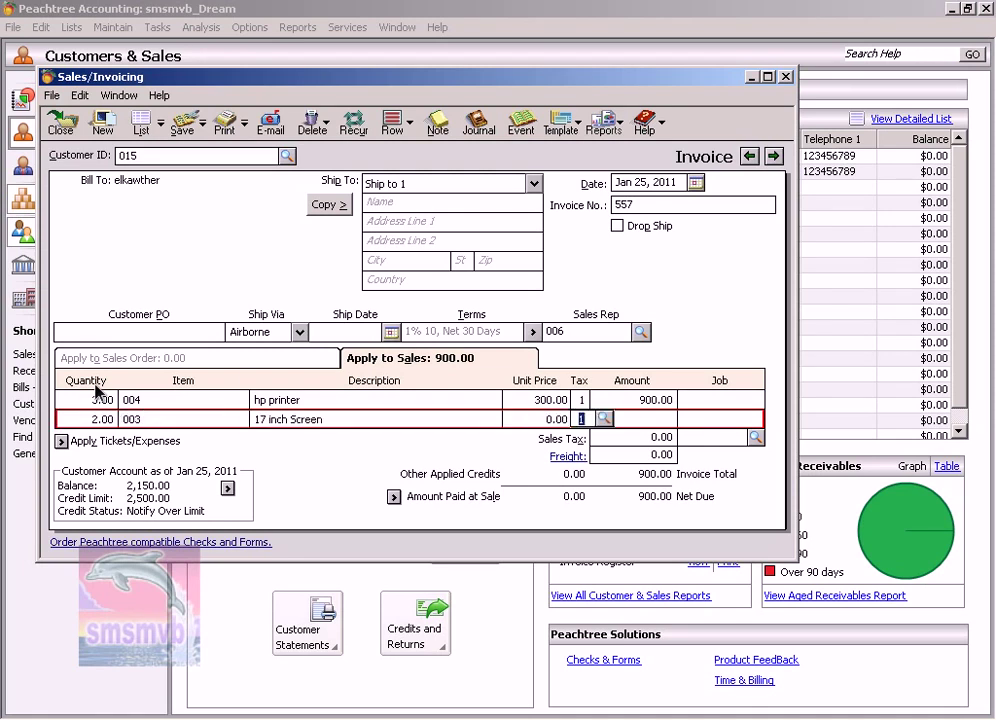
key(shift+Tab)
text(300)
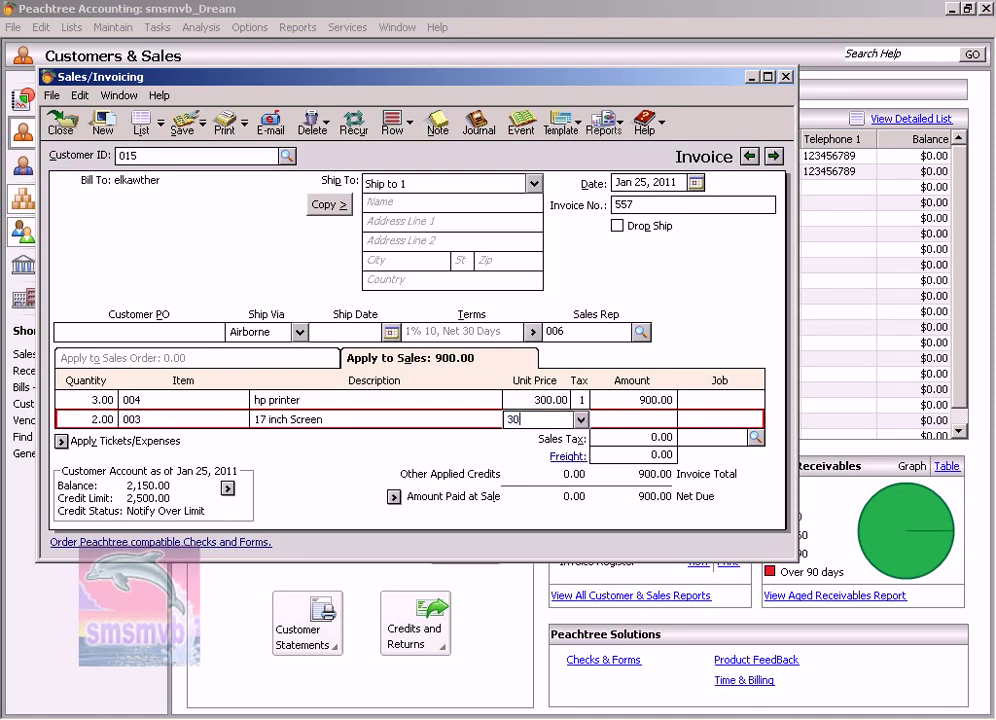
key(Tab)
key(Tab)
key(Tab)
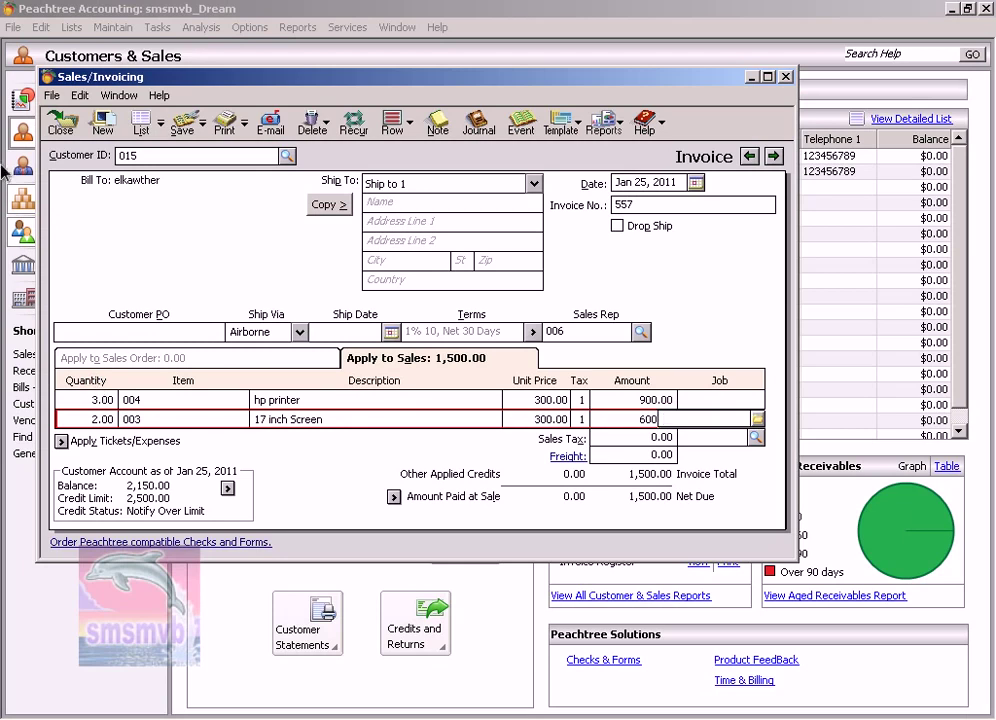
click(183, 122)
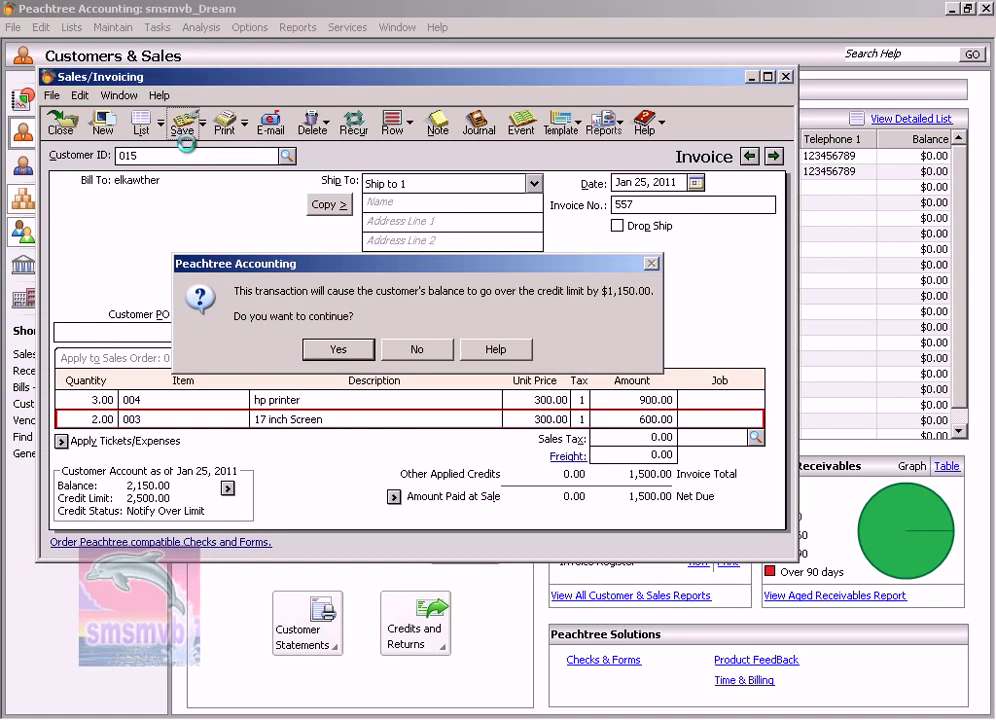
key(Return)
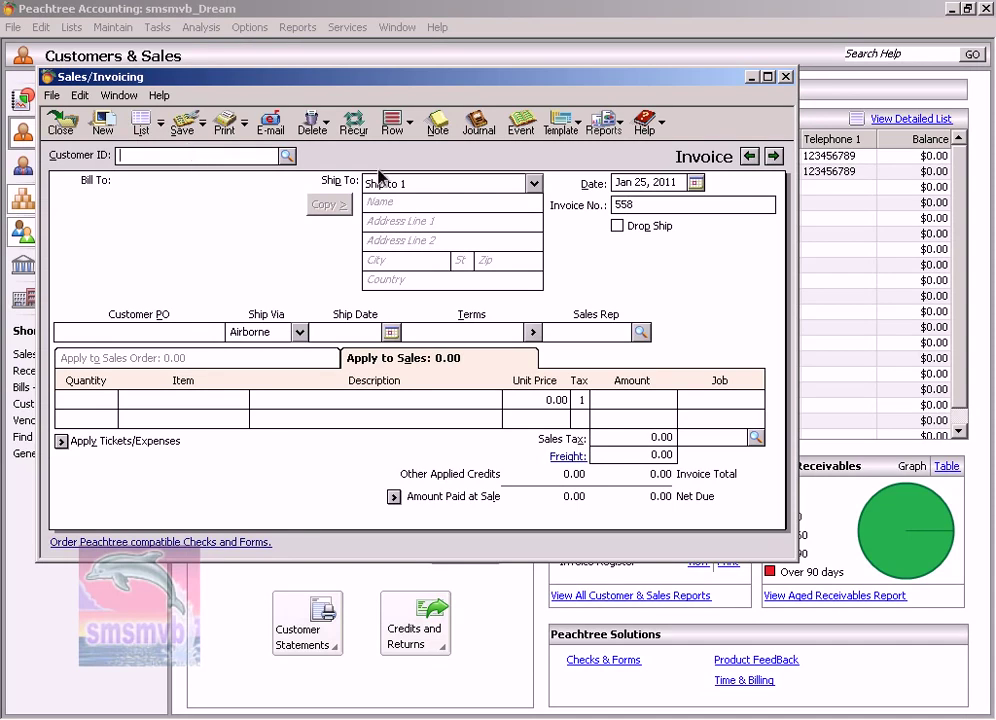
- Close the sales invoicing window and open a new receipt for money received from a customer
click(785, 76)
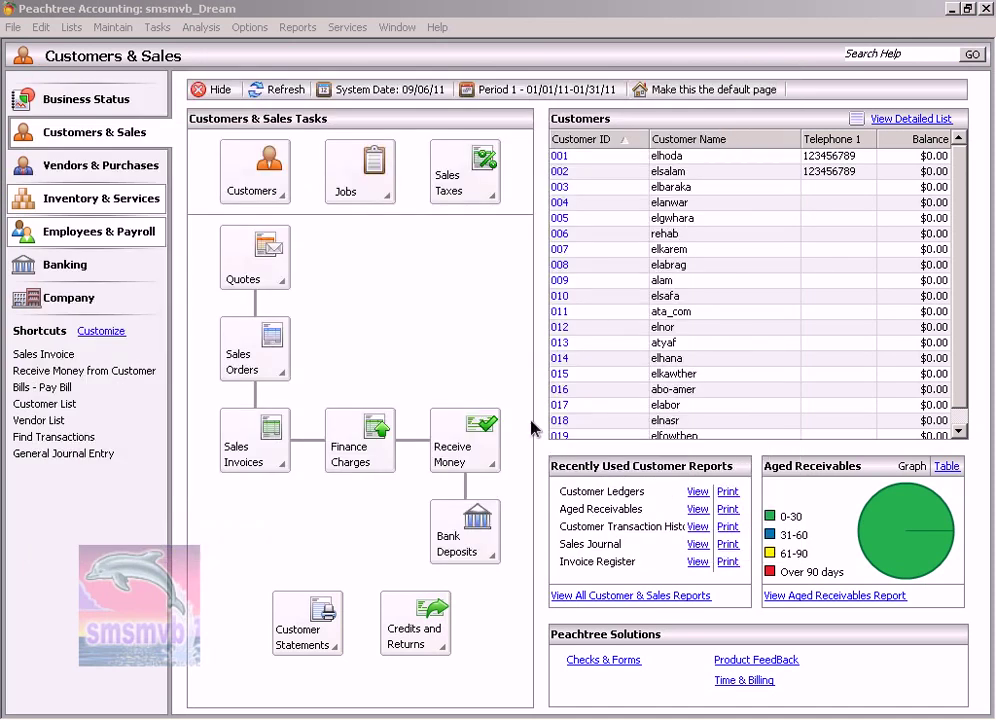
click(500, 468)
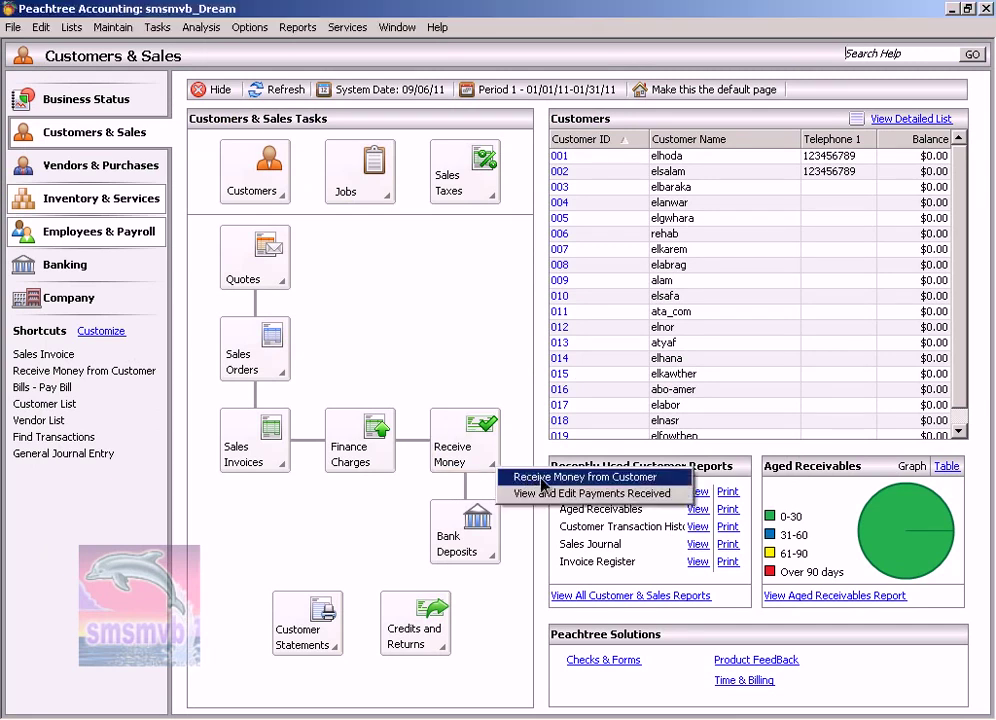
click(541, 479)
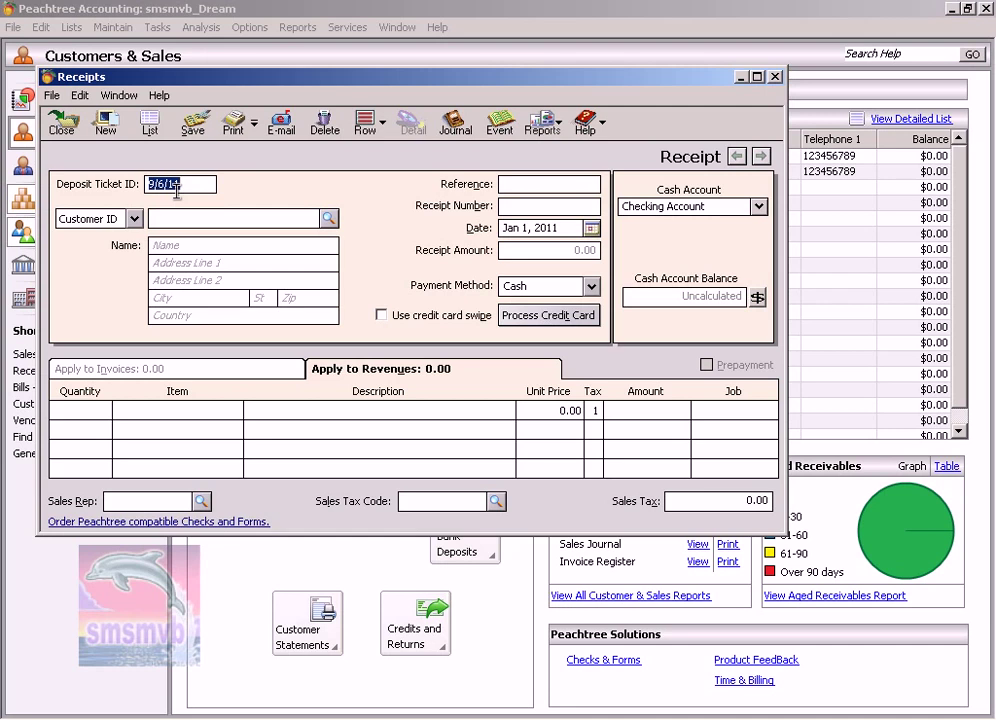
- Set the receipt's deposit ticket ID to 3/1/2011 and choose elgwhara as the paying customer
text(3/1/2011)
key(Tab)
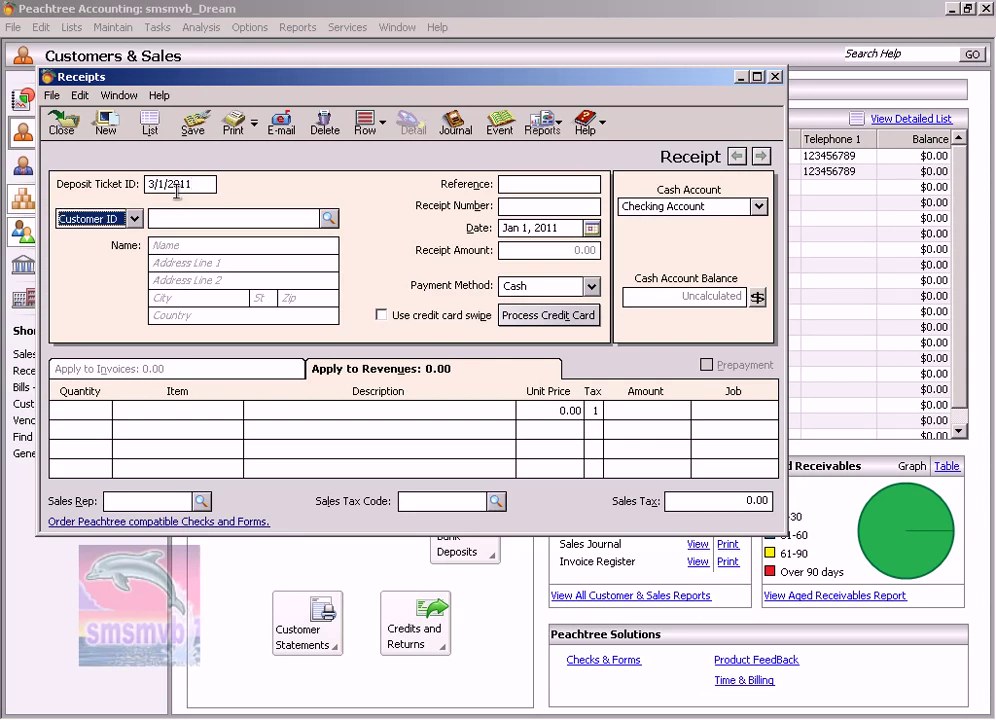
key(Tab)
click(330, 220)
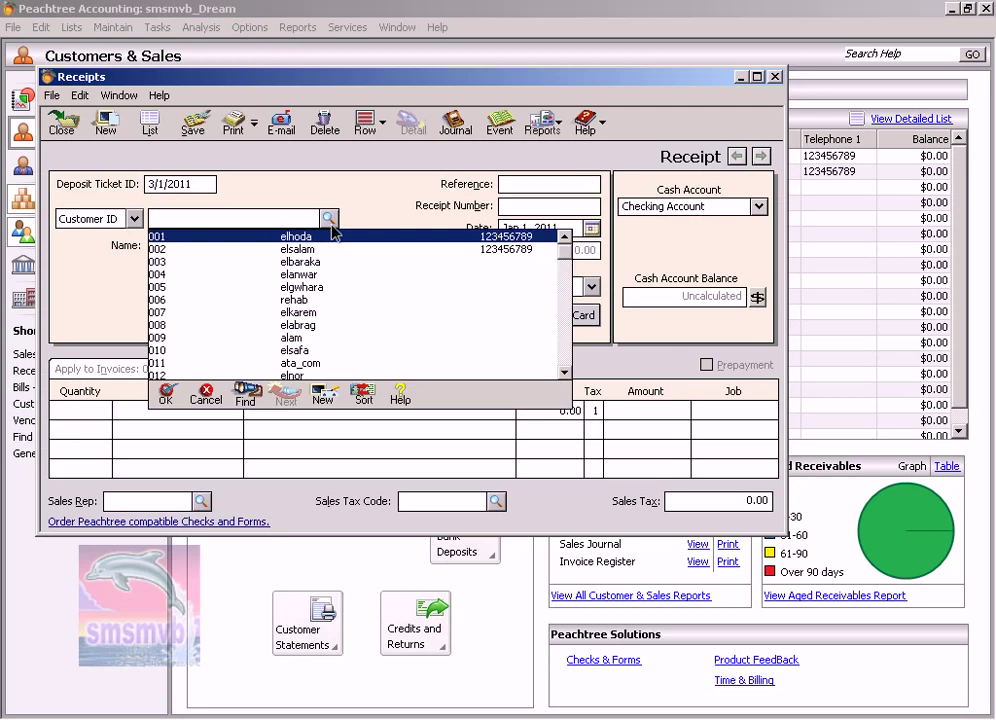
click(306, 288)
double_click(306, 288)
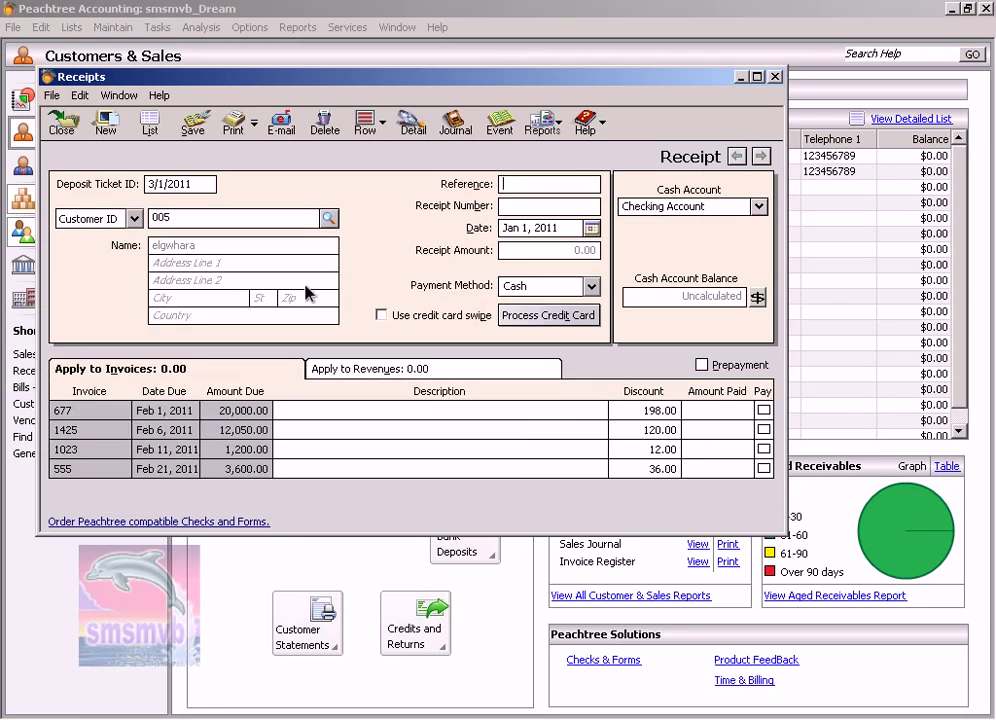
click(506, 182)
text(112)
key(Tab)
drag(533, 183, 391, 185)
key(Delete)
- Set the elgwhara receipt's number to 012 and its date to Jan 3, 2011
key(Tab)
text(012)
key(Tab)
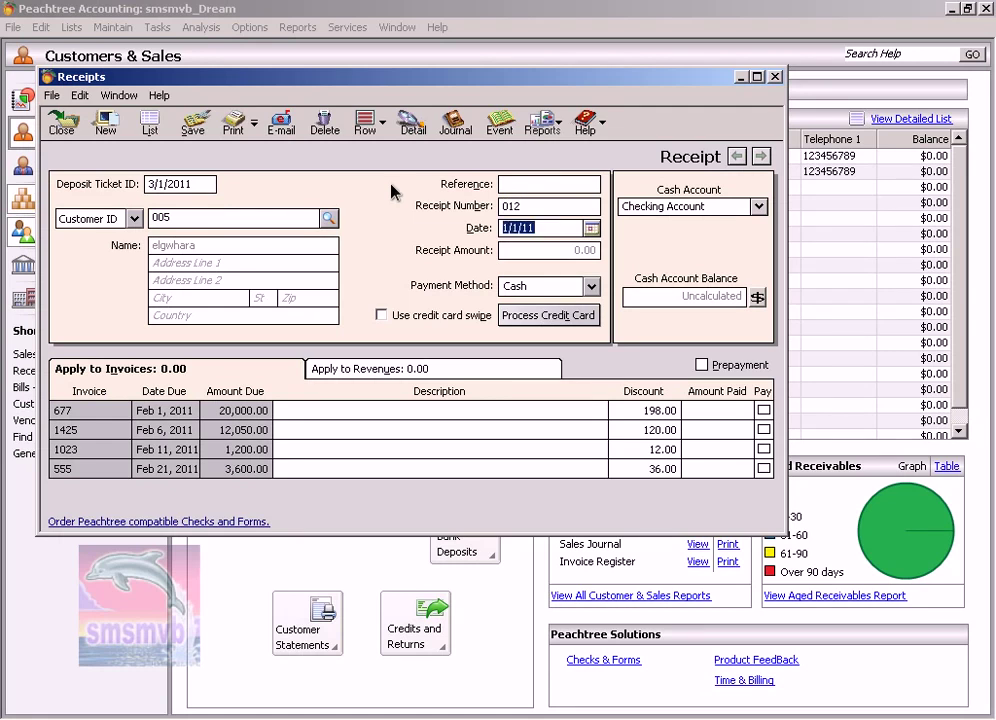
click(591, 229)
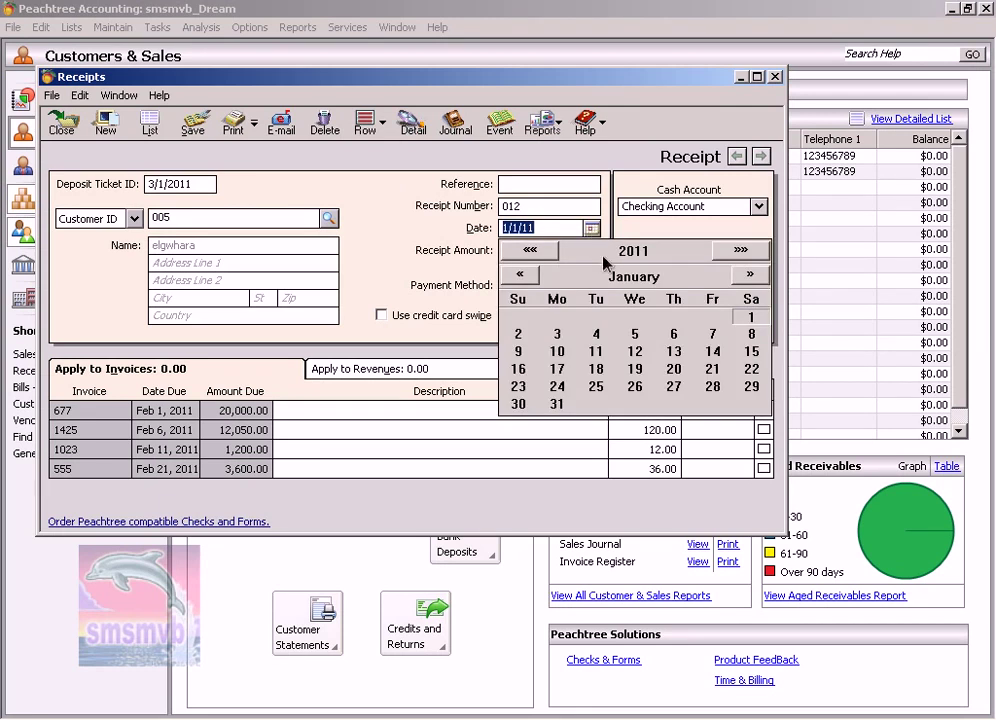
click(557, 336)
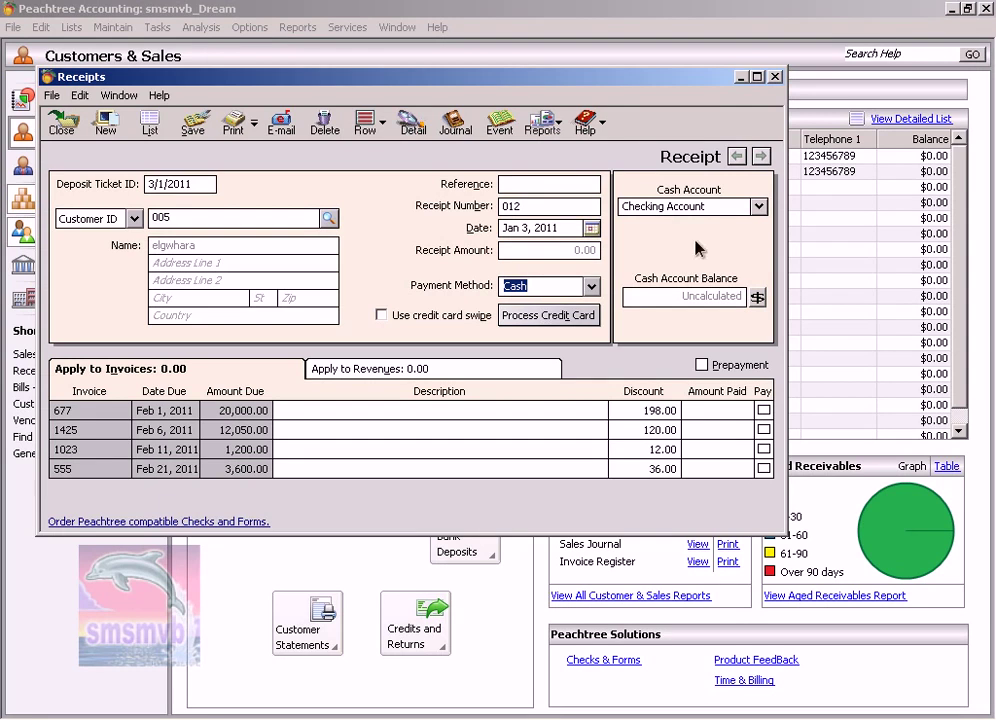
- Set the cash account to Cash on Hand and apply a payment of 10000 to elgwhara's invoice 677
click(759, 206)
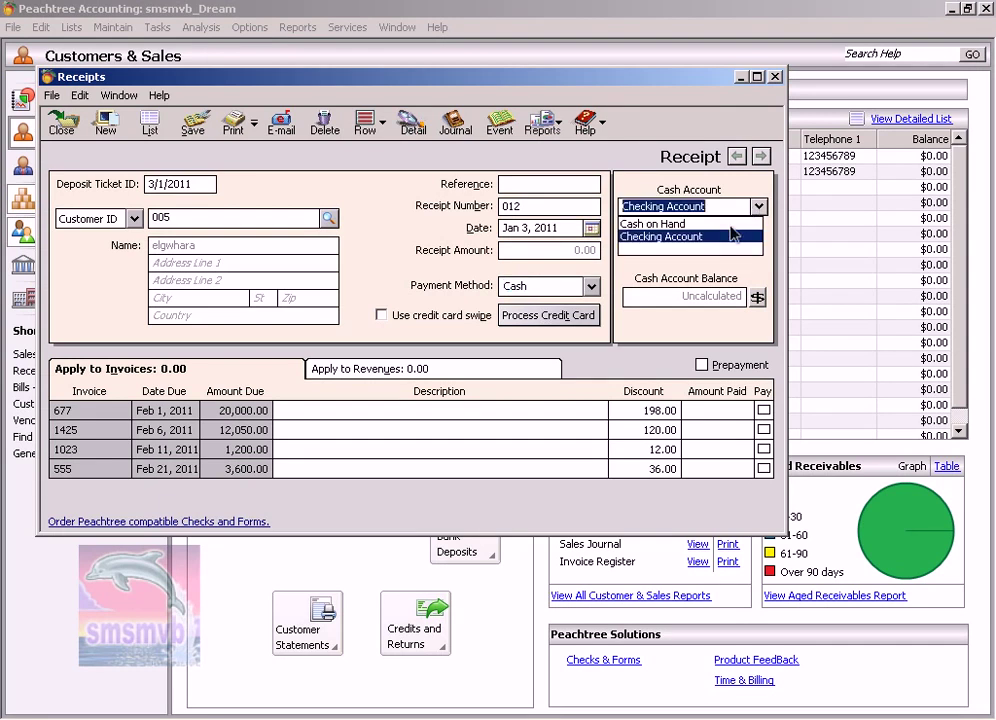
click(664, 225)
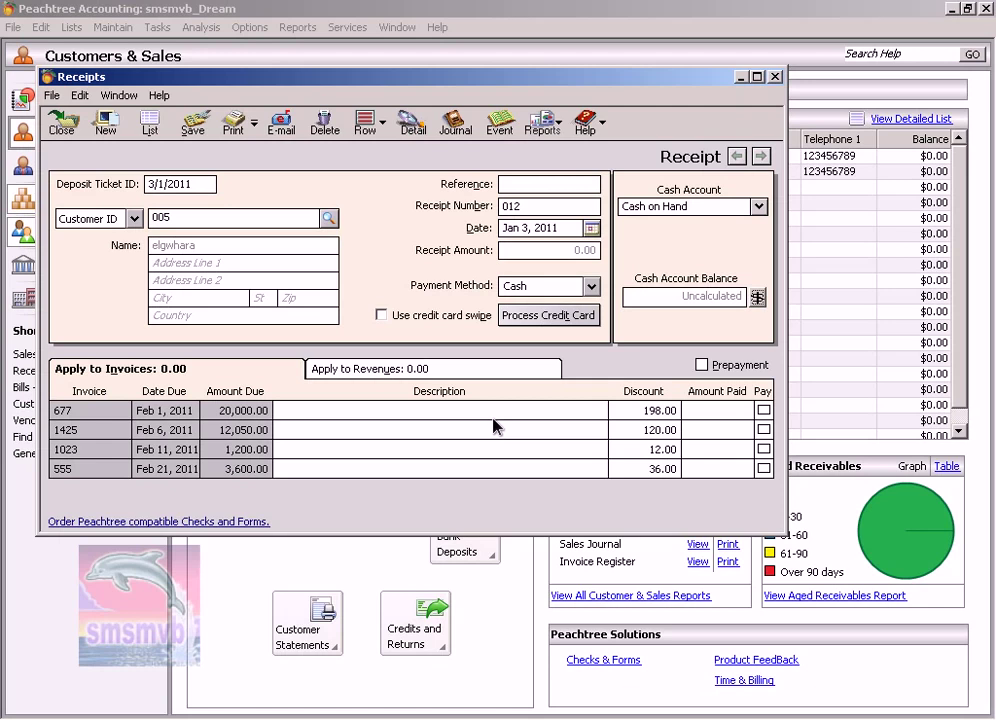
click(726, 410)
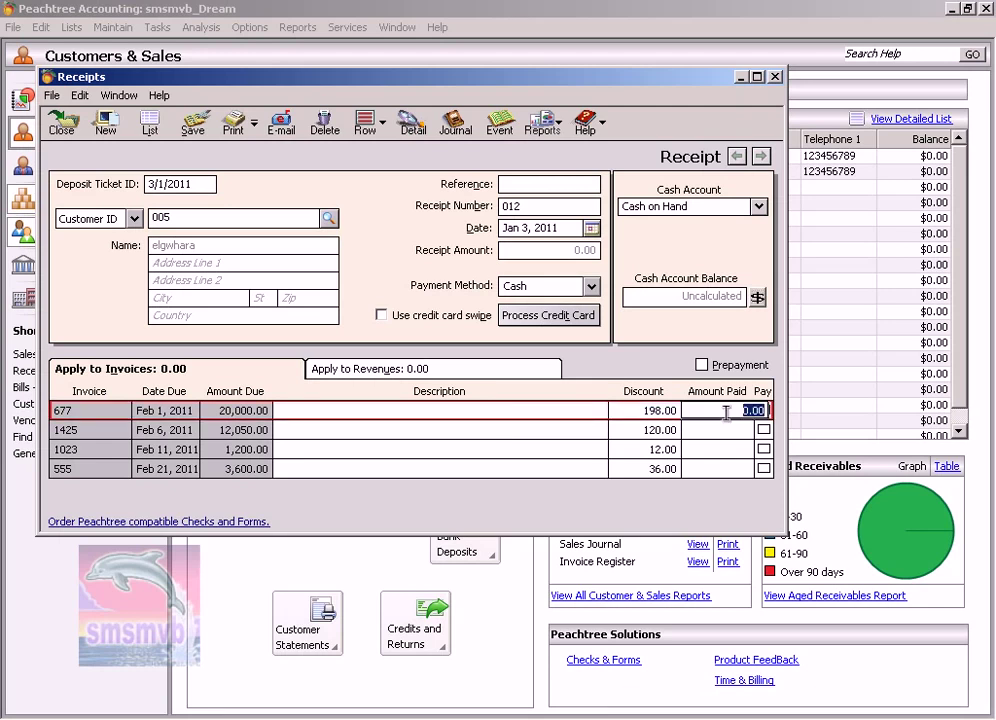
text(10000)
key(Tab)
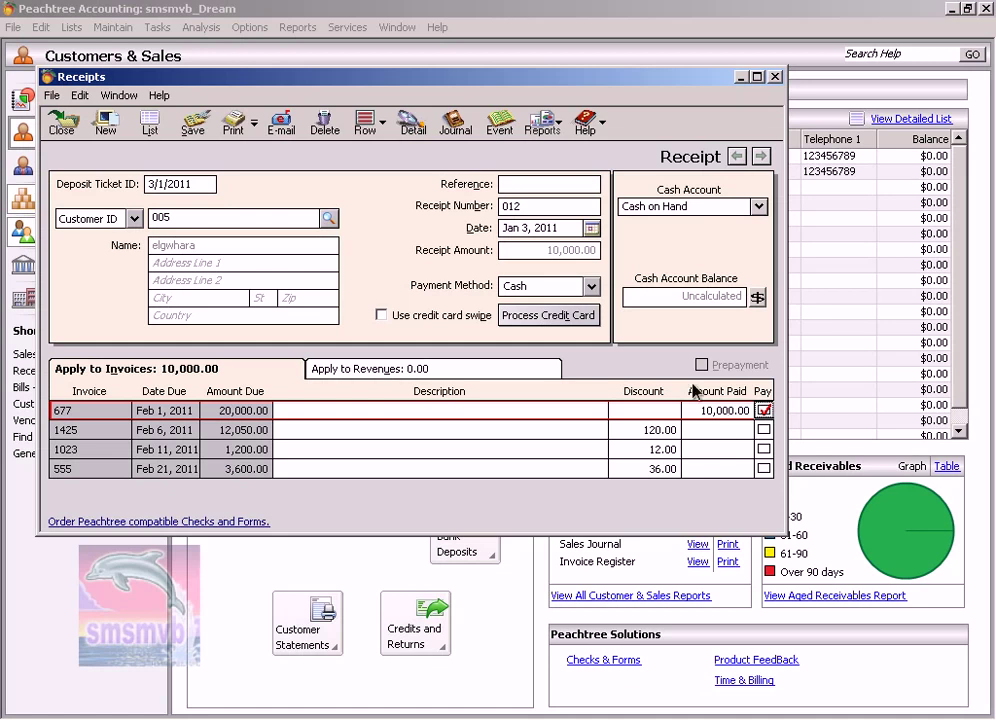
- Enter reference 1 on the elgwhara receipt and save it
click(201, 125)
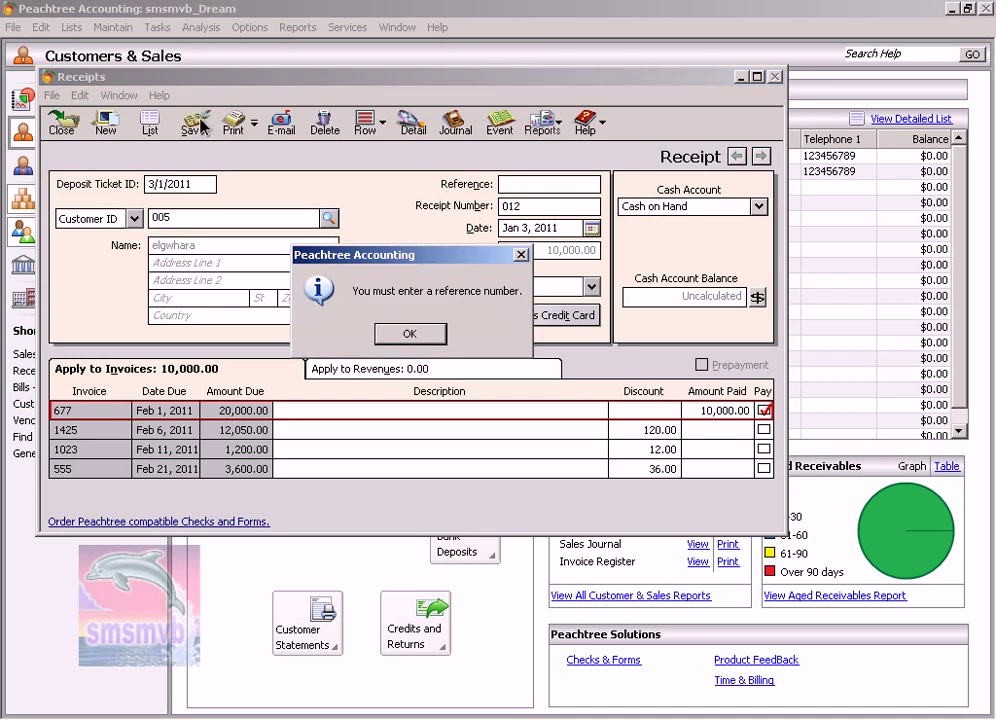
click(409, 332)
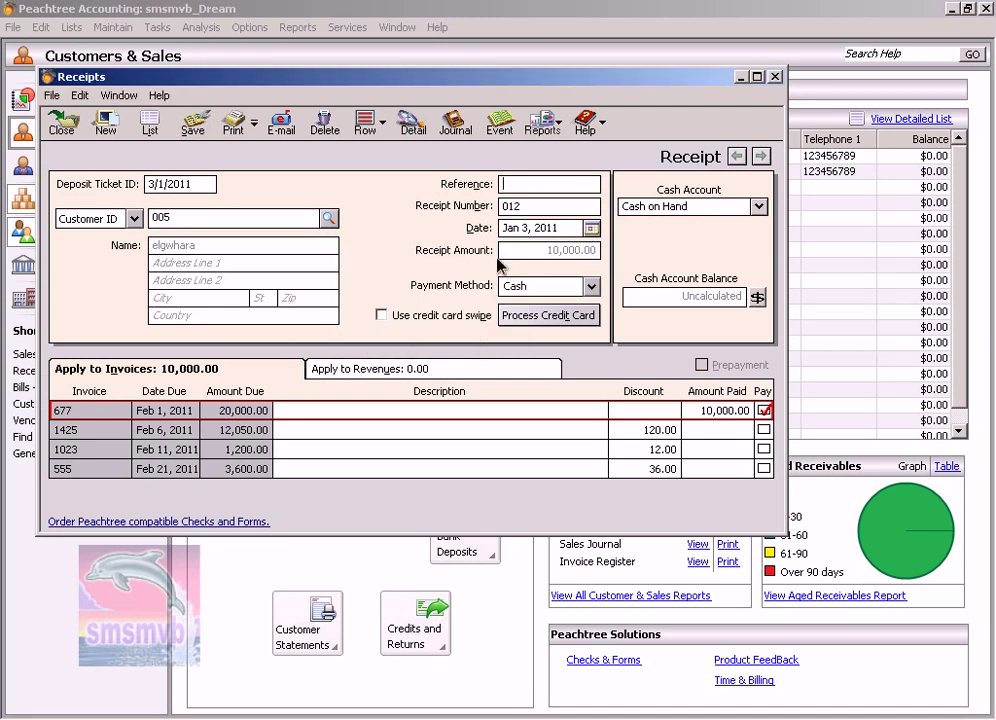
text(1)
click(195, 127)
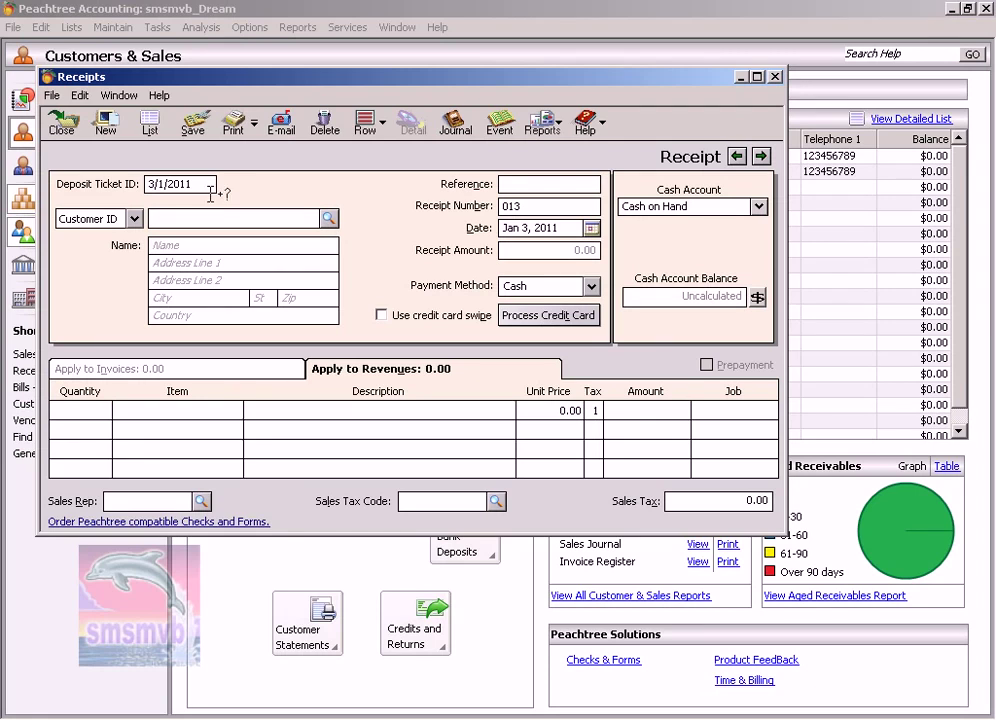
- Choose elkarem as the customer of the new receipt
click(328, 217)
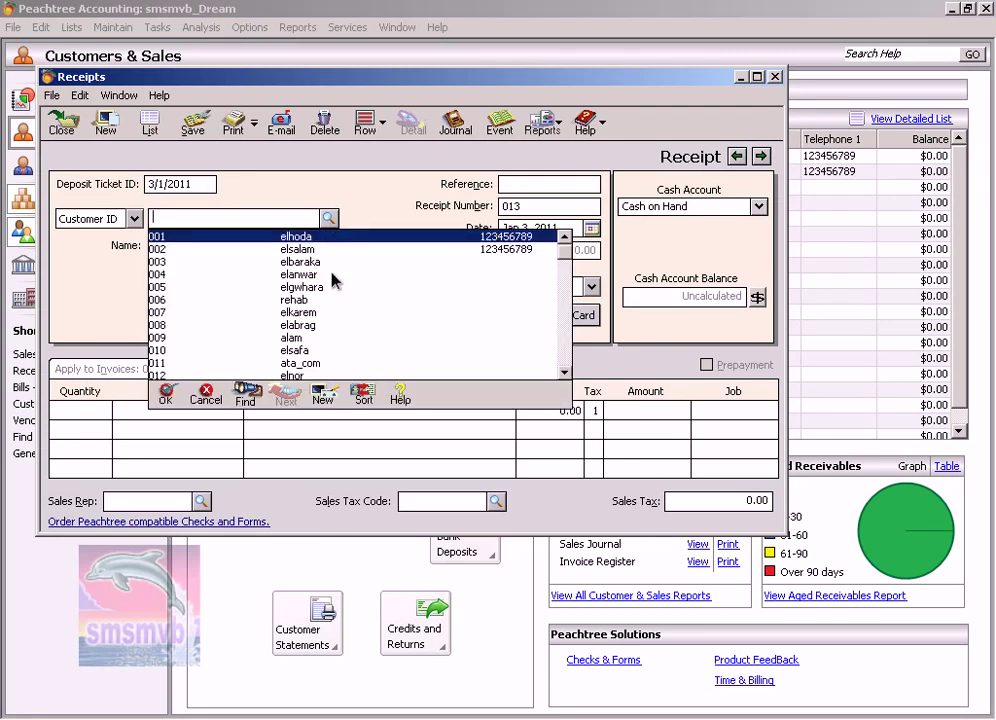
scroll(333, 278, down, 3)
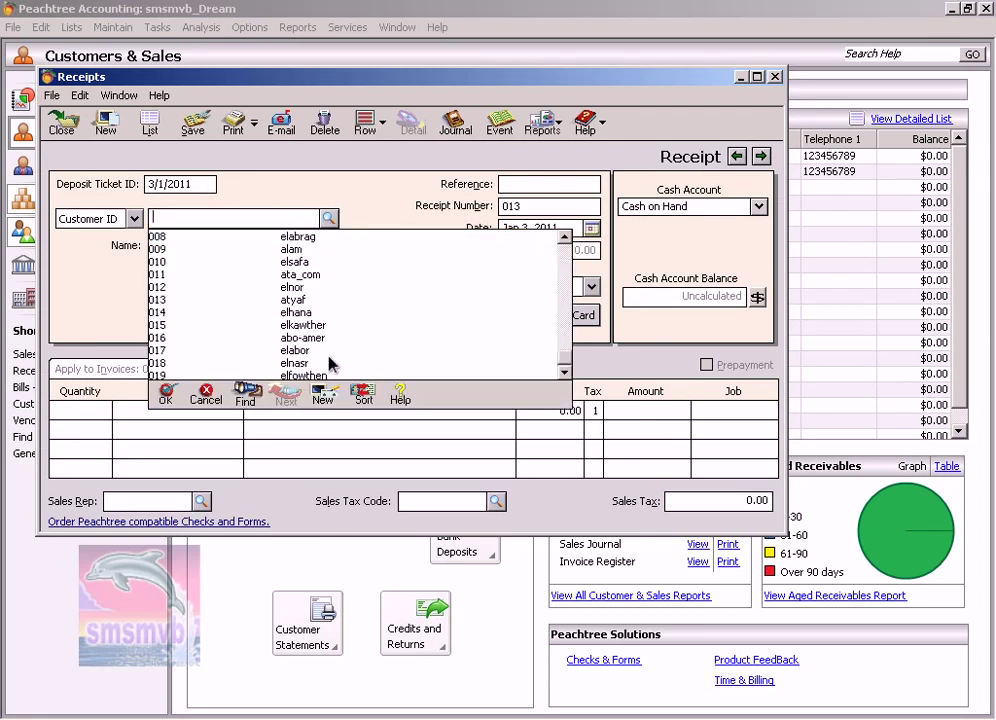
scroll(331, 358, up, 2)
scroll(310, 329, up, 1)
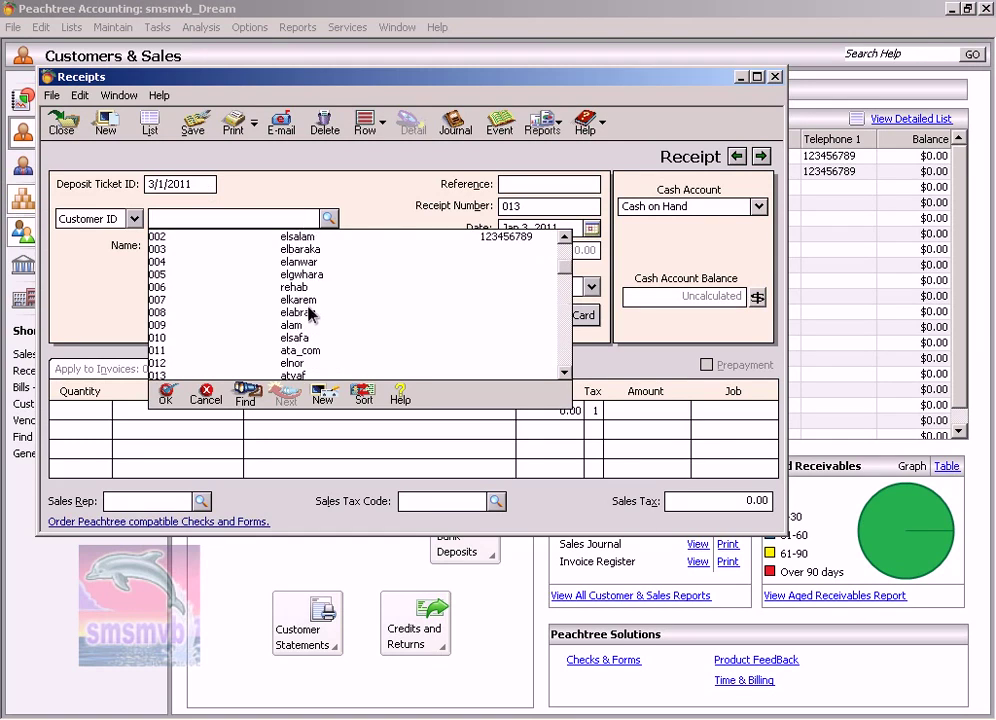
double_click(308, 299)
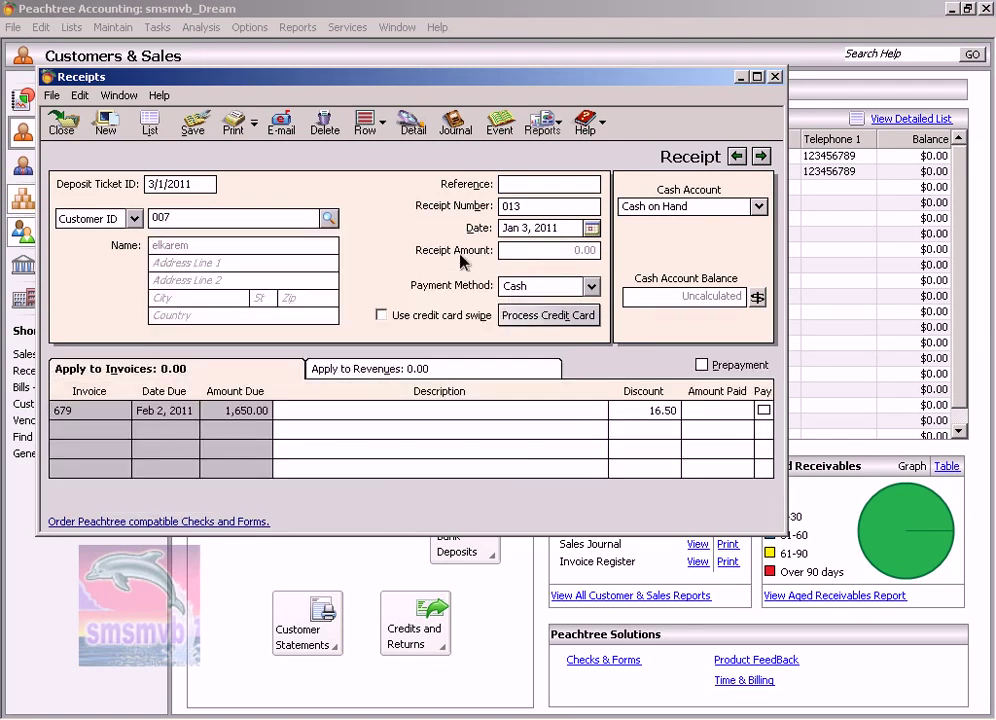
- Give the elkarem receipt reference 2, receipt number 014 and the date Jan 3, 2011
text(2)
double_click(519, 208)
text(014)
key(Tab)
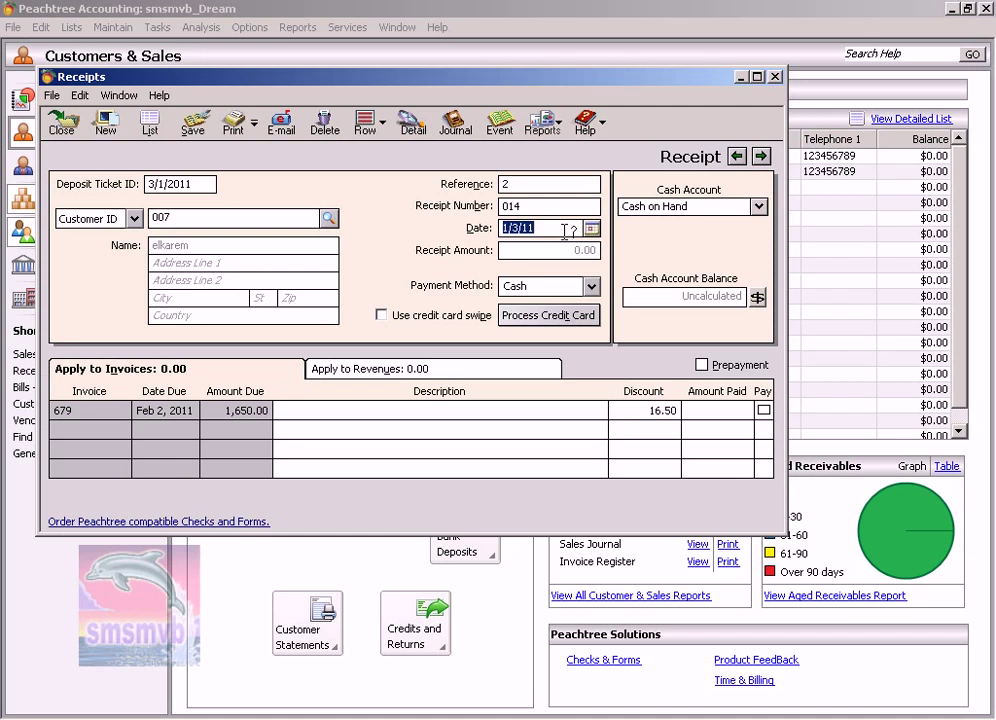
click(591, 229)
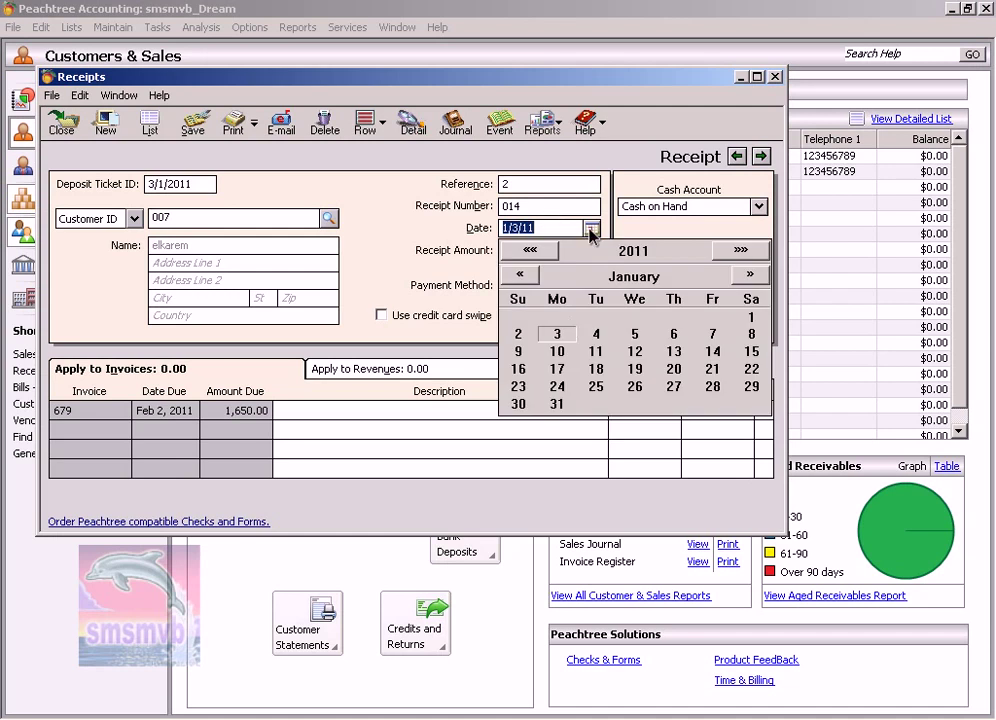
click(556, 333)
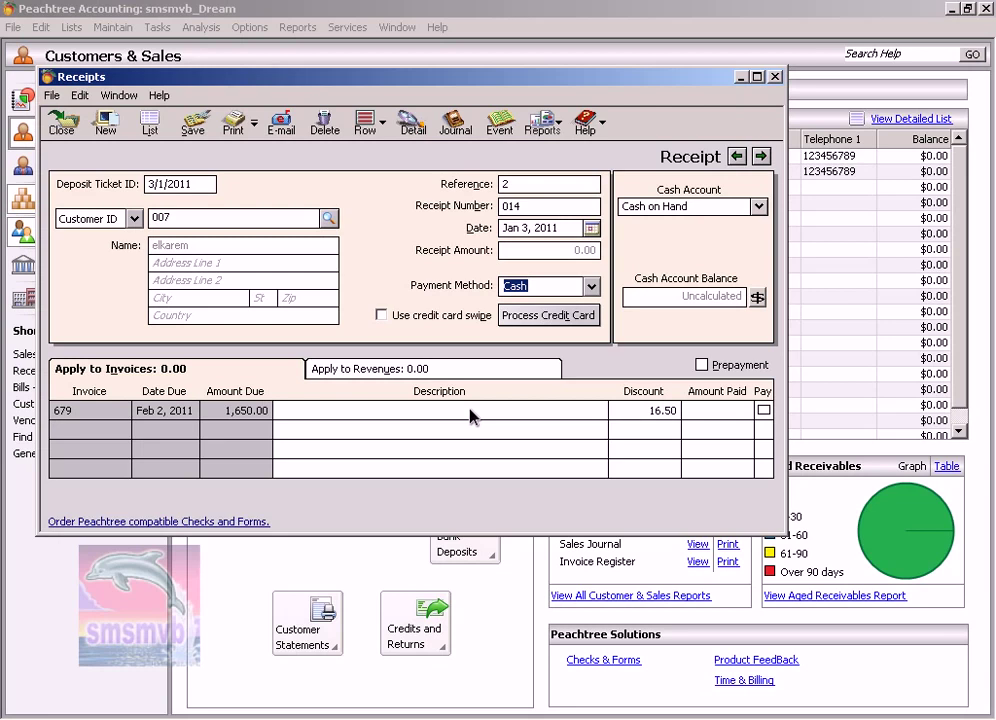
- Apply a payment of 1650 to elkarem's invoice 679 and save the receipt
click(716, 411)
text(1650)
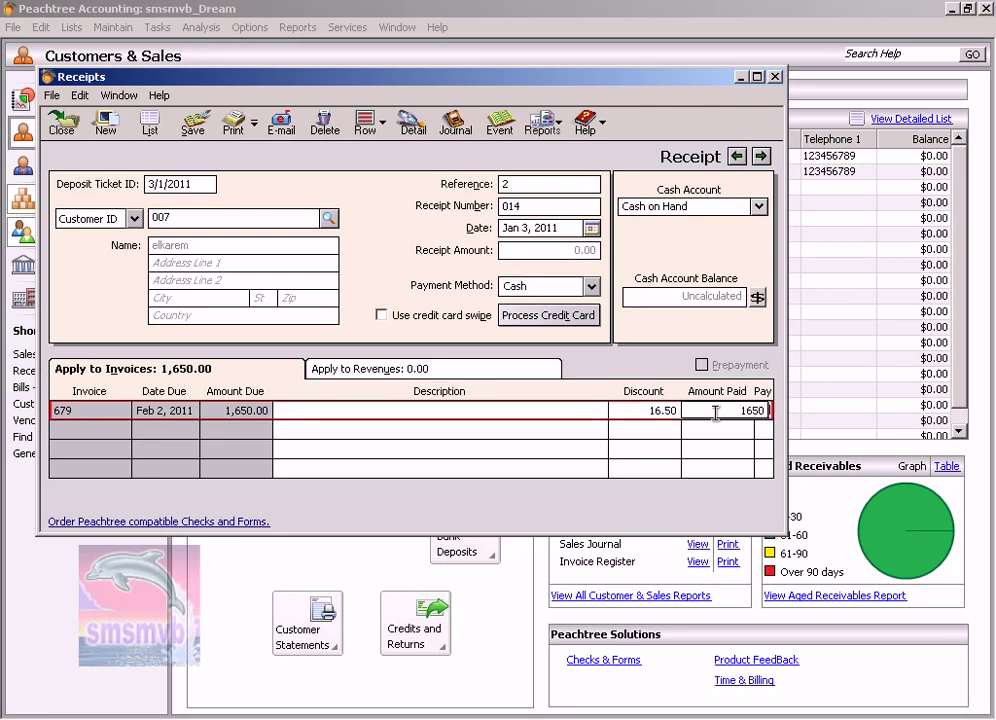
key(Tab)
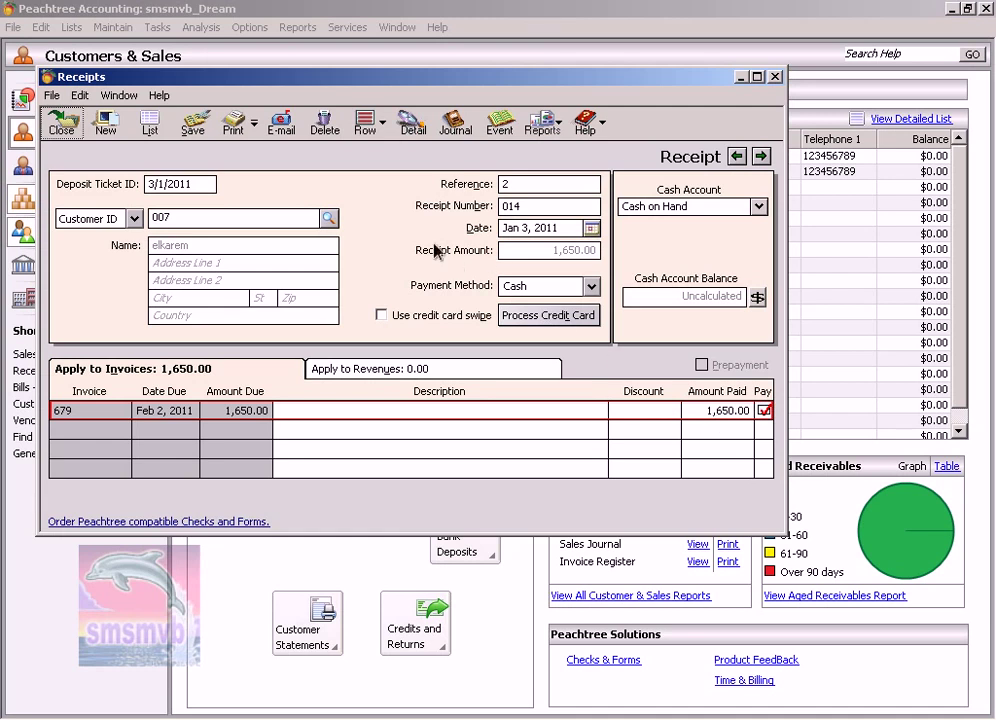
click(192, 128)
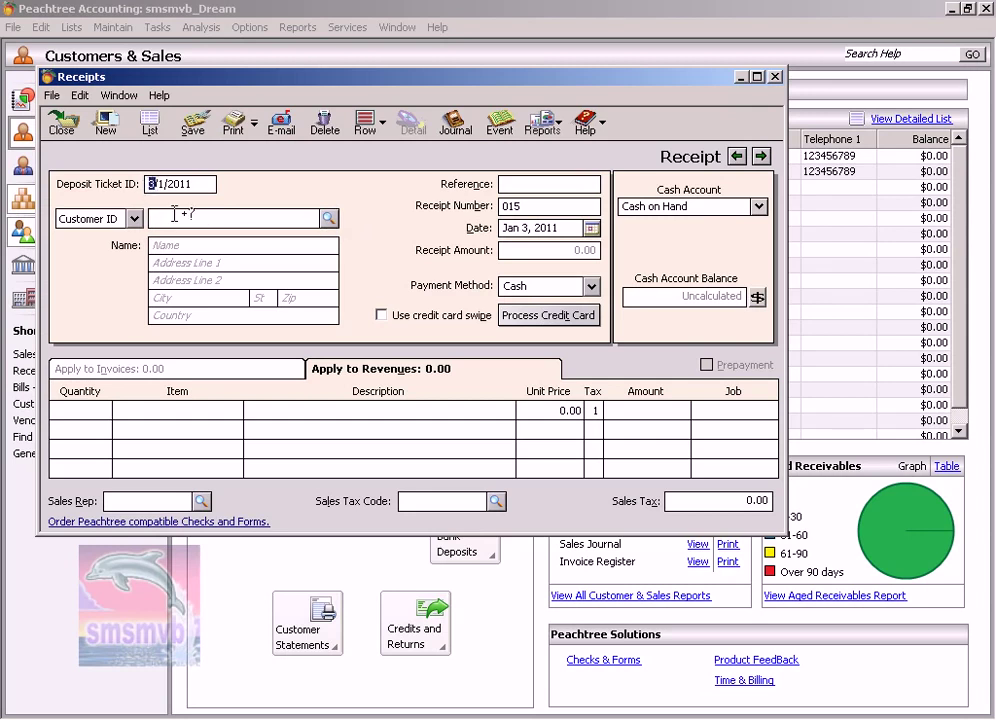
- Set the new receipt's deposit ticket ID to 5/1/2011 and choose alam as the customer
key(shift+Tab)
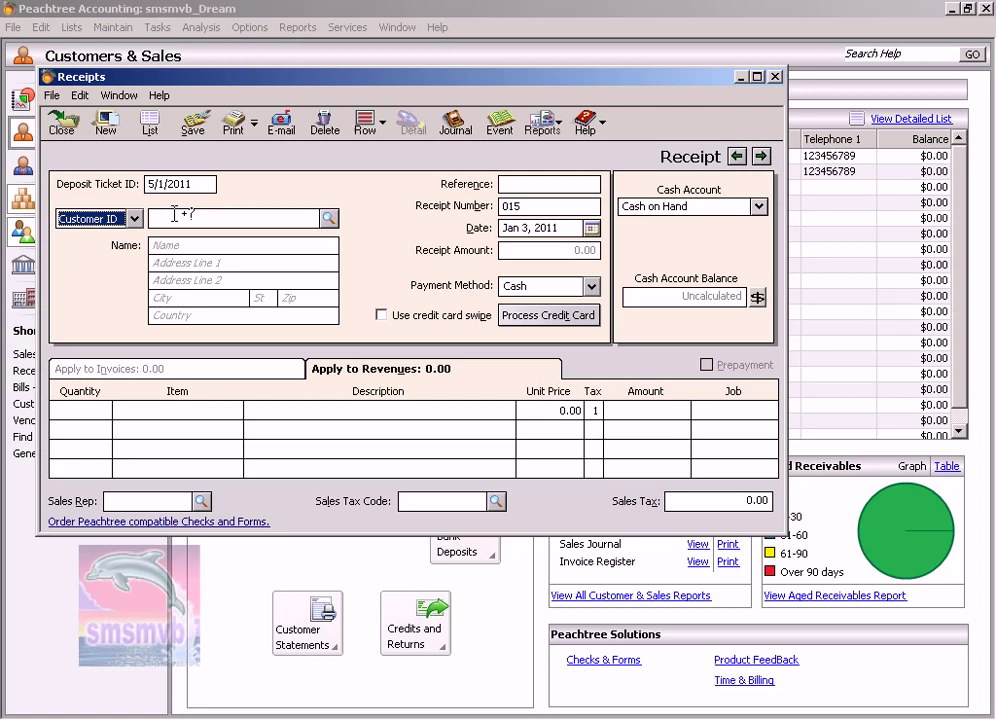
click(329, 218)
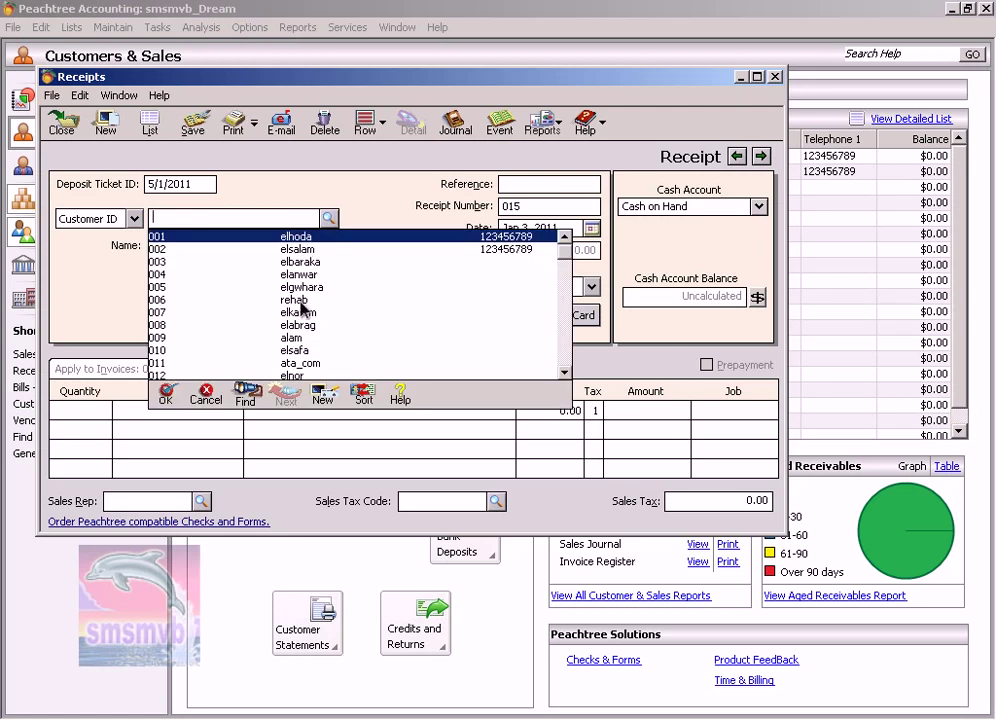
click(240, 337)
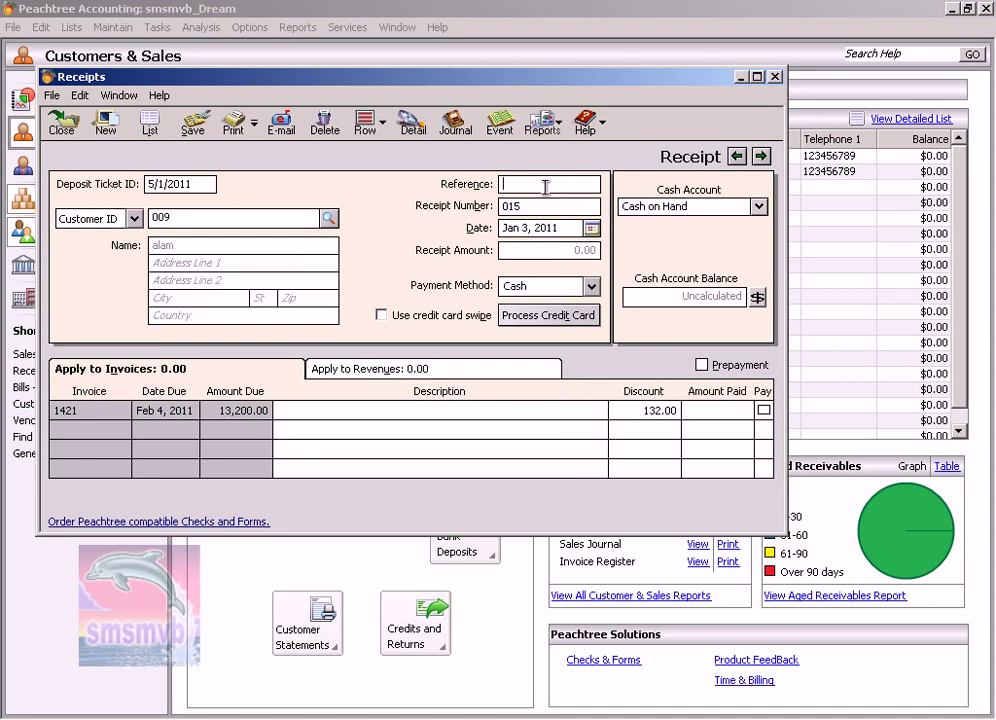
- Give the alam receipt reference 3, receipt number 025 and the date Jan 5, 2011
text(3)
key(Tab)
text(025)
key(Tab)
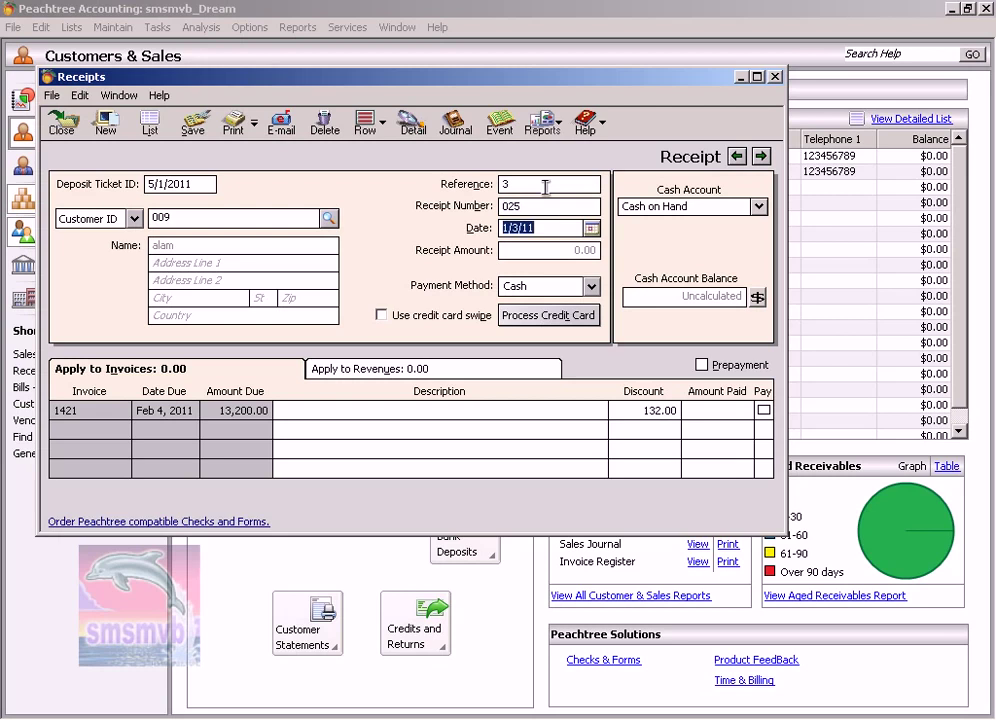
click(590, 230)
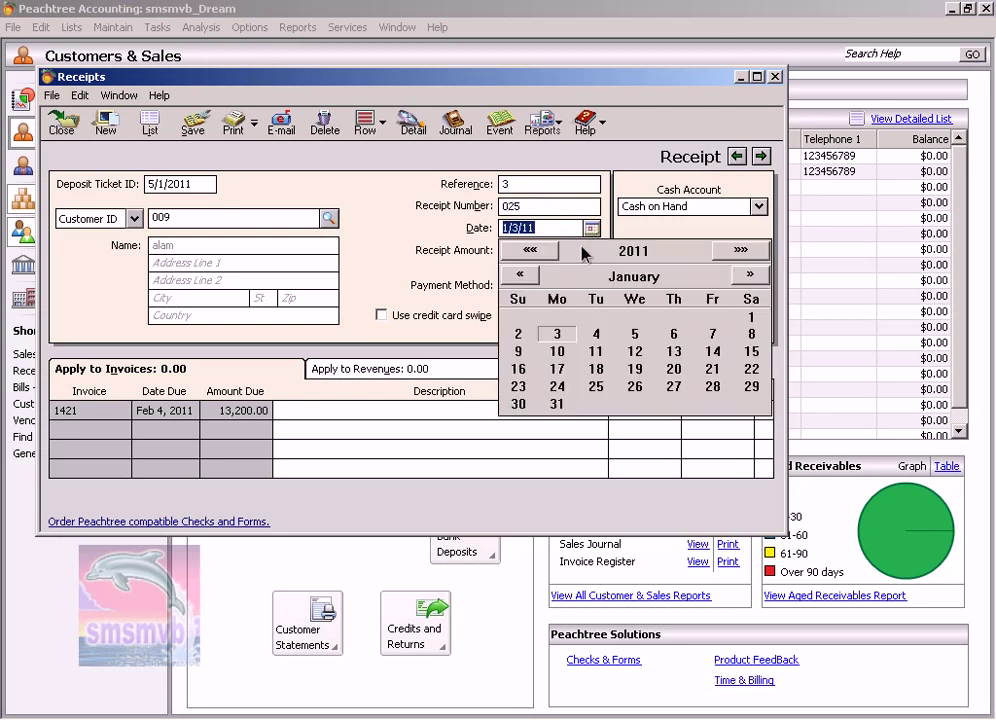
click(636, 336)
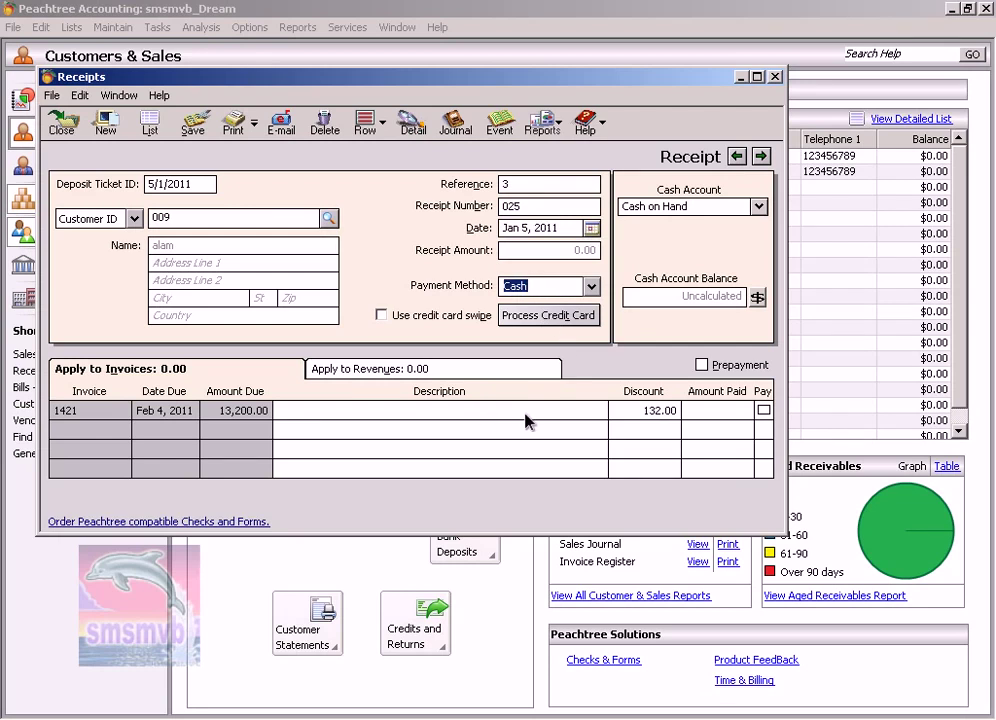
- Apply a payment of 13200 to alam's invoice 1421 and save the receipt
click(707, 410)
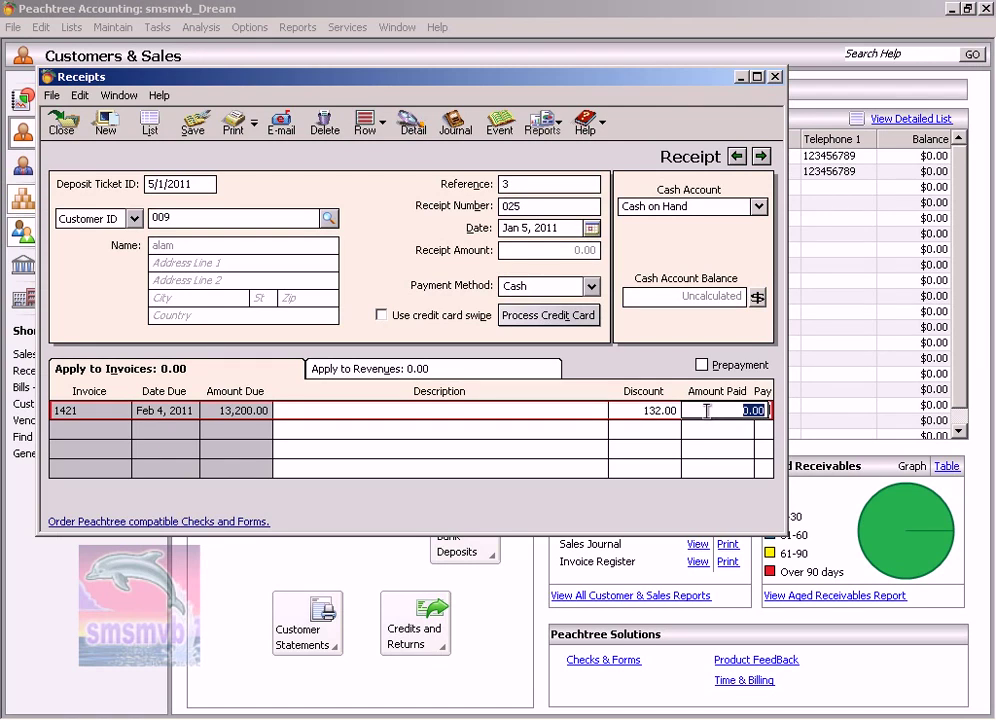
text(13200)
key(Tab)
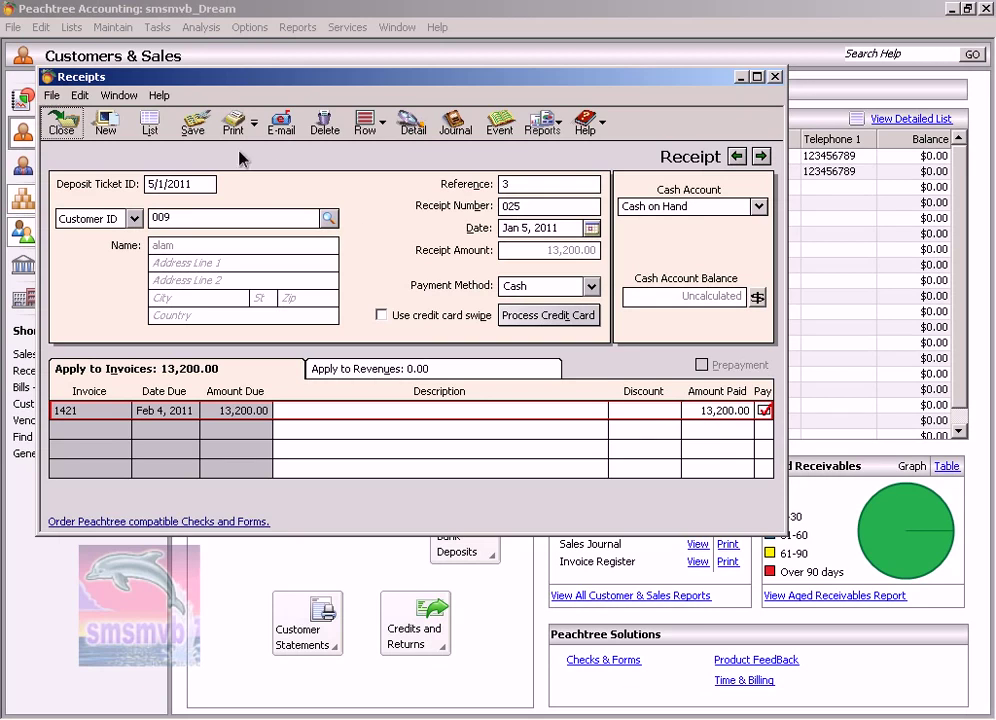
click(193, 127)
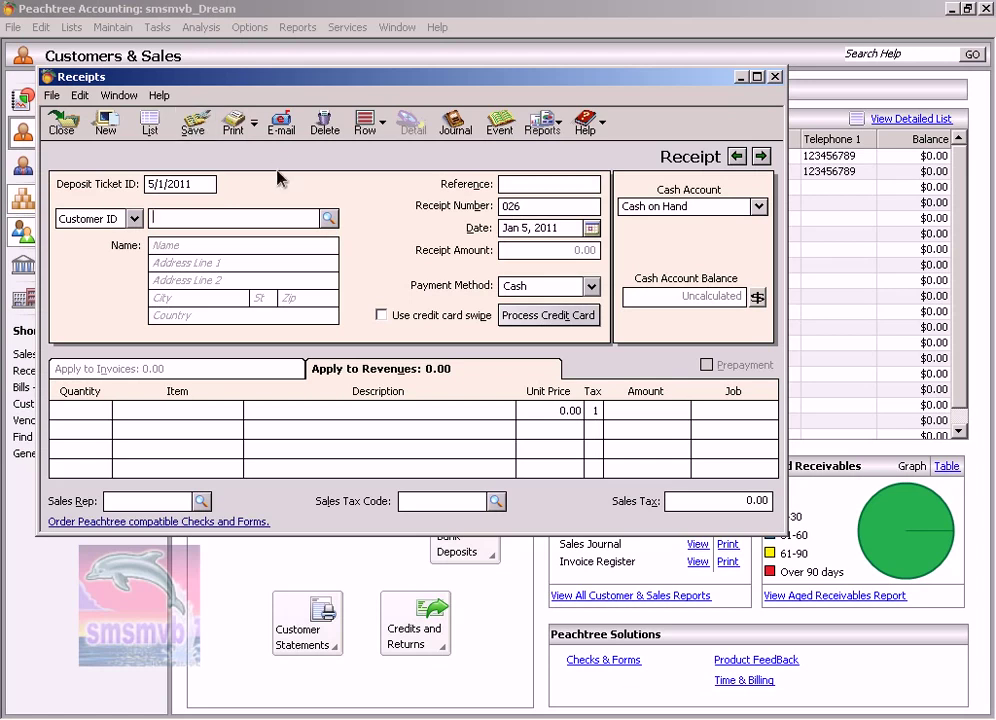
- Choose elabrag as the customer for the new receipt
click(328, 218)
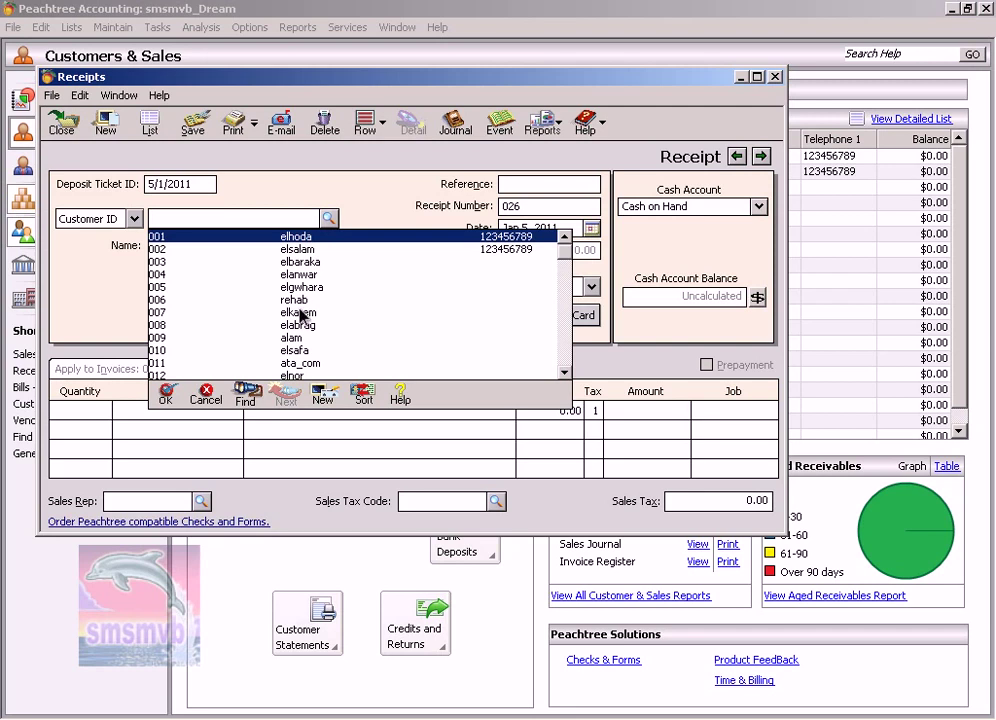
scroll(292, 355, down, 1)
scroll(293, 358, down, 1)
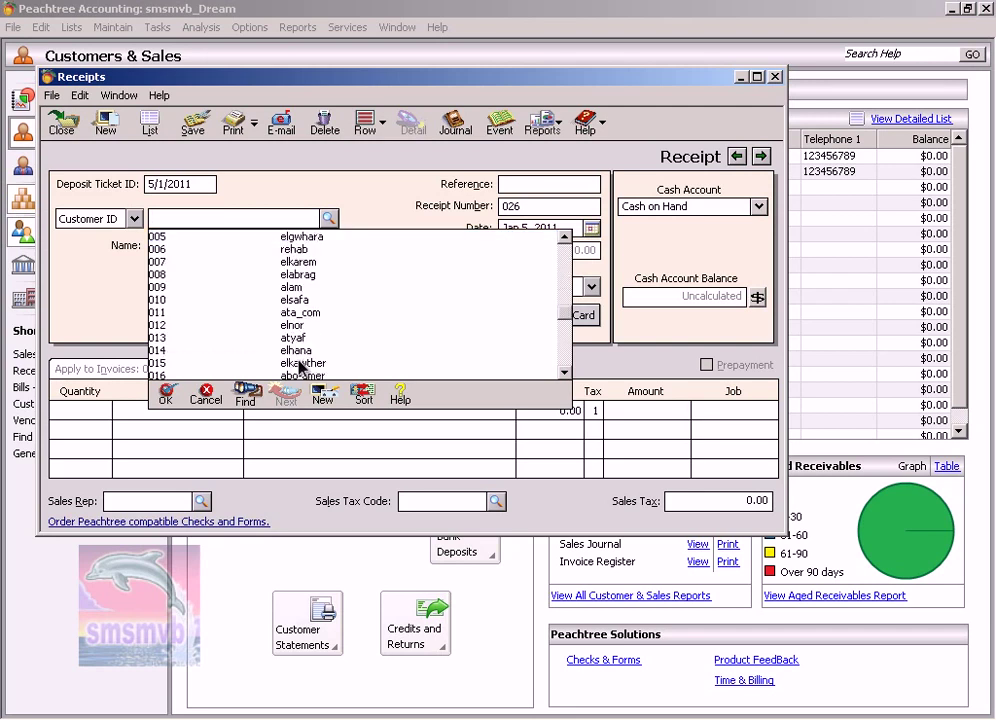
scroll(298, 362, down, 2)
scroll(300, 368, up, 2)
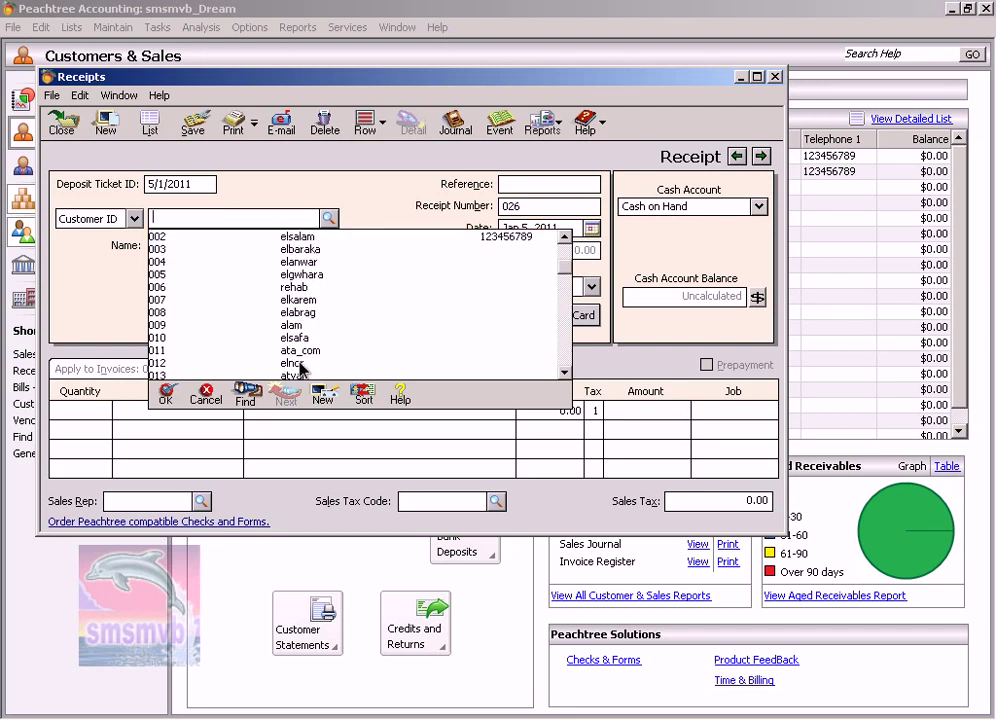
click(308, 318)
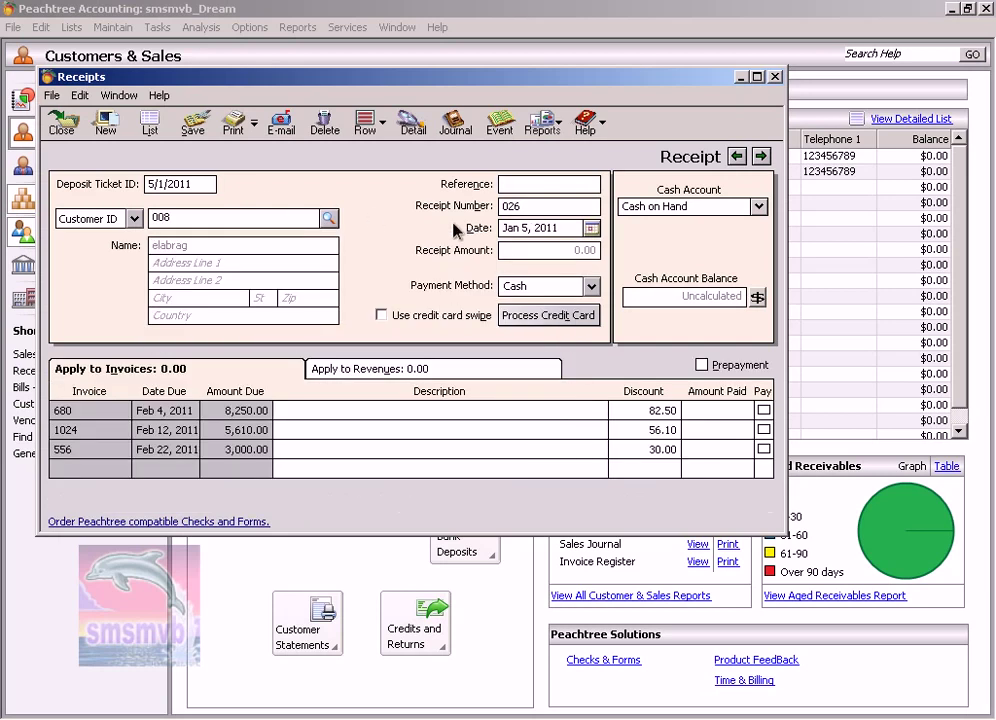
- Give the elabrag receipt reference 4 and receipt number 024, keep cash as the payment method, and save it
text(4)
key(Tab)
text(024)
key(Tab)
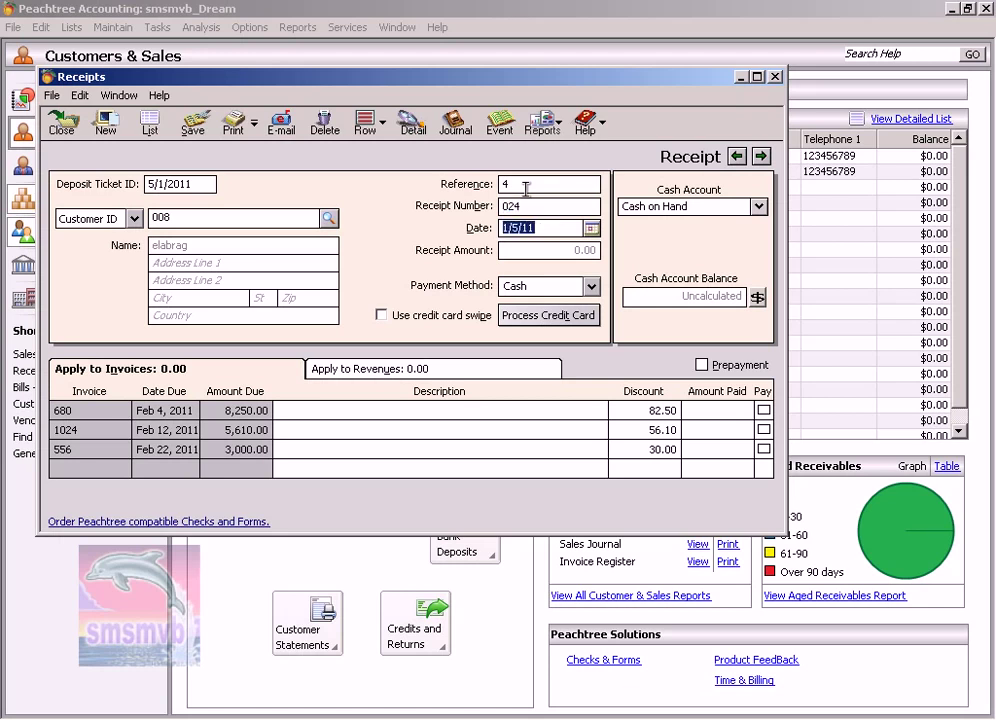
key(Tab)
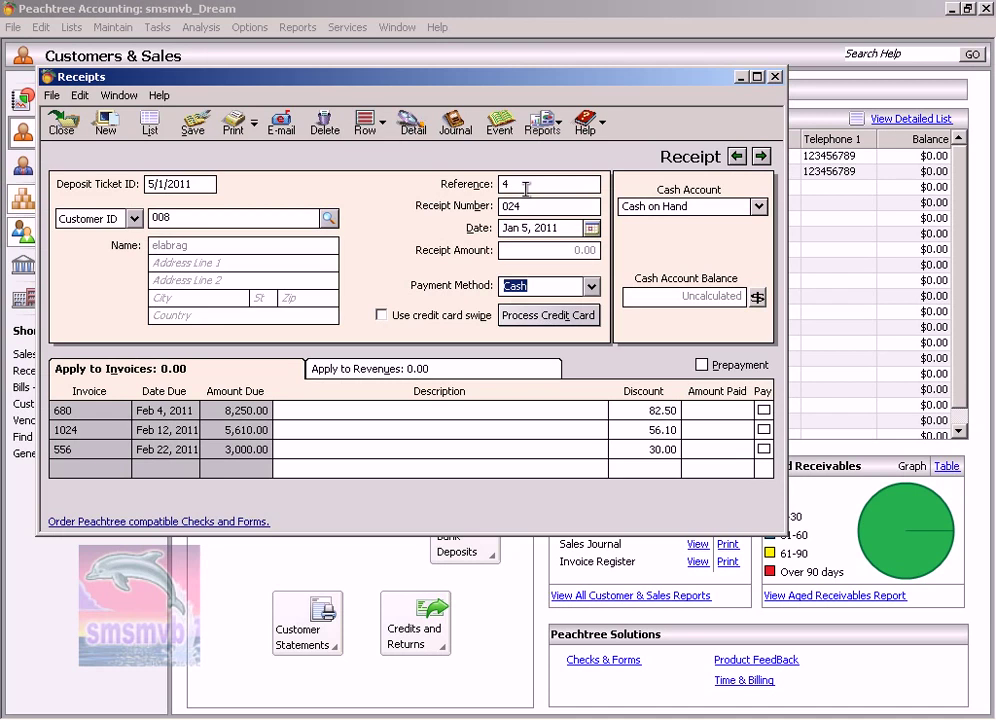
key(Tab)
key(ctrl+s)
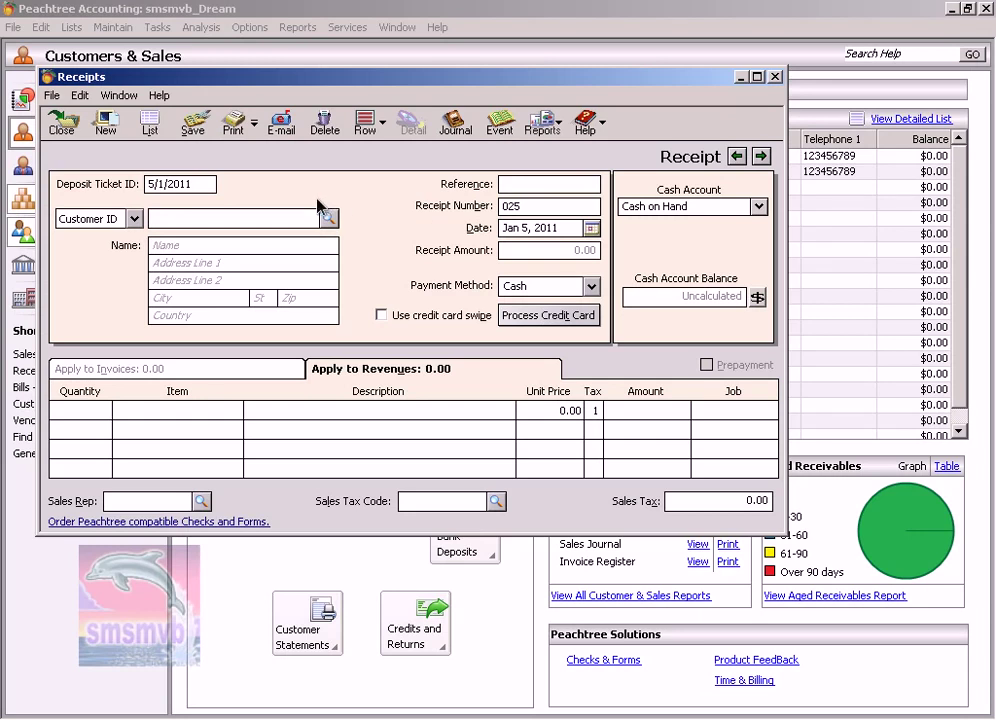
- Reopen the saved elabrag receipt 024 from the list of receipts
click(150, 121)
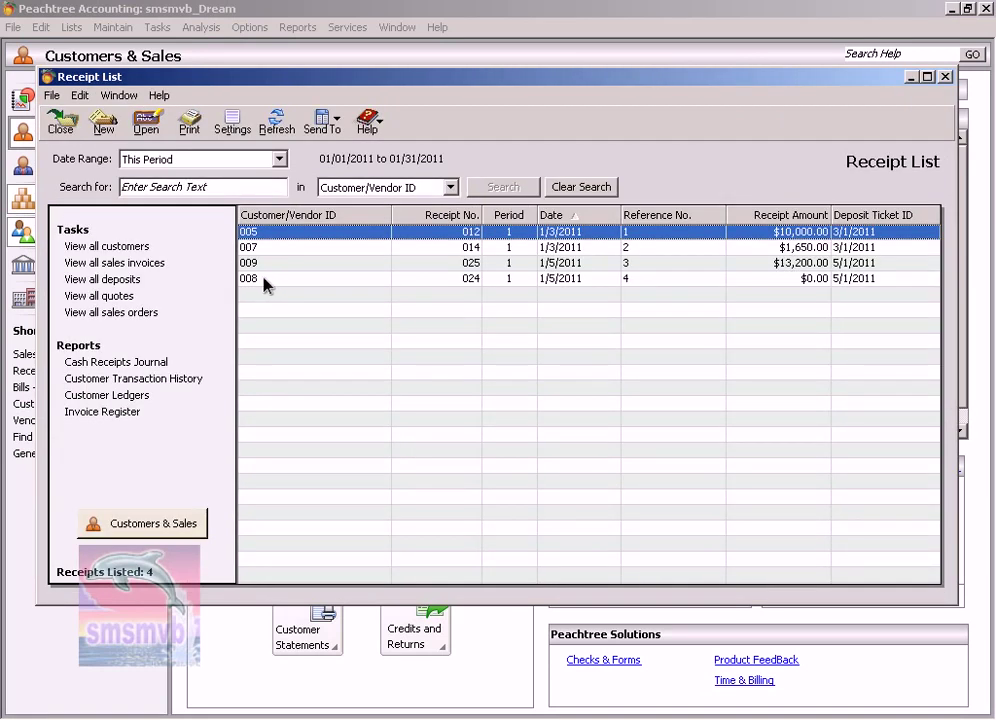
click(264, 279)
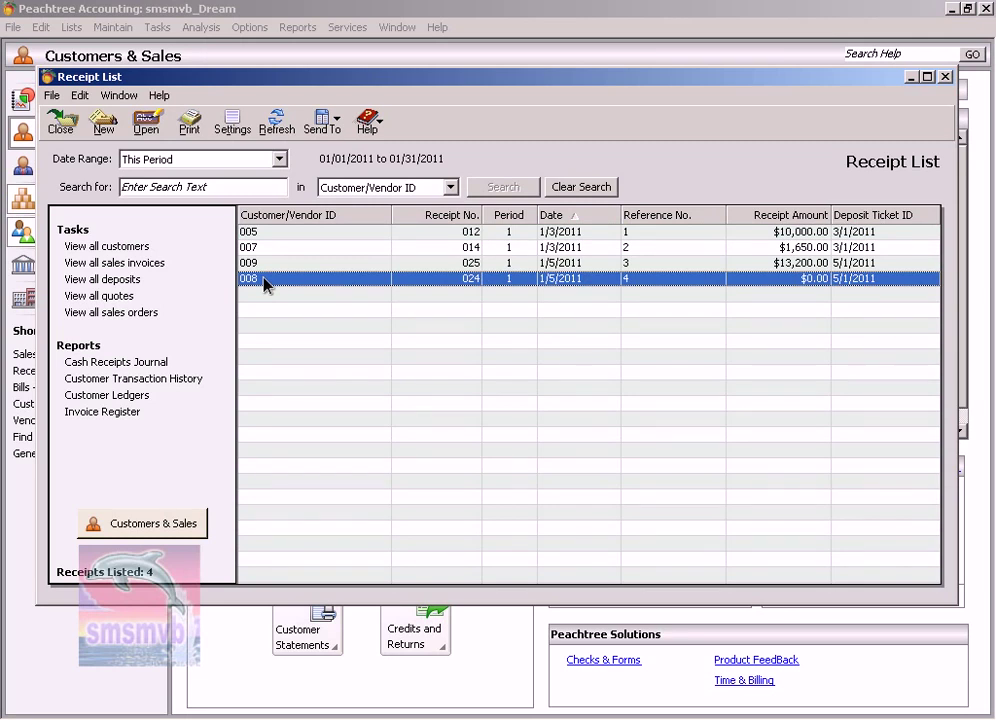
double_click(460, 284)
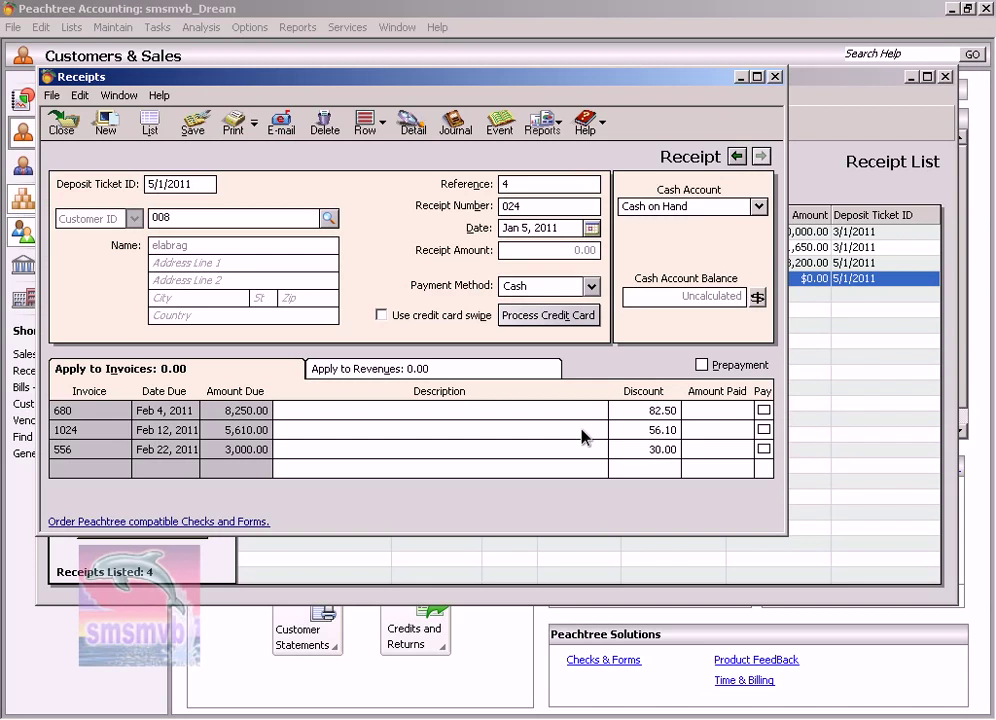
- Apply a payment of 5050 to elabrag's invoice 680 and save the receipt
click(730, 410)
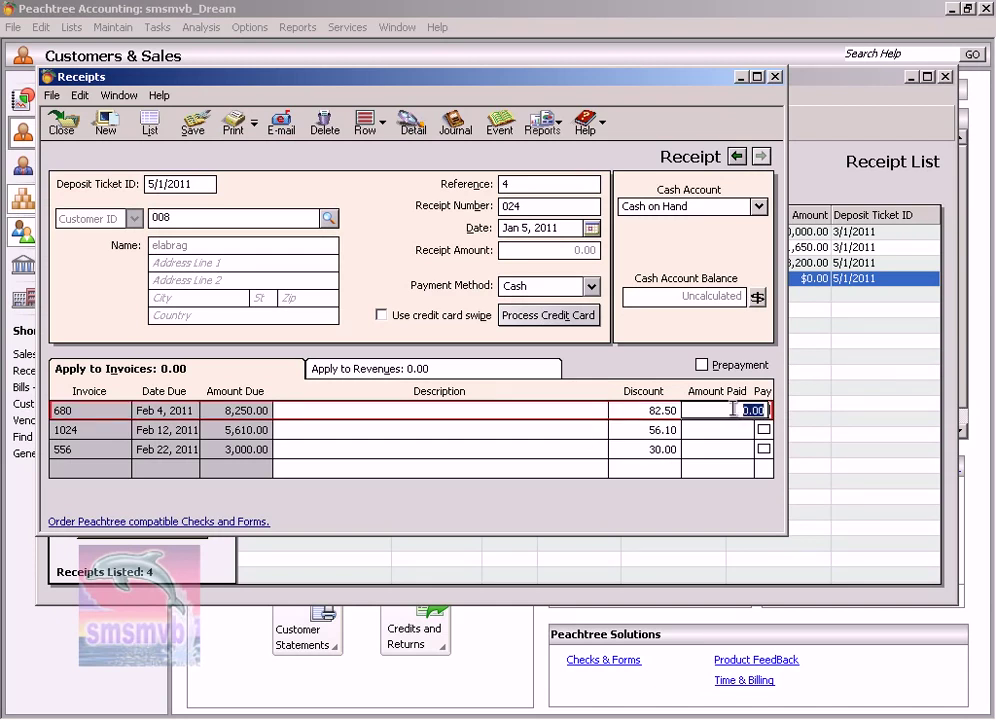
text(5050)
key(Tab)
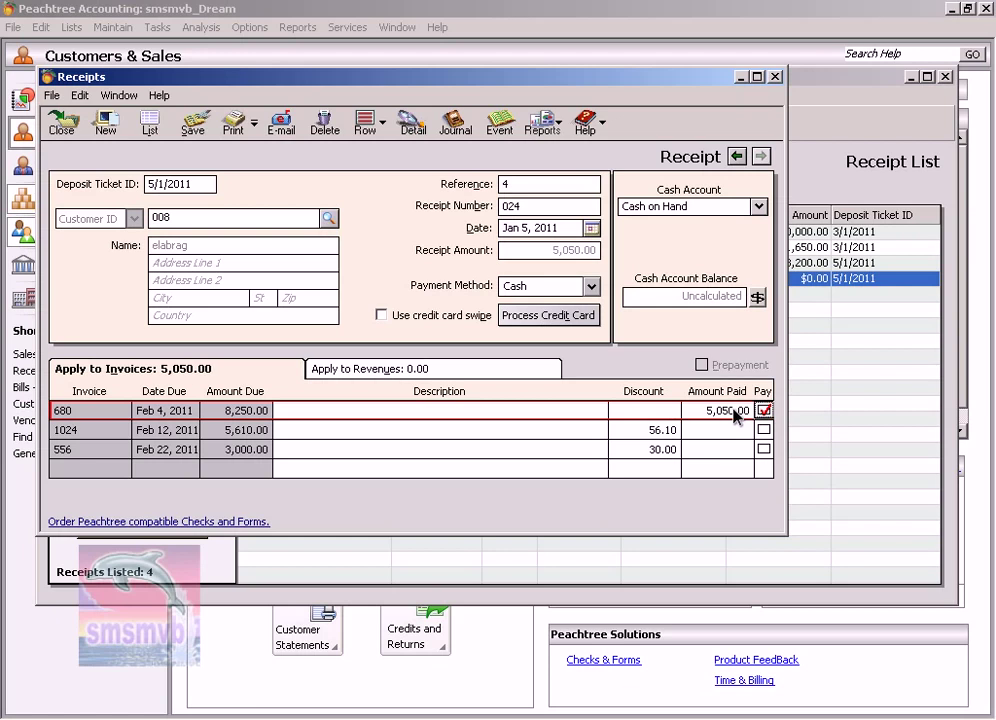
key(Tab)
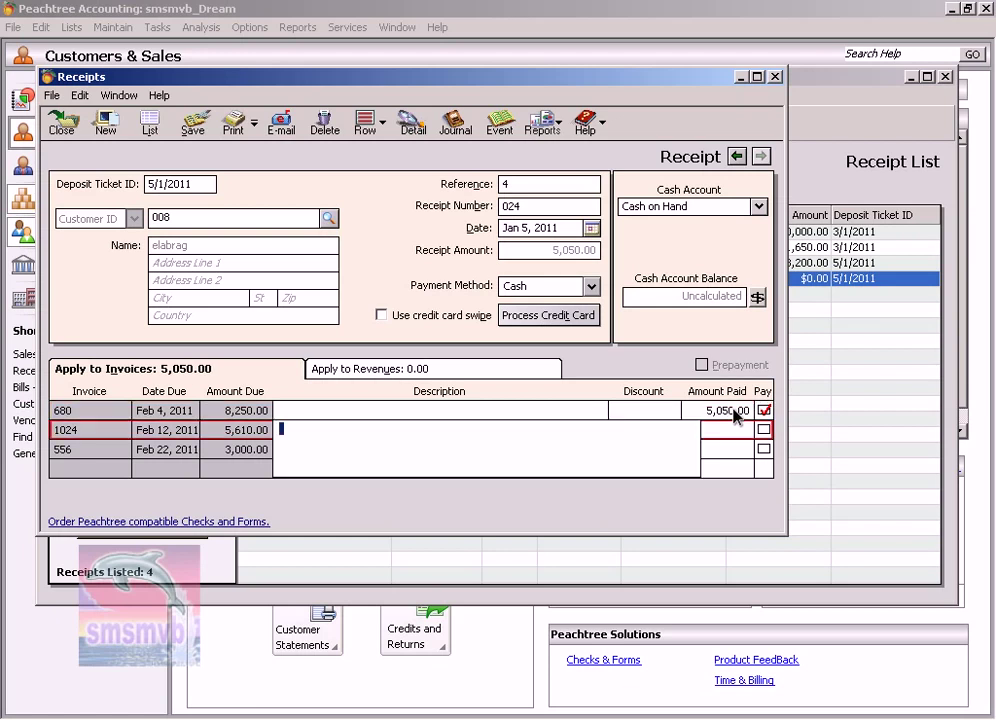
key(Tab)
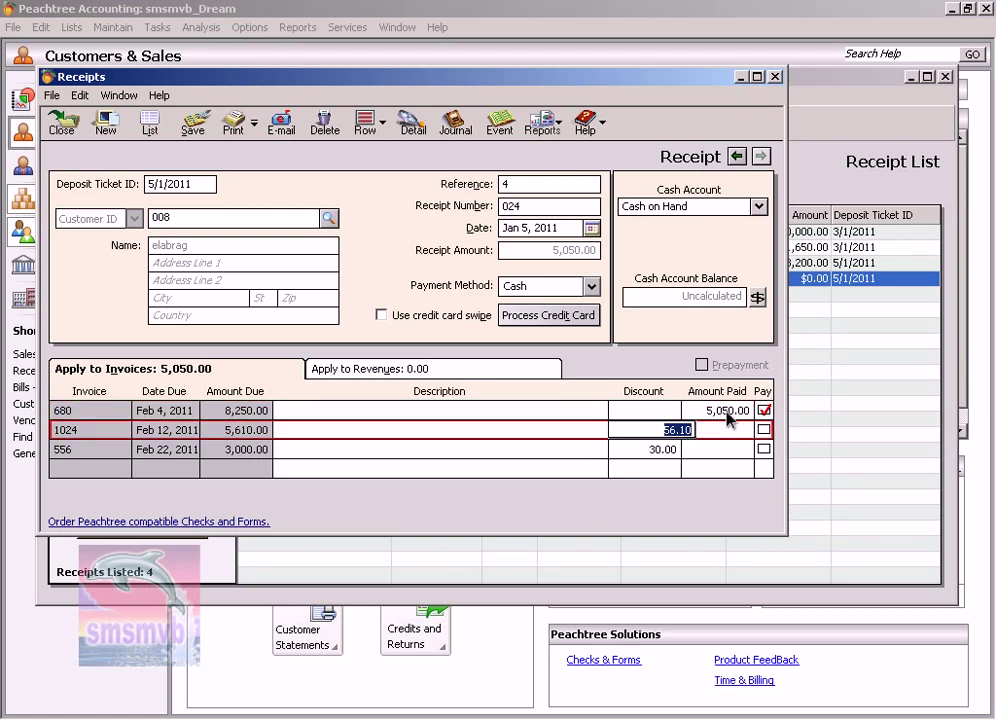
click(191, 125)
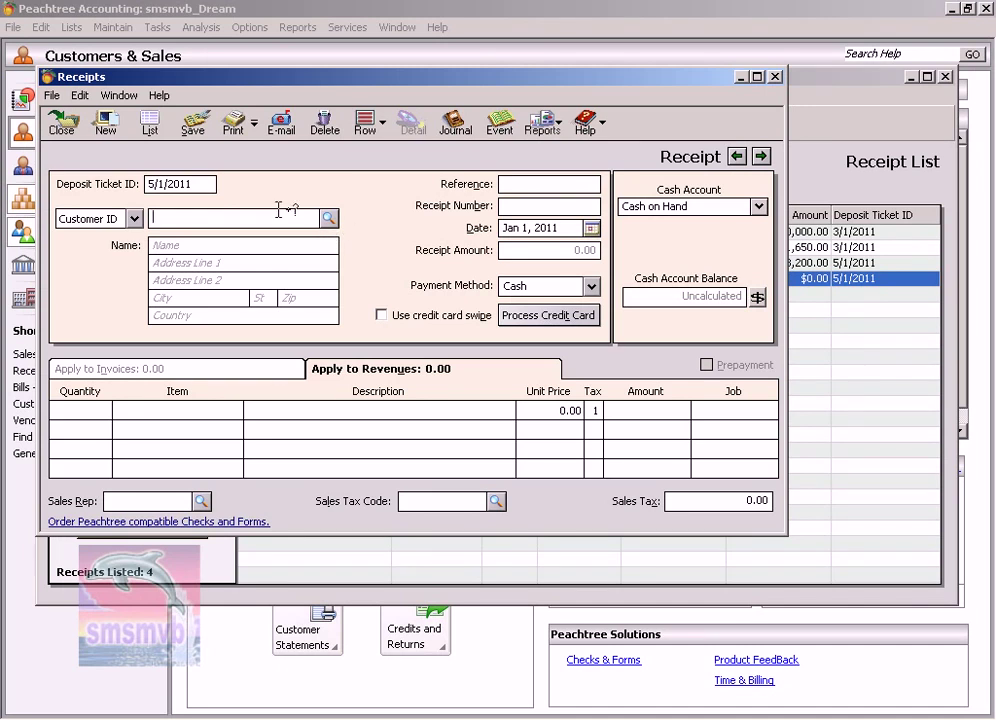
- Start a receipt for customer elsafa with reference 5, receipt number 556 and the date Jan 5, 2011
click(326, 219)
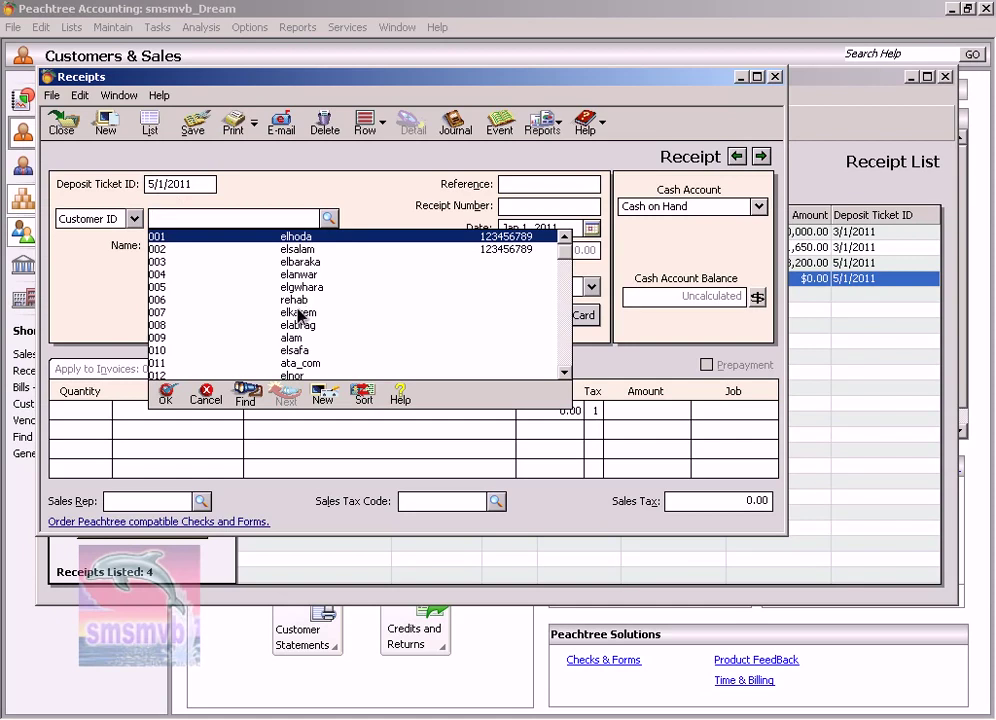
double_click(304, 350)
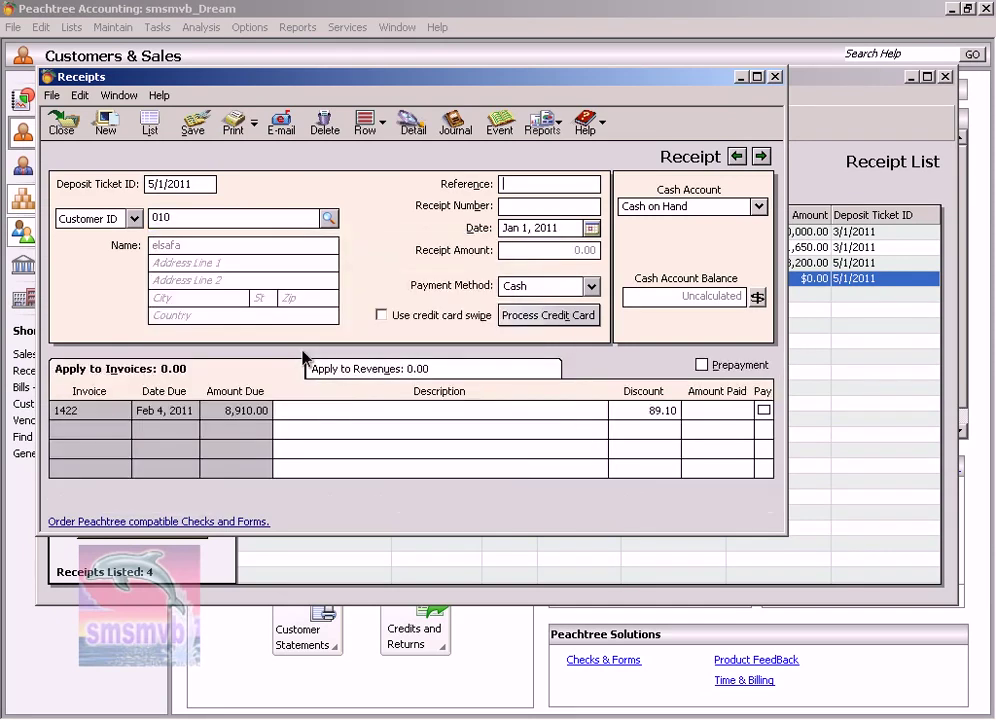
text(5)
key(Tab)
text(556)
key(Tab)
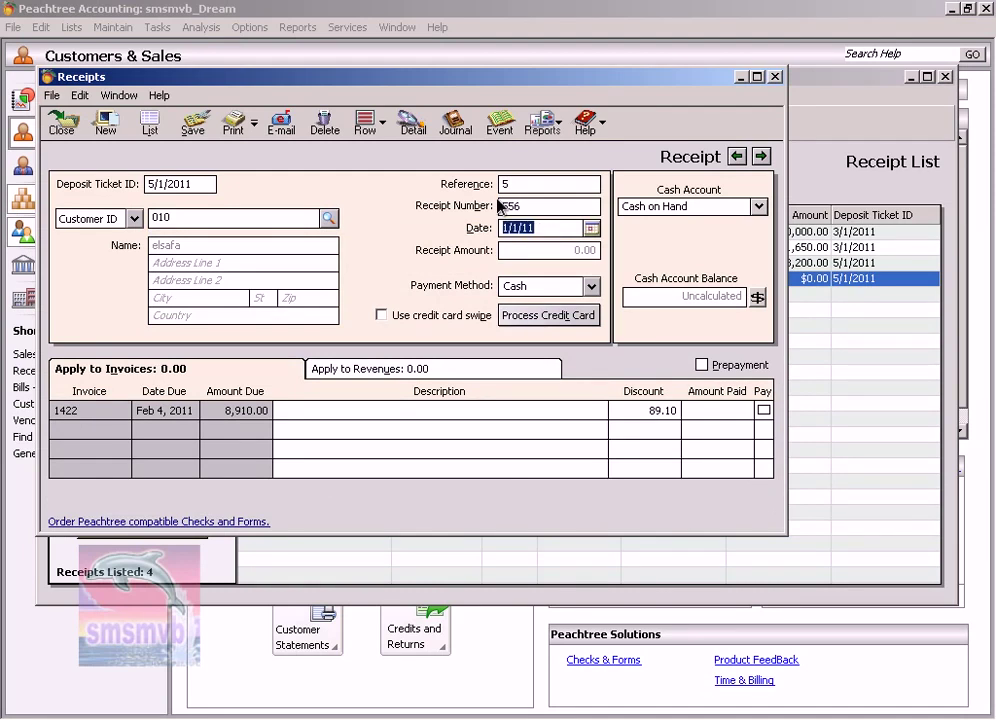
click(591, 228)
click(634, 334)
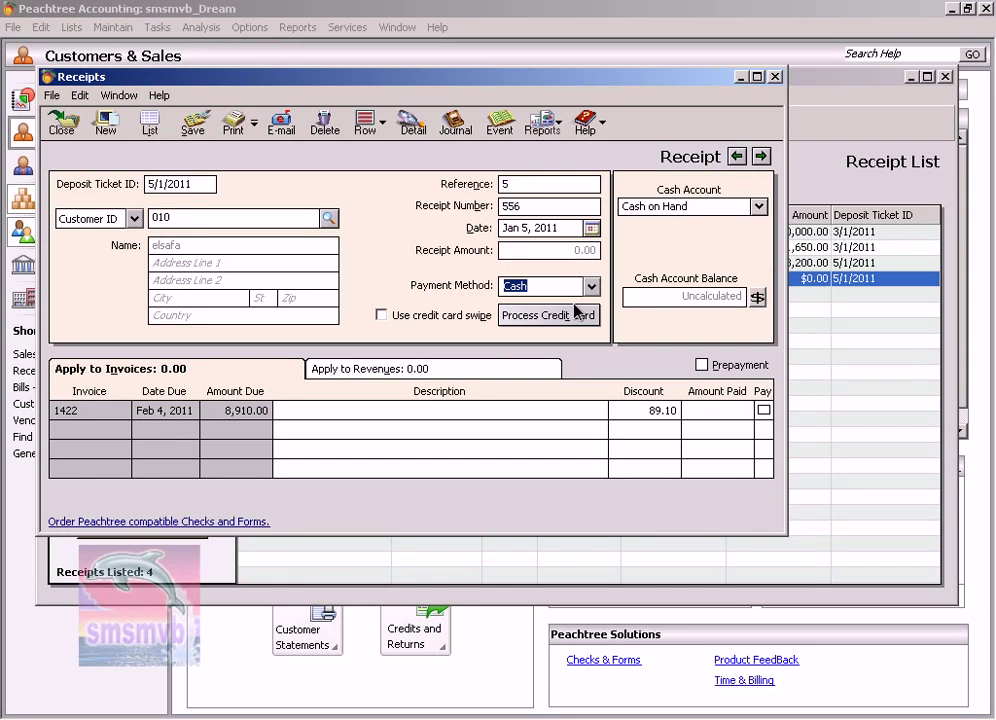
- Change the elsafa receipt's date to Mar 5, 2011
click(596, 230)
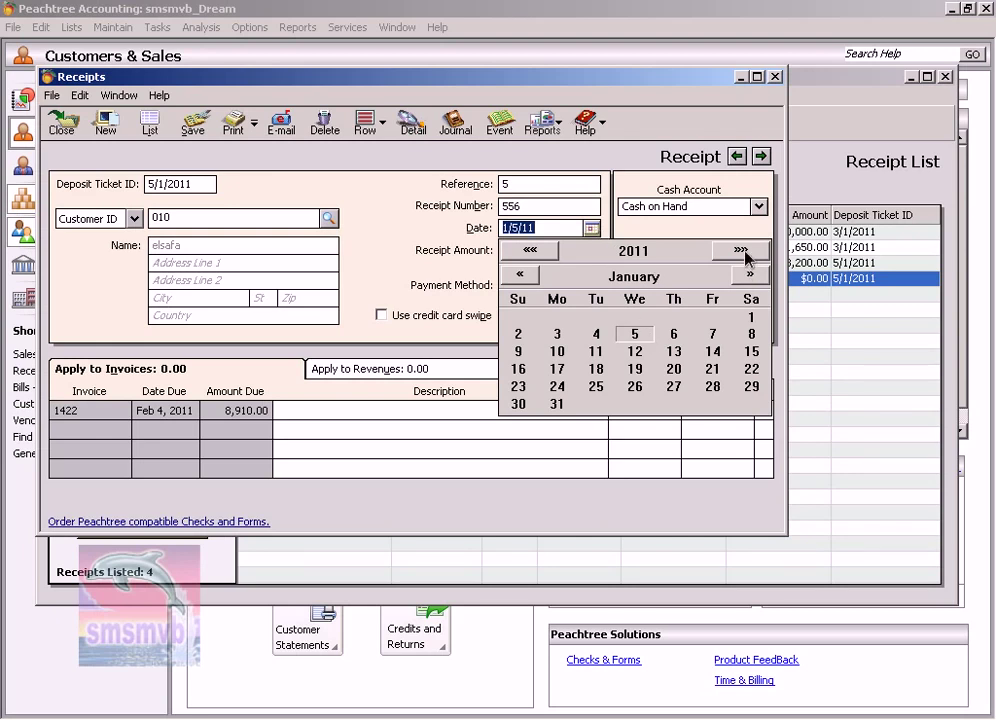
click(754, 282)
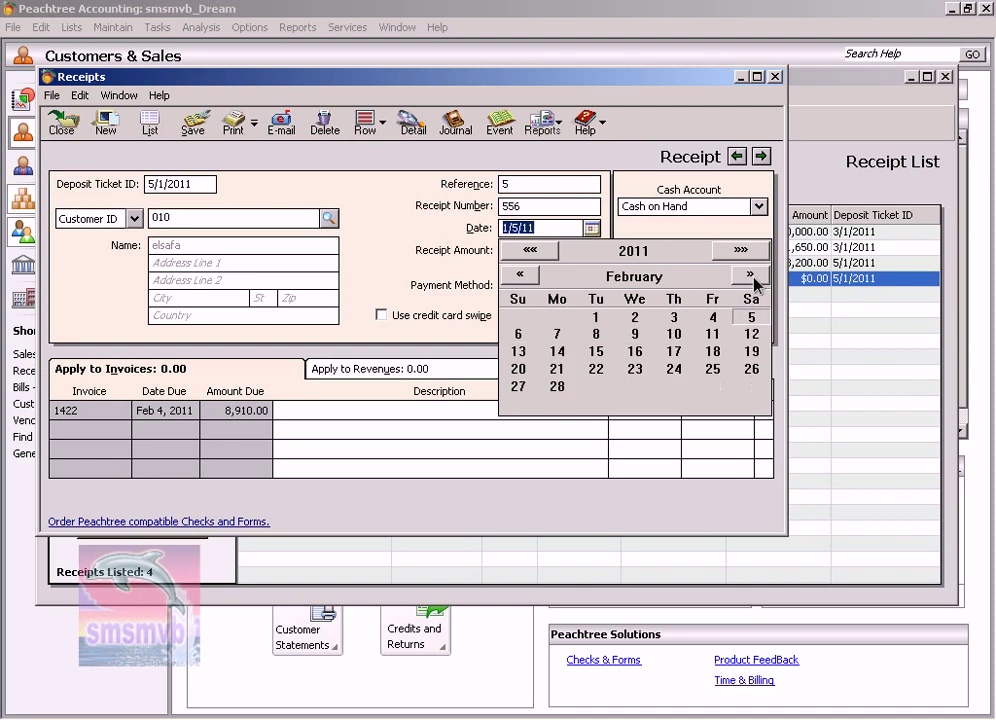
click(752, 279)
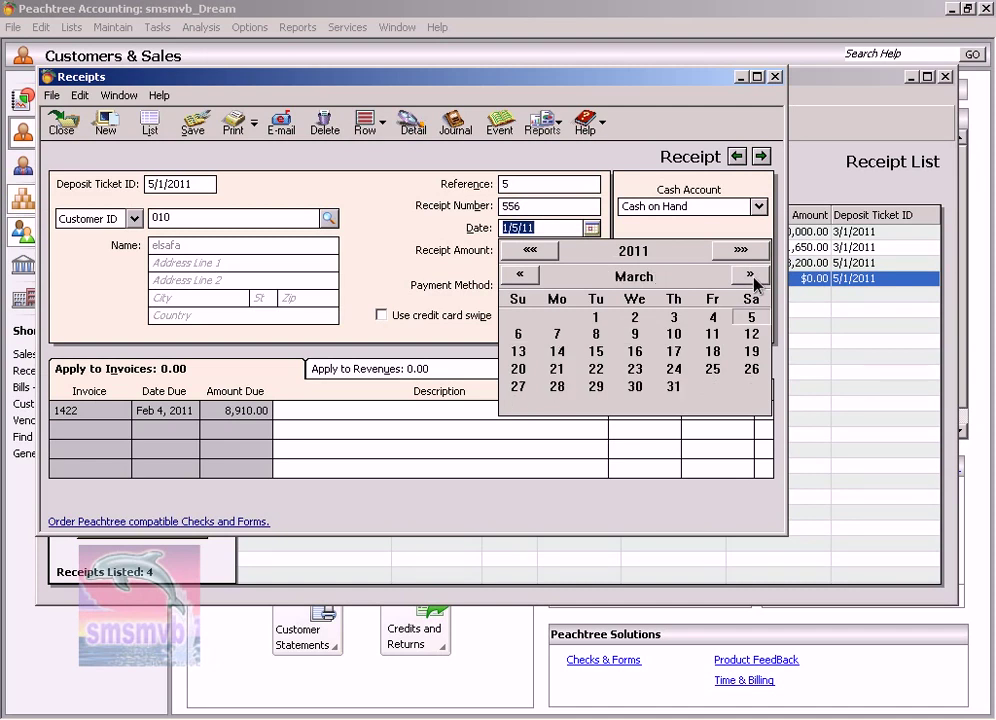
click(754, 281)
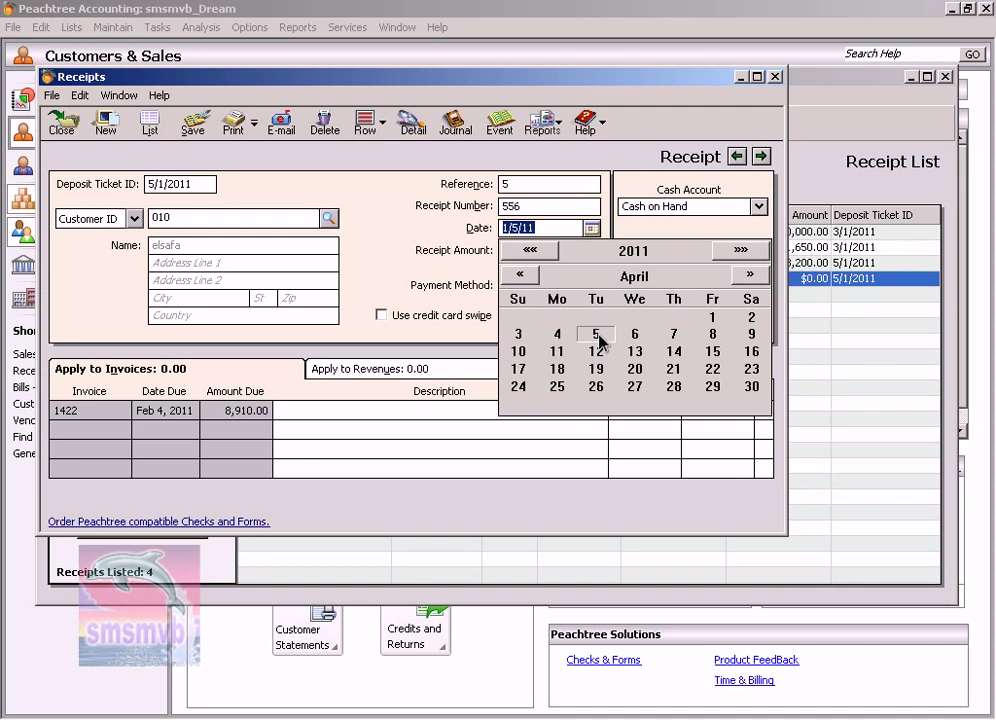
click(519, 274)
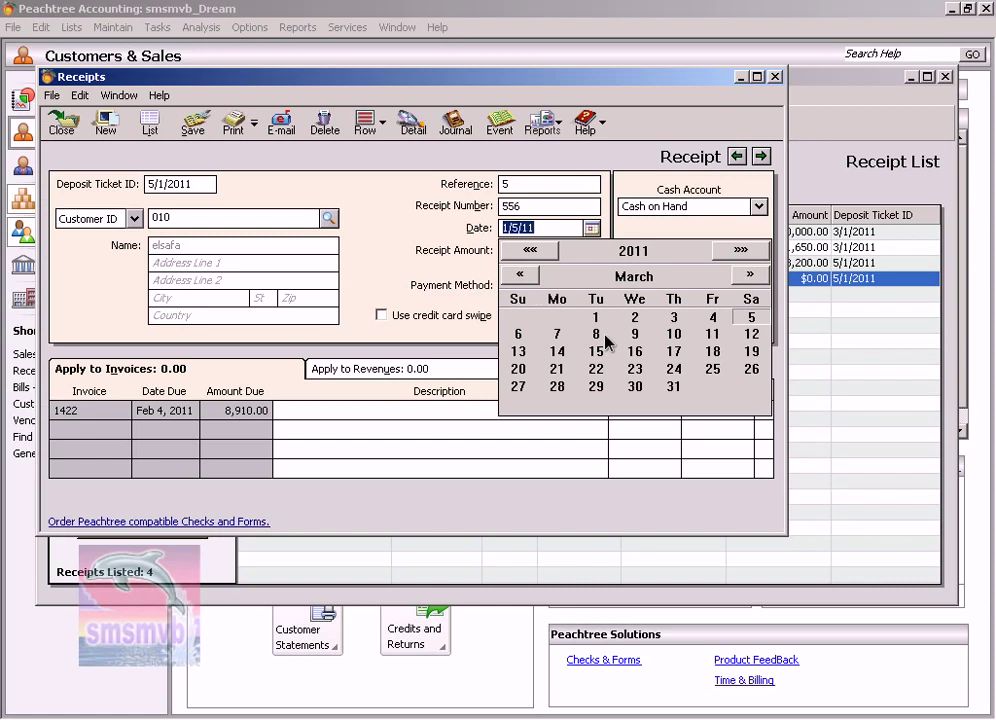
click(751, 317)
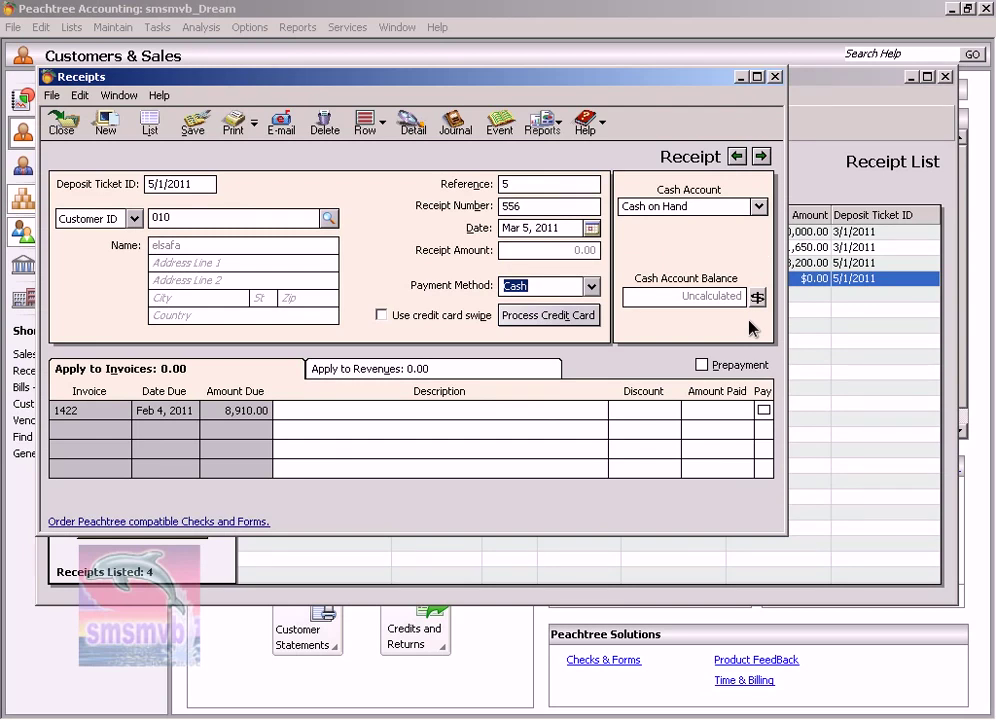
click(592, 230)
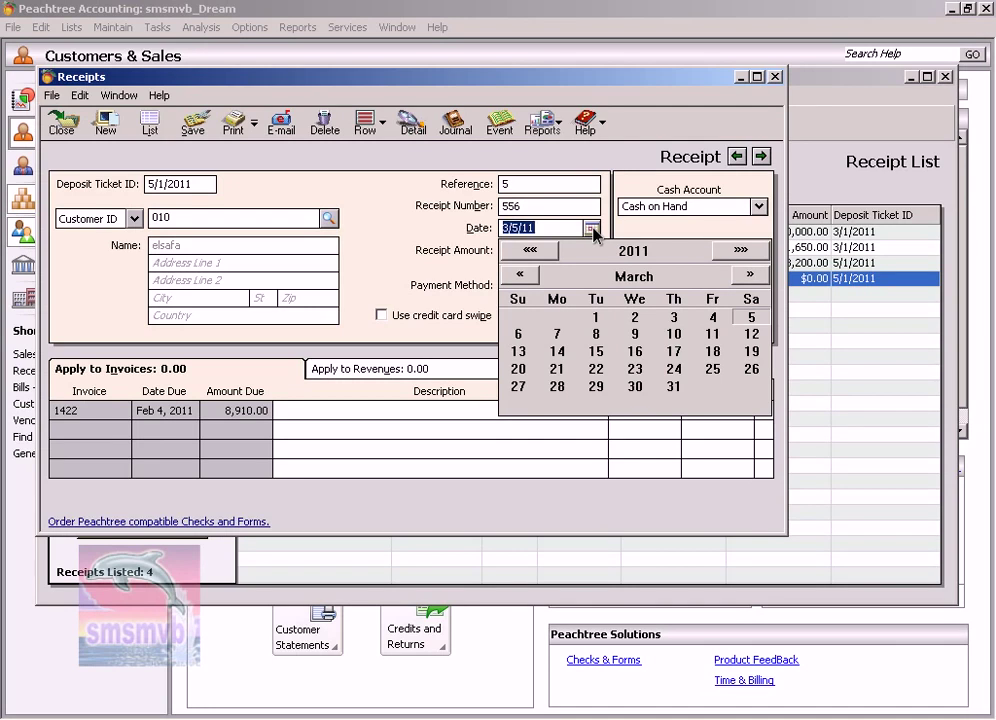
click(592, 229)
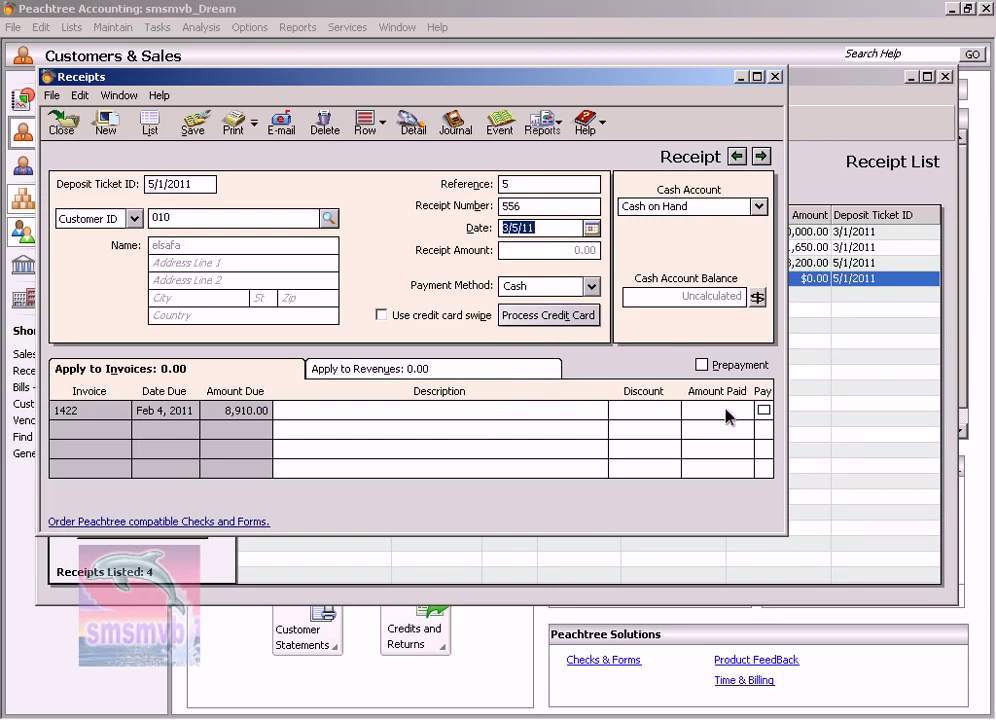
- Apply a payment of 8910 to elsafa's invoice 1422 and save the receipt
click(763, 410)
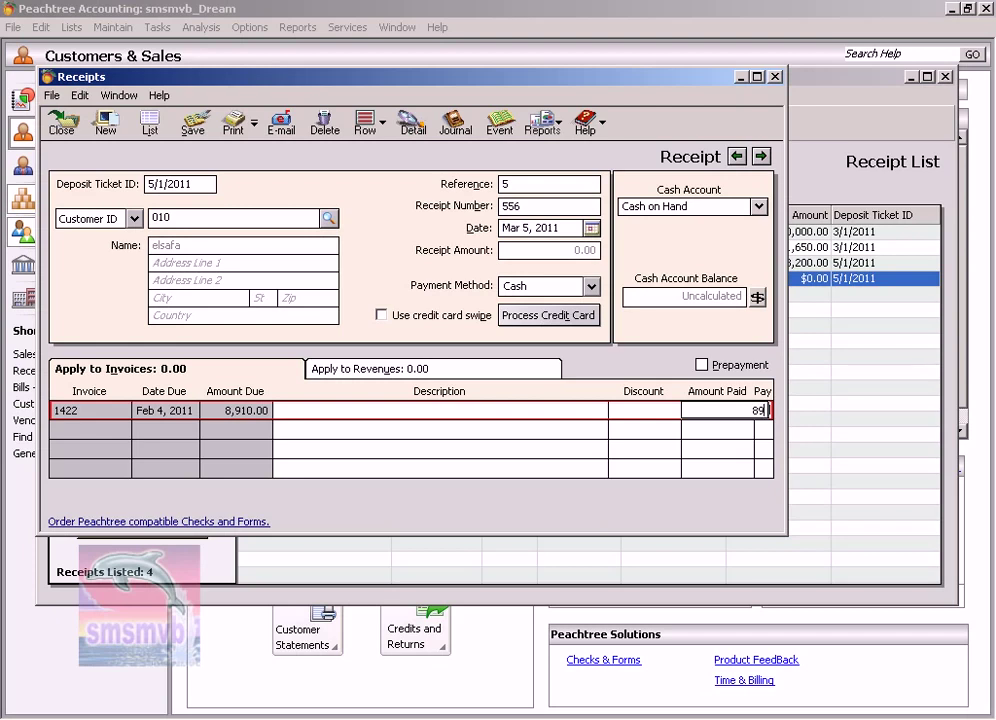
click(763, 410)
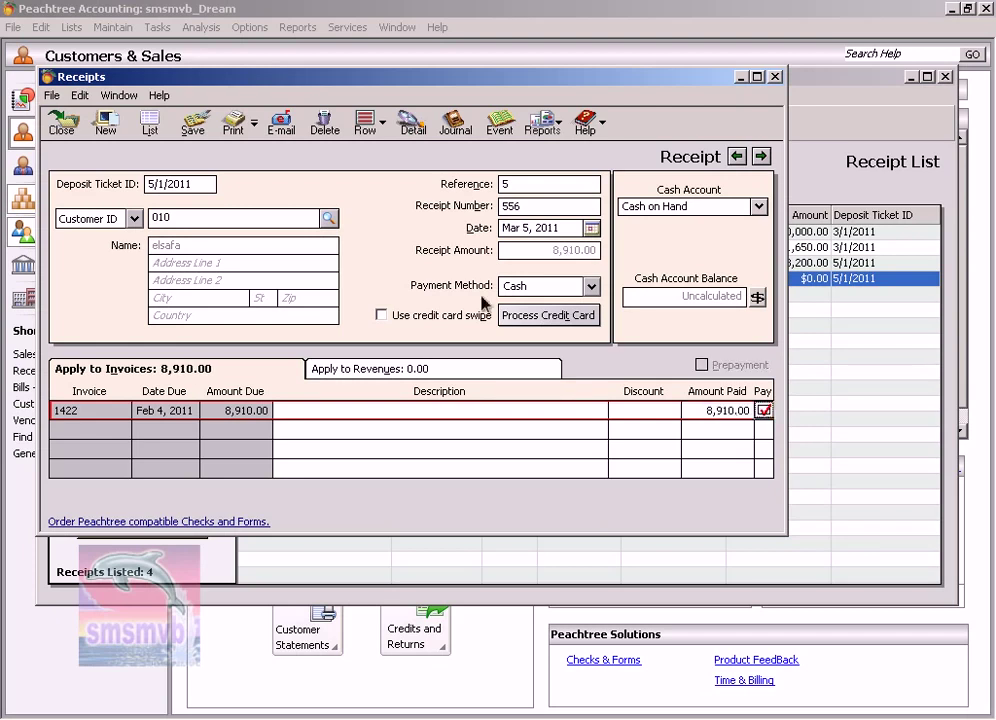
click(194, 127)
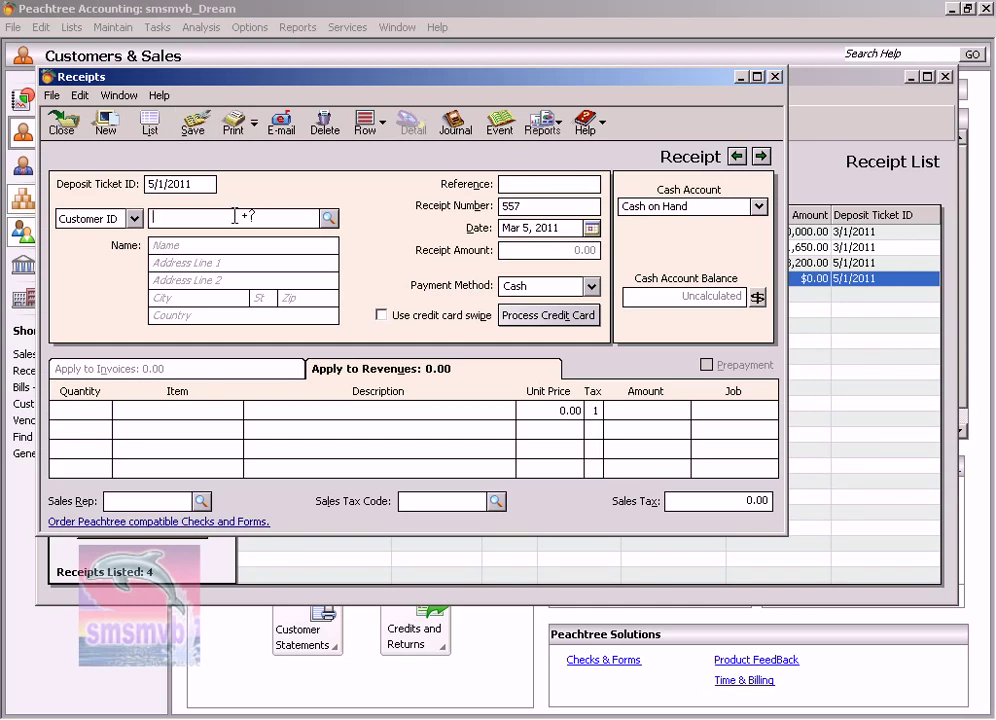
click(328, 219)
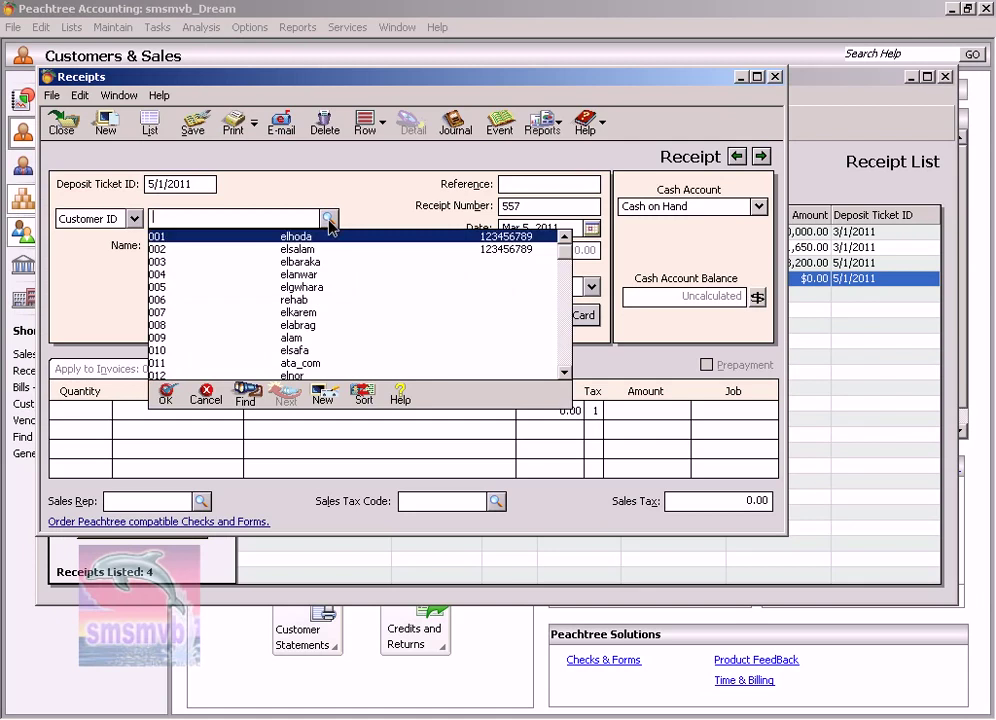
double_click(318, 288)
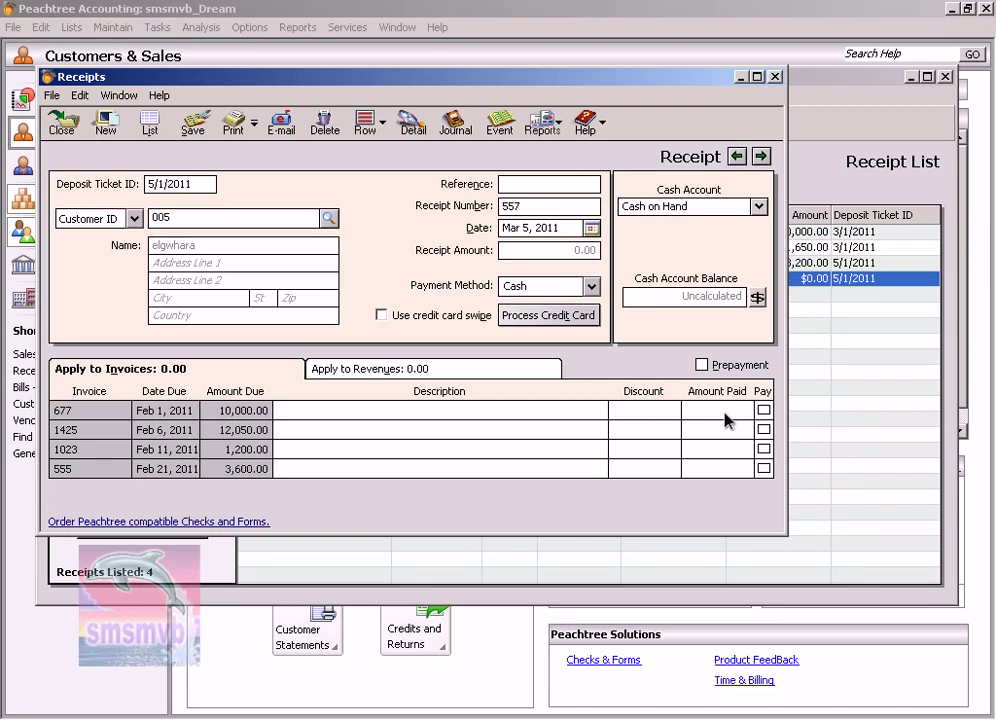
click(724, 411)
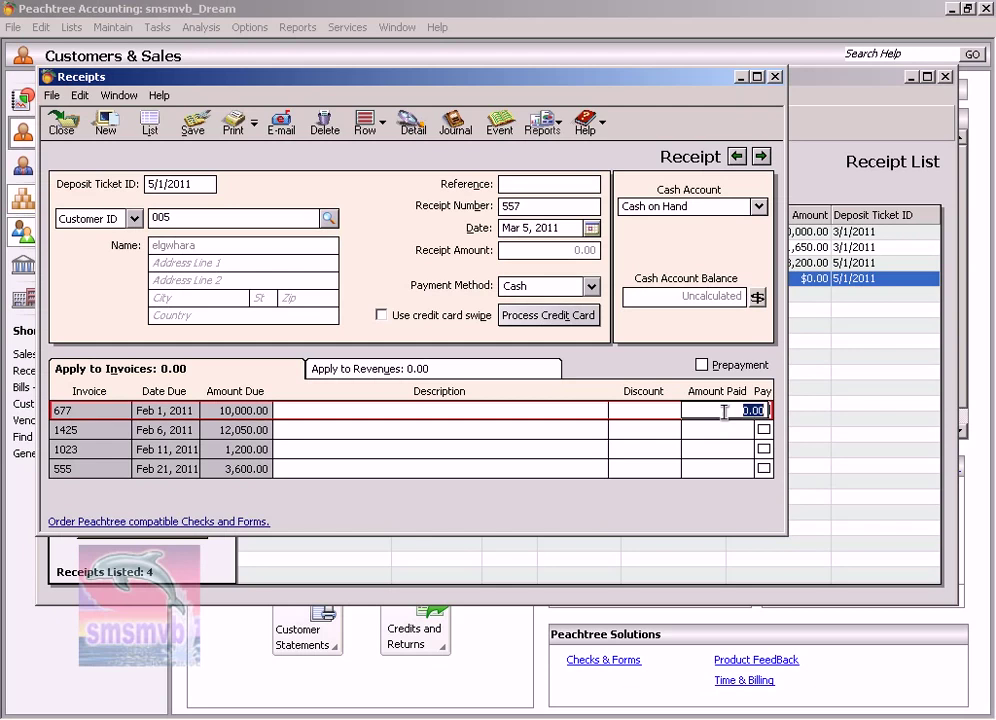
- Set the elgwhara receipt's date to Jan 7, 2011
click(591, 228)
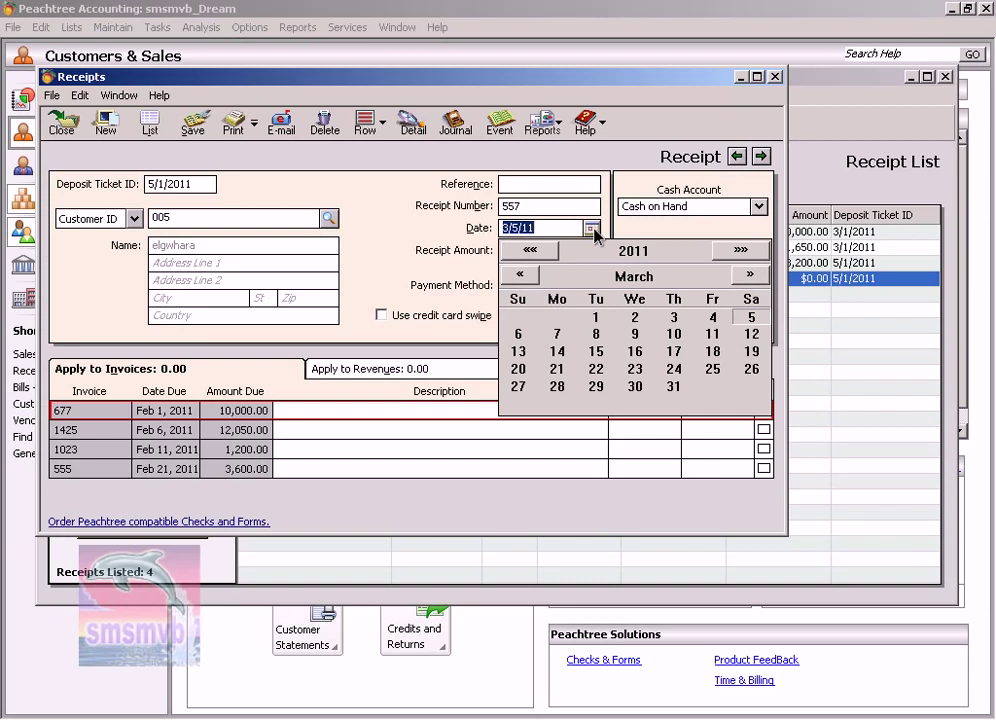
click(525, 277)
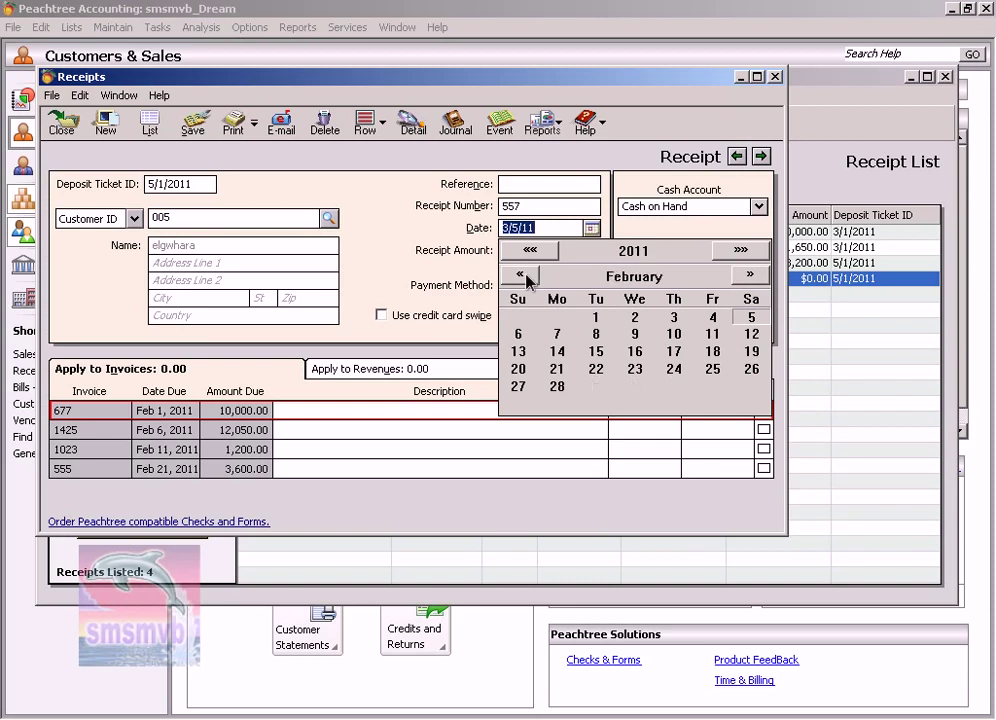
click(525, 278)
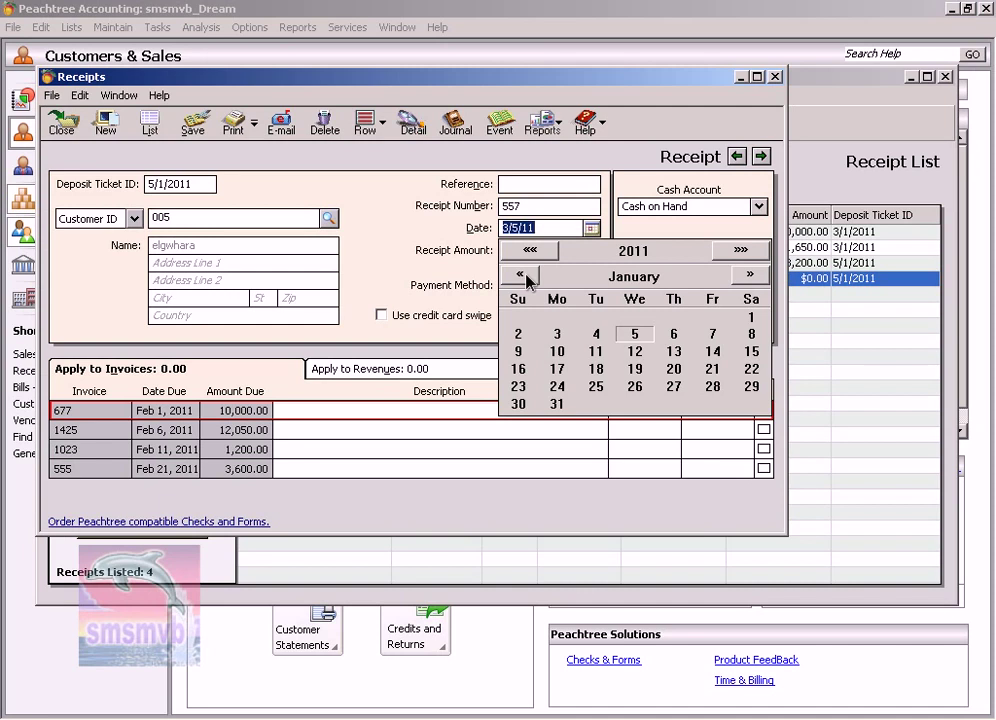
click(712, 336)
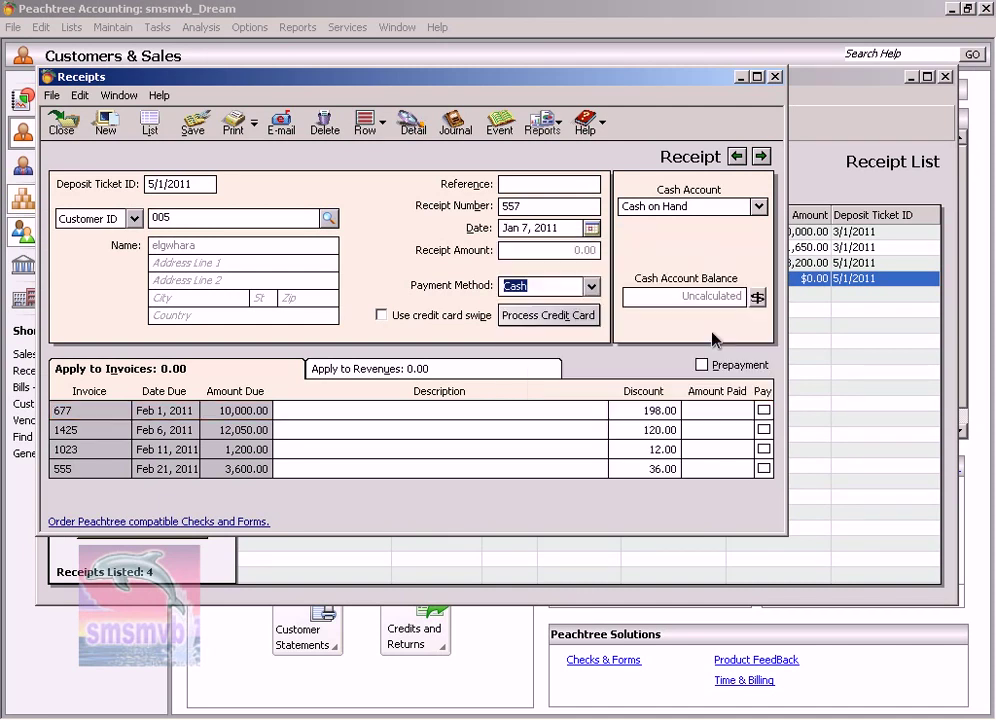
- Change the elgwhara receipt's date to Apr 7, 2011
click(591, 228)
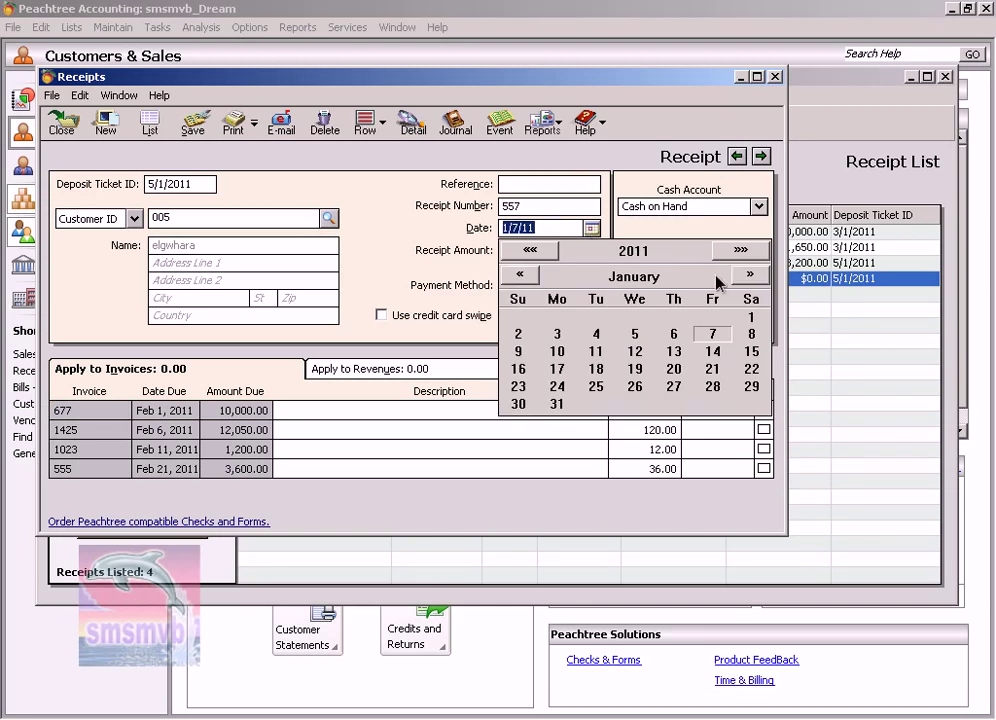
click(750, 277)
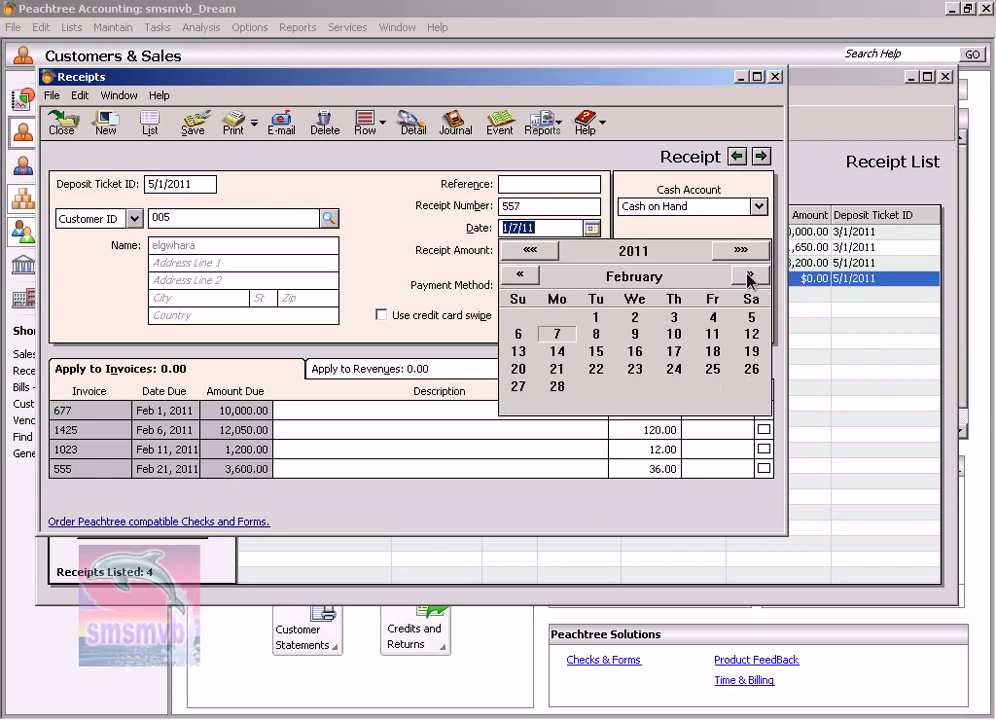
click(750, 277)
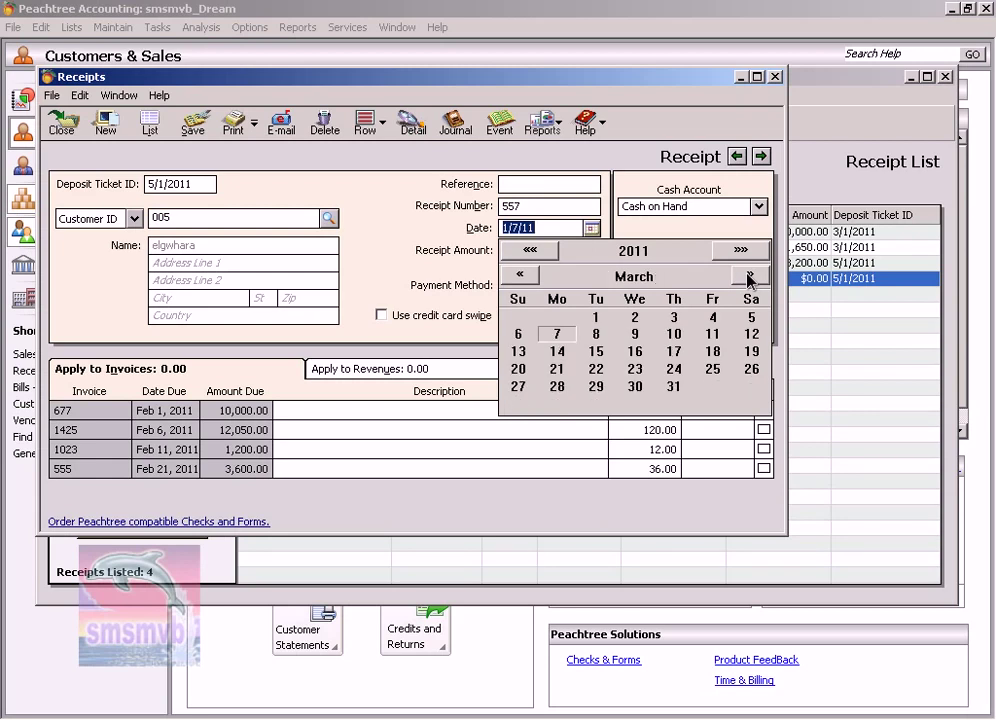
click(750, 277)
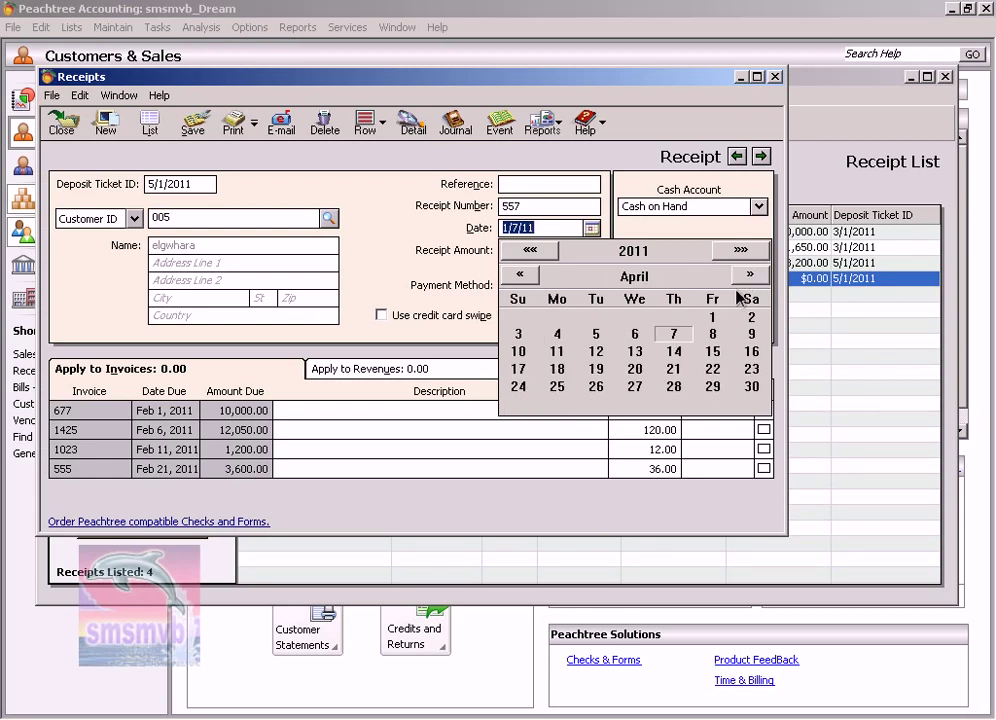
click(676, 336)
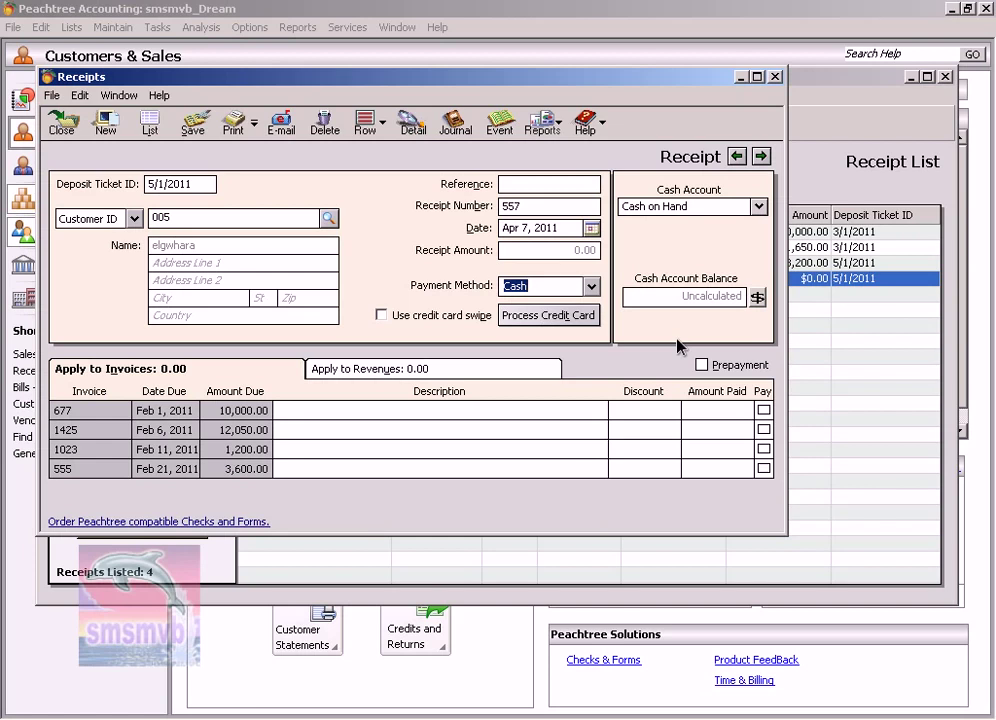
click(708, 413)
text(3)
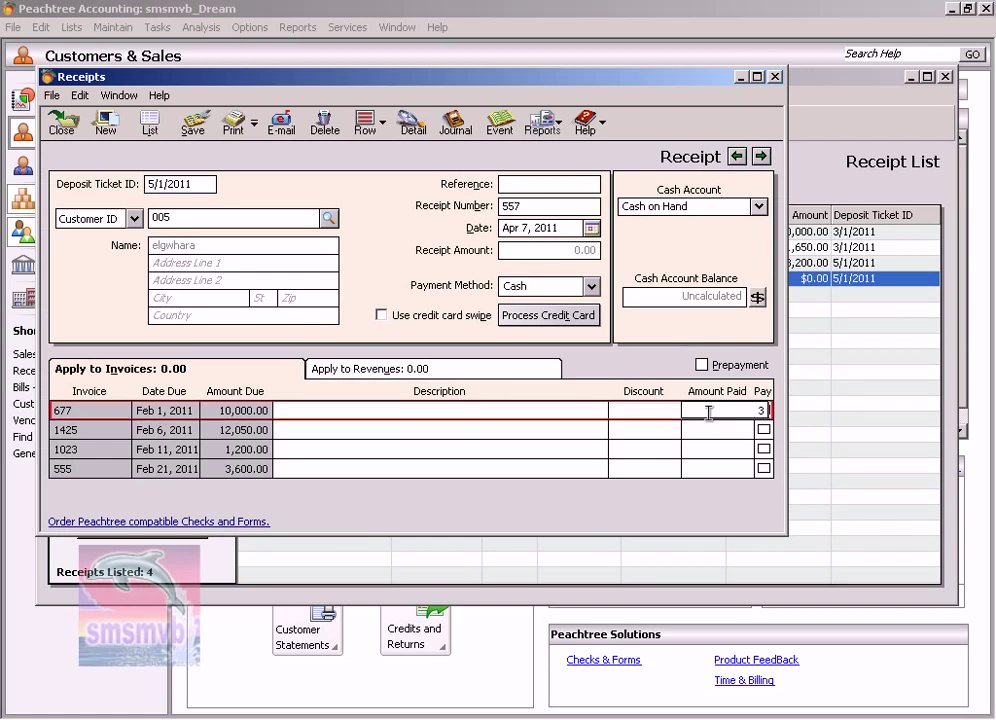
text(,500)
key(Tab)
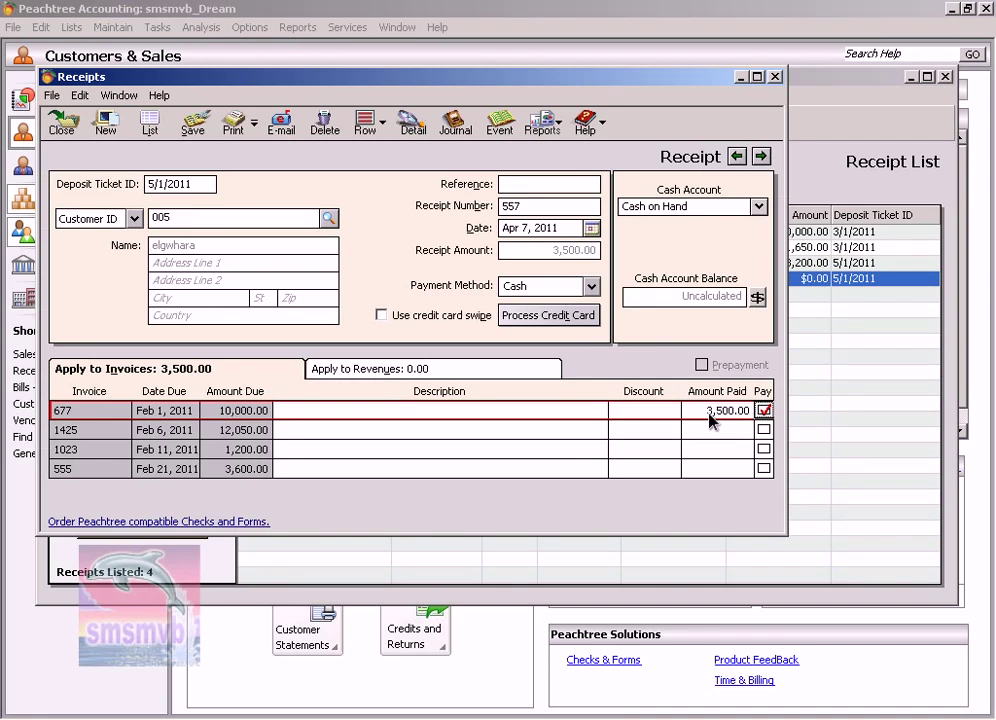
key(Tab)
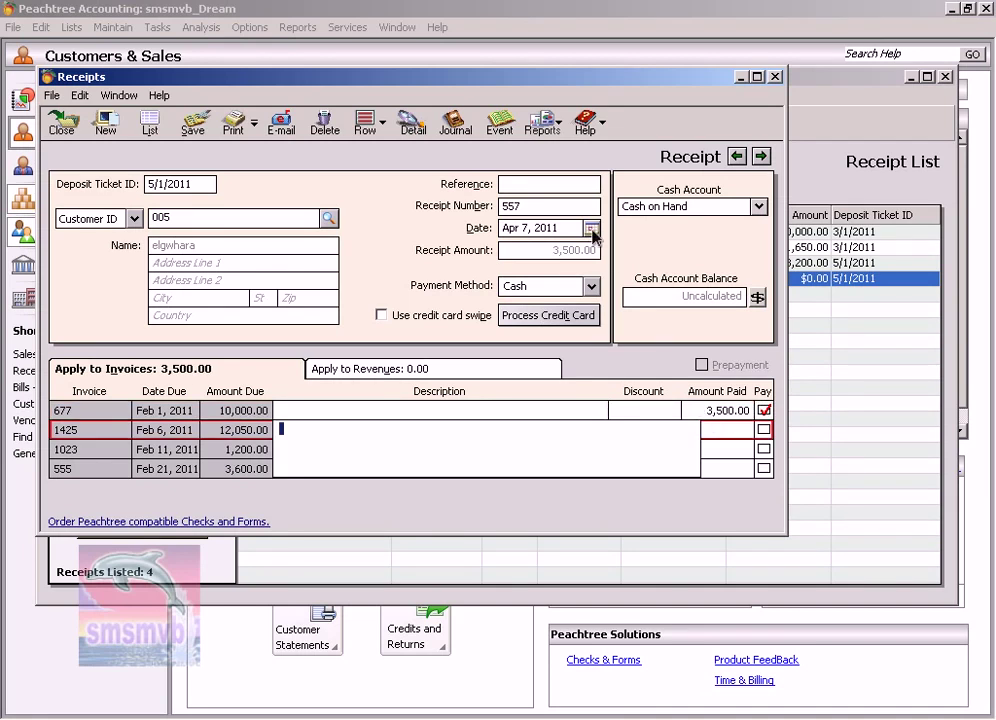
- Enter reference 5 on the elgwhara receipt and save it
click(204, 132)
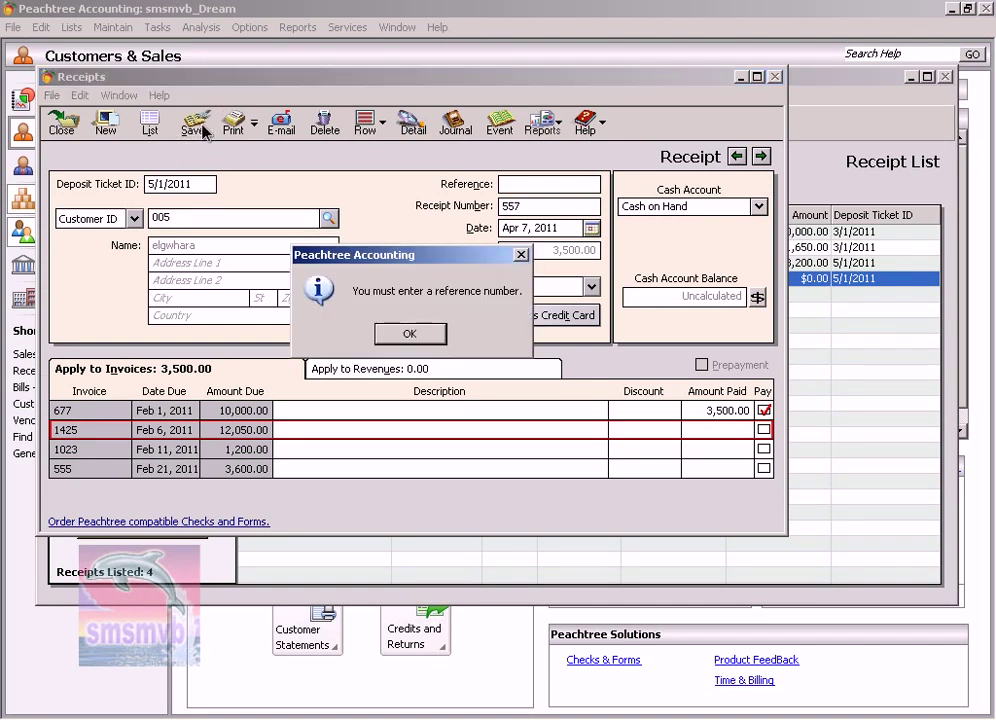
click(409, 333)
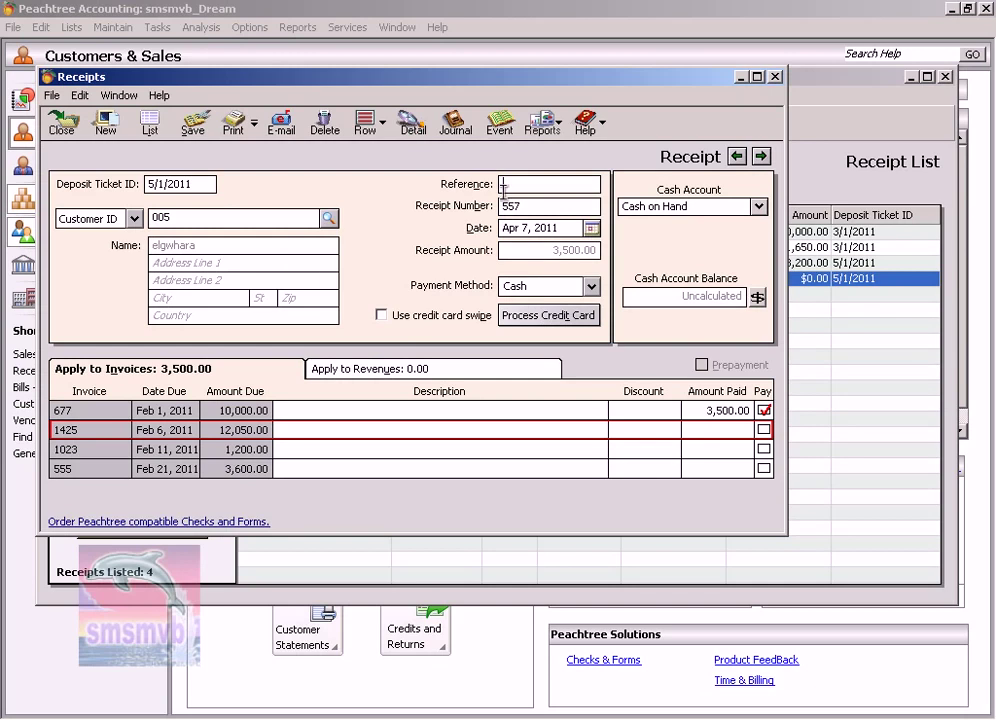
text(5)
click(190, 126)
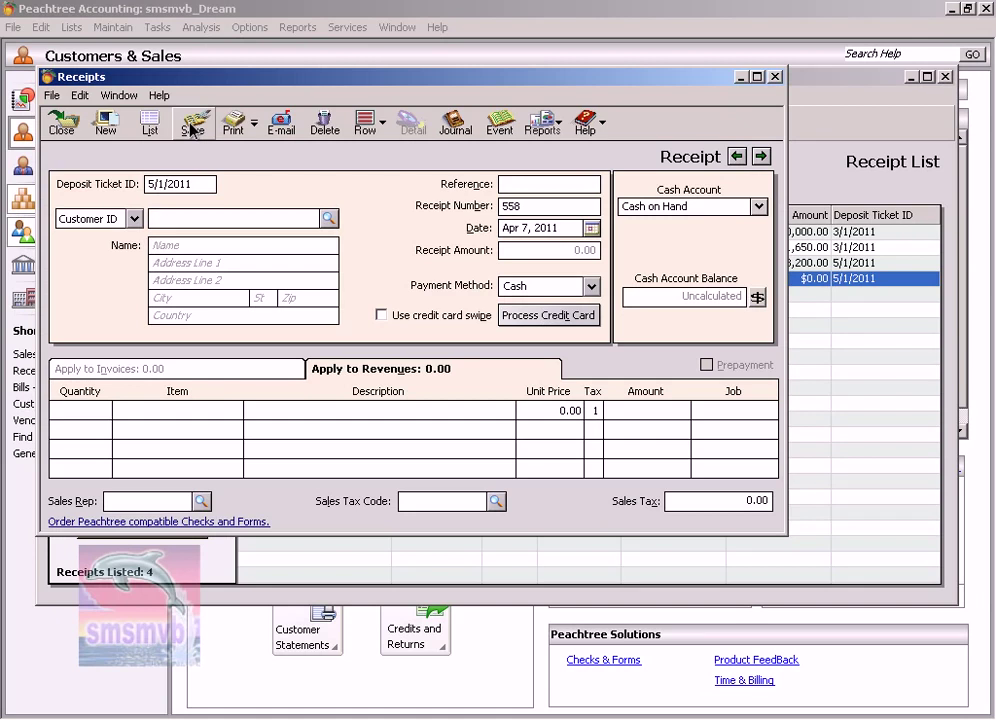
- Start another receipt for customer elgwhara with reference 6
click(328, 218)
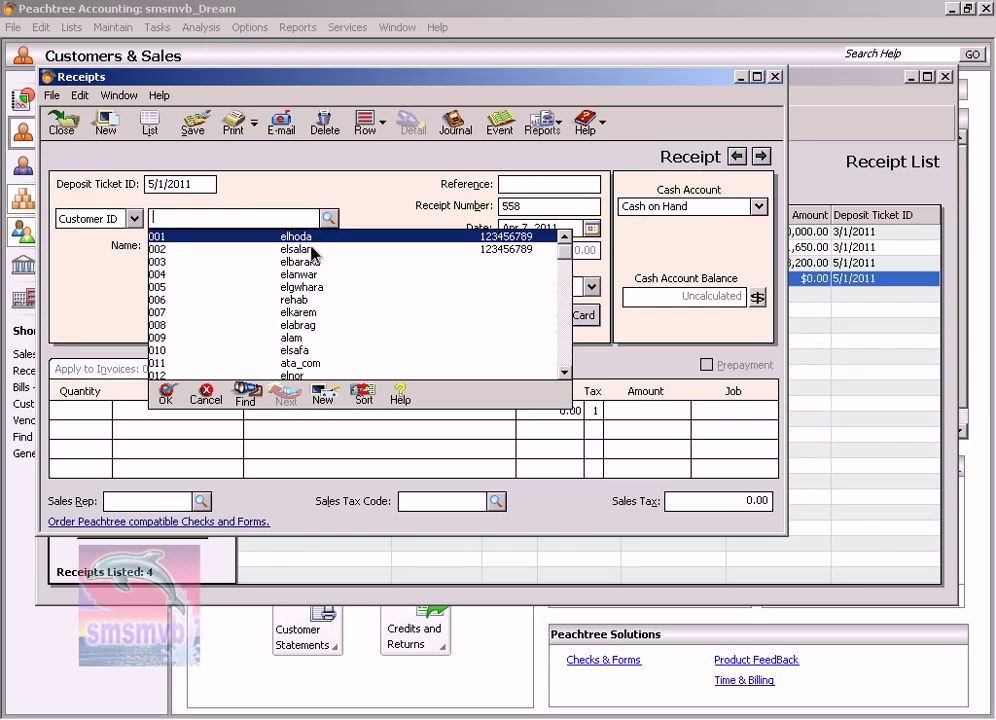
double_click(330, 348)
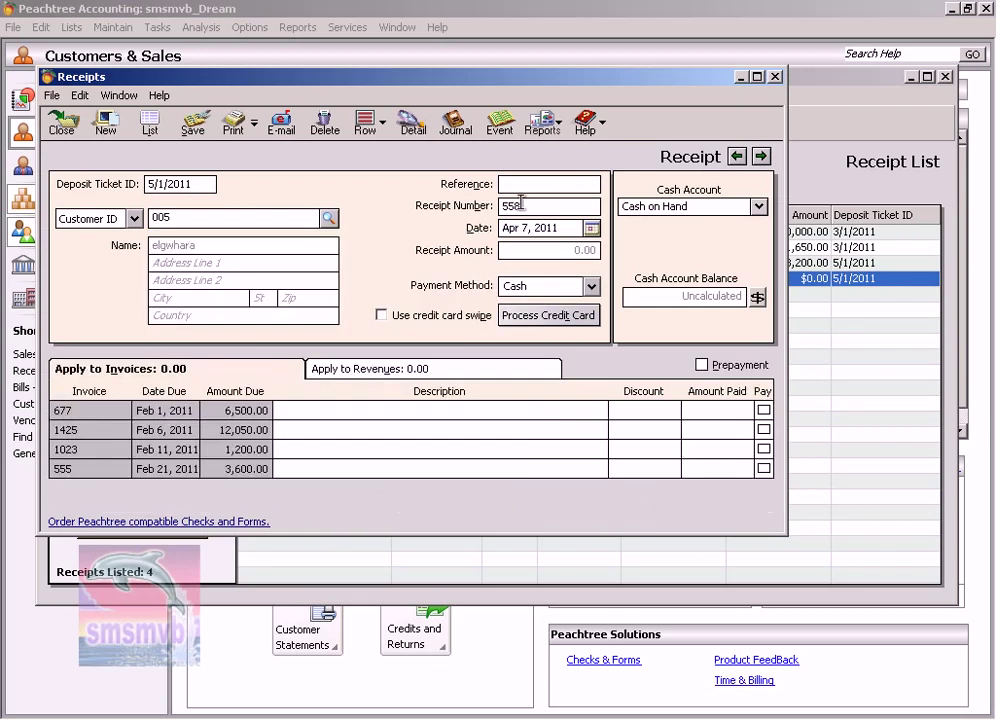
text(6)
key(Tab)
- Set the date of elgwhara's second receipt to Feb 7, 2011
click(590, 230)
click(520, 276)
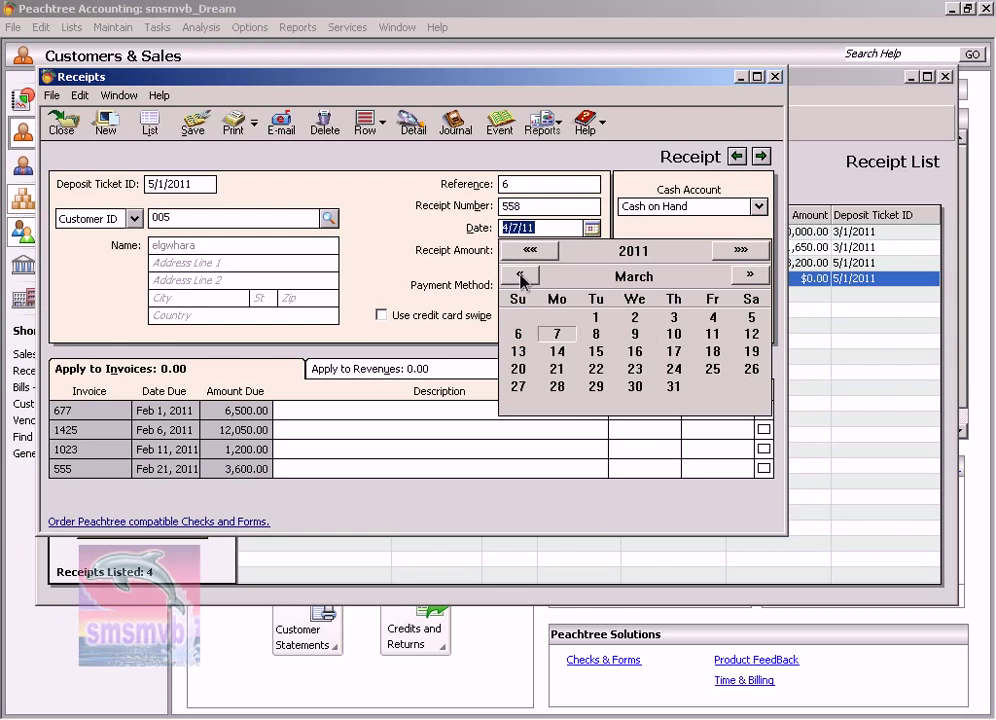
click(520, 276)
click(520, 276)
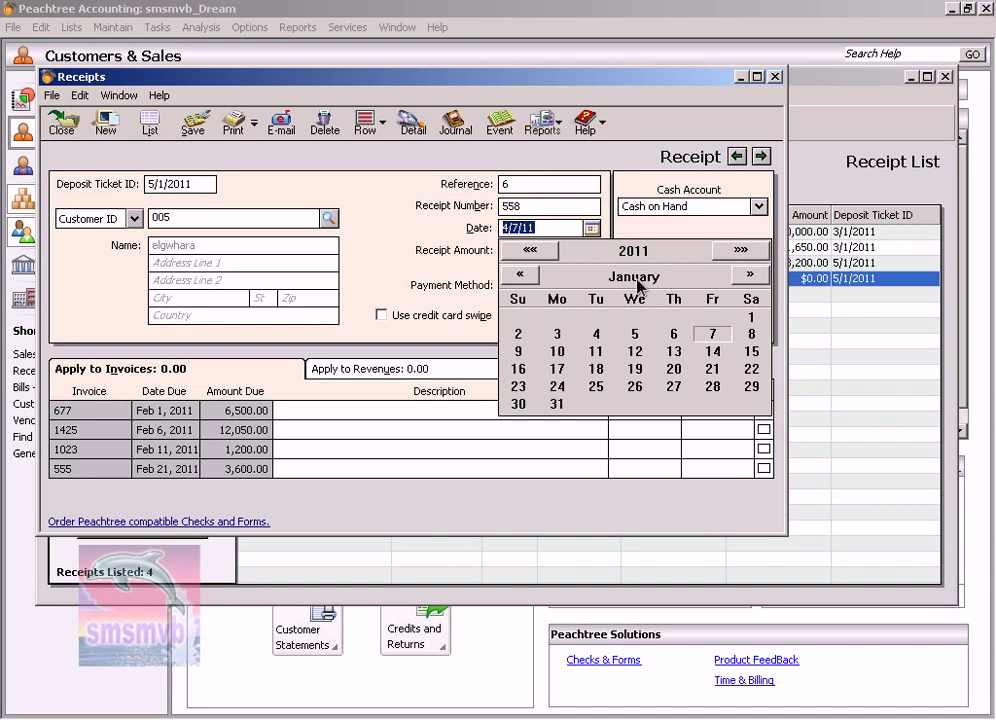
click(751, 277)
click(758, 280)
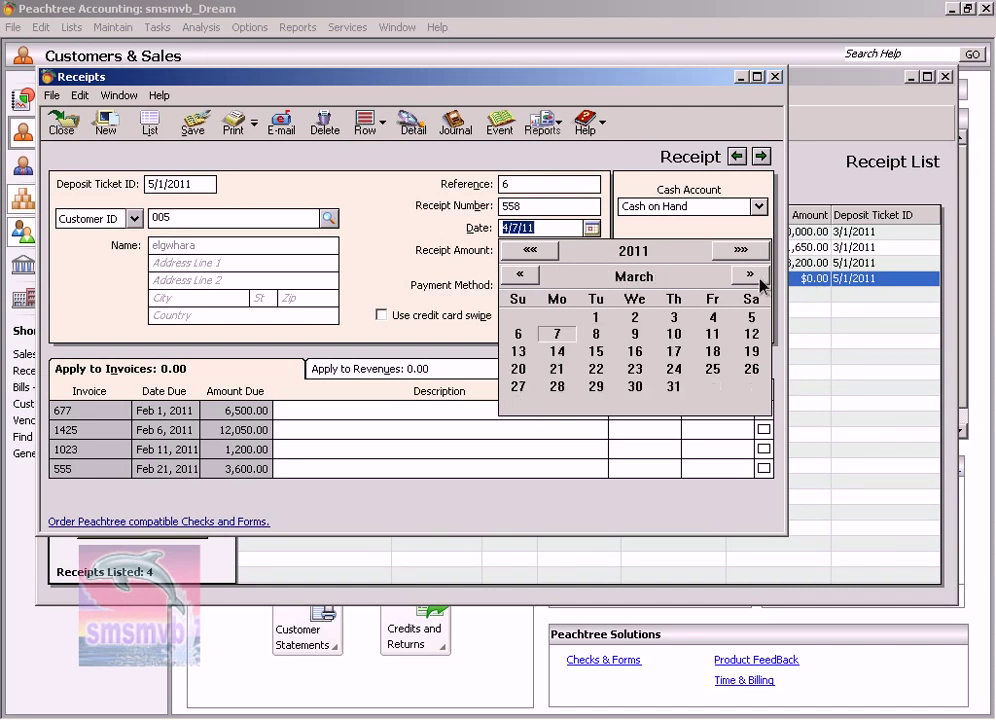
click(522, 276)
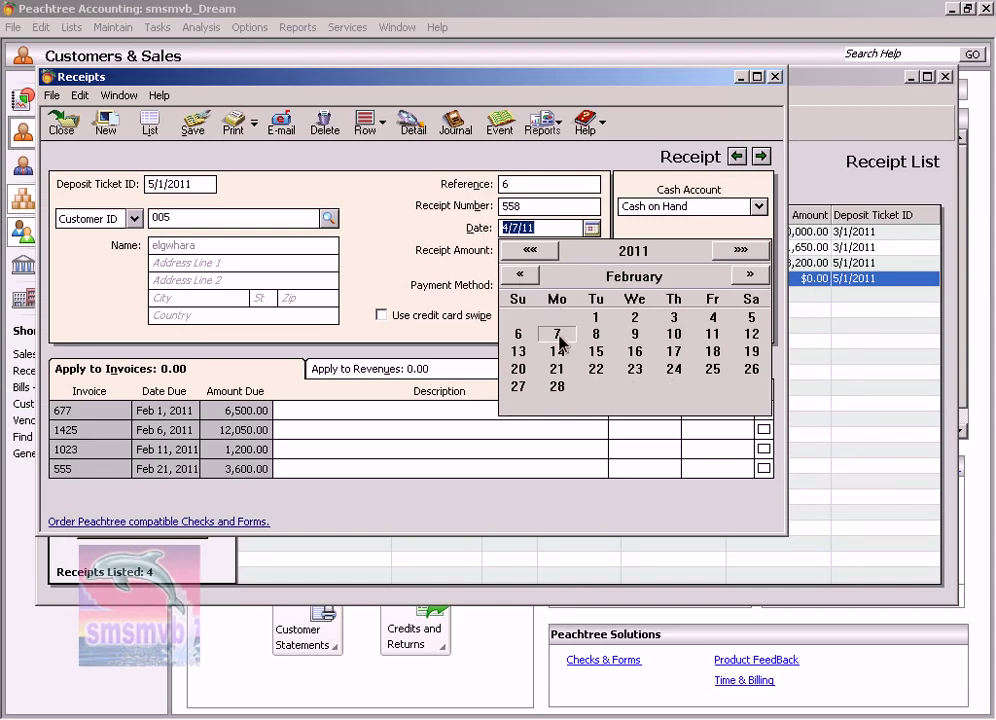
click(557, 334)
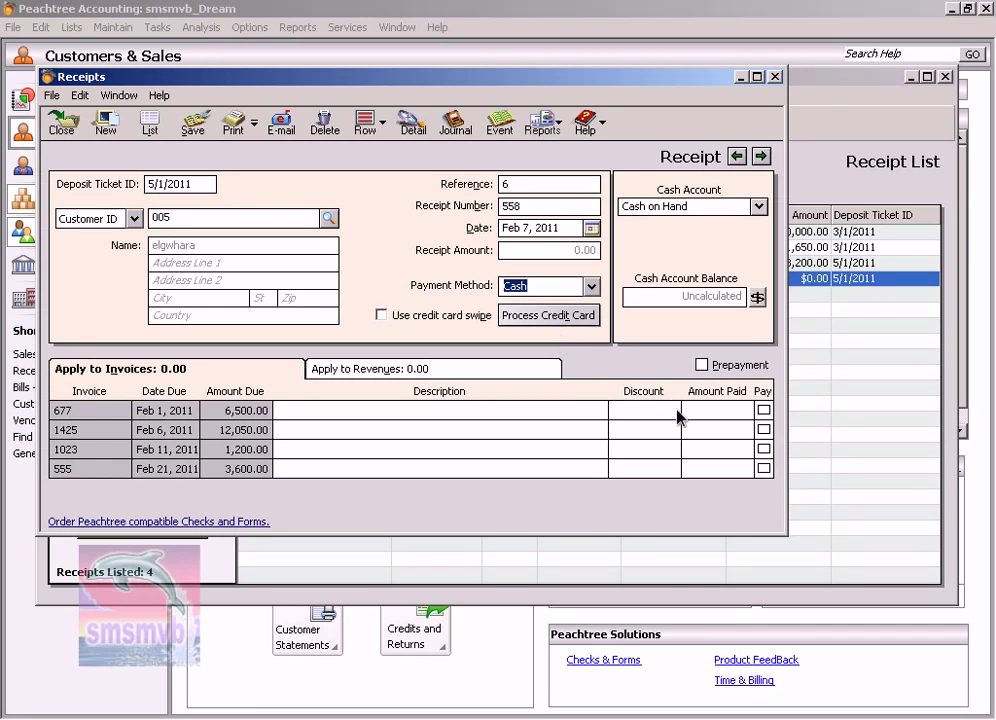
- Apply a second payment of 3500 to elgwhara's invoice 677 and save the receipt
click(733, 416)
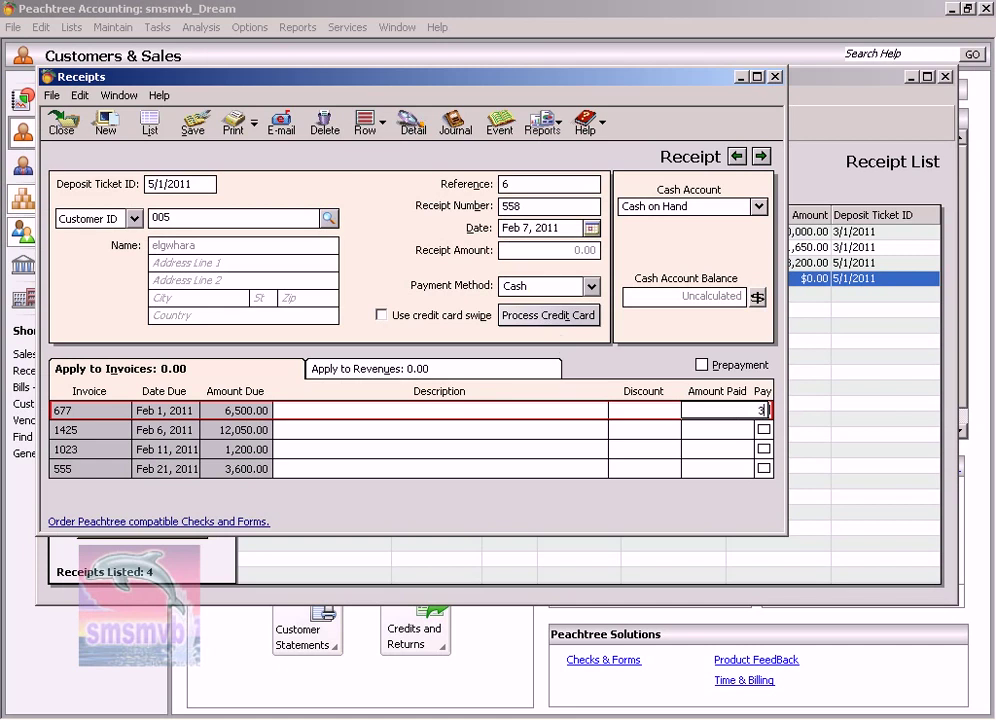
text(3500)
key(Tab)
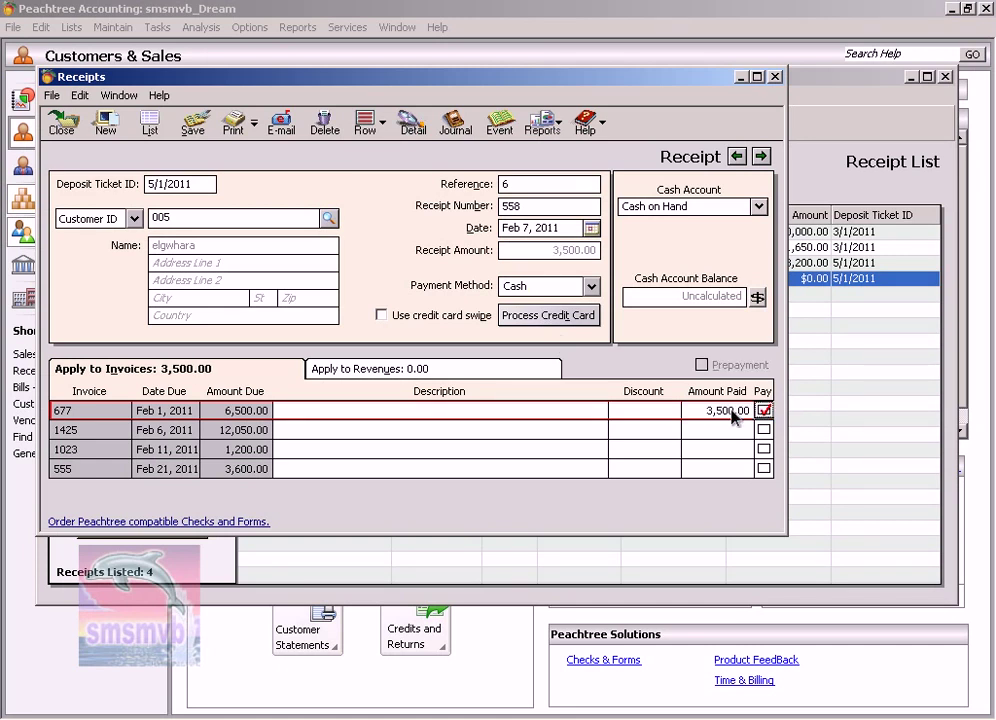
click(195, 126)
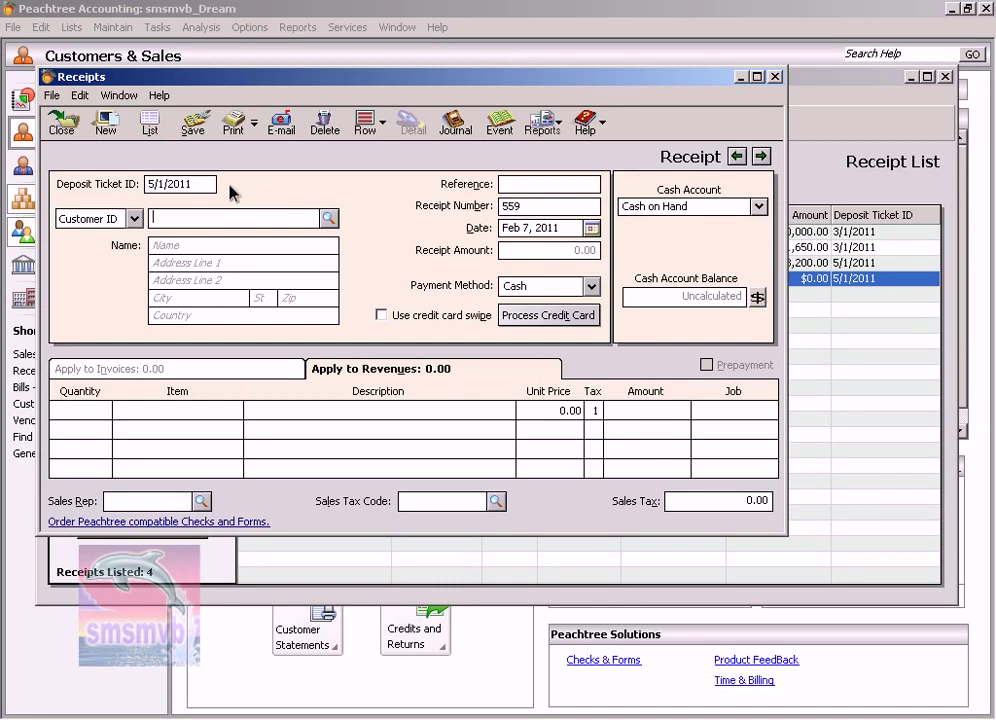
- Start a receipt for customer atyaf with reference 7 and receipt number 600
click(328, 218)
scroll(318, 320, down, 3)
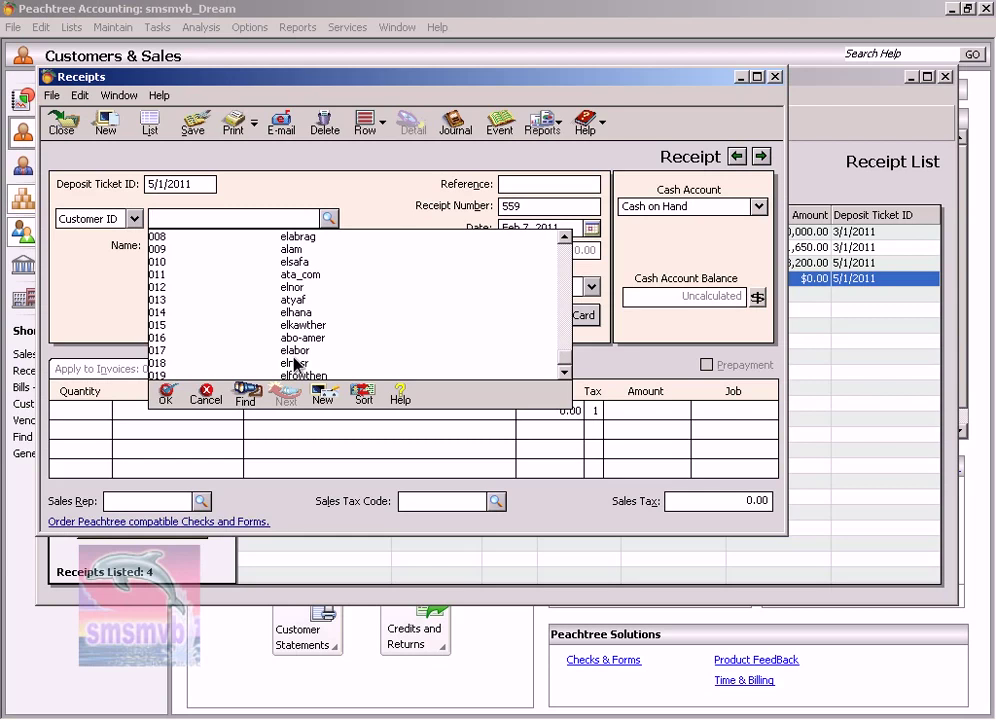
double_click(296, 300)
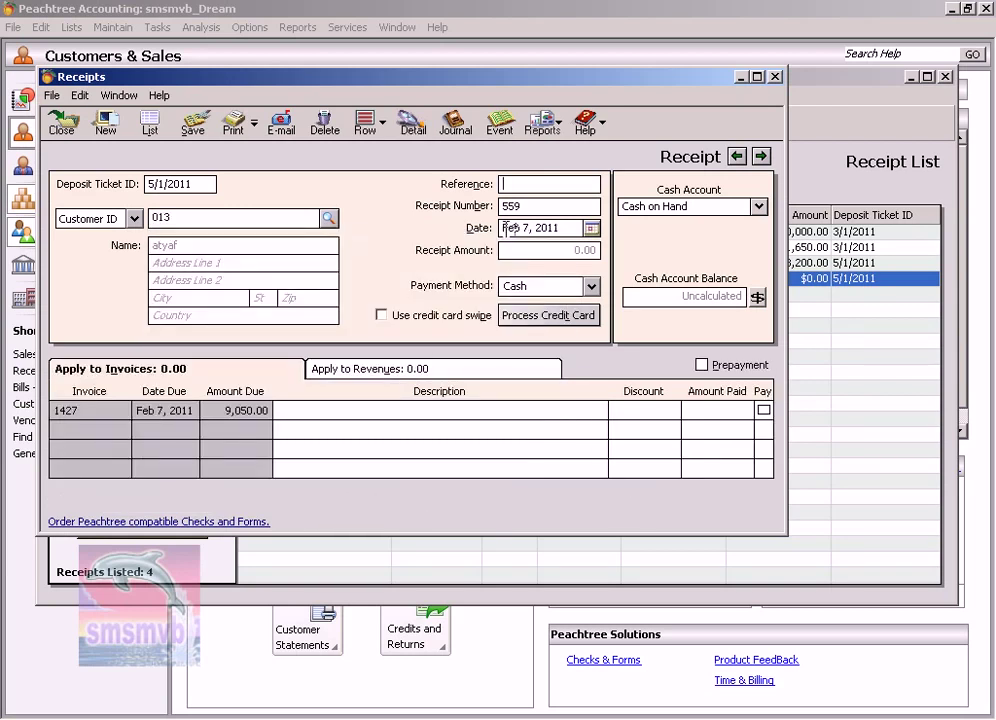
text(7)
key(Tab)
text(600)
key(Tab)
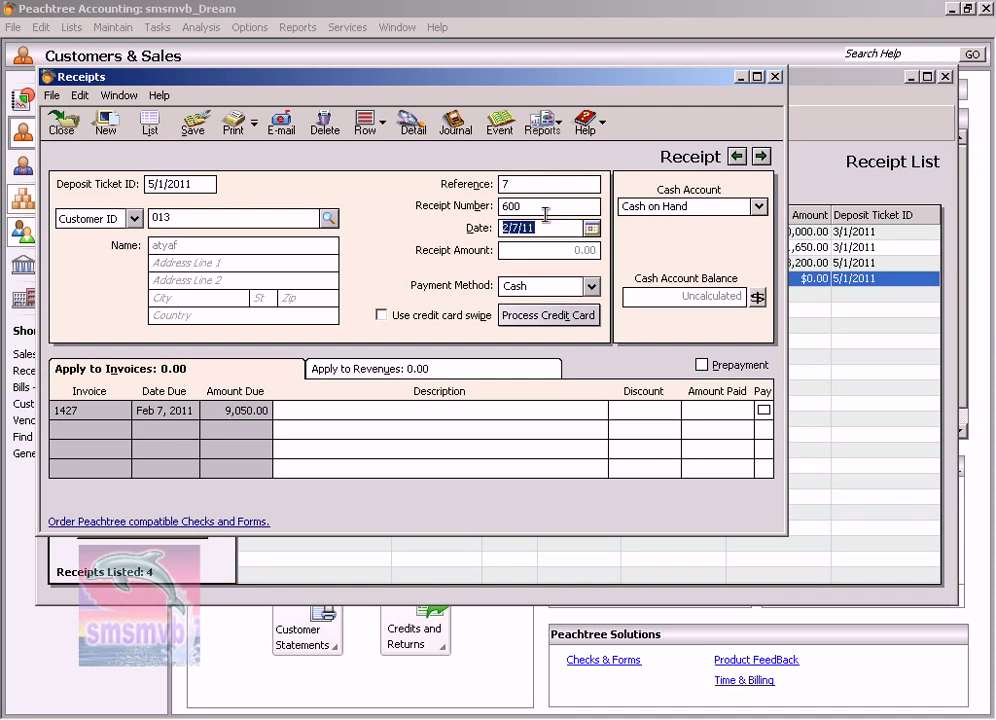
- Set the atyaf receipt's date to Jan 28, 2011
click(592, 229)
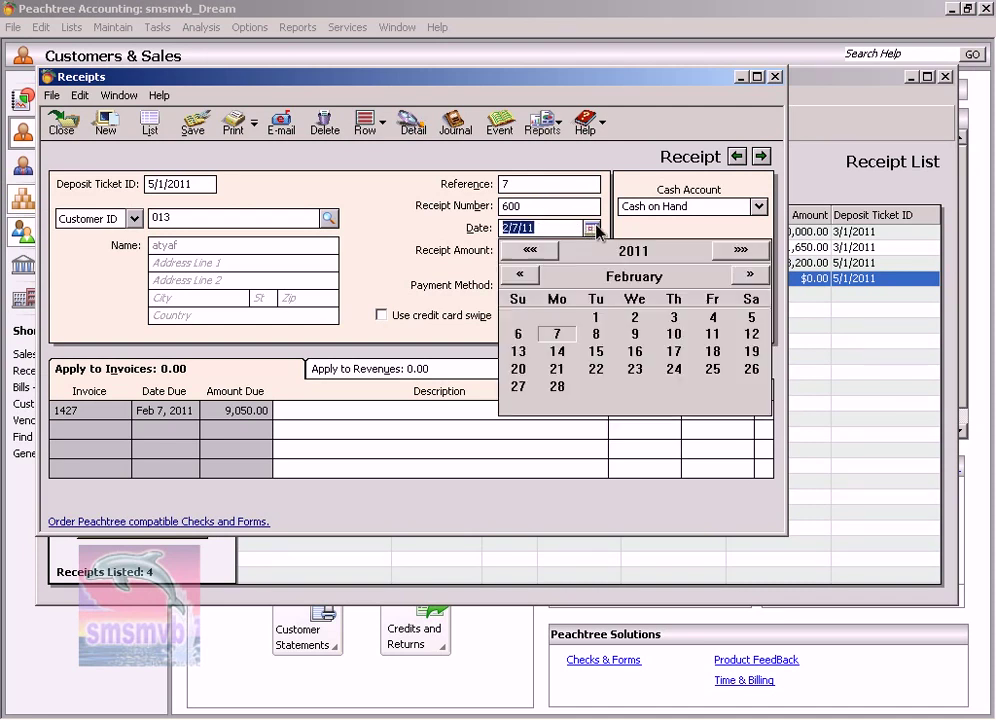
click(519, 276)
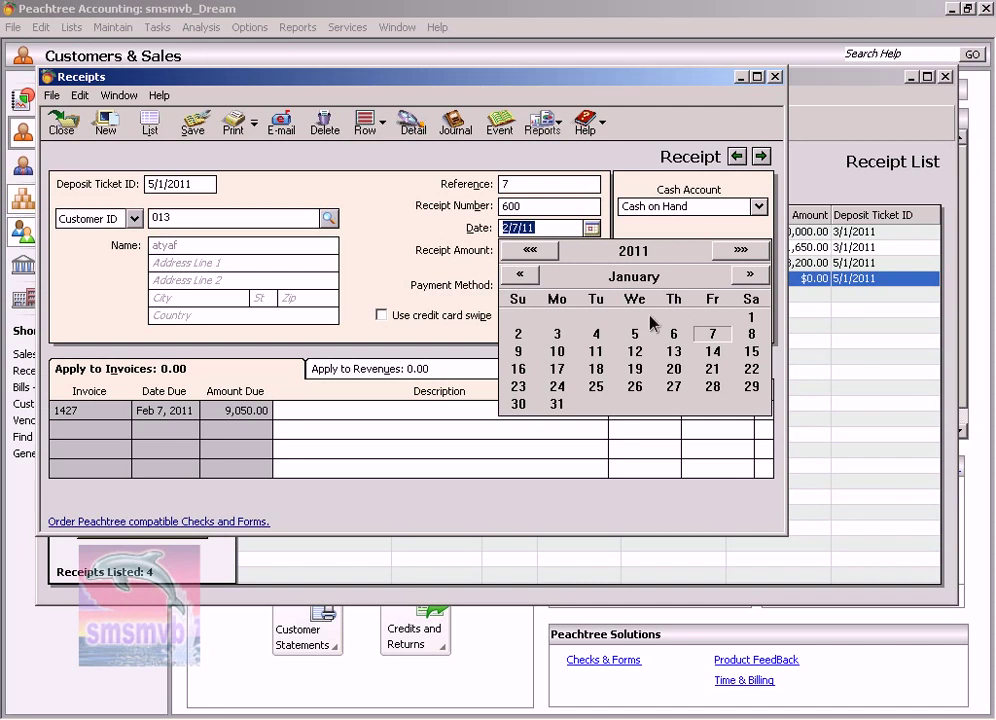
click(713, 388)
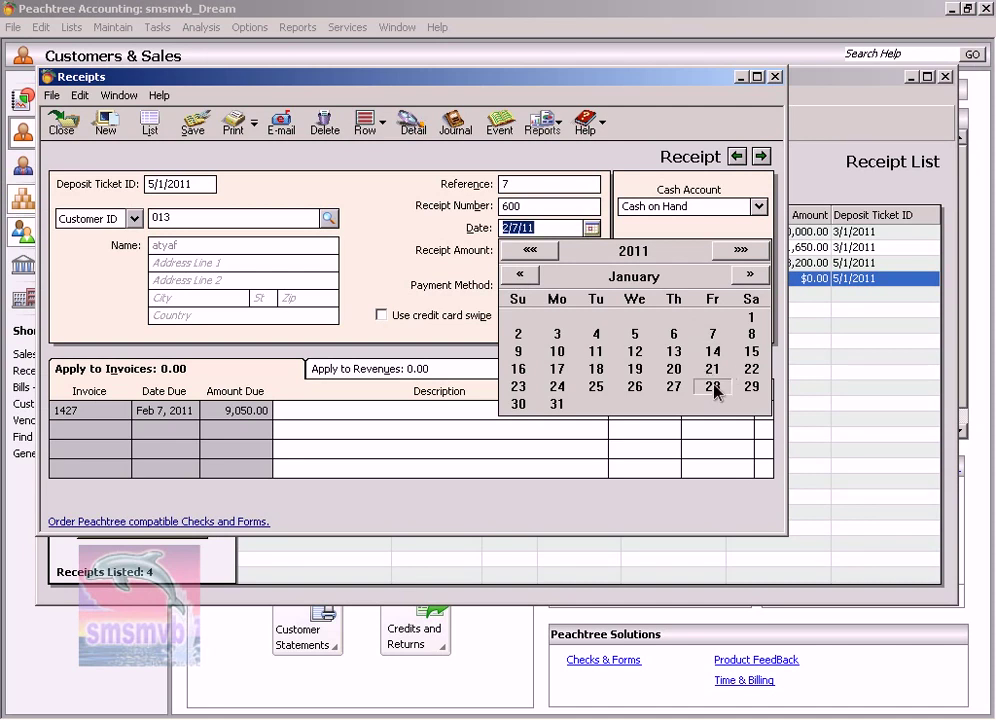
click(716, 390)
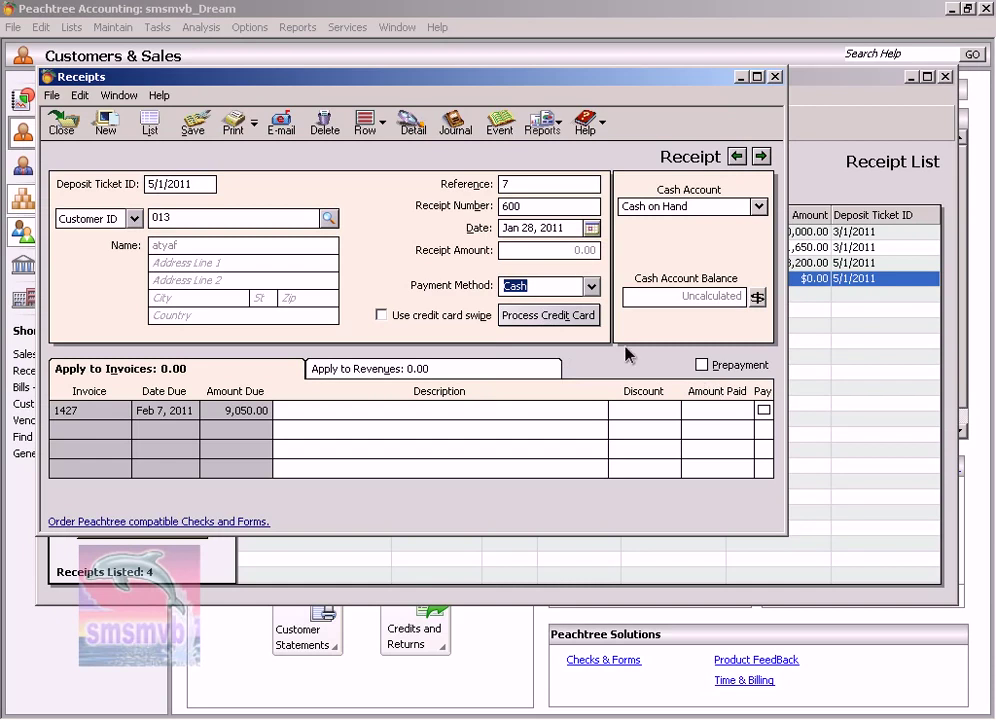
- Apply a payment of 4000 to atyaf's invoice 1427 and save the receipt
click(724, 412)
text(4)
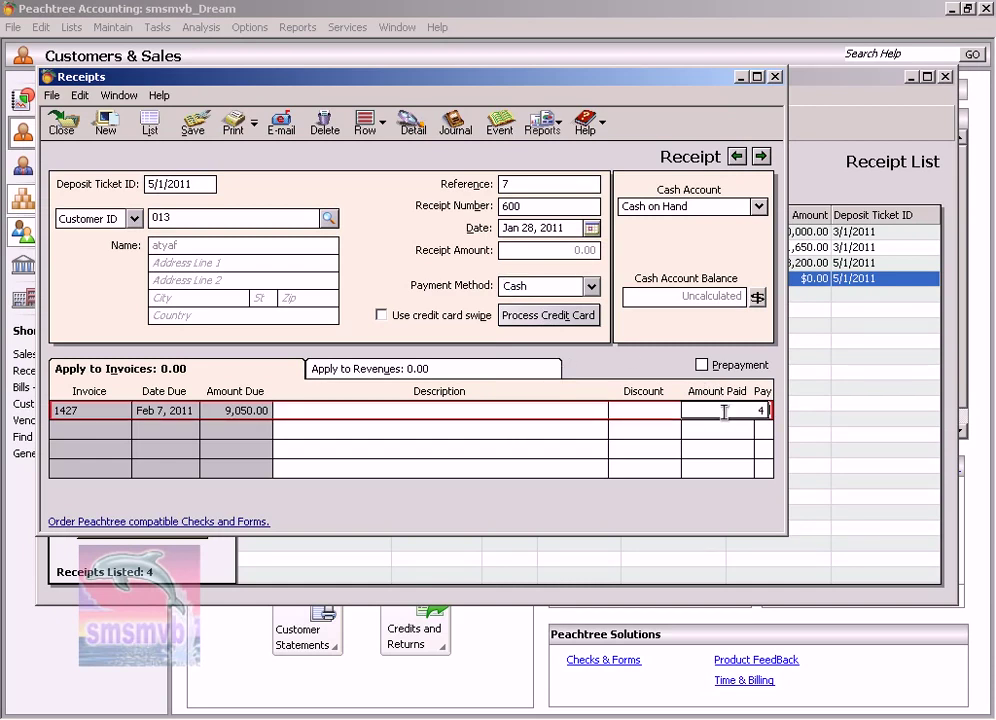
text(,00000)
key(Tab)
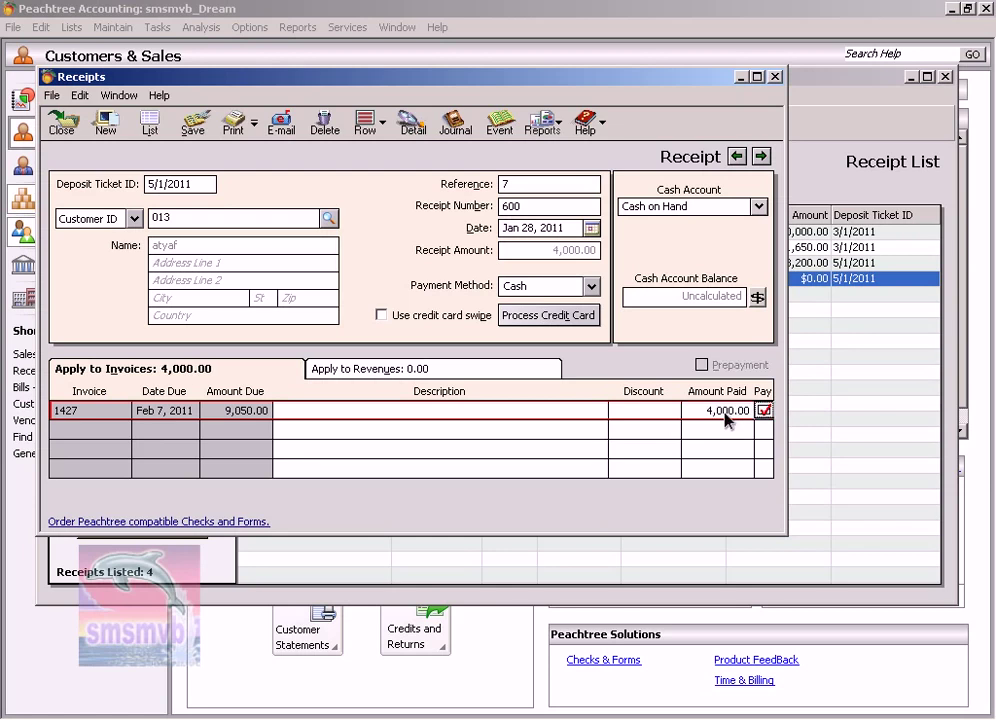
click(197, 124)
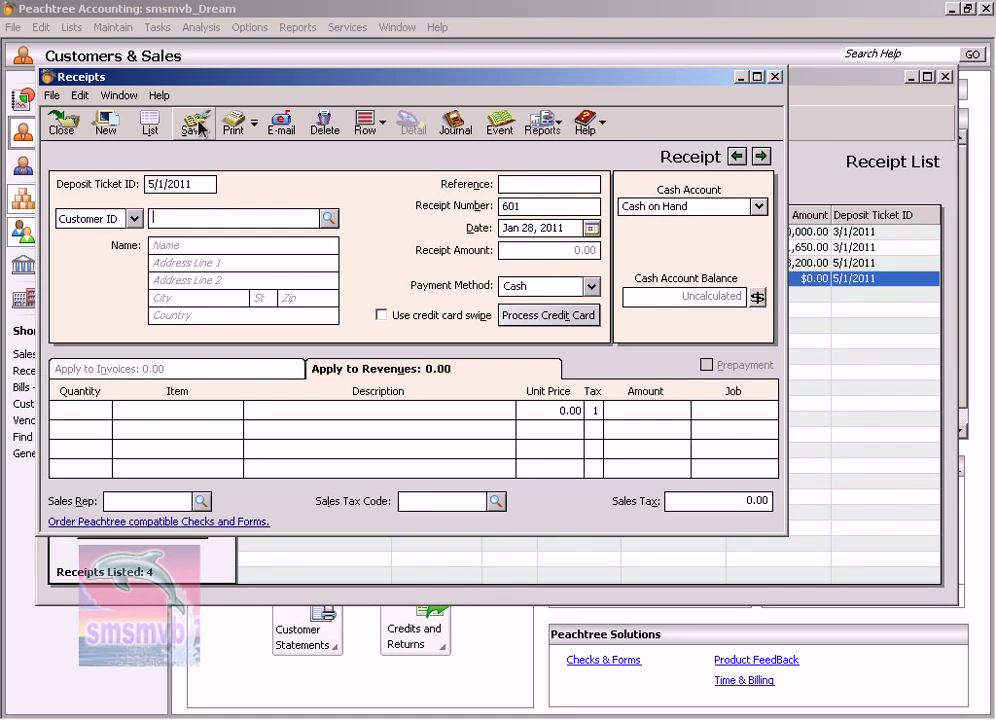
- Start a receipt for customer elfowthen with reference 8 and receipt number 610
click(329, 218)
scroll(322, 275, down, 3)
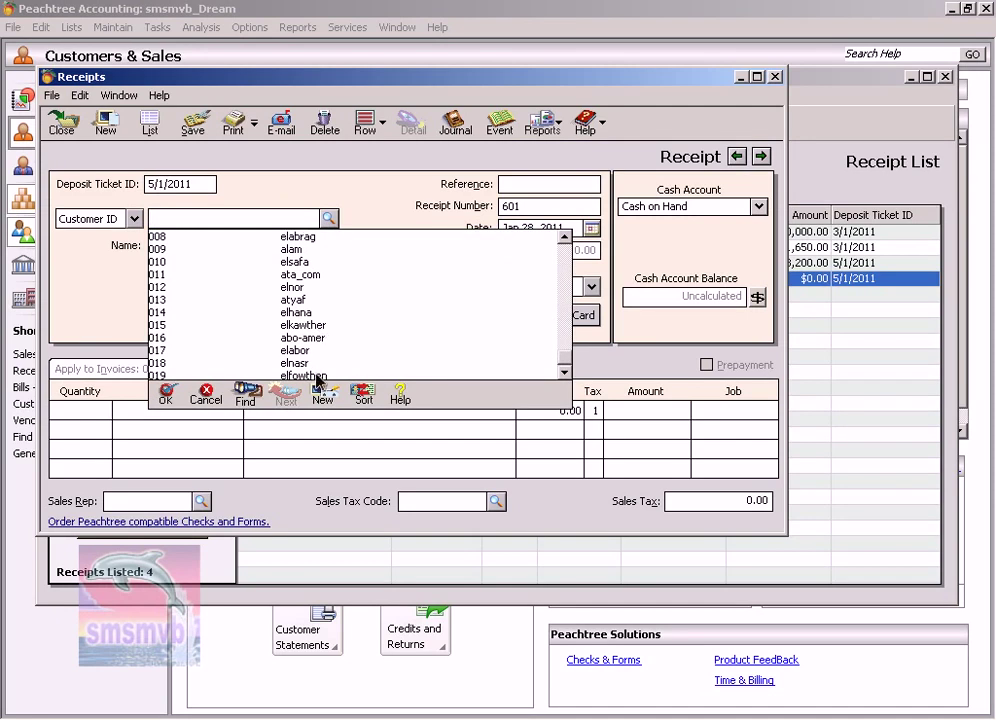
double_click(318, 376)
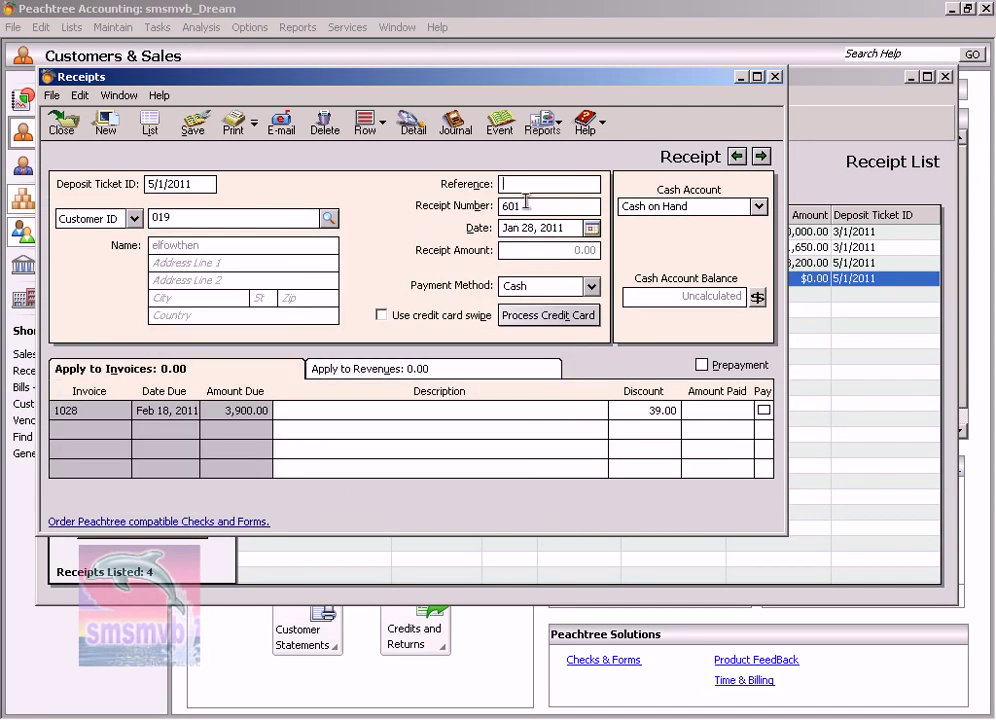
text(8)
key(Tab)
text(610)
key(Tab)
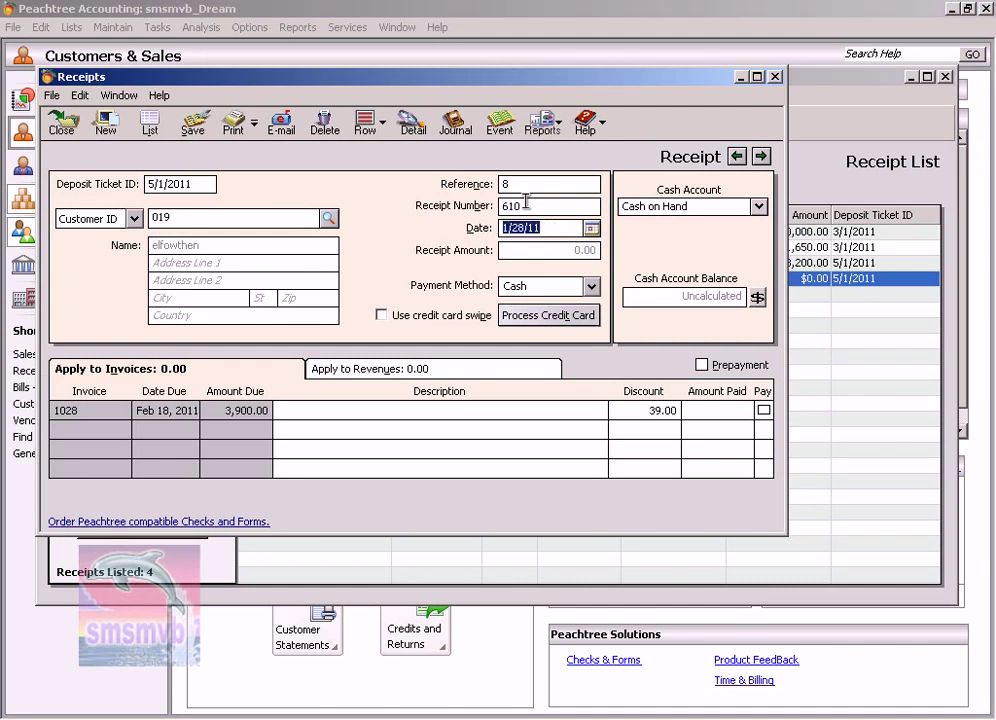
- Set the elfowthen receipt's date to Jan 26, 2011
click(591, 229)
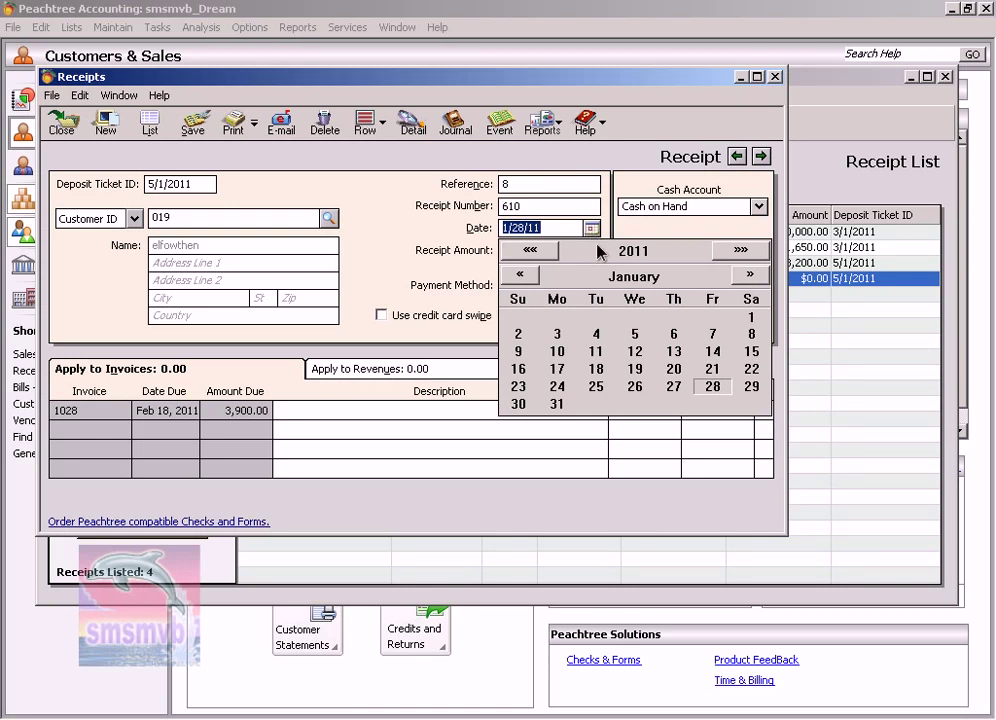
click(636, 370)
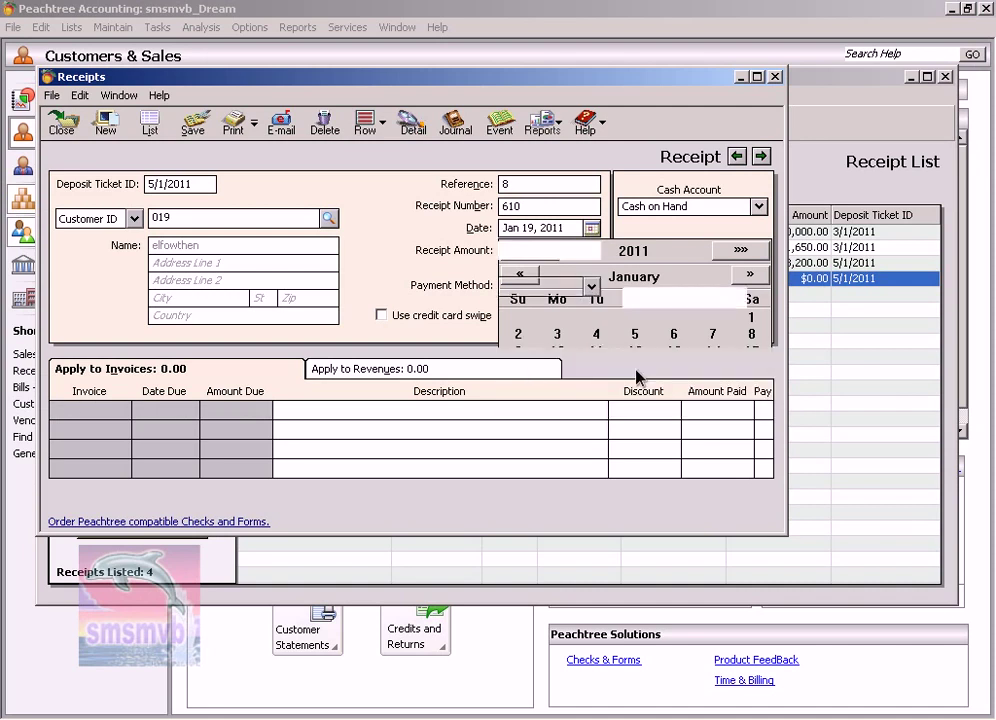
click(591, 228)
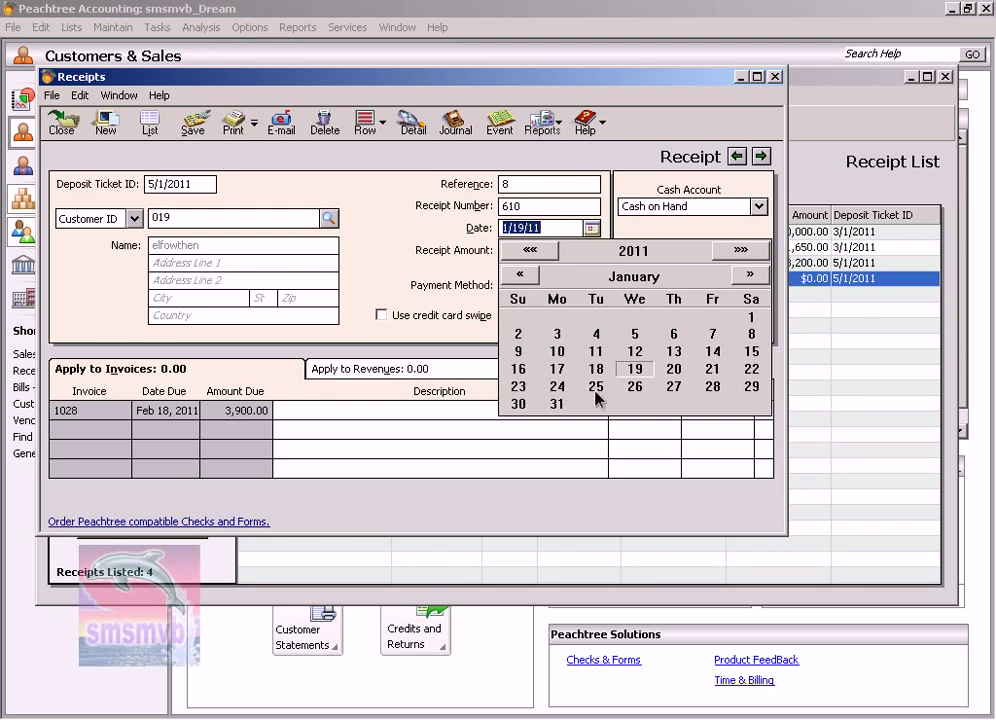
click(634, 388)
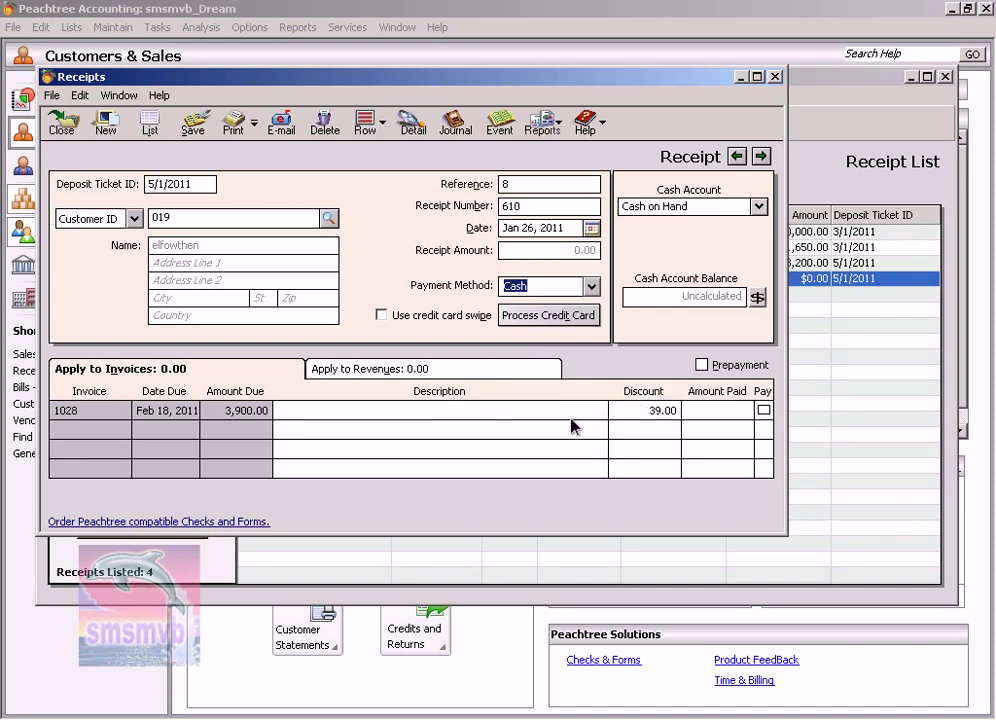
- Apply a payment of 1900 to elfowthen's invoice 1028 and save the receipt
click(718, 411)
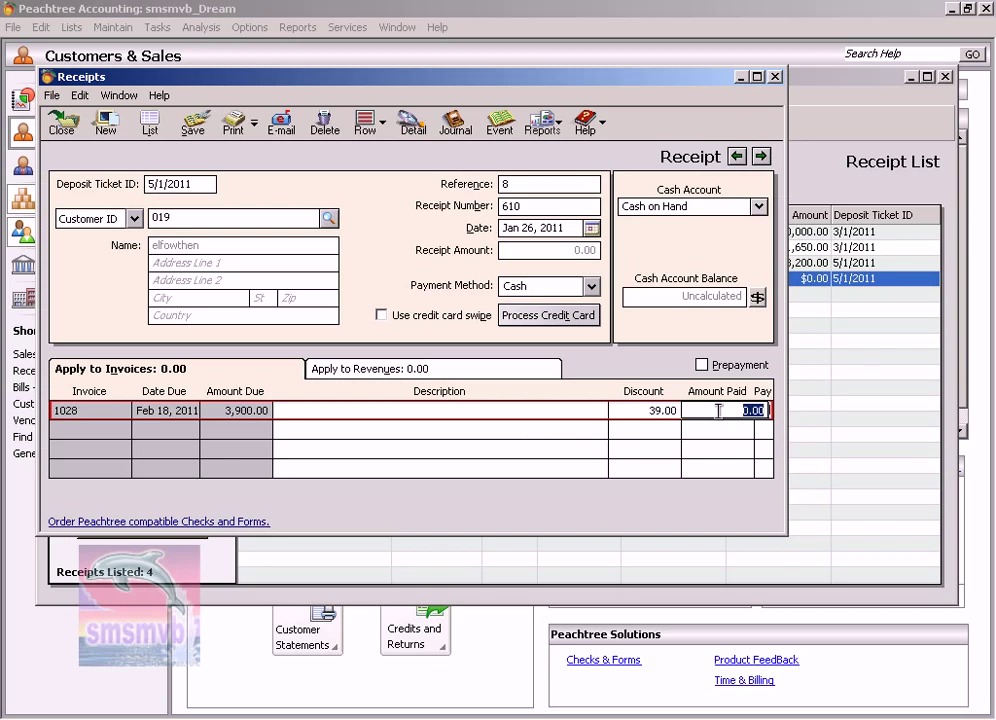
text(1900)
key(Tab)
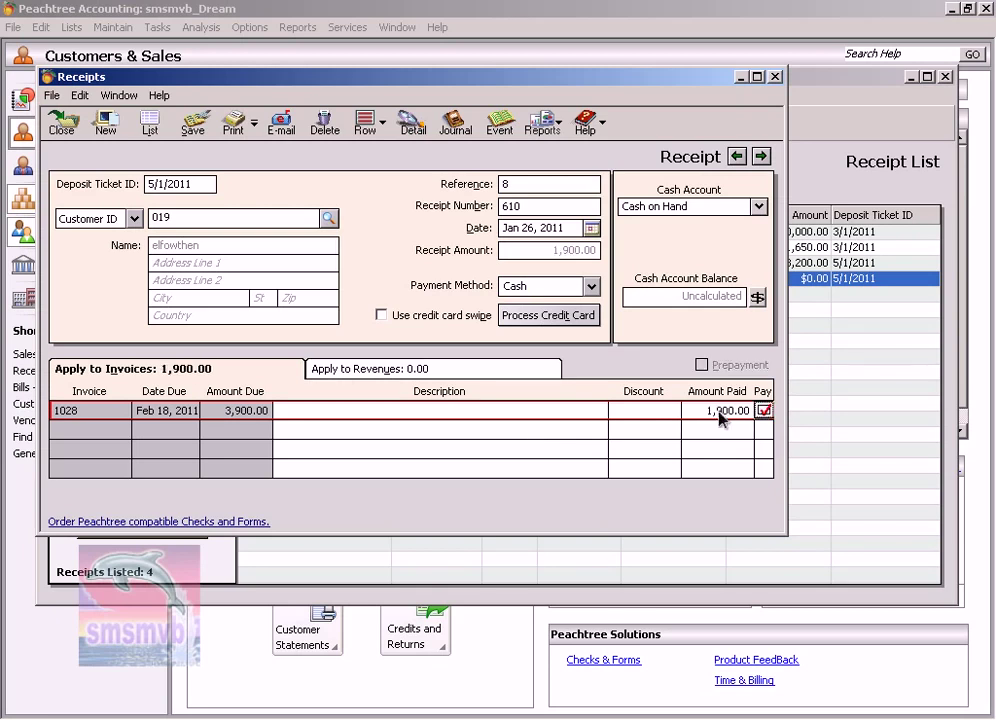
click(194, 123)
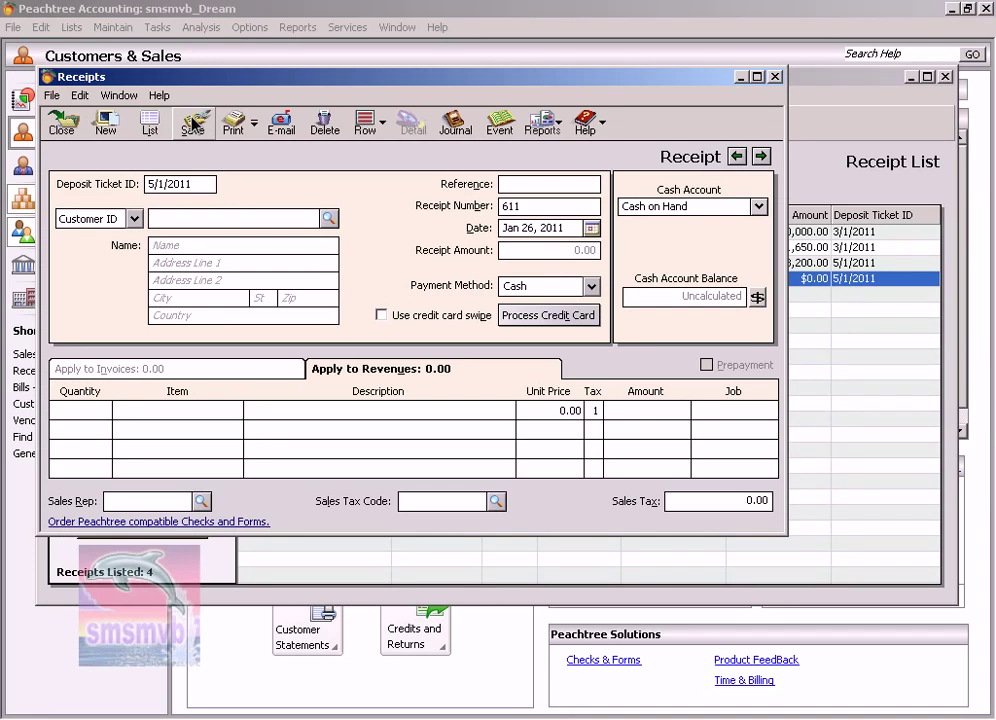
- Start a receipt for customer ata_com with reference 9 and receipt number 120521
click(329, 218)
scroll(328, 341, down, 2)
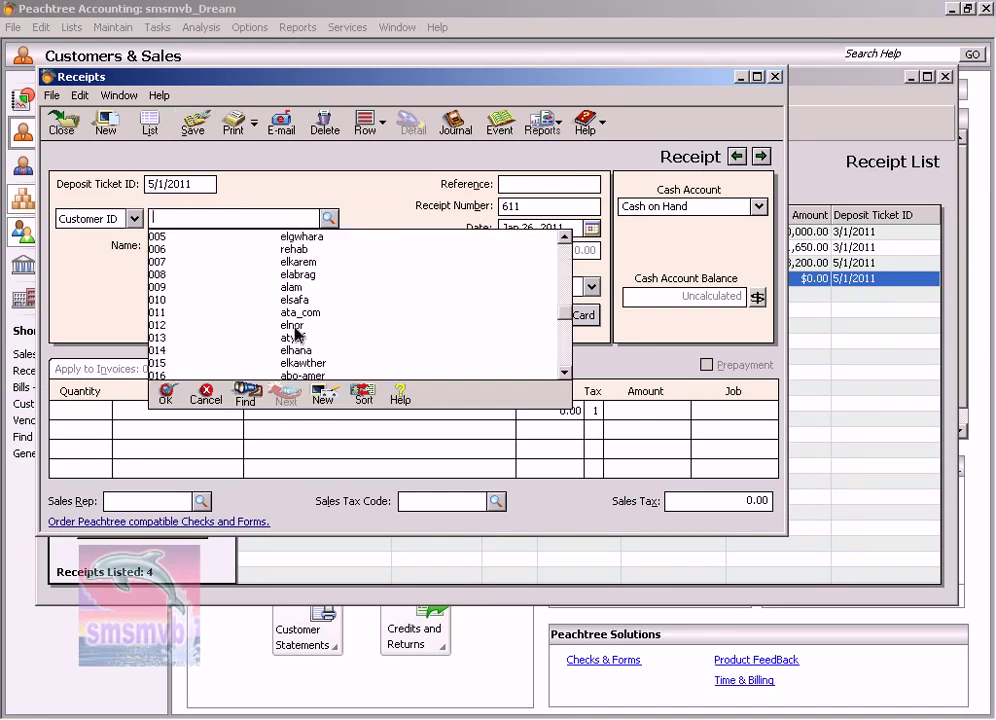
click(300, 317)
click(300, 317)
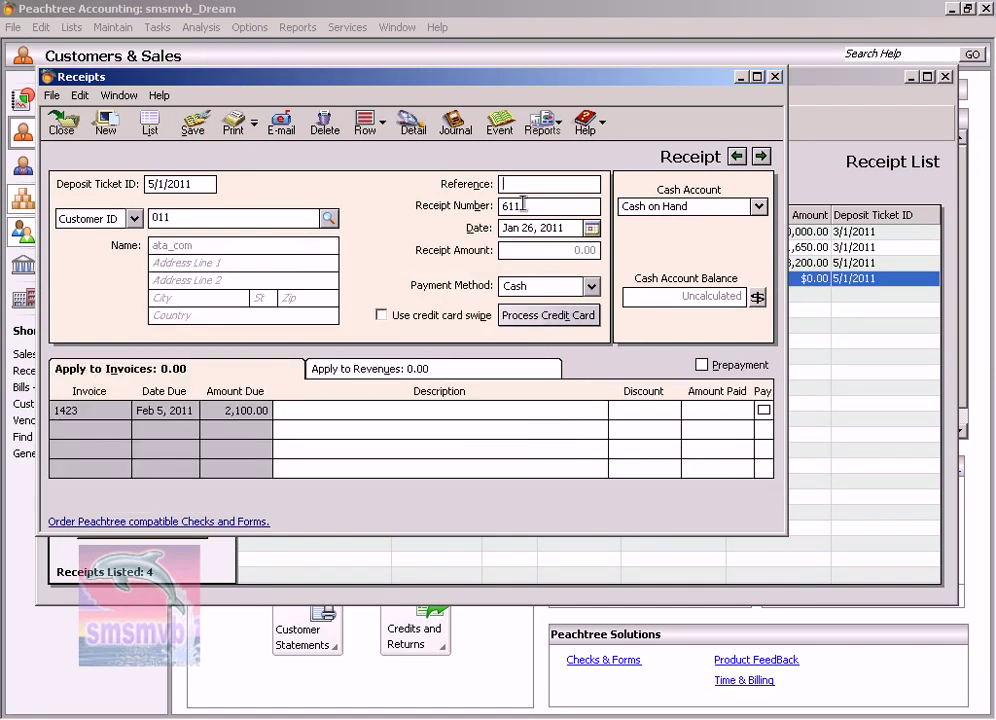
text(9)
key(Tab)
text(120521)
key(Tab)
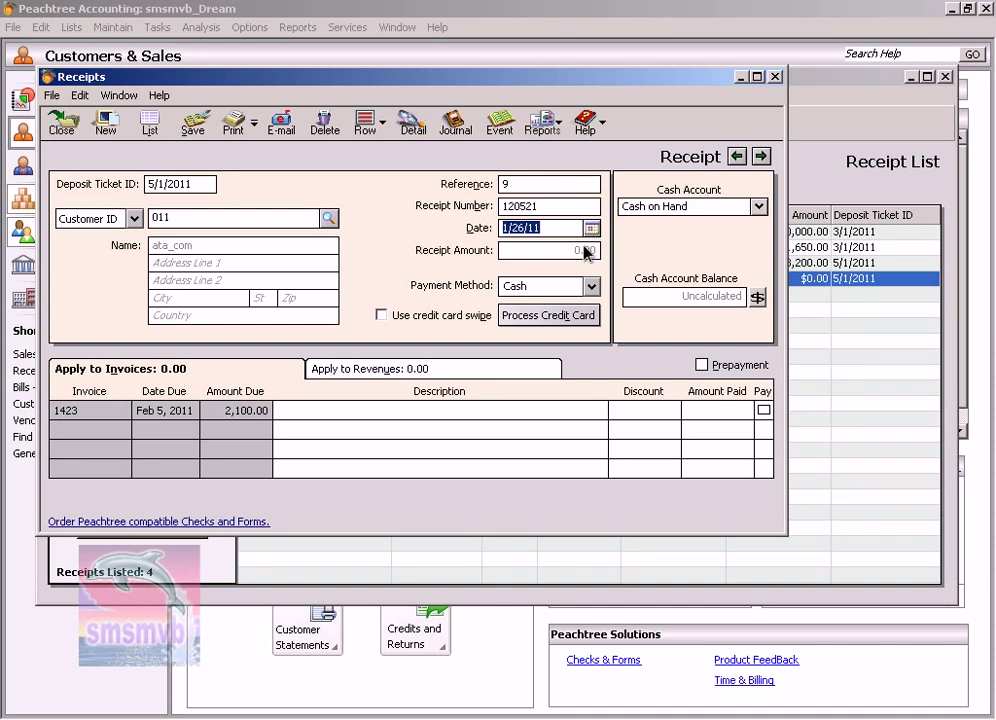
- Date the ata_com receipt Jan 8, 2011, with payment method Check and cash account Checking Account
click(594, 228)
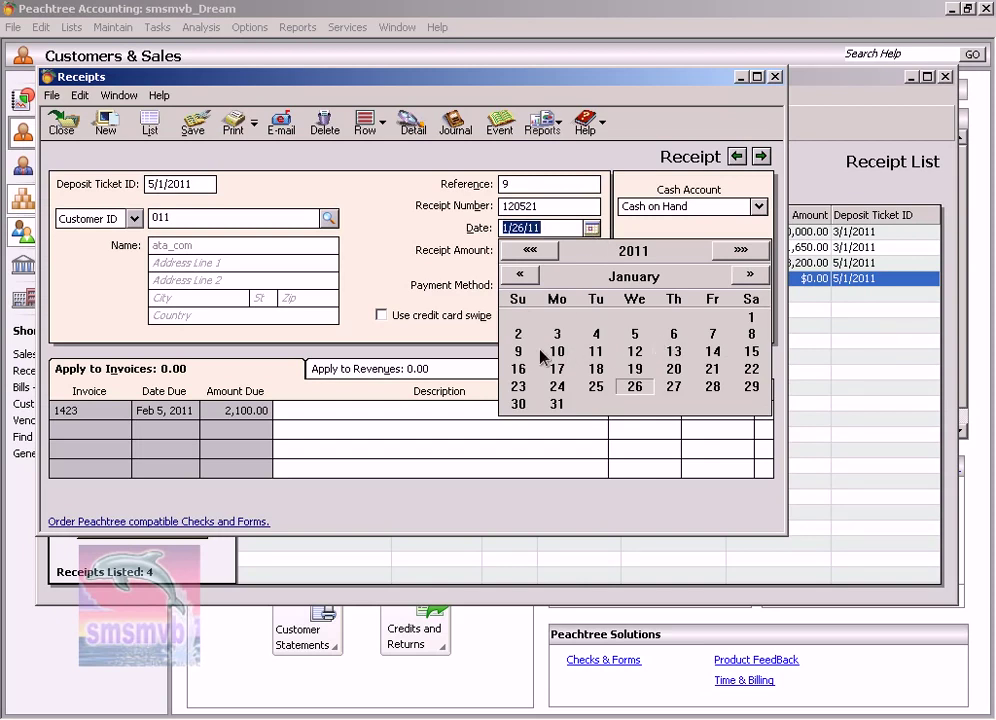
click(751, 334)
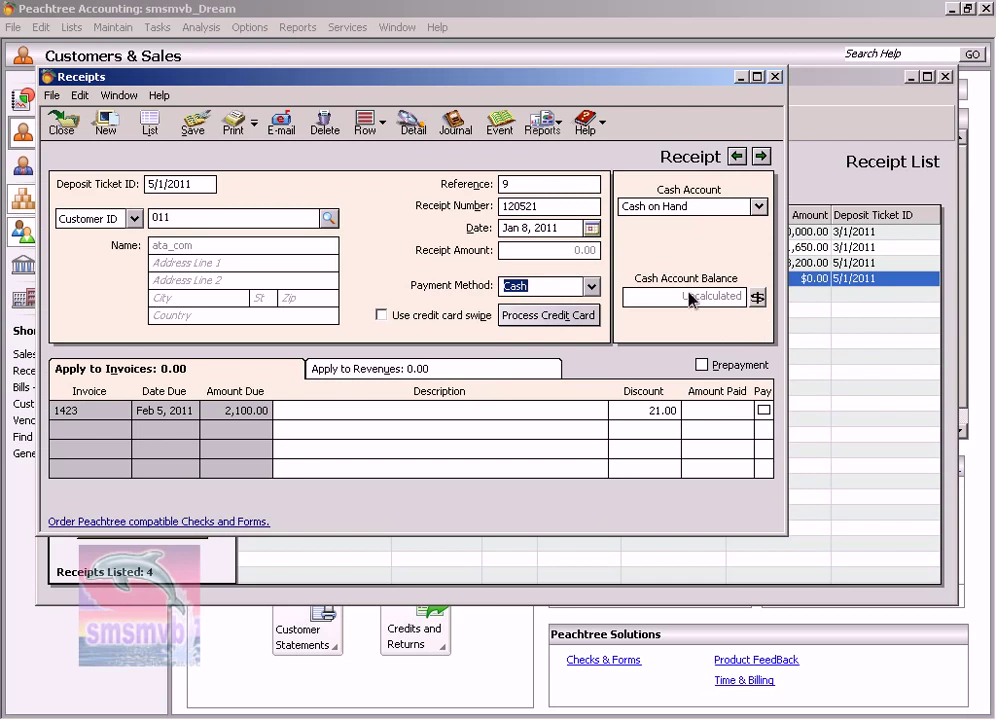
click(591, 286)
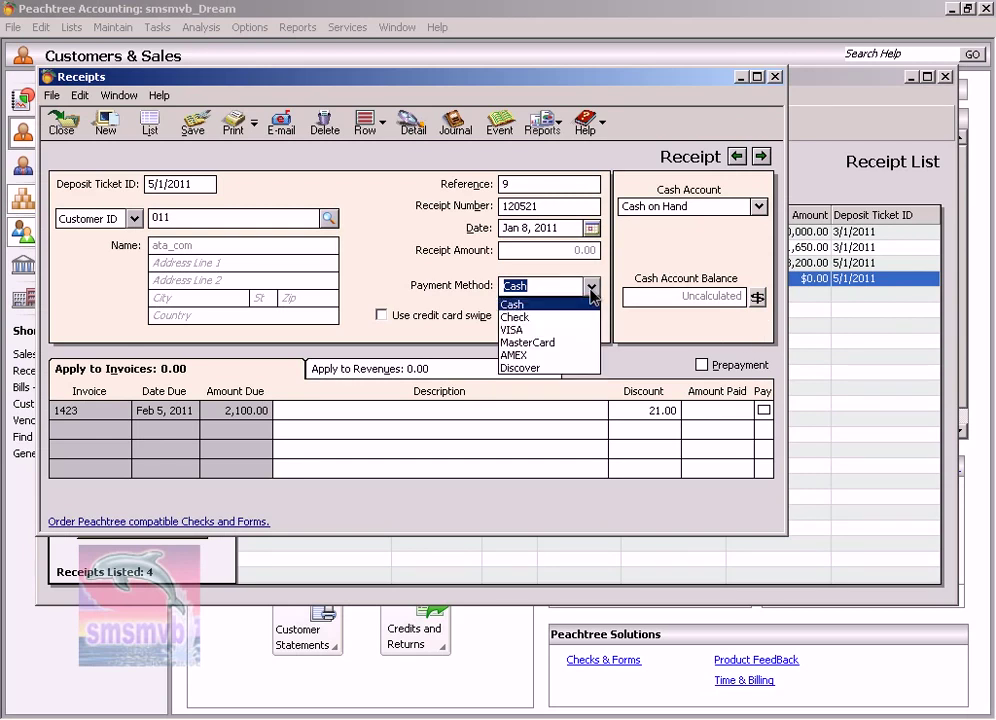
click(549, 317)
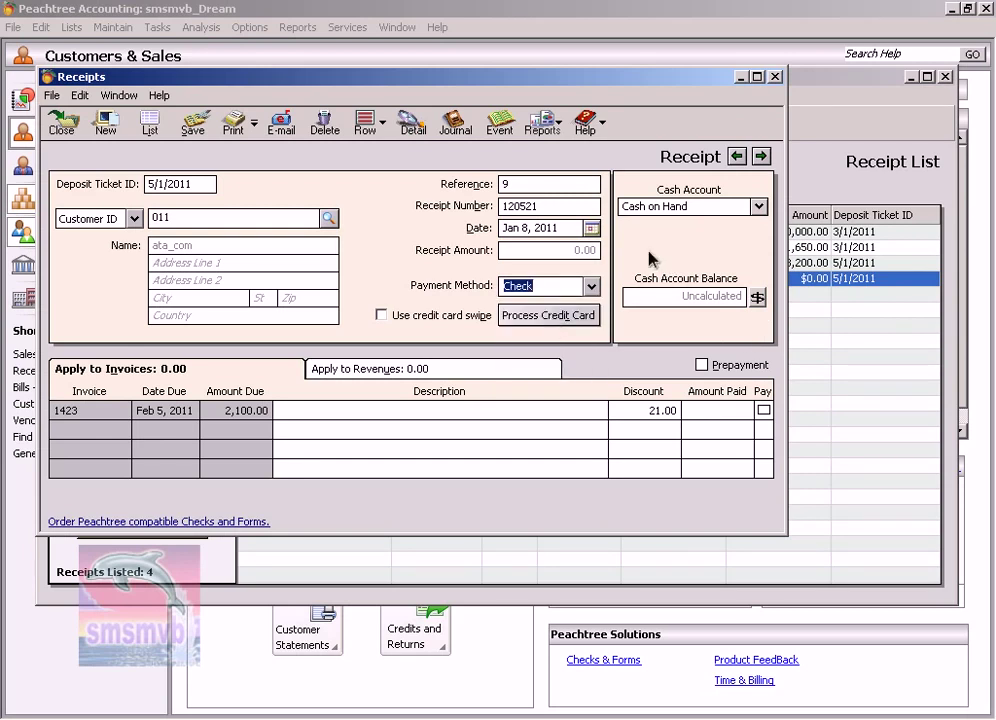
click(761, 207)
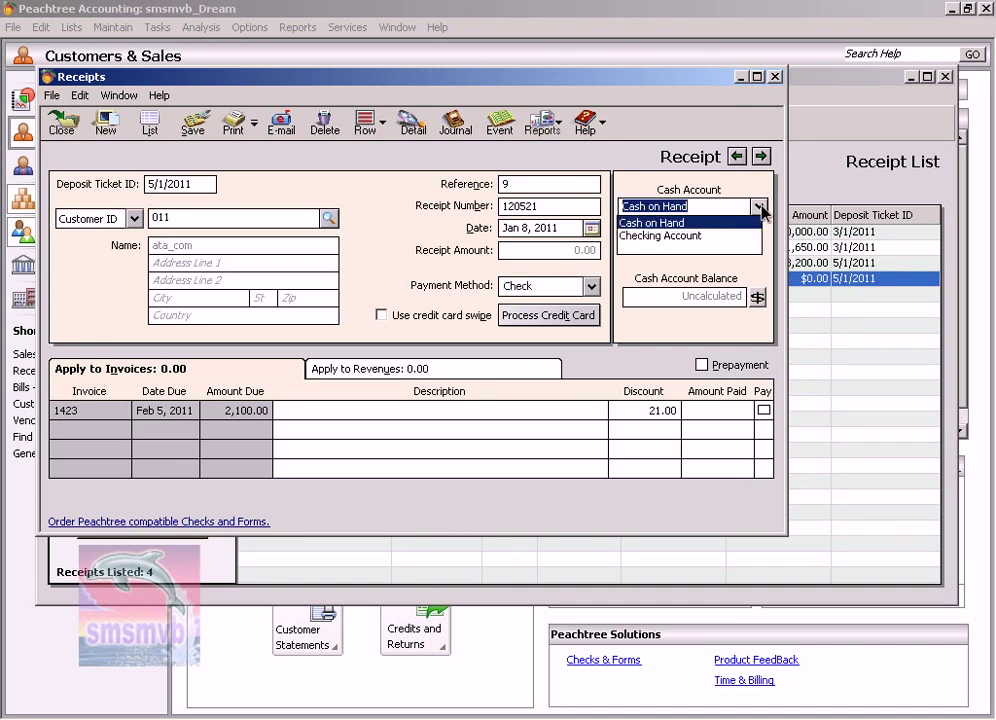
click(688, 238)
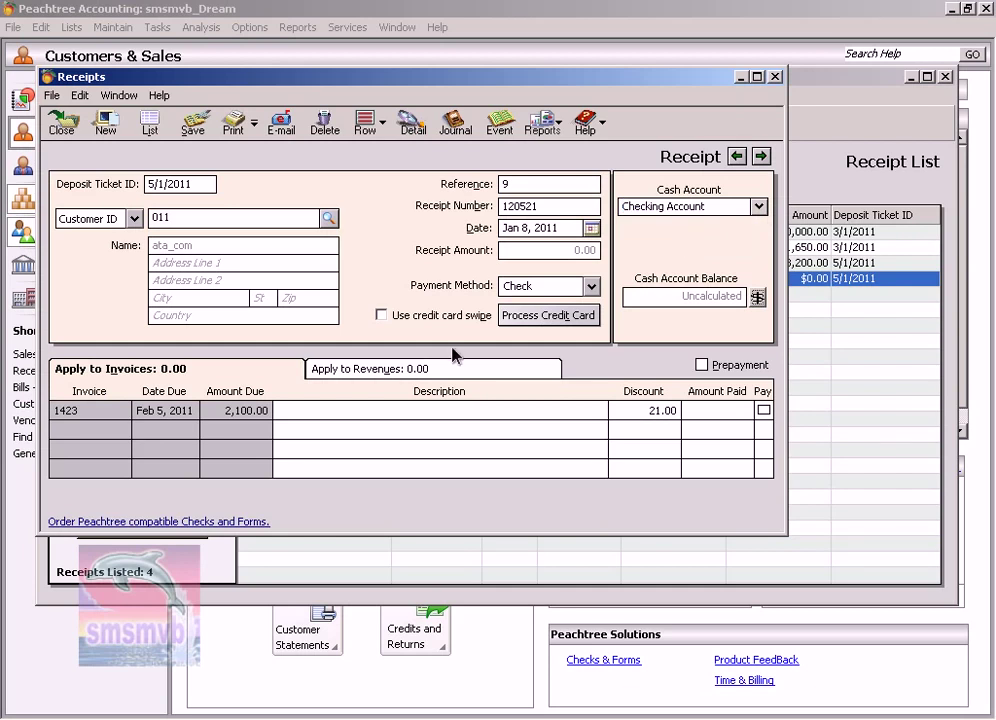
- Apply a payment of 1995 with a 105 discount to ata_com's invoice 1423 and save the receipt
click(724, 410)
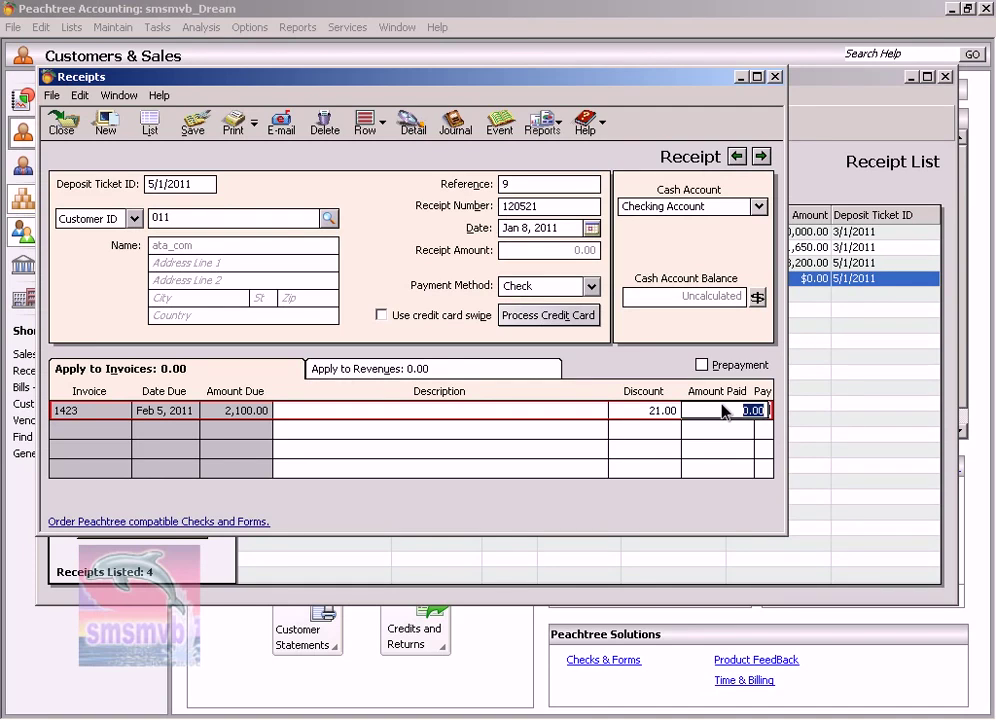
text(1995)
key(Tab)
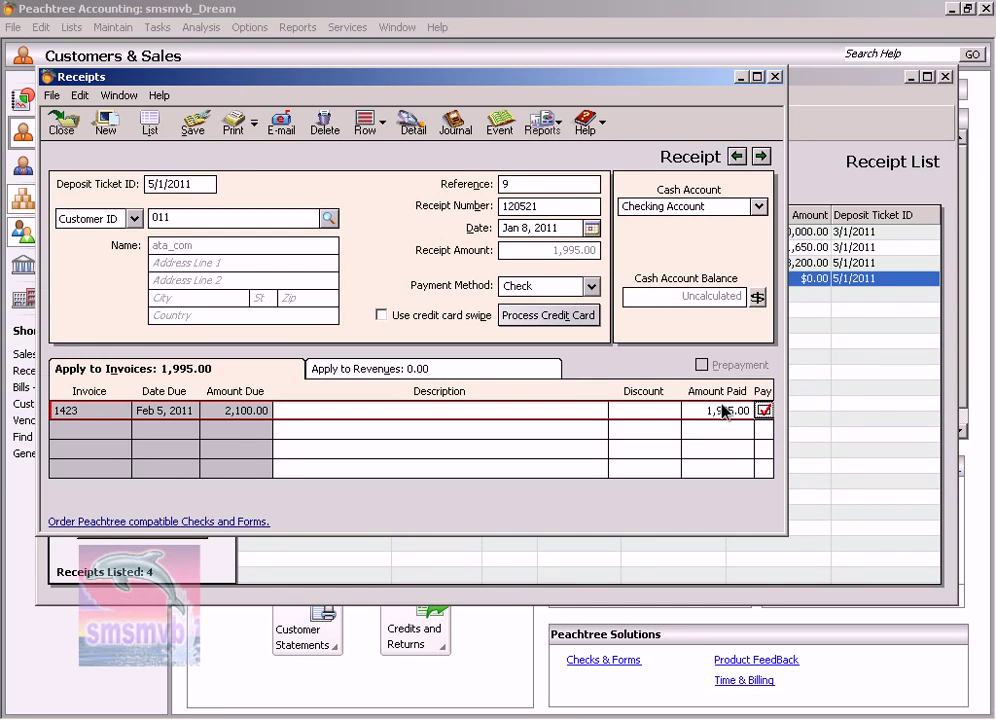
click(646, 408)
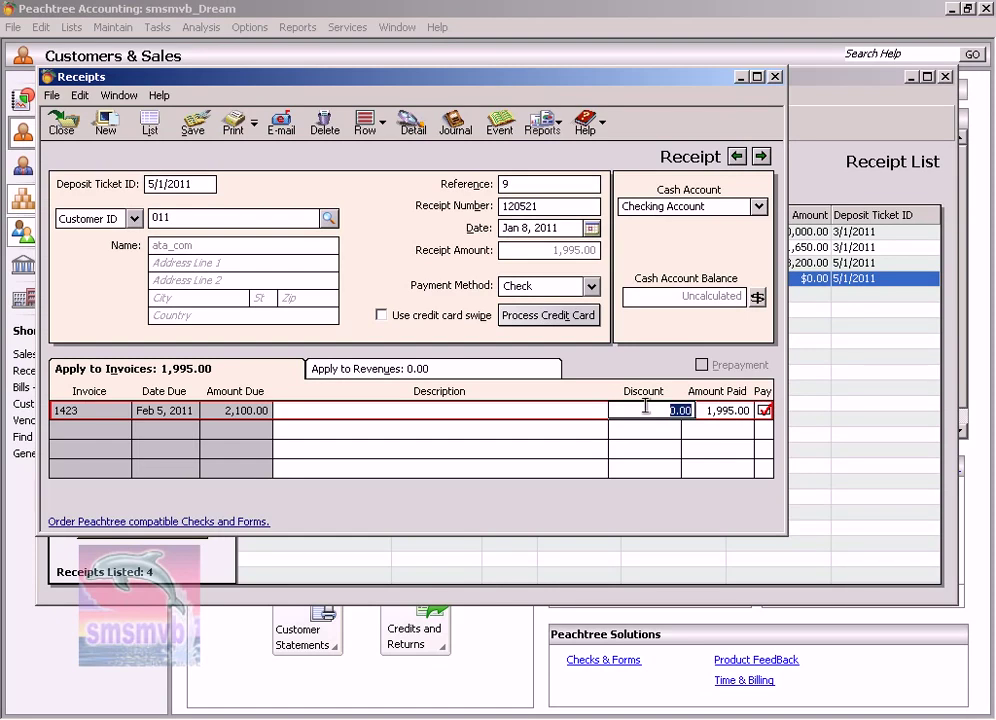
text(105)
key(Tab)
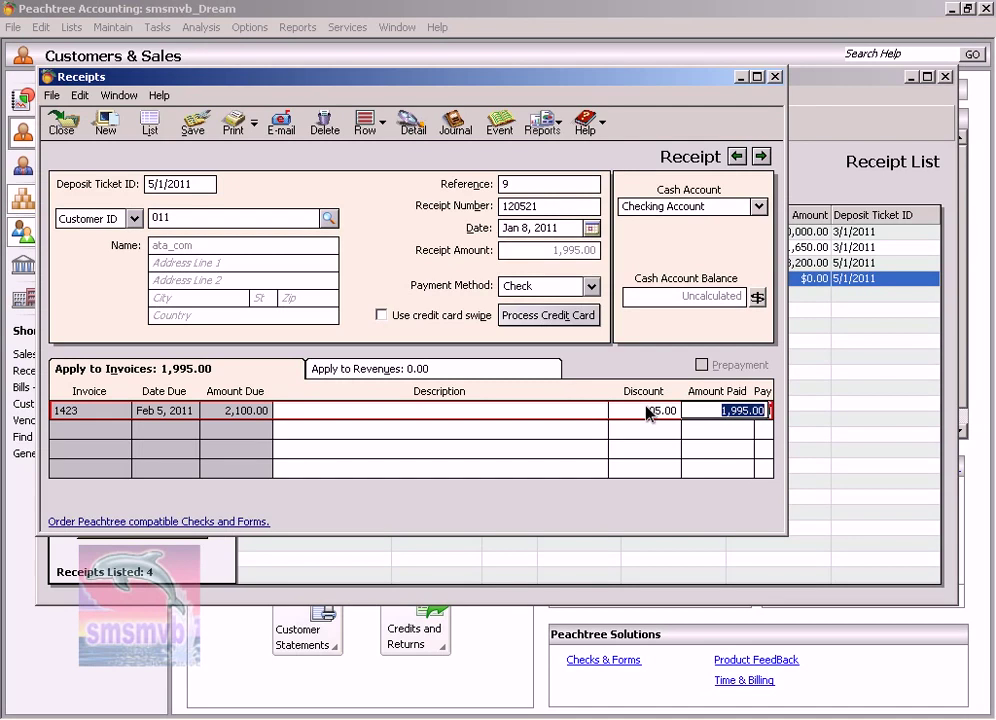
key(Tab)
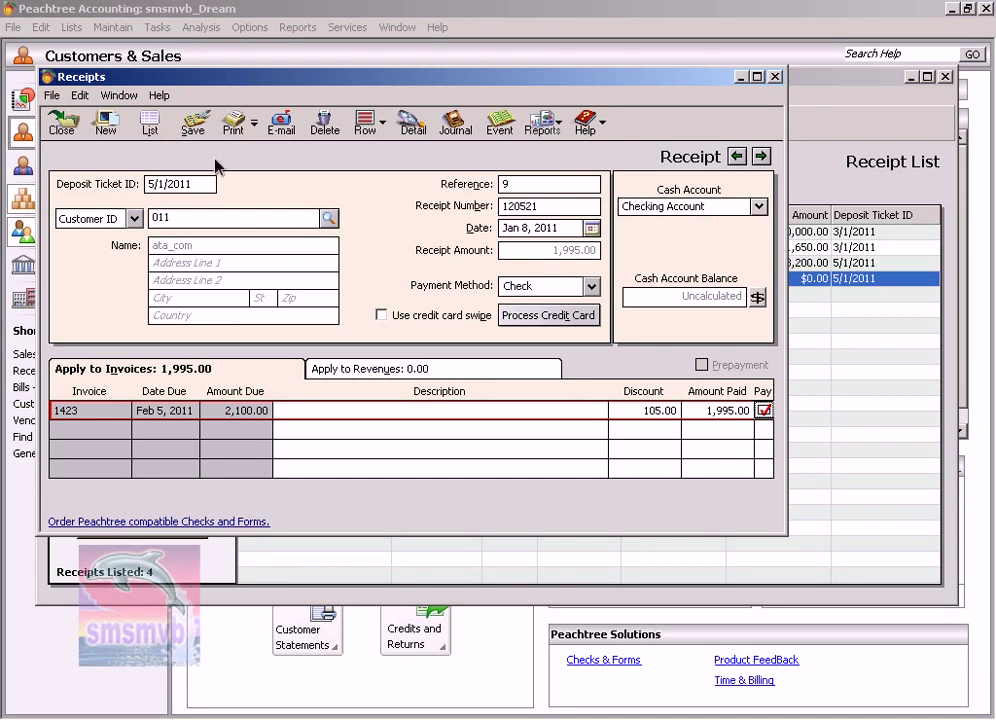
click(187, 128)
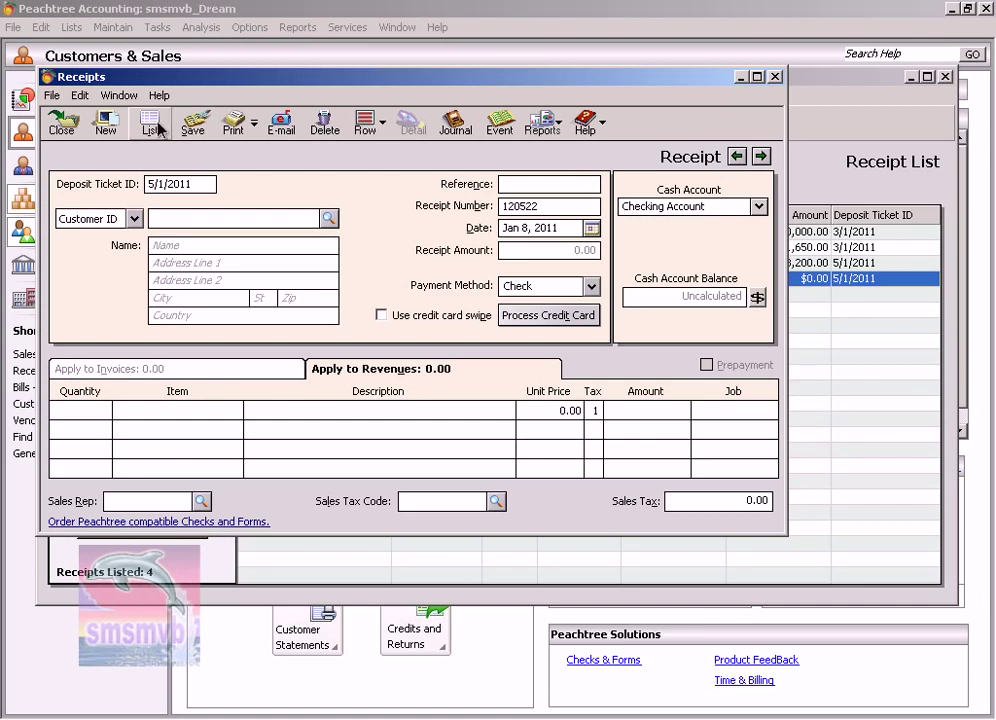
- Start a receipt for customer elabrag with reference 10
click(329, 218)
scroll(307, 300, down, 1)
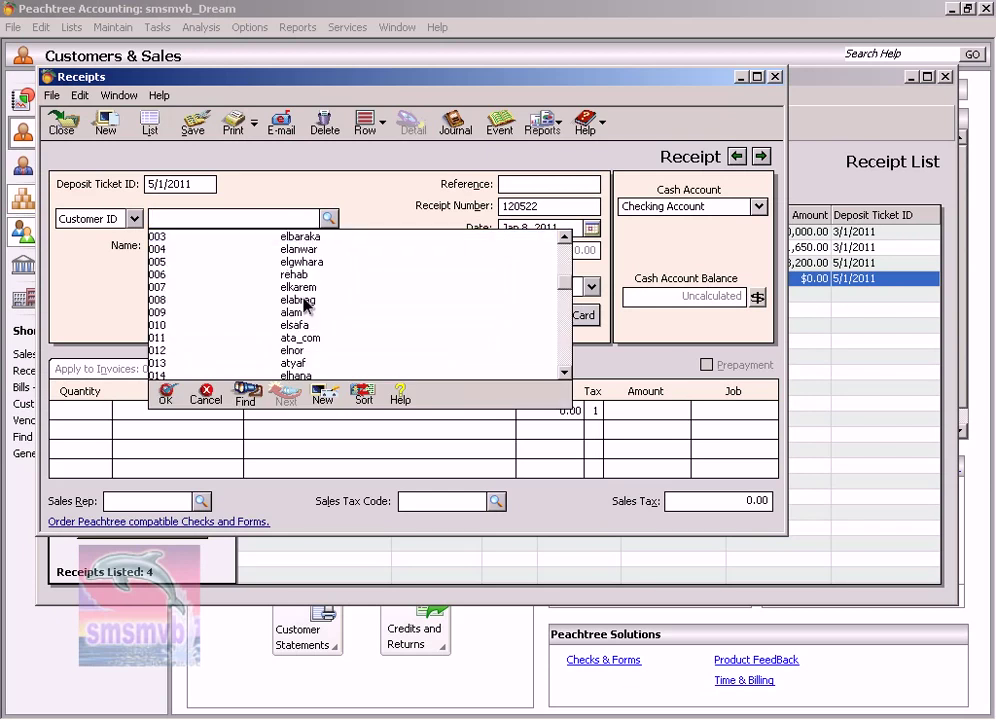
double_click(305, 301)
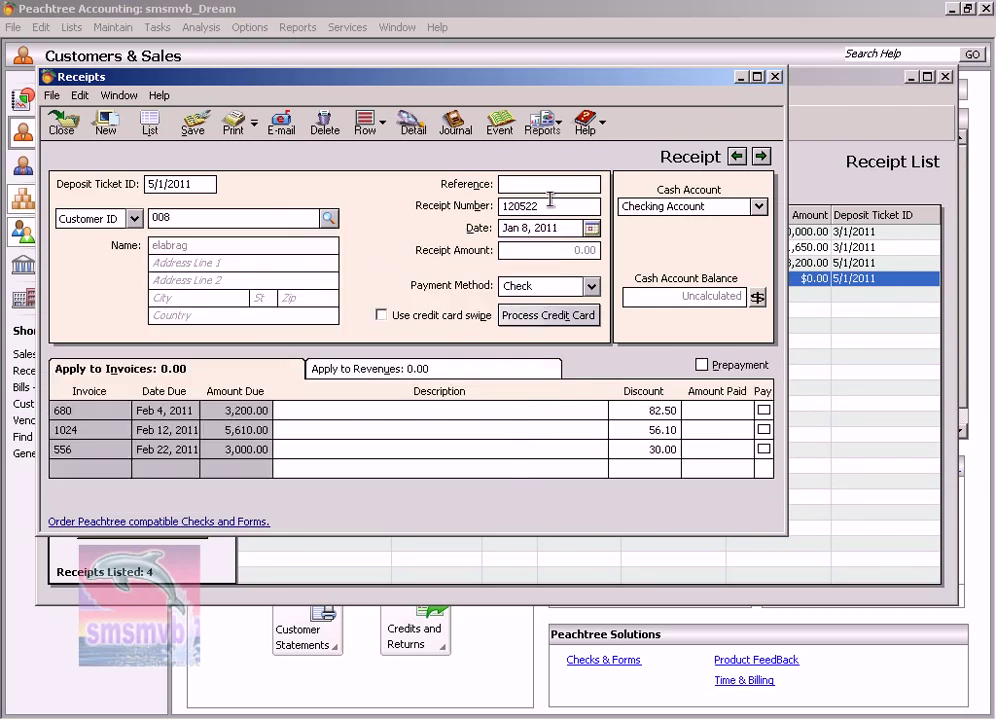
text(10)
key(Tab)
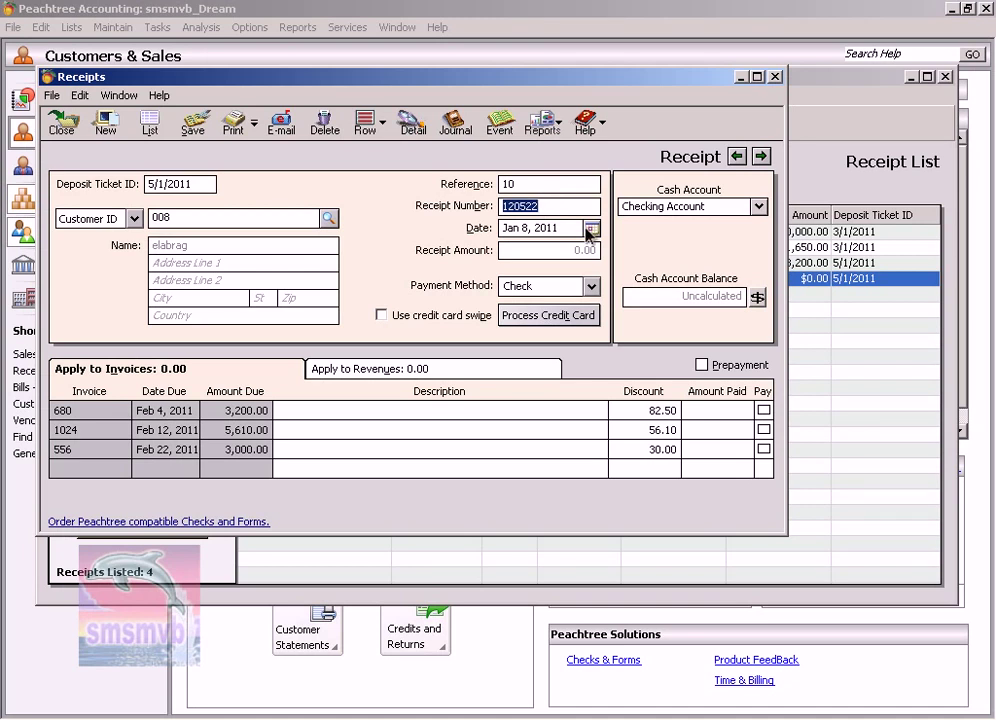
- Set the elabrag receipt's date to Jan 18, 2011 and its payment method to Check
click(588, 229)
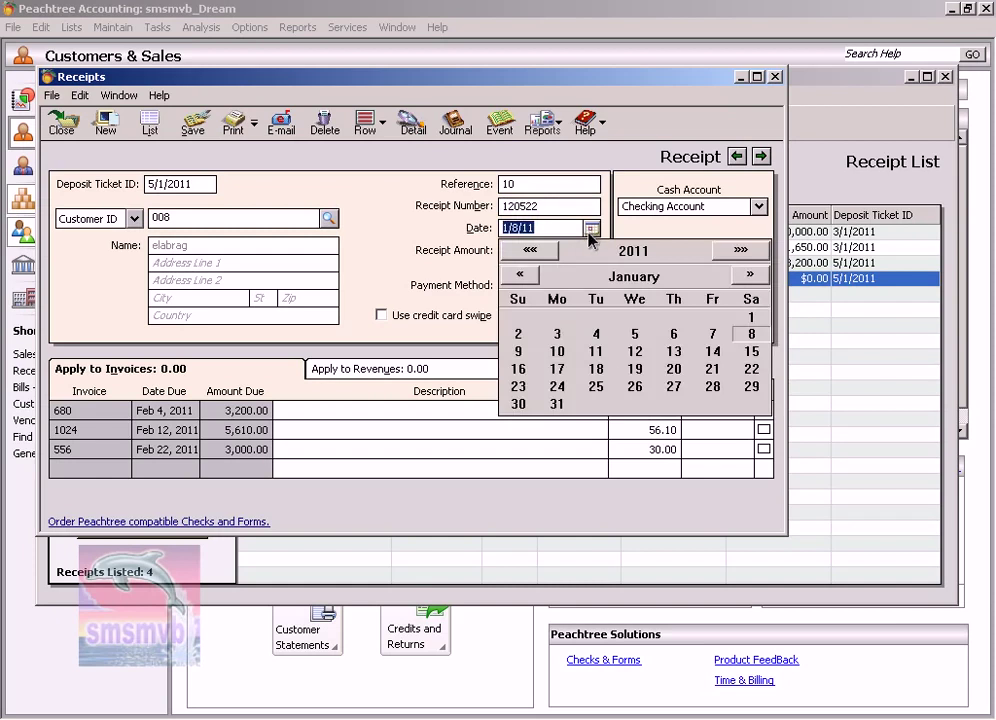
click(600, 370)
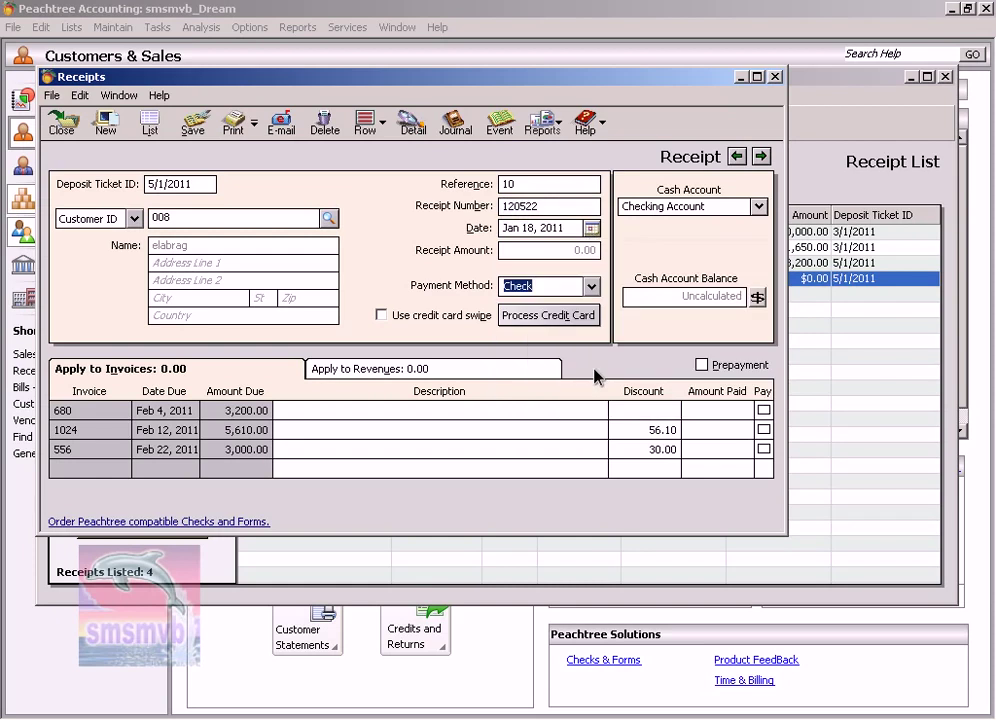
click(586, 290)
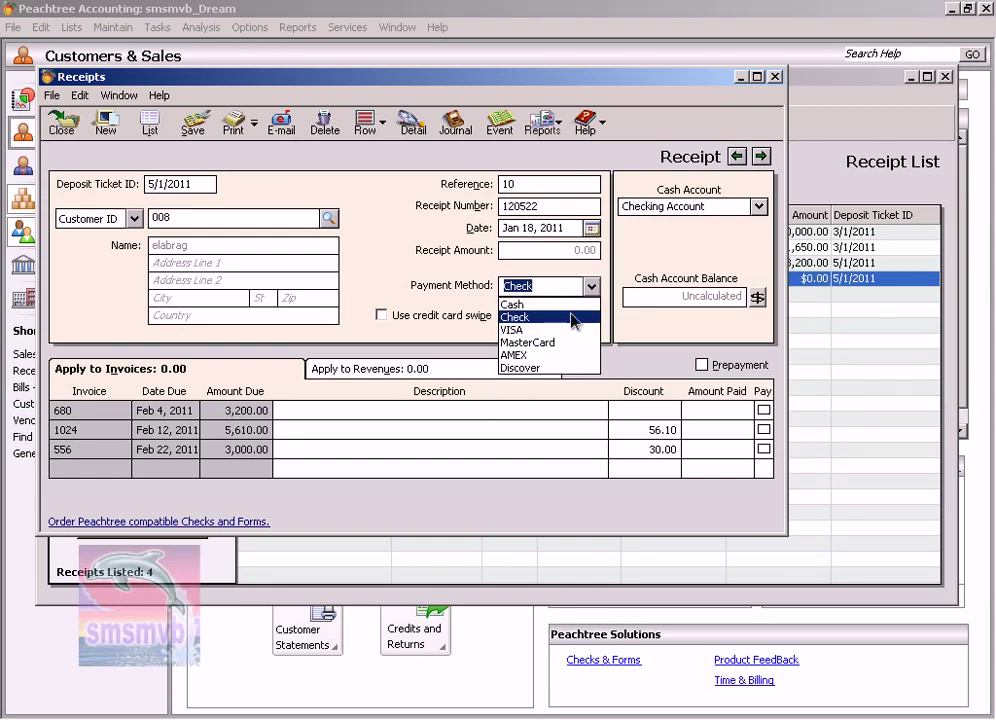
click(552, 317)
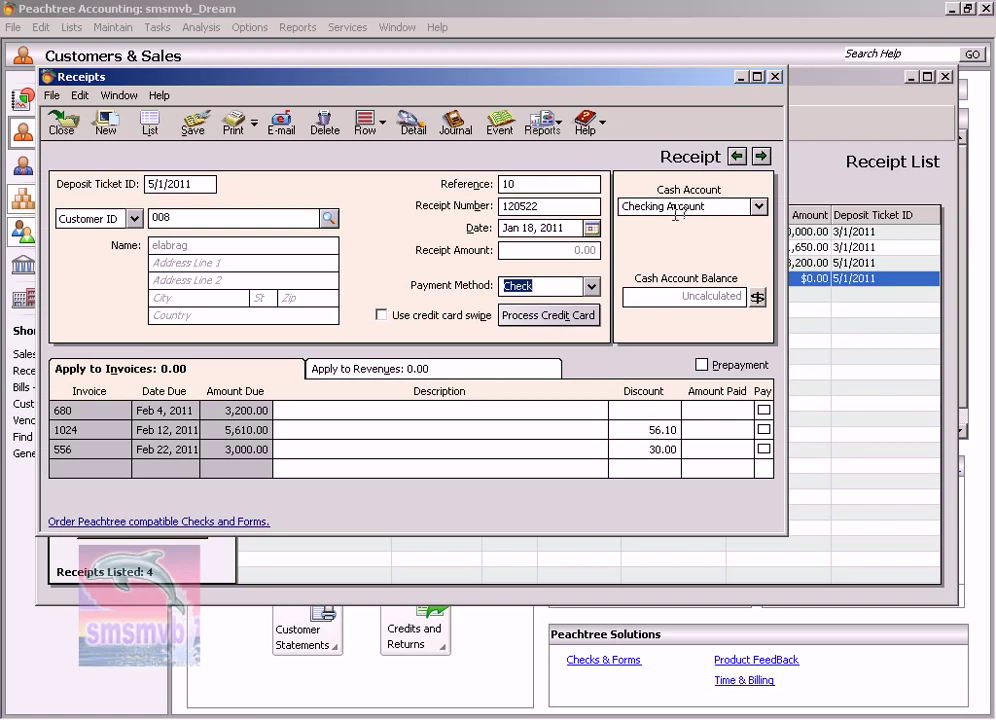
- Assign the elabrag receipt to Checking Account, apply a payment of 2000 to invoice 680, save it and close the receipts
click(759, 207)
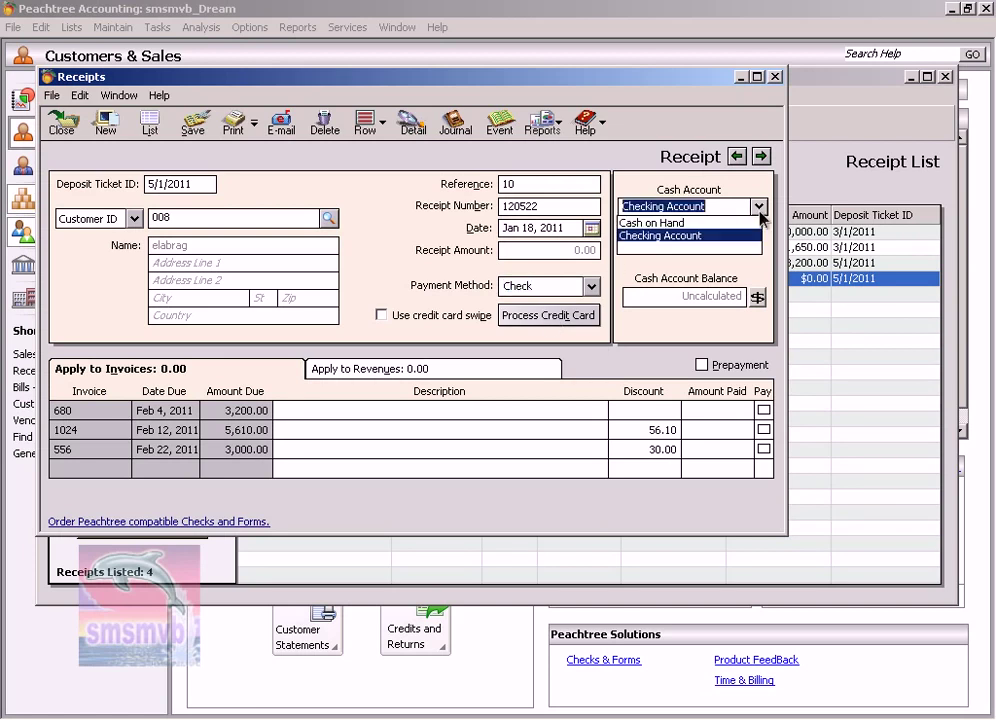
click(690, 235)
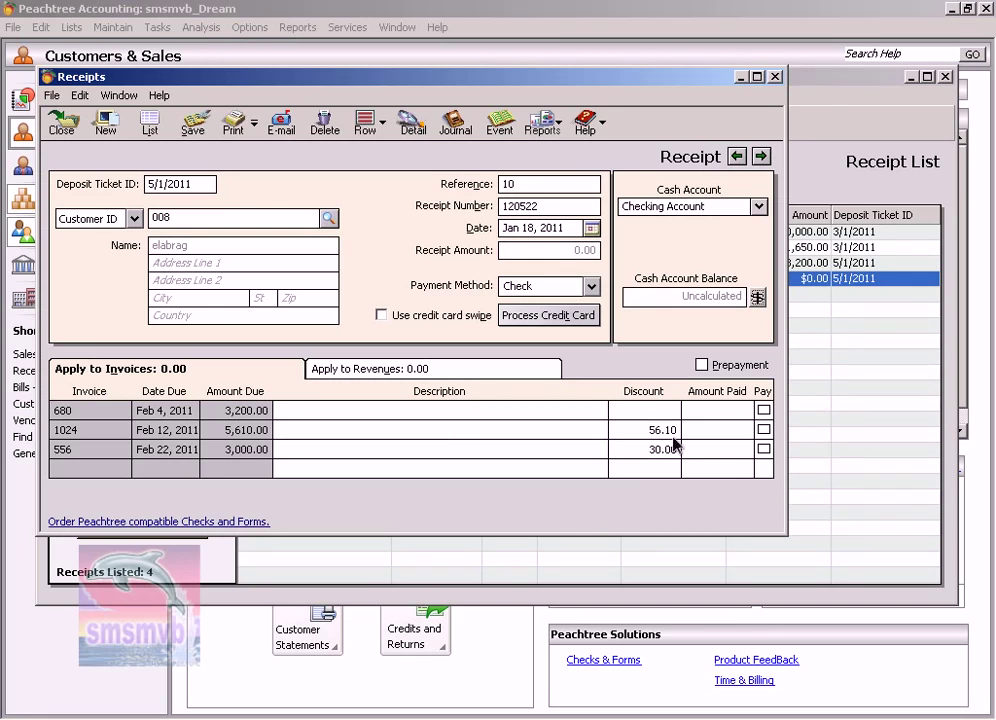
click(721, 410)
text(2,00)
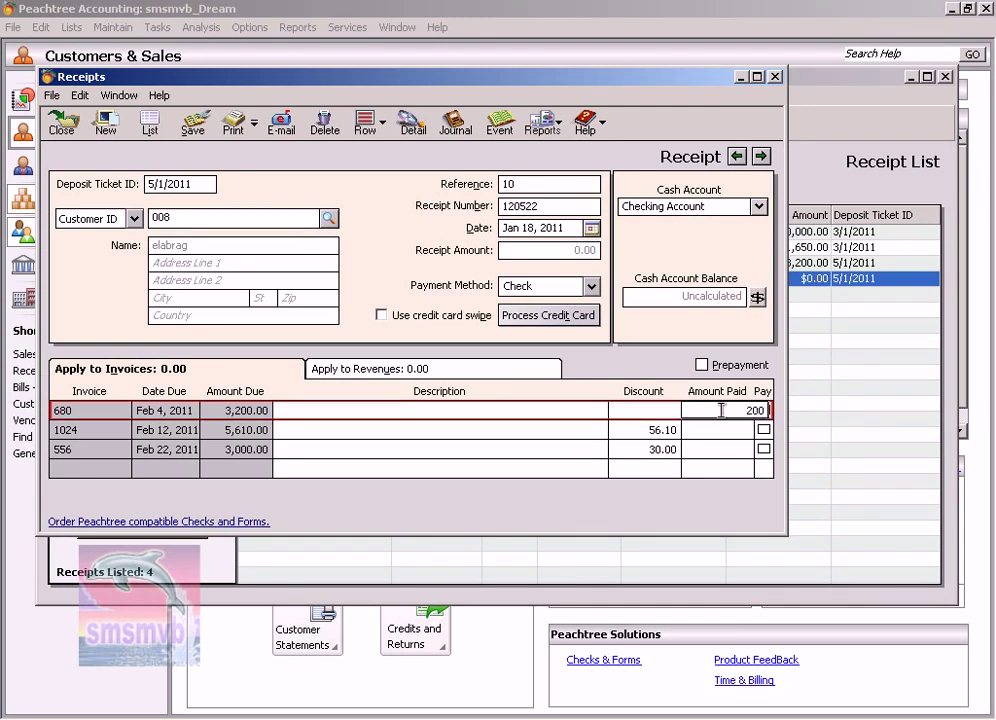
text(0)
key(Tab)
key(Tab)
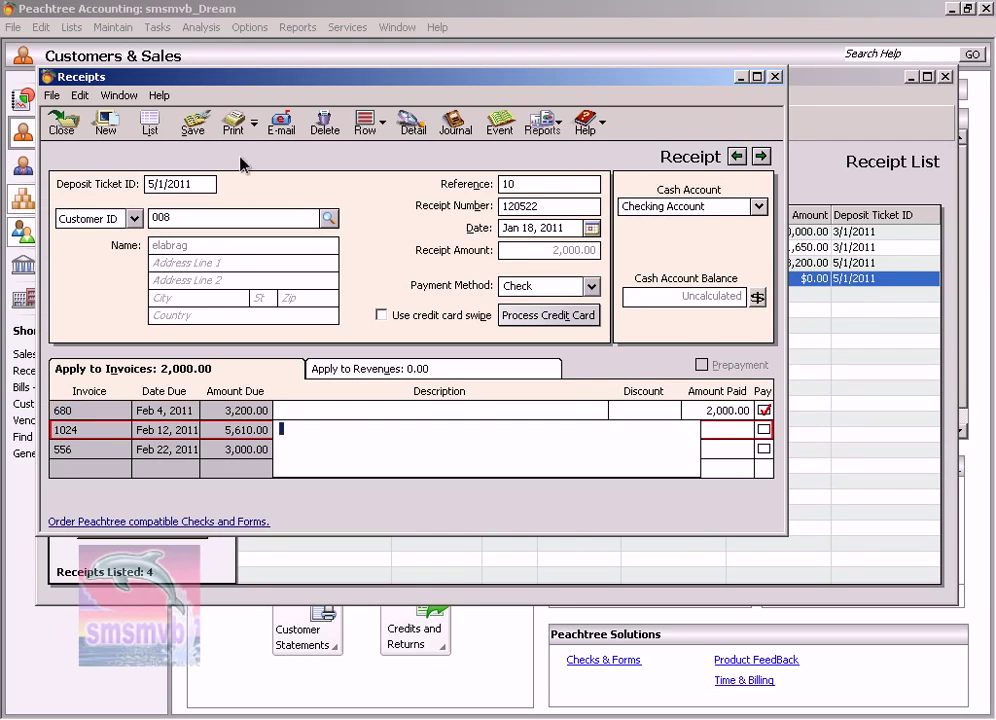
click(196, 128)
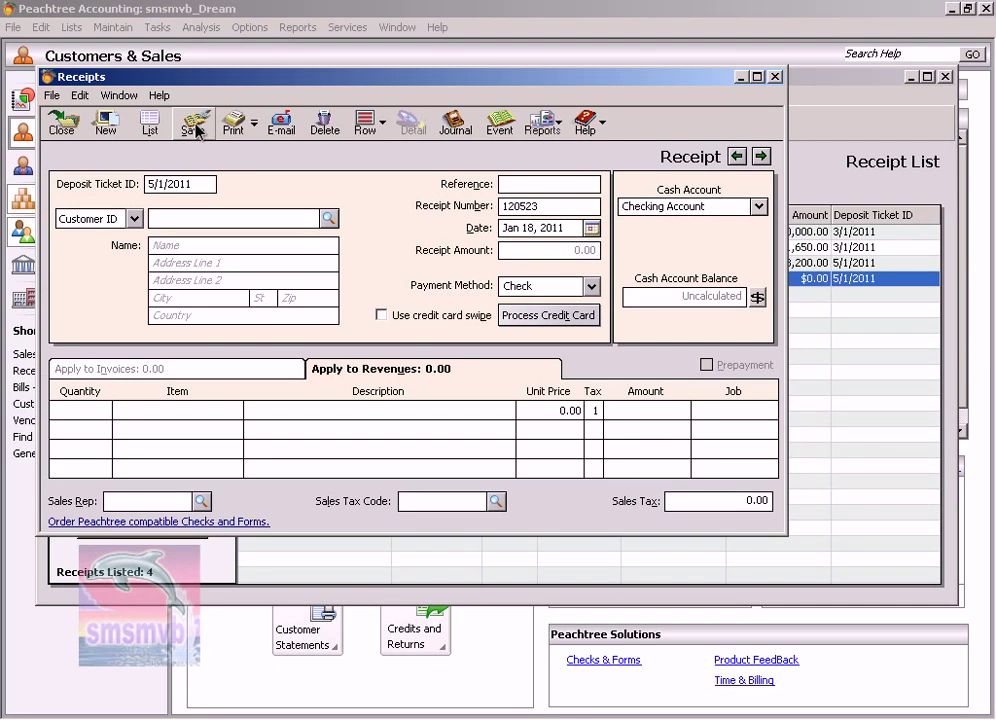
click(776, 77)
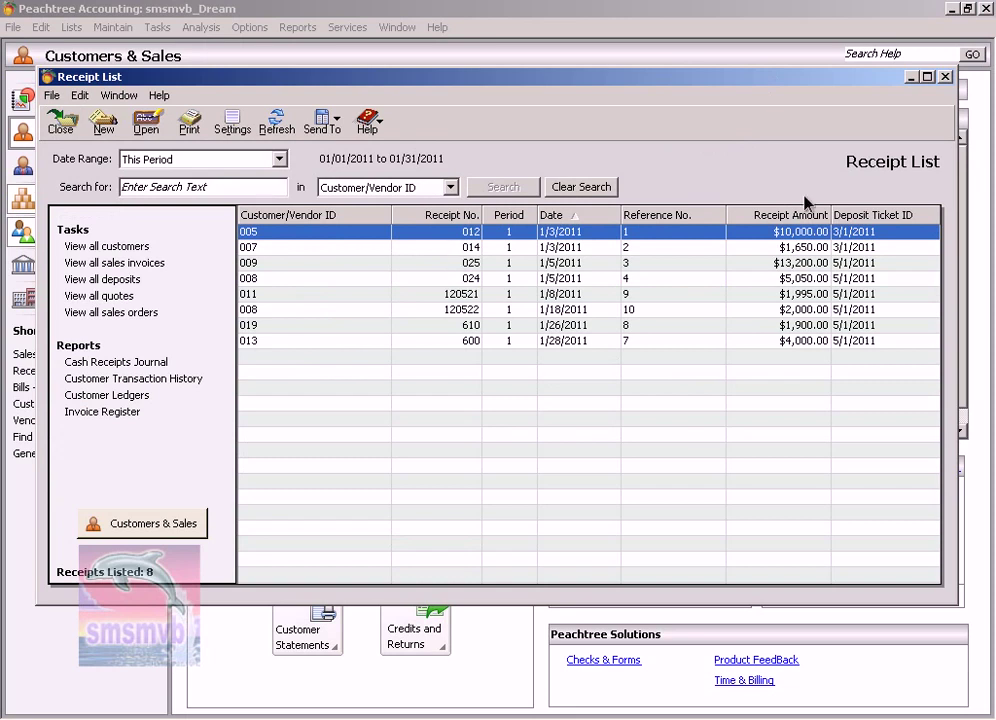
click(944, 77)
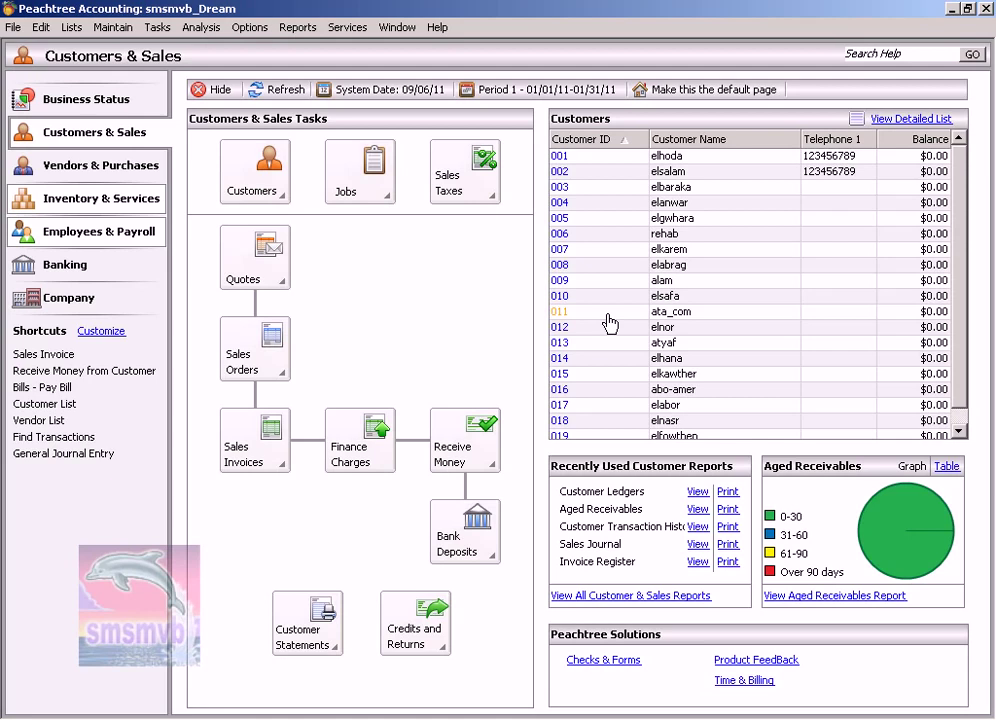
- Start a new credit memo for customer elanwar
click(449, 652)
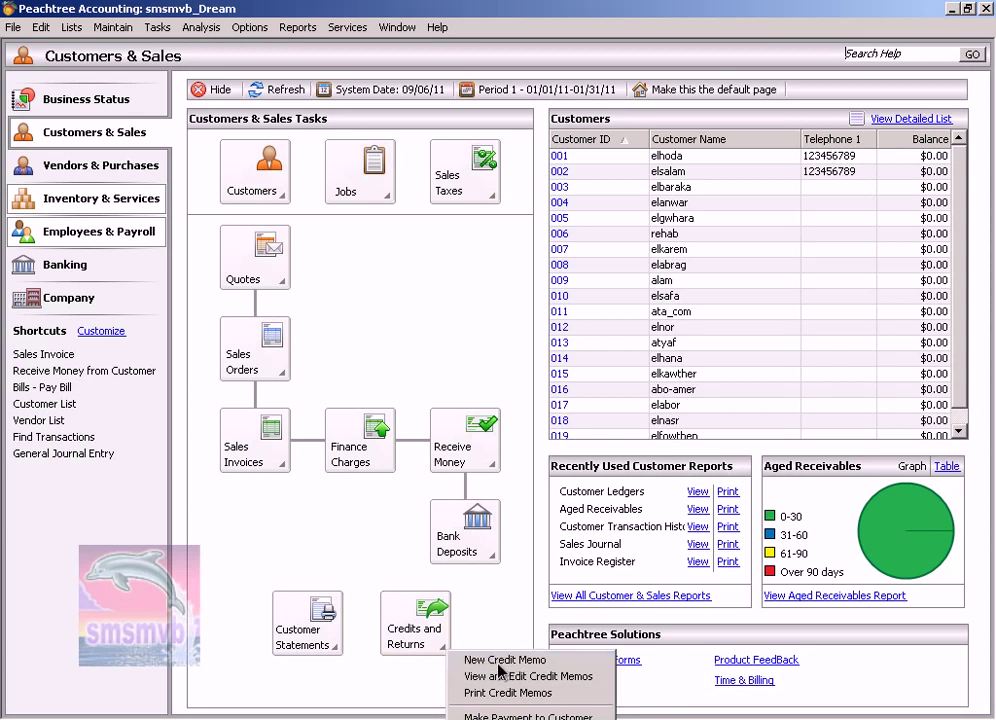
click(500, 661)
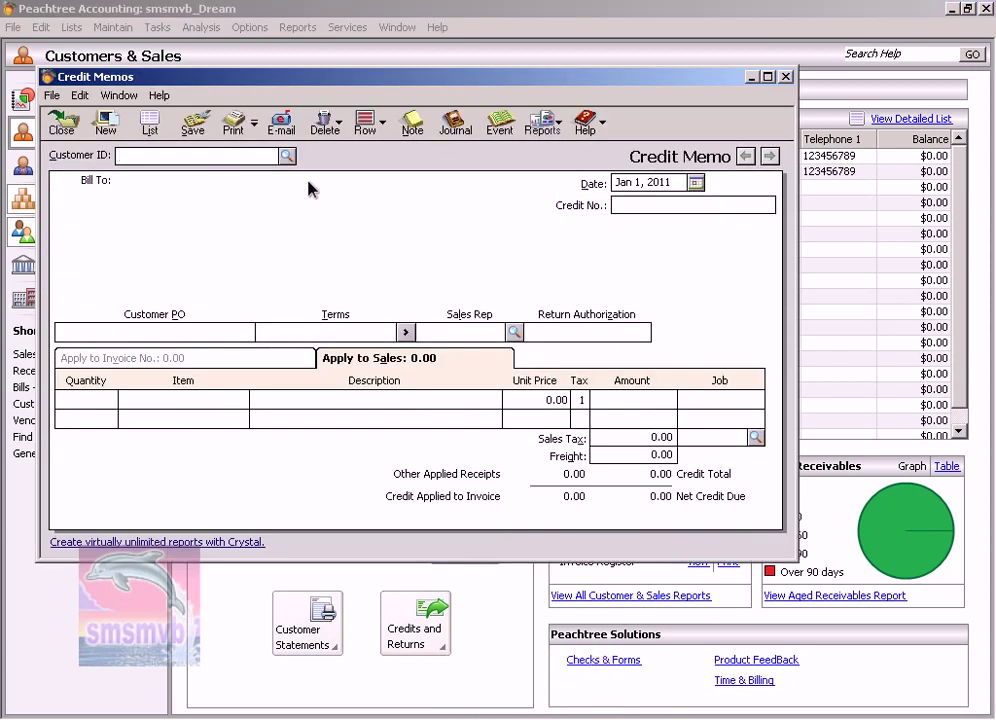
click(287, 156)
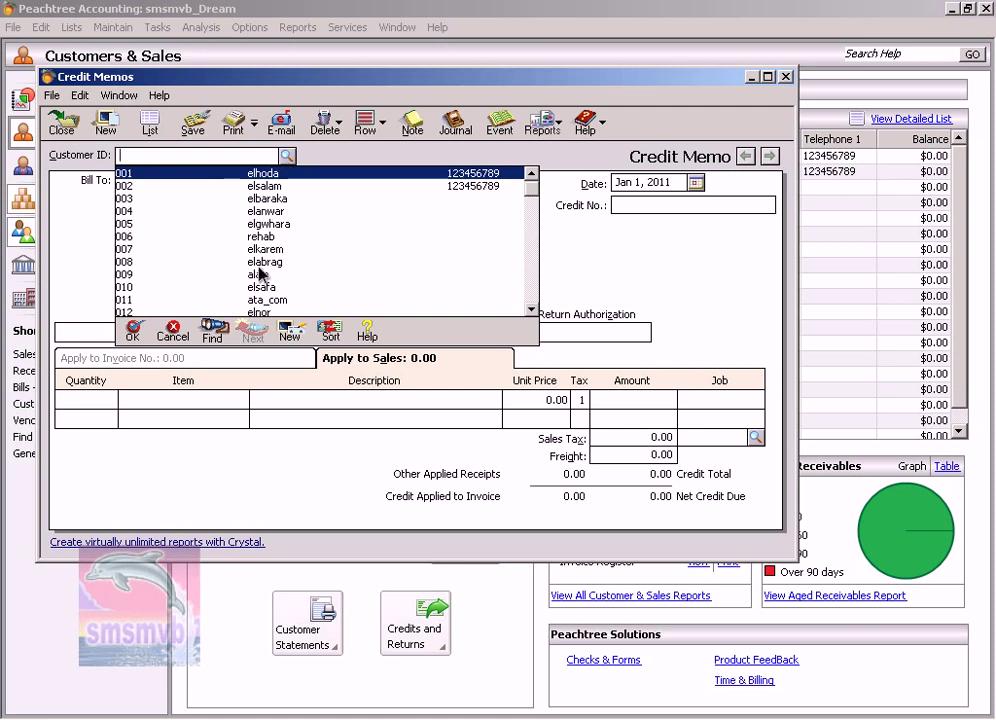
scroll(259, 272, down, 3)
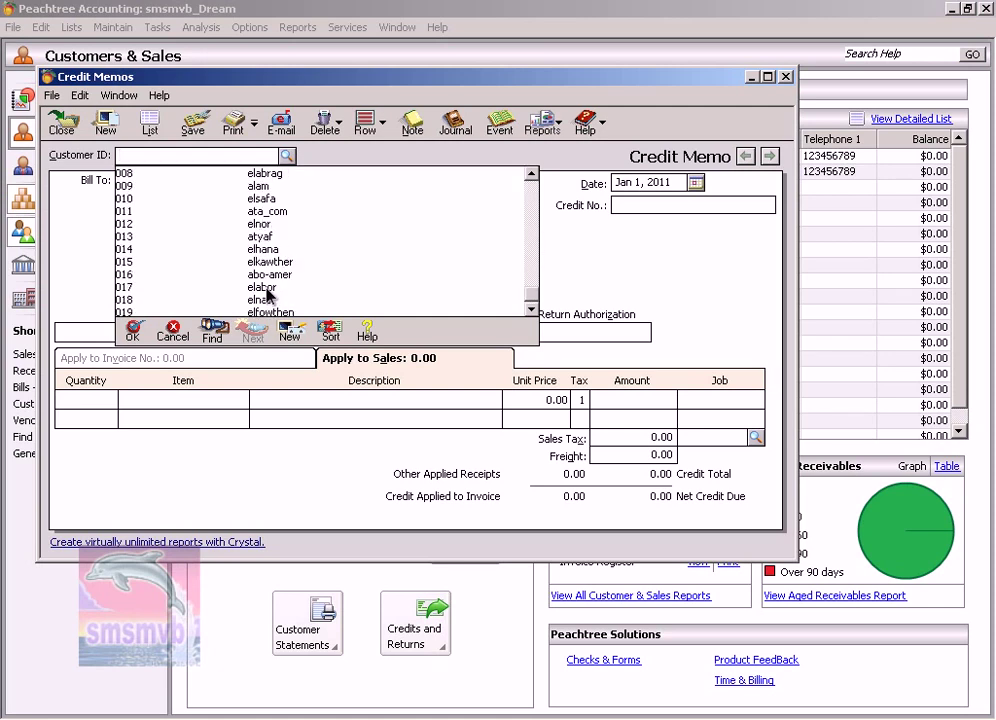
scroll(267, 294, up, 1)
scroll(269, 272, up, 2)
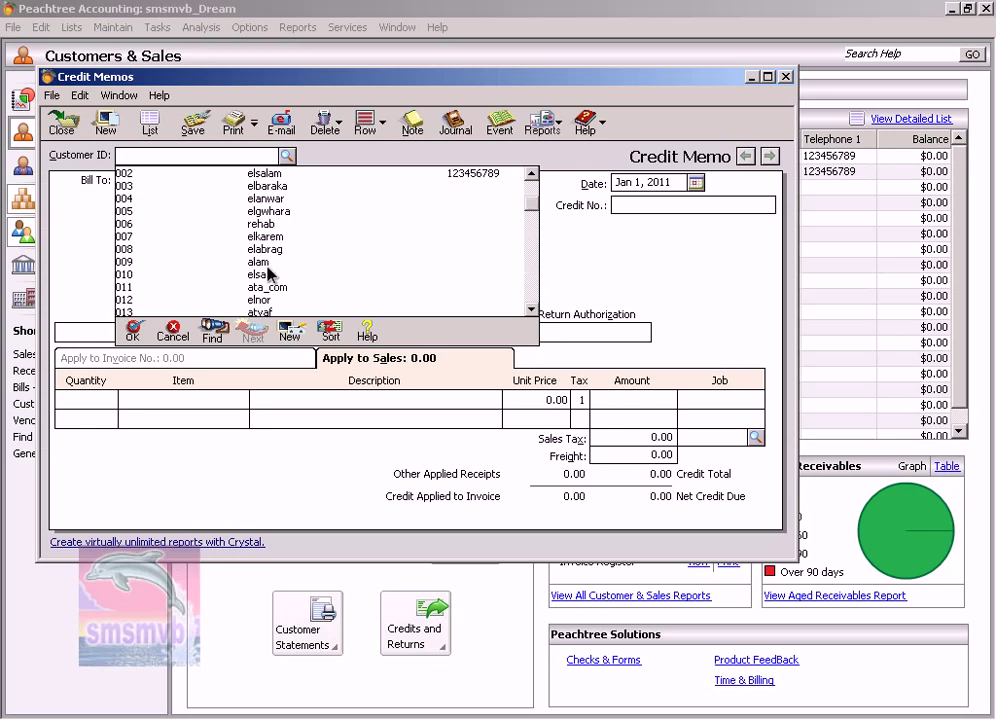
scroll(268, 260, up, 1)
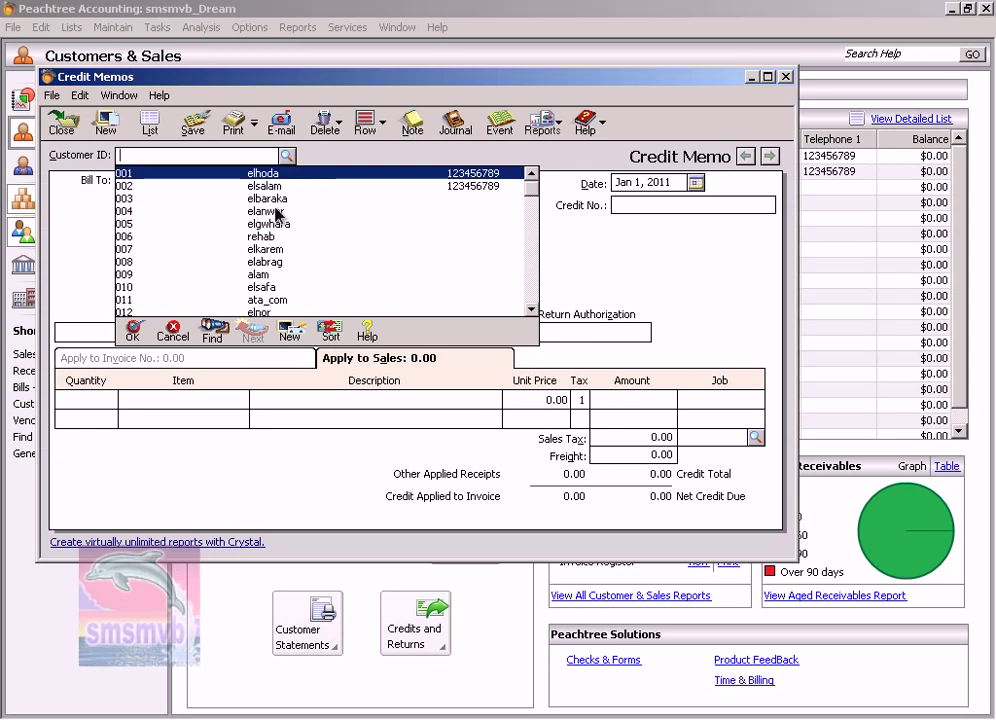
double_click(278, 213)
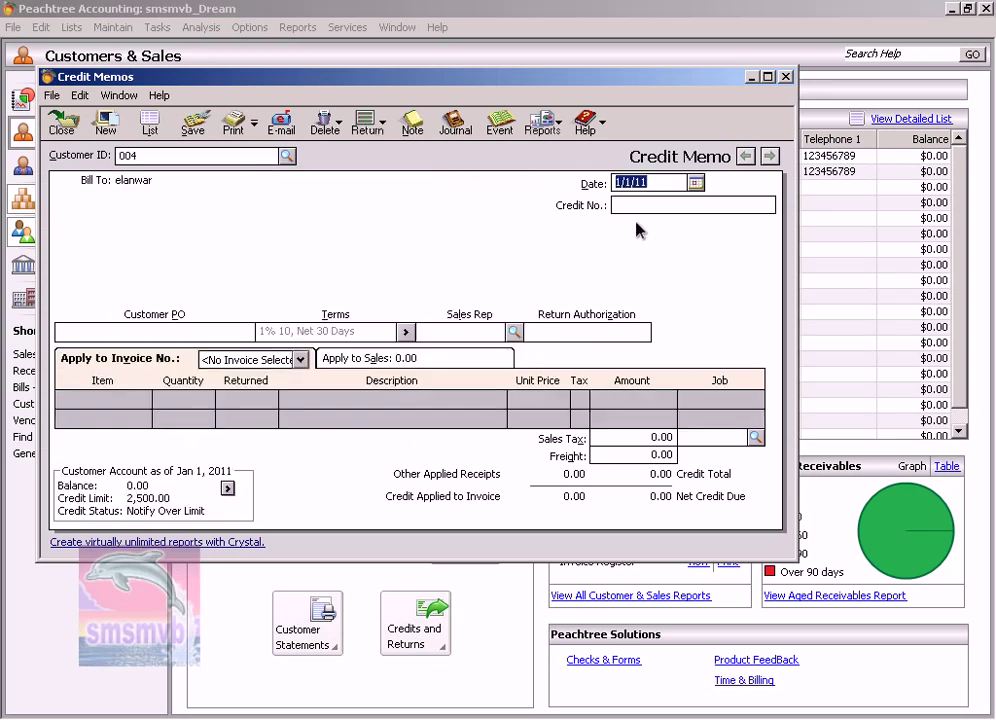
- Date the credit memo Jan 5, 2011 and set its credit number to 1
click(696, 184)
click(749, 285)
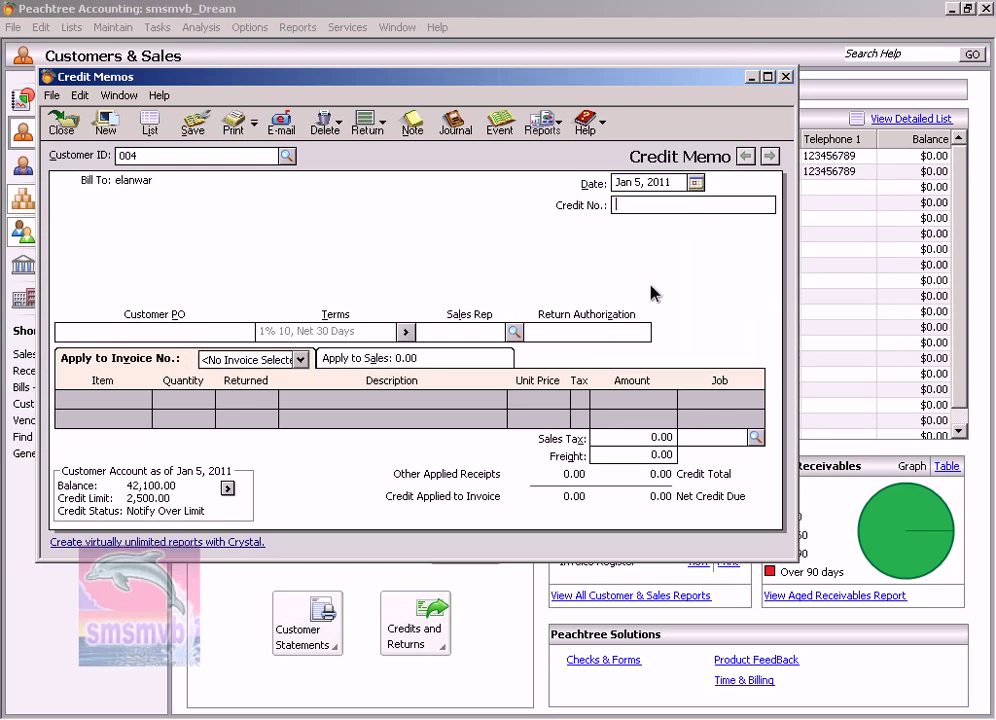
text(1)
key(Tab)
click(514, 331)
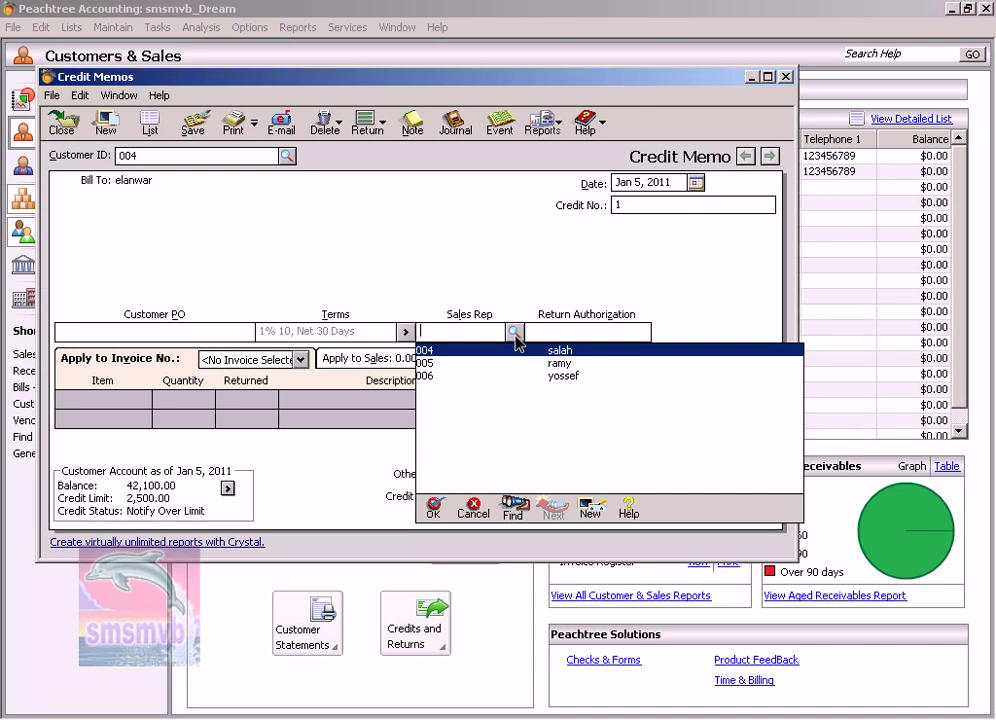
click(516, 334)
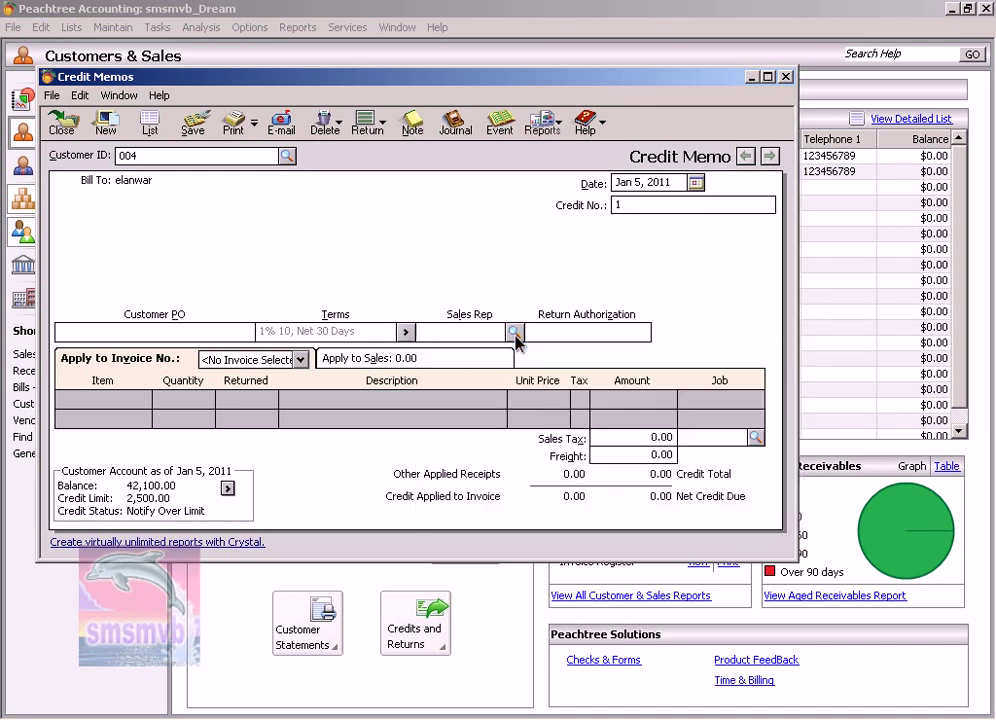
click(300, 362)
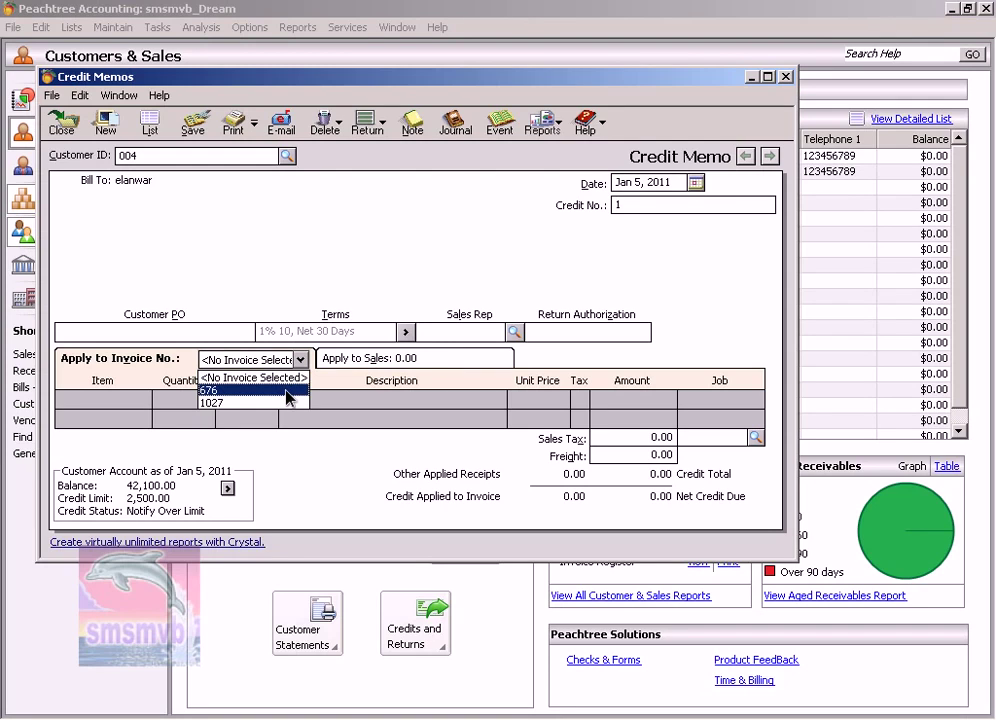
click(289, 391)
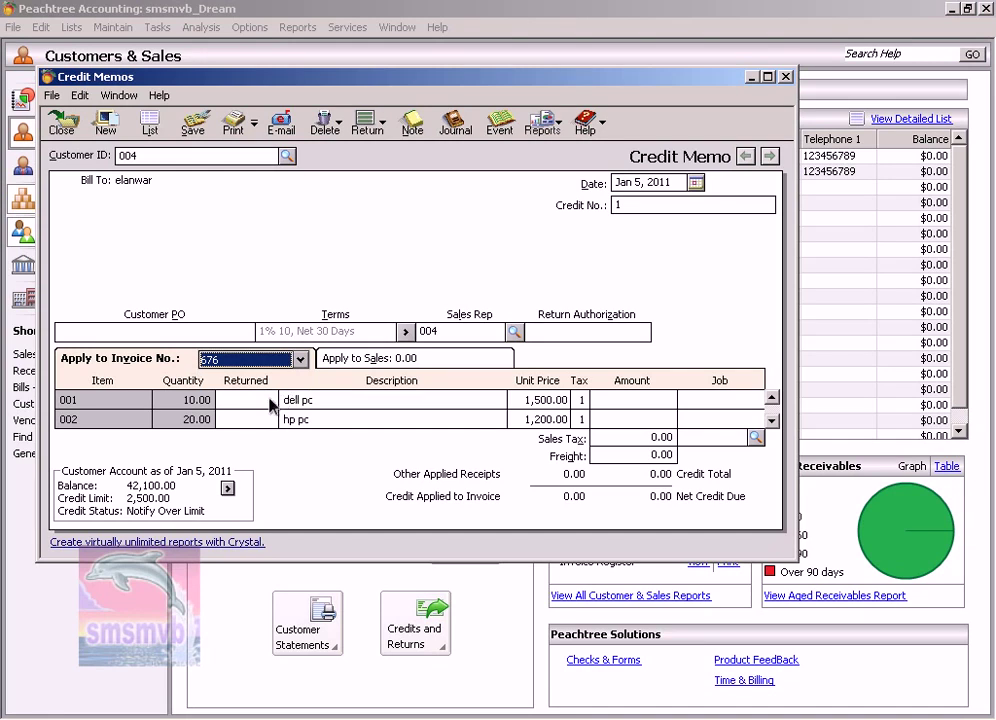
click(300, 360)
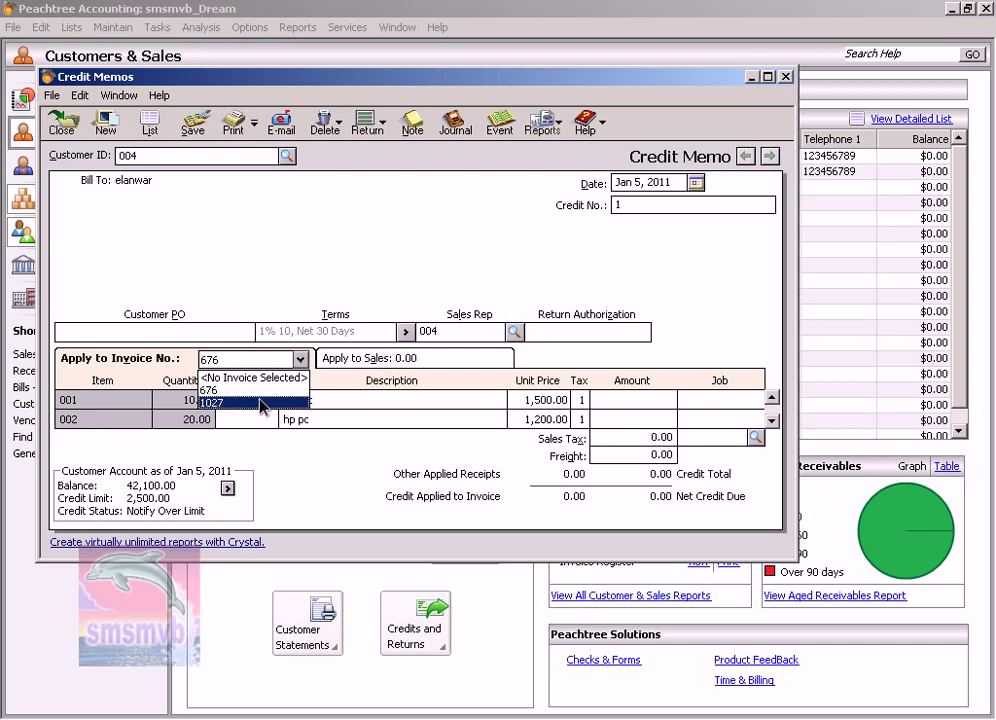
click(262, 403)
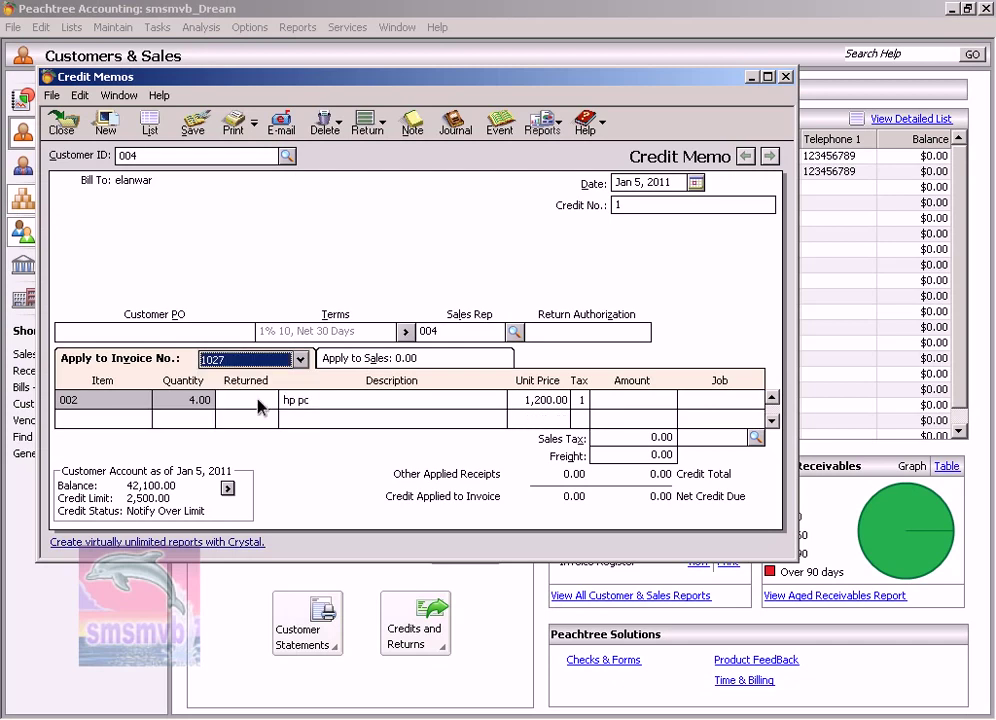
click(299, 359)
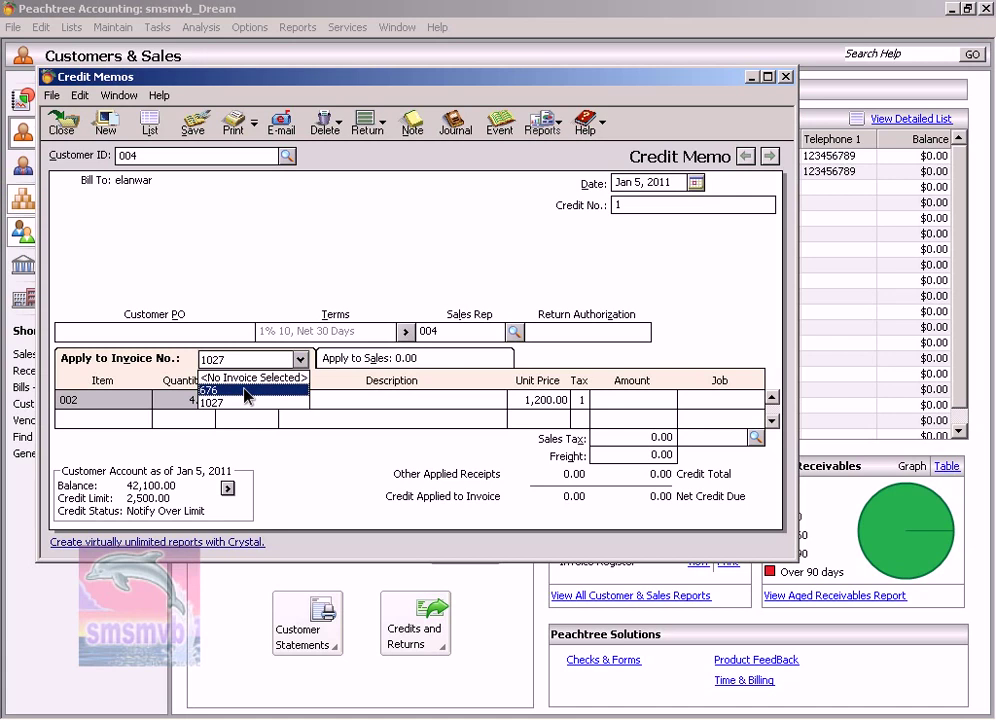
click(246, 390)
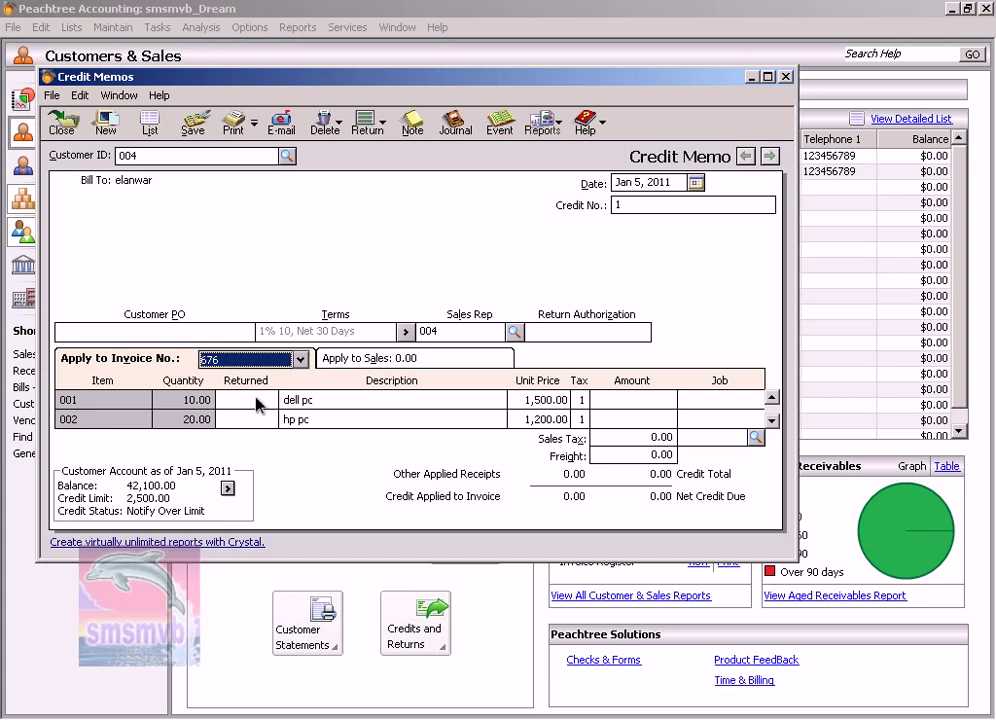
- Record a returned quantity of 1 for the dell pc item and save the credit memo
click(256, 399)
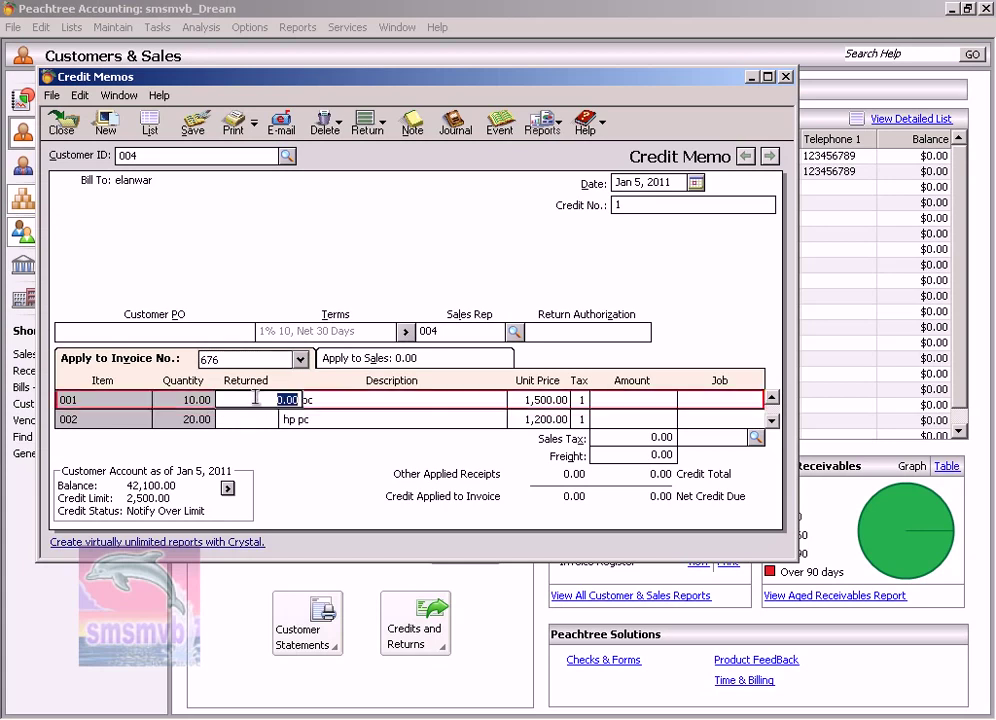
text(1)
key(Tab)
key(Tab)
key(Tab)
key(Tab)
key(Tab)
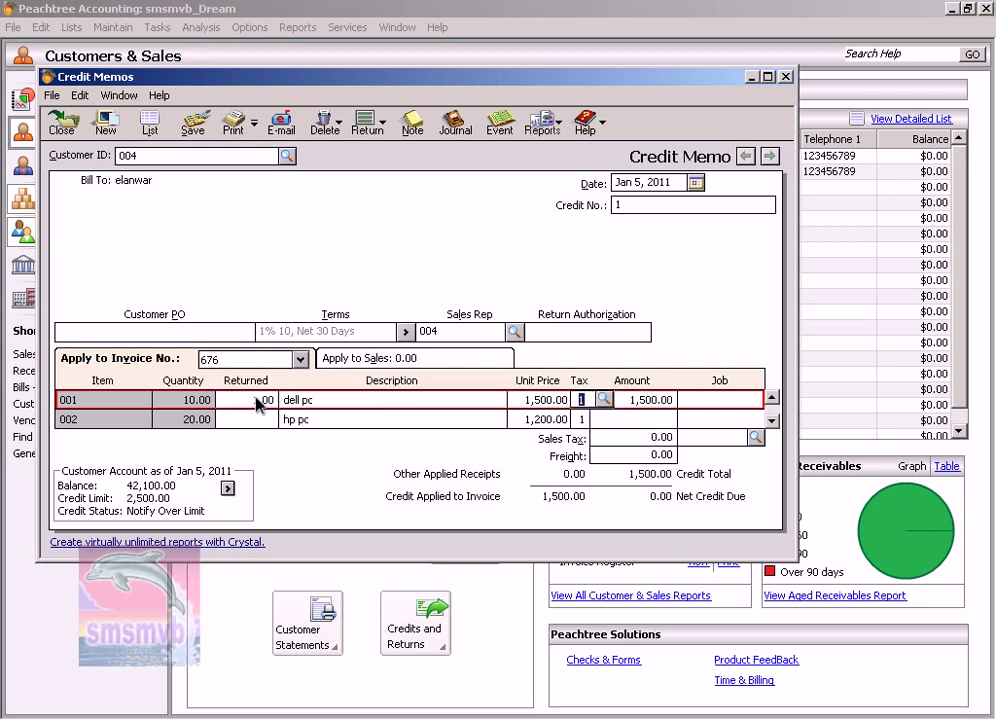
key(Tab)
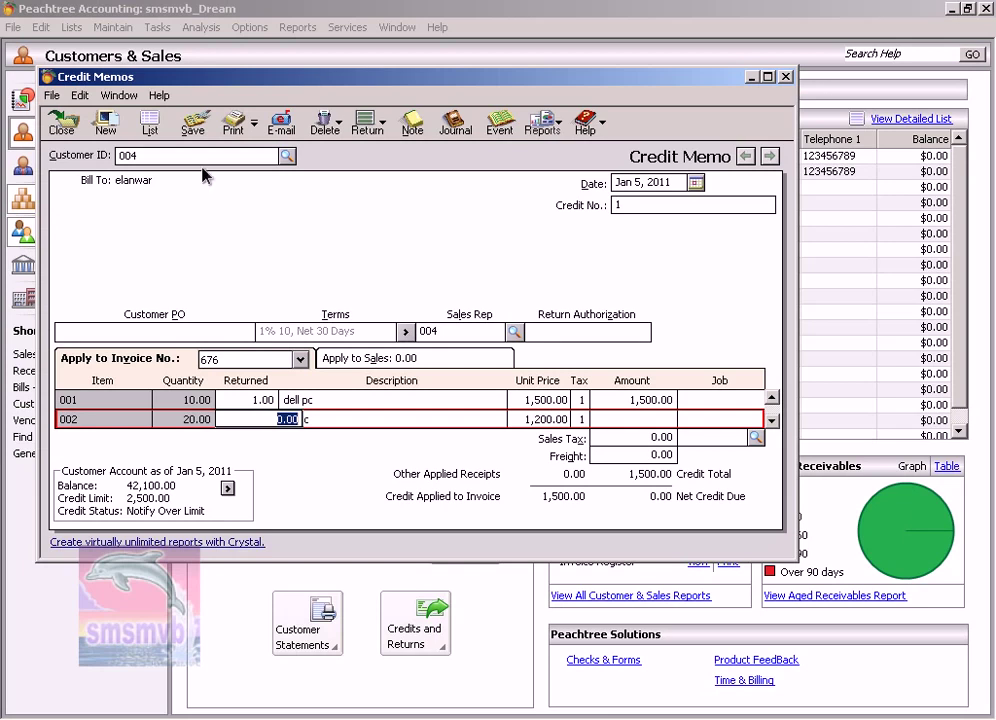
click(194, 126)
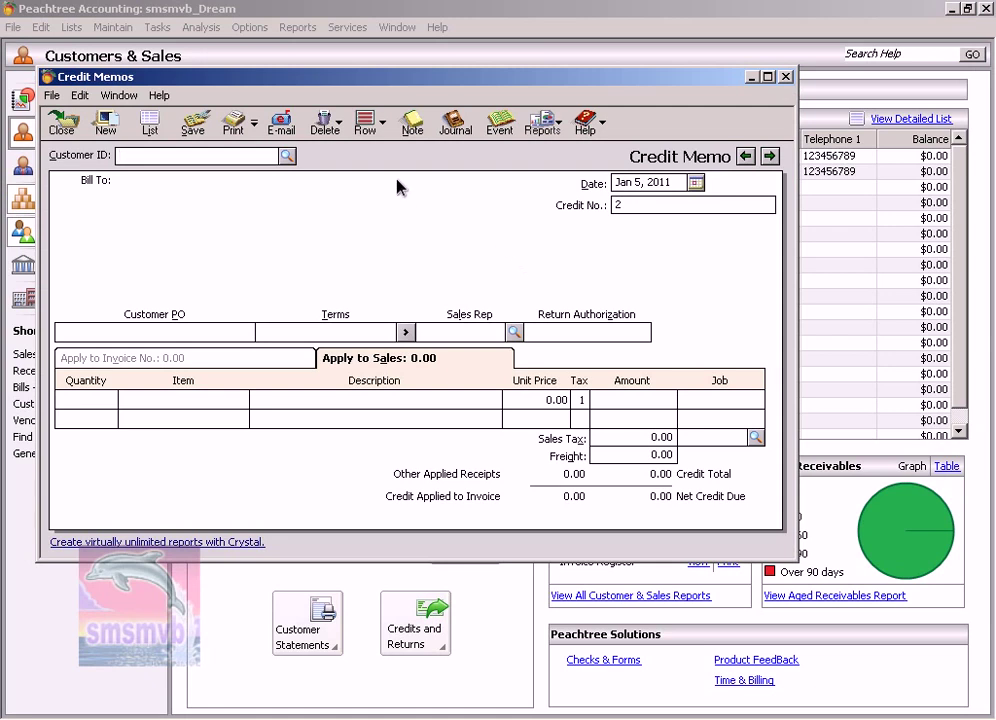
- Open elanwar's saved credit memo from the list of credit memos
click(286, 156)
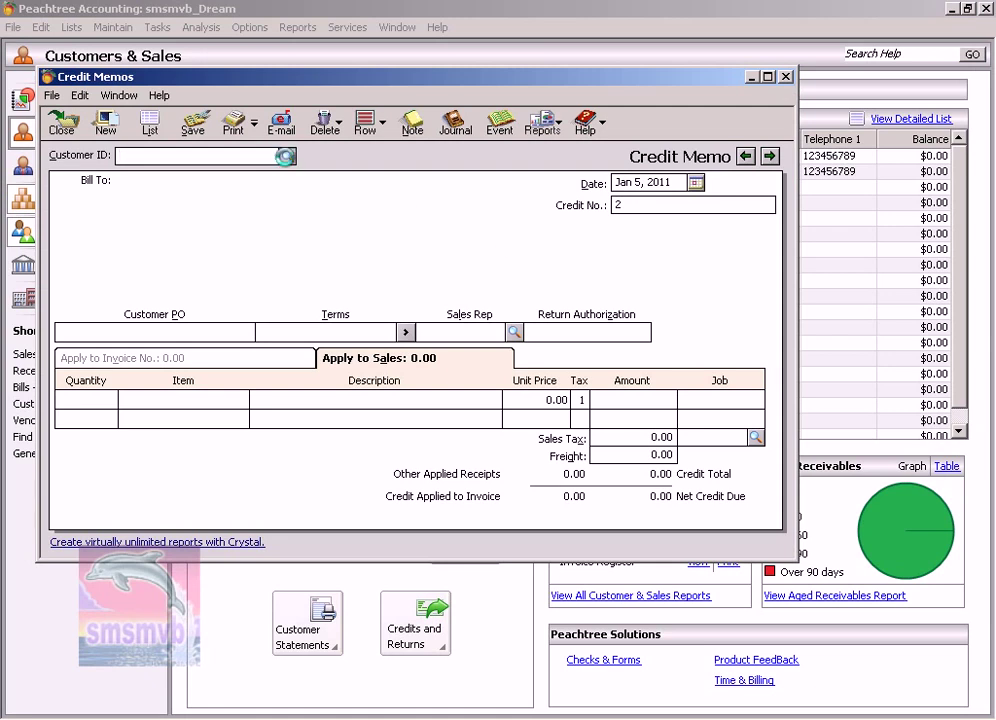
click(287, 158)
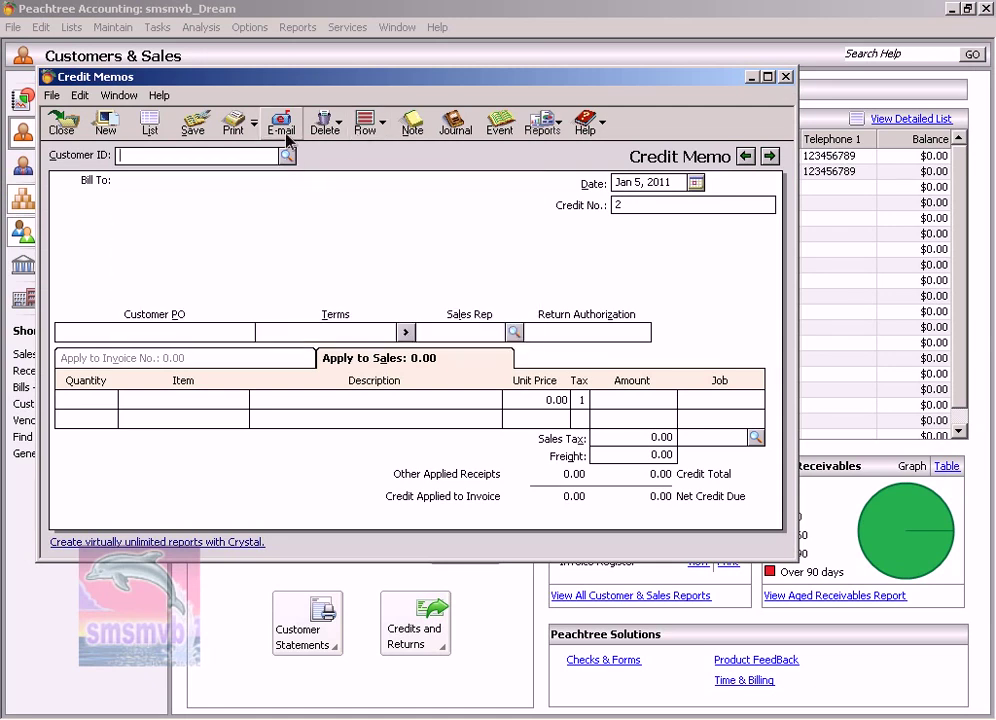
click(151, 124)
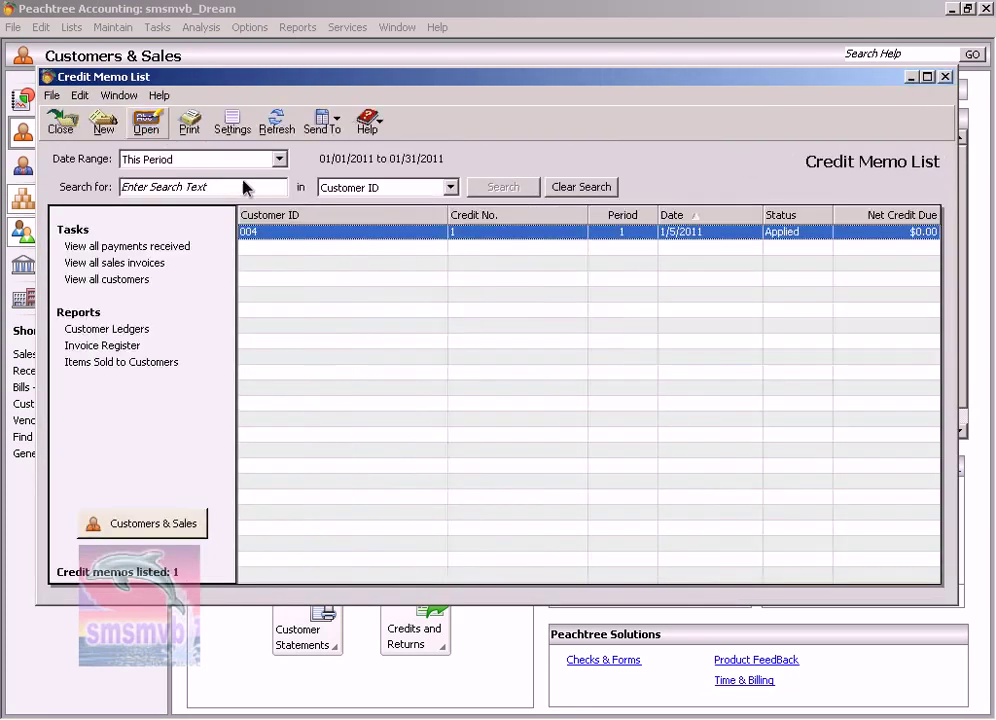
double_click(353, 244)
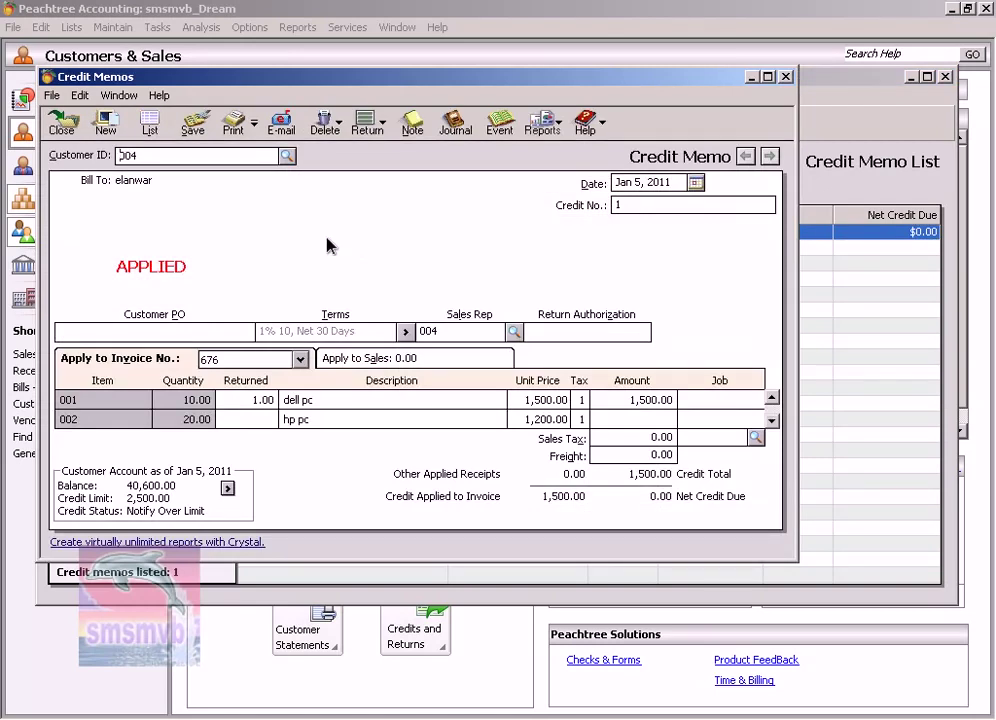
- Review the credit memo's customer, credit number and applied invoice, then close it and the credit memo list
click(289, 161)
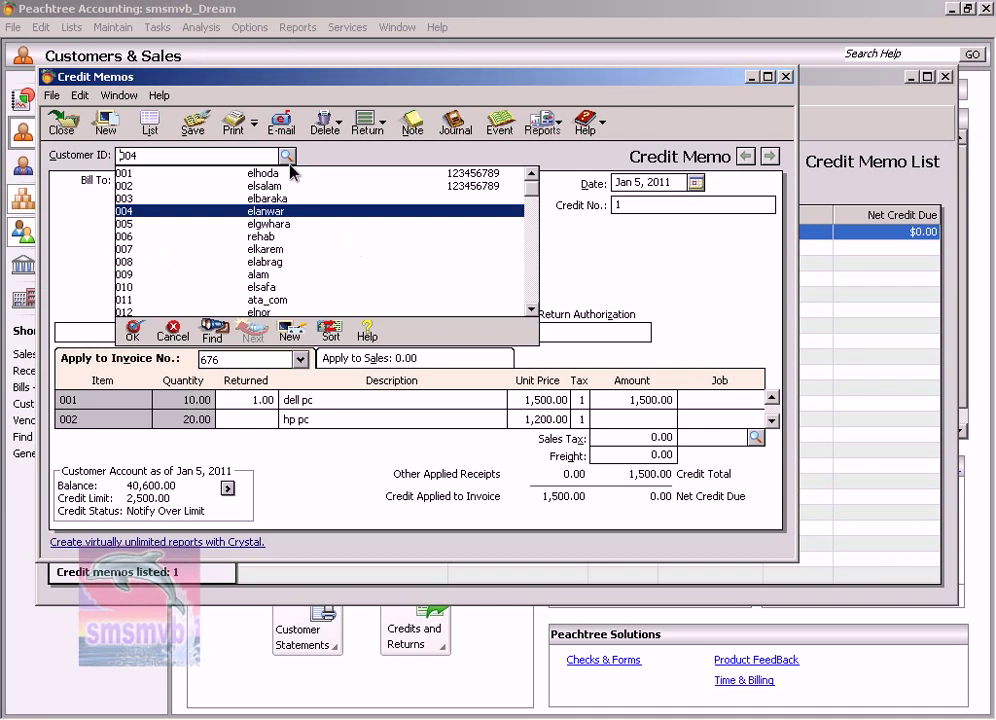
click(289, 161)
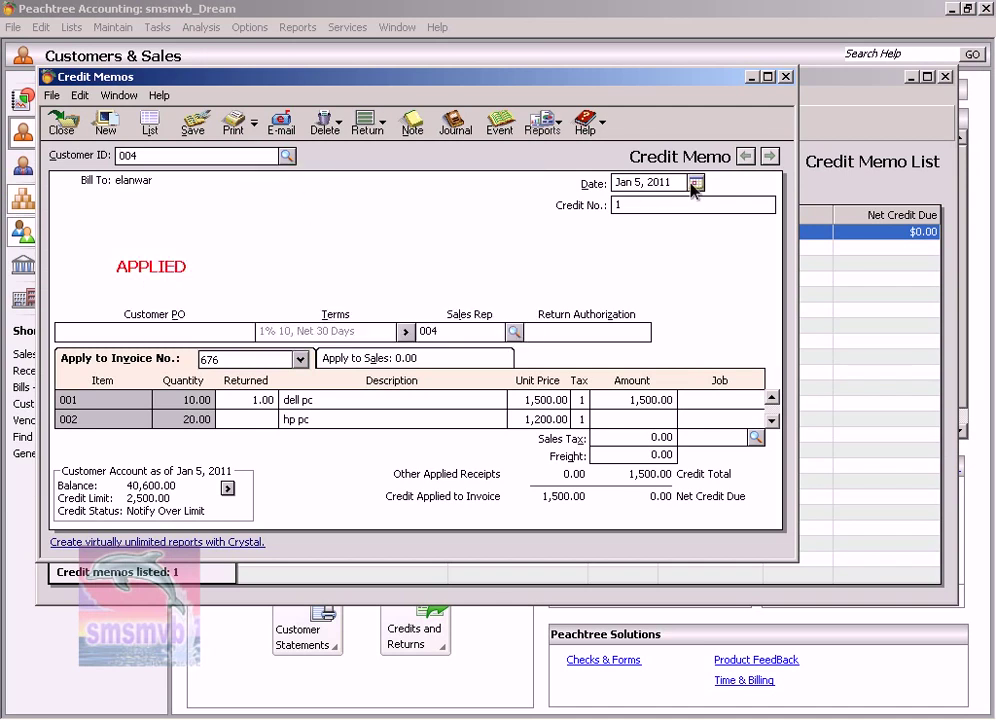
double_click(620, 203)
click(300, 360)
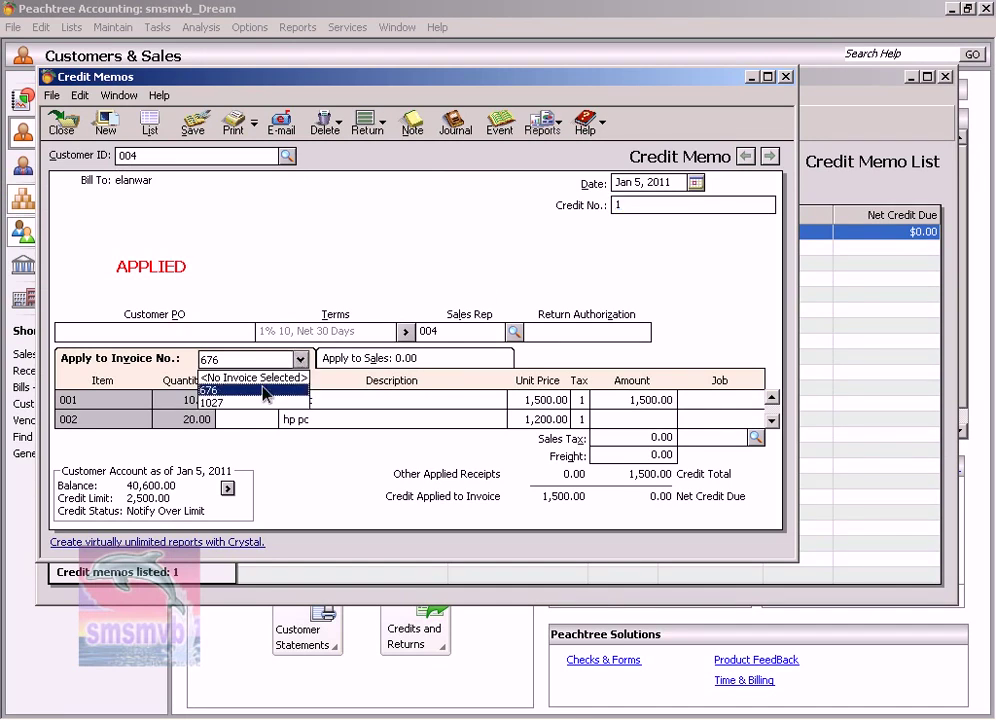
click(300, 362)
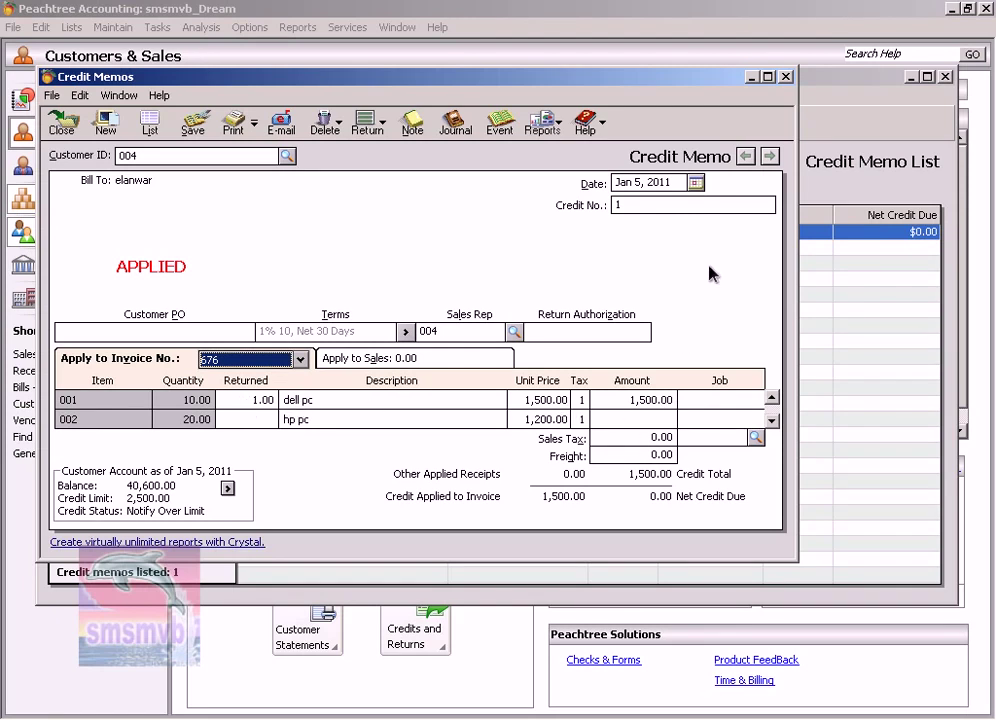
click(789, 77)
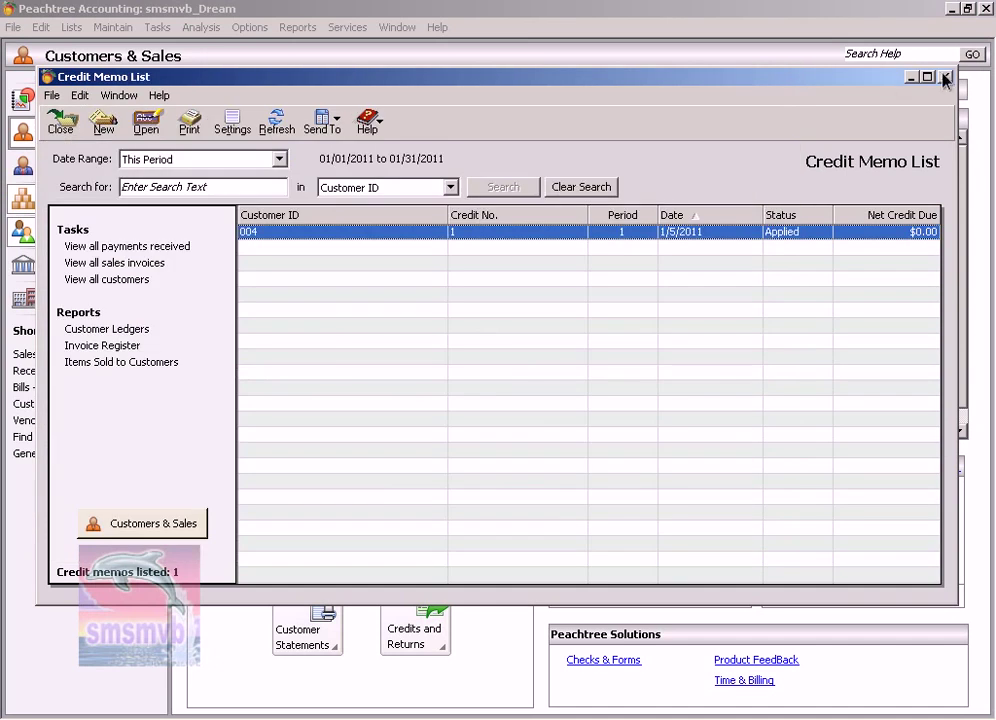
click(945, 77)
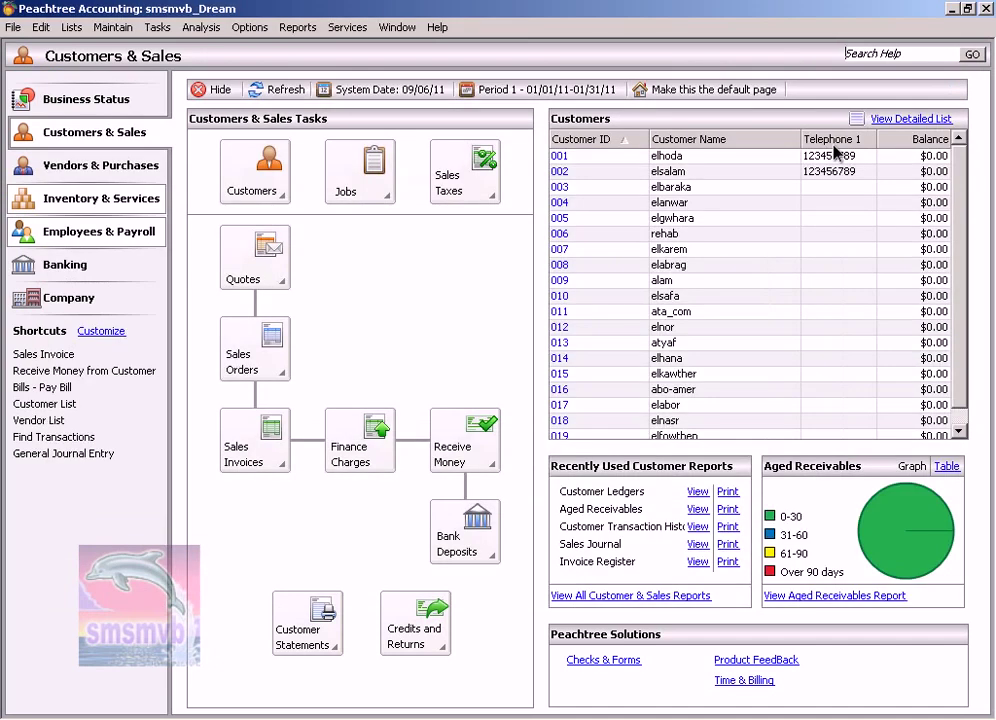